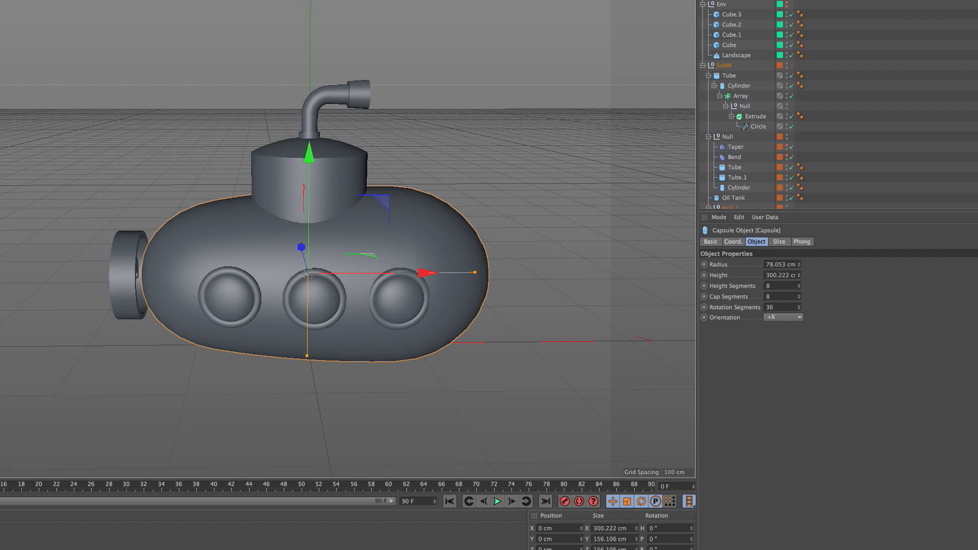
- Apply the purple Mat material to the capsule hull and the lighter Mat.1 material to the Oil Tank conning tower
click(355, 546)
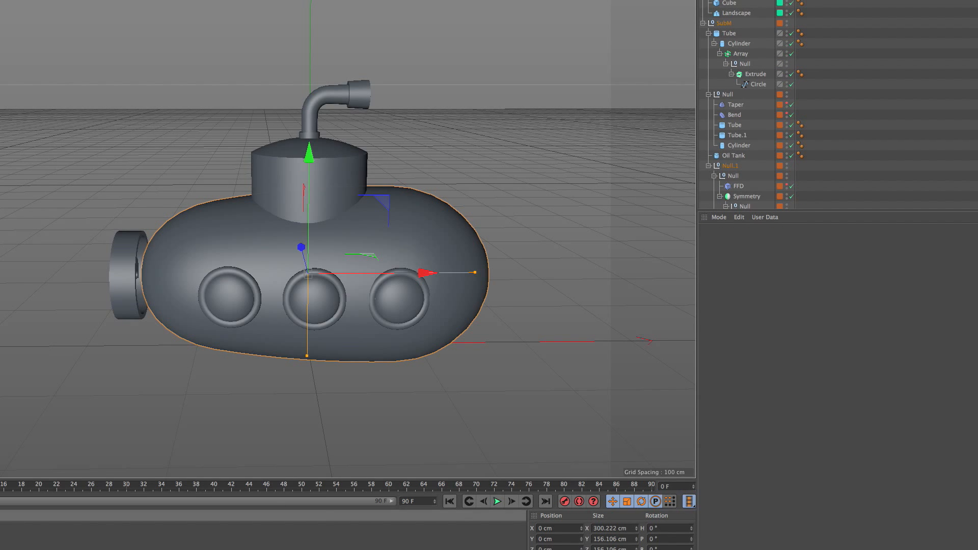
drag(141, 321, 260, 240)
drag(30, 548, 301, 174)
alt+drag(427, 157, 443, 177)
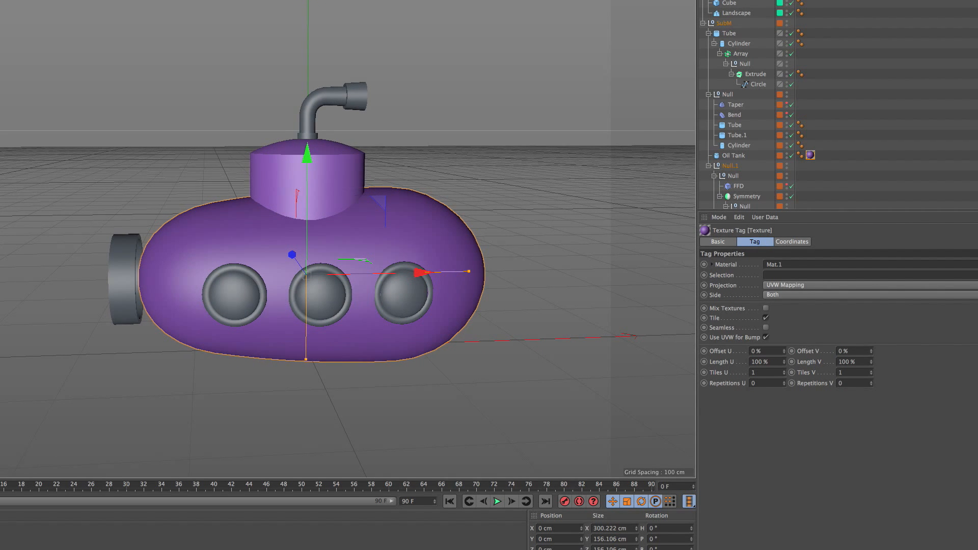
- Enlarge the object list and replace the conning tower's material with the hull's dark purple Mat
click(895, 142)
drag(867, 211, 867, 393)
drag(46, 549, 141, 402)
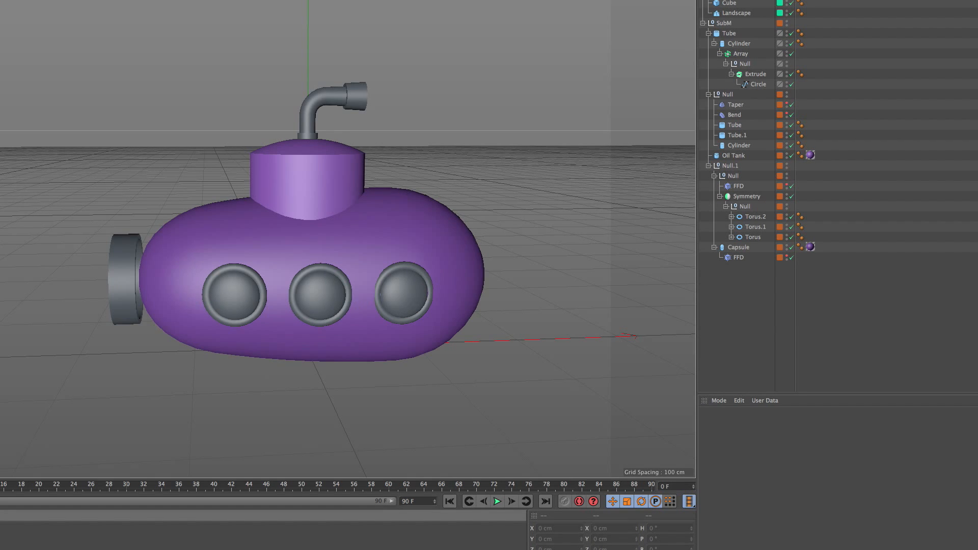
drag(812, 161, 812, 159)
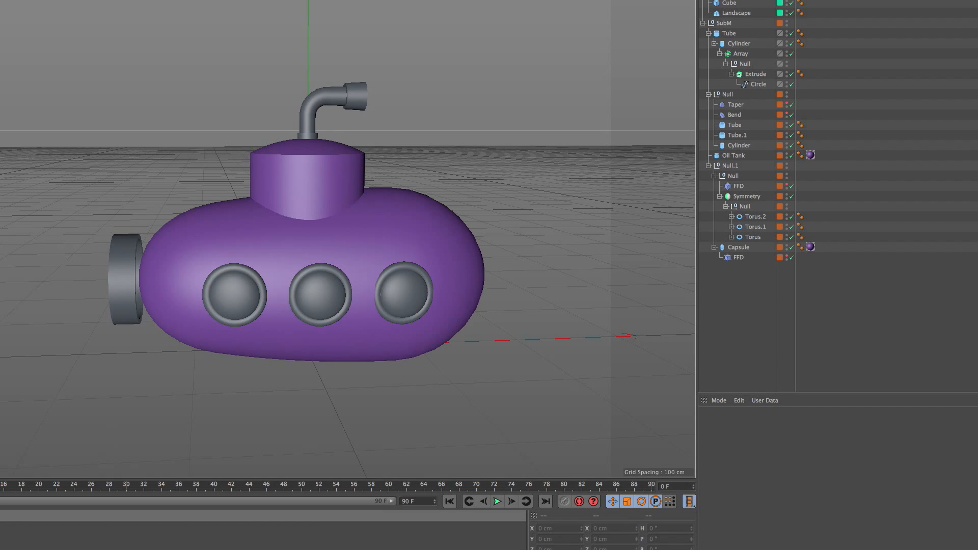
- Set the Mat.1 material's color to a lighter purple, RGB 161, 114, 205
click(46, 548)
click(758, 517)
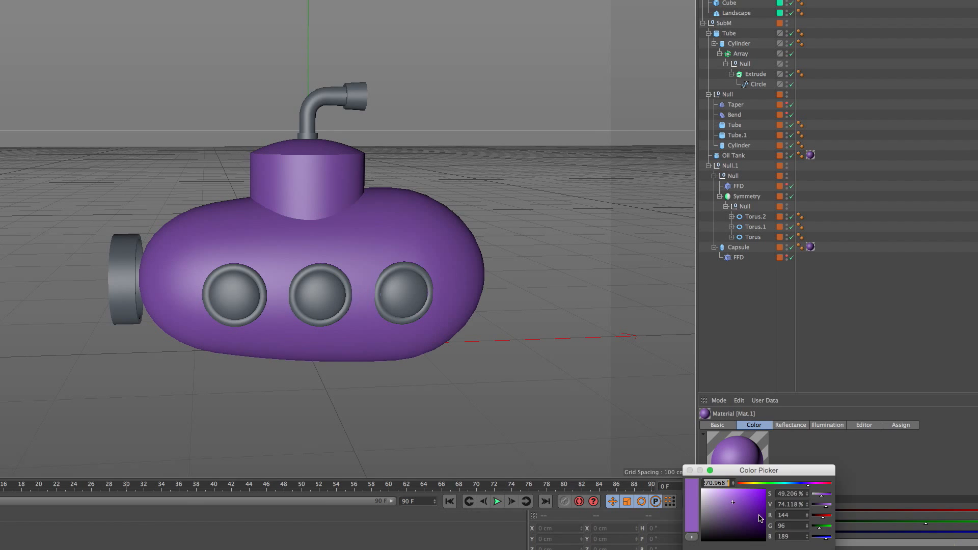
click(728, 498)
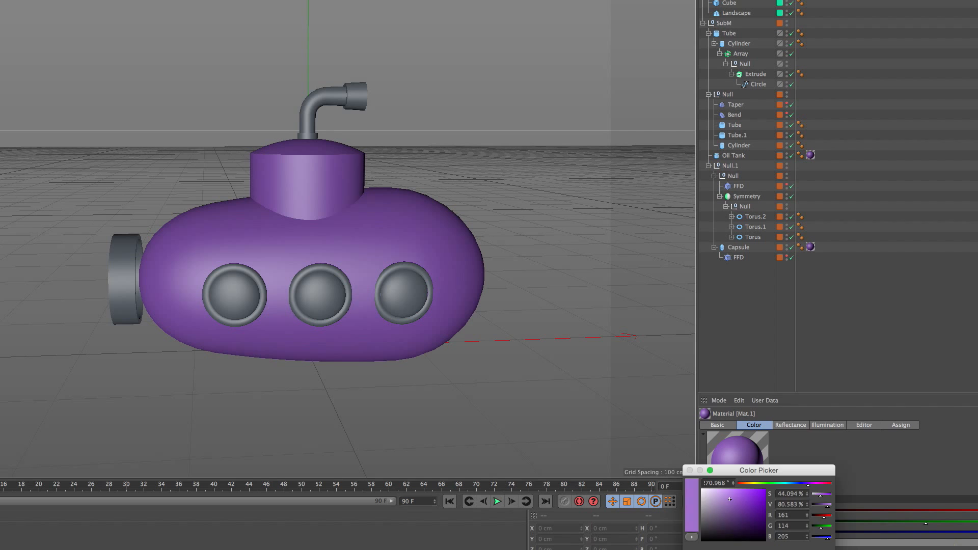
click(739, 549)
- Apply Mat.1 to the periscope's bent pipe and the copper Mat.2 to its base and end tubes
click(255, 545)
drag(282, 130, 307, 113)
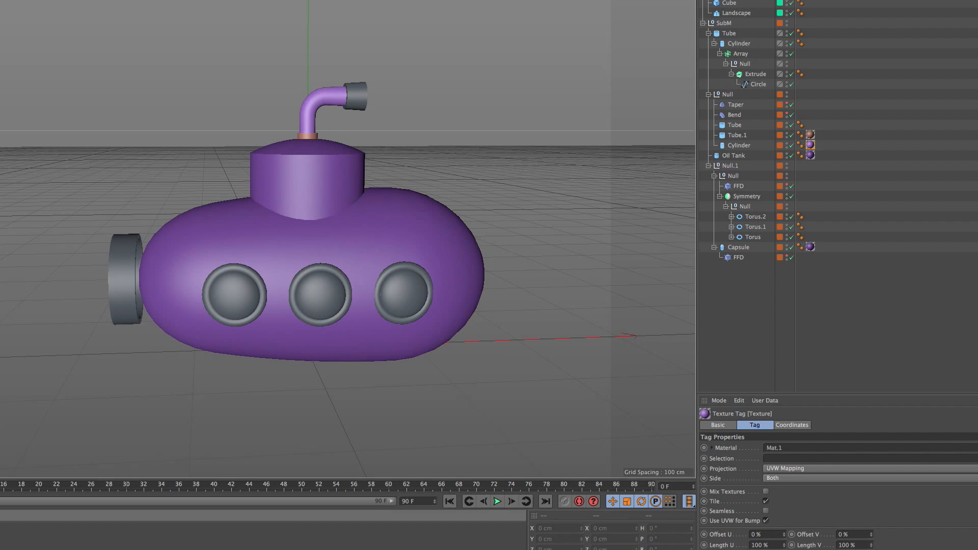
drag(367, 91, 368, 93)
alt+drag(380, 280, 344, 280)
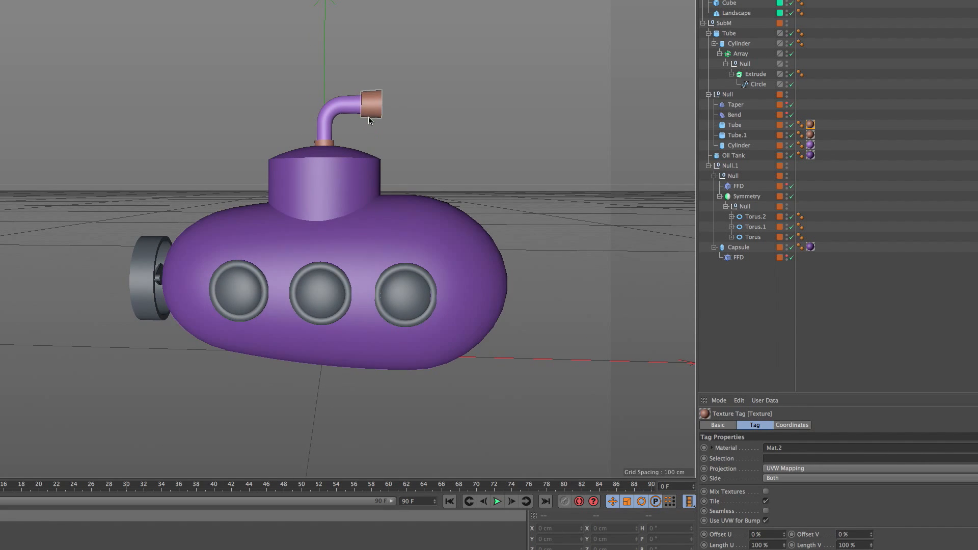
- Apply the dark purple Mat material to the periscope's end tube and base tube over the copper one
drag(370, 113, 370, 112)
drag(322, 146, 323, 146)
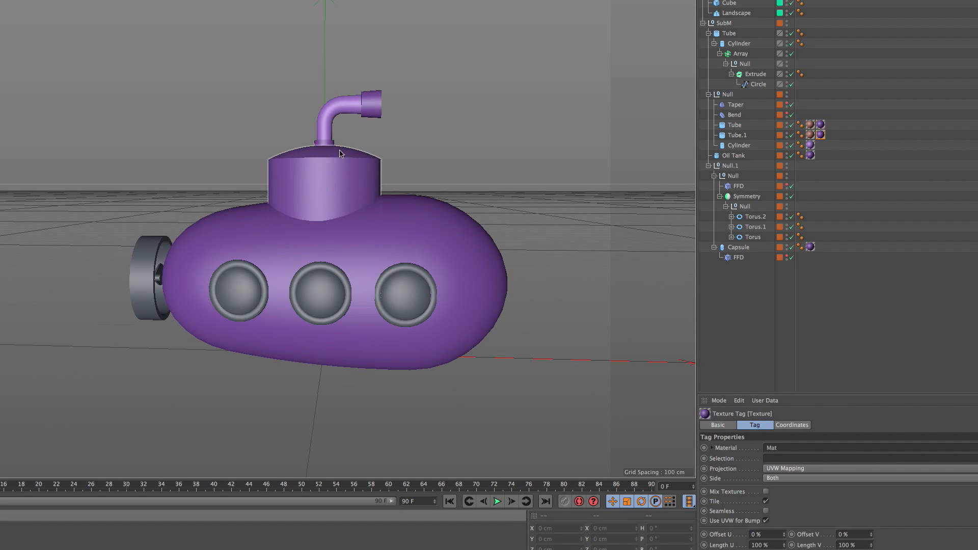
alt+drag(430, 146, 386, 199)
- Try the light purple Mat.1 and the dark purple Mat materials on the conning tower
drag(15, 548, 313, 195)
mouse_move(478, 148)
alt+mouse_down()
mouse_move(518, 160)
mouse_move(495, 157)
alt+mouse_up()
drag(10, 549, 291, 193)
- Apply the dark purple Mat material to the three porthole rings and the propeller's outer tube
drag(10, 548, 68, 428)
drag(10, 549, 228, 273)
alt+drag(271, 327, 286, 341)
drag(10, 548, 319, 278)
drag(10, 548, 244, 327)
click(10, 549)
drag(118, 284, 119, 284)
- Apply Mat.1 to the capsule hull and delete the hull's redundant texture tags
alt+drag(123, 332, 227, 329)
drag(10, 548, 168, 365)
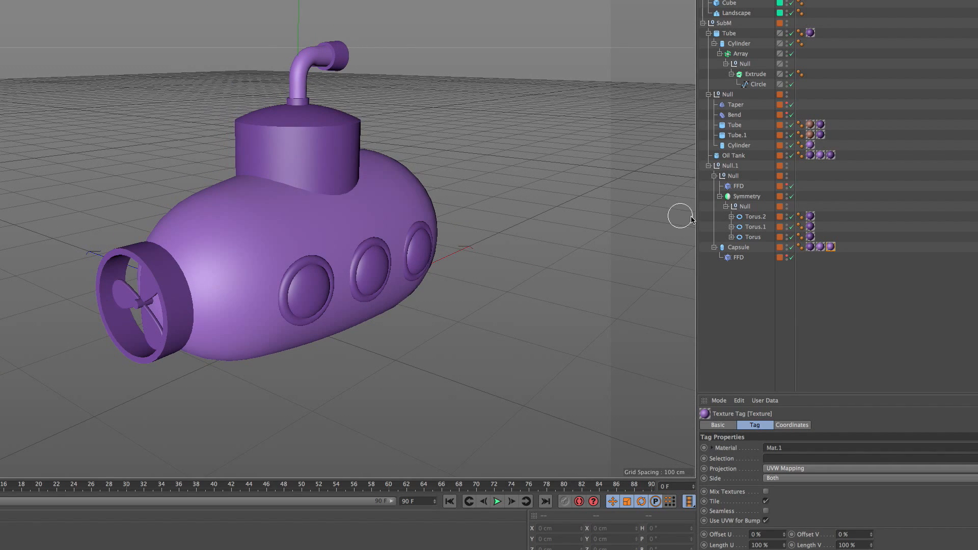
click(816, 255)
click(812, 249)
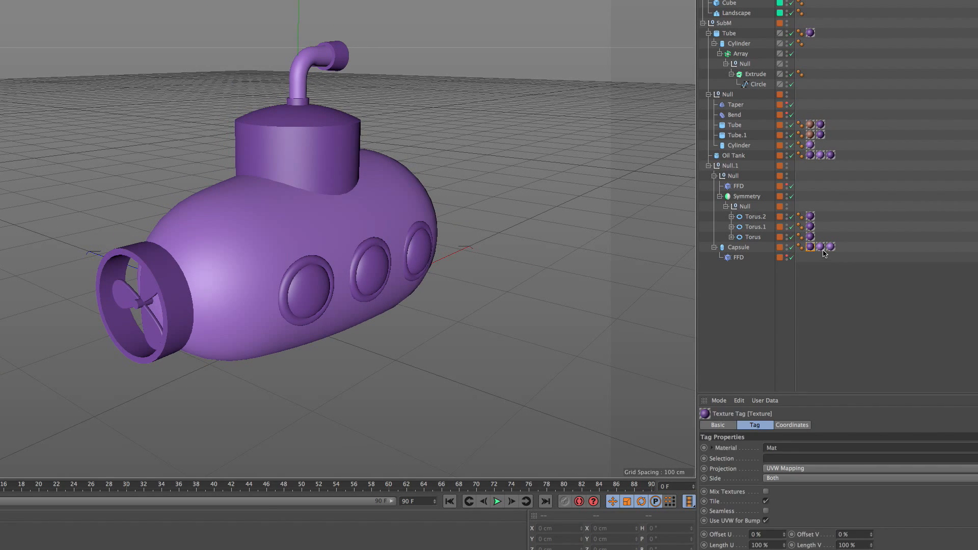
drag(823, 260, 809, 248)
key(Delete)
- Delete the redundant texture tags from the Oil Tank and the two periscope tubes, keeping Mat on each
drag(824, 174, 811, 155)
key(Delete)
drag(811, 109, 812, 133)
key(Delete)
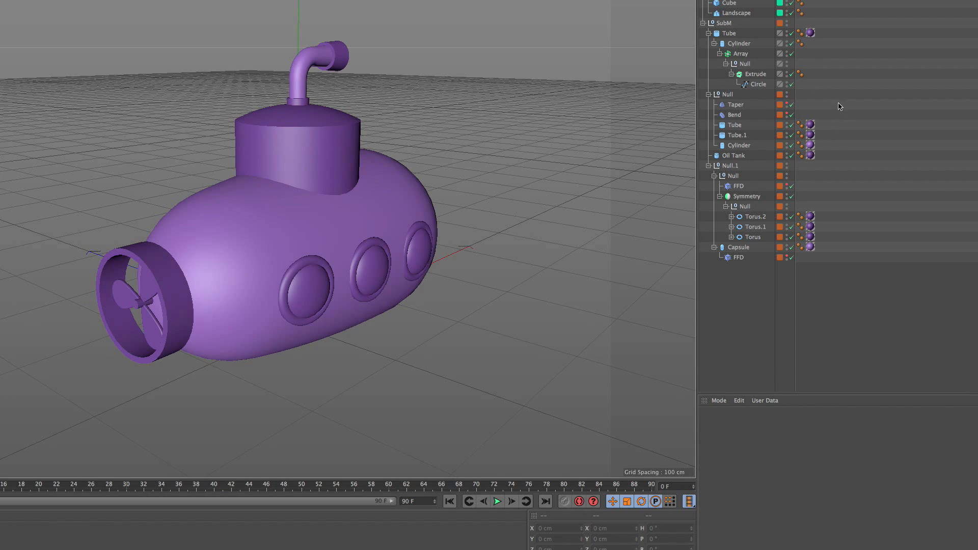
- Apply the Mat.1 material to the propeller's Array object
click(142, 292)
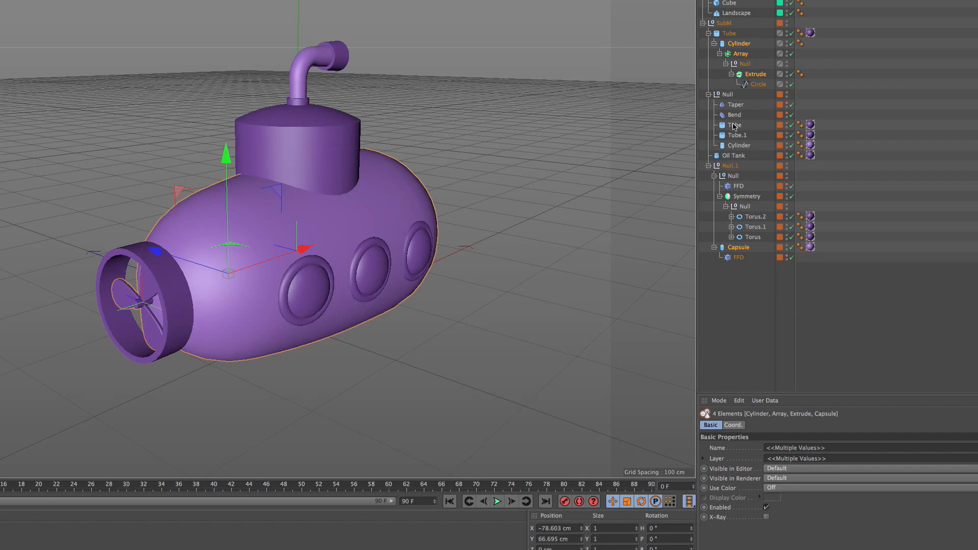
click(836, 68)
click(741, 55)
click(844, 67)
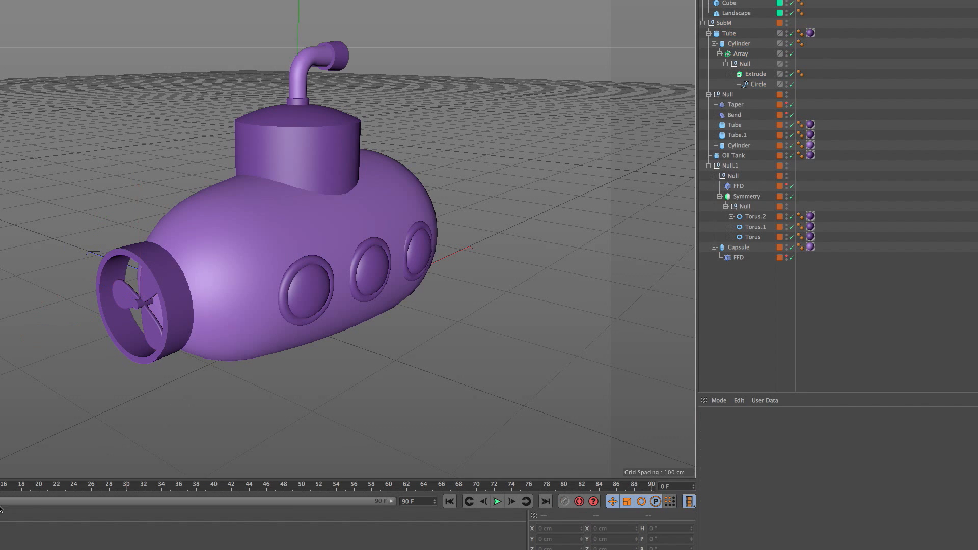
drag(739, 56, 739, 54)
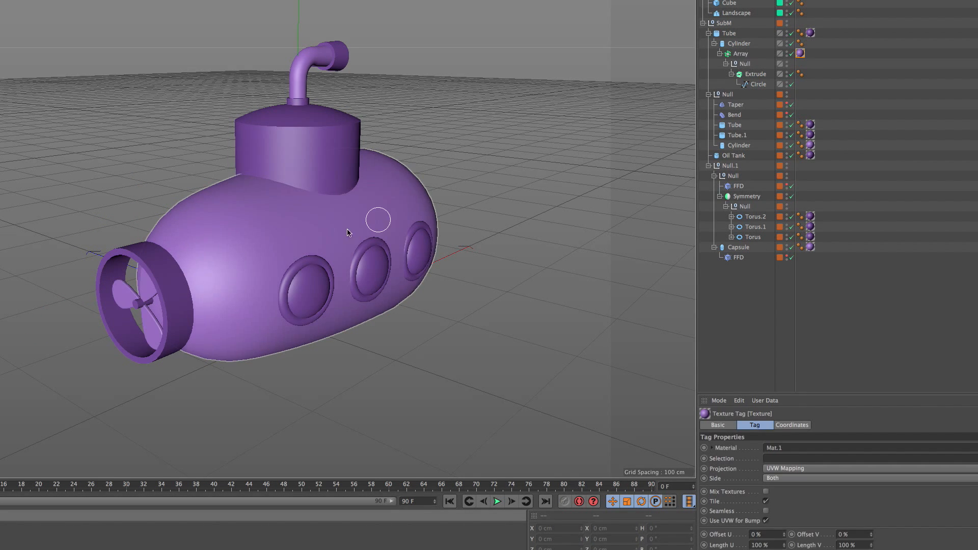
- Examine the purple materials on the submarine from several angles and distances
alt+drag(280, 312, 210, 278)
alt+right_drag(302, 283, 350, 273)
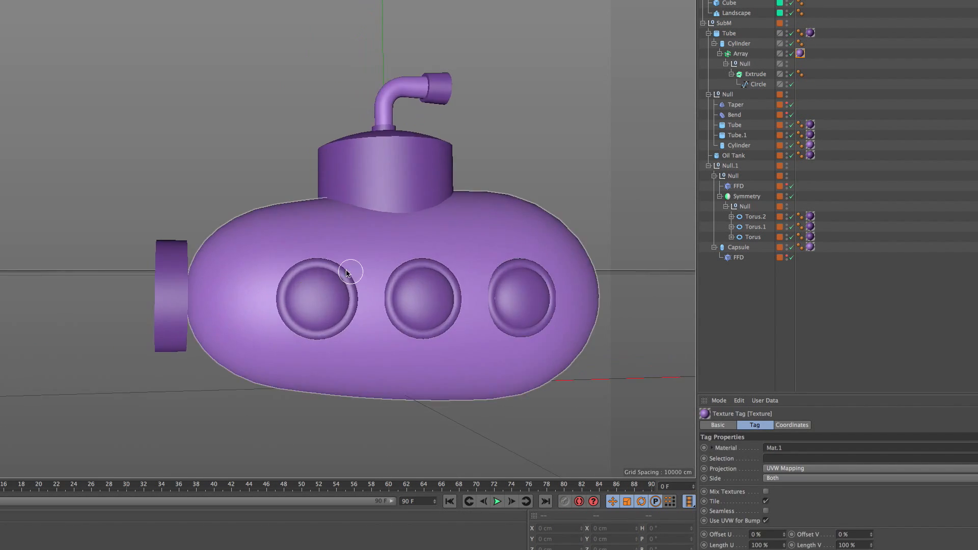
alt+middle_drag(349, 273, 246, 284)
alt+drag(246, 284, 200, 295)
alt+right_drag(200, 296, 249, 258)
alt+middle_drag(248, 258, 233, 278)
alt+right_drag(232, 277, 237, 296)
alt+drag(236, 299, 300, 289)
- Replace the capsule hull's material with the dark purple Mat by copying an existing texture tag onto it
click(336, 265)
alt+middle_drag(432, 259, 483, 240)
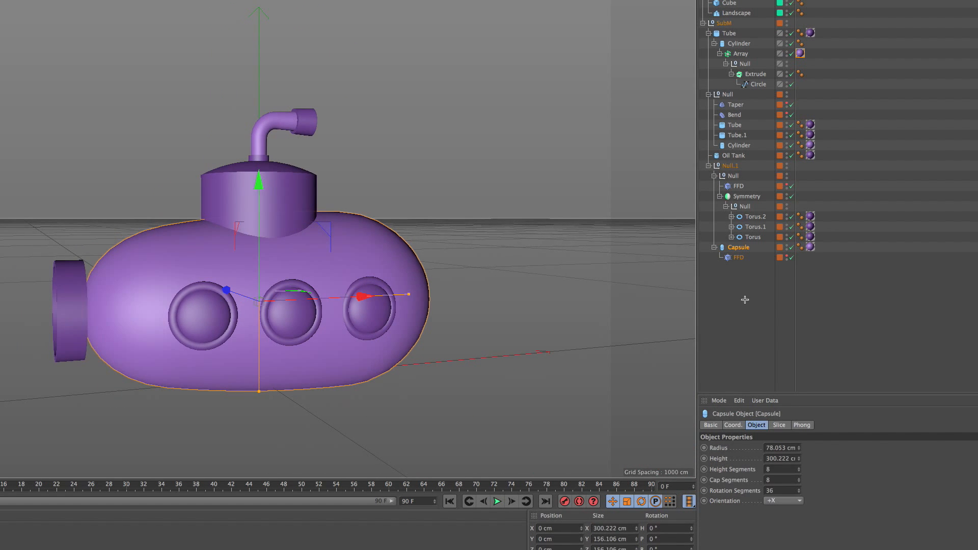
click(744, 299)
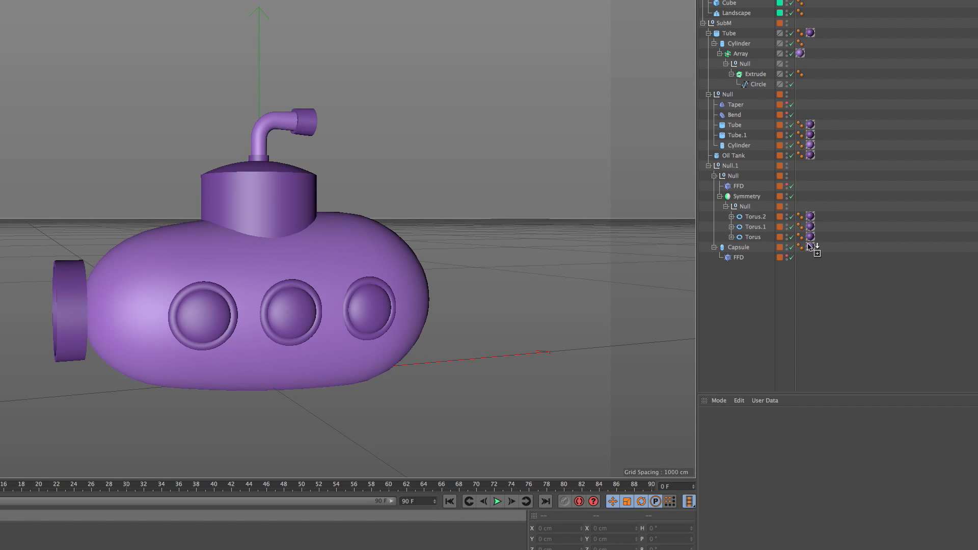
ctrl+drag(808, 244, 810, 247)
- Apply Mat.1 to the Oil Tank conning tower and delete its old Mat texture tag
alt+drag(299, 311, 325, 301)
alt+right_drag(325, 301, 337, 313)
alt+drag(337, 316, 360, 310)
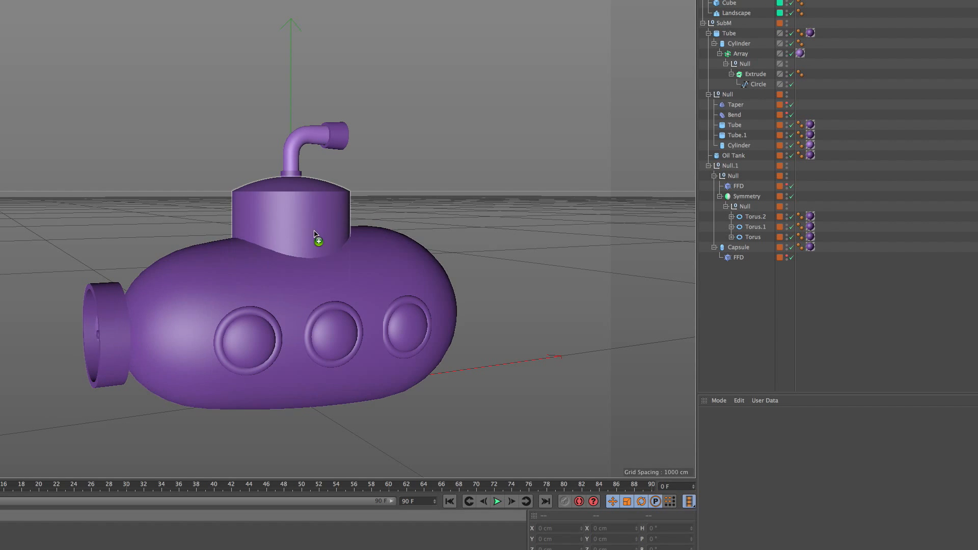
drag(314, 234, 316, 236)
click(810, 155)
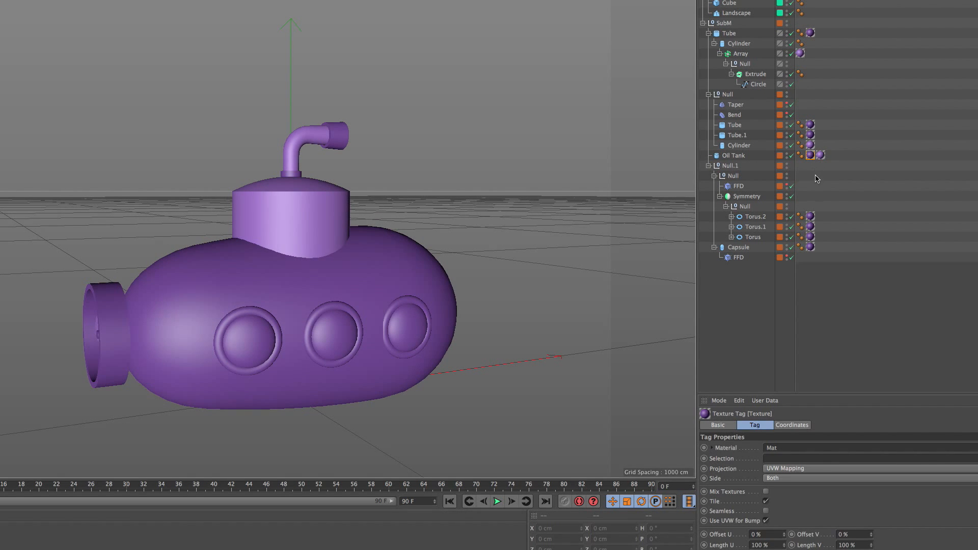
key(Delete)
- Create a new default material for the porthole glass
alt+drag(349, 284, 316, 299)
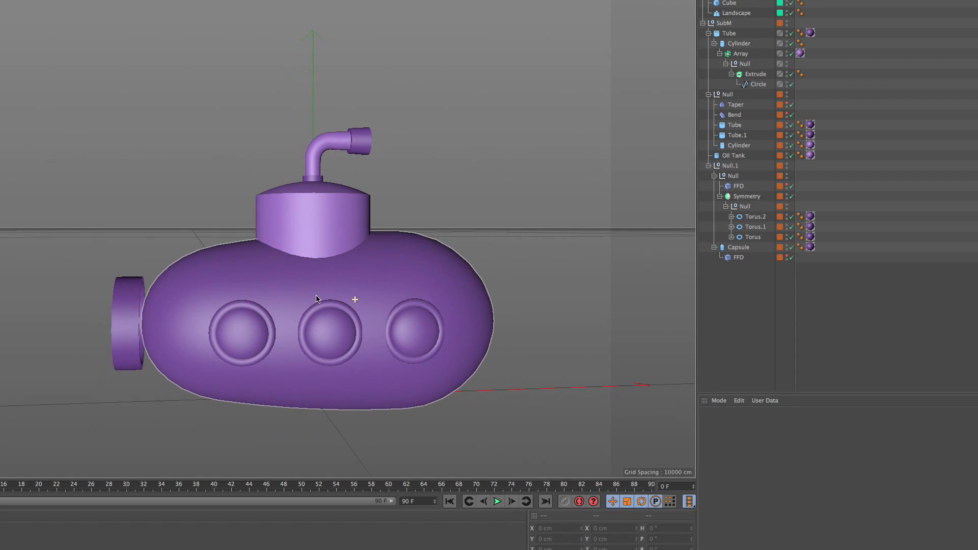
scroll(316, 299, up, 3)
double_click(255, 545)
- Apply the new Mat.3 material to the Sphere inside each of the three porthole torus objects
drag(102, 400, 201, 357)
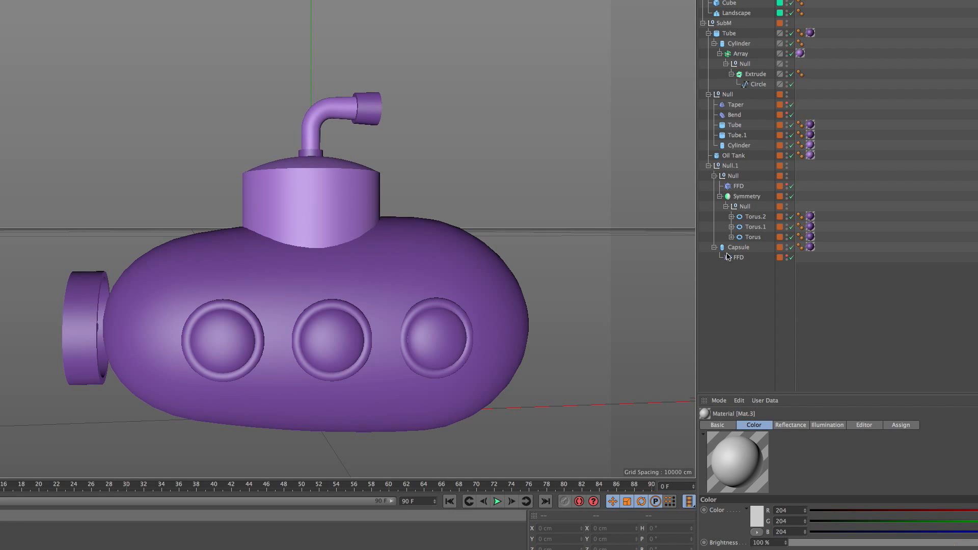
click(732, 237)
click(731, 227)
click(731, 217)
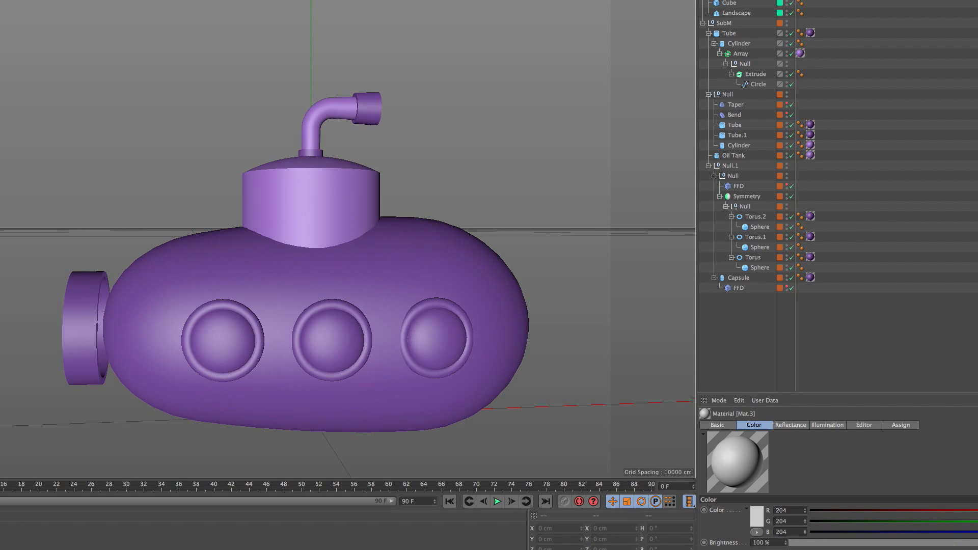
drag(102, 548, 828, 241)
drag(759, 232, 760, 228)
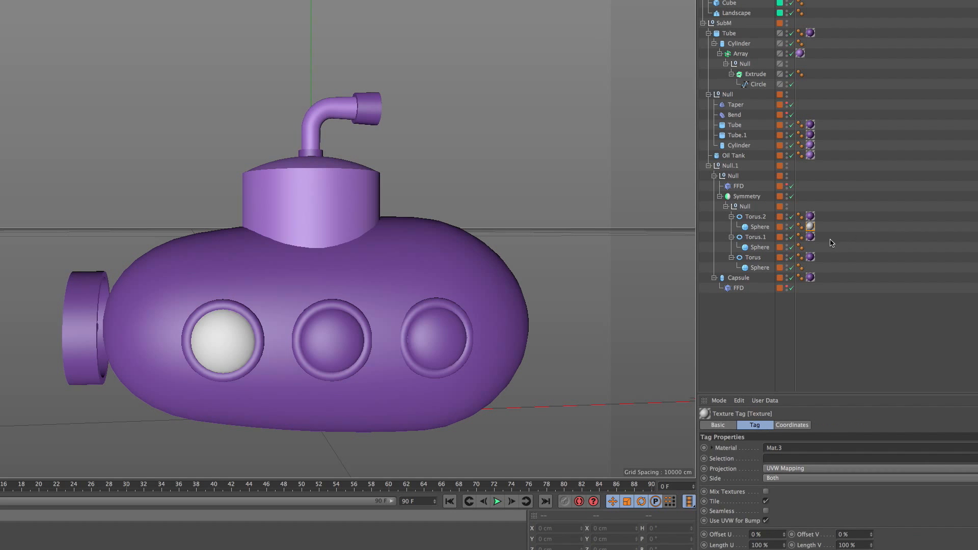
mouse_move(812, 250)
ctrl+mouse_down()
mouse_move(824, 240)
mouse_move(814, 249)
ctrl+mouse_up()
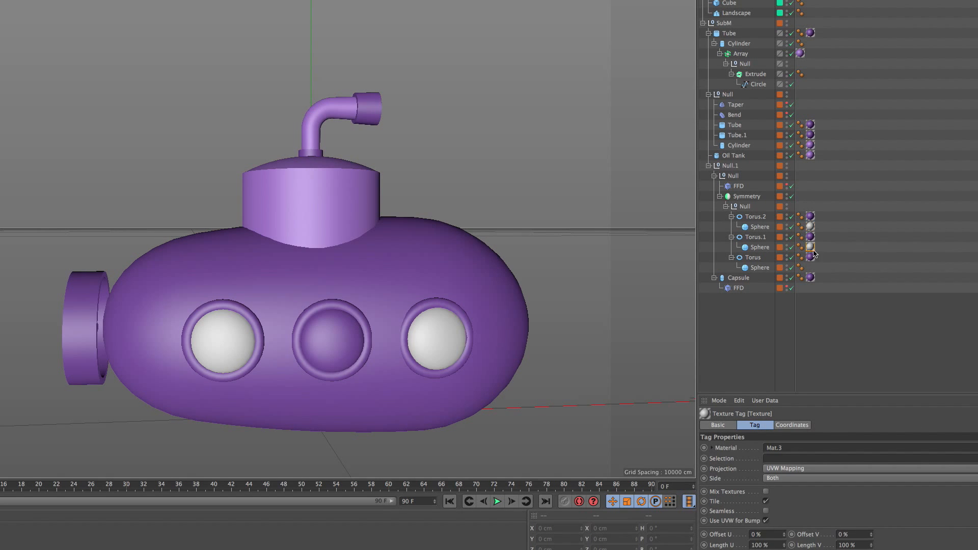
click(192, 439)
- Set the Mat.3 material's color to blue, RGB 68, 130, 230
click(1, 534)
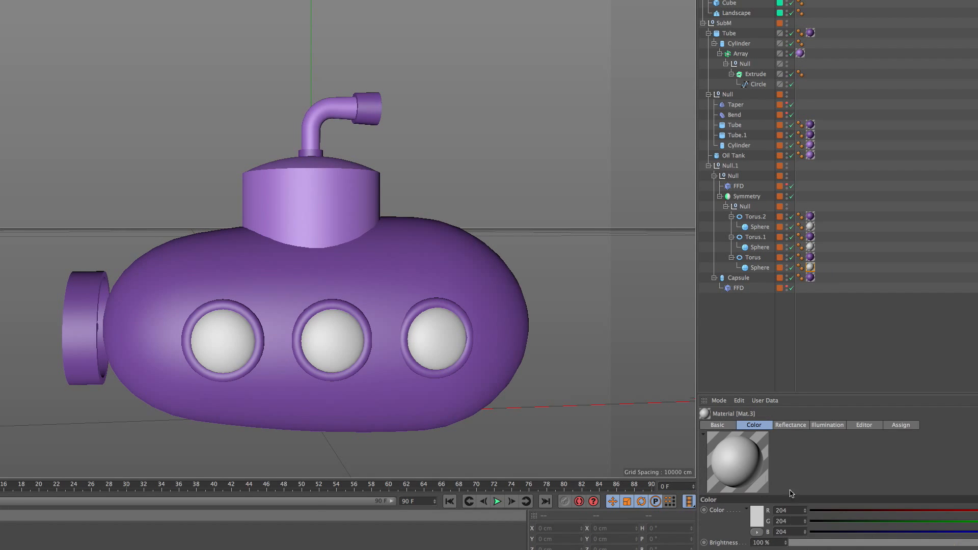
click(759, 520)
mouse_move(748, 486)
mouse_down()
mouse_move(786, 485)
mouse_move(731, 491)
mouse_move(791, 486)
mouse_up()
drag(740, 508, 743, 496)
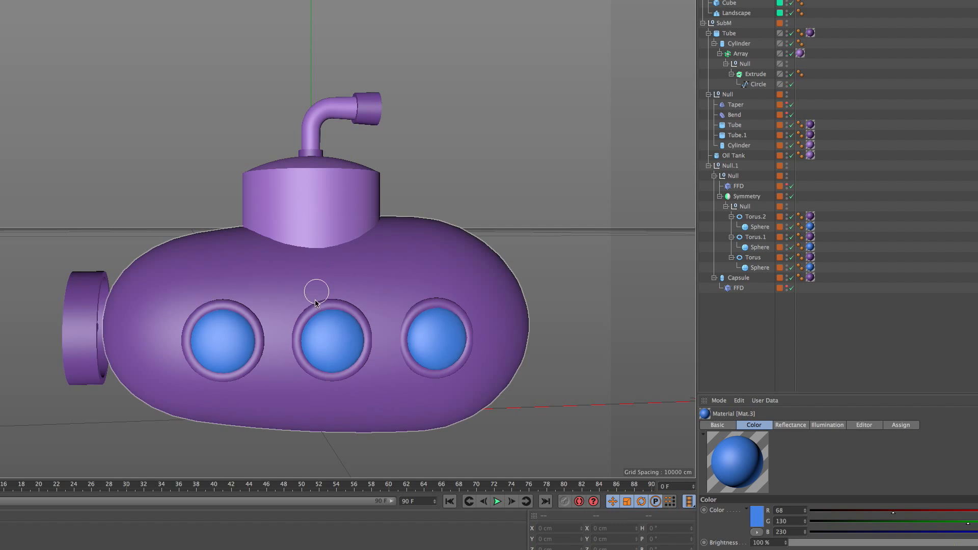
- Add a Disc primitive and nest it under Torus.2, above its Sphere
scroll(311, 358, down, 3)
alt+middle_drag(309, 342, 300, 279)
alt+drag(301, 279, 320, 286)
scroll(332, 252, up, 3)
alt+drag(332, 251, 290, 252)
scroll(333, 262, up, 3)
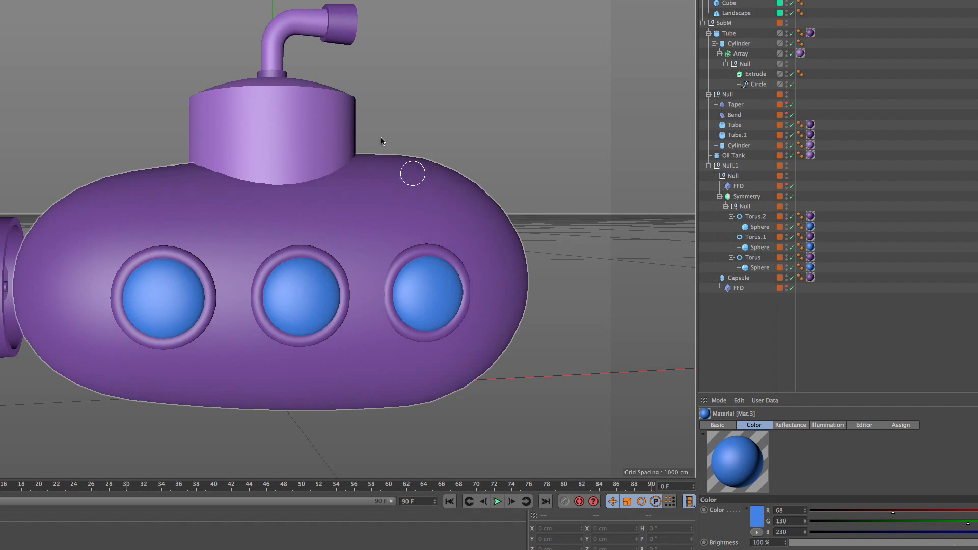
click(146, 0)
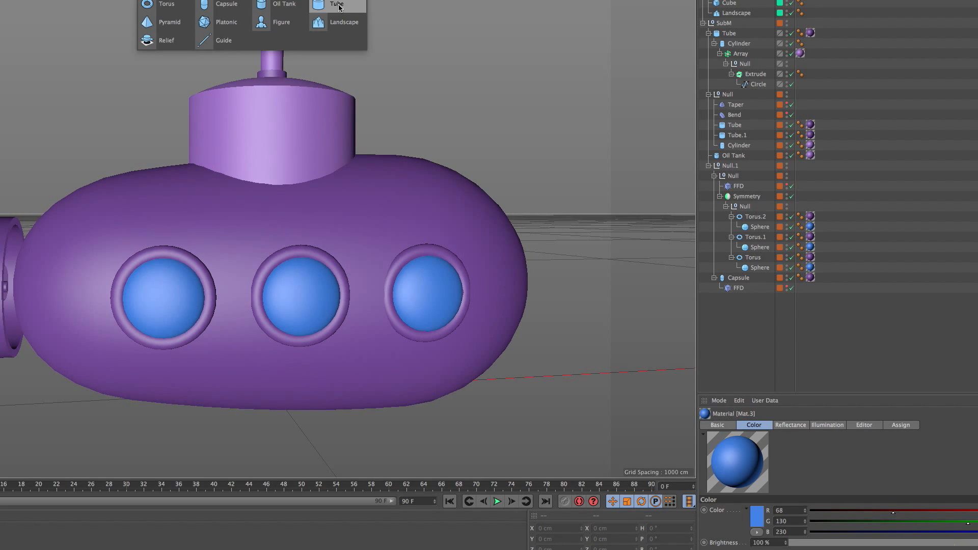
click(164, 0)
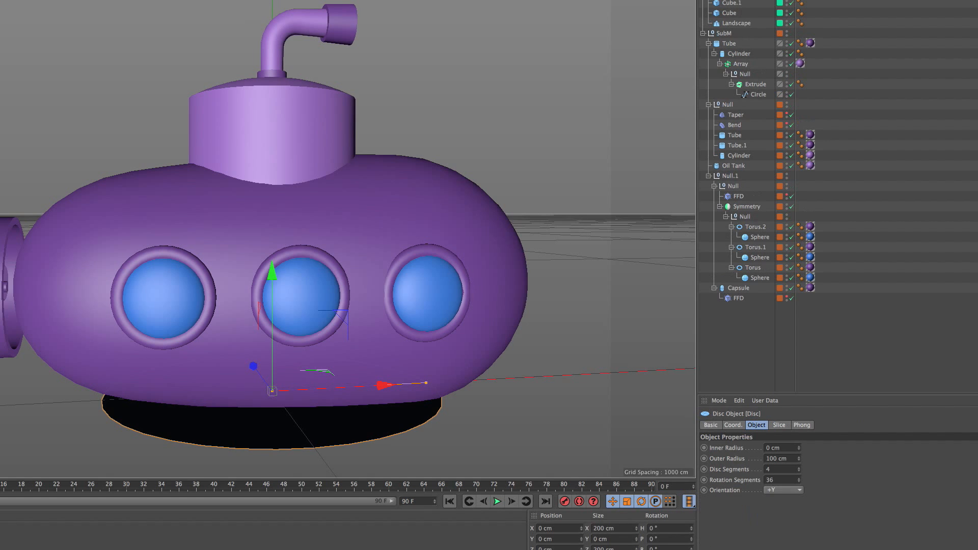
drag(756, 230, 757, 233)
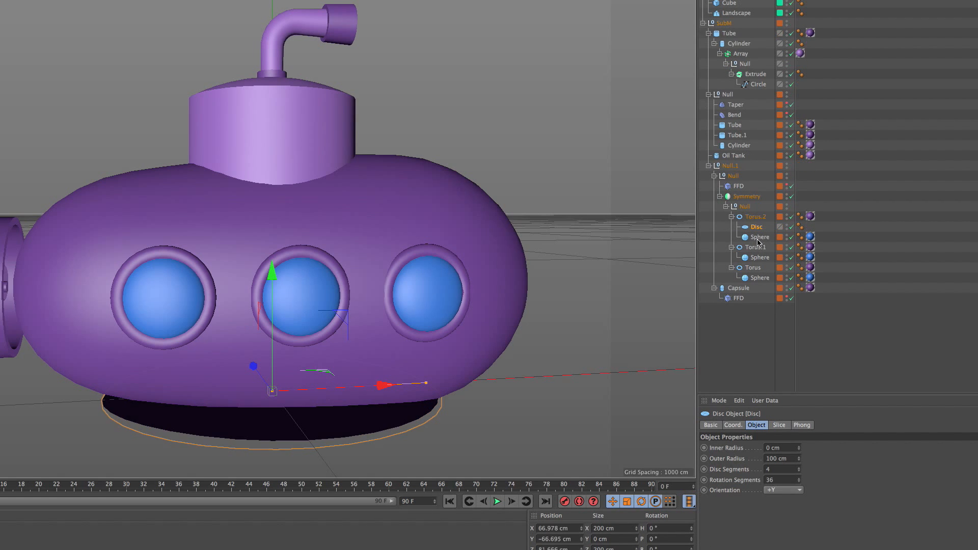
- Disable the Sphere under Torus.2 and reset the Disc's X, Y and Z position to 0 cm
click(758, 239)
click(791, 237)
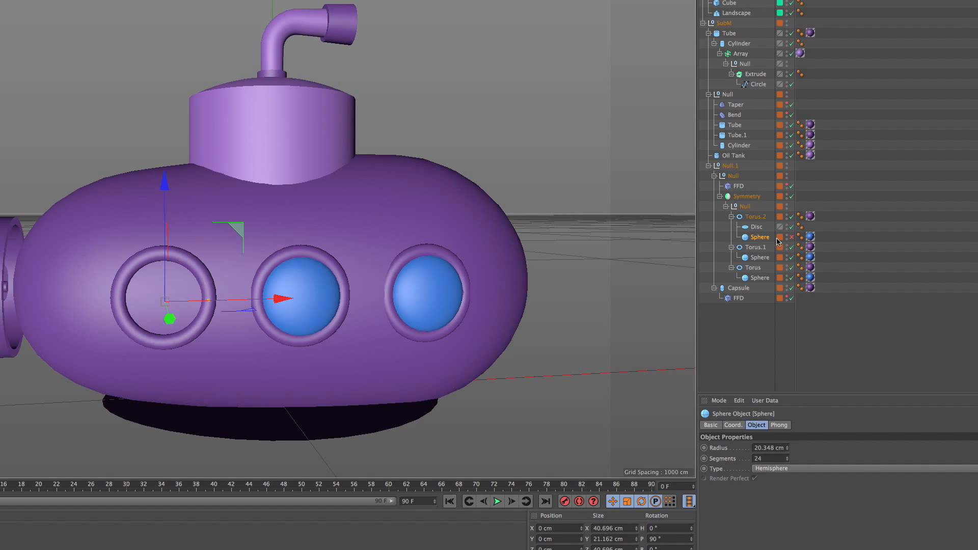
click(757, 227)
click(734, 425)
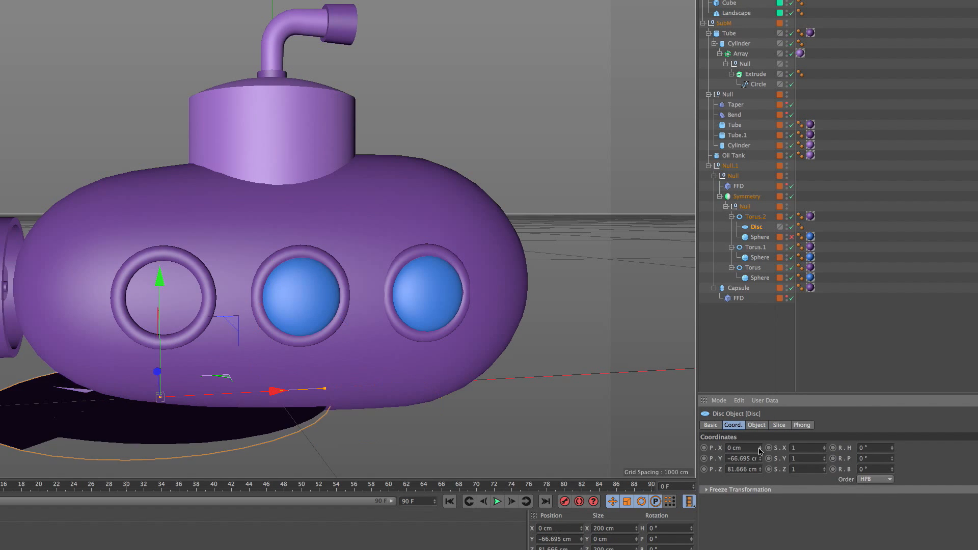
right_click(760, 448)
right_click(760, 459)
right_click(760, 468)
right_click(760, 468)
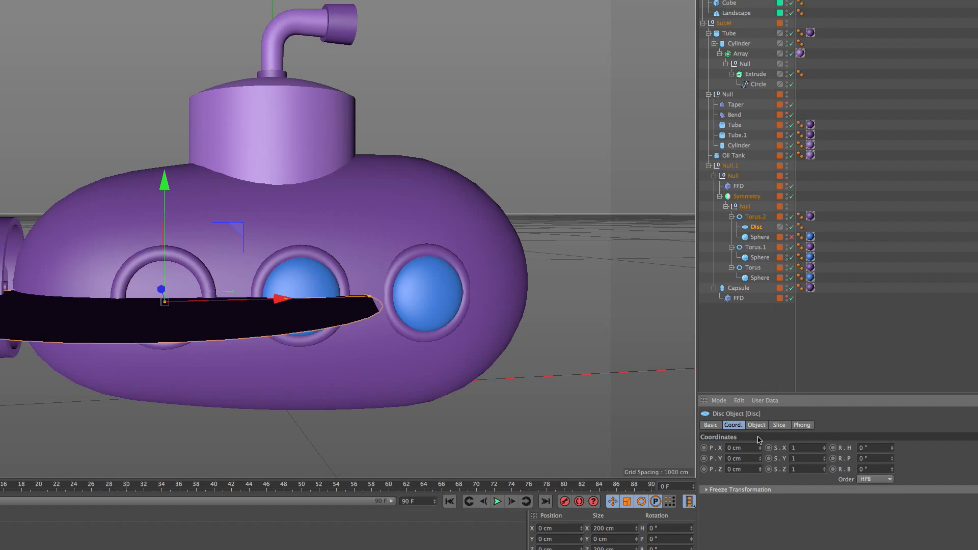
- Set the Disc's orientation to +X
click(757, 425)
click(778, 490)
click(784, 502)
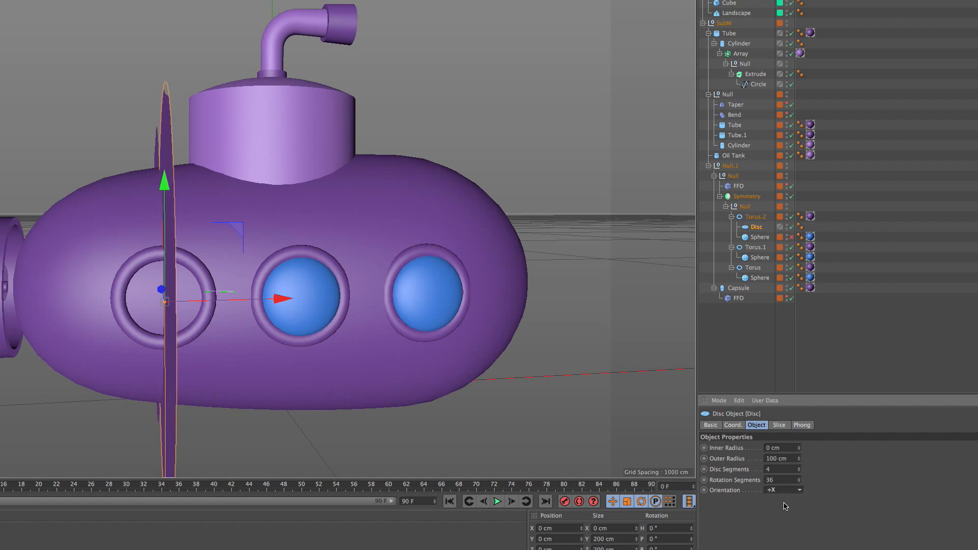
- Set the Disc's orientation to +Z and scale it to an outer radius of 18.7 cm inside the rear porthole ring
click(783, 543)
key(t)
drag(585, 286, 364, 358)
key(space)
drag(293, 324, 316, 324)
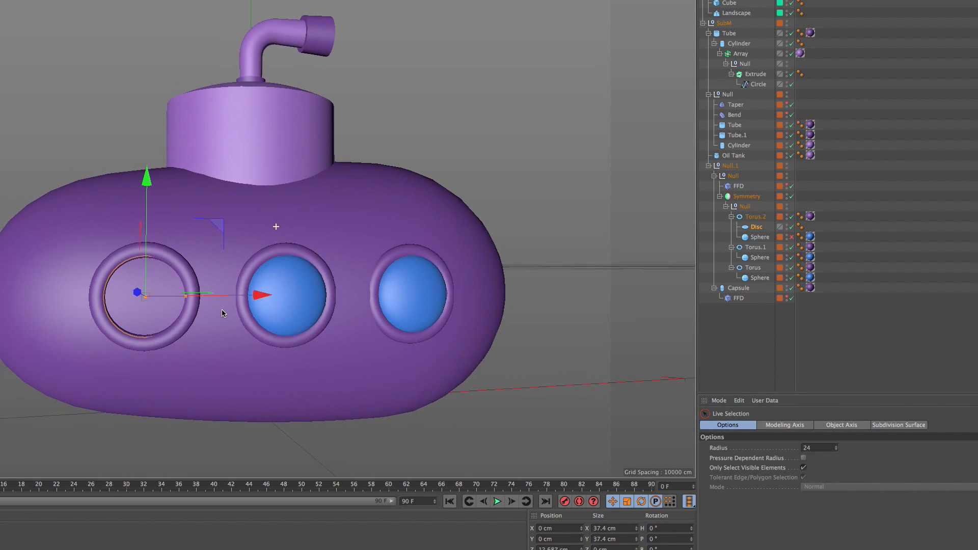
alt+drag(222, 310, 237, 296)
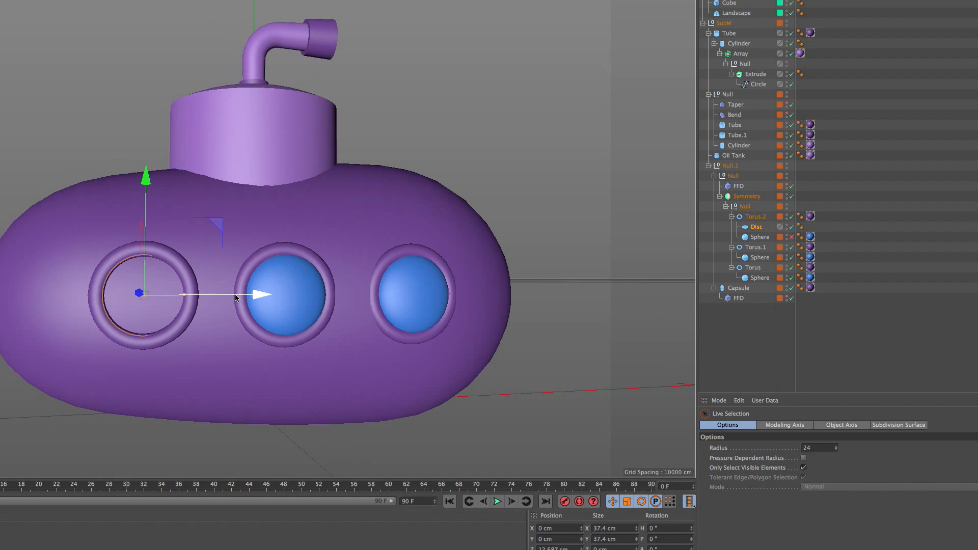
click(576, 296)
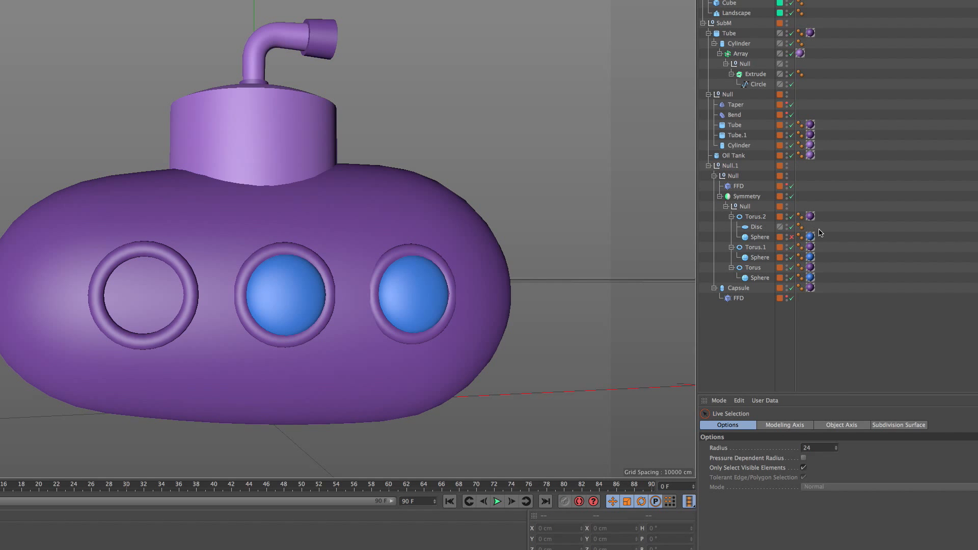
- Copy the Sphere's blue material onto the Disc and move it along Z to about -2.4 cm, in front of the hull
ctrl+drag(811, 236, 811, 227)
click(756, 227)
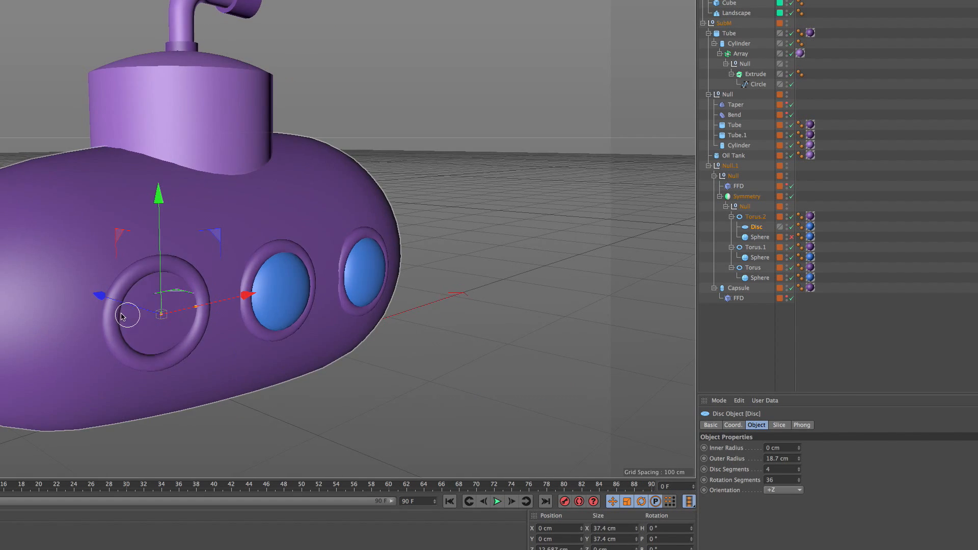
drag(97, 296, 134, 308)
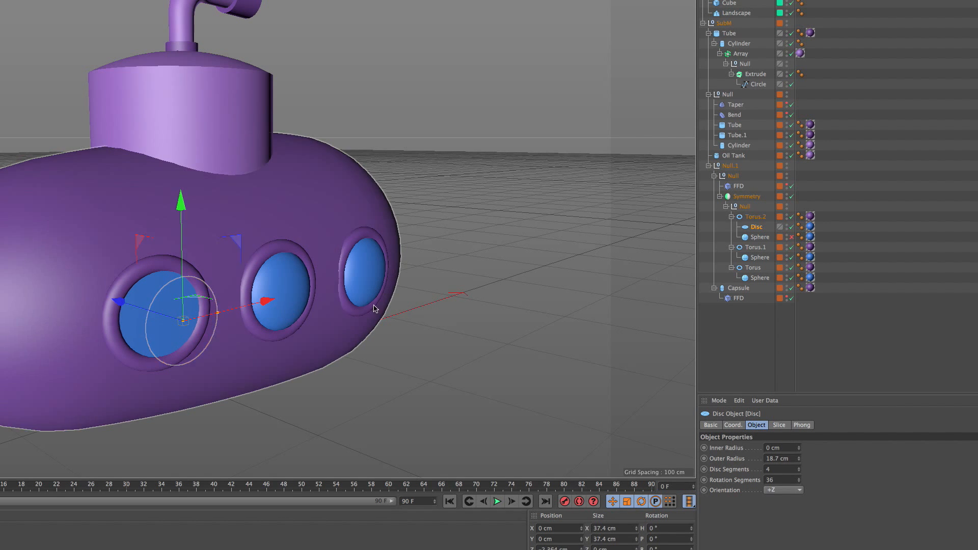
click(677, 343)
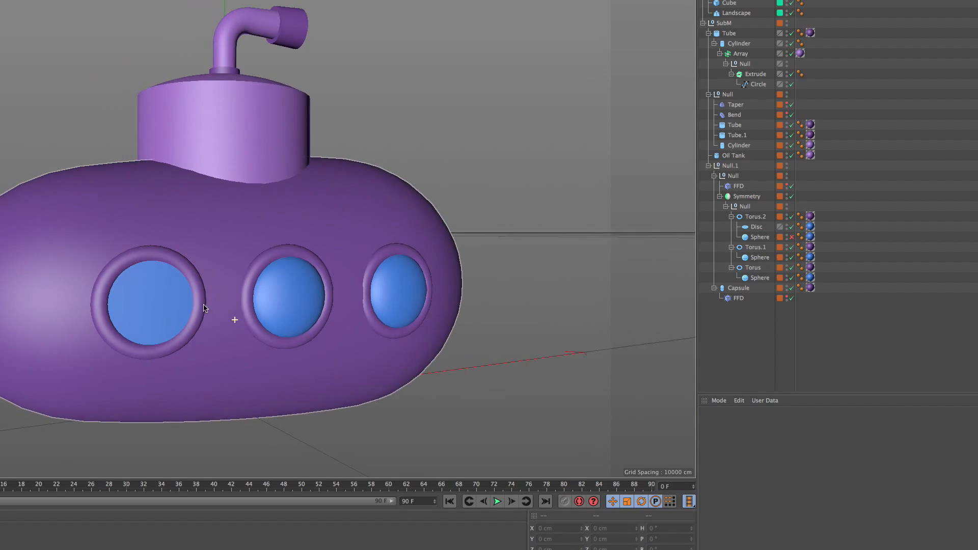
- Compare the flat disc glass in the rear porthole with the spherical glass in the other two from several angles
alt+drag(204, 305, 188, 295)
alt+right_drag(188, 295, 252, 303)
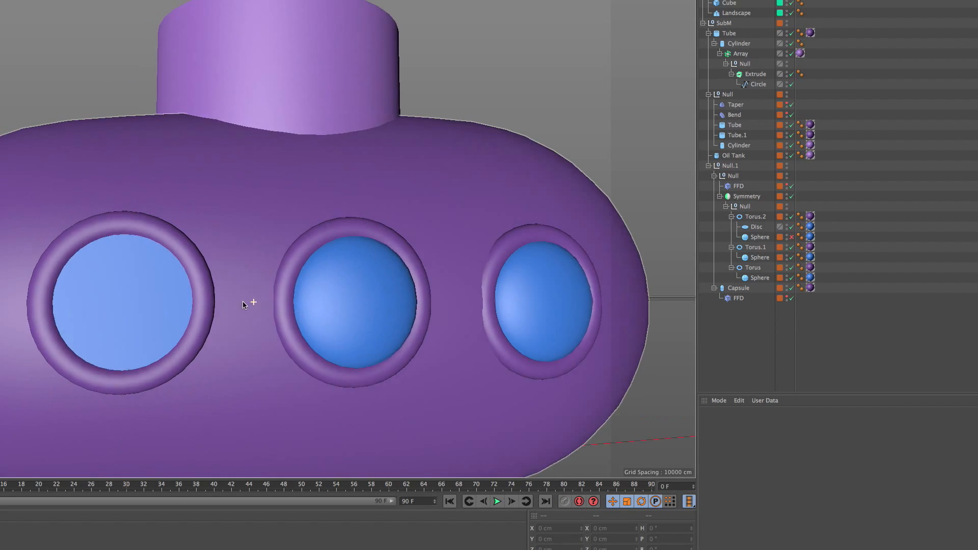
alt+drag(251, 304, 181, 300)
alt+right_drag(195, 281, 177, 299)
alt+drag(172, 356, 193, 355)
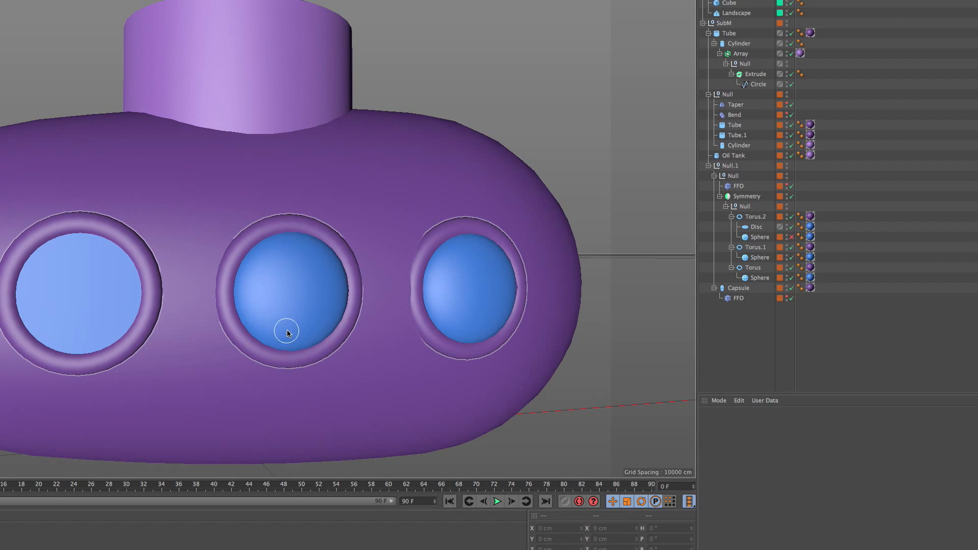
alt+drag(270, 244, 283, 244)
mouse_move(110, 312)
alt+mouse_down()
mouse_move(143, 334)
mouse_move(102, 280)
alt+mouse_up()
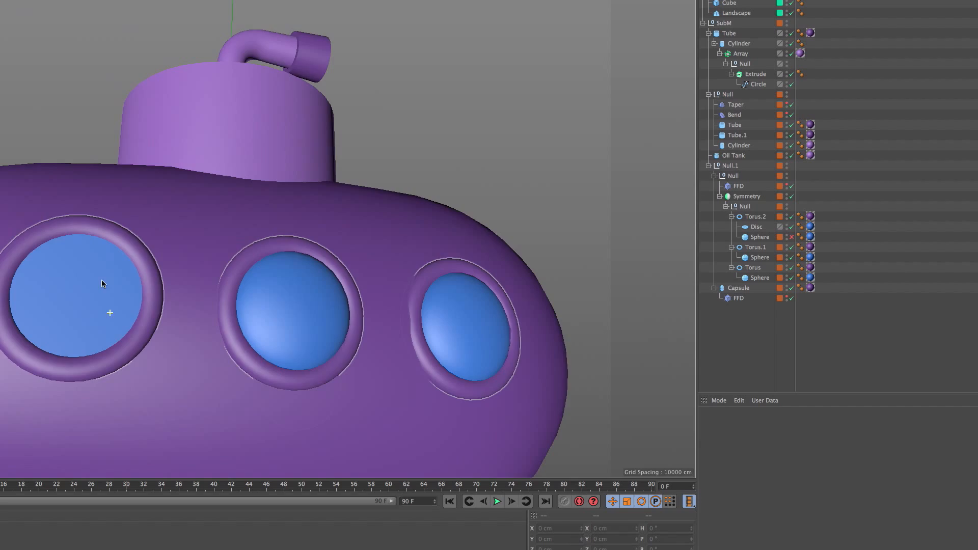
scroll(117, 283, down, 8)
scroll(270, 354, up, 6)
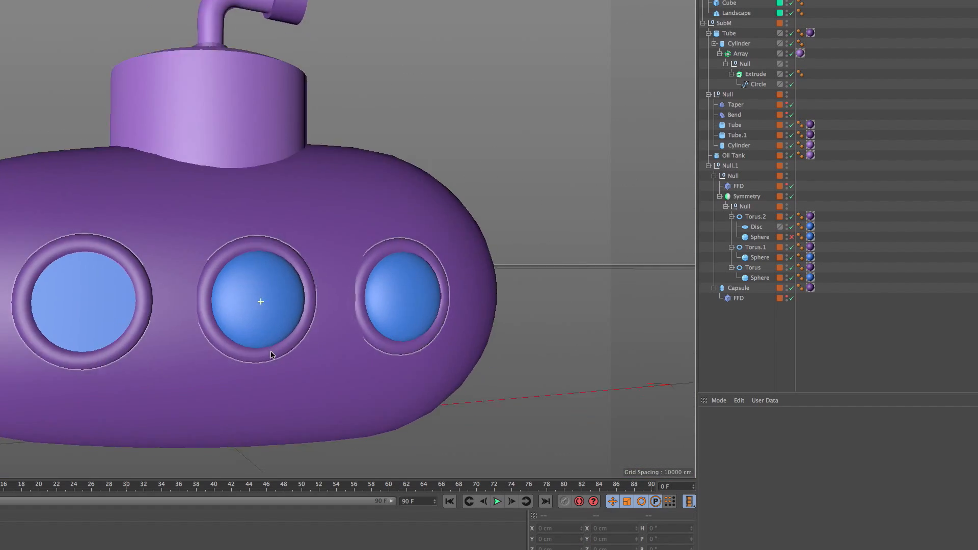
scroll(271, 354, down, 2)
scroll(312, 254, up, 5)
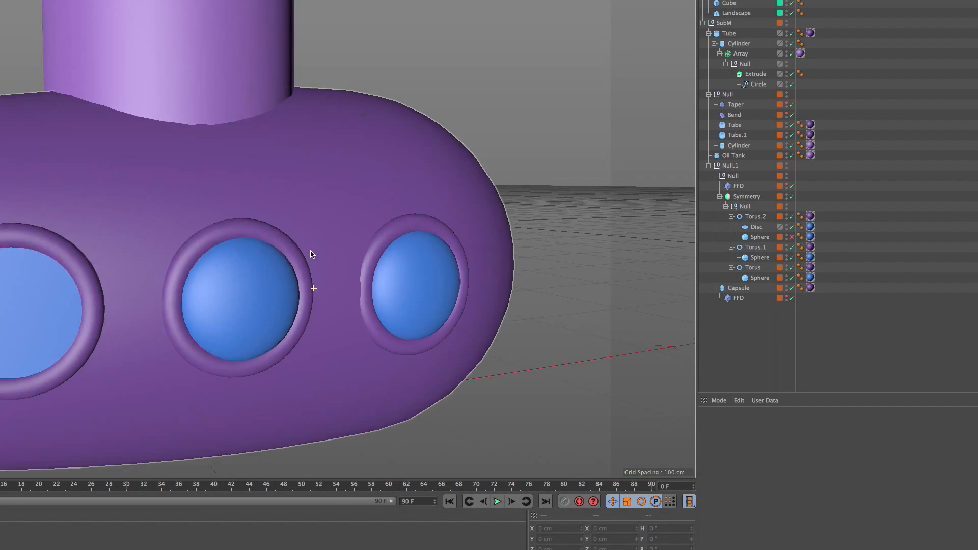
scroll(312, 253, down, 3)
alt+drag(275, 312, 250, 304)
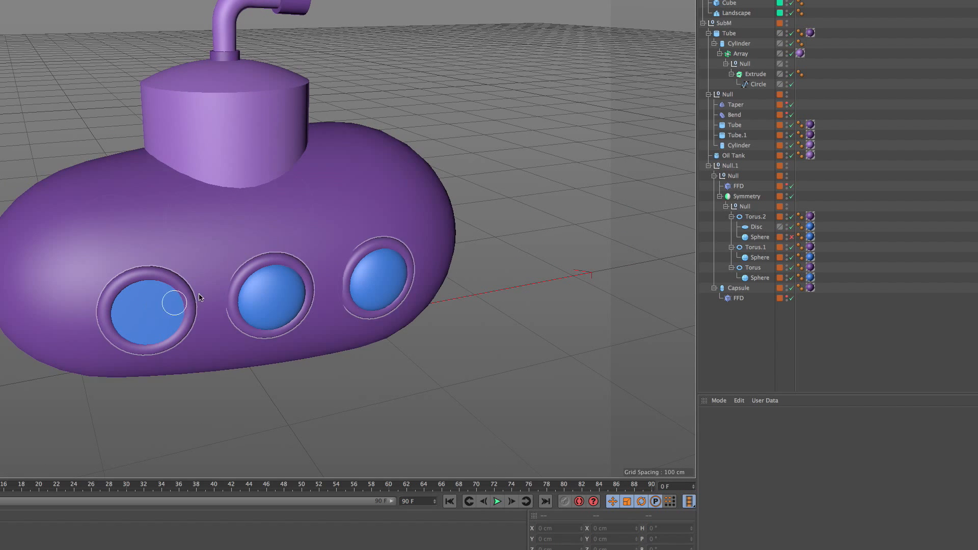
- Delete the Disc and re-enable the Sphere under Torus.2 as the rear porthole's glass
click(761, 229)
key(Delete)
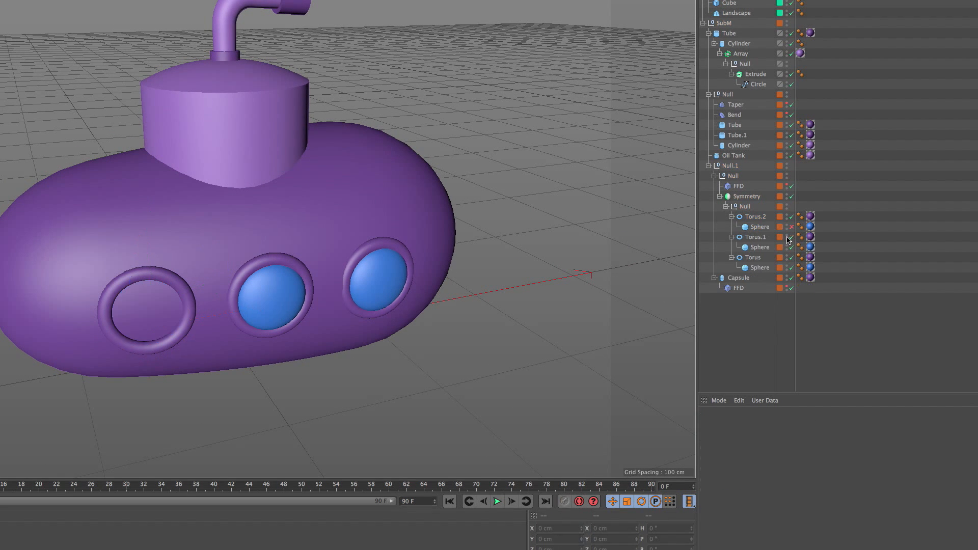
click(791, 228)
click(752, 227)
scroll(309, 272, up, 3)
alt+drag(347, 302, 462, 309)
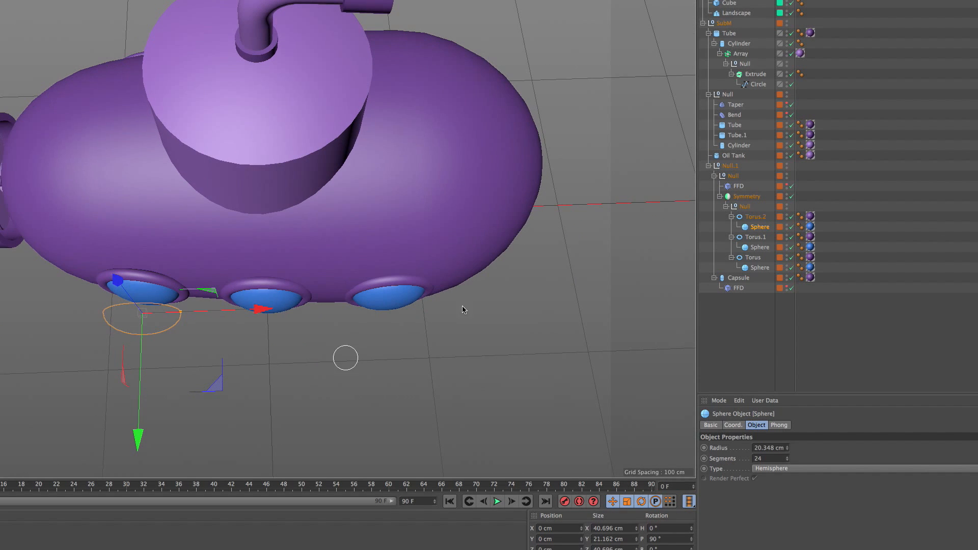
- Select the middle column of control points on the portholes' FFD deformer in the top view
click(738, 189)
alt+drag(474, 247, 465, 270)
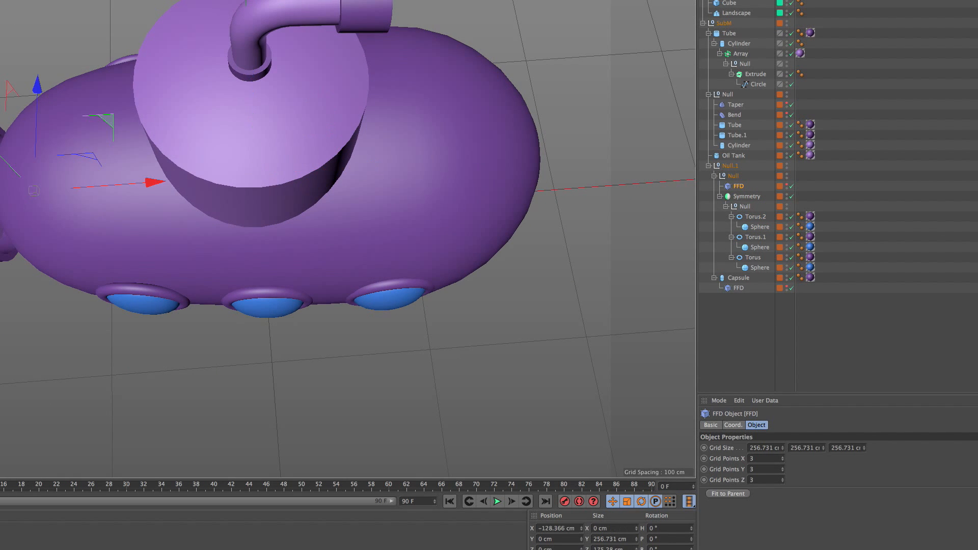
key(0)
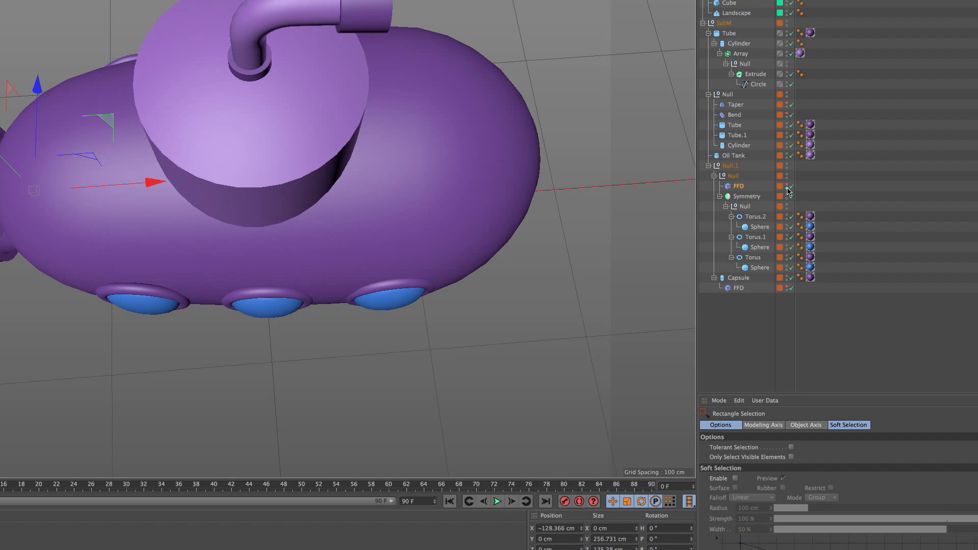
alt+right_drag(355, 308, 385, 279)
alt+drag(382, 281, 429, 220)
alt+drag(366, 338, 345, 327)
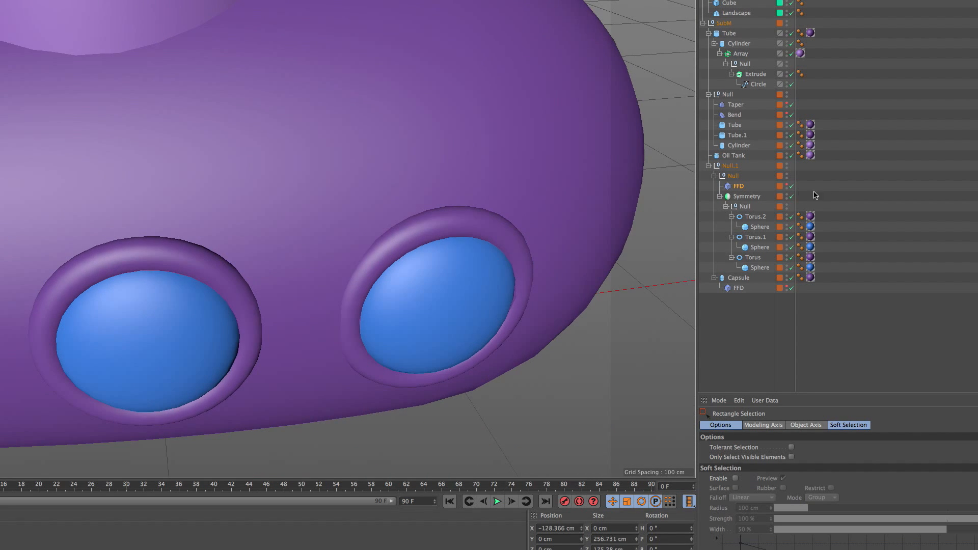
middle_click(549, 221)
middle_click(474, 76)
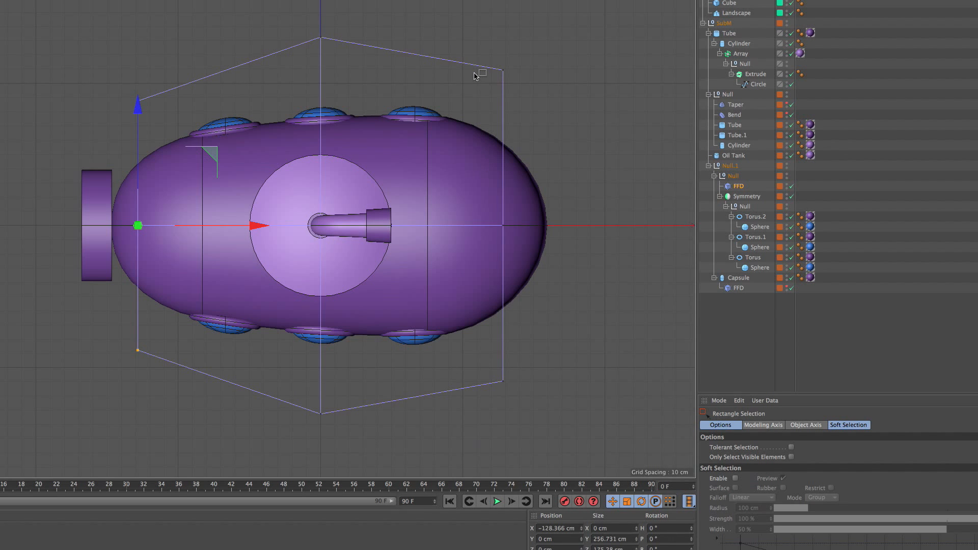
drag(392, 8, 262, 448)
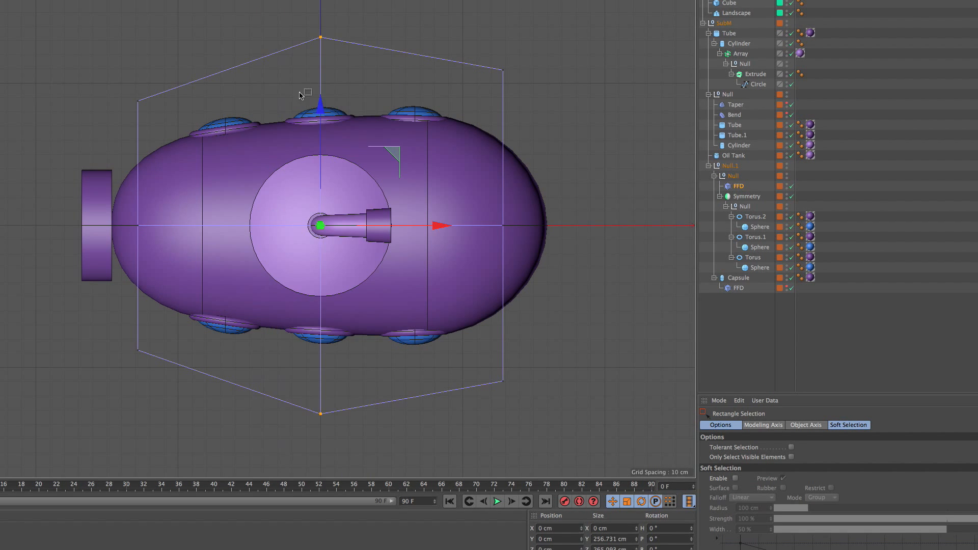
- Scale the selected FFD points along Z to refit the middle portholes against the hull
key(t)
drag(321, 101, 322, 106)
key(space)
middle_click(264, 133)
middle_click(167, 145)
alt+drag(242, 234, 281, 199)
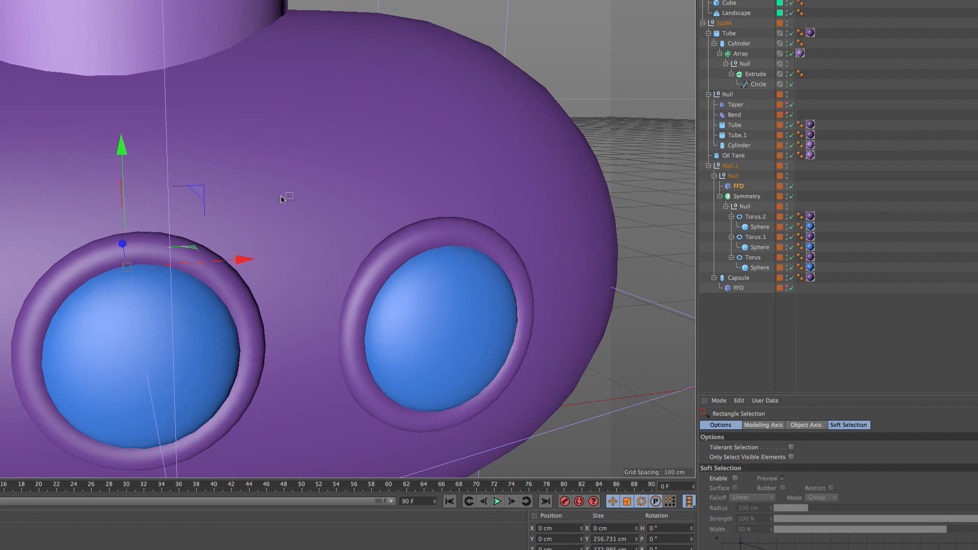
key(t)
drag(123, 243, 121, 240)
key(space)
- Examine the adjusted portholes close up and from the side, then deselect the FFD
alt+drag(194, 258, 228, 279)
alt+drag(271, 209, 265, 220)
alt+right_drag(265, 220, 244, 281)
alt+drag(245, 281, 243, 210)
alt+right_drag(243, 211, 153, 182)
alt+drag(149, 179, 160, 200)
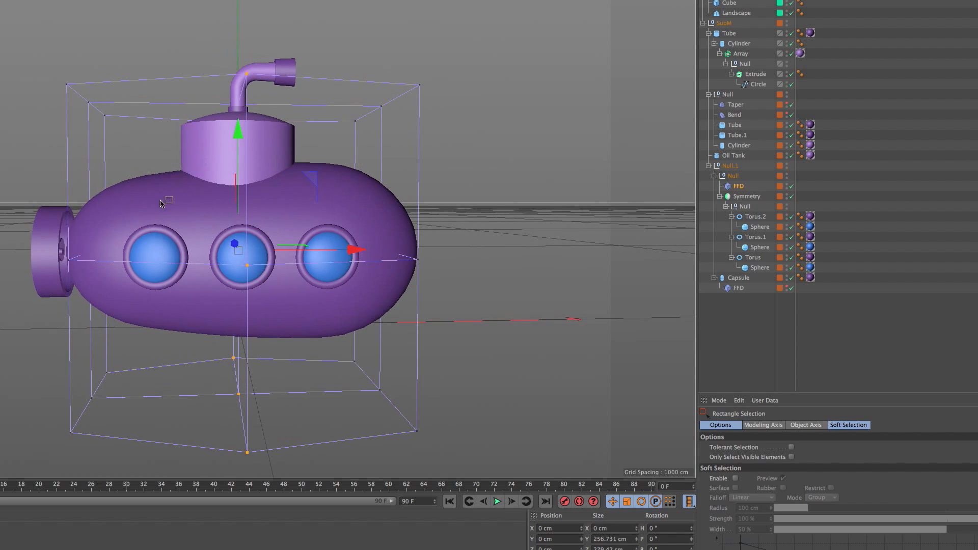
key(9)
click(1, 148)
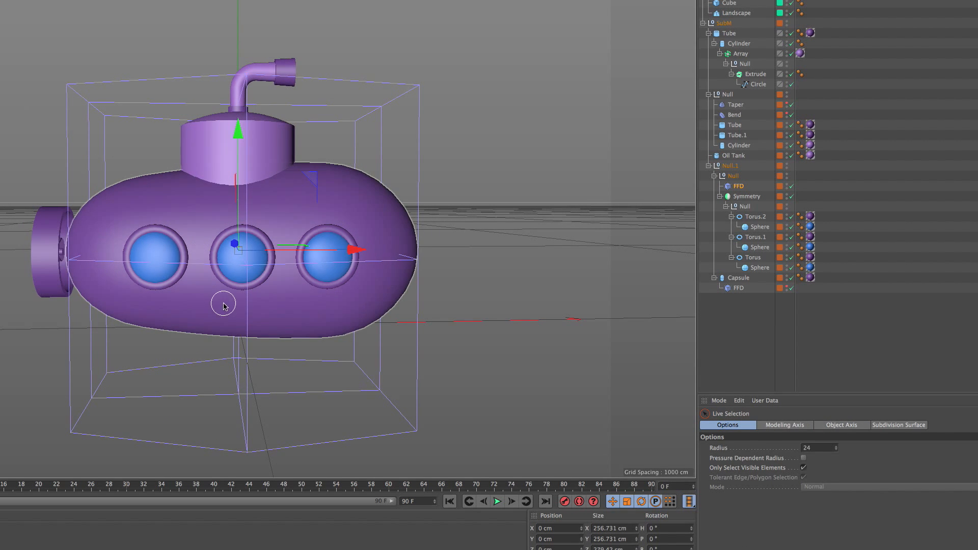
alt+right_drag(223, 303, 214, 310)
alt+drag(215, 310, 285, 227)
click(790, 308)
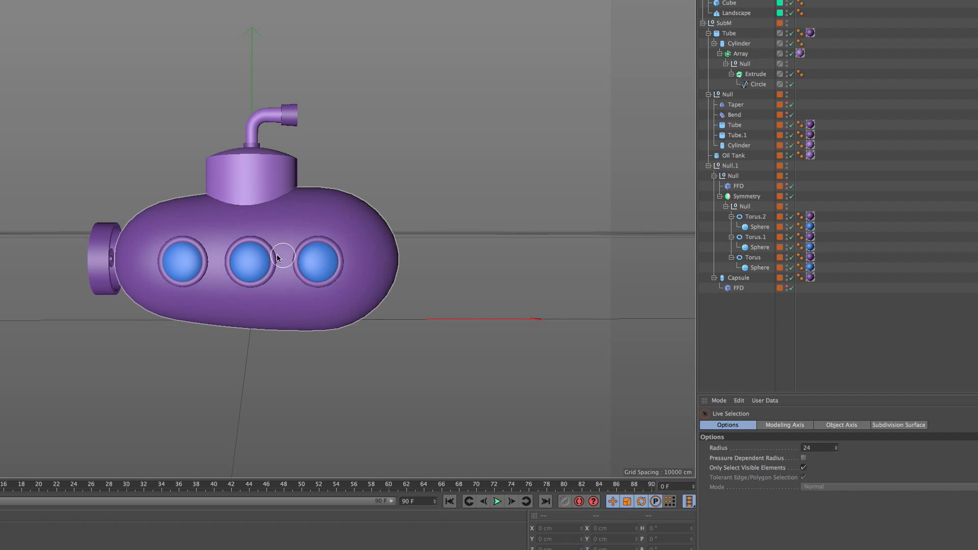
scroll(261, 234, up, 1)
scroll(262, 234, down, 2)
alt+drag(304, 235, 342, 252)
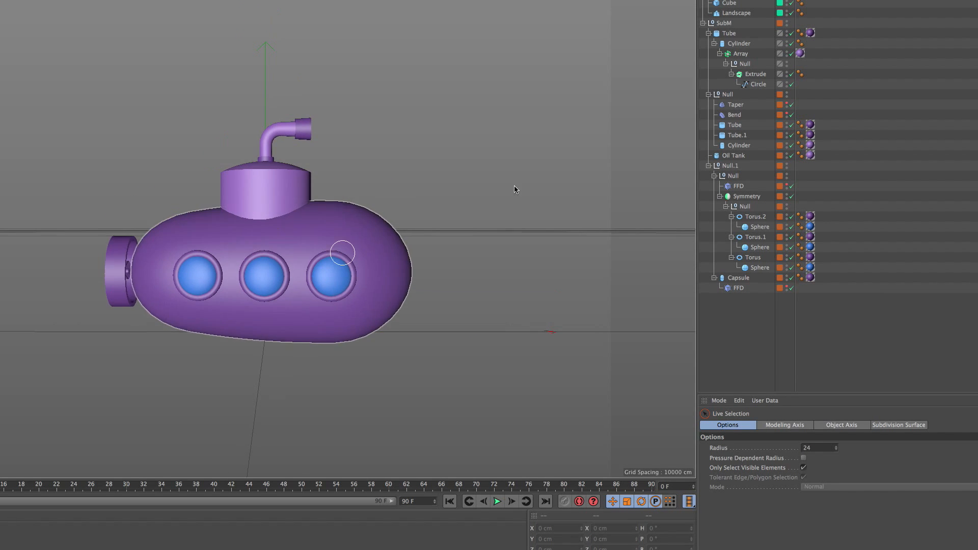
- Select the SubM group with its hierarchy collapsed and inspect the whole submarine from the side and up close
click(703, 23)
click(725, 24)
alt+middle_drag(298, 223, 298, 268)
alt+drag(298, 268, 279, 189)
mouse_move(301, 205)
alt+middle_down()
mouse_move(318, 198)
mouse_move(307, 203)
alt+middle_up()
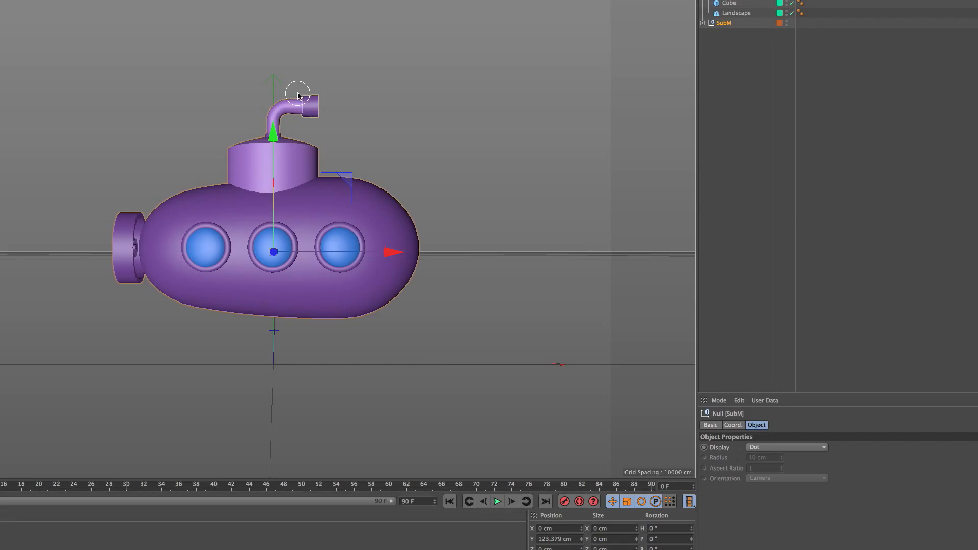
alt+drag(298, 96, 210, 233)
scroll(286, 203, up, 5)
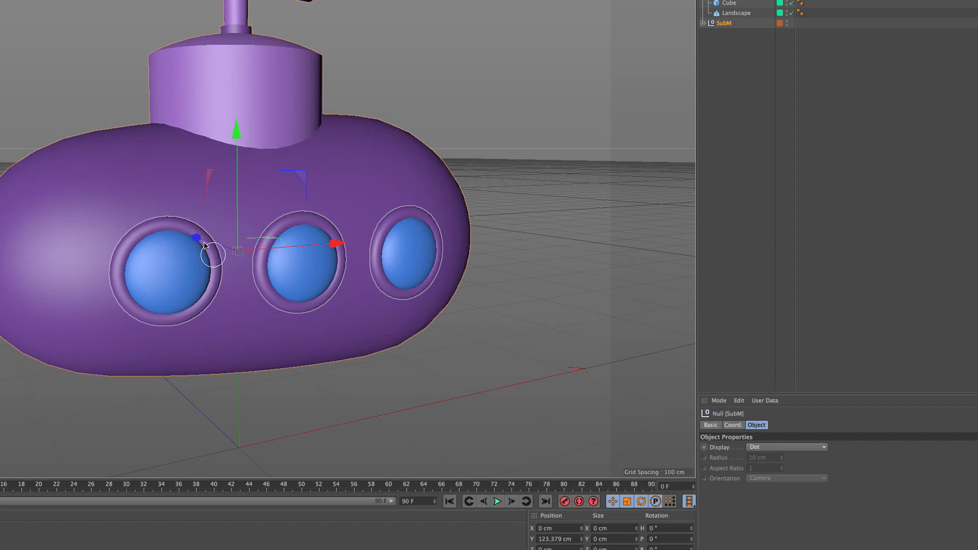
click(702, 23)
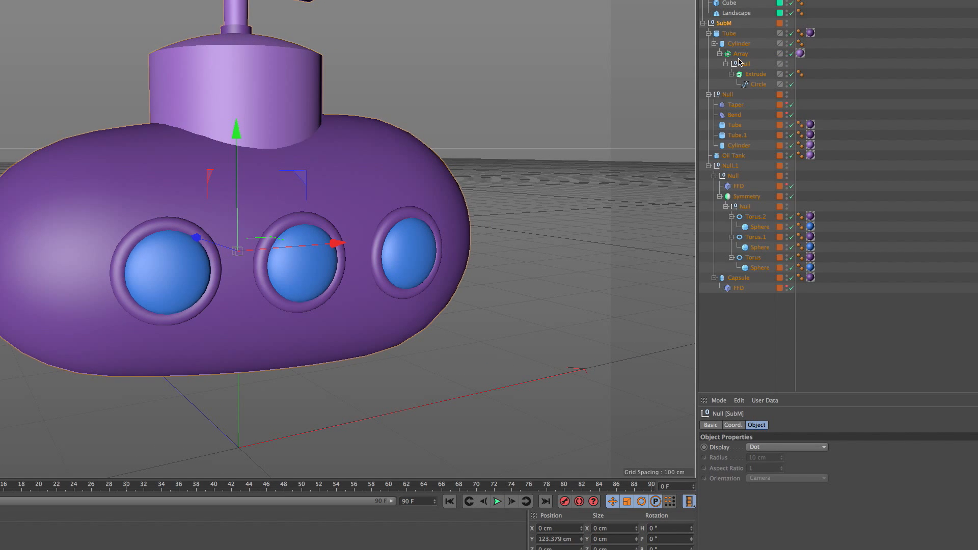
click(950, 166)
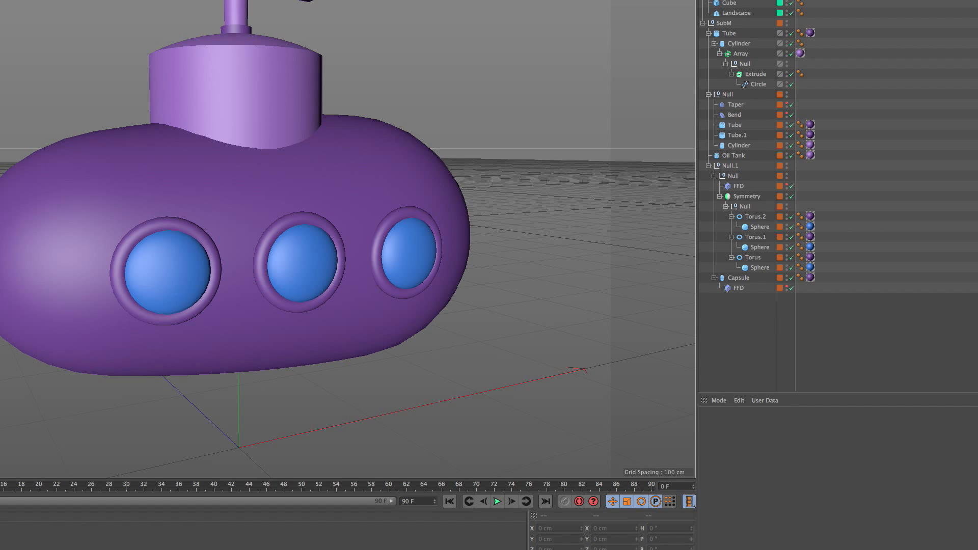
- Set the copied Mat material's color to a darker purple, RGB 79, 42, 113
click(1, 539)
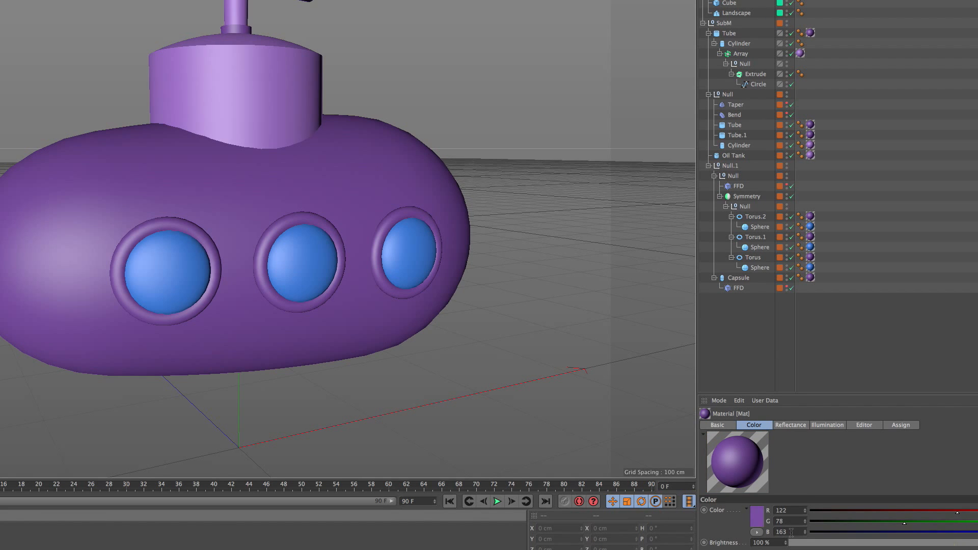
click(759, 519)
drag(732, 512, 740, 523)
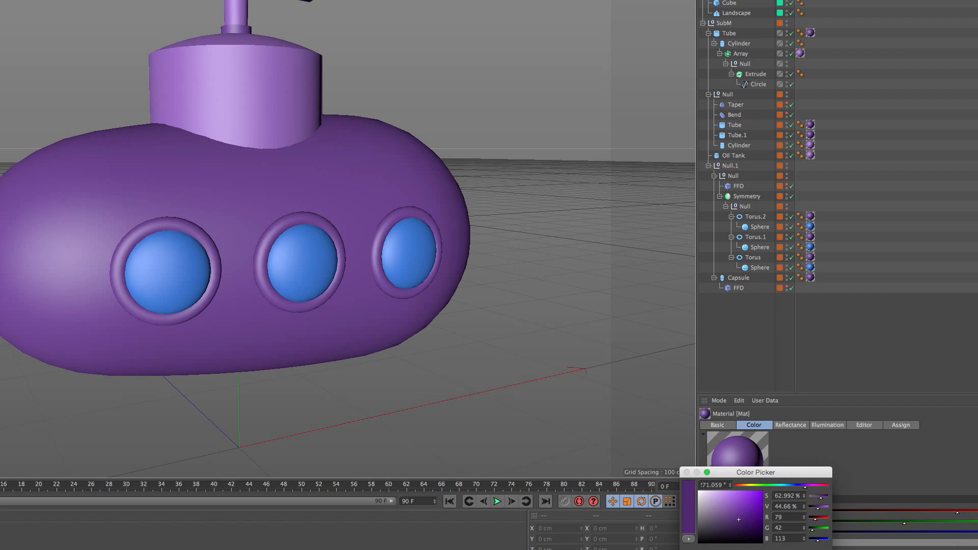
- Assign the darker purple Mat material to the texture tags of Torus.2, Torus.1 and Torus
click(810, 217)
ctrl+click(810, 236)
ctrl+click(810, 258)
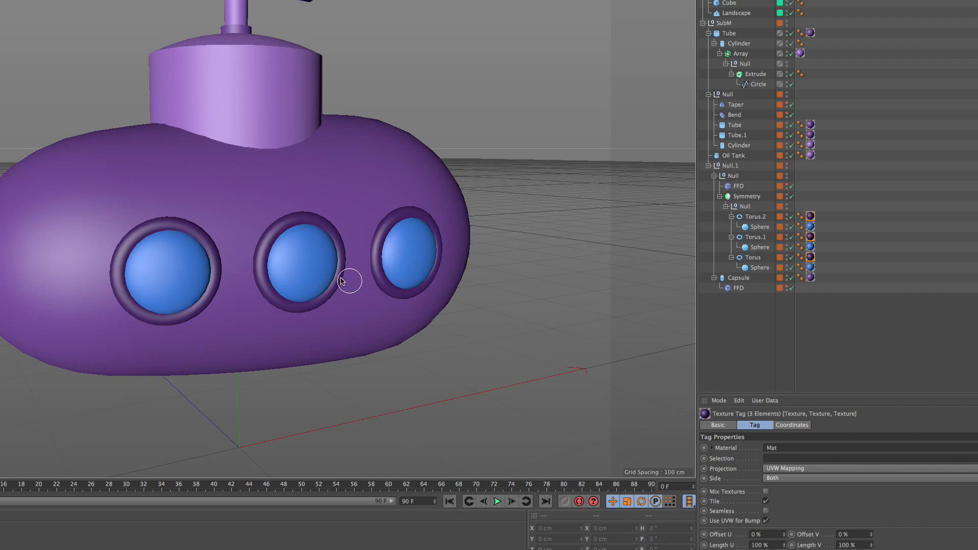
scroll(366, 281, up, 2)
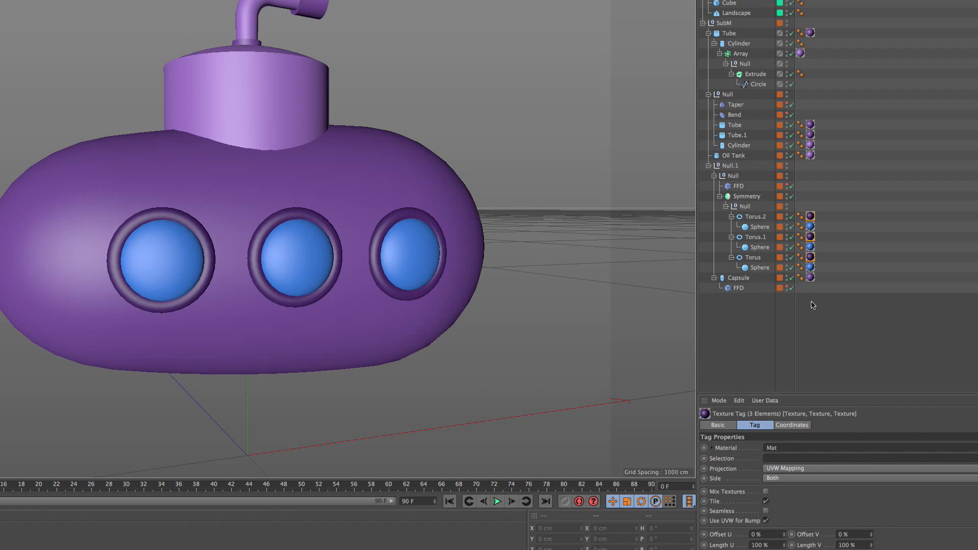
- Lighten the porthole rings' Mat material to RGB 95, 54, 133
double_click(791, 452)
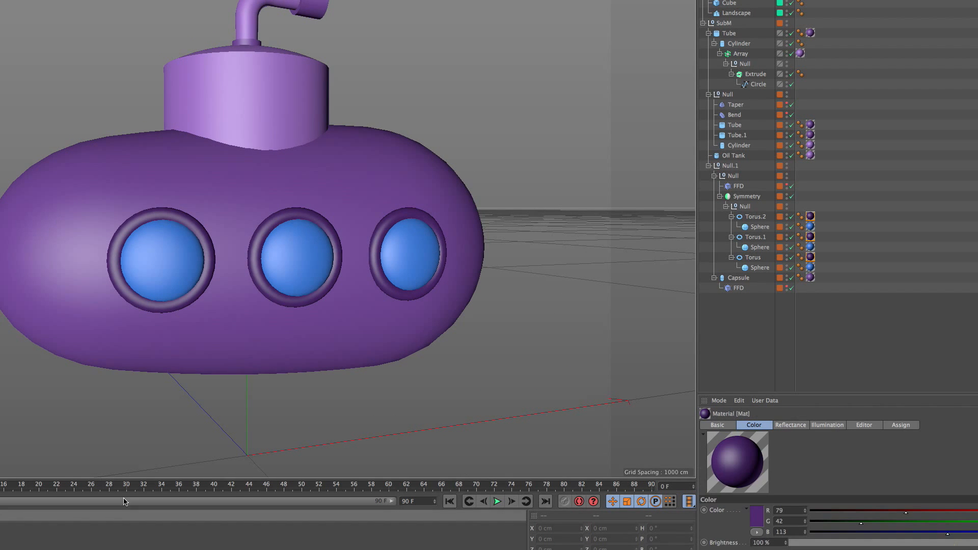
click(754, 520)
drag(745, 517, 739, 517)
key(Return)
click(757, 520)
key(Return)
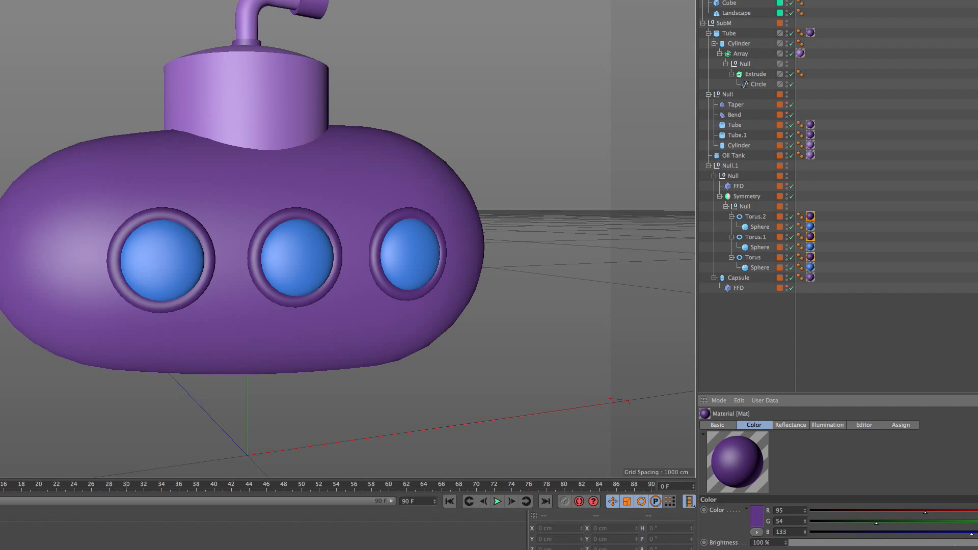
click(744, 316)
- Frame the whole submarine in a side view and add a Camera object from that view
alt+right_drag(387, 267, 365, 261)
alt+drag(365, 262, 311, 245)
alt+right_drag(311, 246, 308, 242)
alt+drag(342, 280, 334, 278)
alt+middle_drag(334, 278, 299, 275)
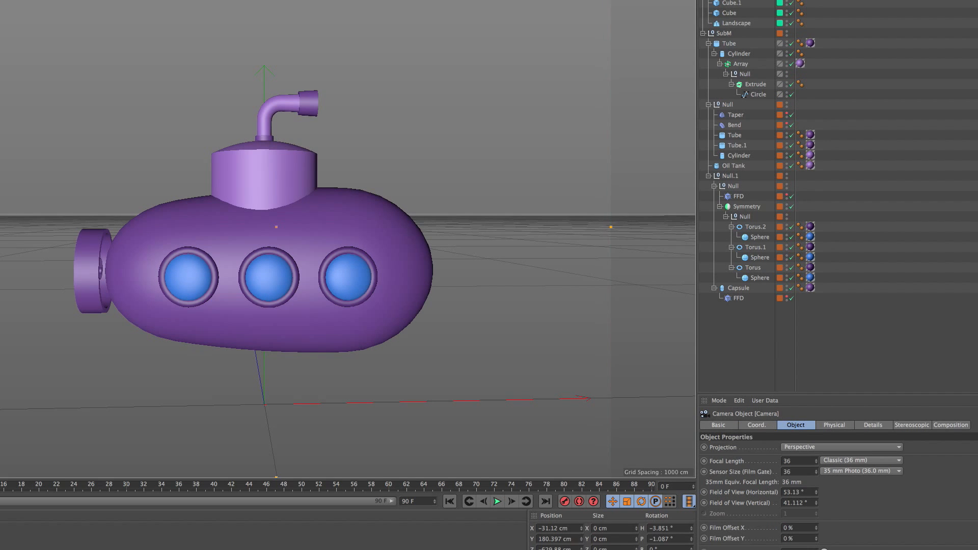
- Zero the camera's X position, heading and pitch, lower it to Y 124.397 cm and pull it back to about Z -796 cm
click(772, 425)
right_click(761, 449)
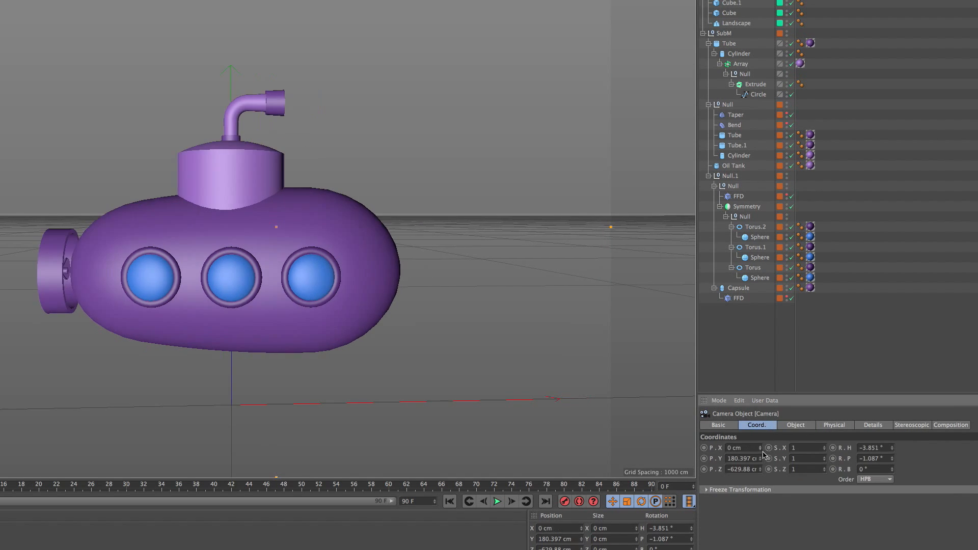
right_click(892, 448)
right_click(892, 458)
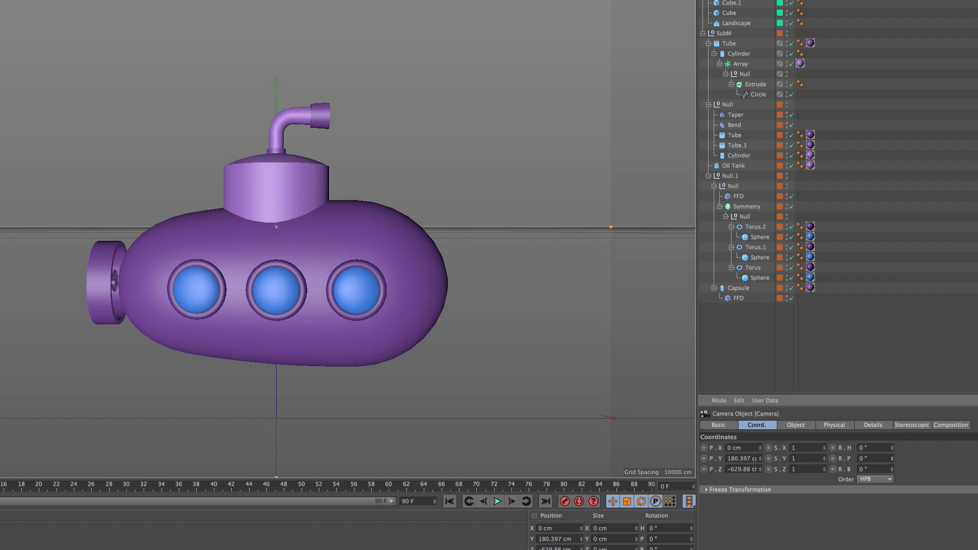
drag(759, 461, 761, 514)
drag(760, 460, 762, 469)
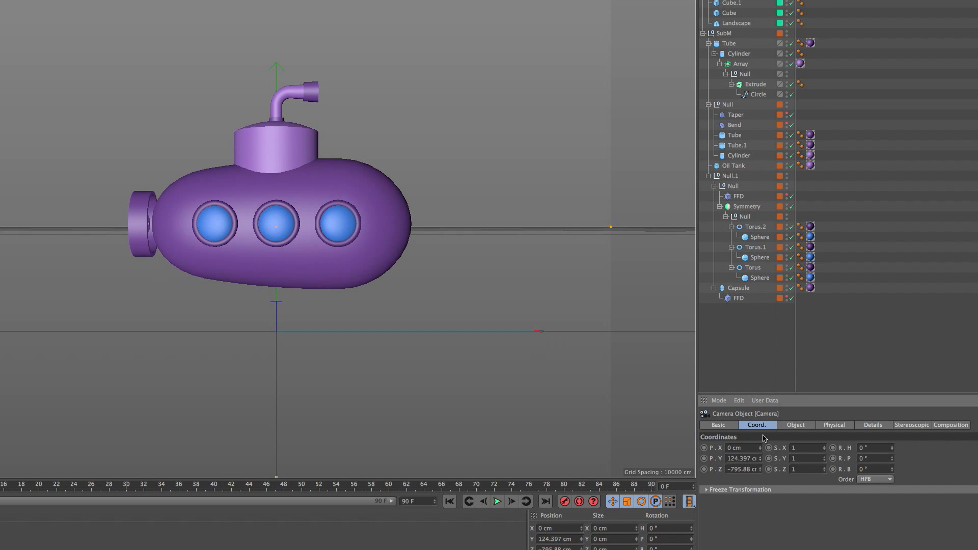
- Lock the camera with a Protection tag, and toggle between the camera and default views to check the framing
click(858, 16)
click(733, 1)
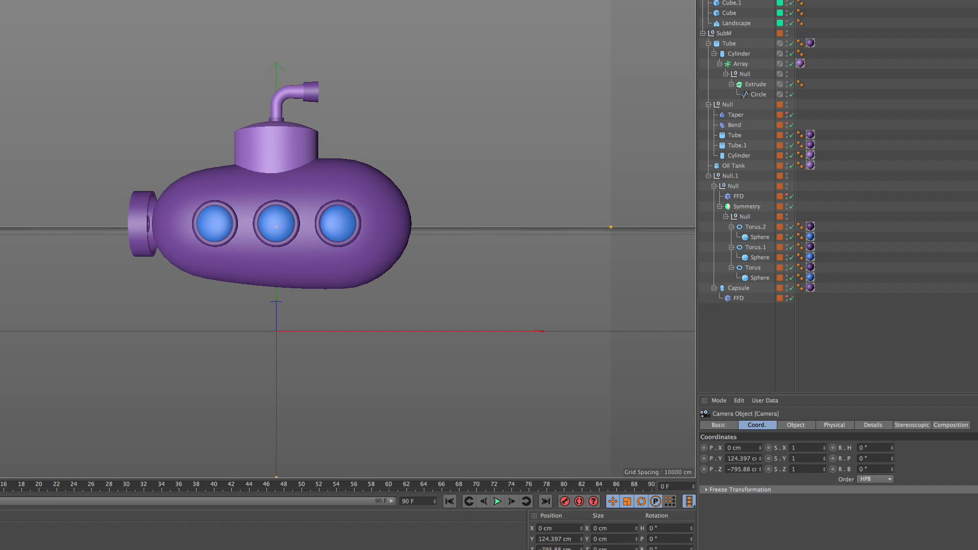
right_click(729, 1)
mouse_move(784, 1)
click(894, 141)
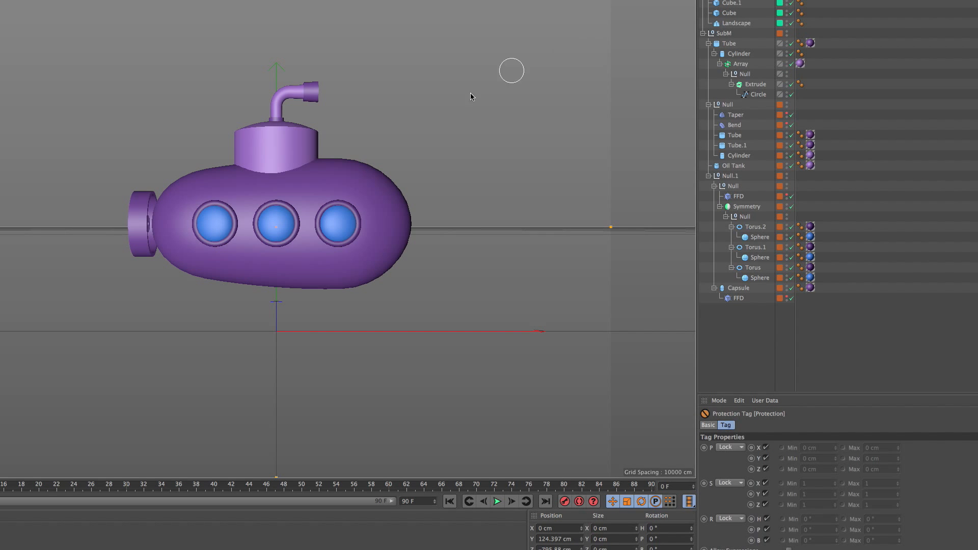
click(791, 1)
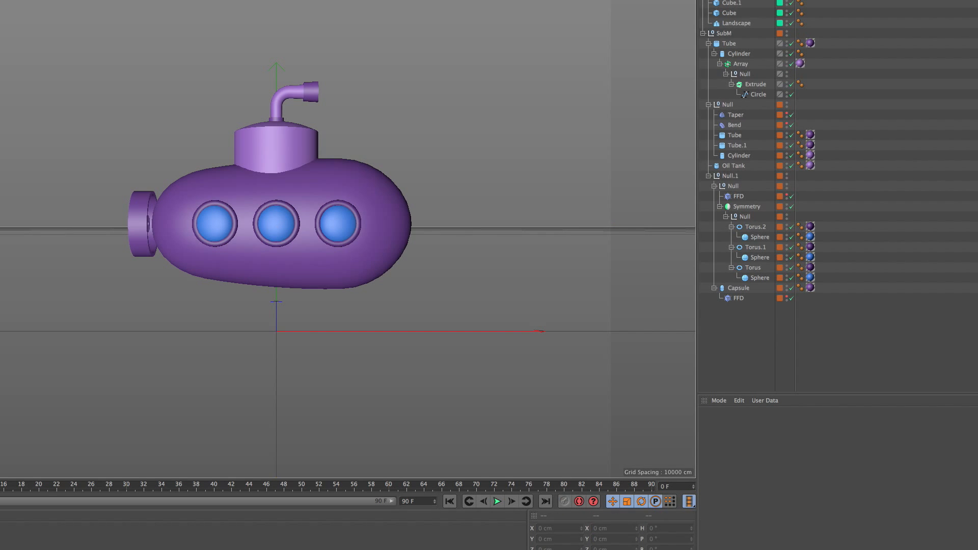
click(791, 1)
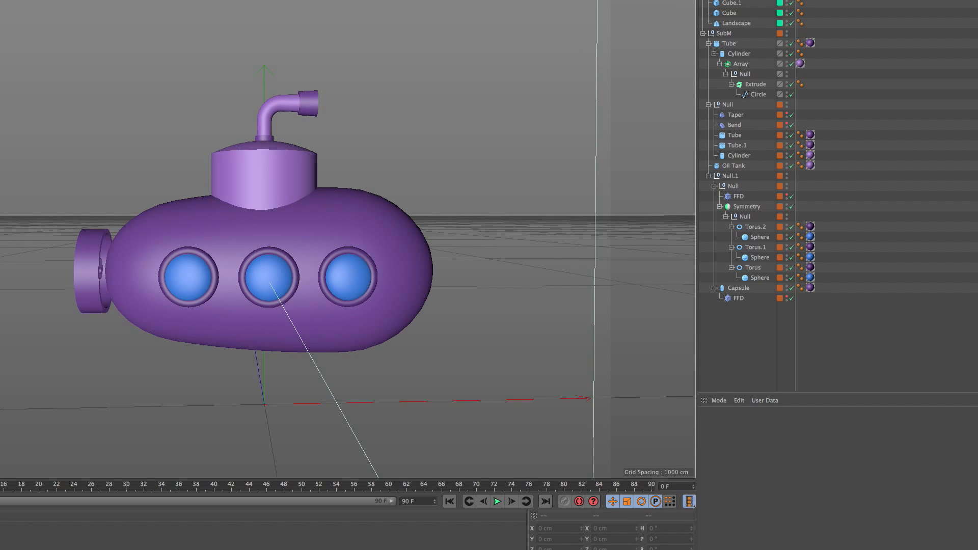
click(791, 1)
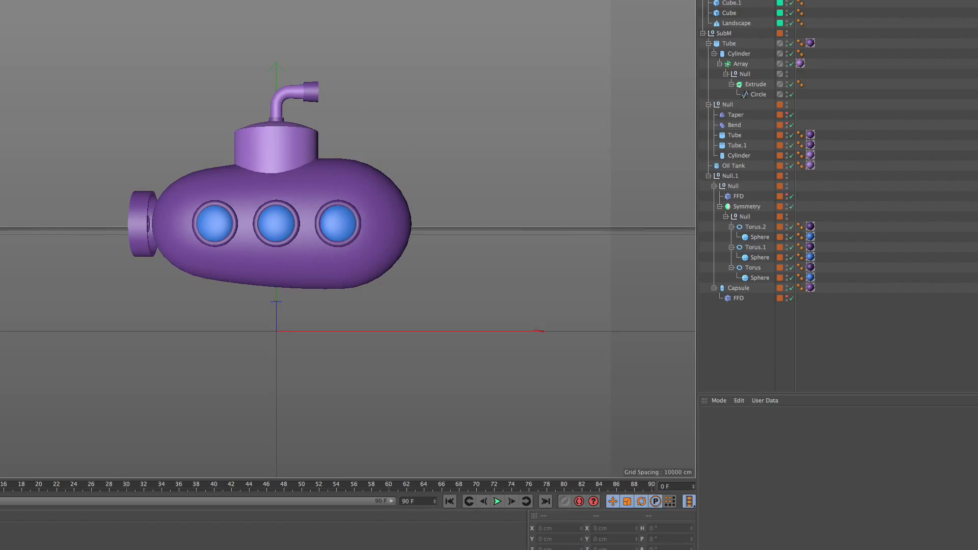
- Start the interactive render region and enlarge it to enclose the whole submarine including the periscope
click(155, 105)
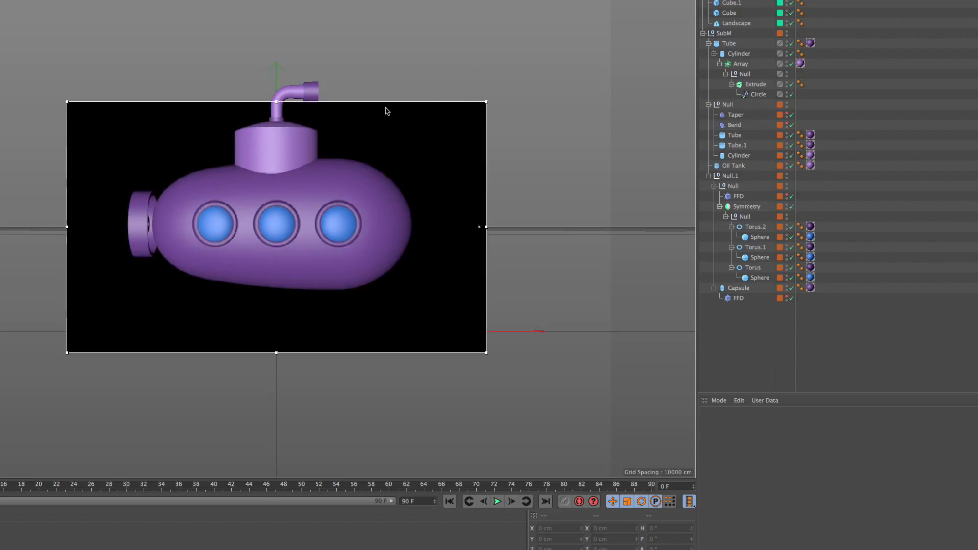
drag(486, 101, 499, 47)
drag(66, 351, 35, 391)
drag(500, 392, 519, 392)
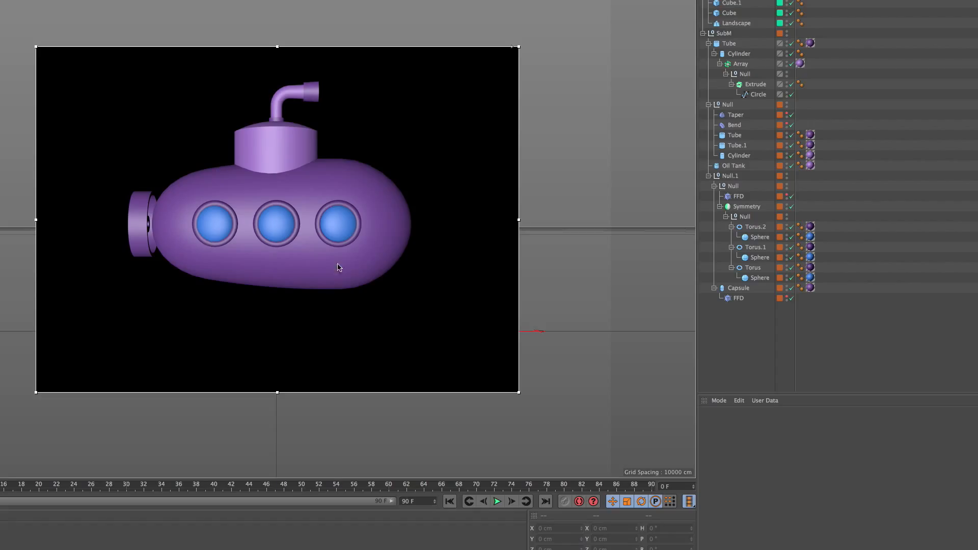
- Inspect the object properties of the hull's Capsule and deselect it
click(748, 289)
click(757, 425)
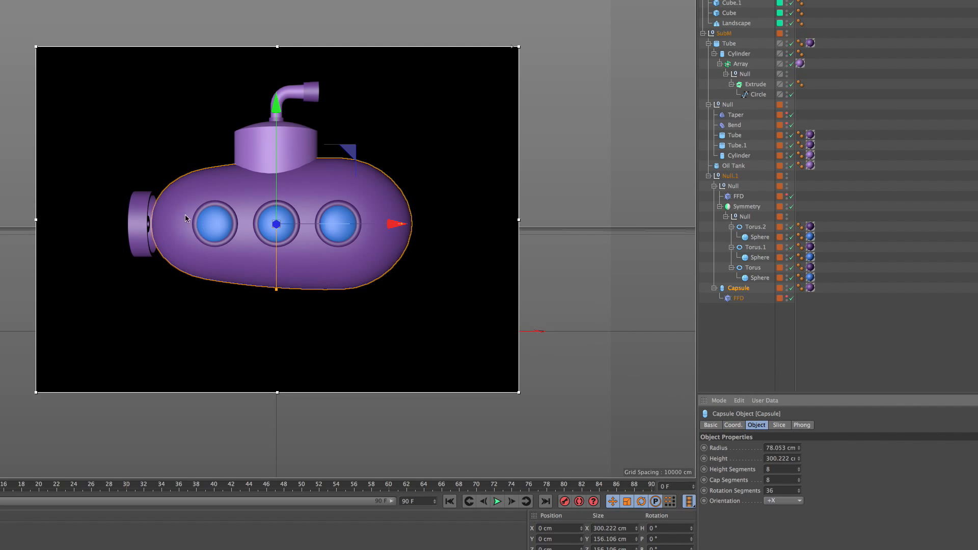
click(754, 321)
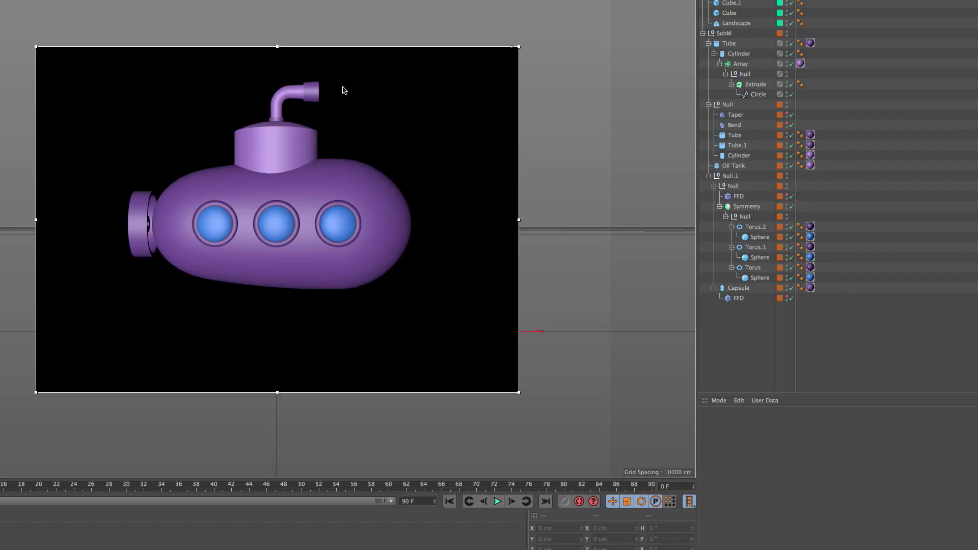
- Add an Omni light and place it in front of the submarine near the camera, at about X -1 cm, Z -787 cm
click(365, 0)
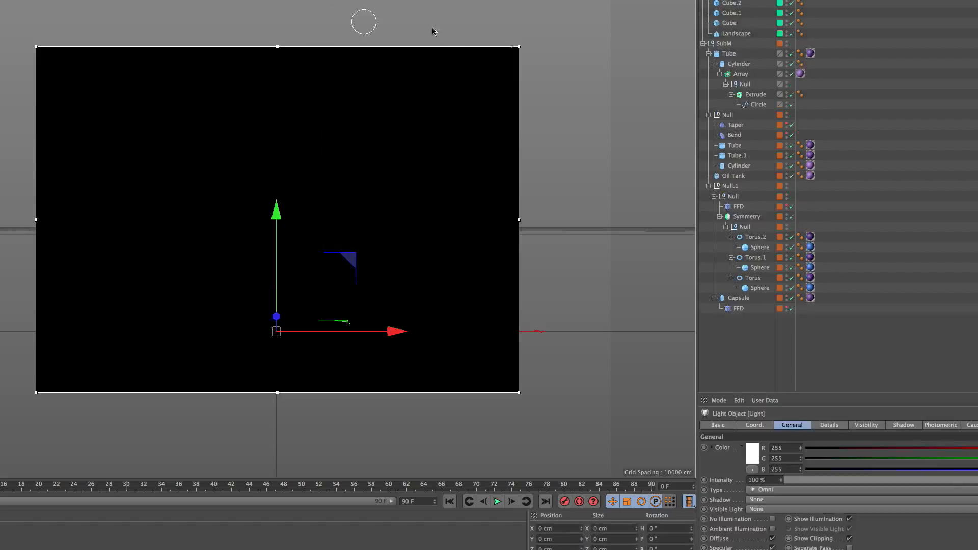
click(692, 0)
drag(544, 63, 505, 326)
scroll(516, 135, up, 2)
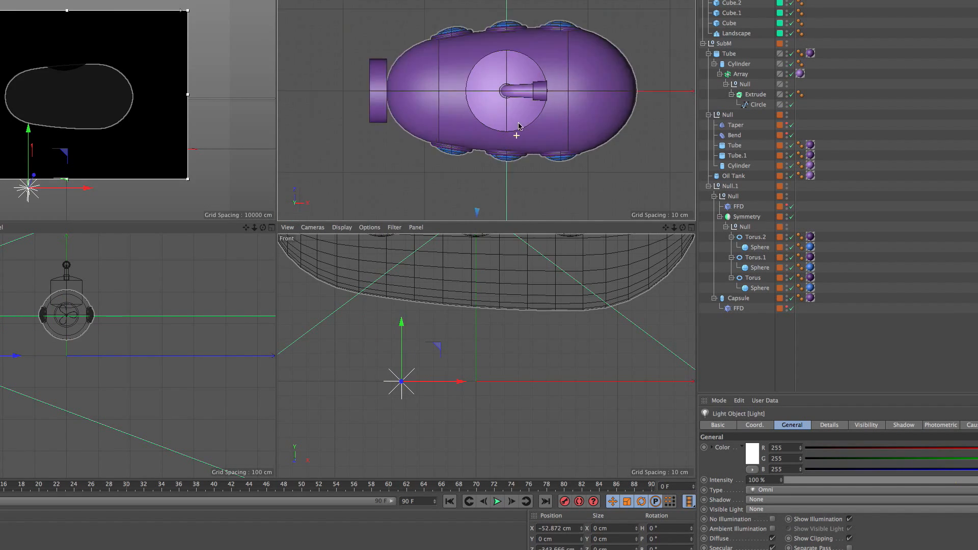
scroll(516, 134, down, 10)
alt+middle_drag(516, 135, 485, 36)
drag(508, 62, 518, 145)
scroll(494, 303, down, 5)
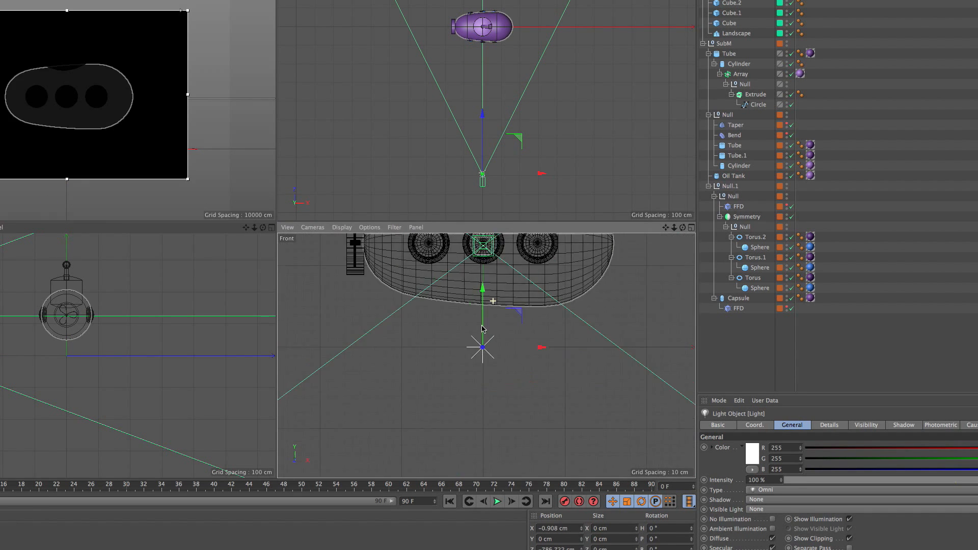
- Raise the light to about Y 125 cm and shift it to about X 330 cm, Z -618 cm, checking the camera view
drag(480, 366, 481, 280)
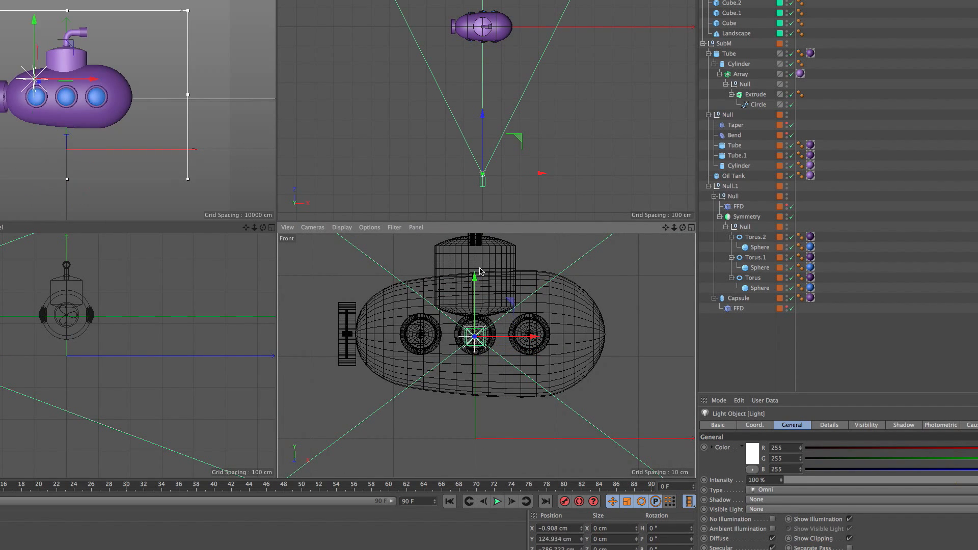
drag(518, 137, 584, 116)
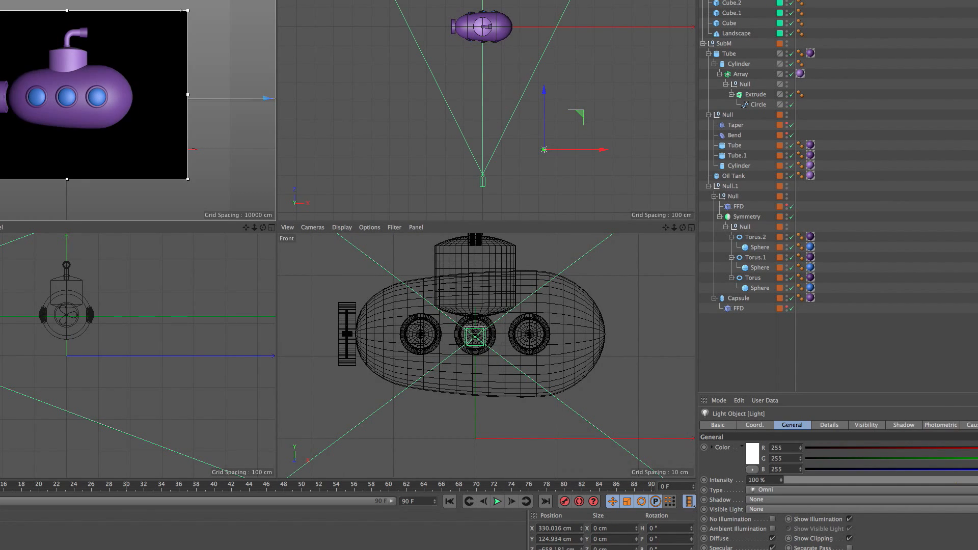
click(229, 4)
middle_click(265, 87)
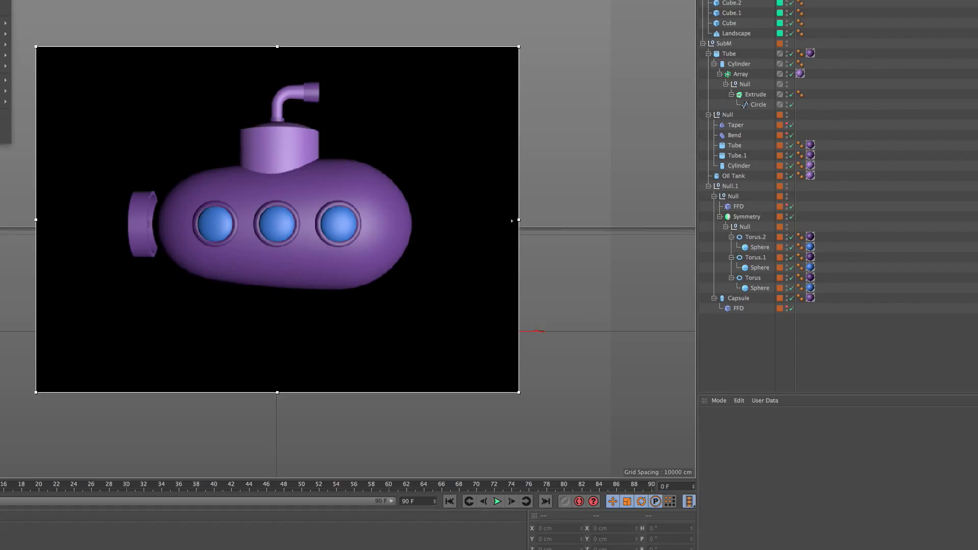
- Turn off the interactive render region and shift the light to about X 297 cm, Z -647 cm
click(109, 103)
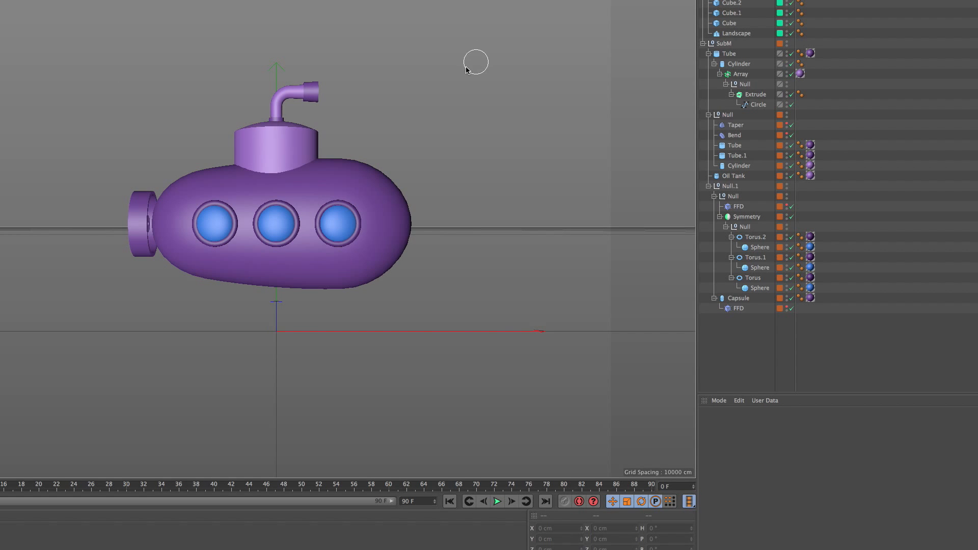
click(729, 2)
key(F5)
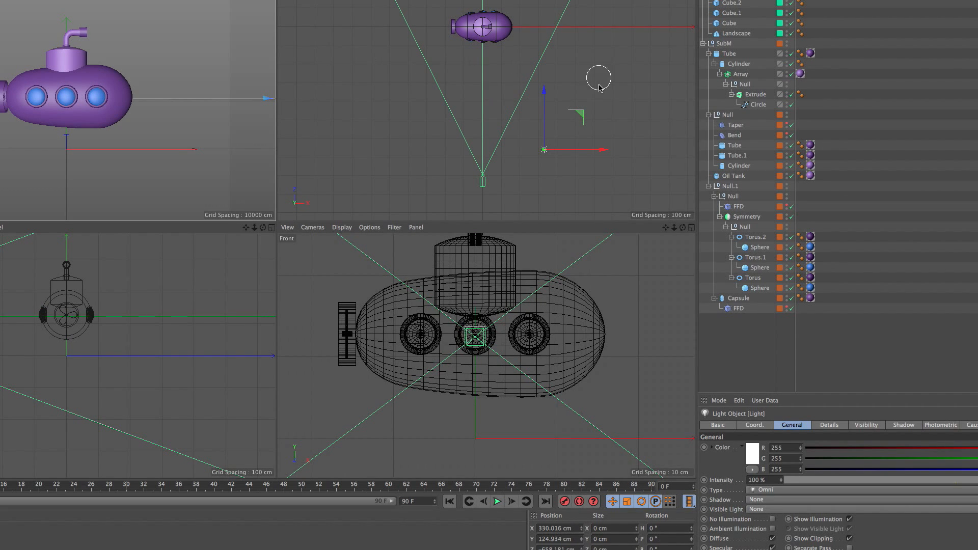
mouse_move(566, 122)
mouse_down()
mouse_move(596, 122)
mouse_move(461, 119)
mouse_move(560, 119)
mouse_up()
click(1, 1)
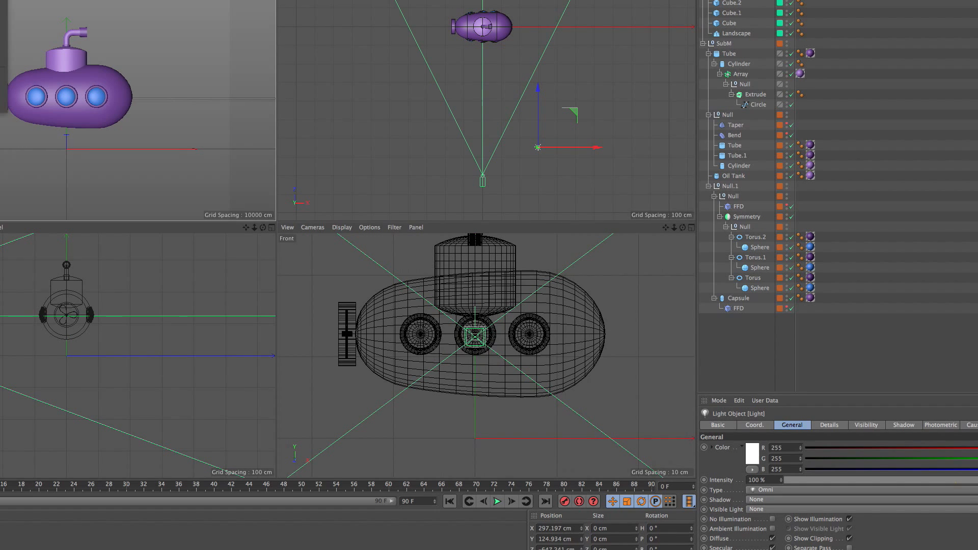
click(1, 1)
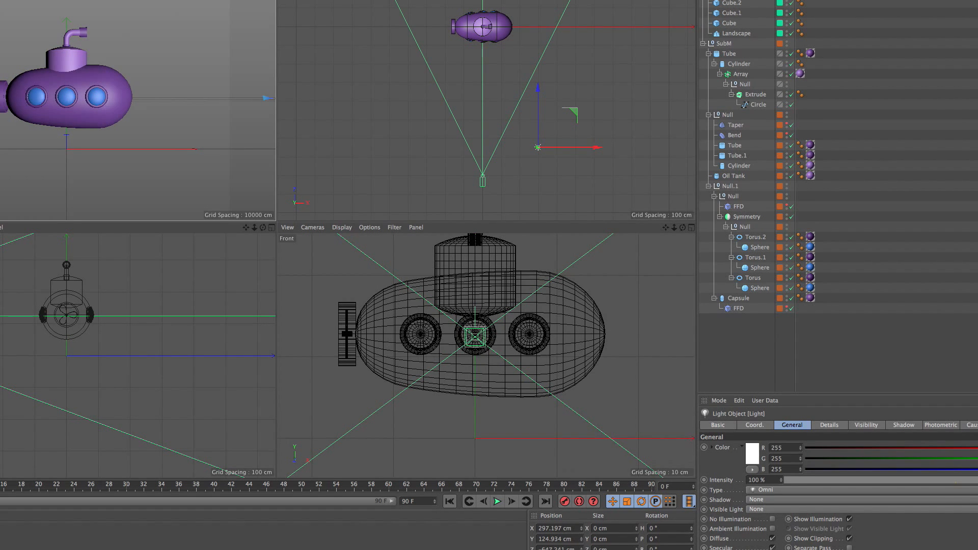
drag(587, 153, 615, 155)
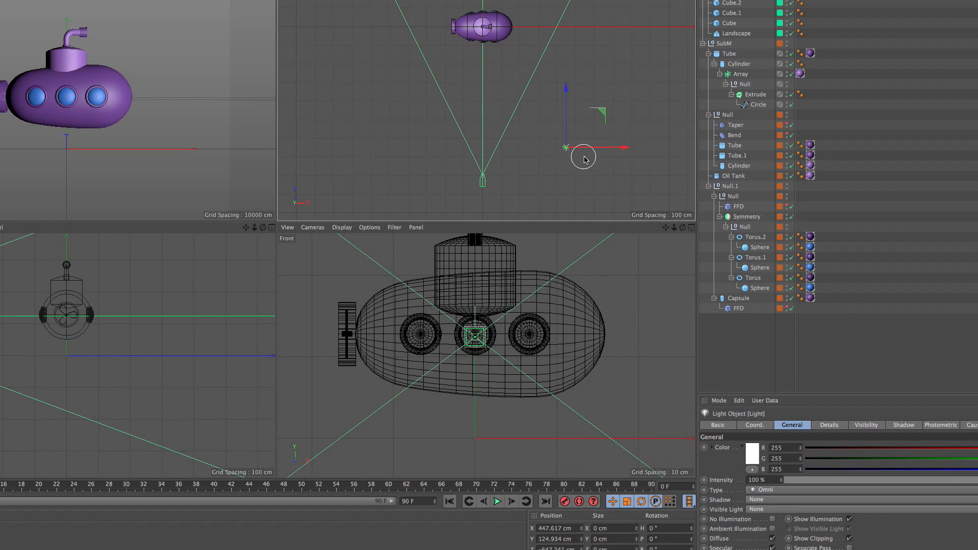
click(271, 1)
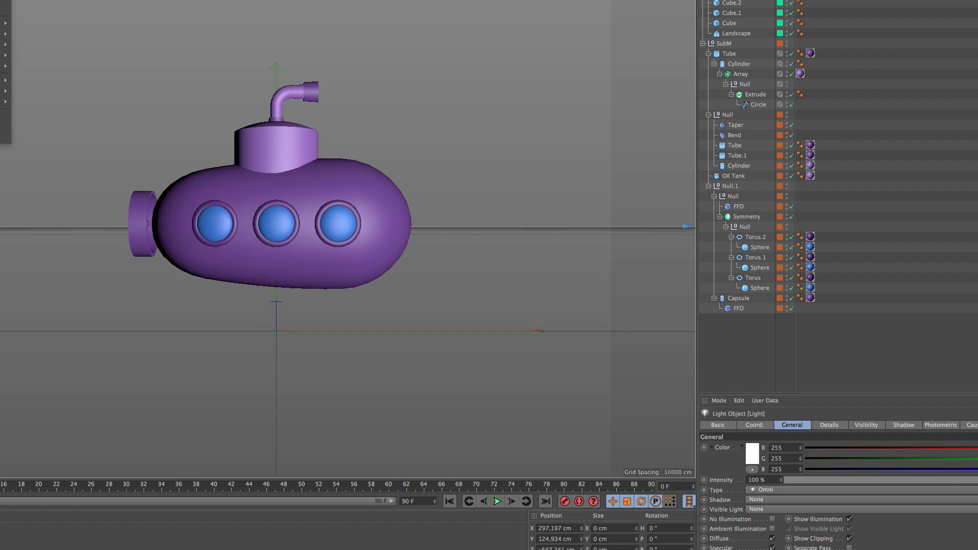
- Swing the light up and to the bow side with the Lighting Tool, about X 450 cm, Y 458 cm, and re-enable the interactive render region
click(2, 117)
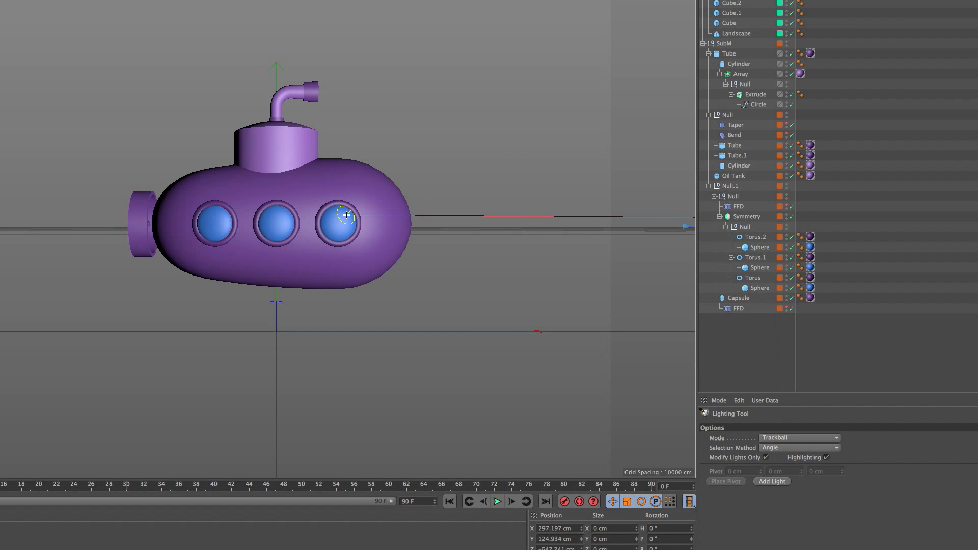
mouse_move(344, 216)
mouse_down()
mouse_move(341, 170)
mouse_move(372, 176)
mouse_move(376, 188)
mouse_move(350, 217)
mouse_move(271, 178)
mouse_move(267, 137)
mouse_move(337, 174)
mouse_move(293, 181)
mouse_move(310, 186)
mouse_up()
mouse_move(351, 185)
mouse_down()
mouse_move(292, 157)
mouse_move(379, 216)
mouse_move(312, 255)
mouse_move(360, 244)
mouse_move(367, 196)
mouse_move(405, 182)
mouse_move(365, 181)
mouse_move(371, 173)
mouse_move(372, 189)
mouse_move(335, 222)
mouse_up()
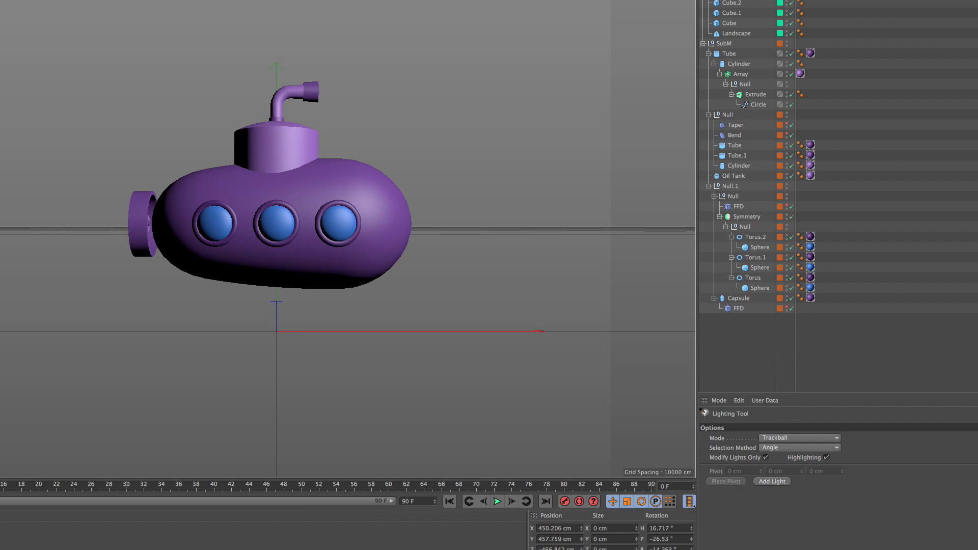
click(142, 106)
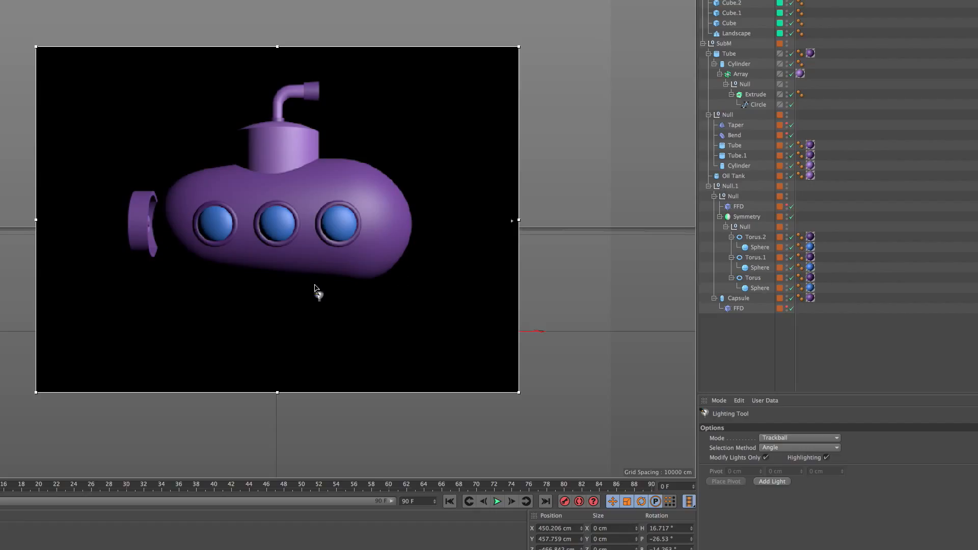
- Duplicate the light and use the Lighting Tool to swing the copy to the propeller side, about X -582 cm, Y 365 cm
click(2, 1)
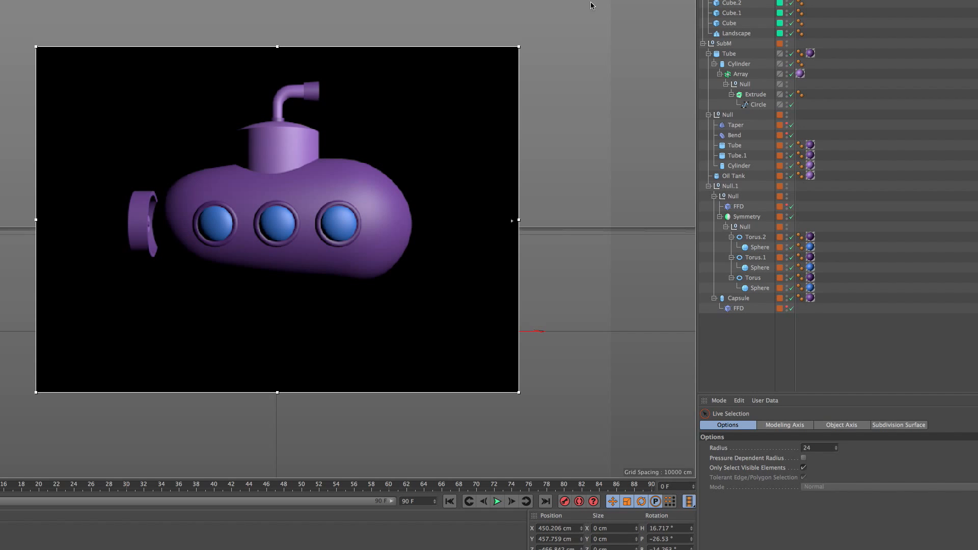
key(super+v)
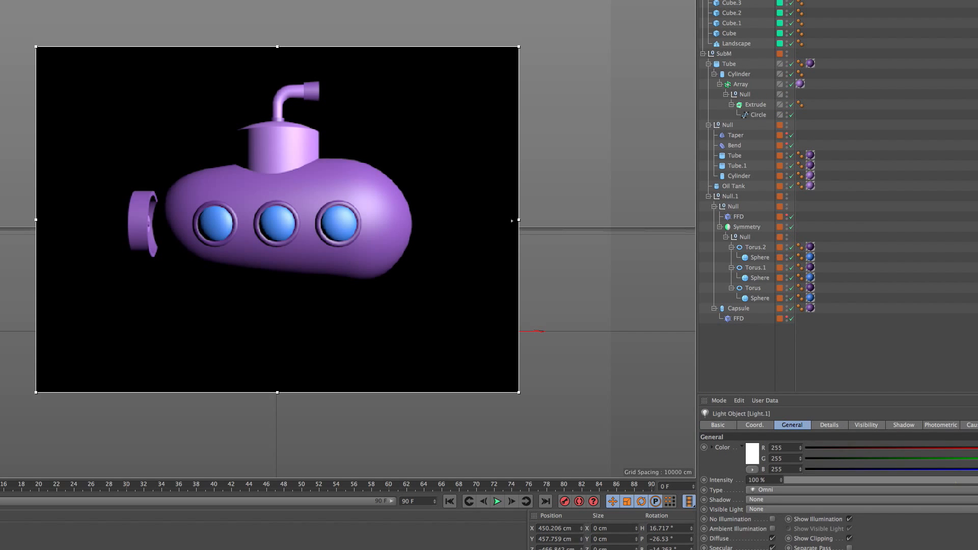
click(1, 1)
click(3, 77)
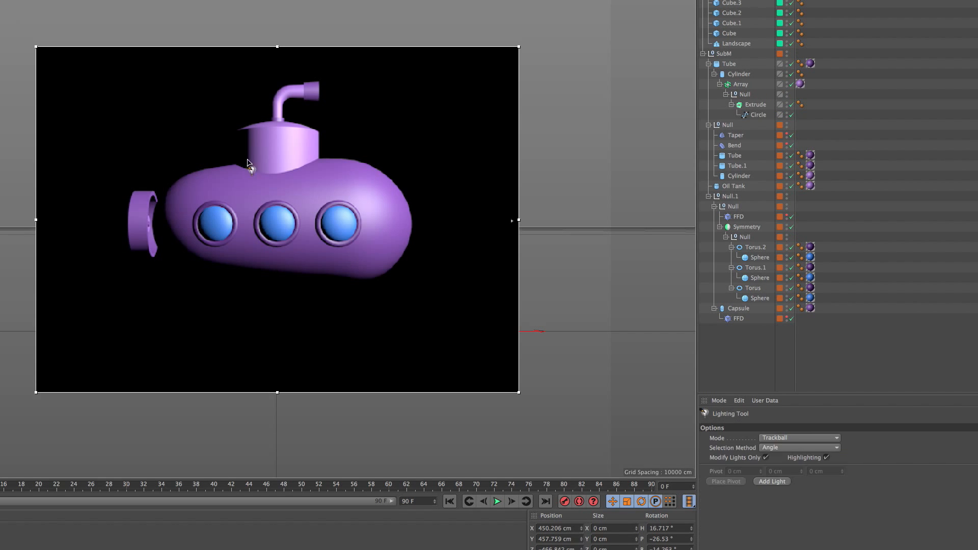
mouse_move(342, 218)
mouse_down()
mouse_move(276, 225)
mouse_move(271, 264)
mouse_move(261, 235)
mouse_move(244, 240)
mouse_move(247, 224)
mouse_up()
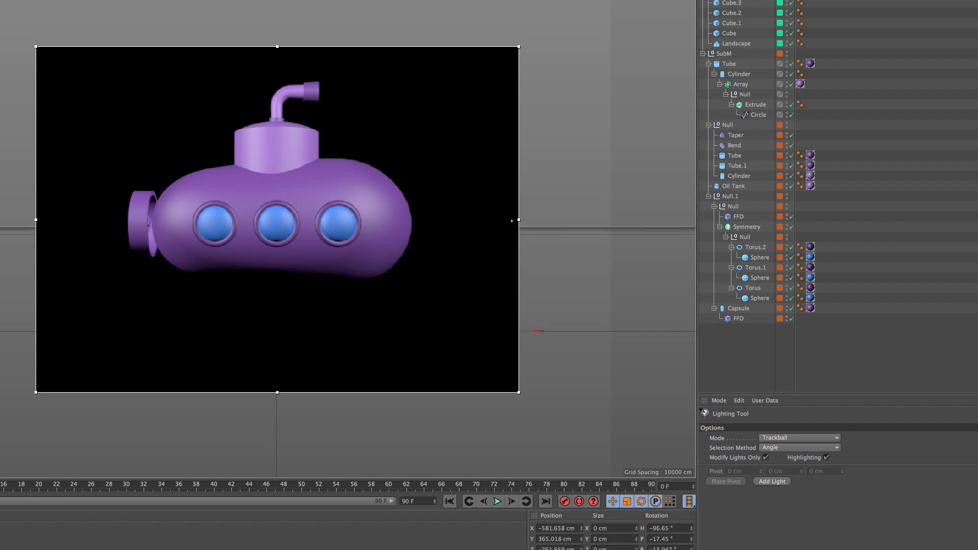
- Set the duplicated light's intensity to 50%, briefly testing it at 0% for comparison
click(723, 1)
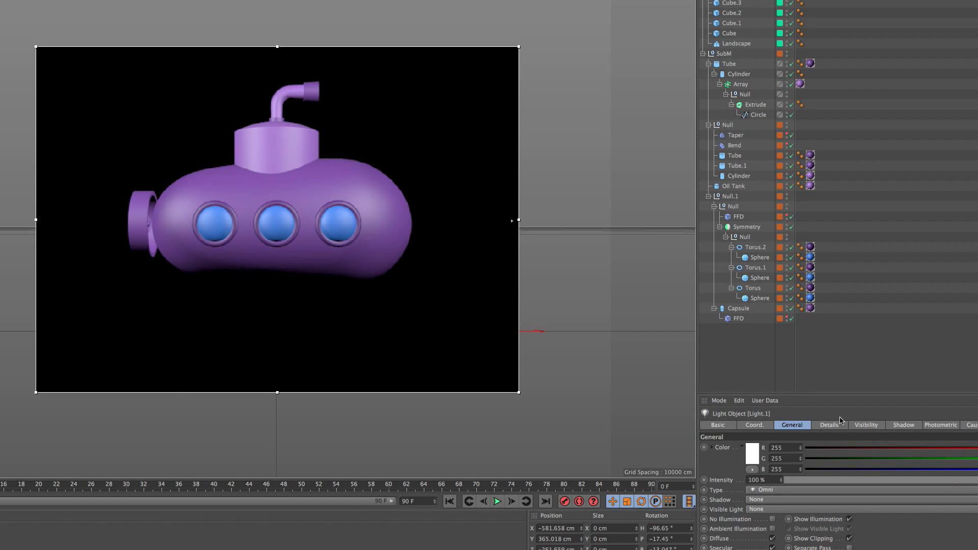
click(956, 481)
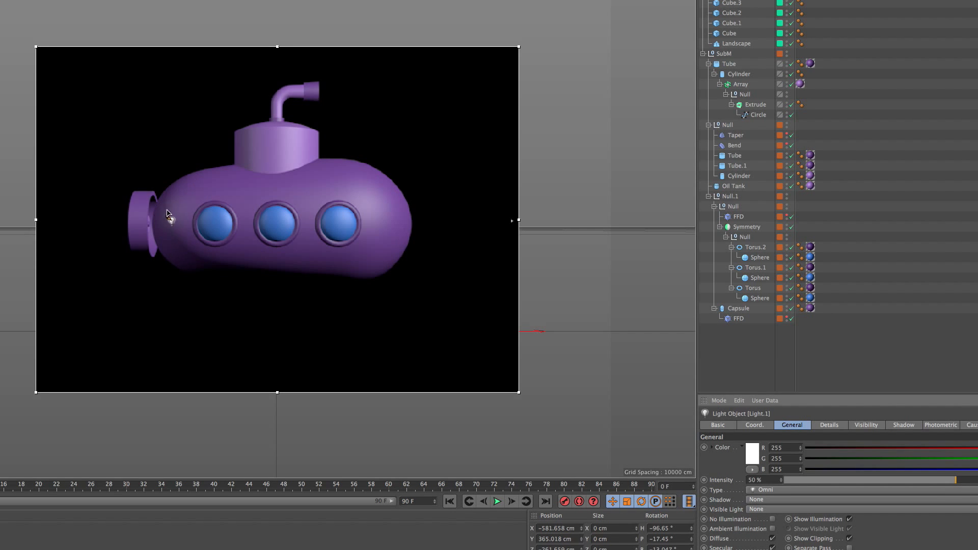
drag(792, 480, 783, 480)
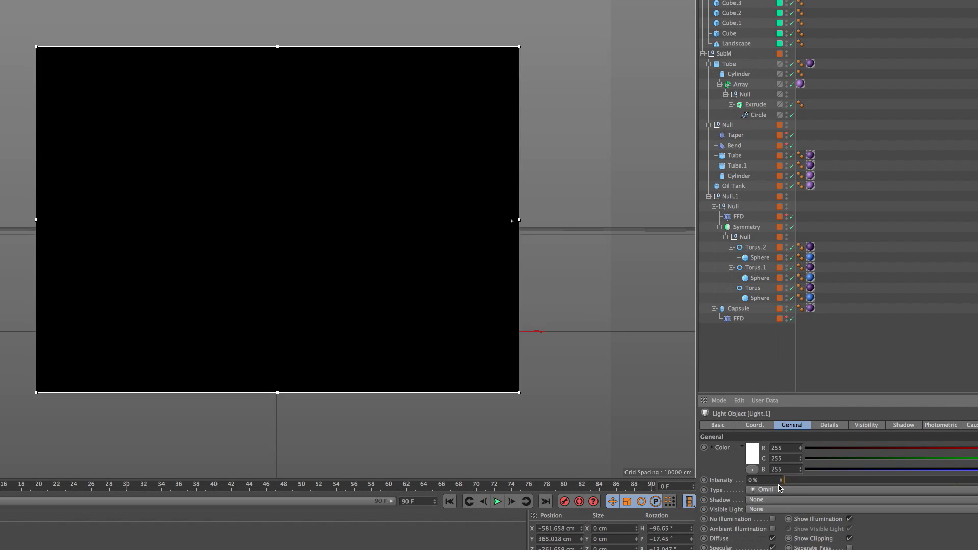
click(957, 480)
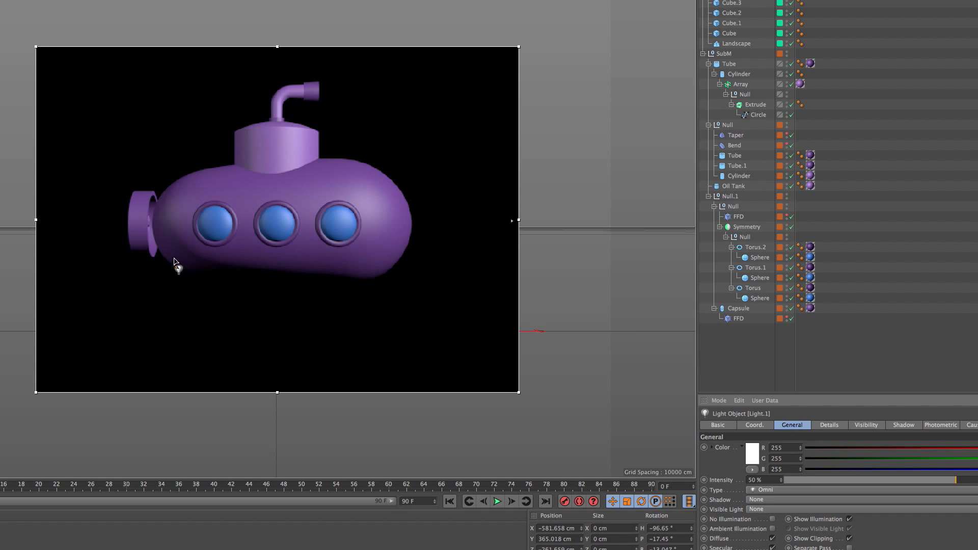
- Try the propeller-side light at 99% and return it to 50%, and add another light below the hull at about Y -53 cm
click(977, 480)
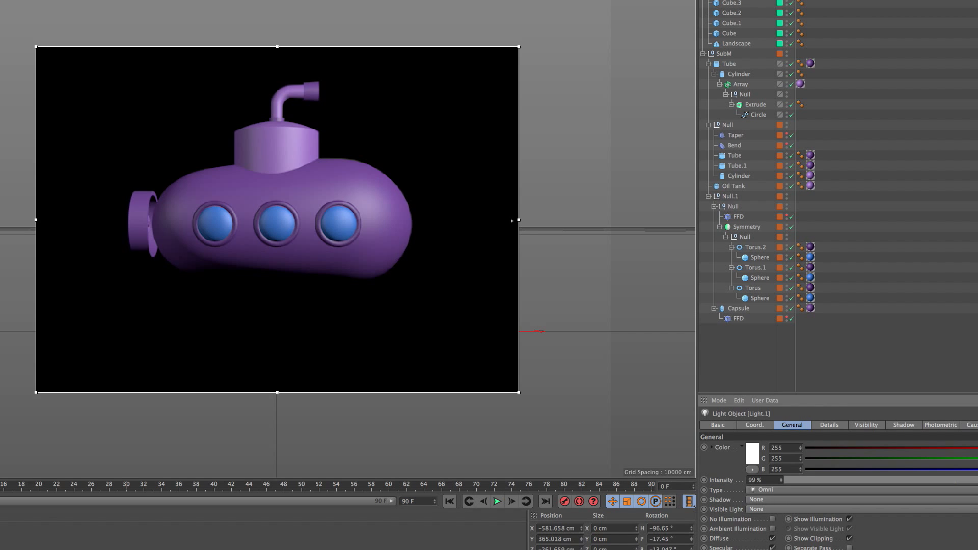
click(956, 481)
click(301, 1)
key(e)
drag(278, 221, 273, 388)
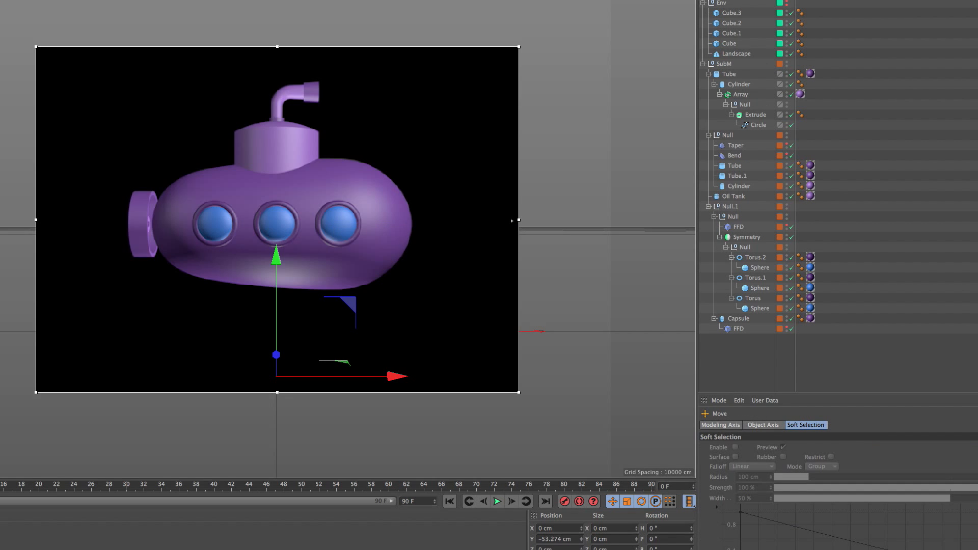
- Make the light below the hull Infinite, pitch it to 90° and place it at about Y -58 cm
click(764, 490)
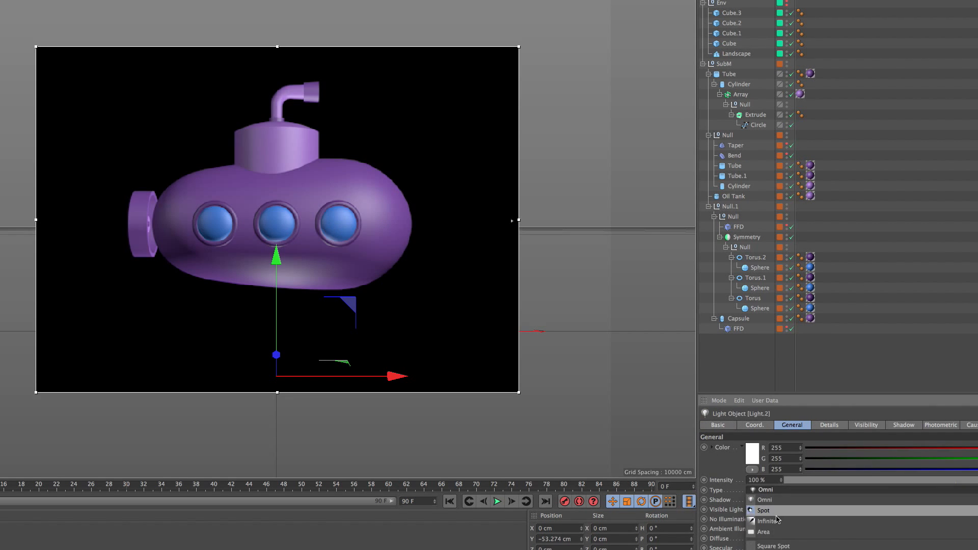
click(769, 520)
drag(274, 287, 273, 454)
key(r)
key(e)
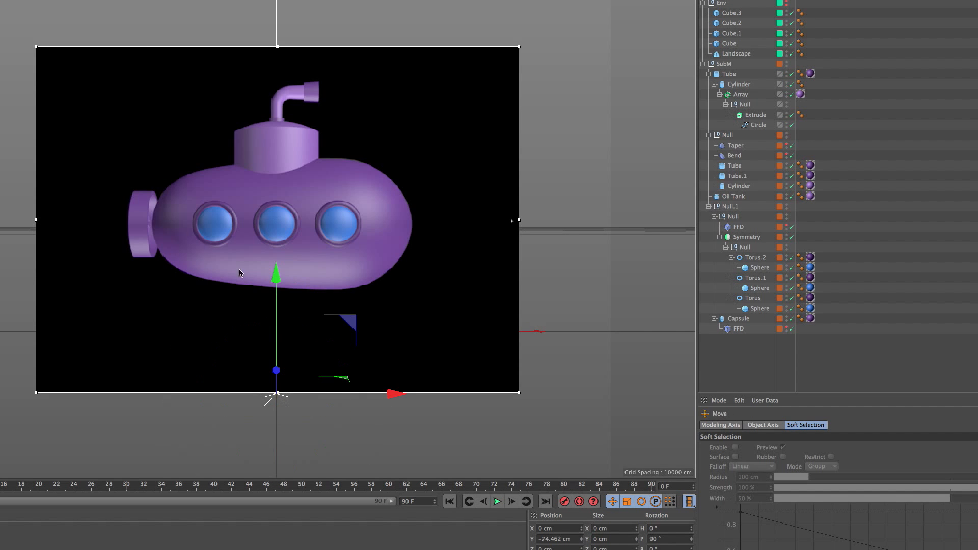
drag(291, 272, 291, 260)
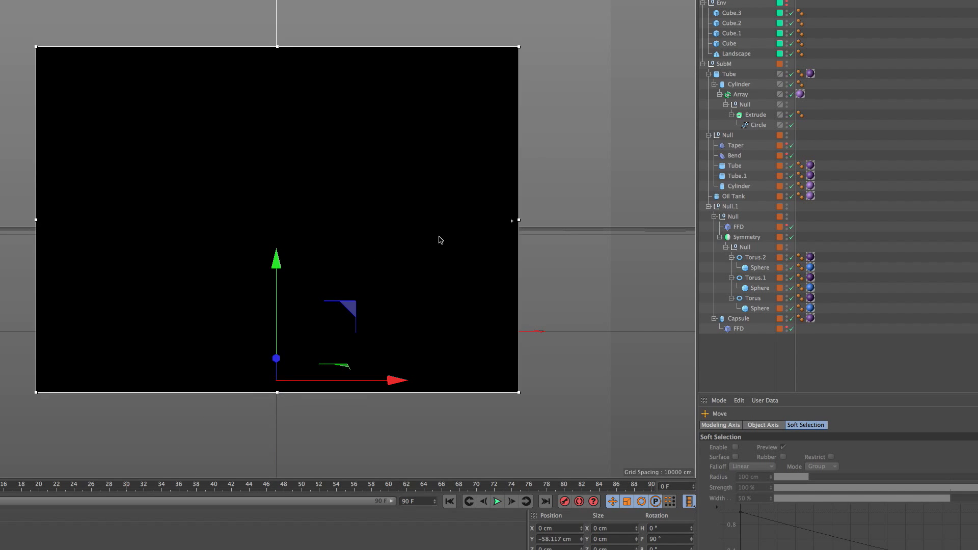
- Set the Infinite light's intensity to 40% and tint it light blue with RGB 123, 169, 249
click(735, 1)
drag(830, 484, 884, 489)
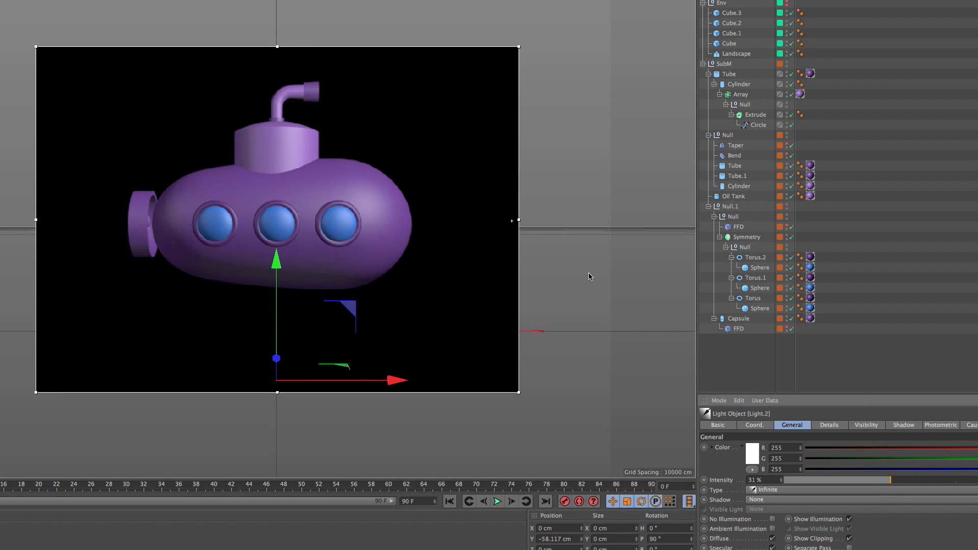
drag(977, 450, 800, 471)
drag(890, 480, 977, 469)
click(926, 449)
click(919, 469)
click(977, 449)
click(977, 459)
click(960, 449)
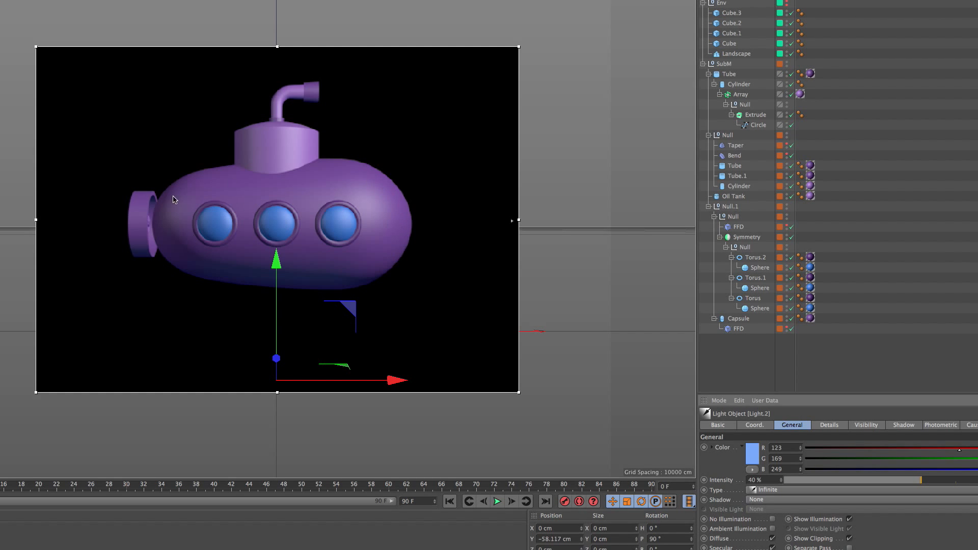
click(905, 139)
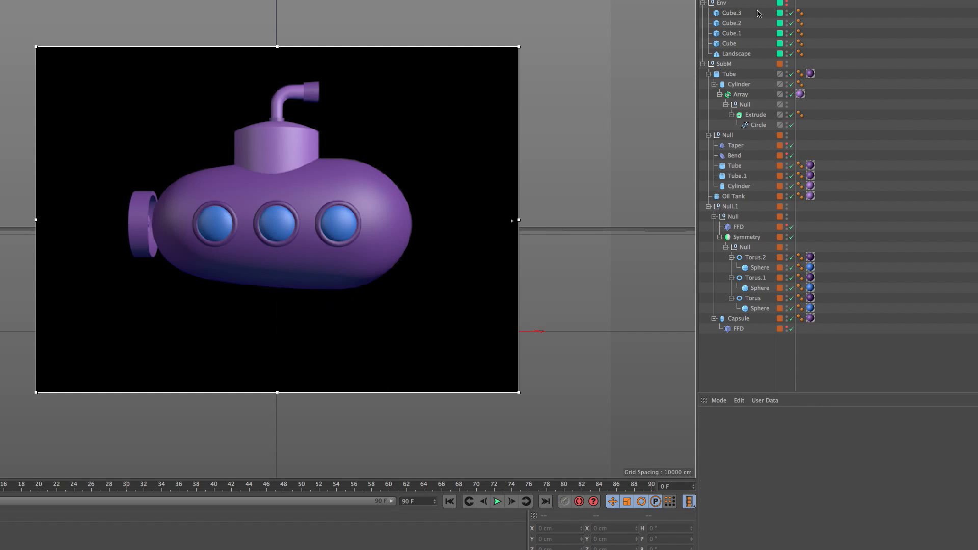
- Duplicate the 50% propeller-side light and place the copy behind the submarine at about X -339 cm, Z 475 cm
click(726, 0)
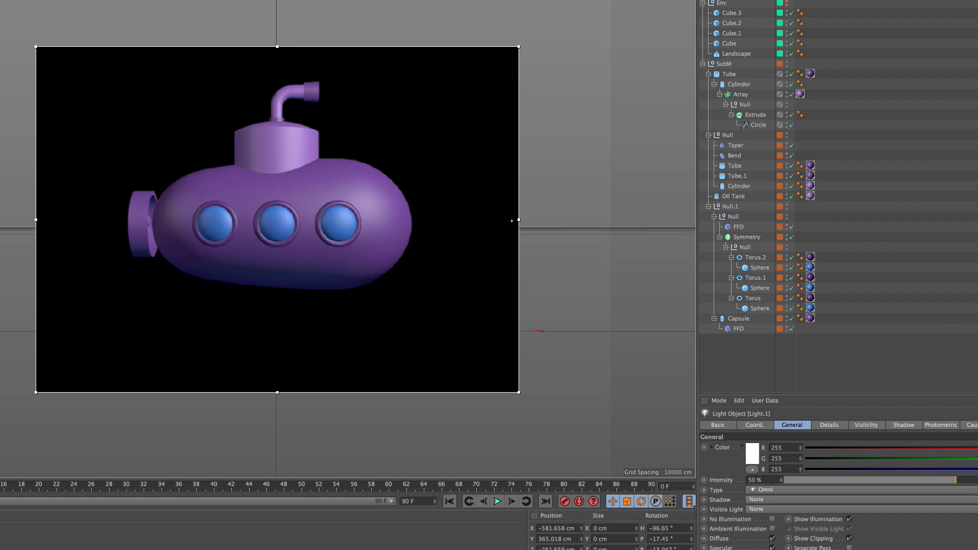
key(super+v)
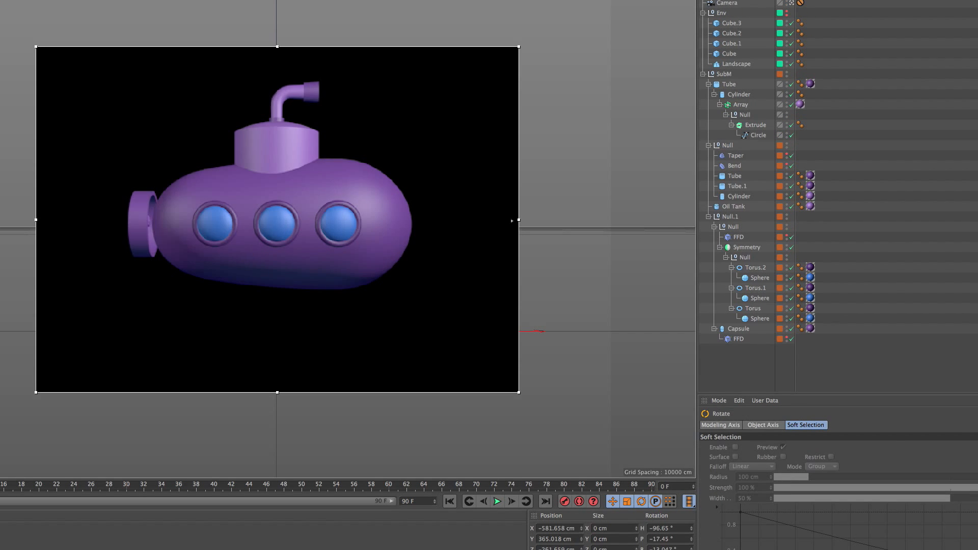
middle_click(583, 88)
alt+right_drag(479, 100, 444, 84)
alt+middle_drag(436, 60, 426, 137)
key(w)
key(e)
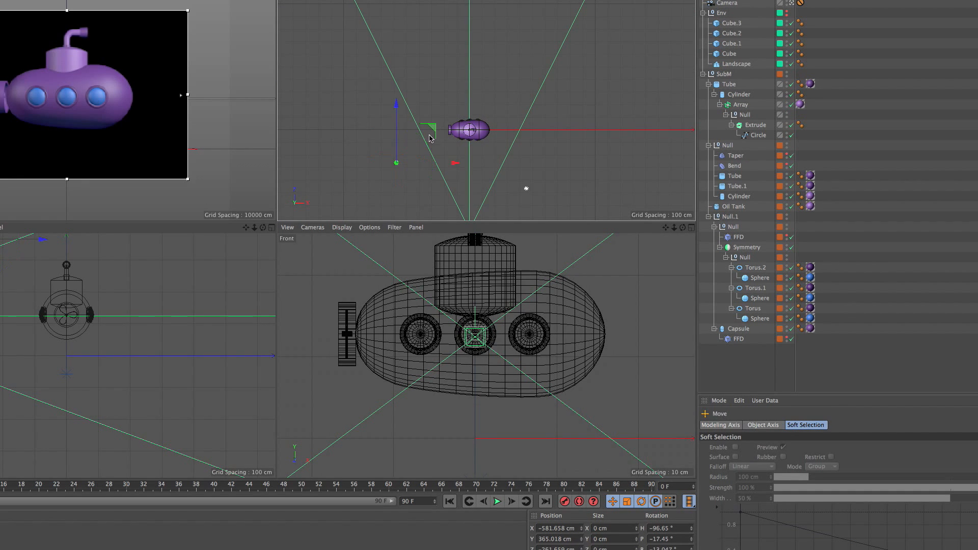
click(728, 0)
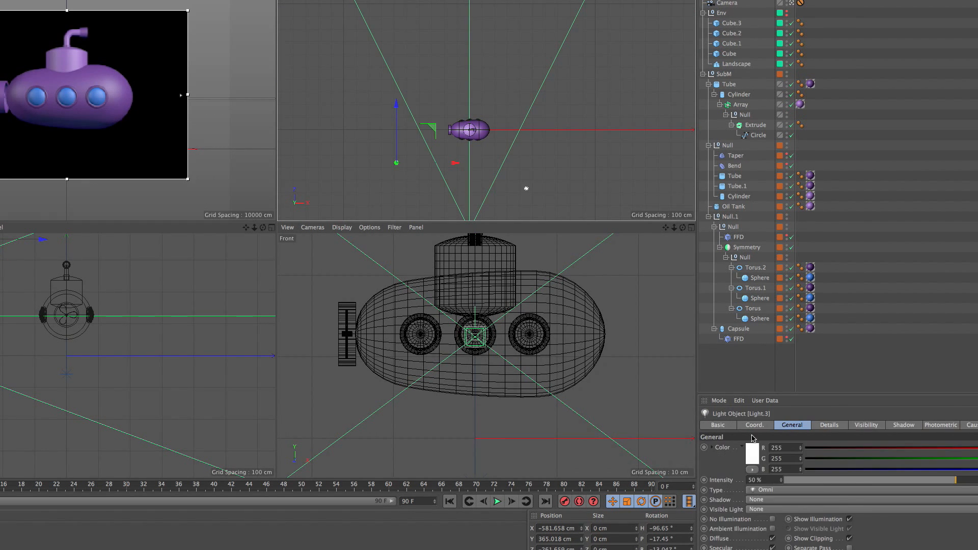
click(754, 427)
drag(435, 131, 465, 37)
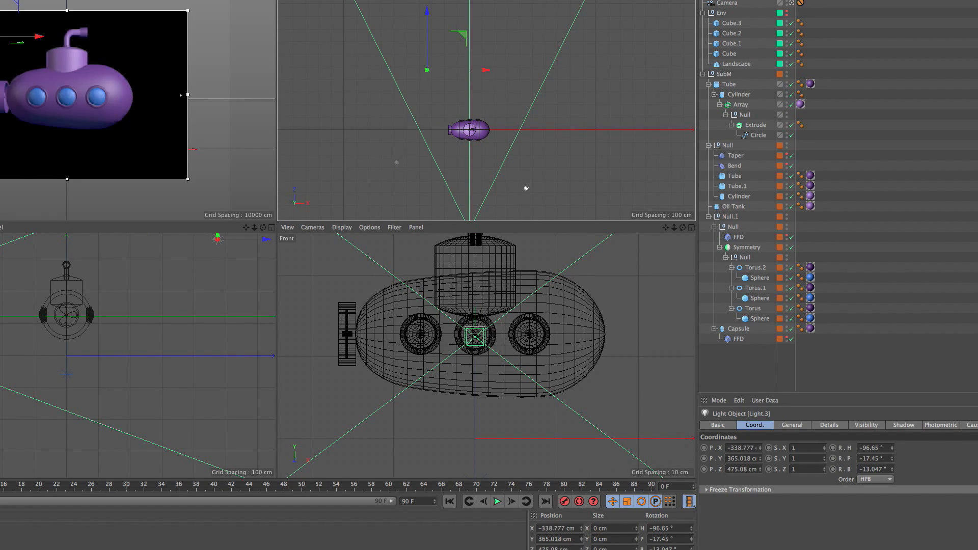
- Refine the back light's position in the camera view to about X -347 cm, Y 338 cm, Z 268 cm
middle_click(31, 17)
drag(97, 0, 104, 18)
drag(176, 58, 172, 44)
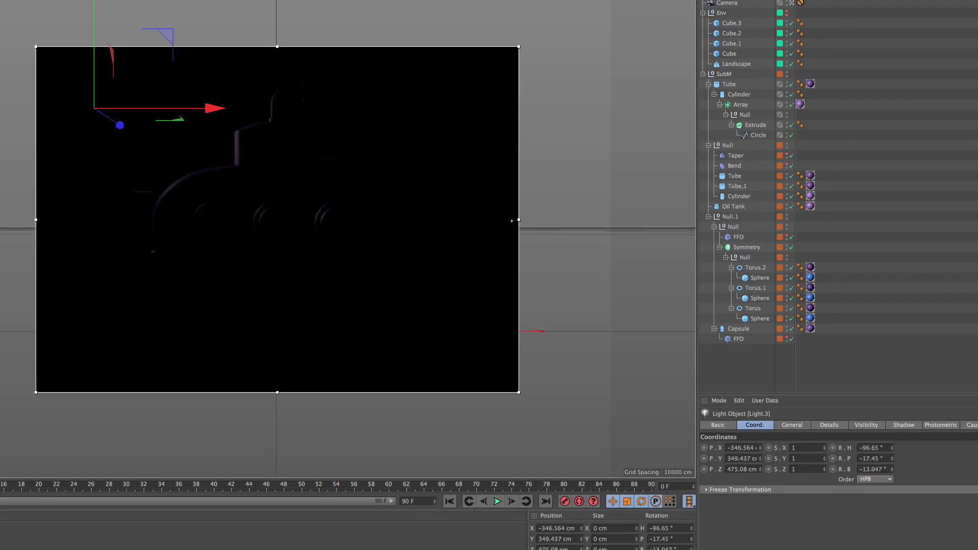
drag(122, 127, 90, 106)
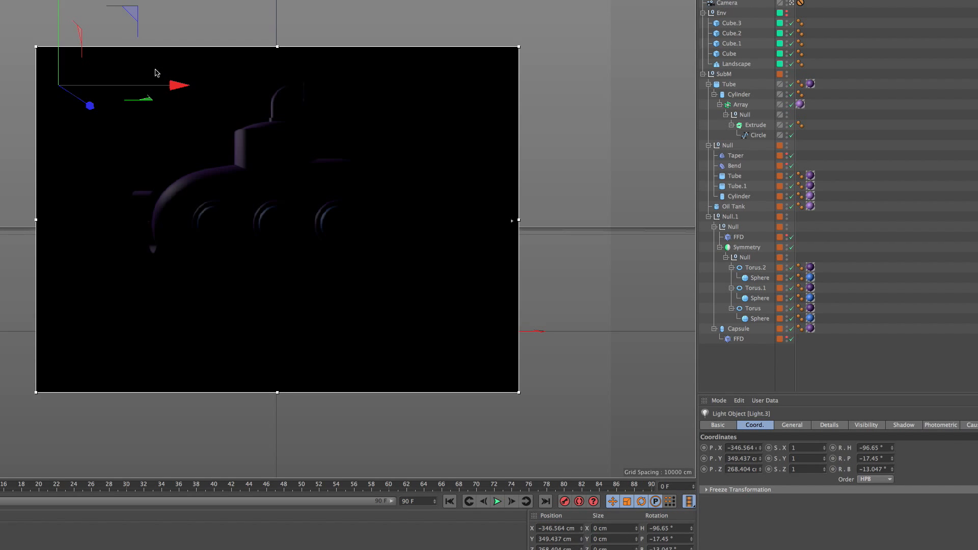
drag(172, 88, 159, 65)
drag(125, 14, 134, 22)
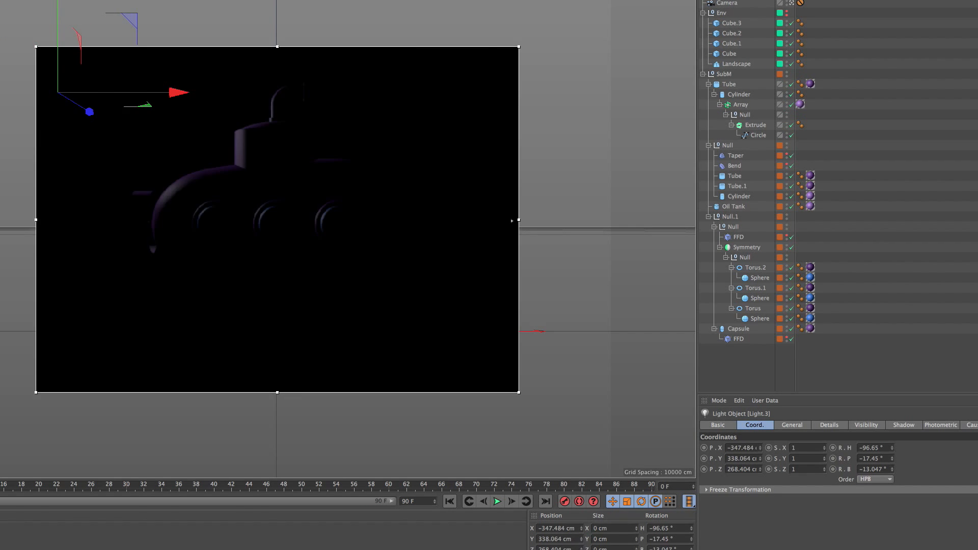
- Raise the back light's intensity to 203% and push it farther behind the submarine, to about Z 405 cm
click(800, 427)
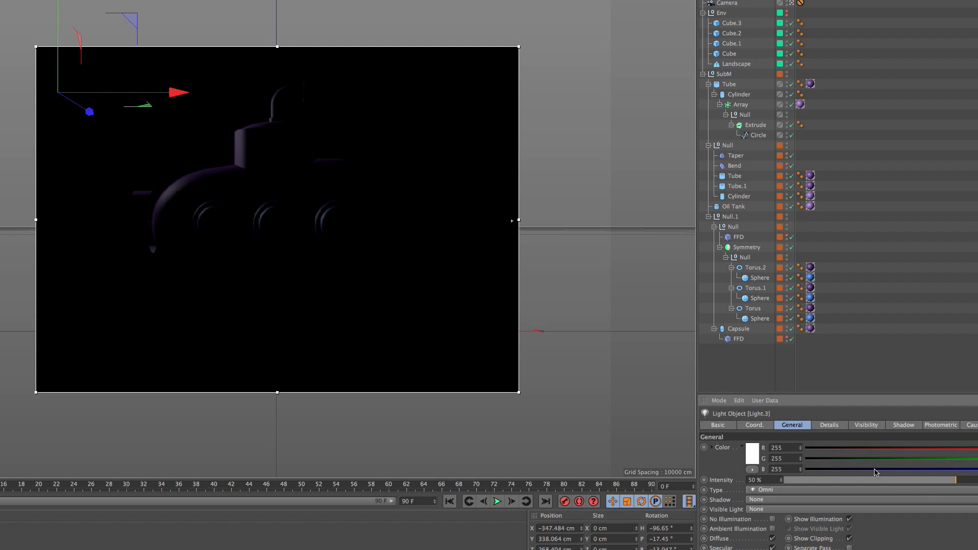
drag(781, 479, 765, 452)
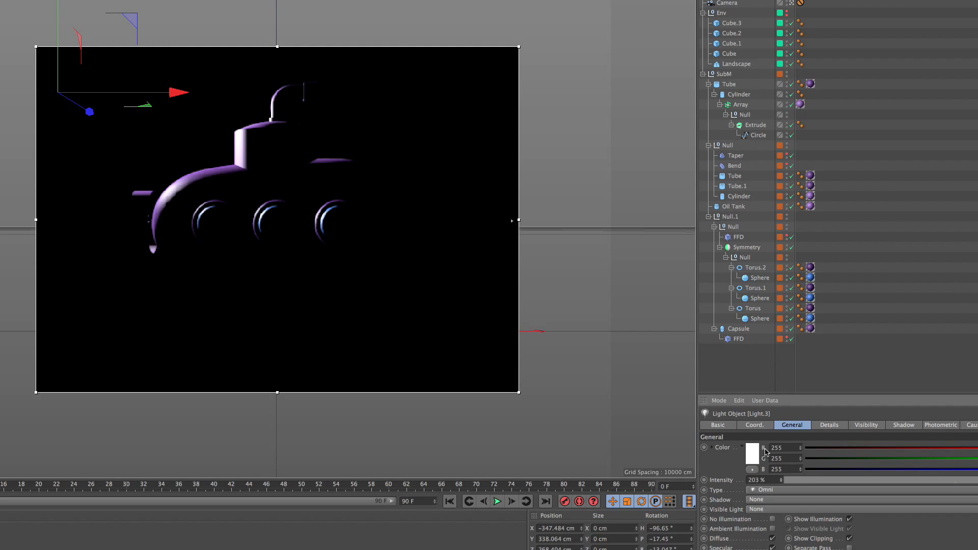
drag(90, 113, 111, 126)
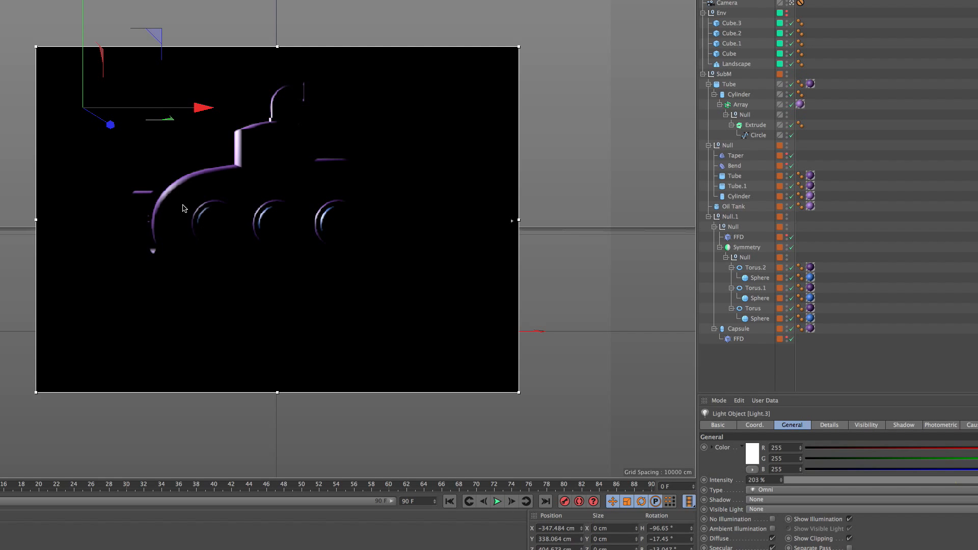
- Set the shadow type to Raytraced (Hard) on all four lights
click(757, 499)
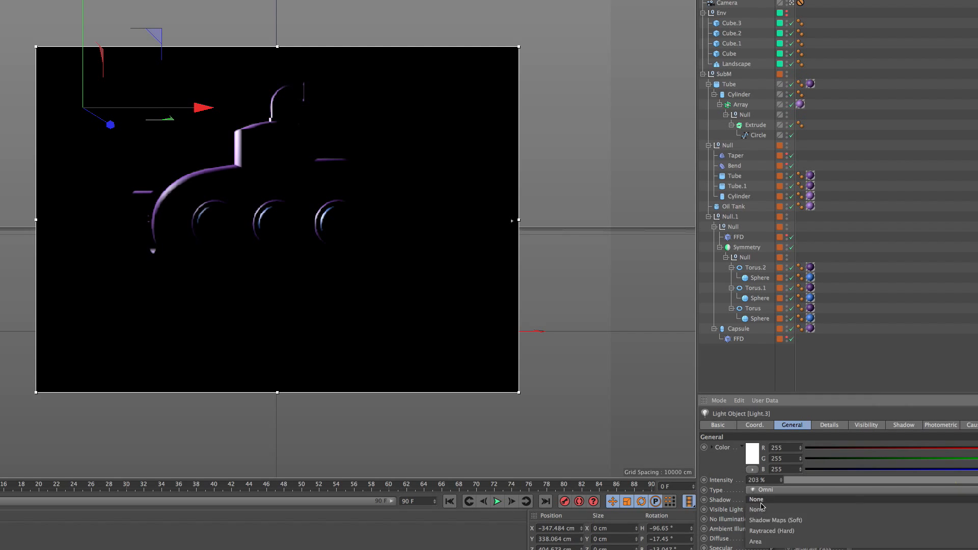
click(771, 534)
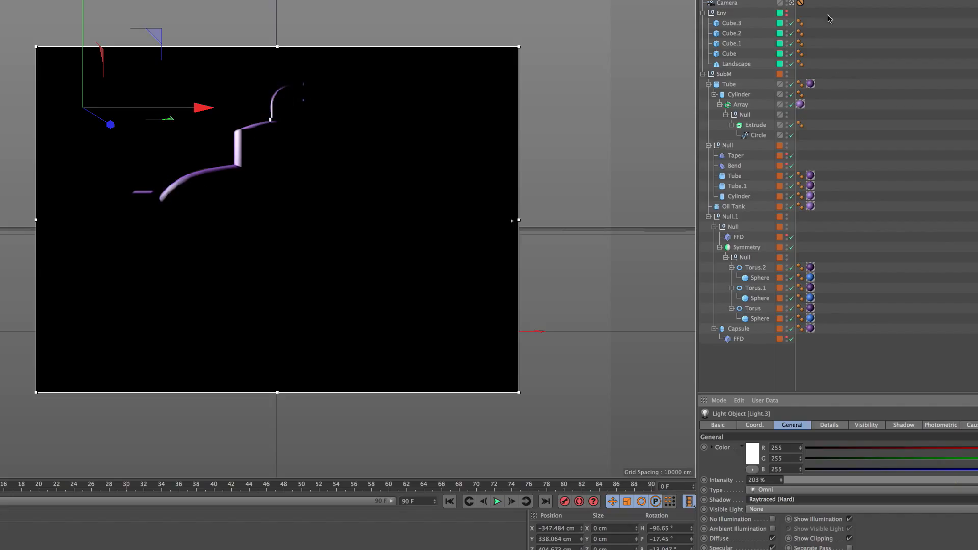
click(729, 0)
shift+click(728, 0)
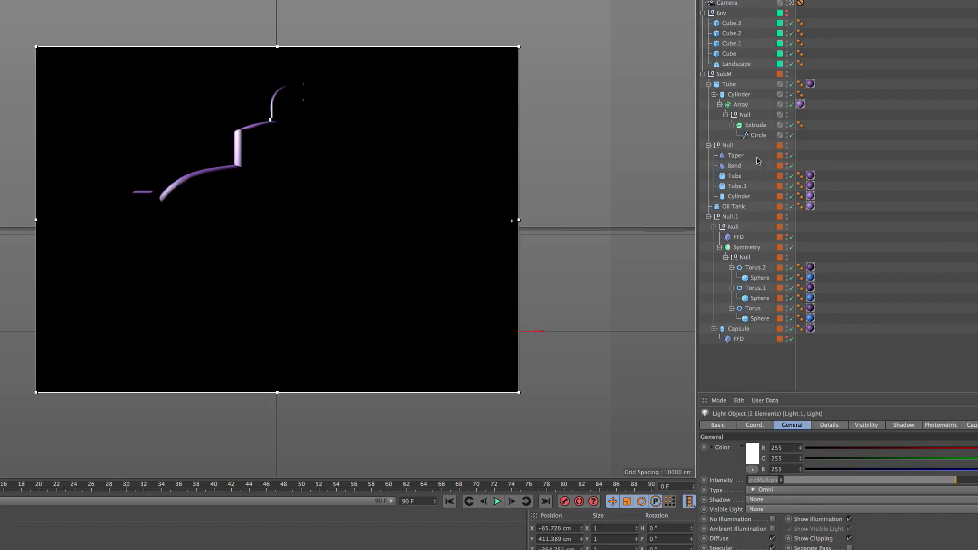
click(769, 500)
click(769, 531)
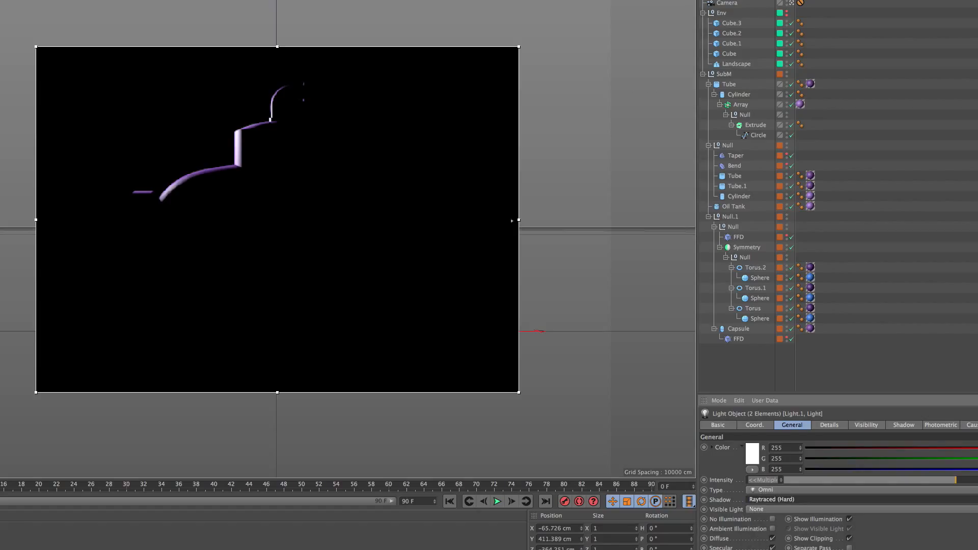
click(729, 0)
click(762, 501)
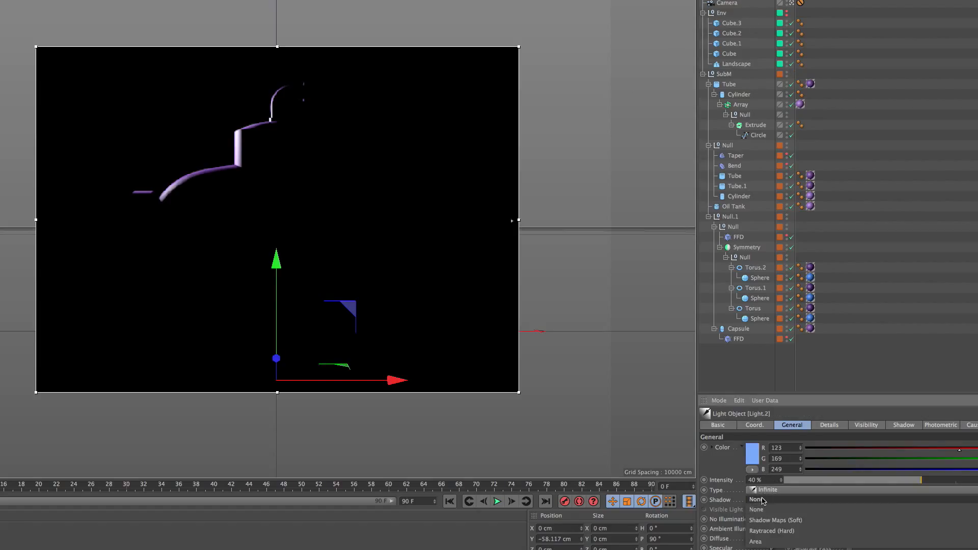
click(770, 532)
click(795, 0)
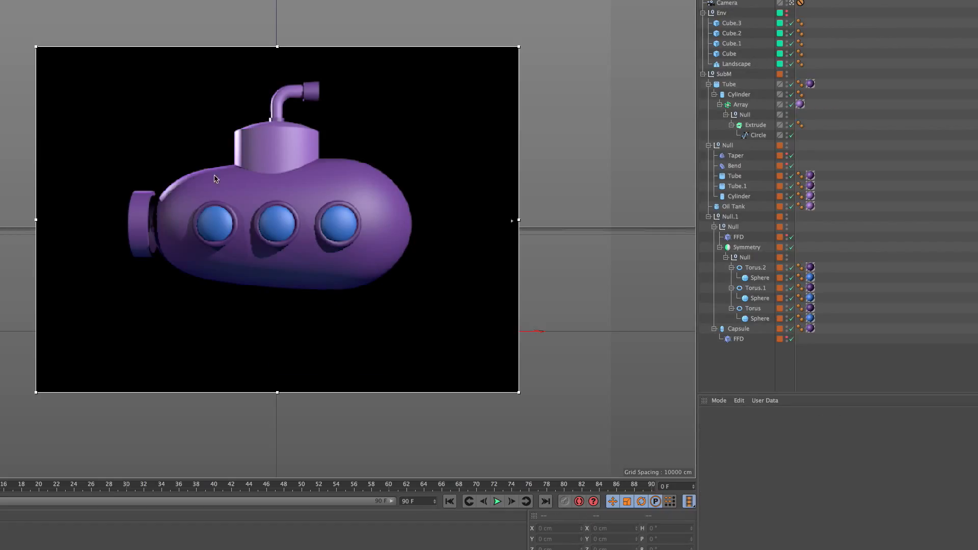
- Duplicate the back light and move the copy across to the bow side at about X 394 cm
click(728, 0)
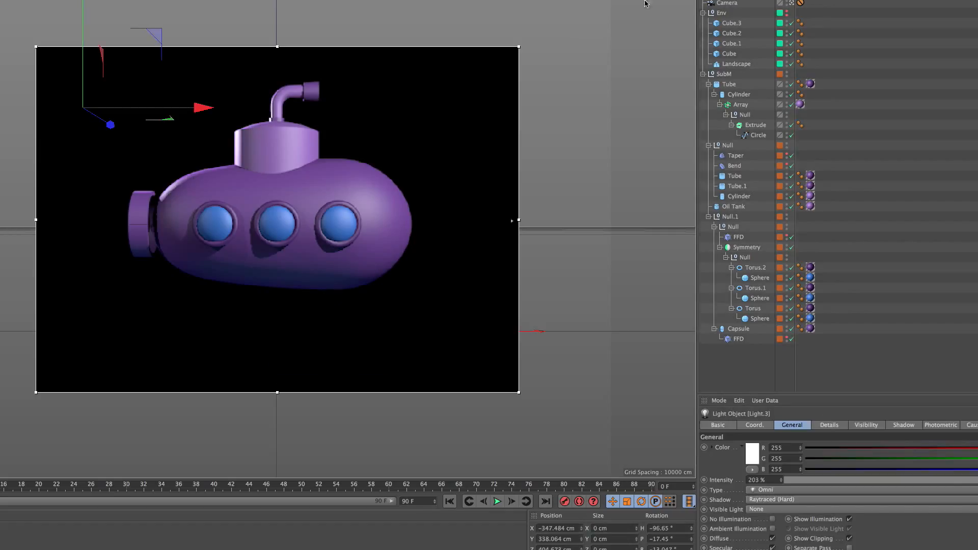
drag(196, 110, 241, 114)
drag(556, 120, 661, 120)
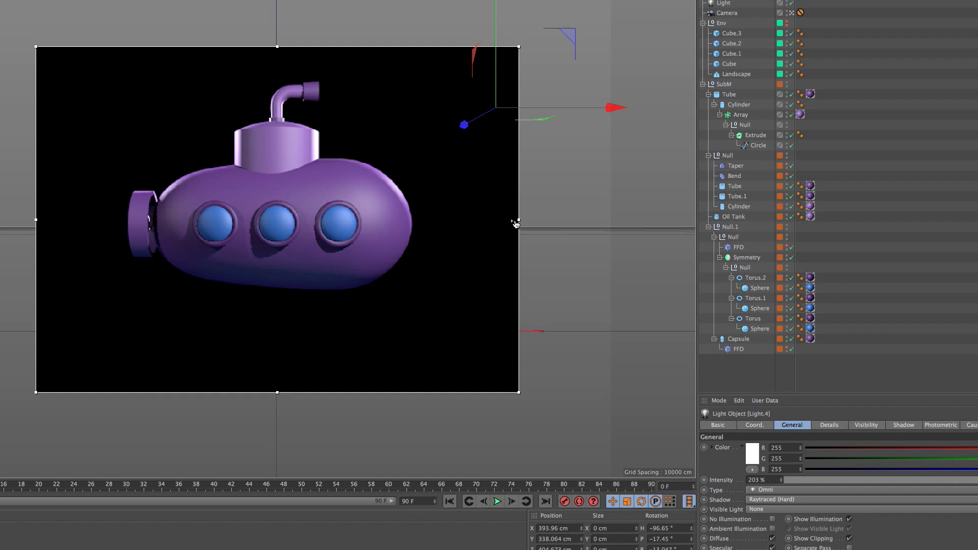
- Reposition the propeller-side back light to about X -378 cm, Y 304 cm, Z 348 cm, trying a lower placement along the way
click(84, 105)
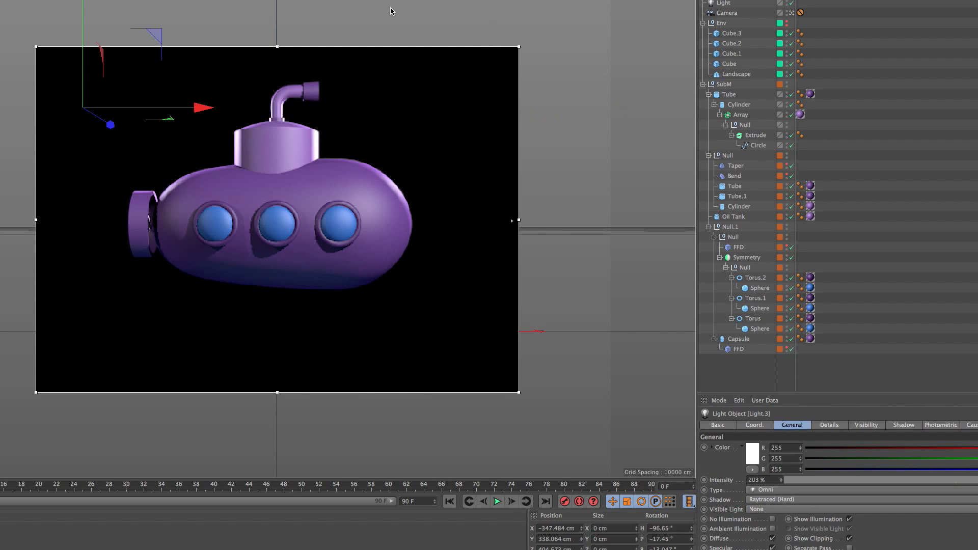
drag(91, 14, 151, 206)
mouse_move(110, 267)
mouse_down()
mouse_move(89, 273)
mouse_move(97, 270)
mouse_up()
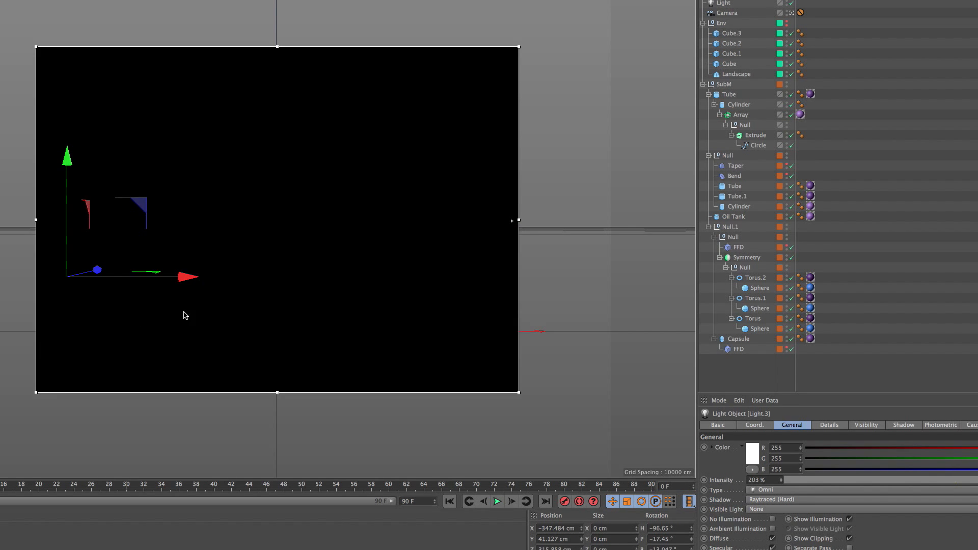
drag(78, 221, 98, 66)
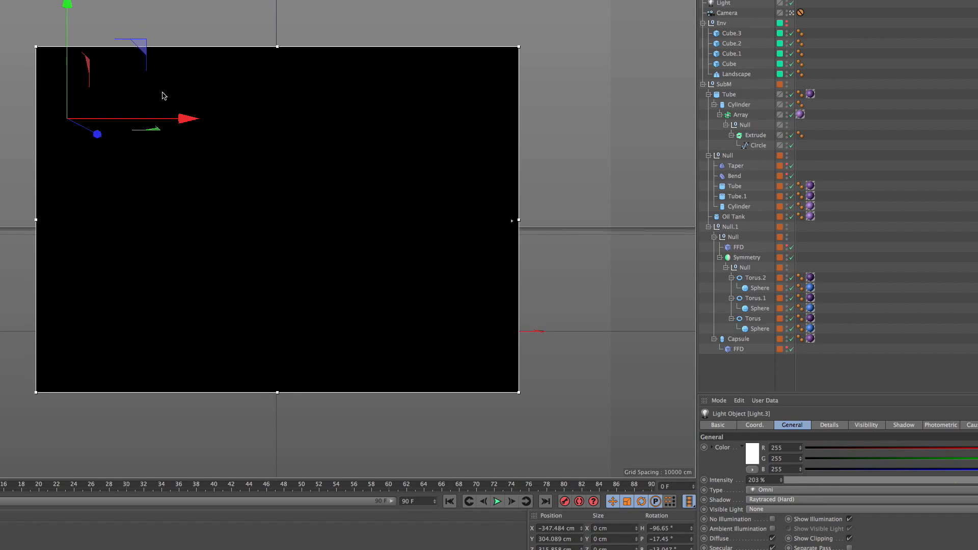
drag(188, 113, 209, 125)
drag(117, 148, 86, 143)
- Set the propeller-side back light's intensity to 100% and the bow-side back light's intensity to 142%
click(725, 0)
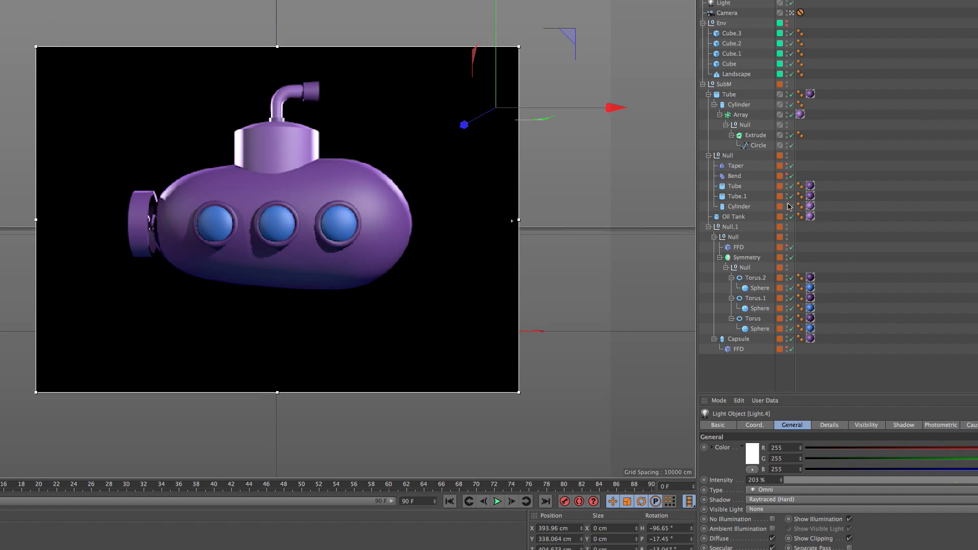
drag(975, 485, 970, 484)
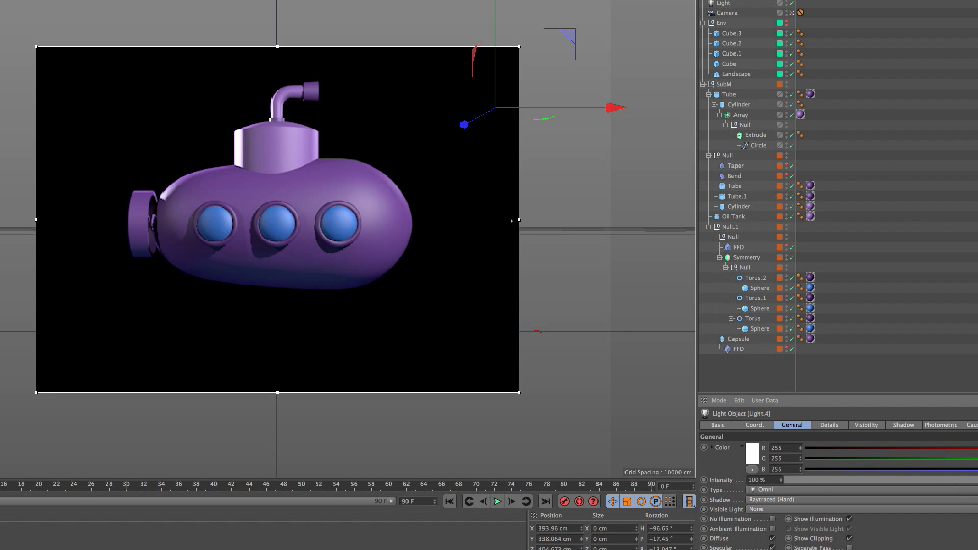
key(Up)
click(970, 482)
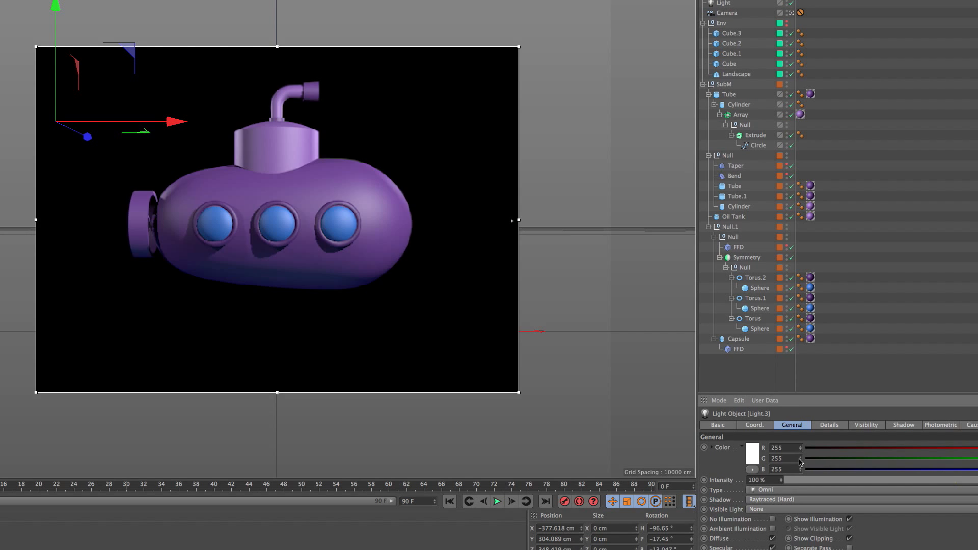
drag(781, 481, 783, 460)
key(Down)
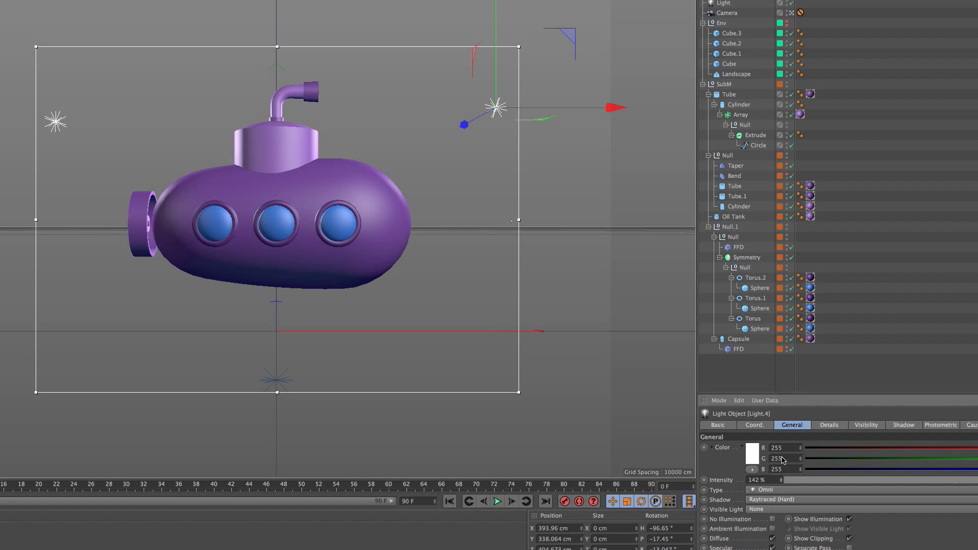
click(847, 28)
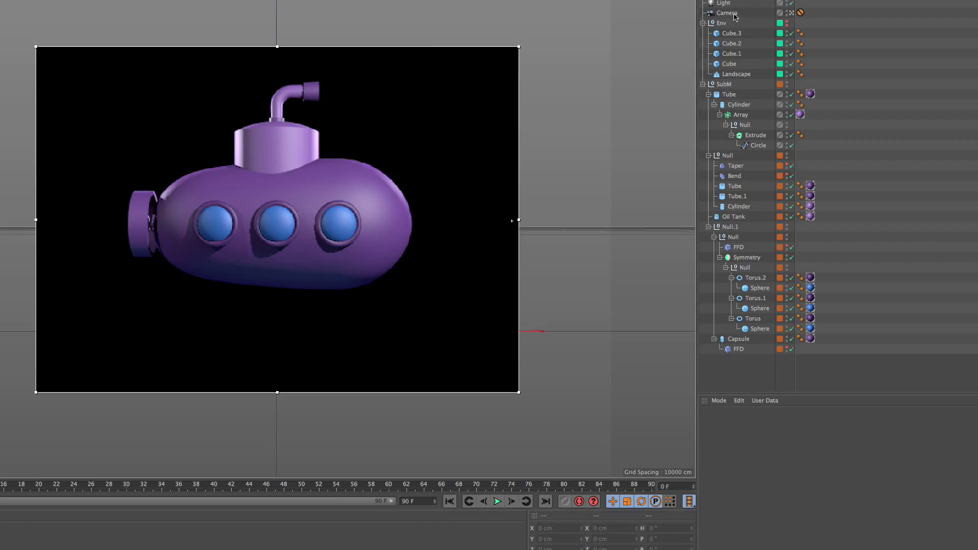
- Switch the blue under-light off and back on to compare its effect, and raise its intensity slightly
drag(726, 0, 725, 7)
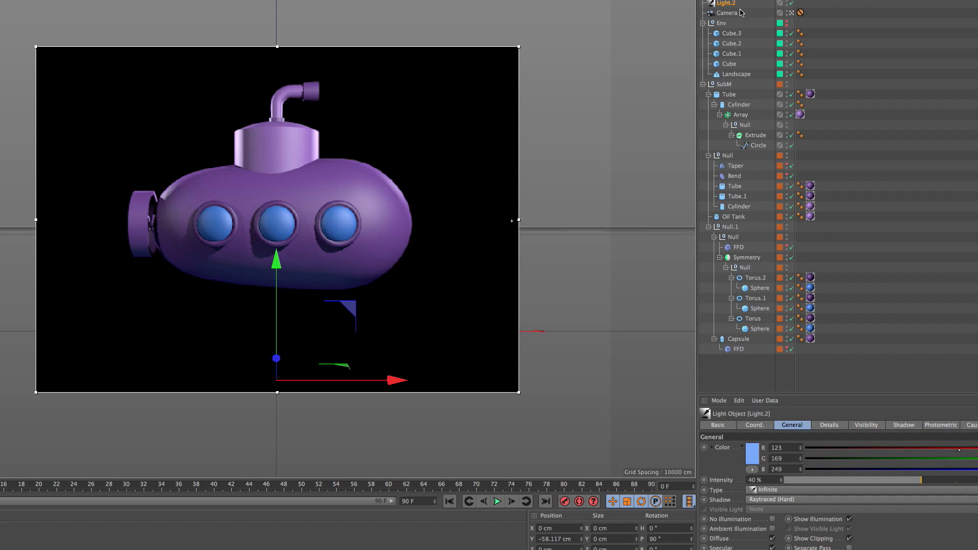
click(755, 4)
click(727, 4)
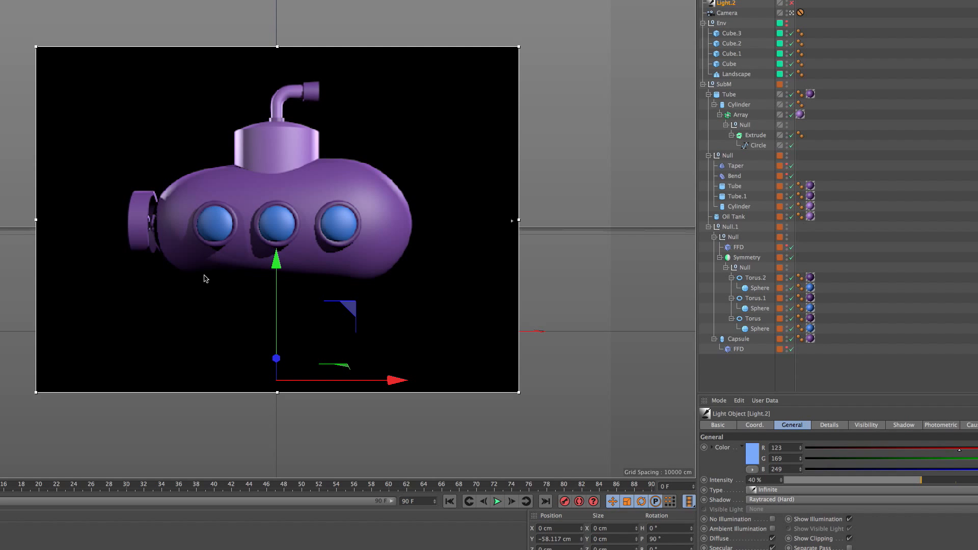
click(792, 3)
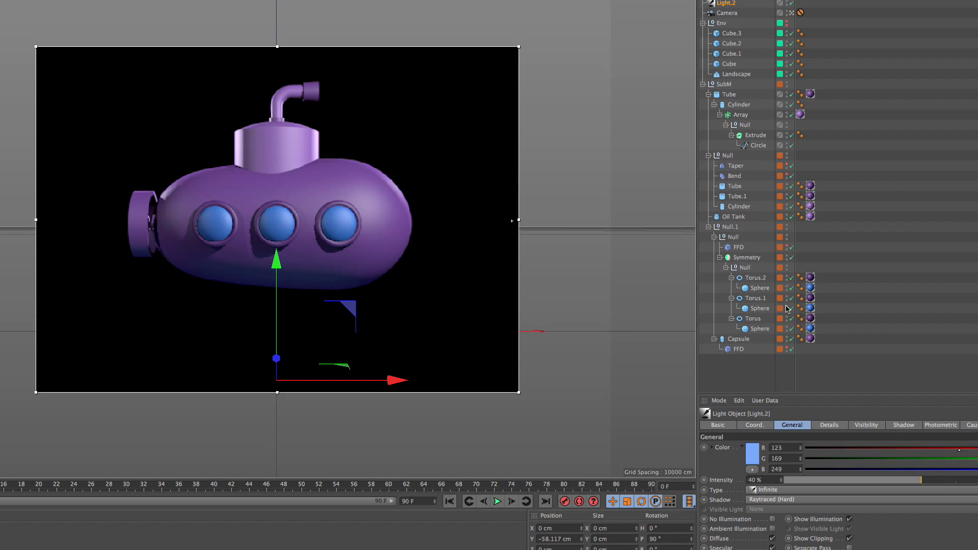
drag(950, 480, 930, 478)
click(899, 108)
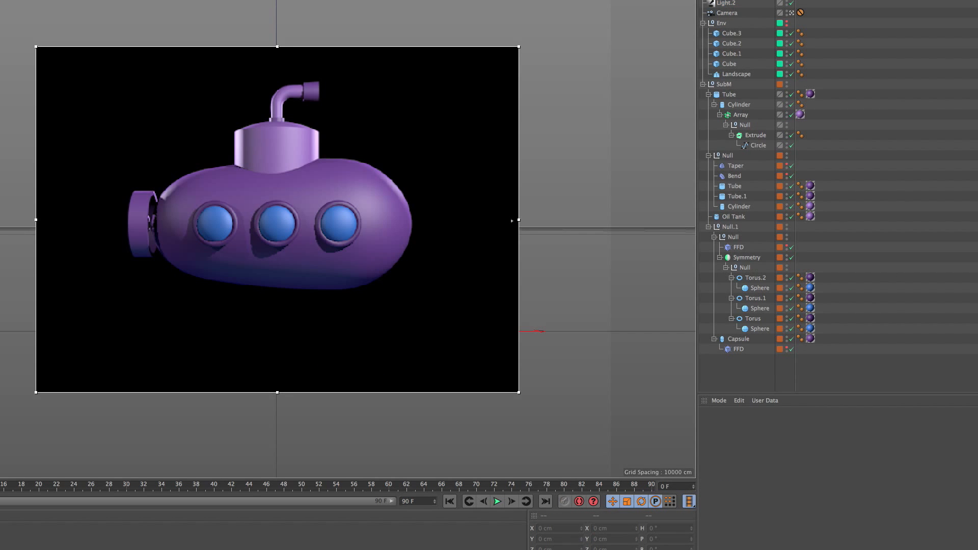
- Shift the front bow-side key light in the top view to about X 450 cm, Z -467 cm
click(724, 0)
middle_click(486, 98)
scroll(486, 98, down, 1)
scroll(486, 98, down, 2)
mouse_move(545, 126)
mouse_down()
mouse_move(544, 139)
mouse_move(546, 128)
mouse_up()
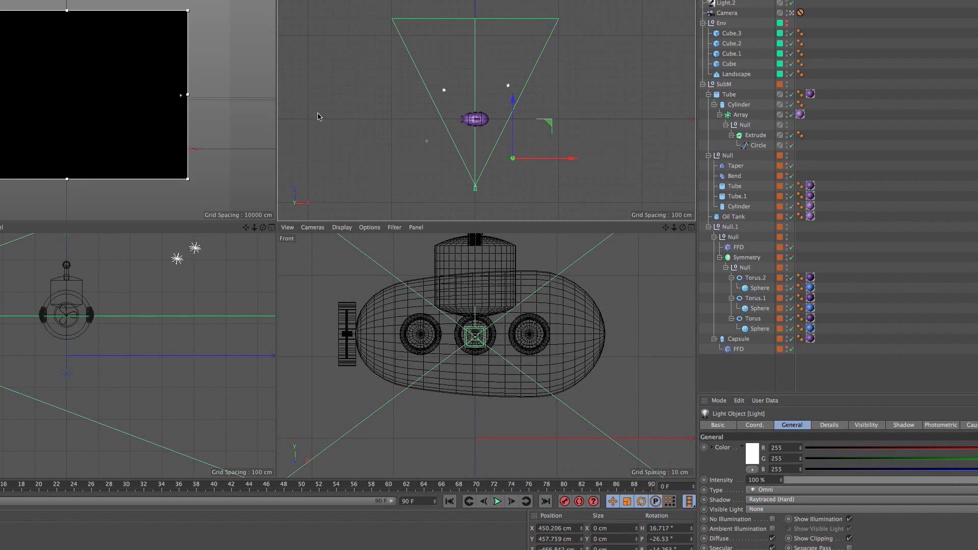
middle_click(101, 105)
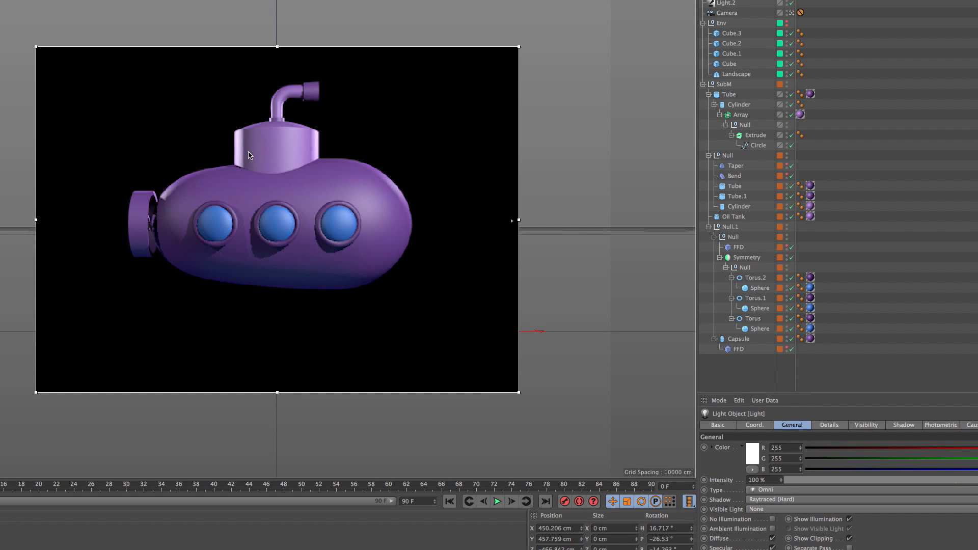
- Set the intensity of both back lights to 100% and raise the interactive render region's quality to maximum
click(726, 0)
shift+click(726, 0)
drag(960, 479, 977, 480)
click(889, 198)
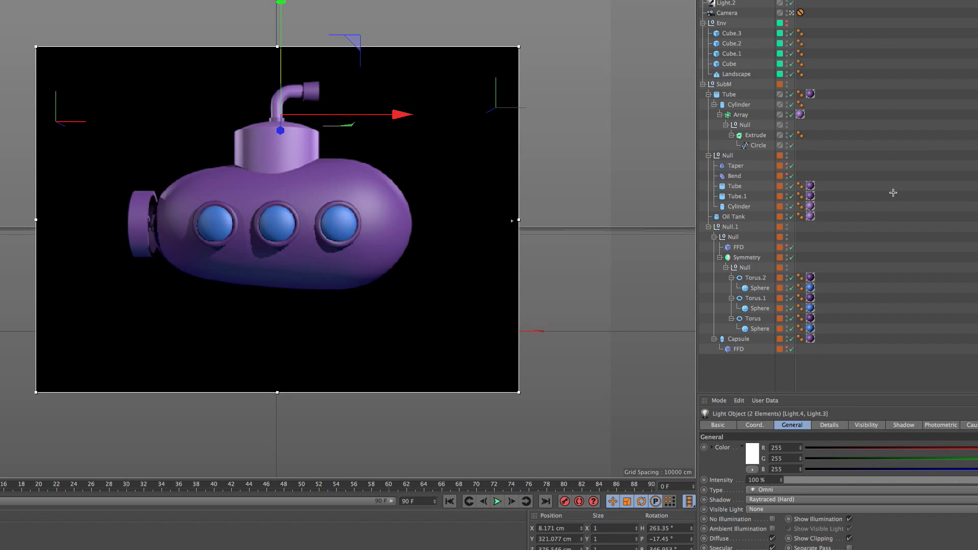
drag(512, 220, 530, 30)
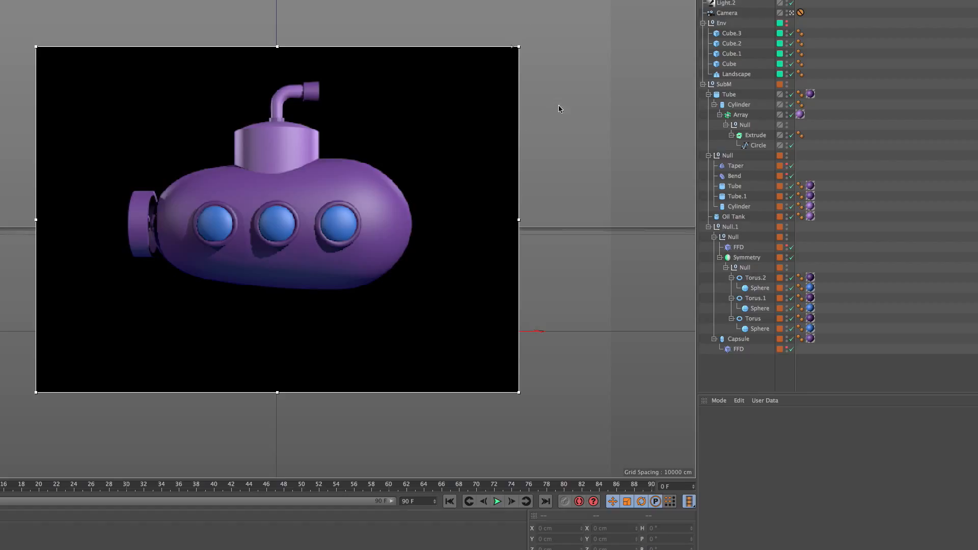
- Add a Background object, create a new material and assign it to the background
click(302, 4)
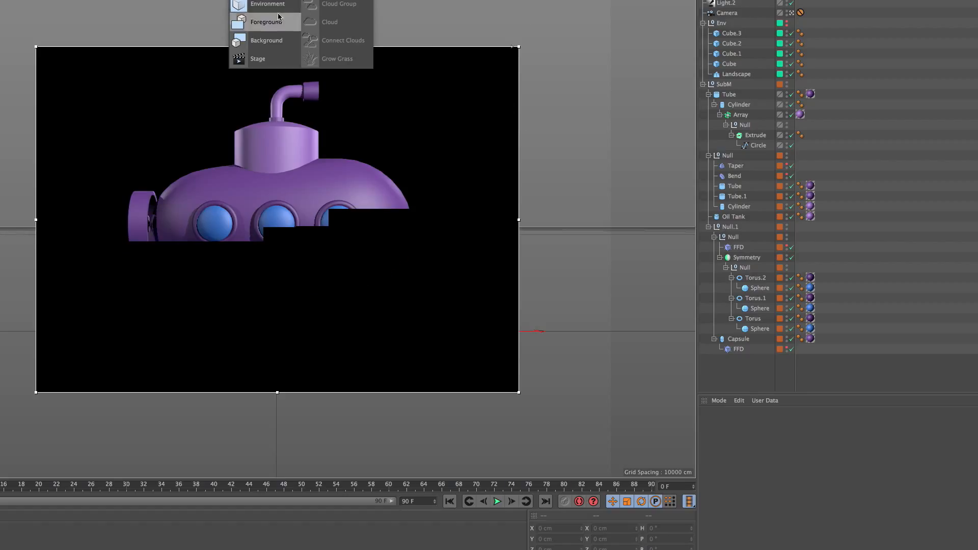
click(279, 45)
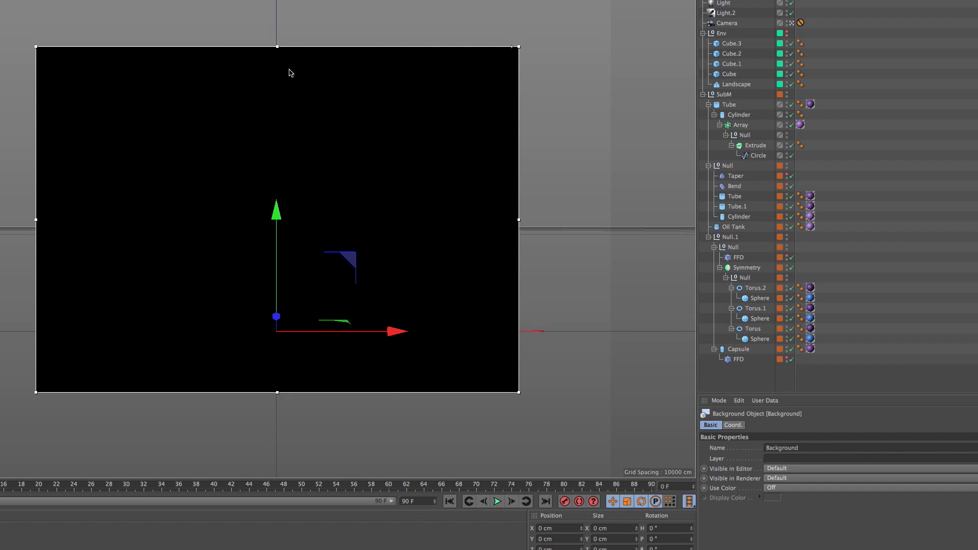
double_click(9, 542)
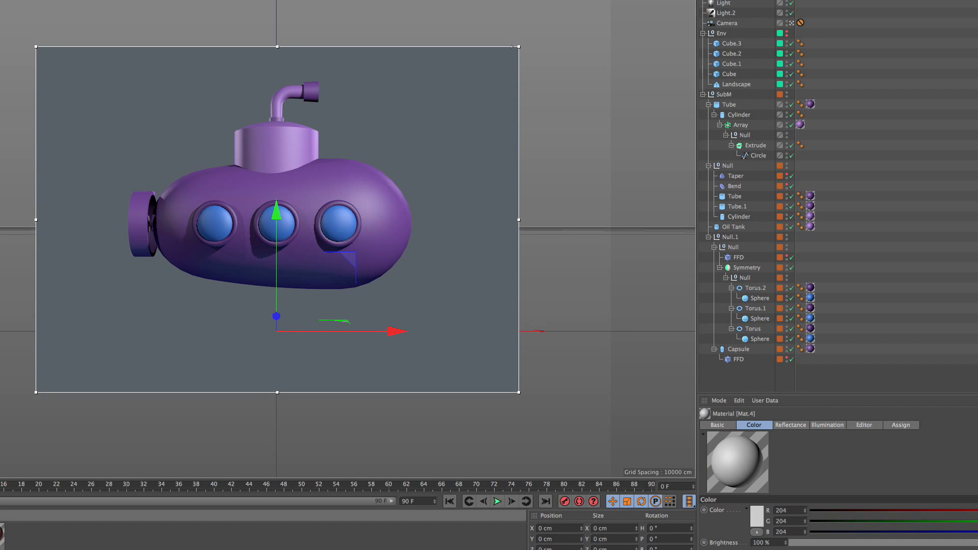
drag(1, 535, 739, 0)
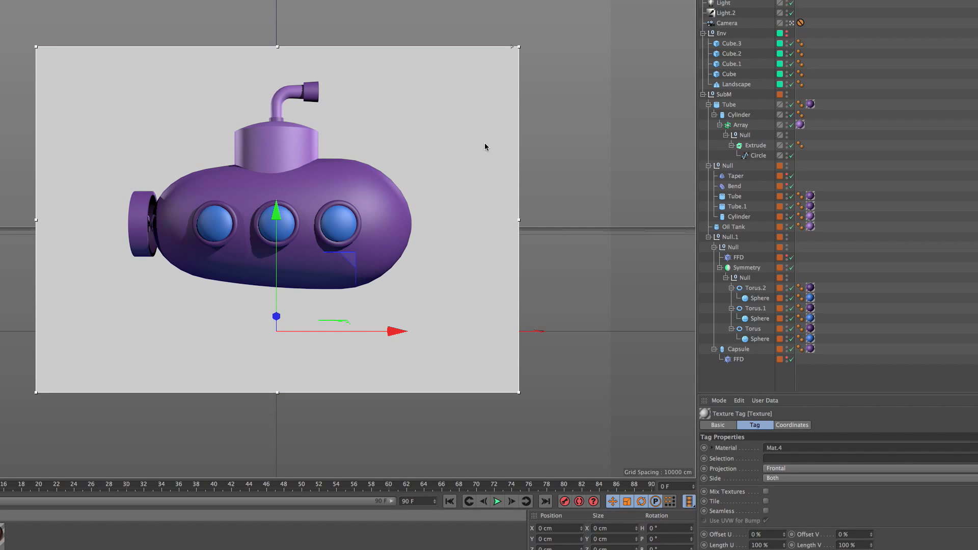
- Color the background material deep blue with RGB 30, 76, 151
click(1, 535)
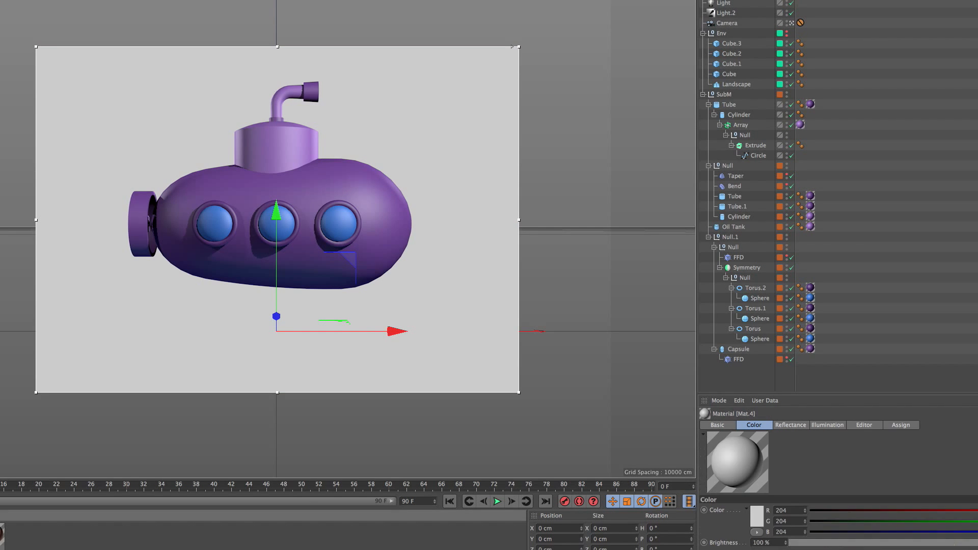
click(756, 517)
drag(771, 480, 792, 480)
drag(733, 514, 750, 507)
click(739, 549)
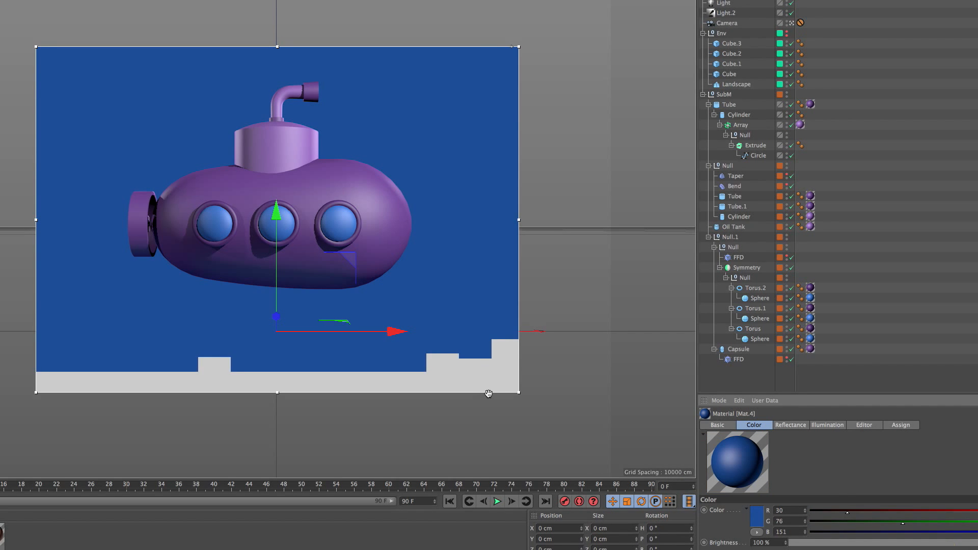
click(874, 247)
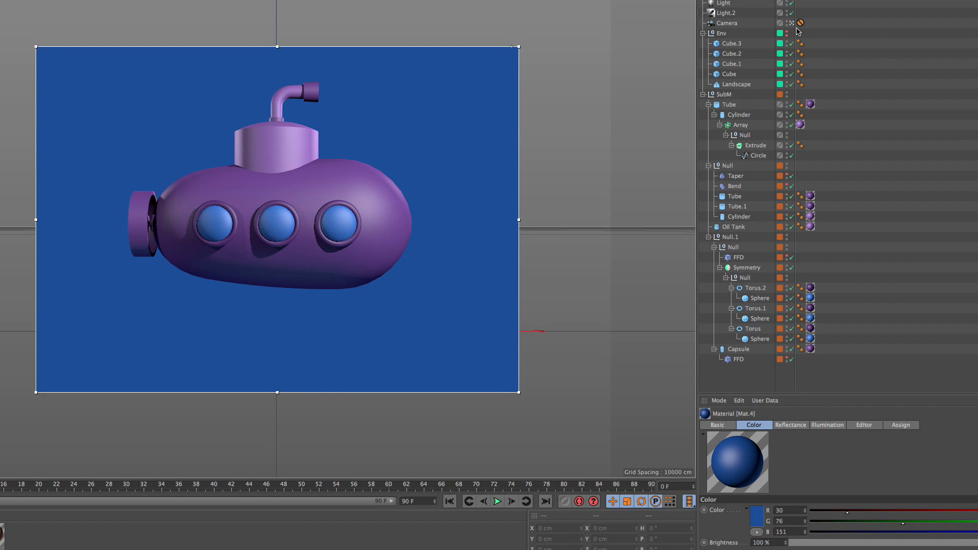
- Lighten the under-light's color to RGB 186, 211, 255 and set its intensity to 62%
click(726, 13)
click(759, 458)
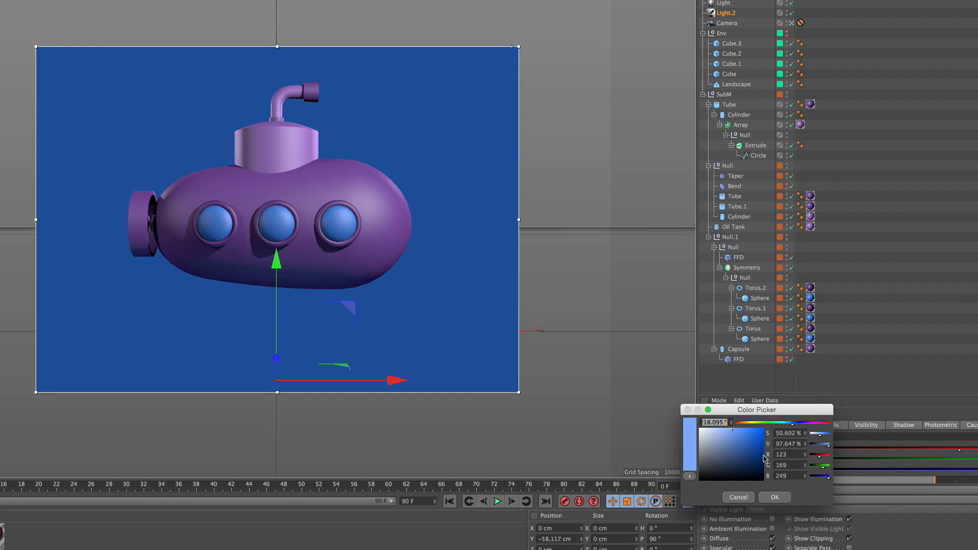
drag(729, 433, 717, 426)
click(774, 497)
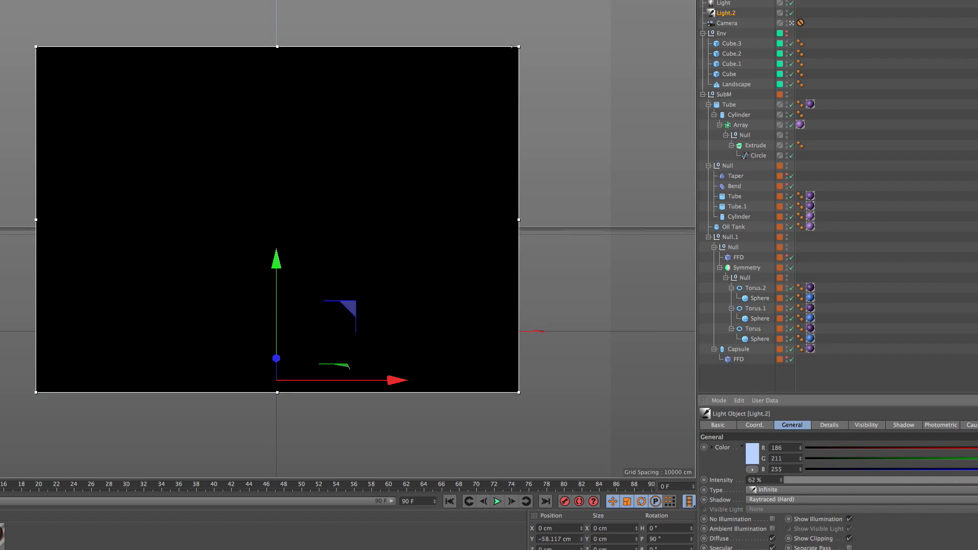
click(877, 119)
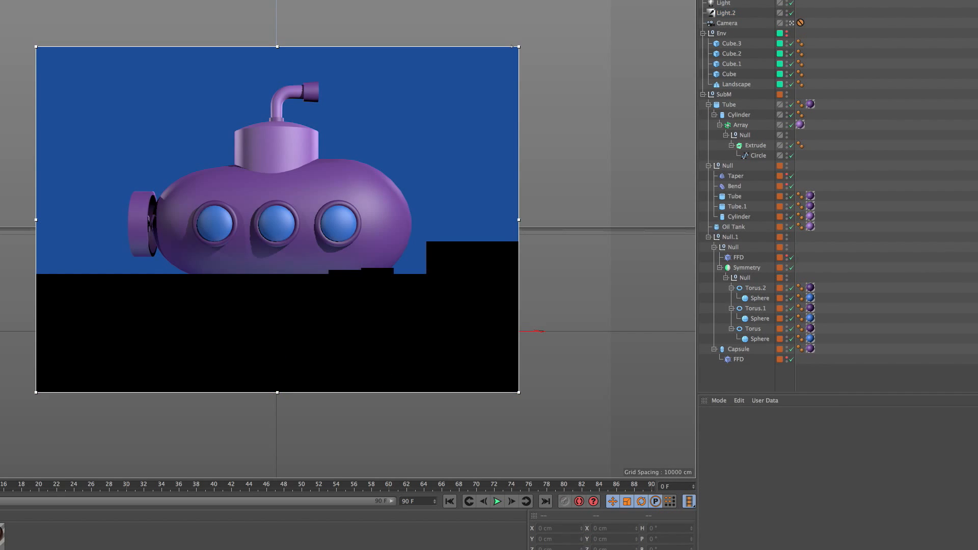
- Switch the key light and the under-light off and back on to compare the submarine's lighting
click(792, 3)
click(792, 13)
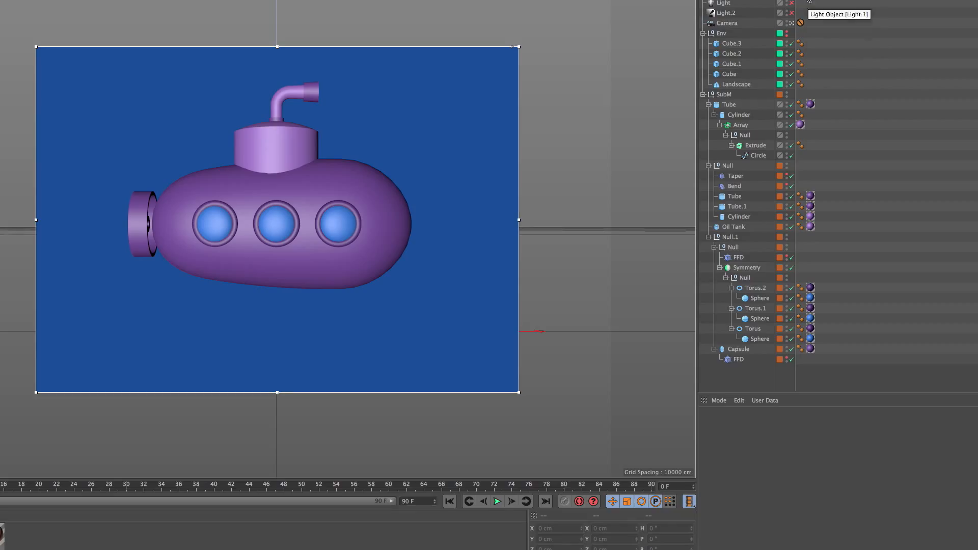
click(792, 12)
click(792, 3)
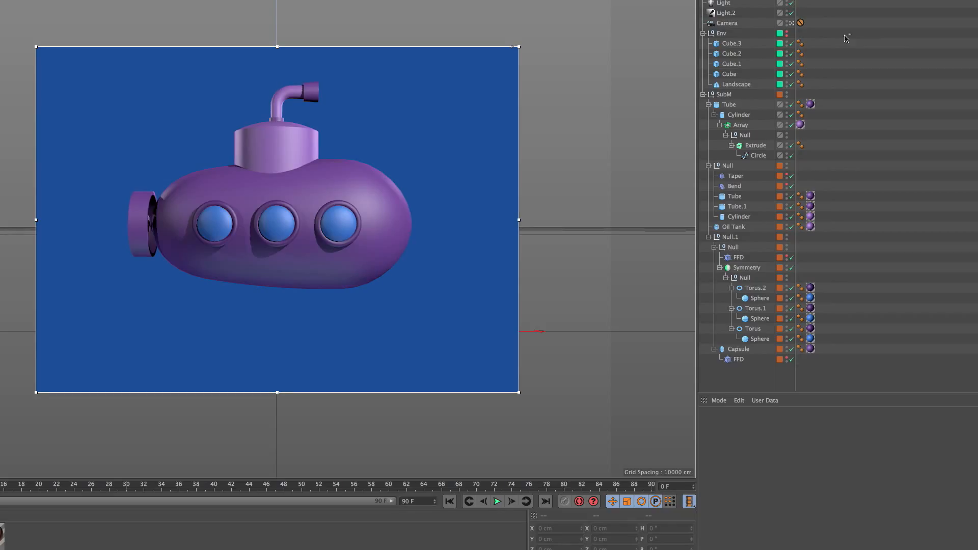
- Add an omni light, raise it to about Y 124 cm and pull it out in front of the submarine
click(427, 1)
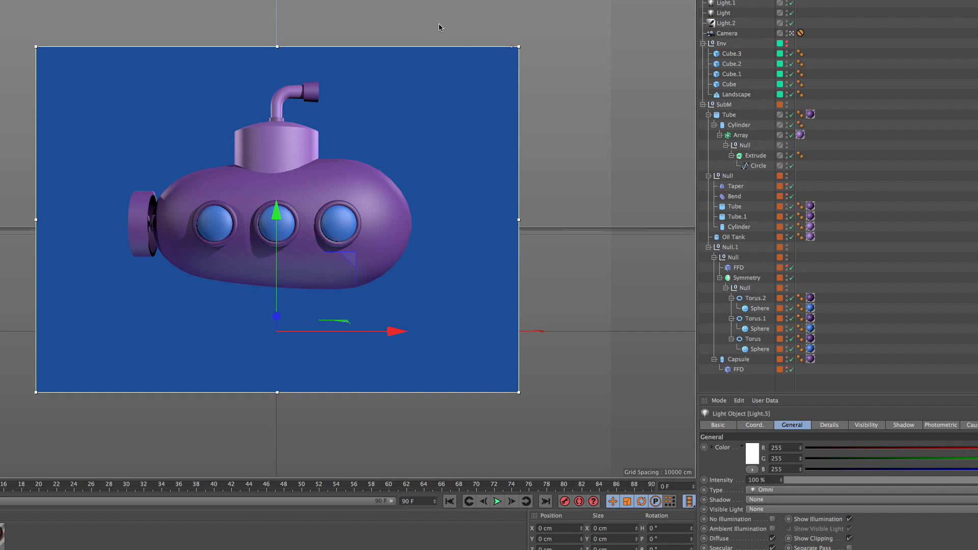
drag(278, 208, 299, 104)
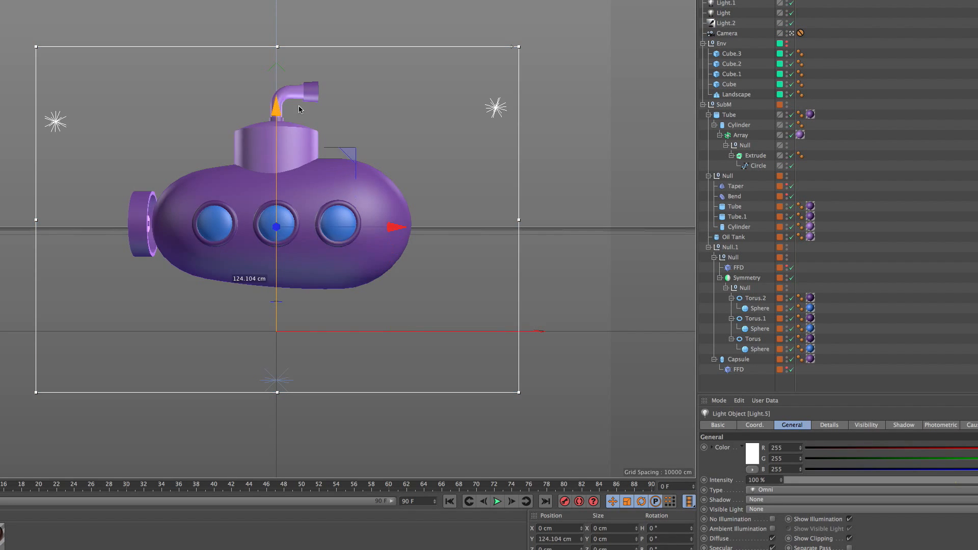
middle_click(303, 103)
middle_click(455, 143)
drag(340, 201, 318, 316)
- Reposition the new front light to about X -34 cm, Y 164 cm, Z -750 cm and set its intensity to 44%
middle_click(184, 163)
middle_click(183, 149)
middle_click(186, 148)
drag(434, 277, 433, 245)
drag(492, 305, 506, 305)
middle_click(144, 127)
mouse_move(962, 488)
mouse_down()
mouse_move(934, 486)
mouse_move(947, 487)
mouse_up()
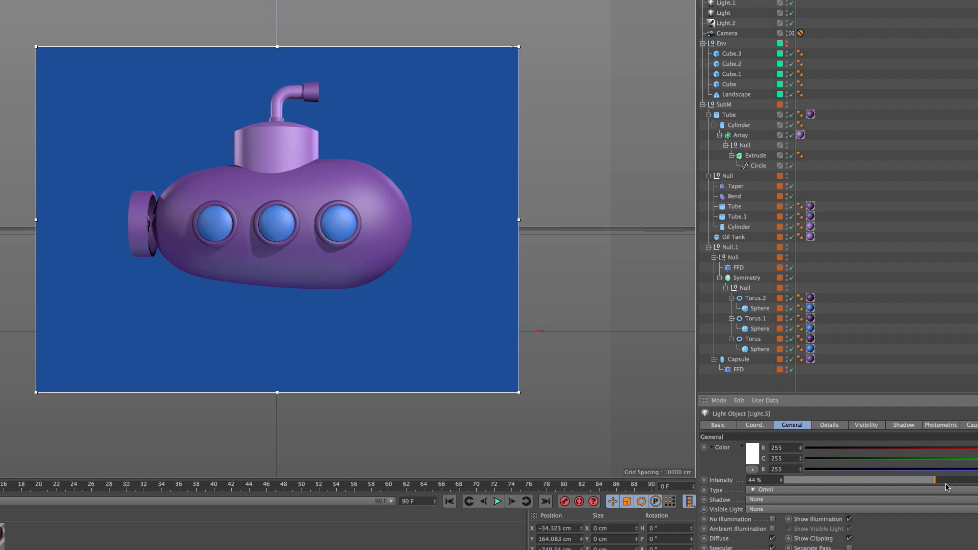
click(849, 56)
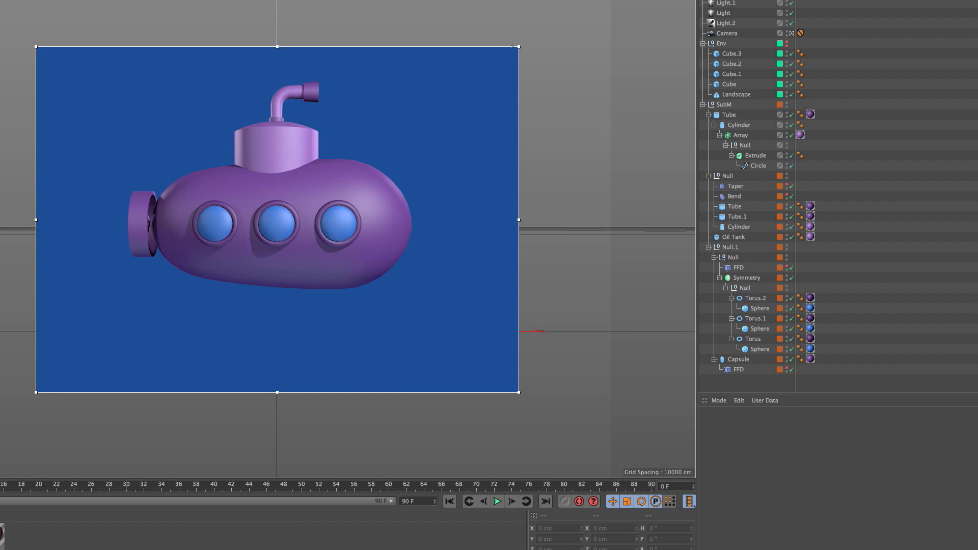
click(726, 1)
click(818, 22)
- Set the blue porthole material's default specular to 64% strength and 31% width
click(1, 536)
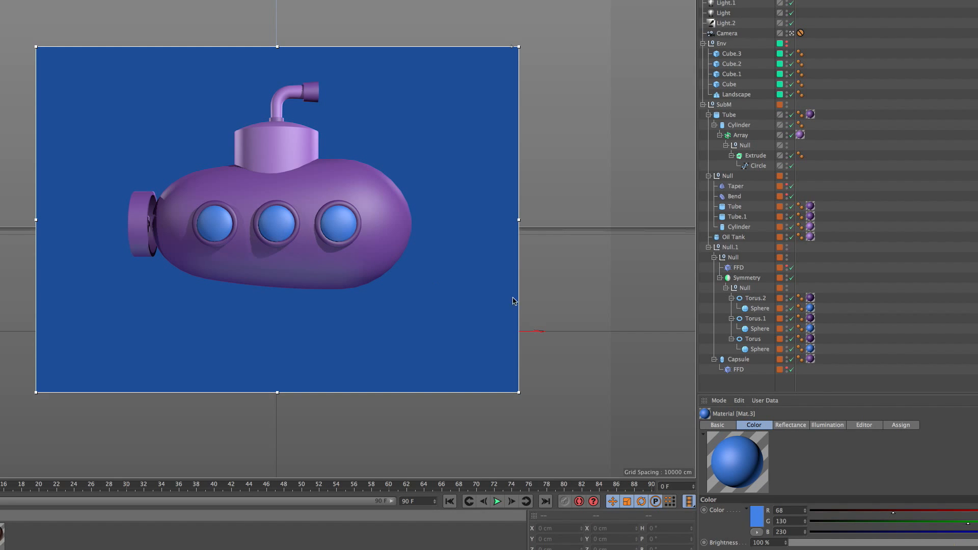
drag(828, 396, 835, 309)
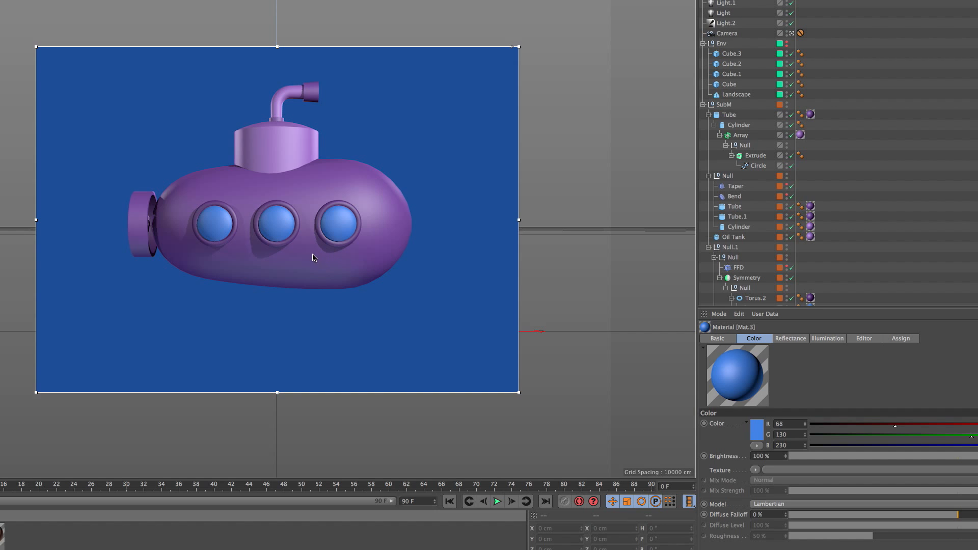
click(790, 339)
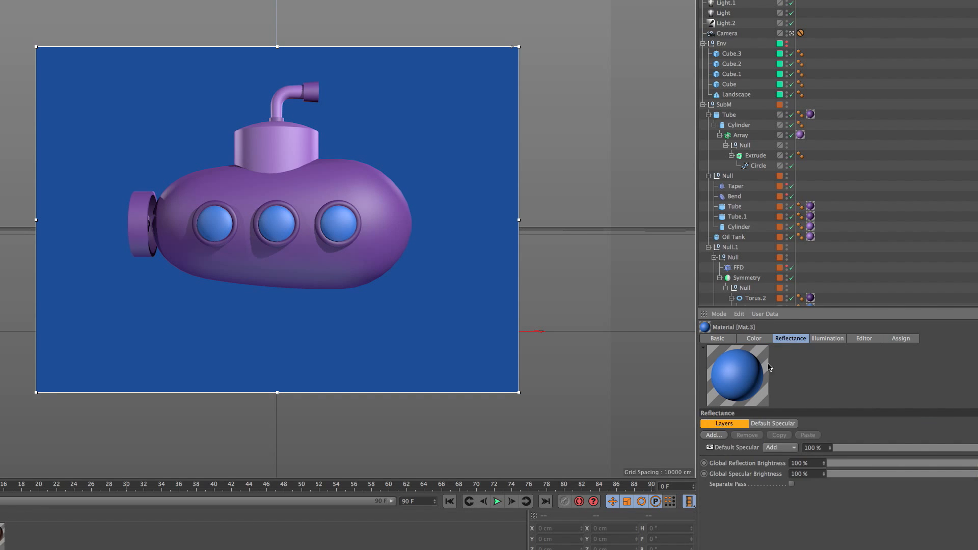
click(732, 448)
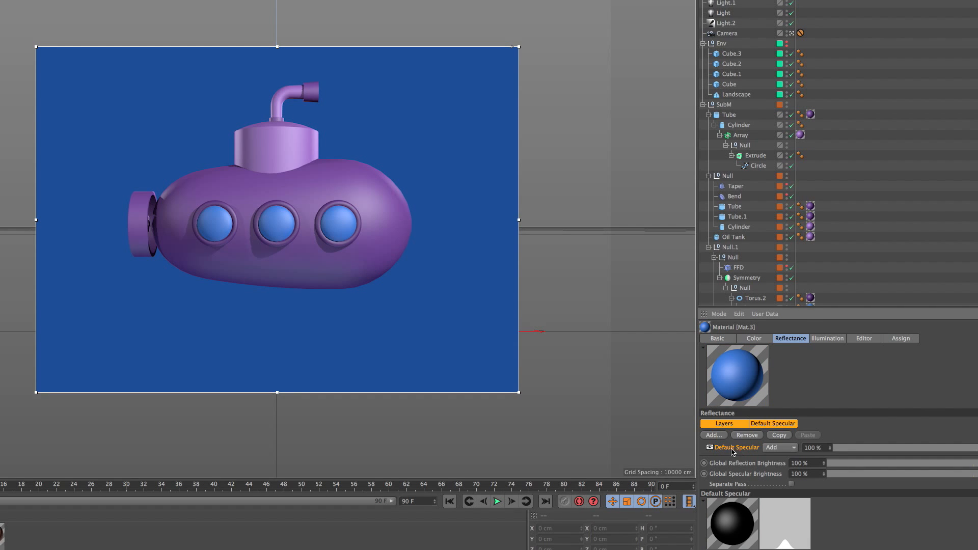
drag(812, 312, 811, 171)
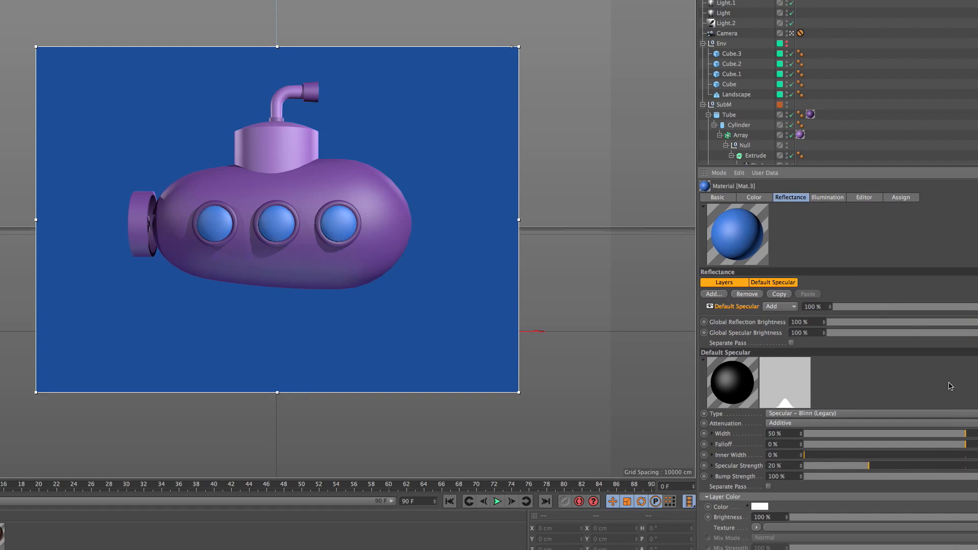
drag(875, 465, 905, 433)
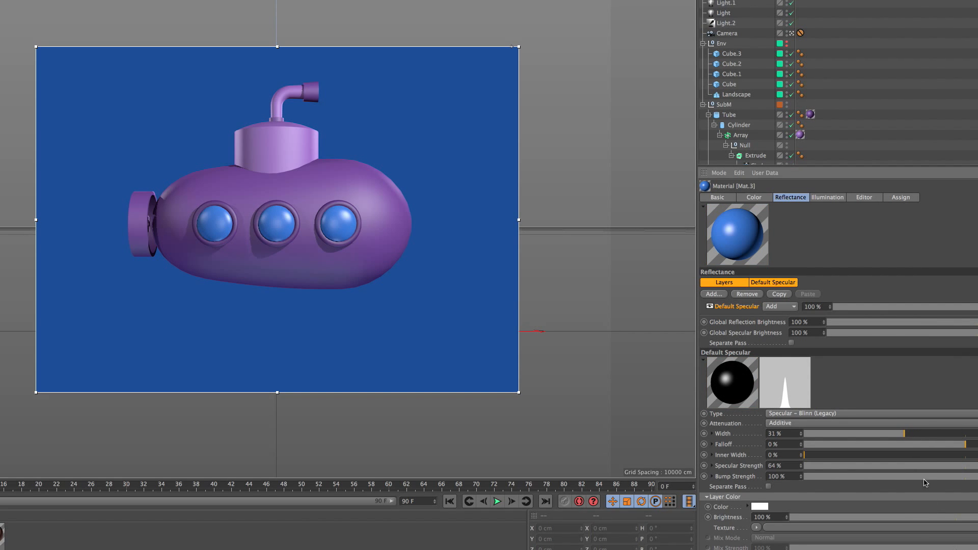
- Try a stronger, narrower highlight on the blue porthole material, with 90% specular strength and a width of about 22%
drag(886, 434, 911, 438)
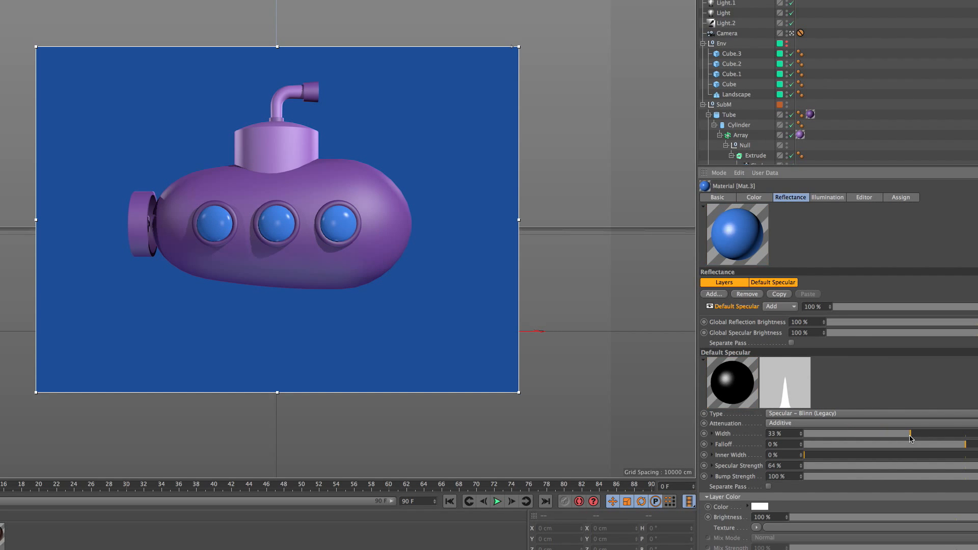
click(905, 434)
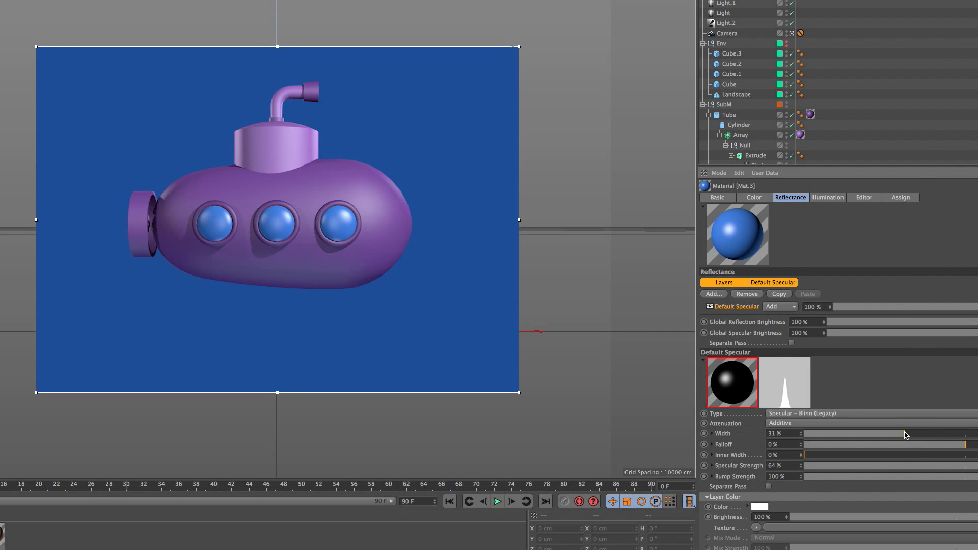
click(977, 465)
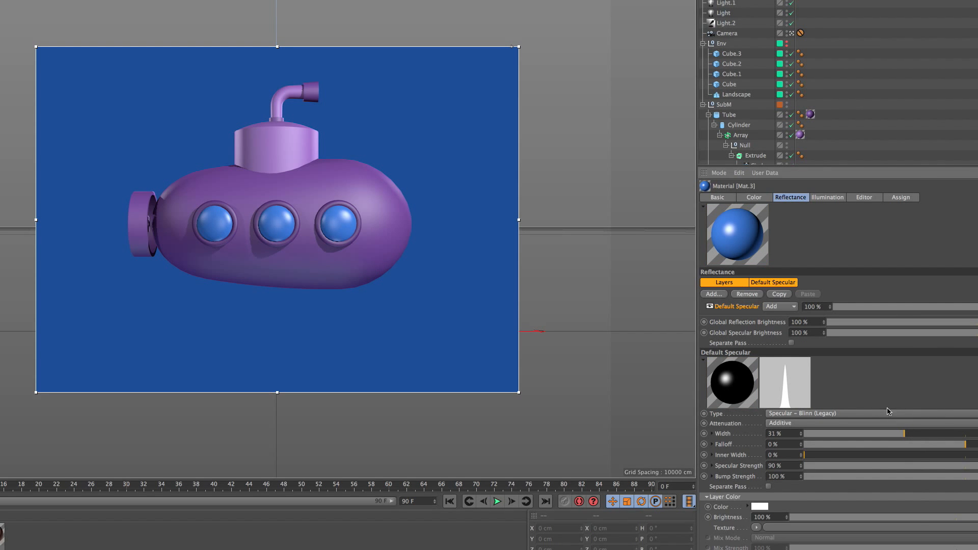
click(869, 434)
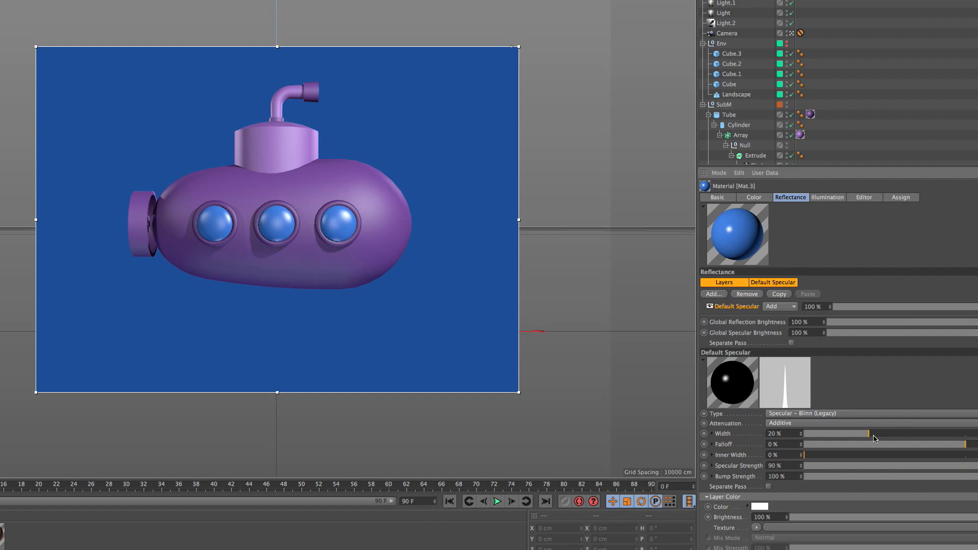
click(878, 433)
click(899, 434)
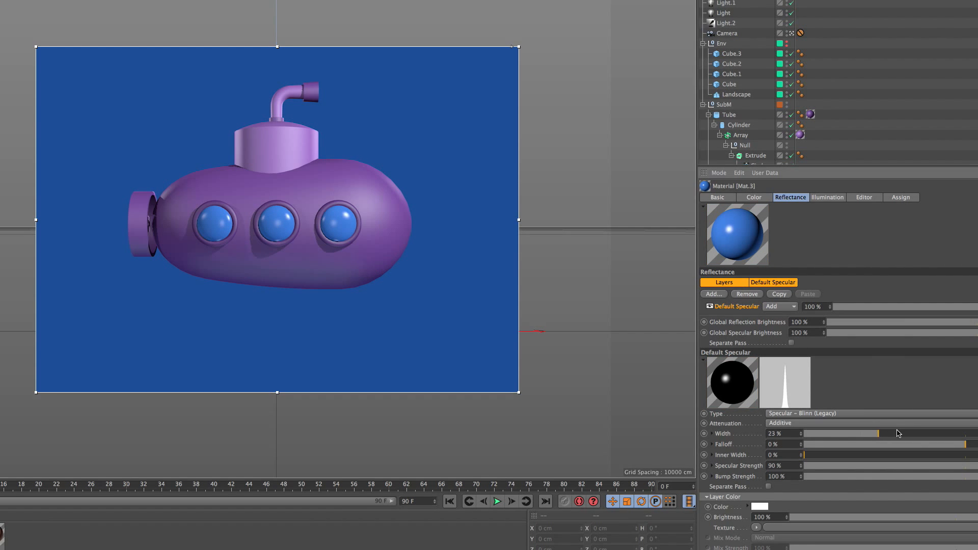
drag(896, 434, 887, 437)
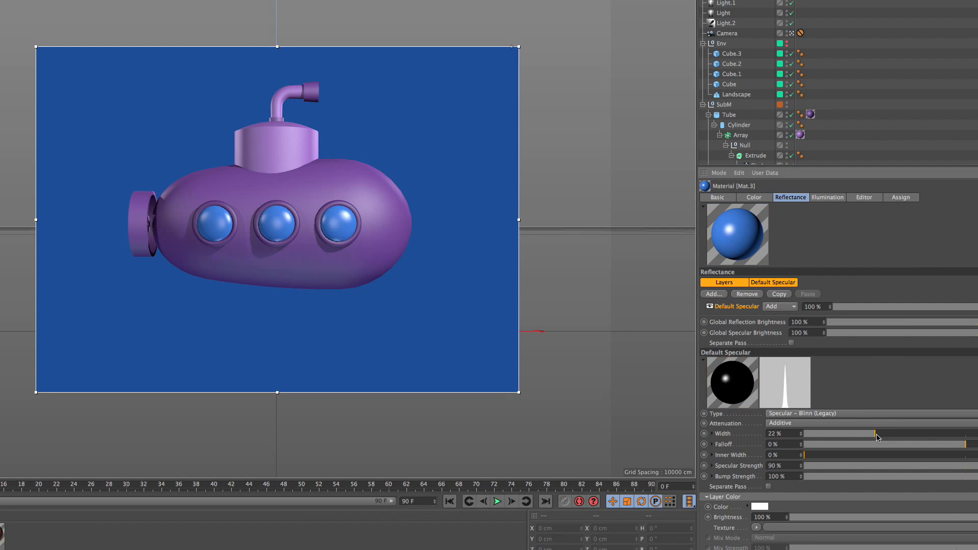
click(895, 434)
drag(895, 438, 892, 441)
- Reset the porthole material's specular width and strength to defaults, and set the strength to 87% and the width to 19%
right_click(801, 434)
right_click(801, 466)
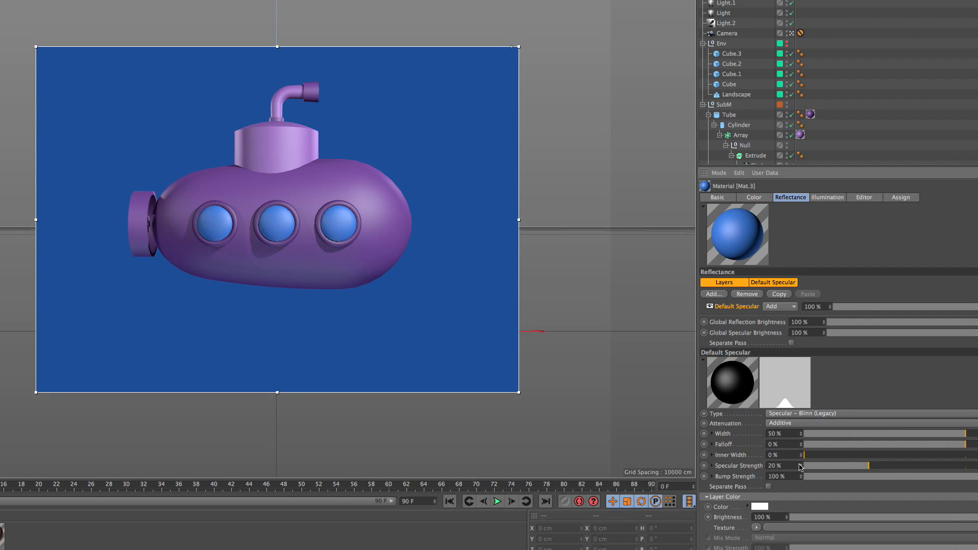
drag(868, 466, 975, 466)
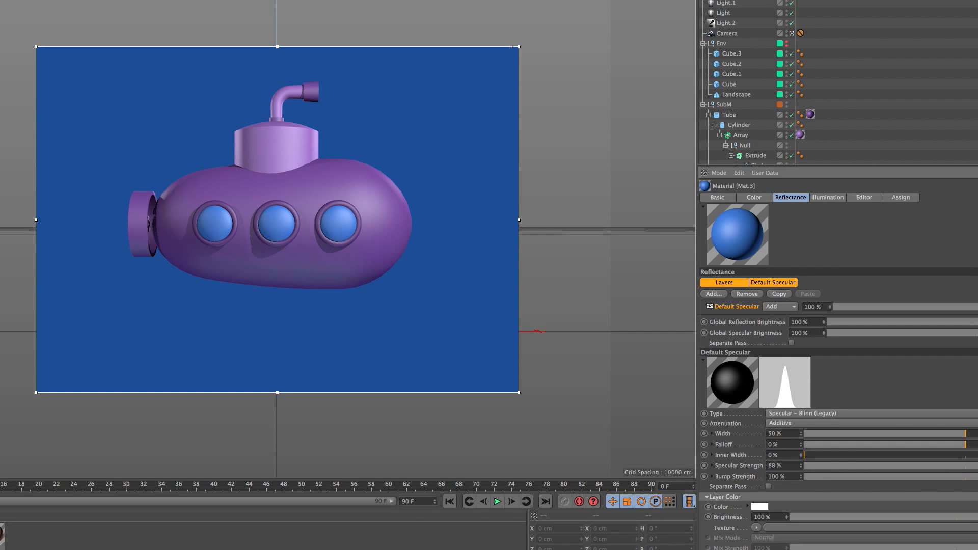
drag(937, 434, 875, 434)
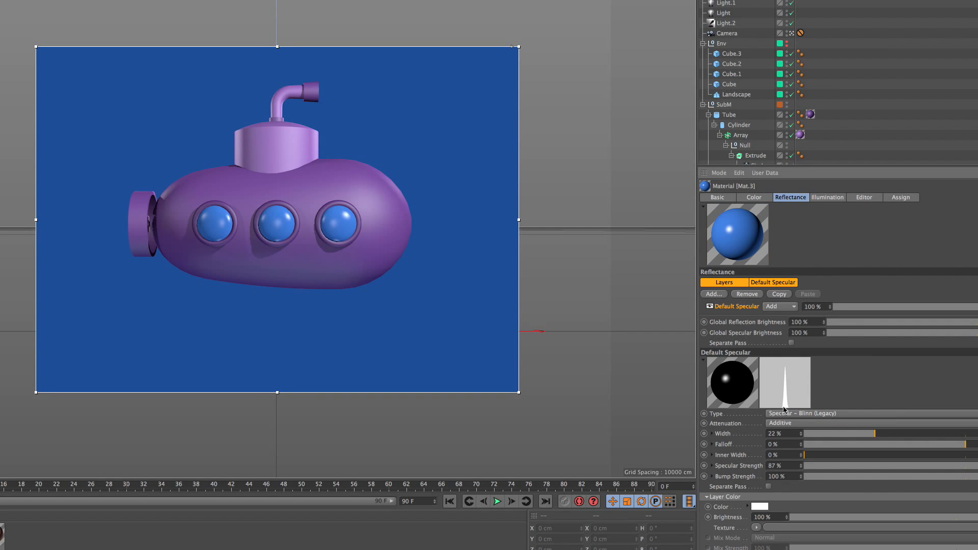
drag(887, 436, 974, 434)
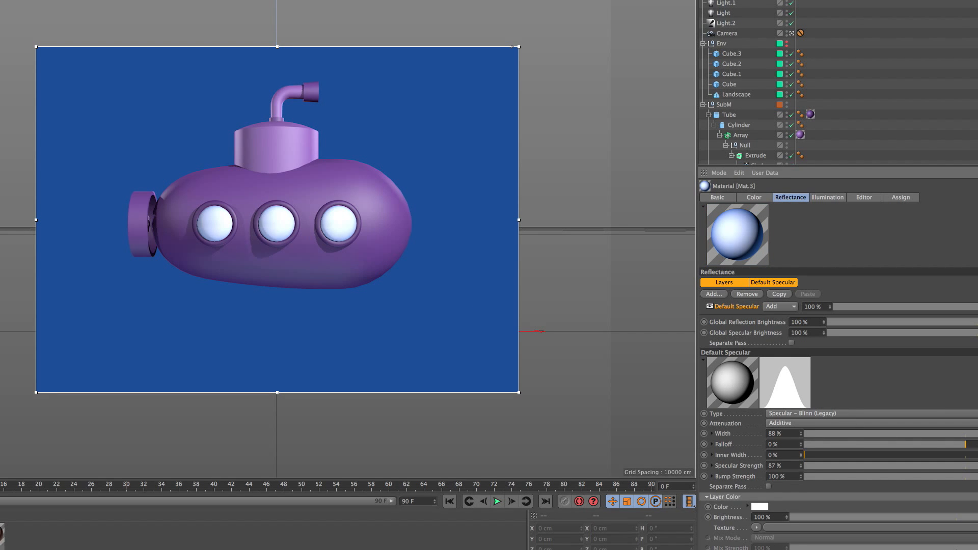
click(966, 435)
drag(954, 434, 868, 439)
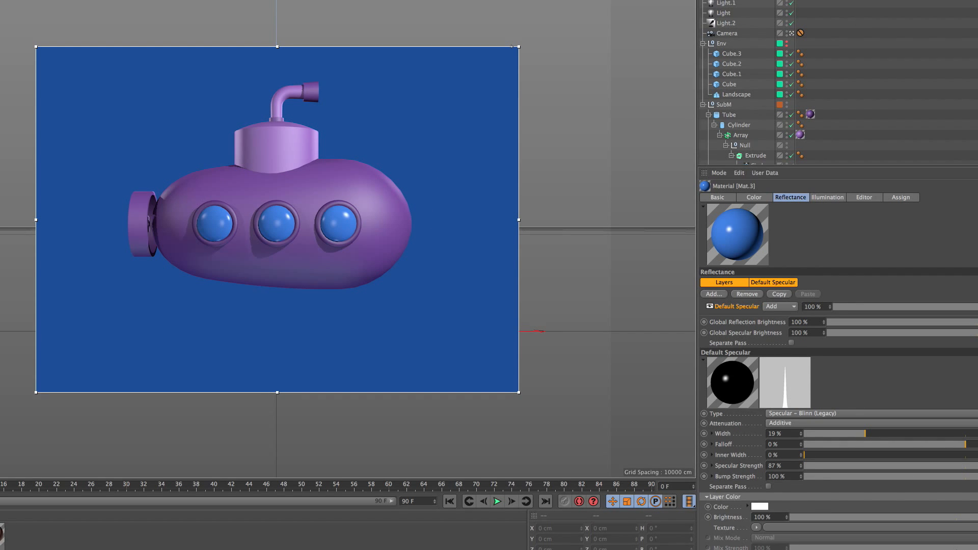
- Select both back lights and set their color to light blue, RGB 148, 231, 255
drag(754, 1, 725, 1)
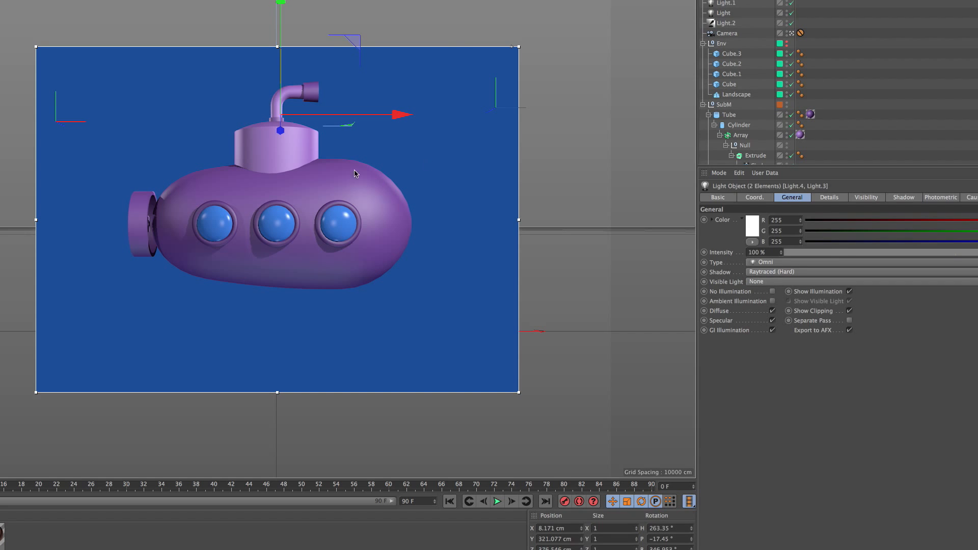
click(749, 230)
drag(777, 194, 785, 193)
drag(721, 201, 717, 199)
drag(779, 194, 772, 195)
click(766, 268)
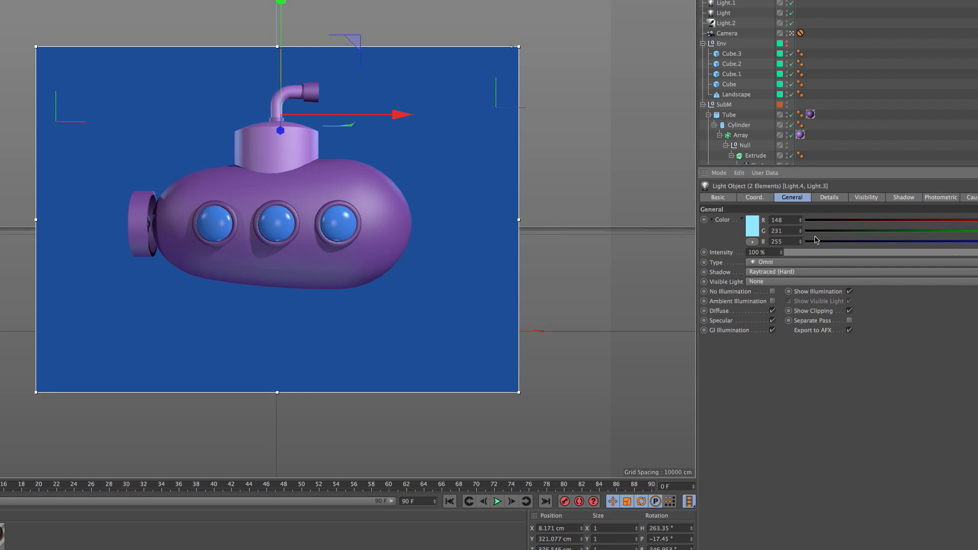
- Raise the intensity of both back lights to 193% and clear the selection
drag(784, 255, 786, 263)
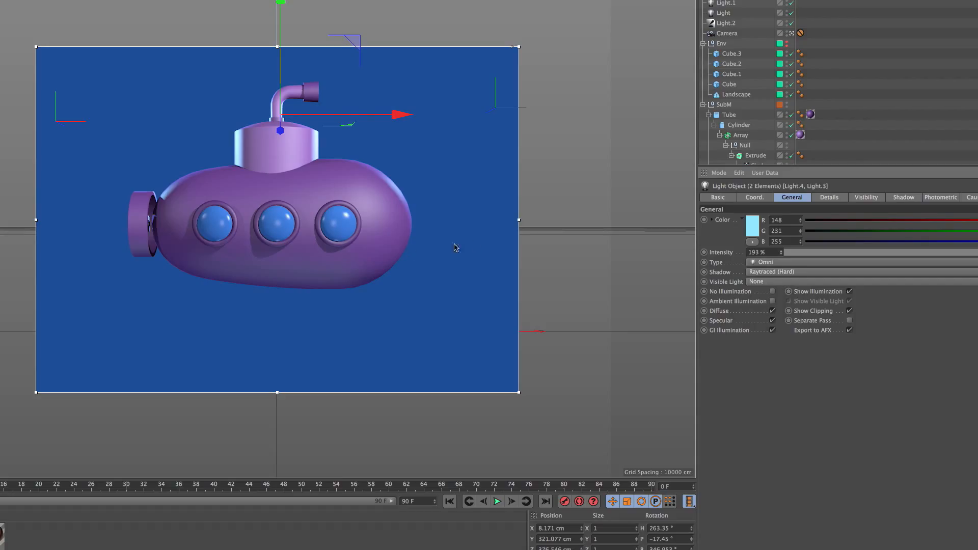
click(763, 252)
click(608, 199)
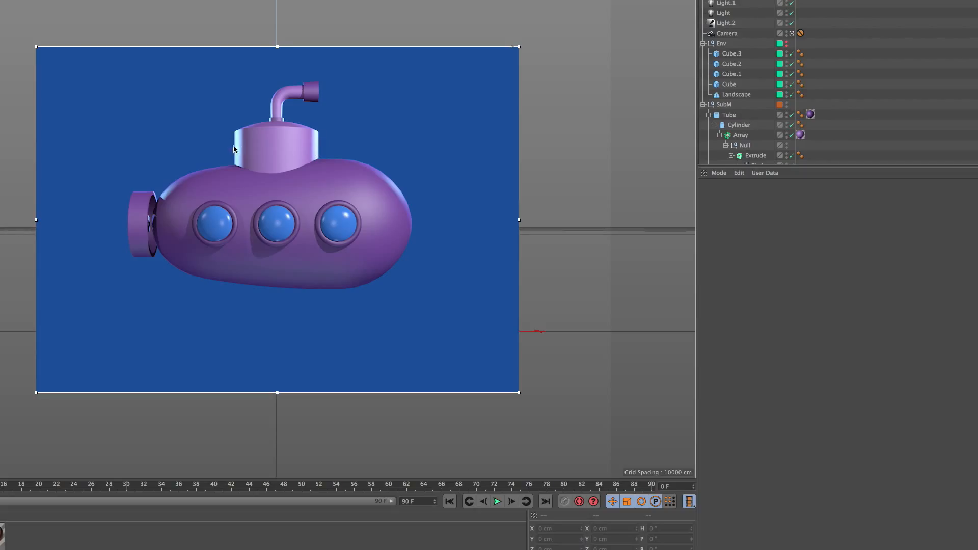
- Move Light.4 to about X 346 cm, Y 388 cm and Light.3 to about X -327 cm, Y 380 cm
click(726, 1)
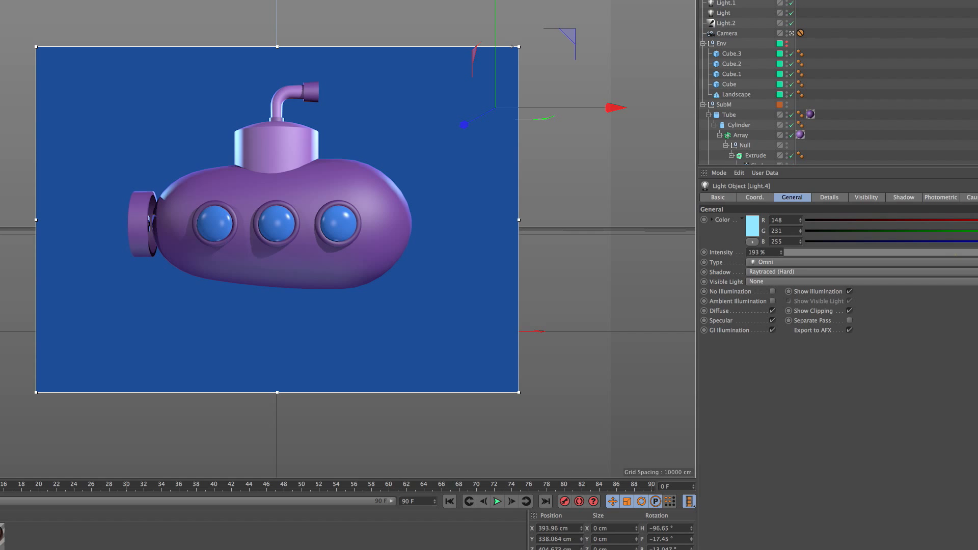
drag(568, 33, 544, 9)
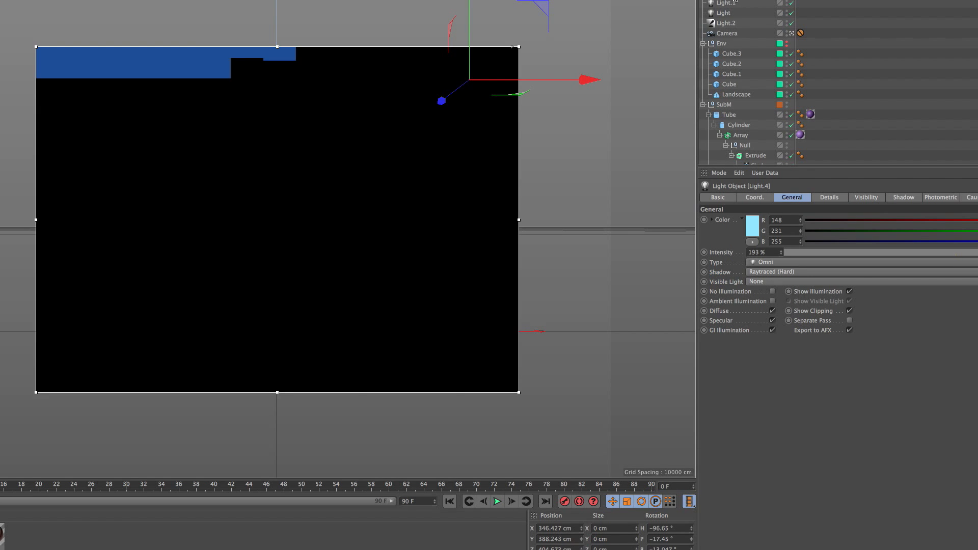
click(733, 0)
drag(132, 49, 162, 9)
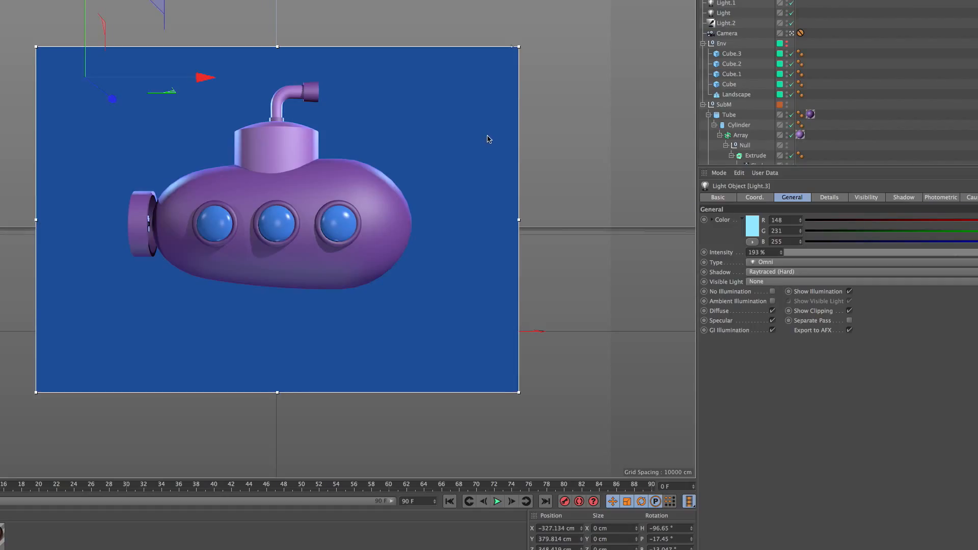
click(966, 47)
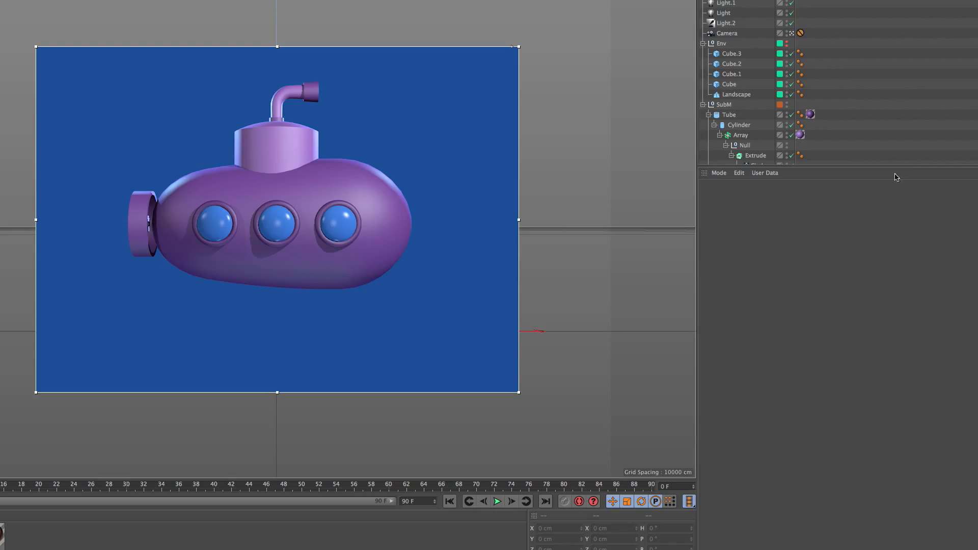
- Smooth the hull capsule with 48 rotation segments, 12 cap segments and 12 height segments
drag(900, 168, 897, 383)
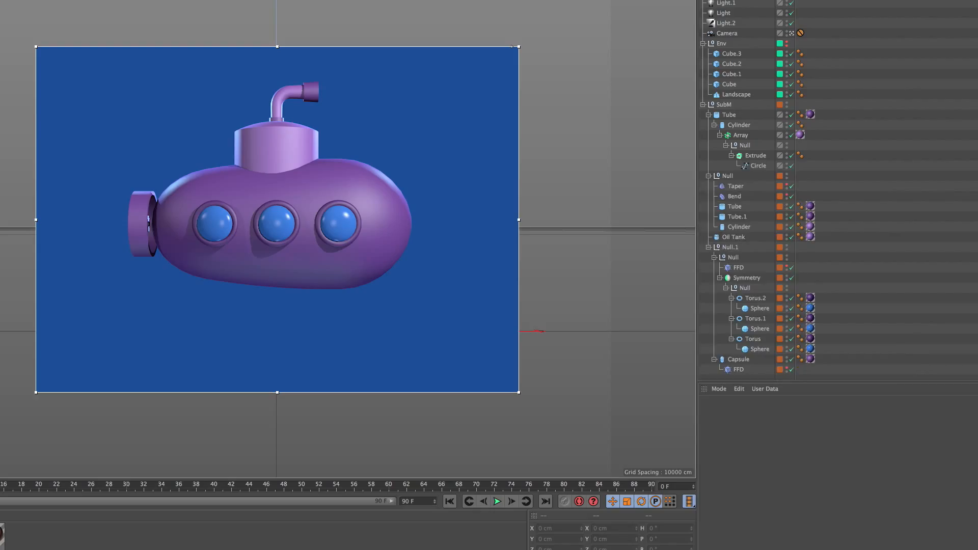
click(738, 359)
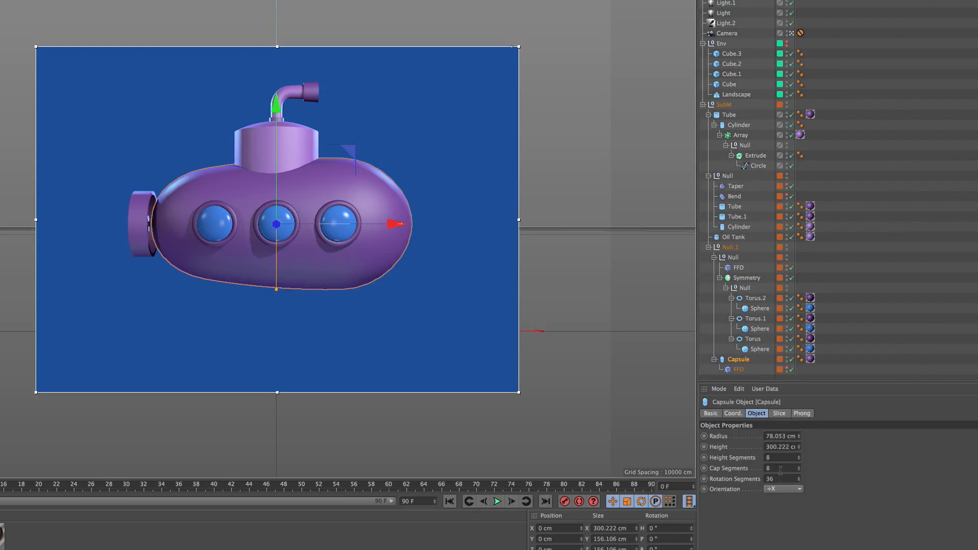
drag(780, 480, 756, 484)
text(4)
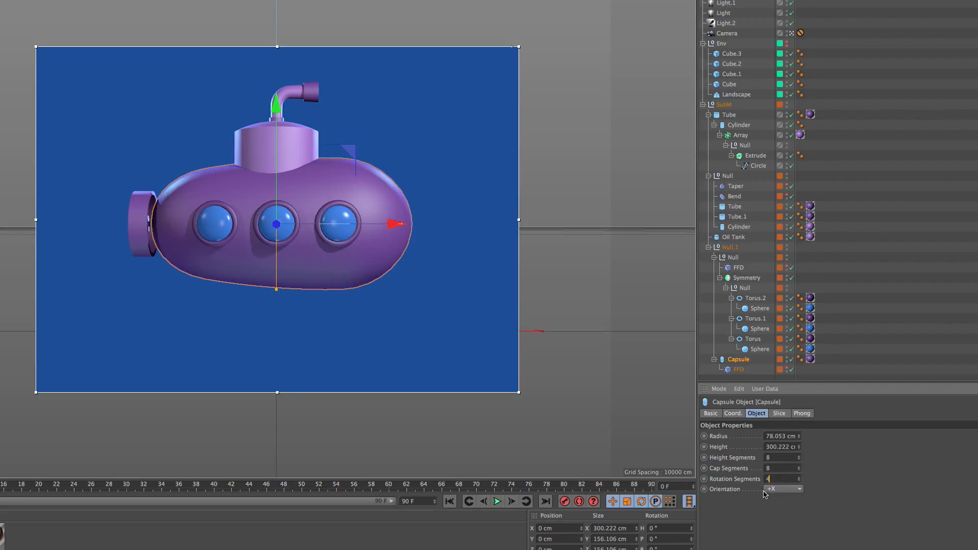
text(8)
text(12)
click(865, 313)
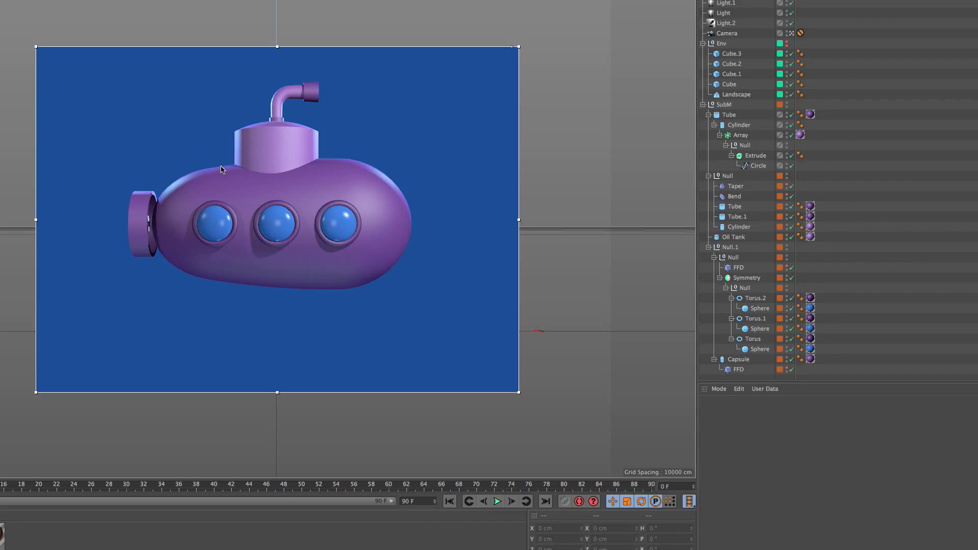
click(352, 183)
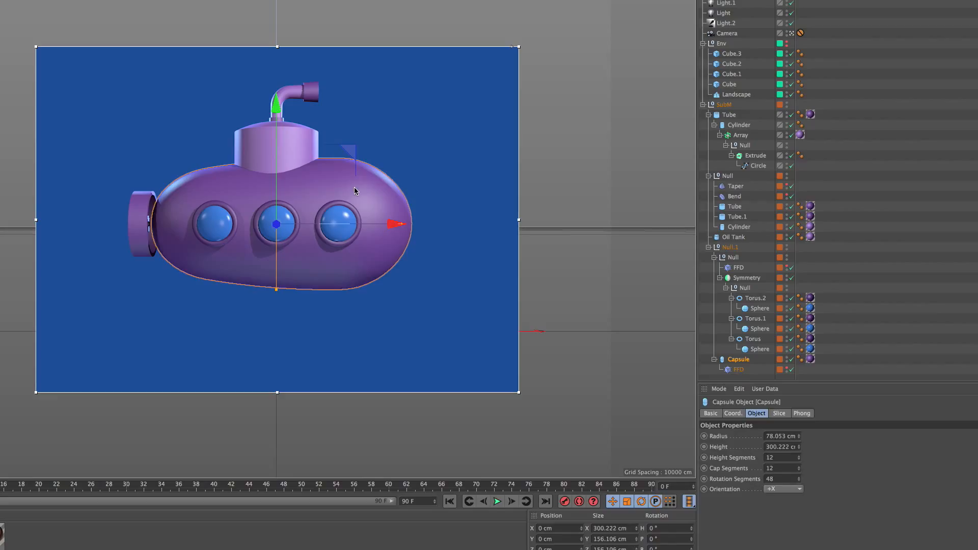
click(932, 318)
- Open the capsule's purple hull material and load a Fresnel shader as its color texture
drag(819, 382, 818, 414)
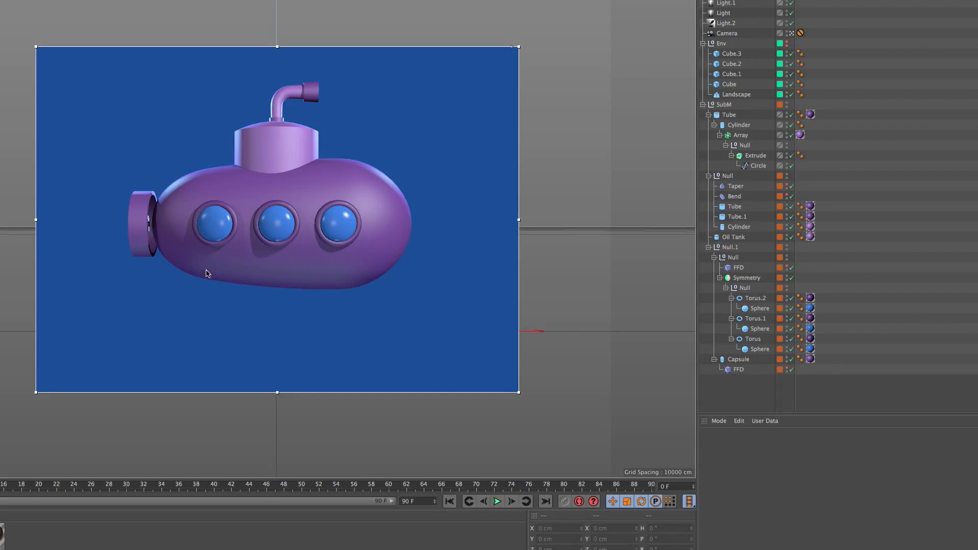
click(736, 361)
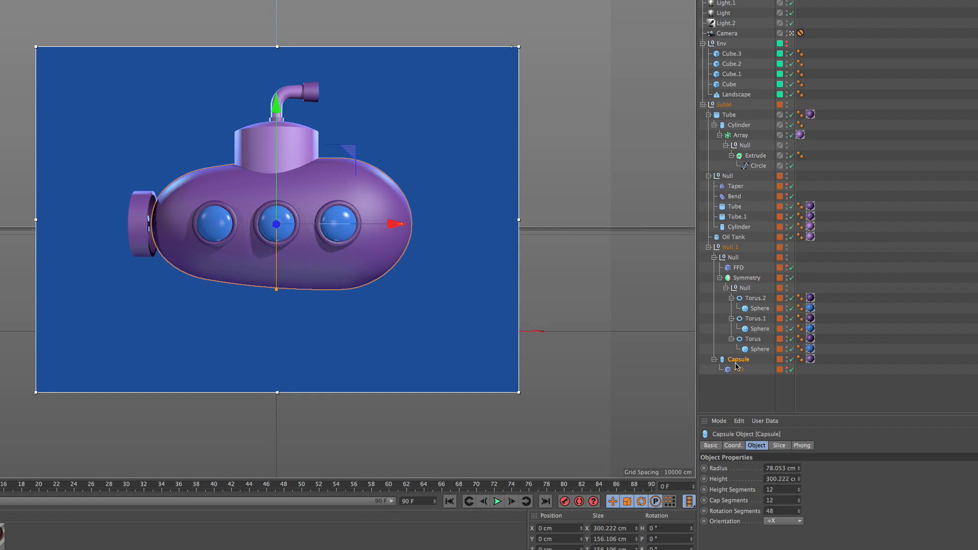
click(812, 361)
click(818, 363)
click(810, 360)
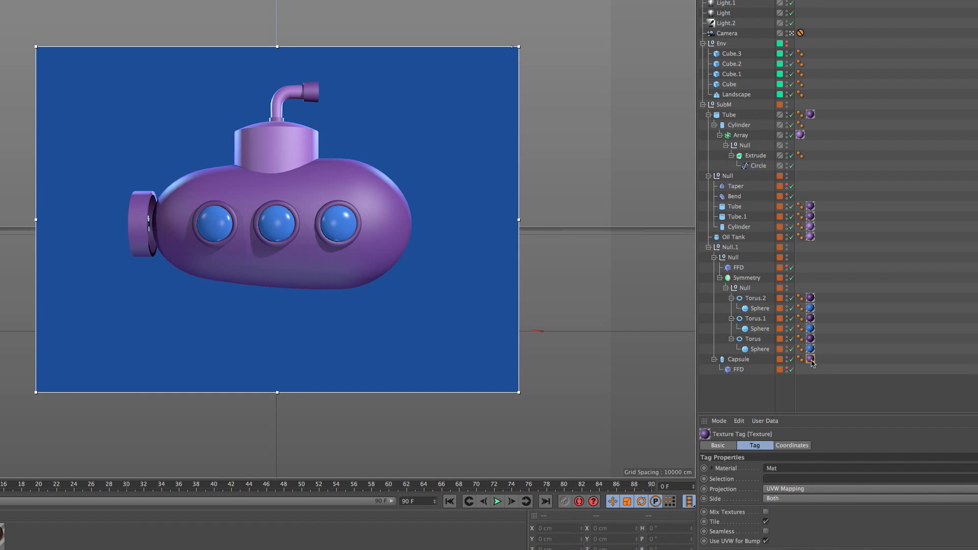
click(264, 537)
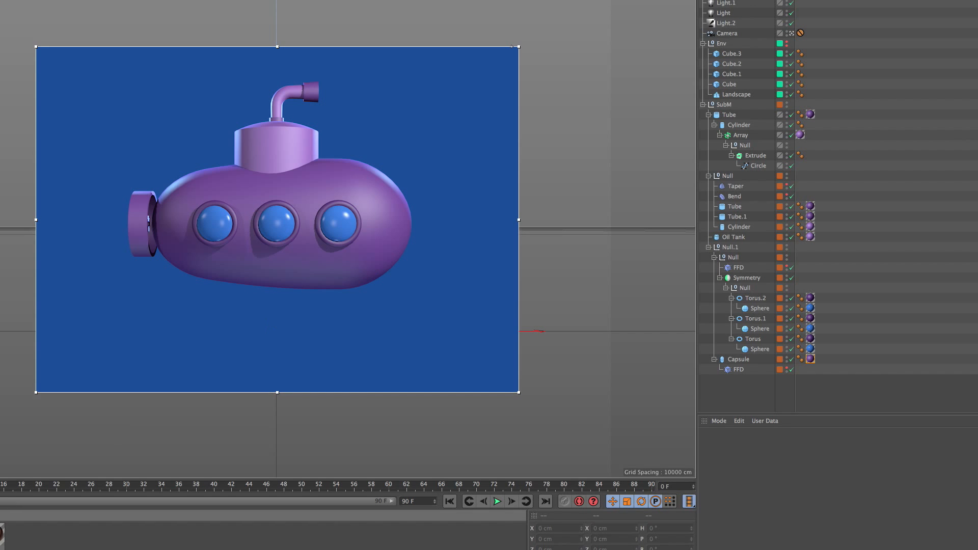
click(1, 534)
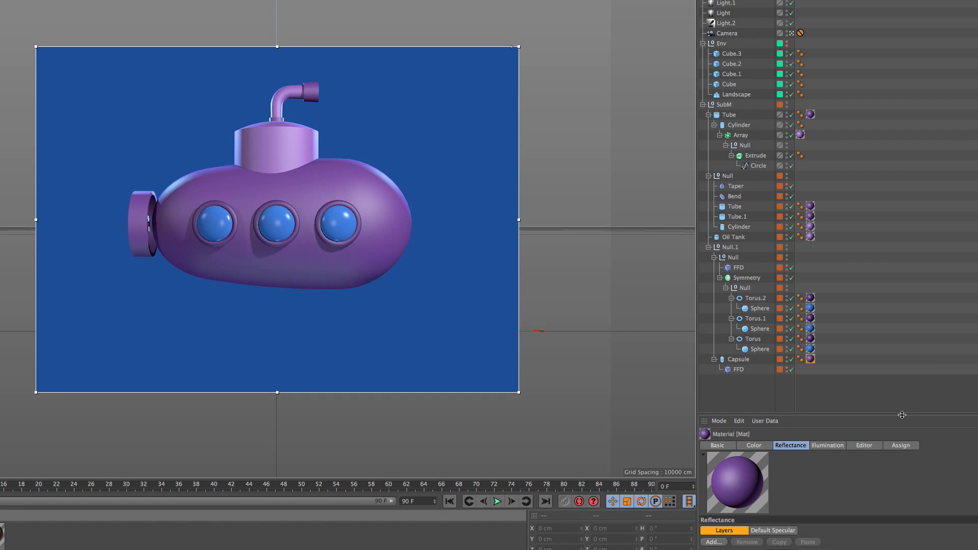
drag(904, 412, 848, 229)
click(756, 231)
click(756, 361)
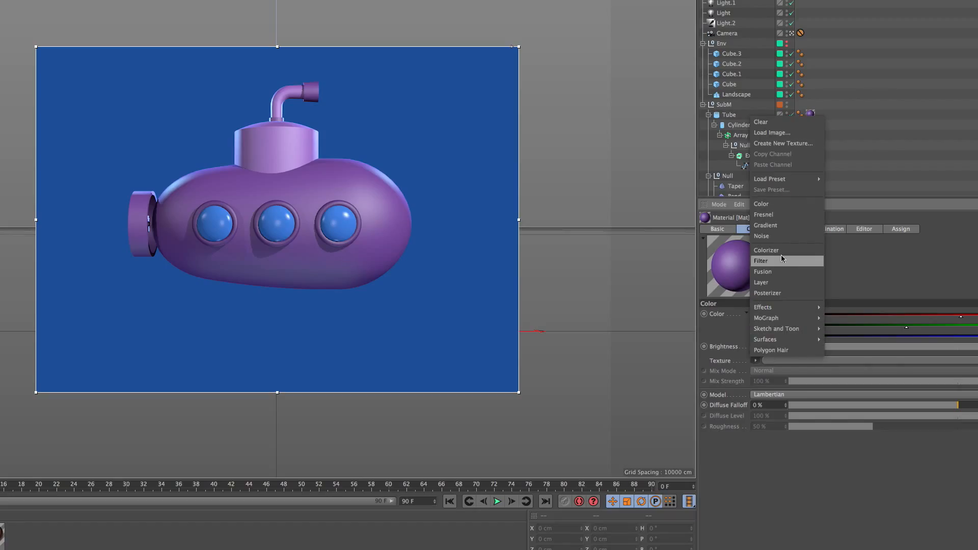
click(772, 216)
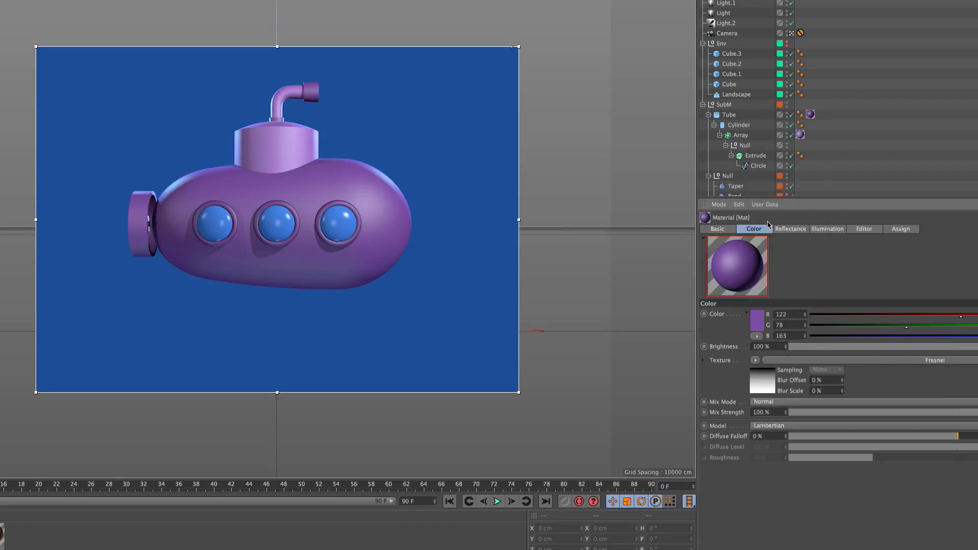
- Edit the Fresnel shader's gradient, moving the black knot toward the white end to leave a thin white rim
click(756, 372)
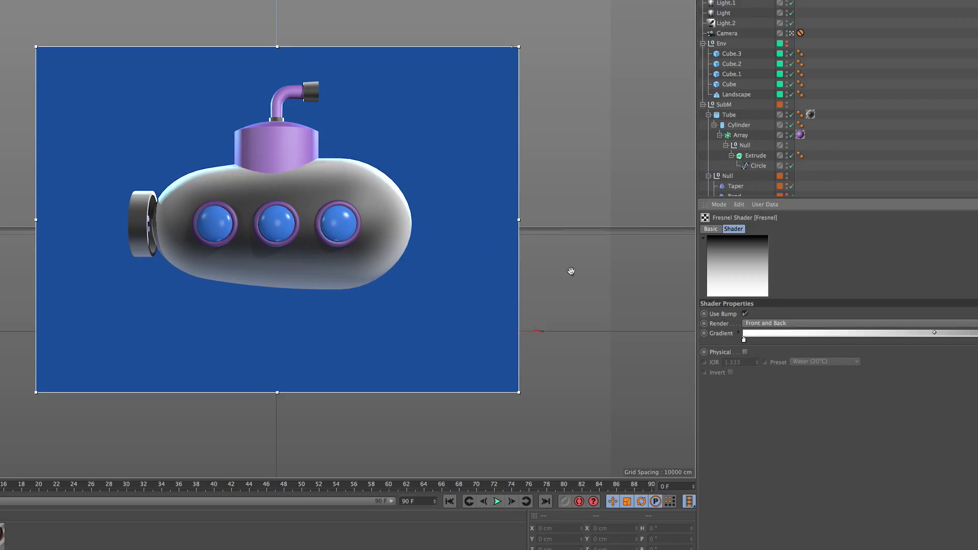
drag(744, 340, 977, 342)
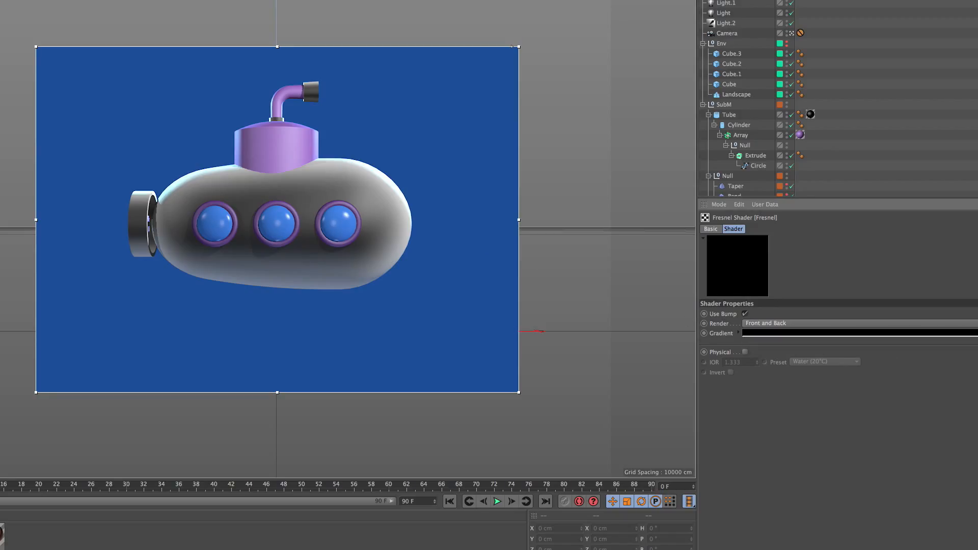
key(super+z)
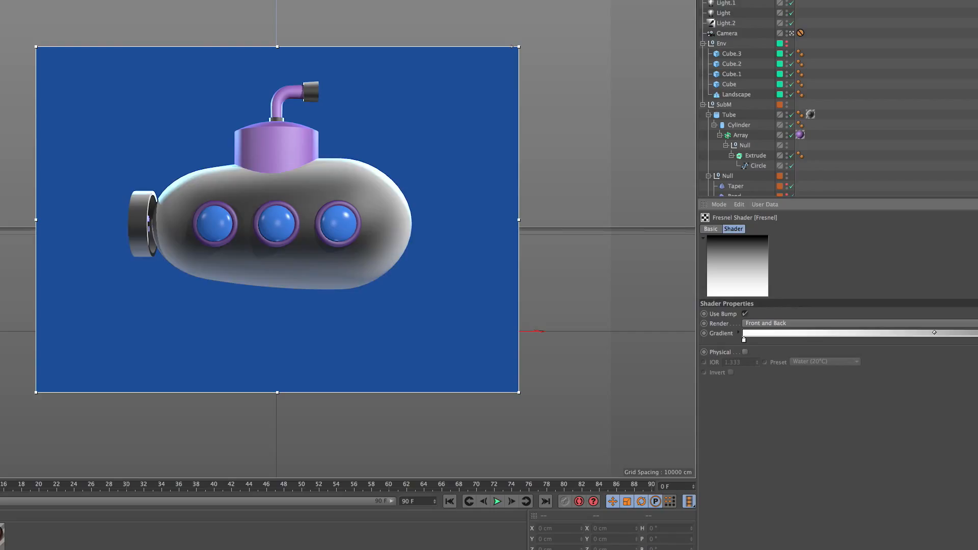
drag(977, 340, 854, 341)
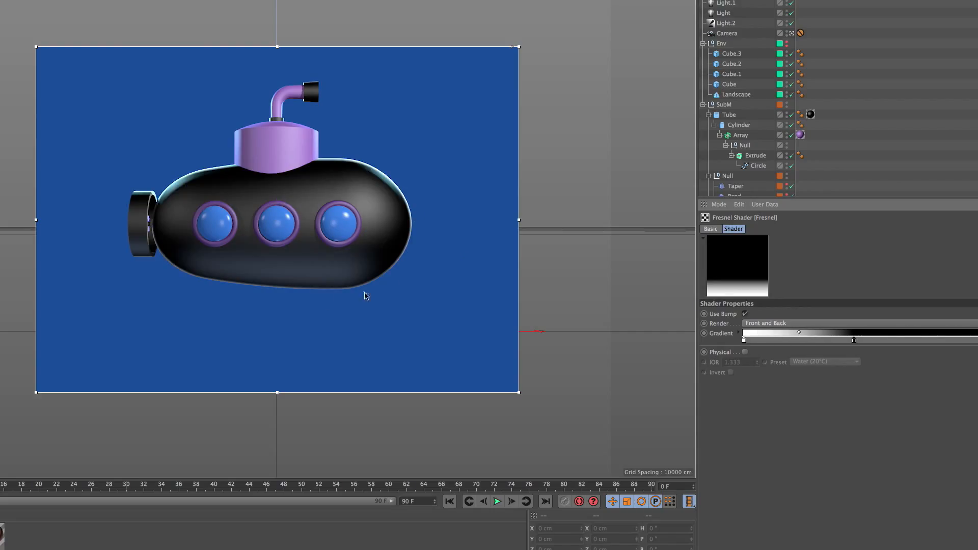
- Widen the Fresnel gradient's white-to-black falloff with its midpoint nearer white, and blend the texture in Add mode at 100% mix strength
drag(857, 342, 925, 402)
drag(854, 340, 920, 340)
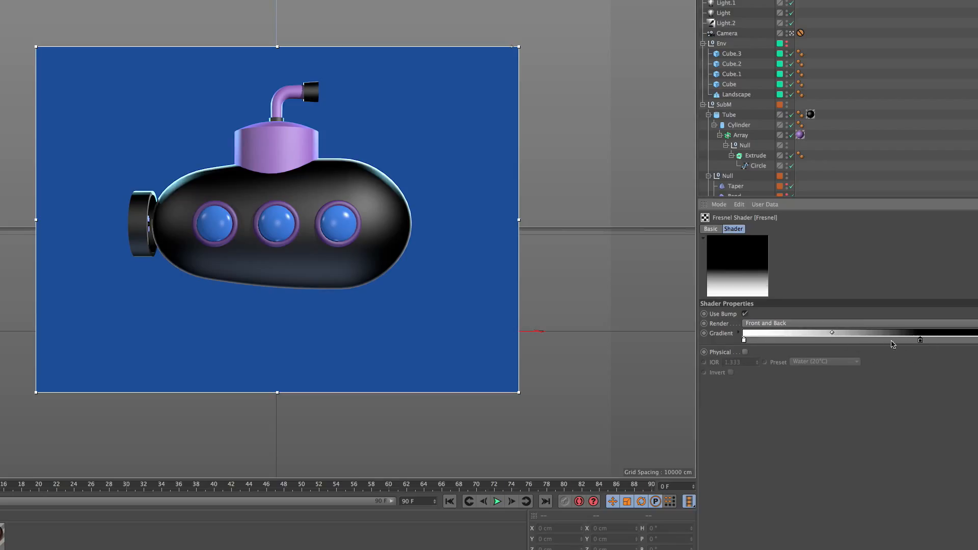
drag(832, 333, 816, 332)
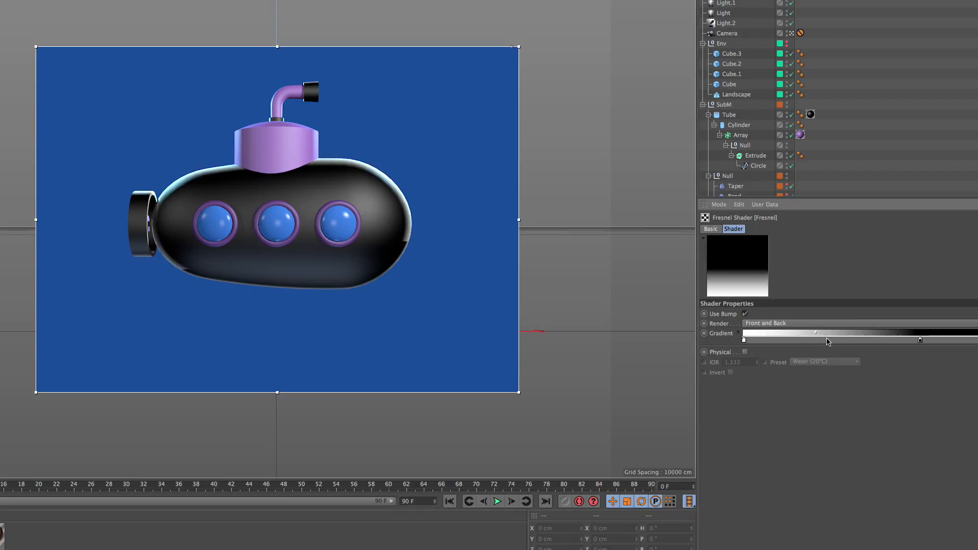
click(810, 114)
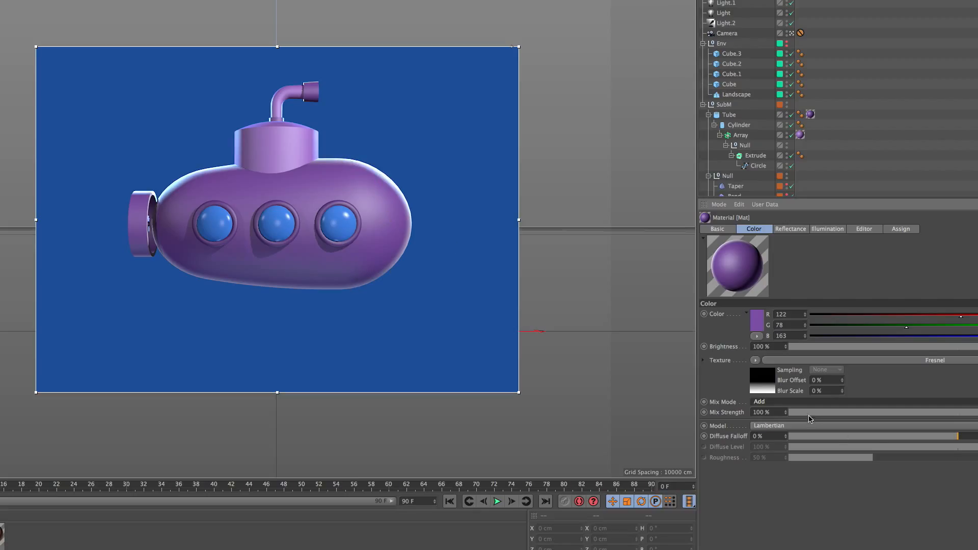
drag(804, 413, 977, 412)
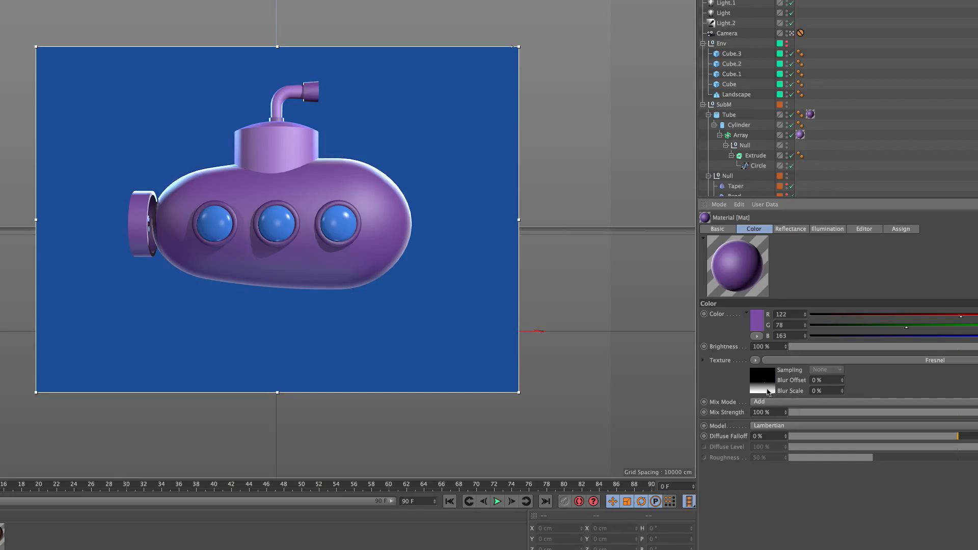
- Refine the Fresnel gradient by shifting its black knot and midpoint slightly toward the white end
click(764, 390)
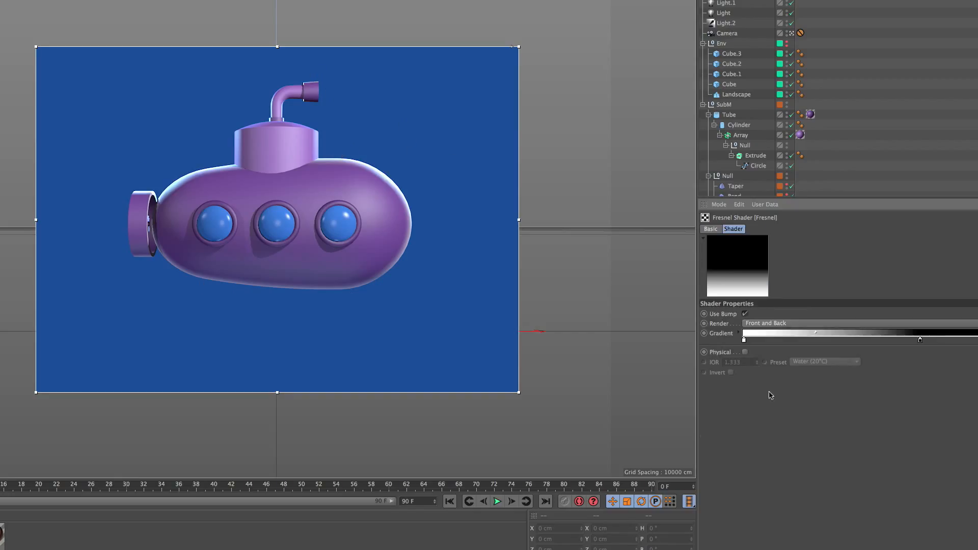
drag(816, 340, 812, 399)
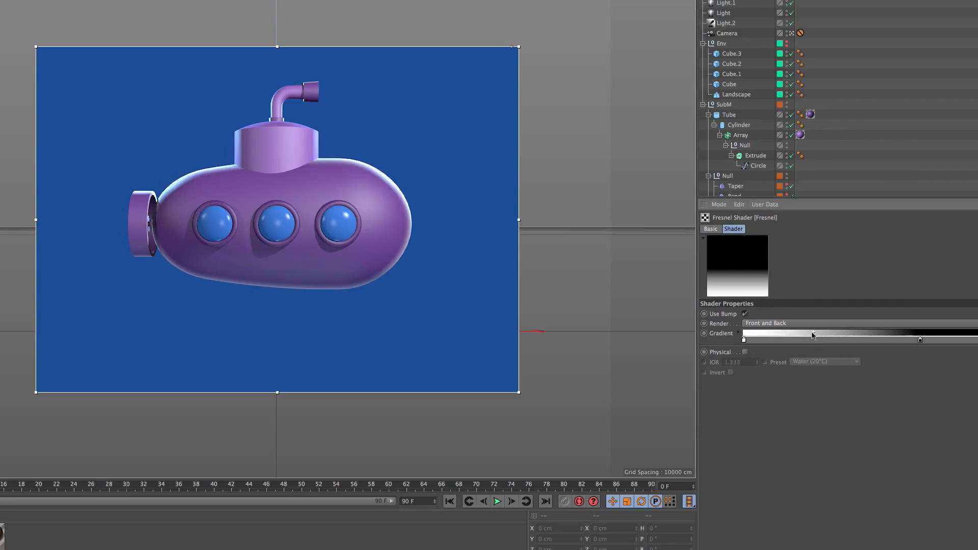
drag(920, 340, 904, 340)
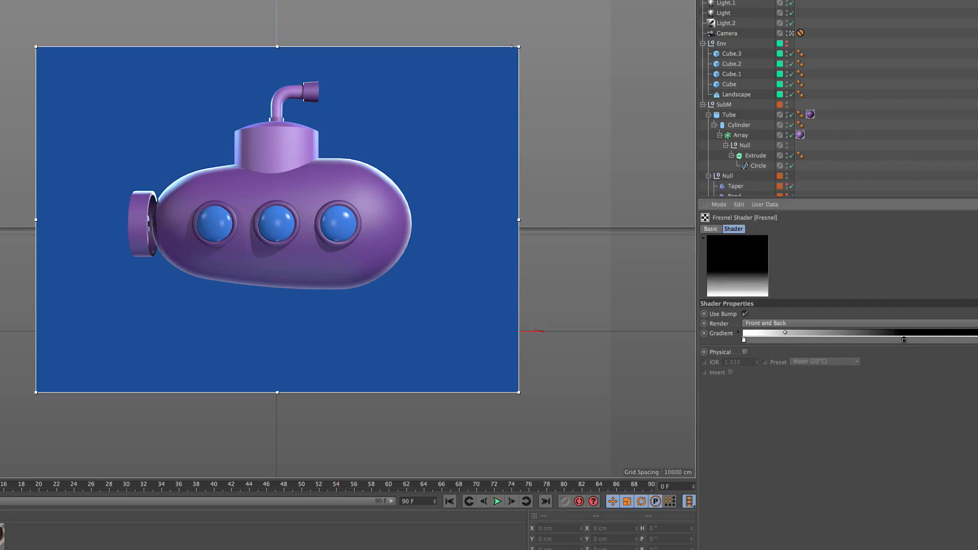
- Set the color texture's mix mode to Normal and wrap the Fresnel in a Layer shader
click(779, 402)
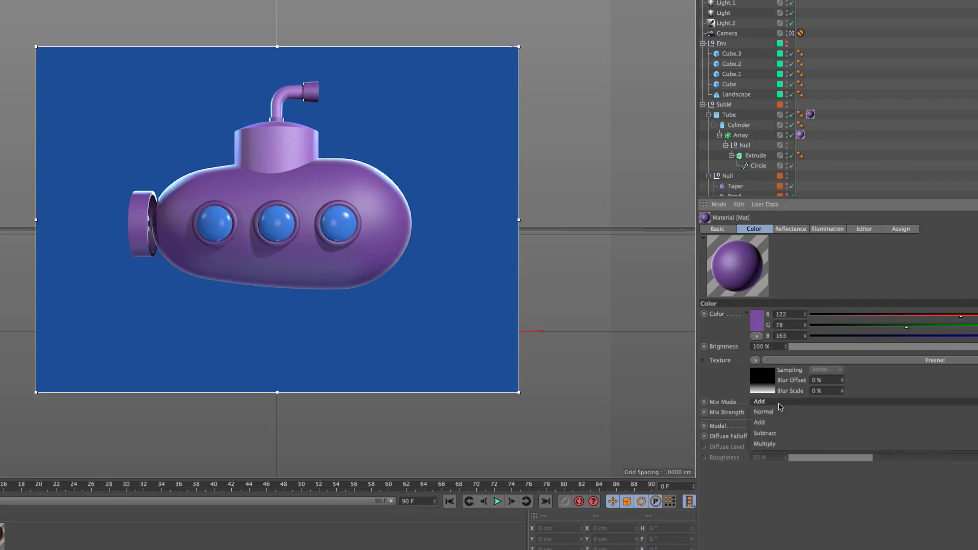
click(774, 414)
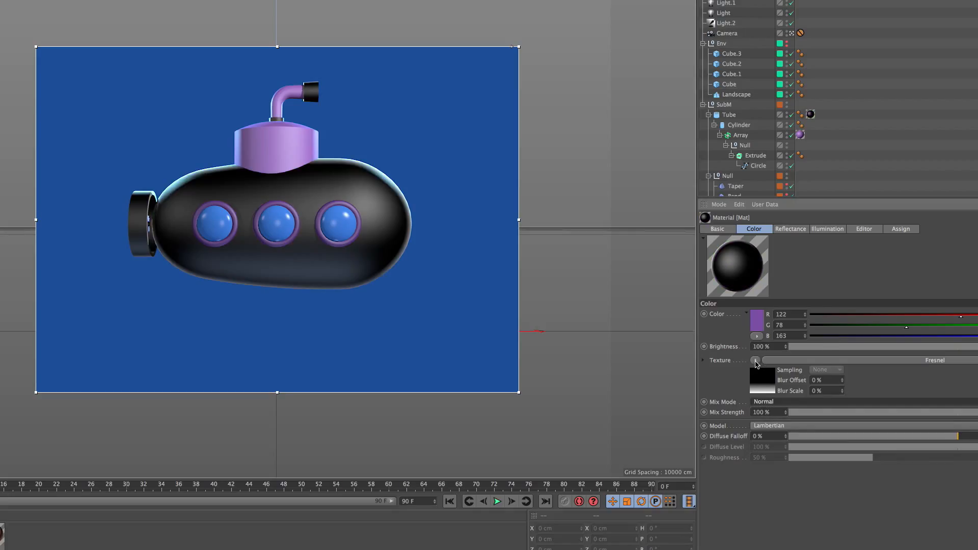
click(756, 361)
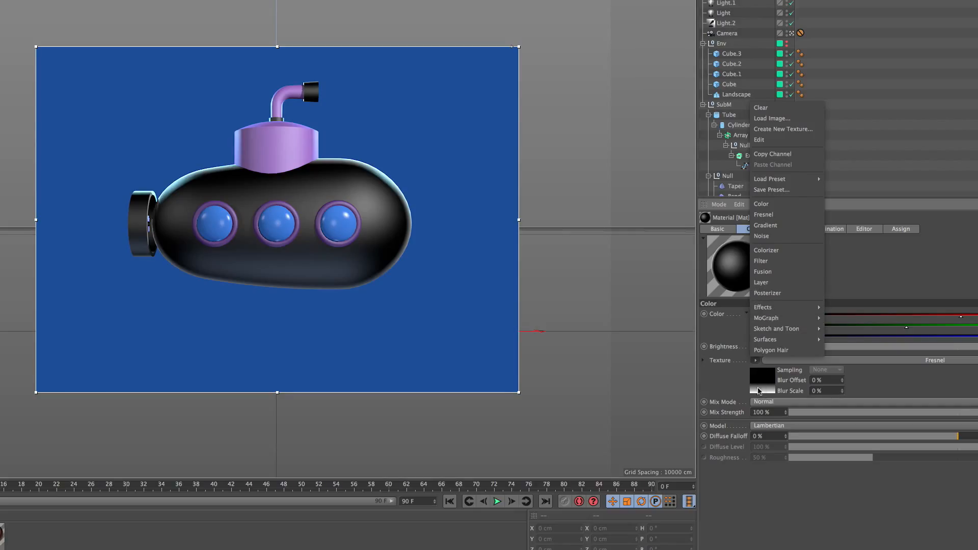
click(764, 283)
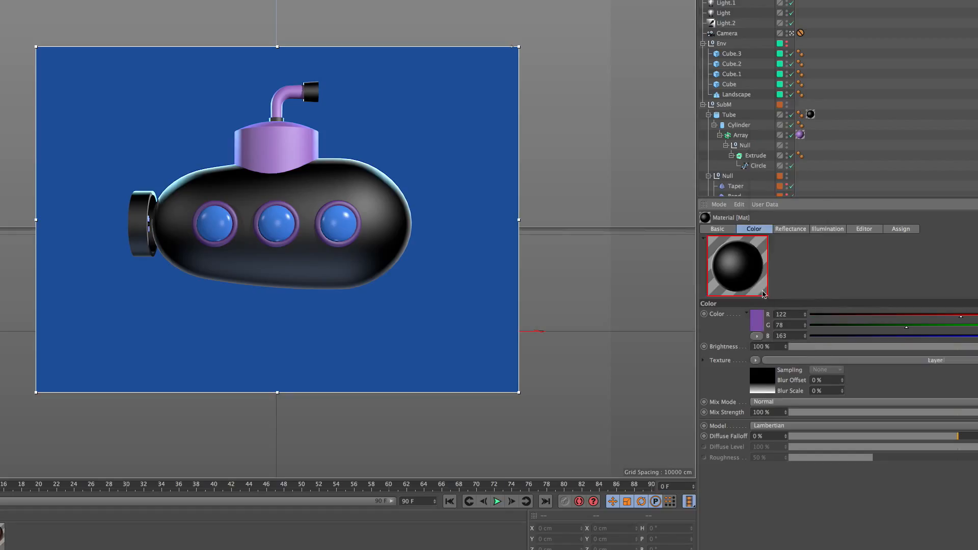
click(764, 381)
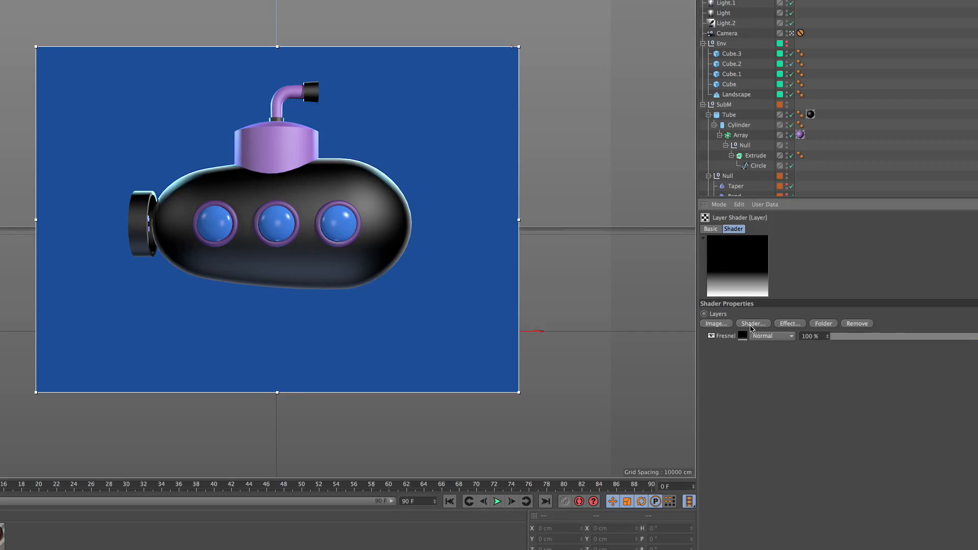
- Add a second Fresnel shader as a new layer in the hull material's Layer shader
click(750, 324)
click(782, 360)
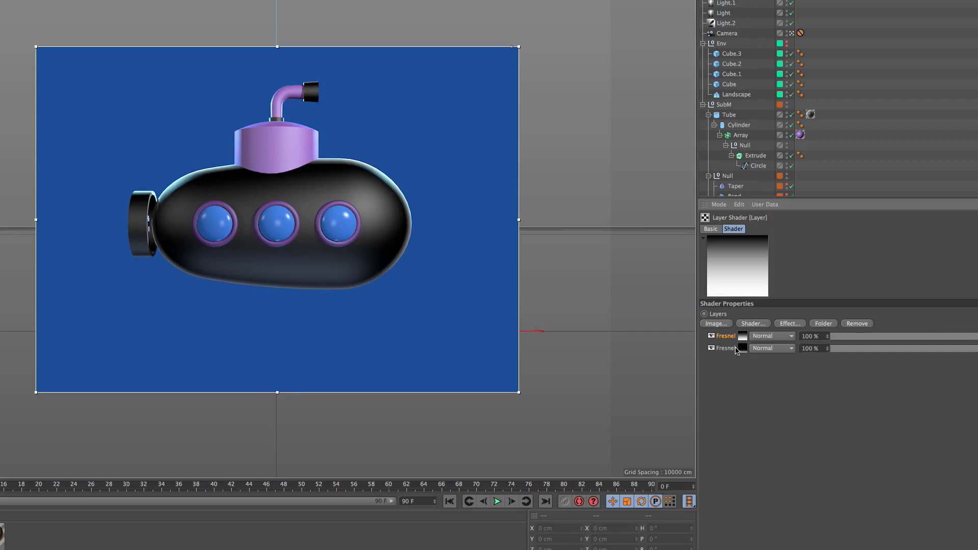
click(745, 338)
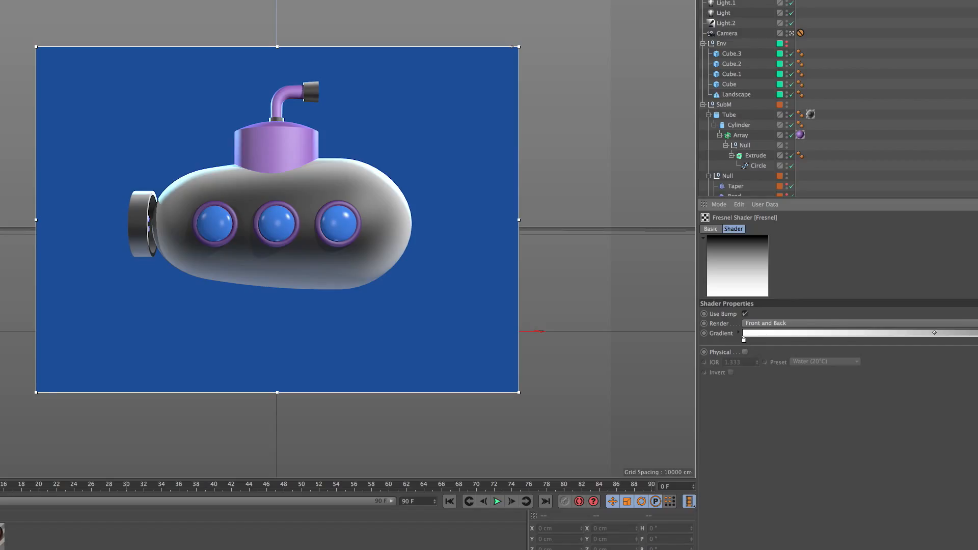
click(977, 204)
click(977, 204)
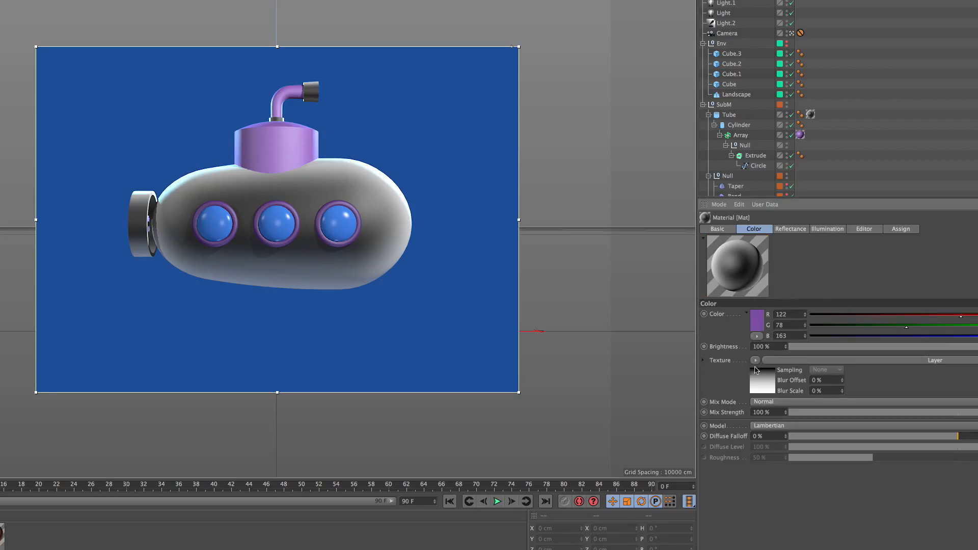
click(762, 386)
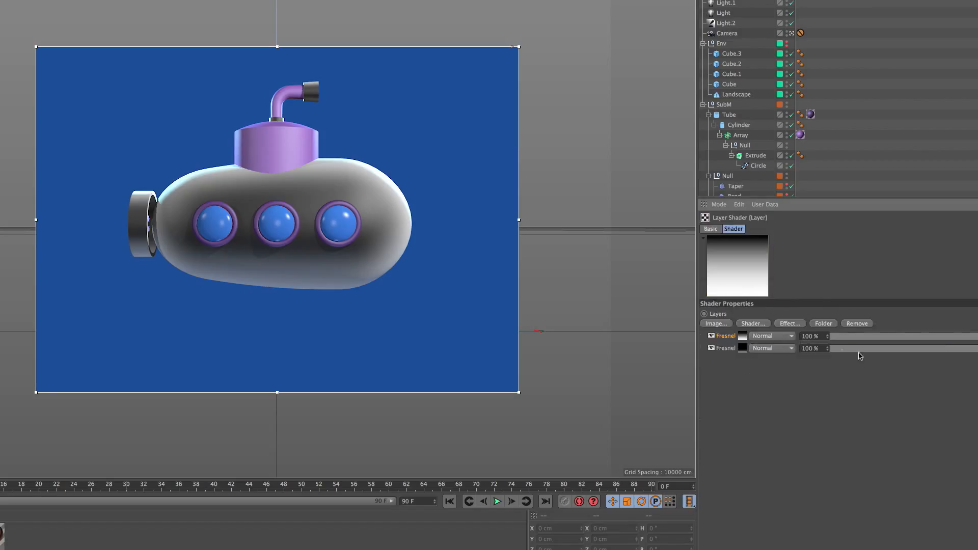
- Recolor the black knot of the new Fresnel's gradient to purple, RGB 117, 36, 170
click(742, 348)
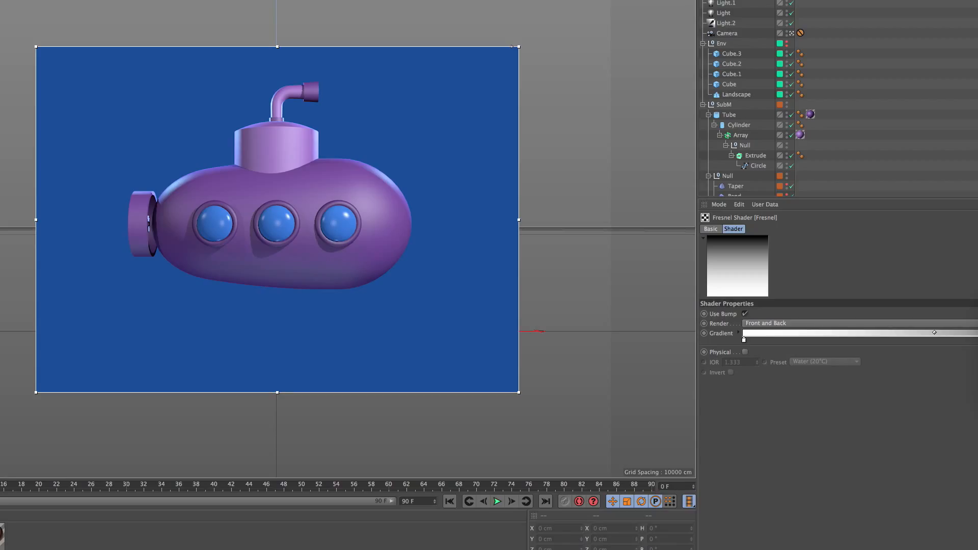
drag(977, 326, 832, 424)
click(845, 436)
click(850, 437)
click(786, 456)
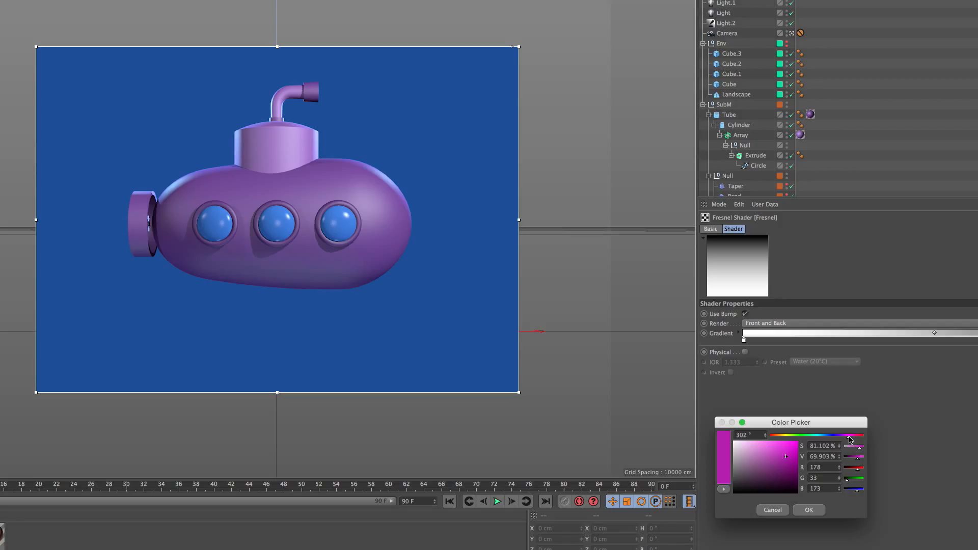
click(861, 447)
click(856, 457)
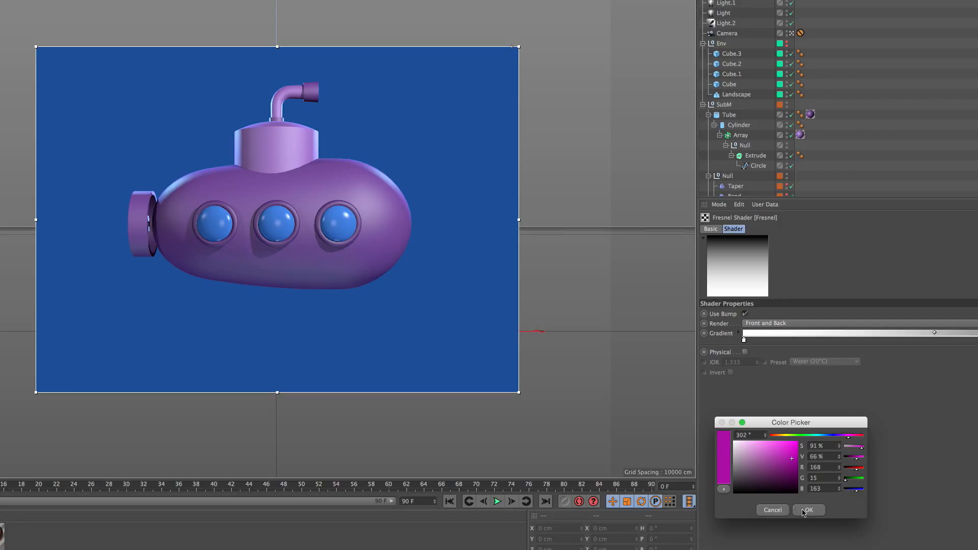
click(844, 436)
click(841, 437)
drag(780, 464, 784, 458)
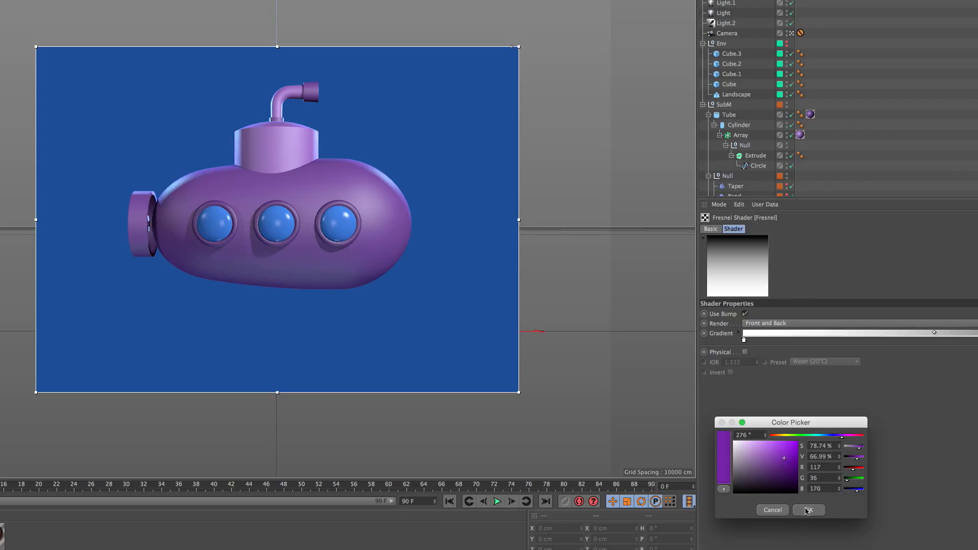
click(808, 510)
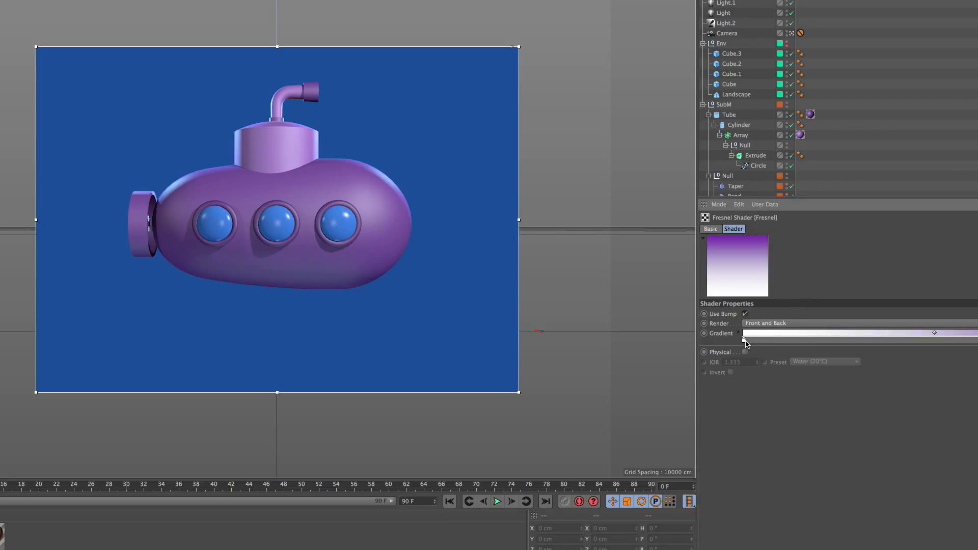
- Replace the gradient's white knot with a copy of the purple knot, recolored to a lighter purple
drag(744, 341, 747, 365)
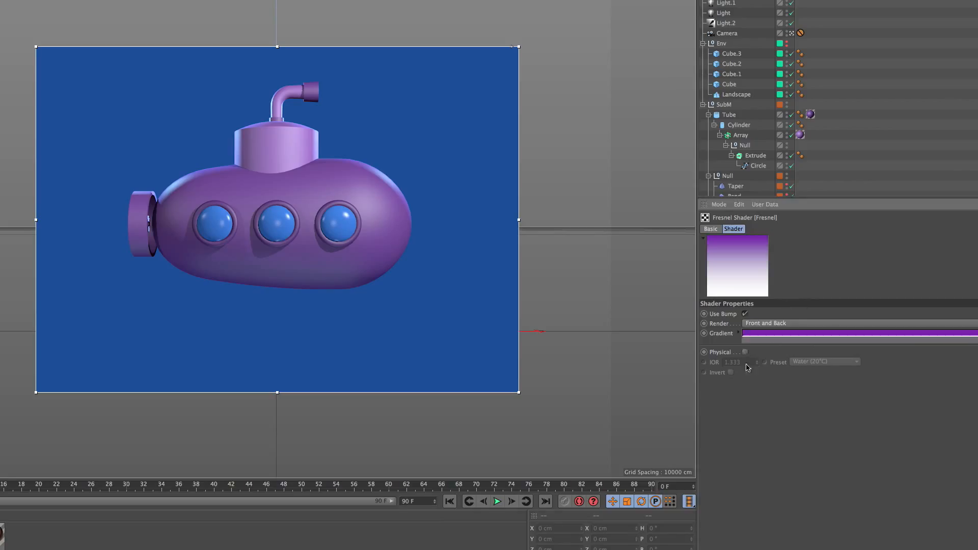
drag(828, 340, 739, 342)
double_click(744, 341)
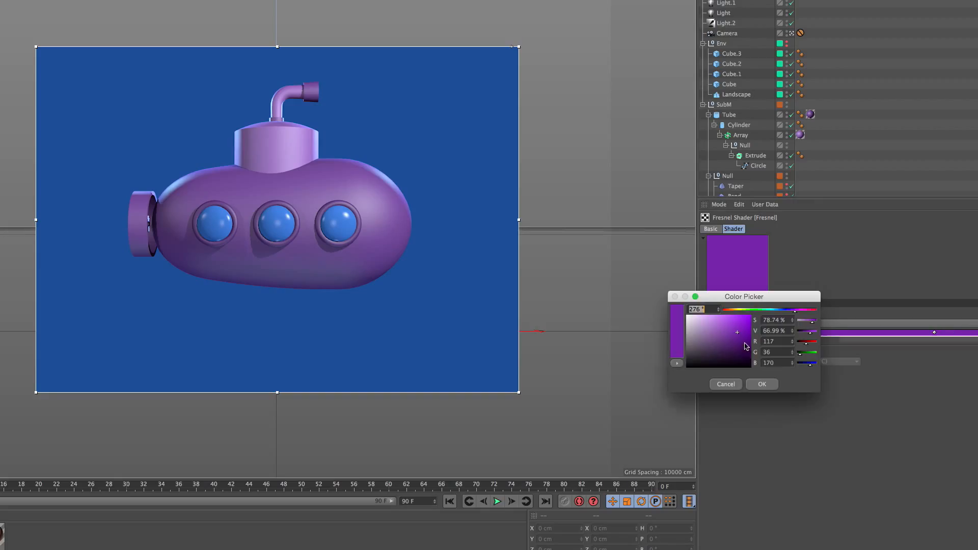
click(721, 326)
click(767, 385)
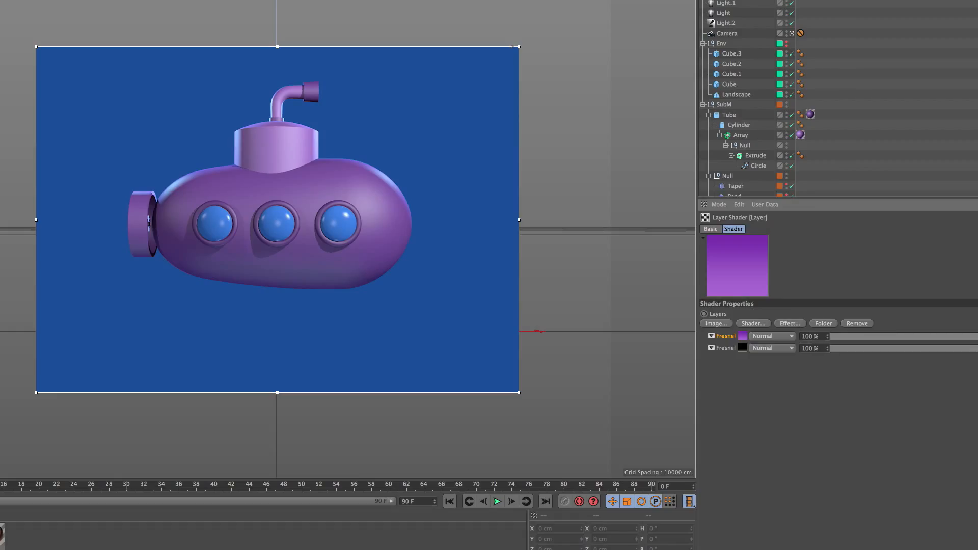
- Set the texture's mix strength to 100% and reverse the purple Fresnel gradient, with dark purple at the start and light purple at the far end
drag(947, 413, 977, 413)
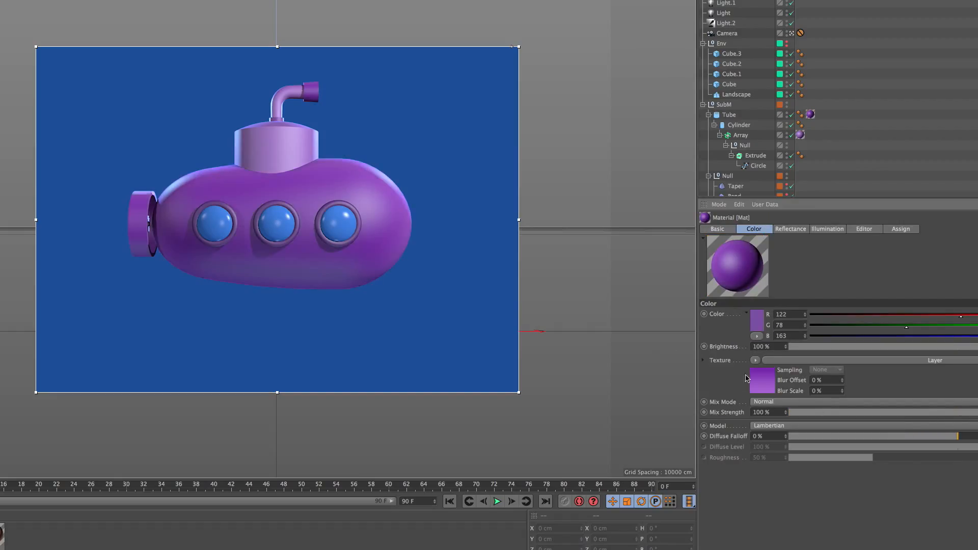
click(765, 387)
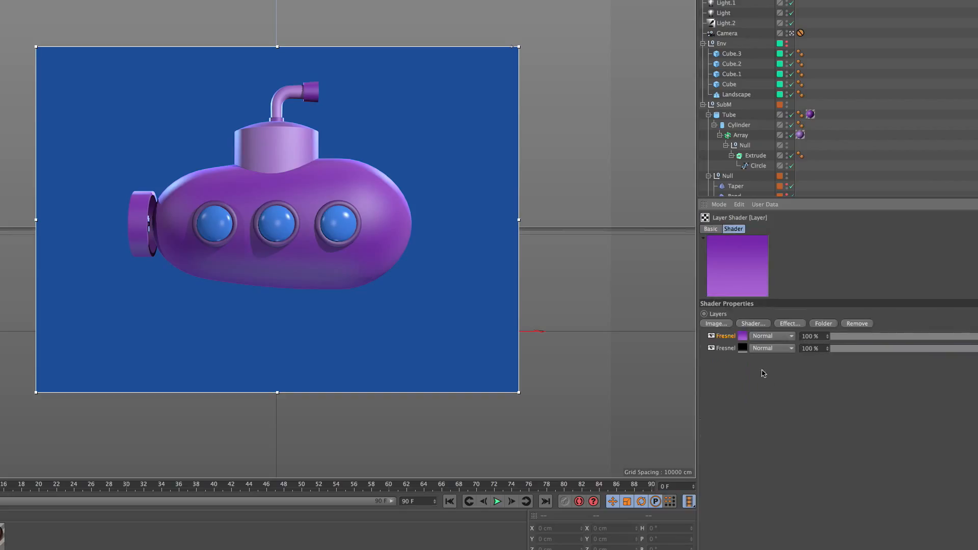
click(748, 343)
mouse_move(745, 342)
mouse_down()
mouse_move(920, 340)
mouse_move(740, 340)
mouse_up()
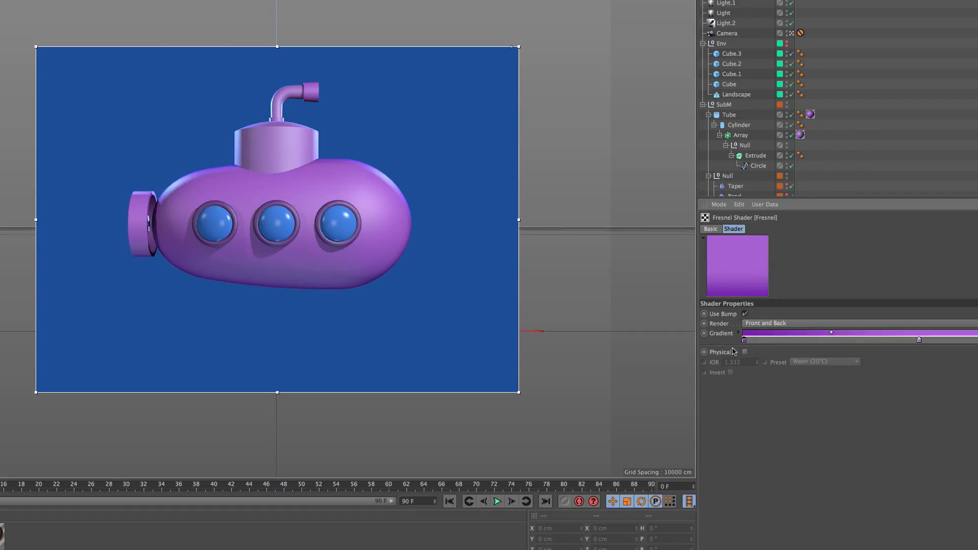
drag(919, 340, 977, 340)
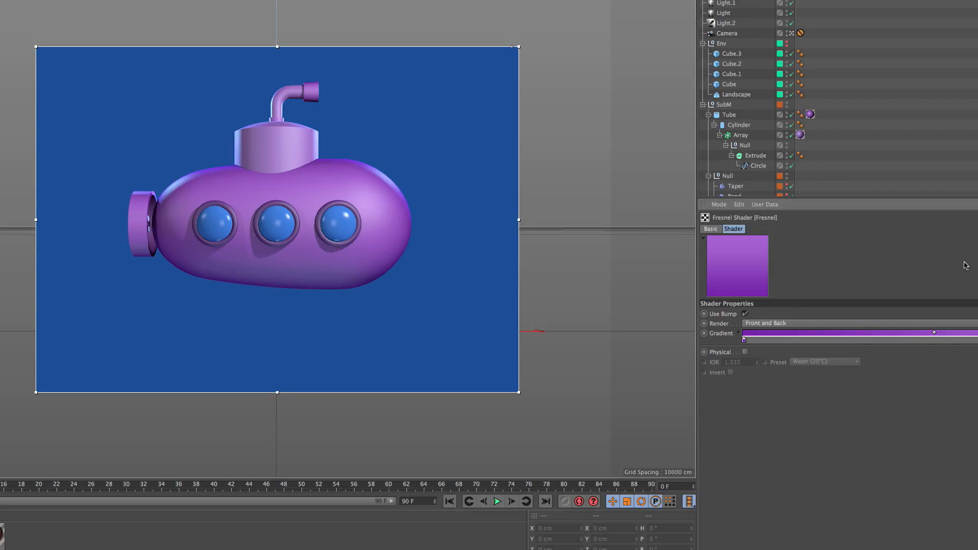
- Move the purple Fresnel layer below the black-and-white one and blend the upper layer with Add at 36%
click(977, 205)
drag(735, 340, 733, 357)
click(772, 336)
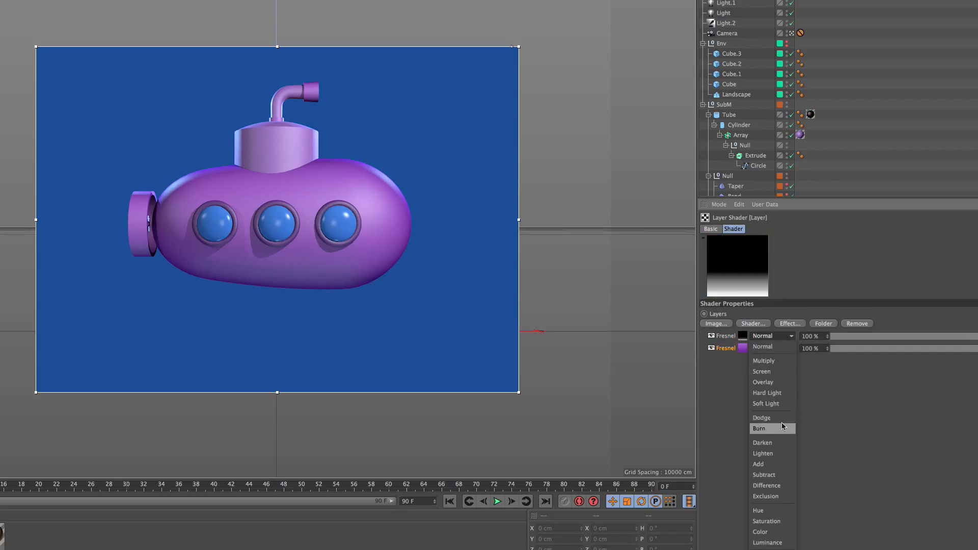
click(768, 465)
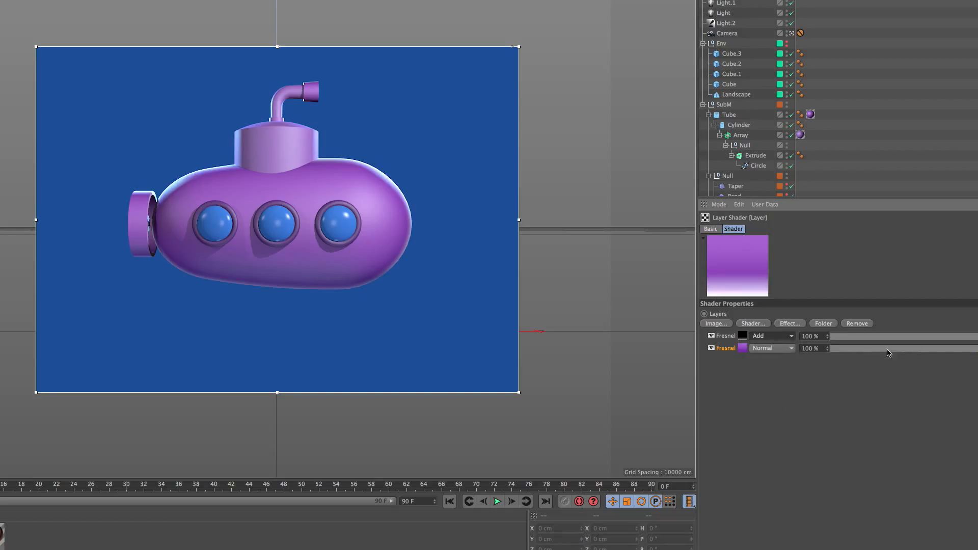
click(976, 338)
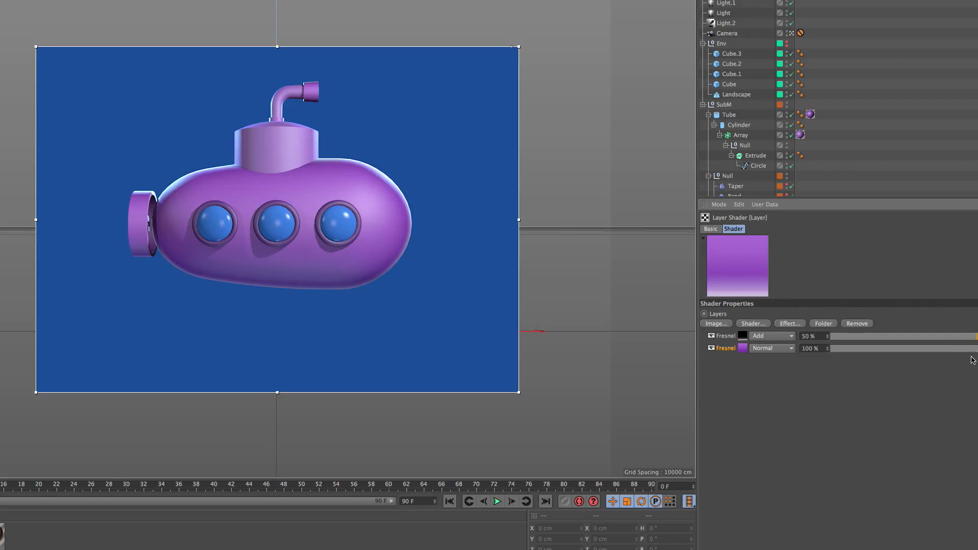
drag(949, 341, 938, 343)
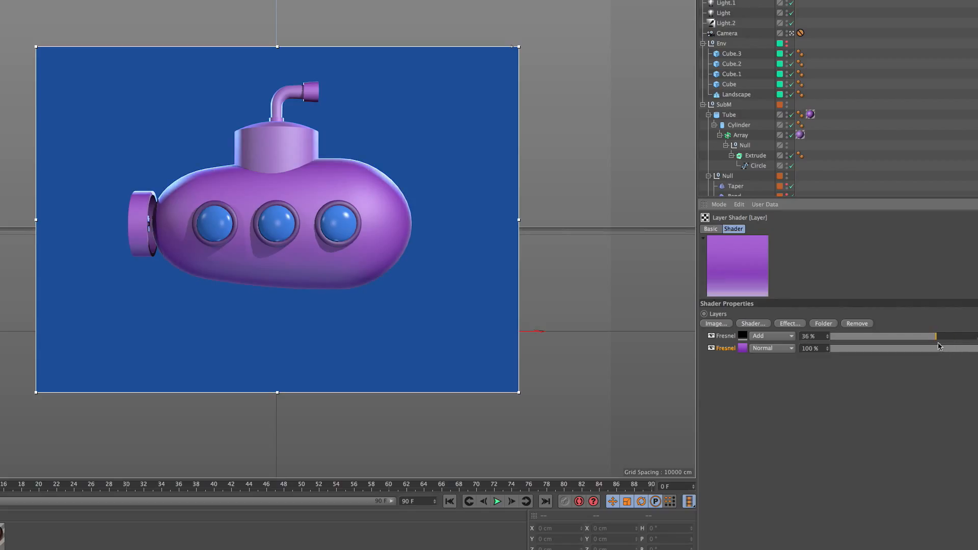
- Compare the hull's look with the layered texture's mix strength at 0% and at 100%
click(977, 205)
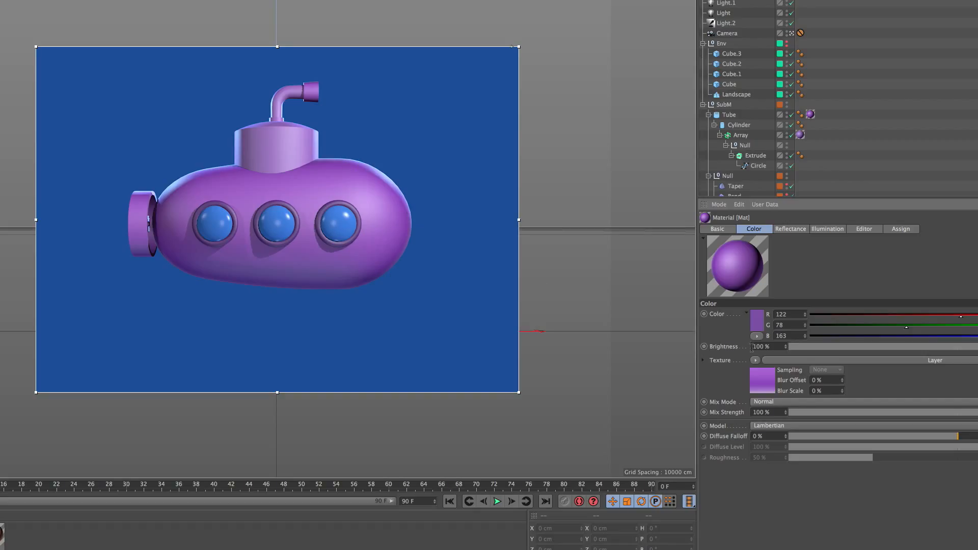
drag(802, 415, 789, 413)
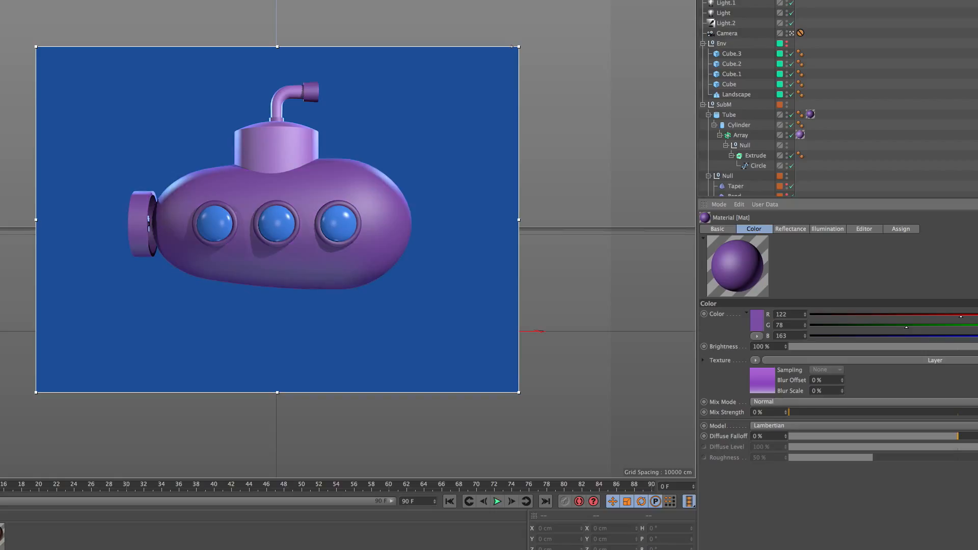
drag(795, 414, 977, 417)
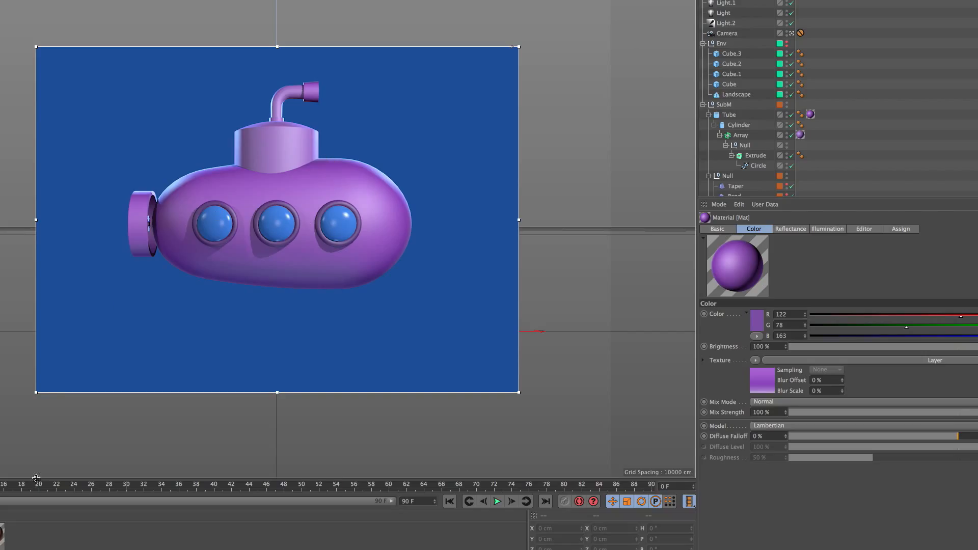
- Copy the hull's layered color texture, paste it into the lighter purple material Mat.1, and set its mix strength to 50%
click(756, 360)
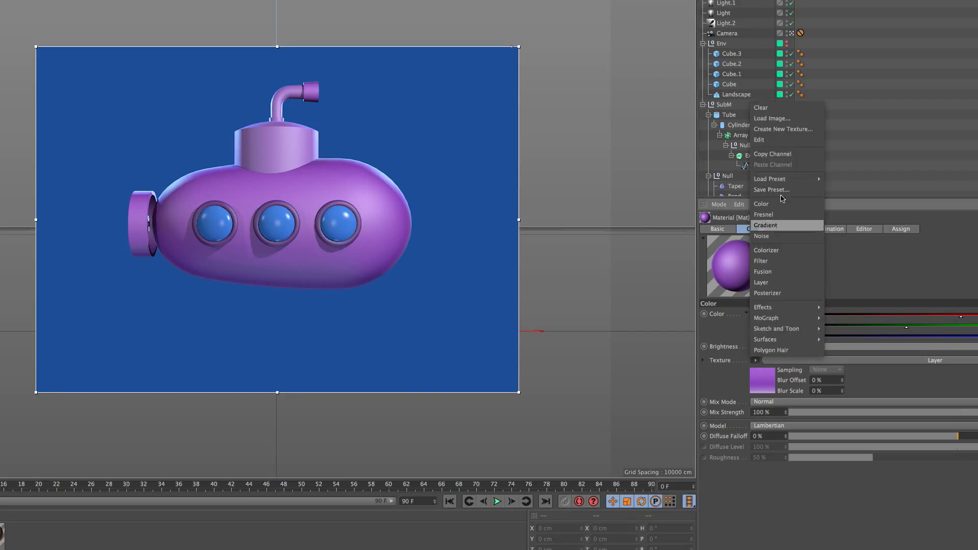
click(785, 155)
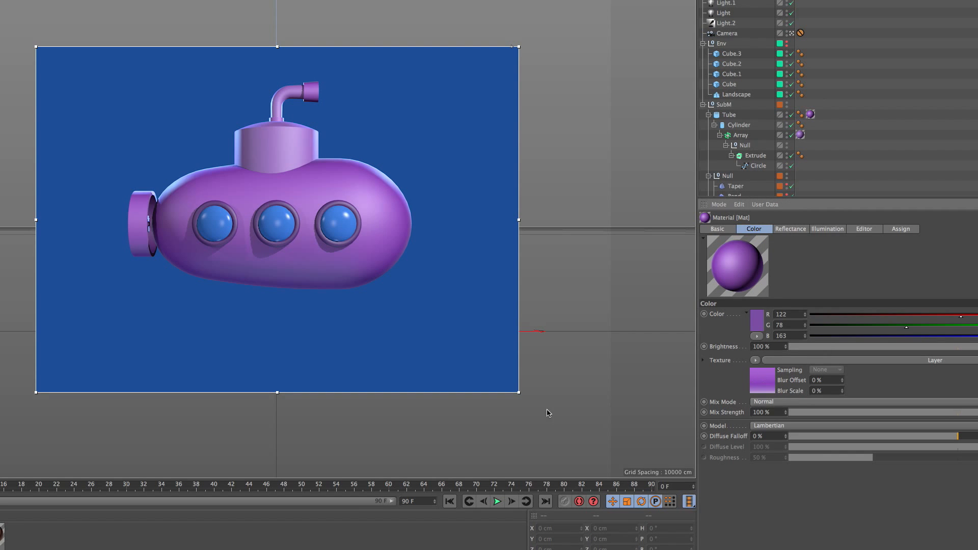
click(755, 360)
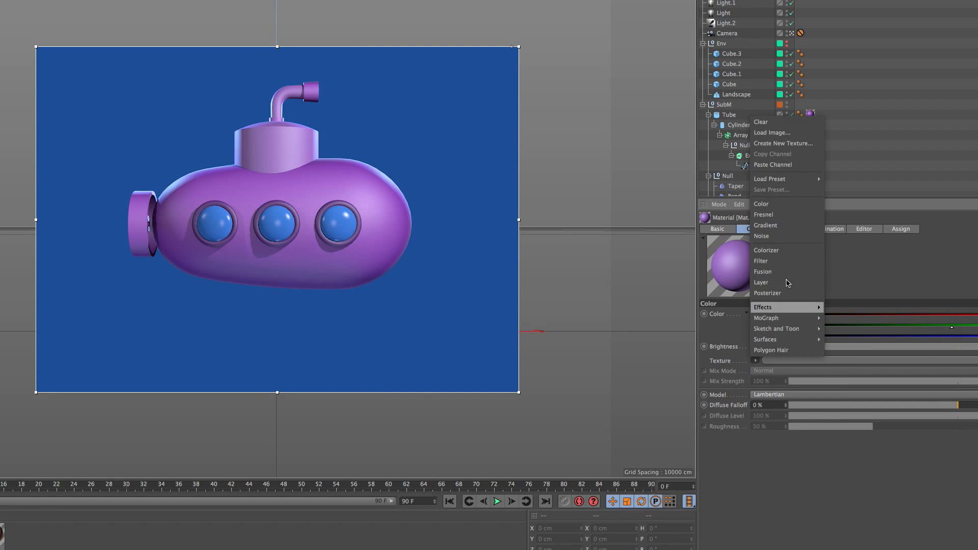
click(780, 164)
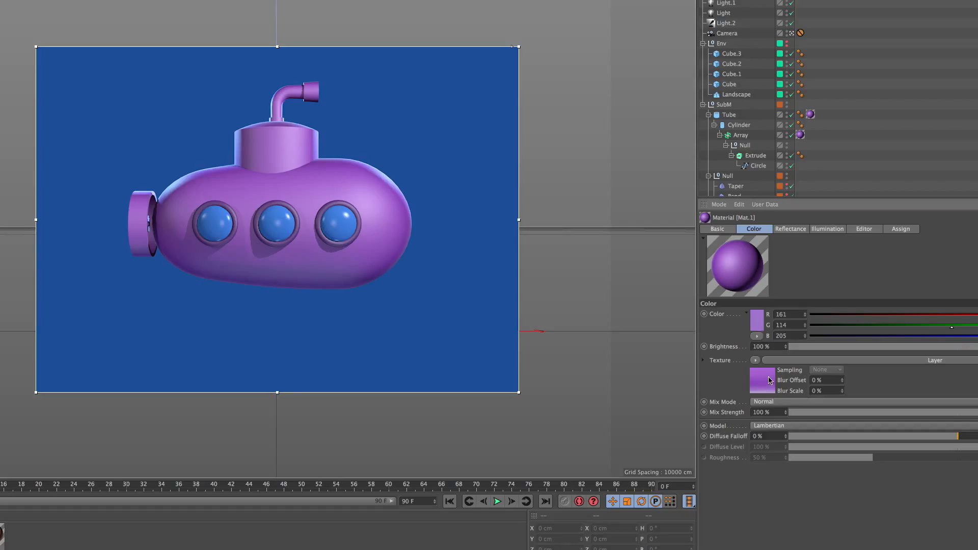
click(958, 412)
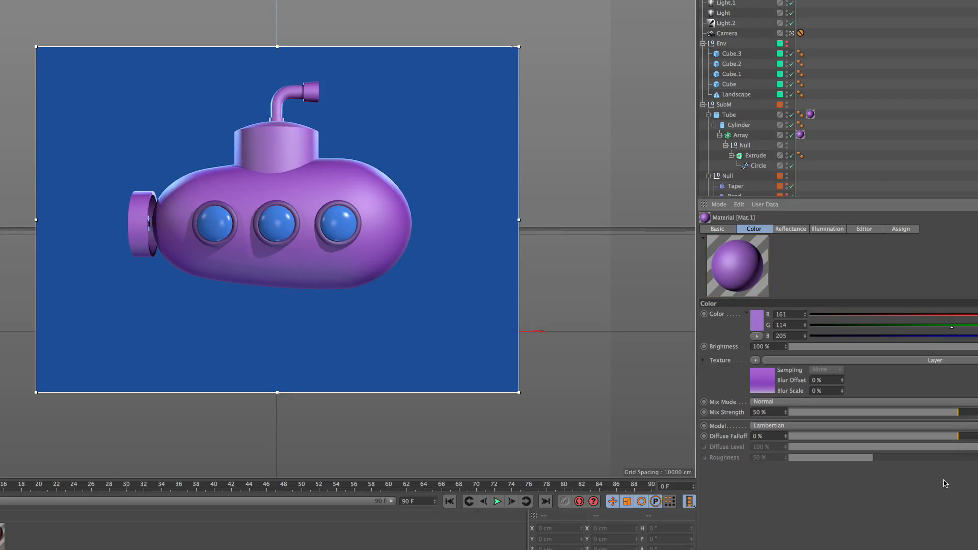
- Paste the copied layered texture into the color channel of the dark purple material used on the window rims
click(2, 535)
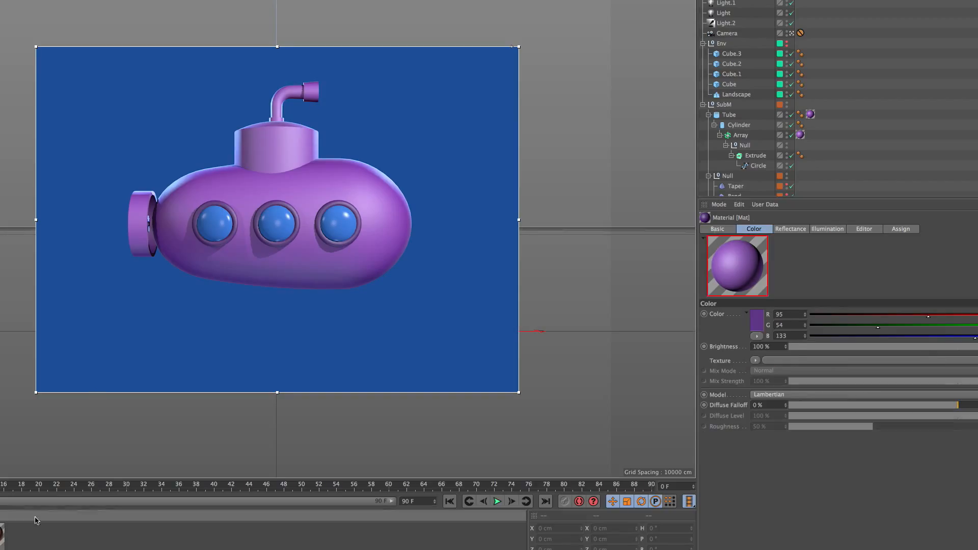
click(756, 360)
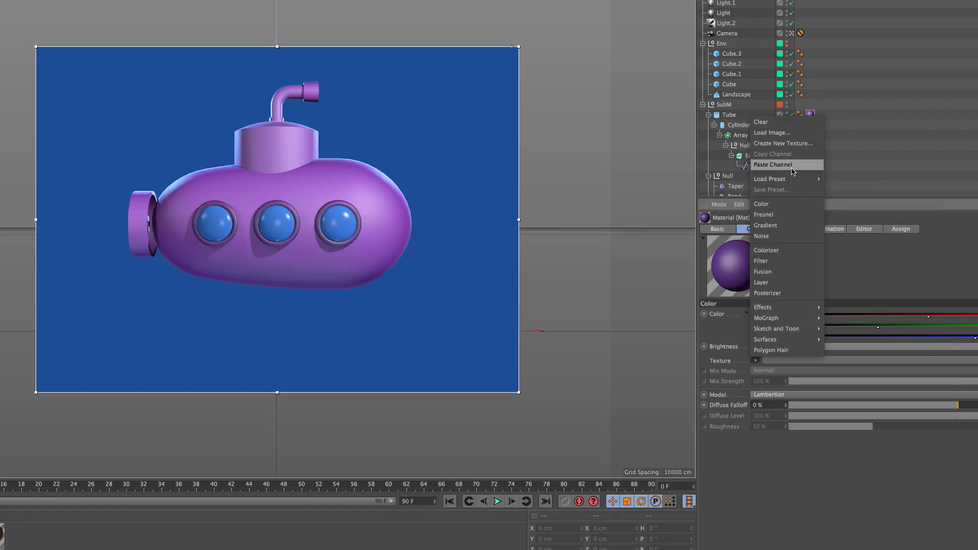
click(773, 164)
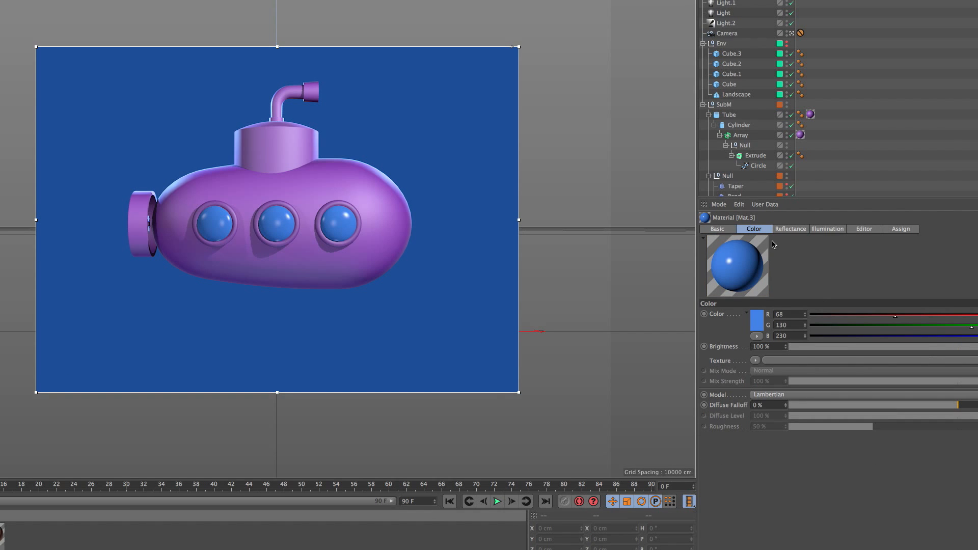
- Add a Fresnel texture to the color channel of the blue window material Mat.3 and open its shader settings
click(756, 361)
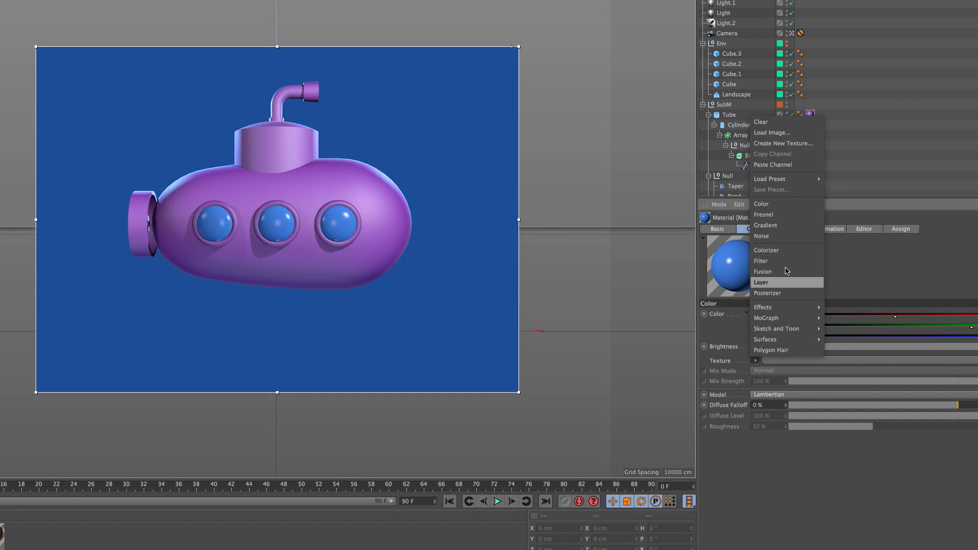
click(784, 221)
click(764, 385)
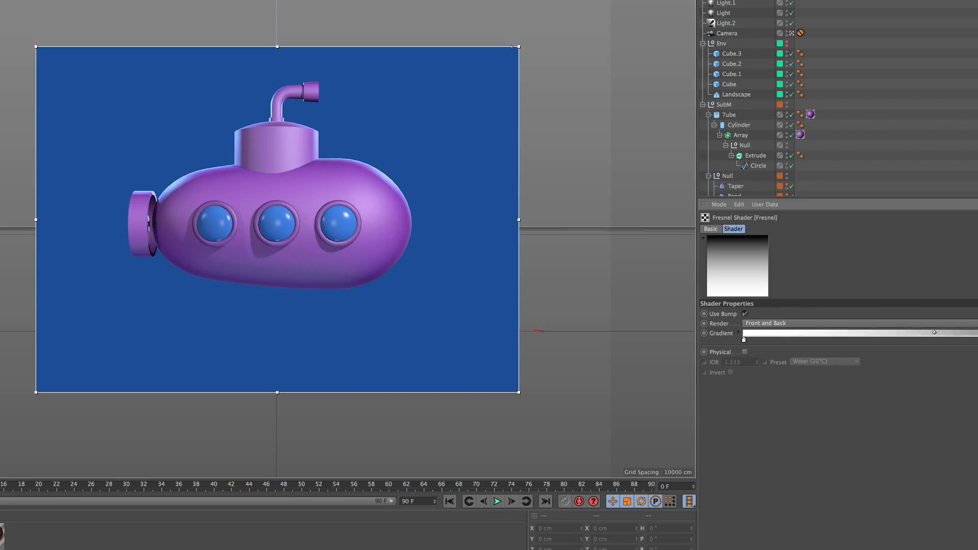
drag(977, 340, 873, 339)
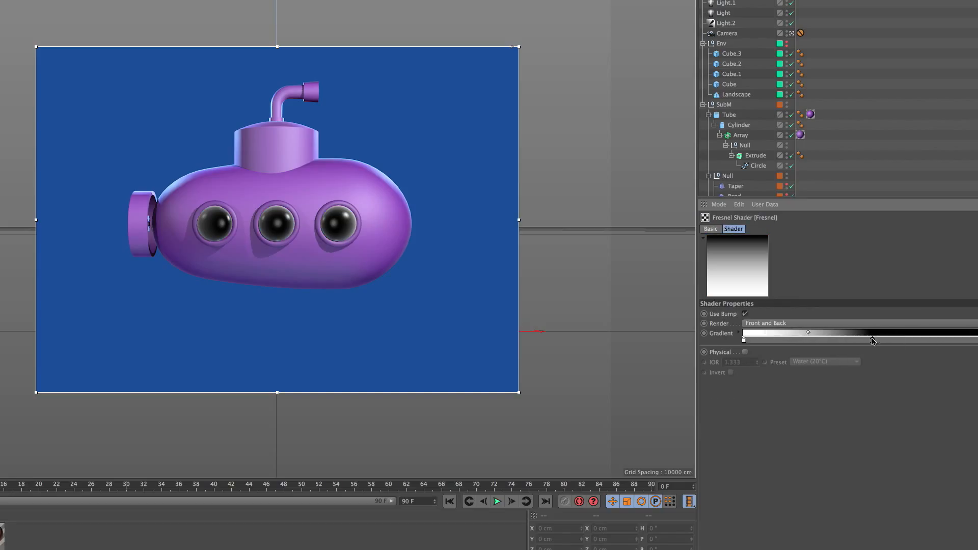
click(803, 325)
click(796, 332)
click(792, 325)
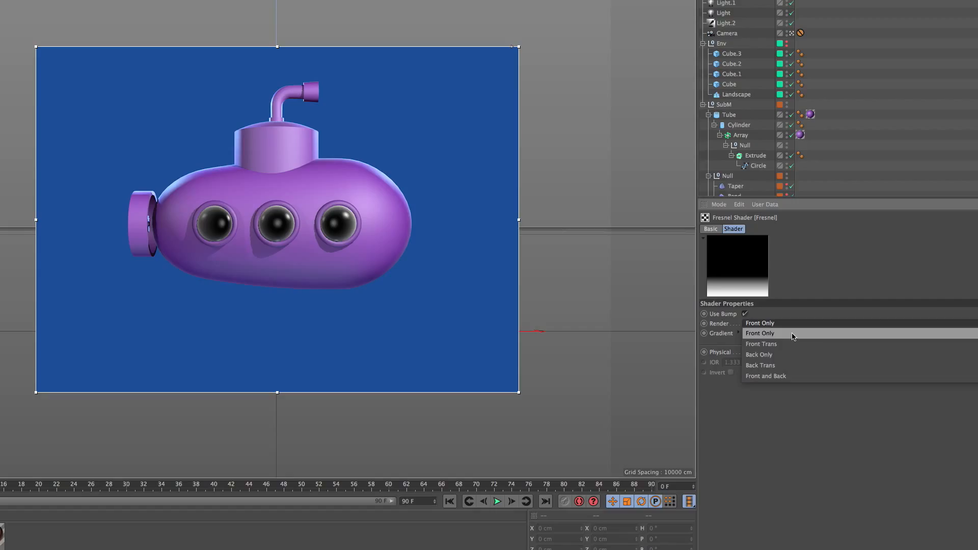
click(802, 447)
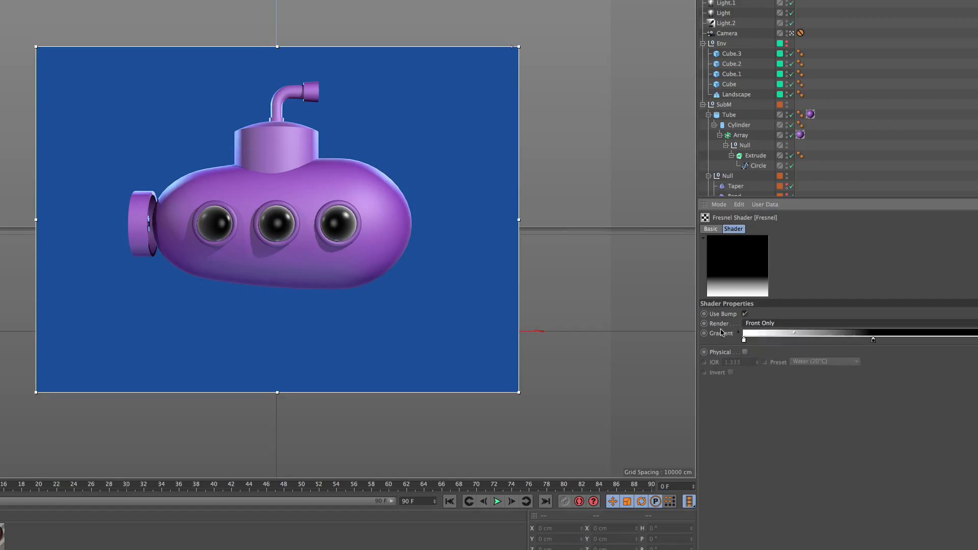
right_click(718, 325)
click(755, 400)
drag(875, 343, 977, 343)
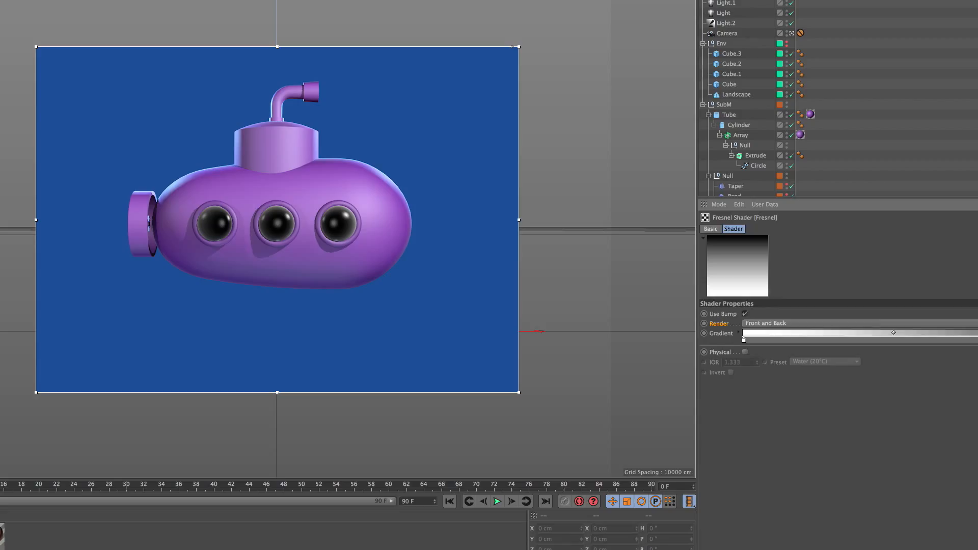
- Blend the window material's Fresnel texture with Add at 50% mix strength
click(977, 205)
click(774, 402)
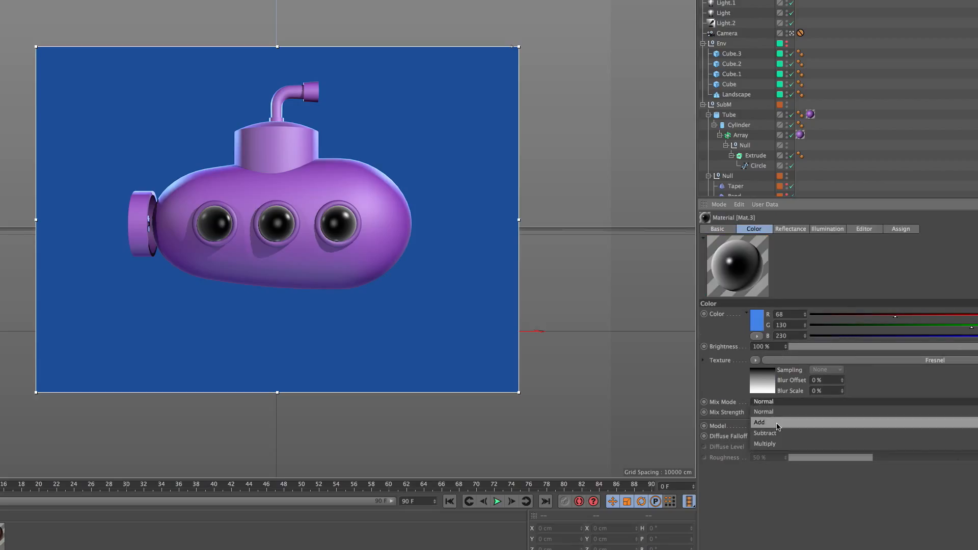
click(778, 424)
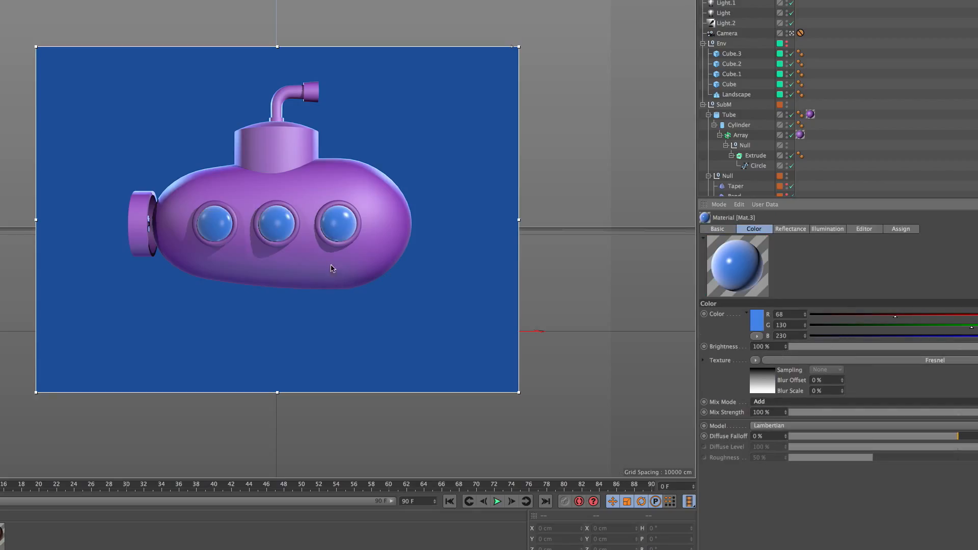
click(959, 414)
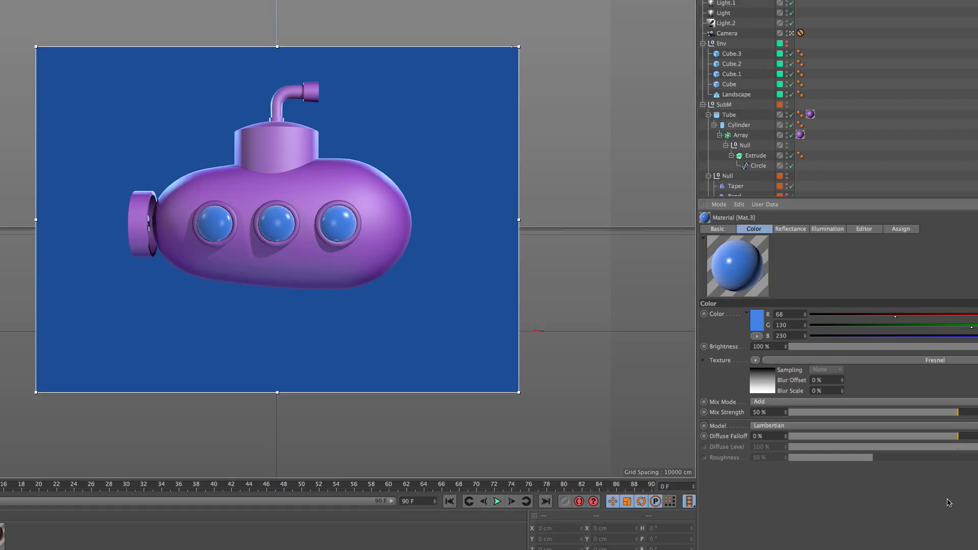
- Recolor the white knot of the window Fresnel gradient to cyan with hue 183° and 100% saturation and value
click(764, 383)
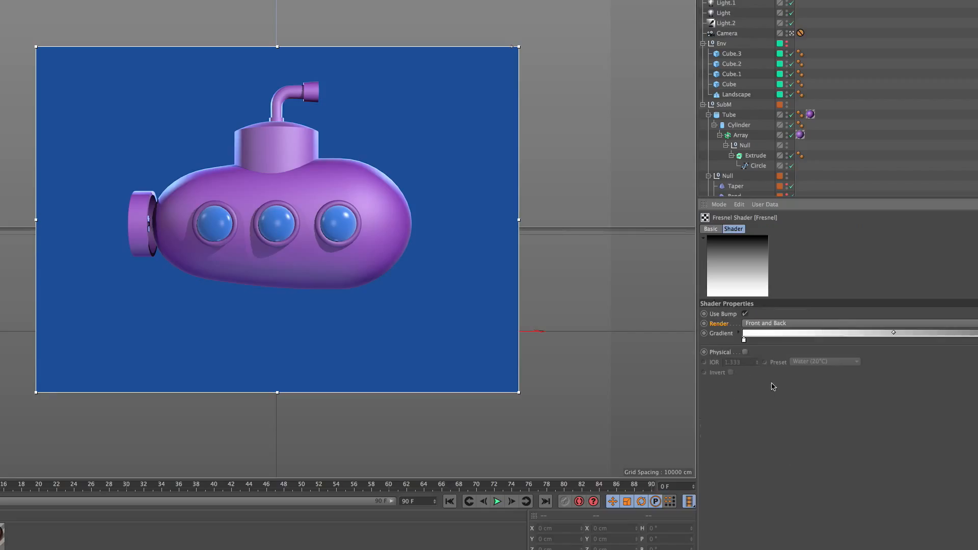
double_click(747, 347)
drag(747, 316, 755, 312)
click(771, 310)
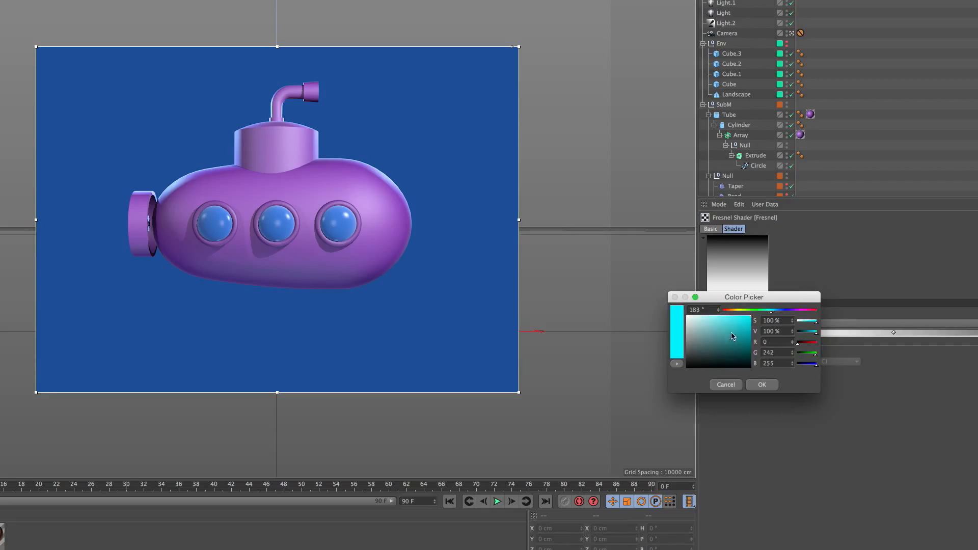
click(762, 385)
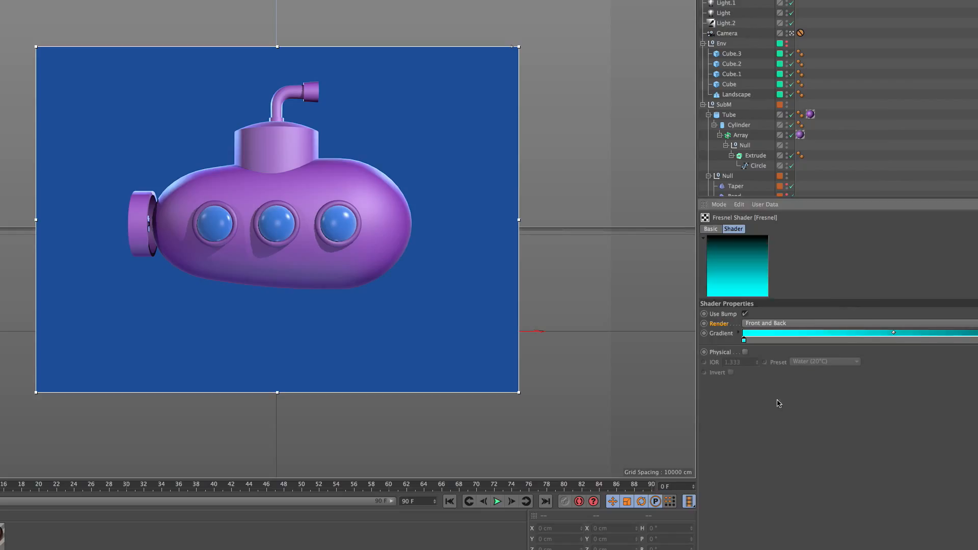
- Compare the windows' look with the cyan Fresnel texture's mix strength at 0% and at 50%
click(977, 205)
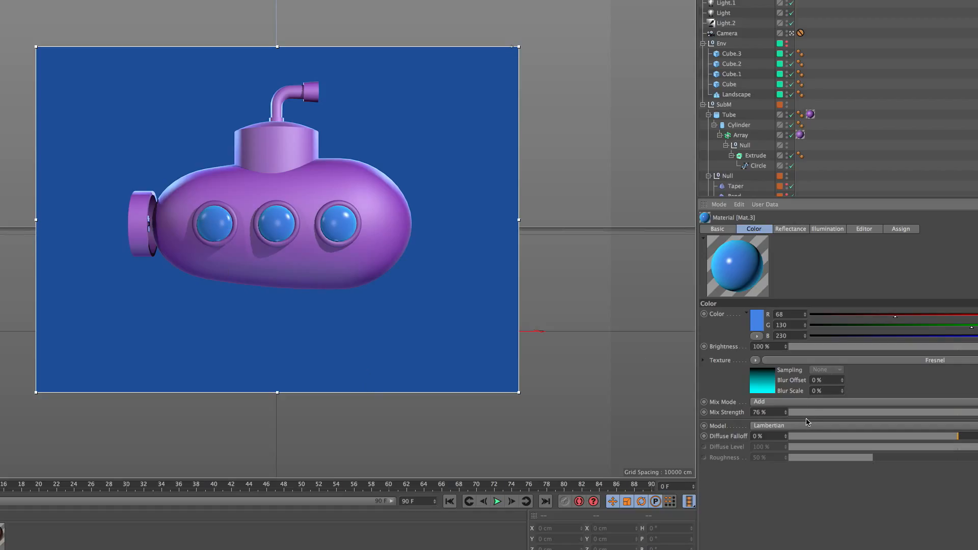
drag(811, 416, 749, 453)
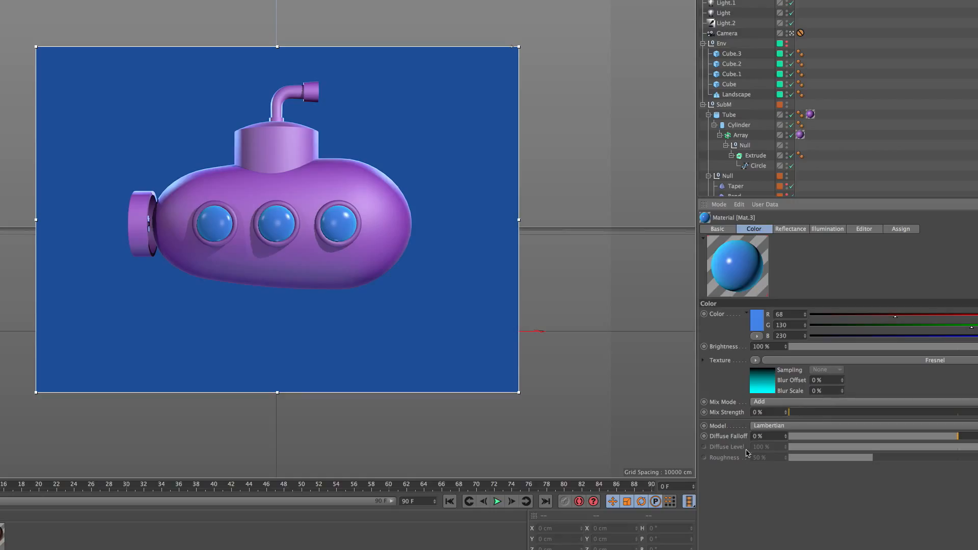
click(957, 412)
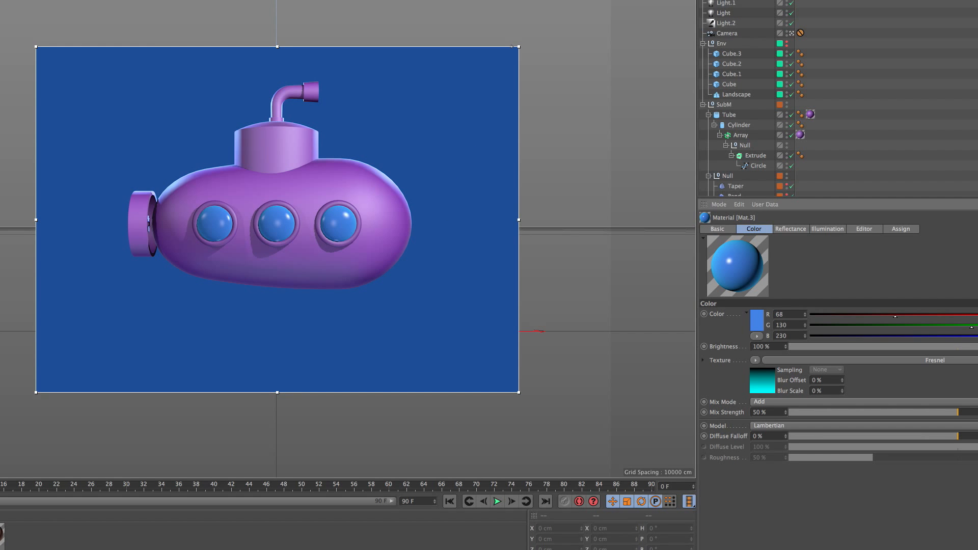
- Open the render settings and set Anti-Aliasing to None
key(super+b)
drag(611, 153, 822, 228)
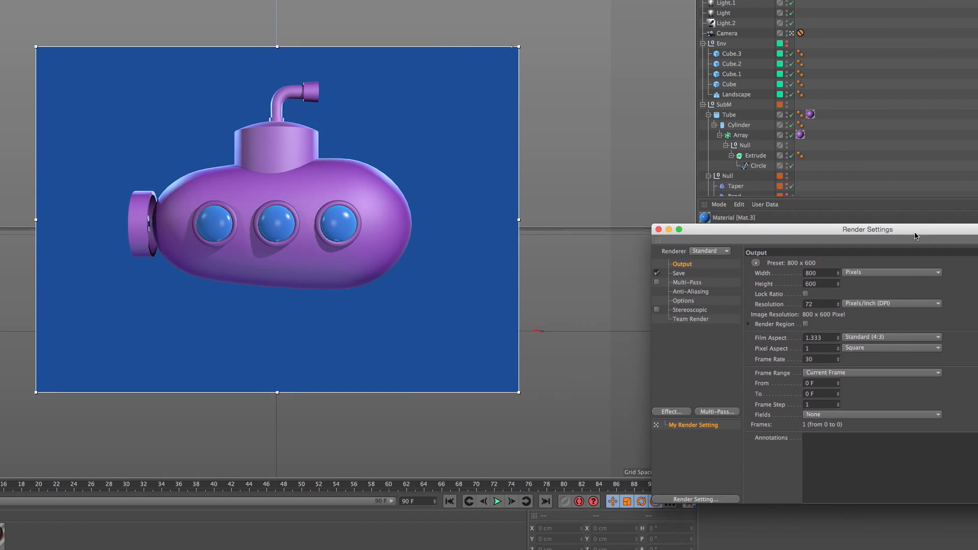
click(682, 291)
drag(747, 234, 591, 239)
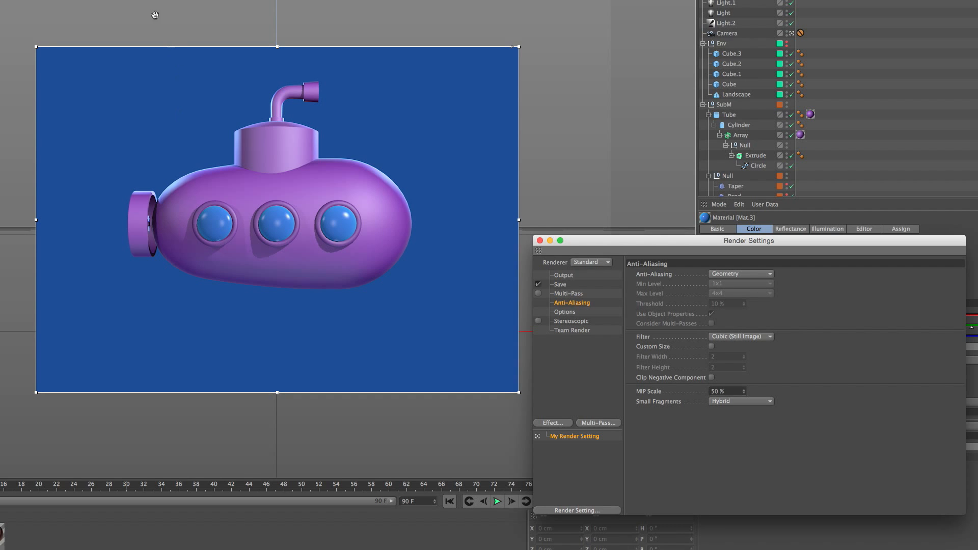
drag(107, 1, 586, 288)
click(732, 276)
click(724, 284)
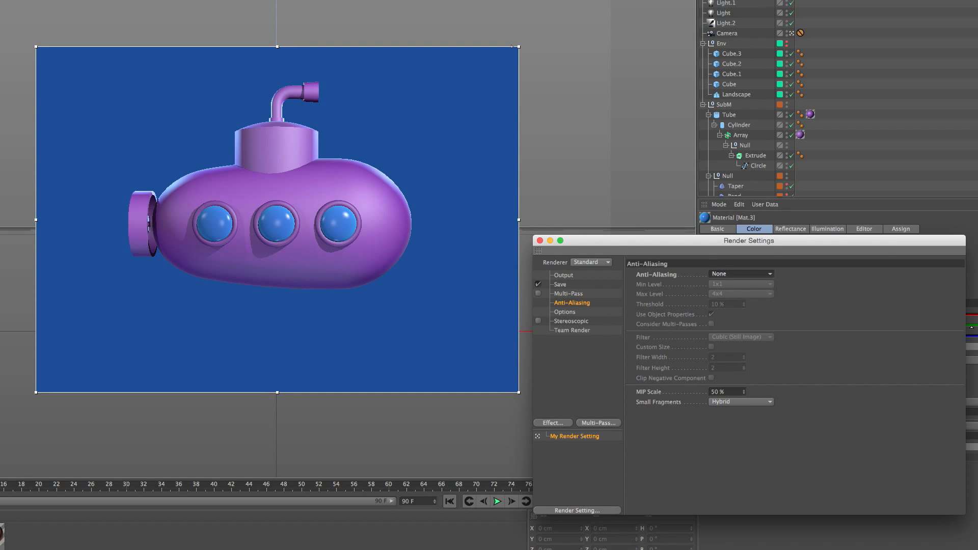
- Render the submarine at 800 x 600 to the Picture Viewer, inspect the edges, and close the viewer
key(shift+r)
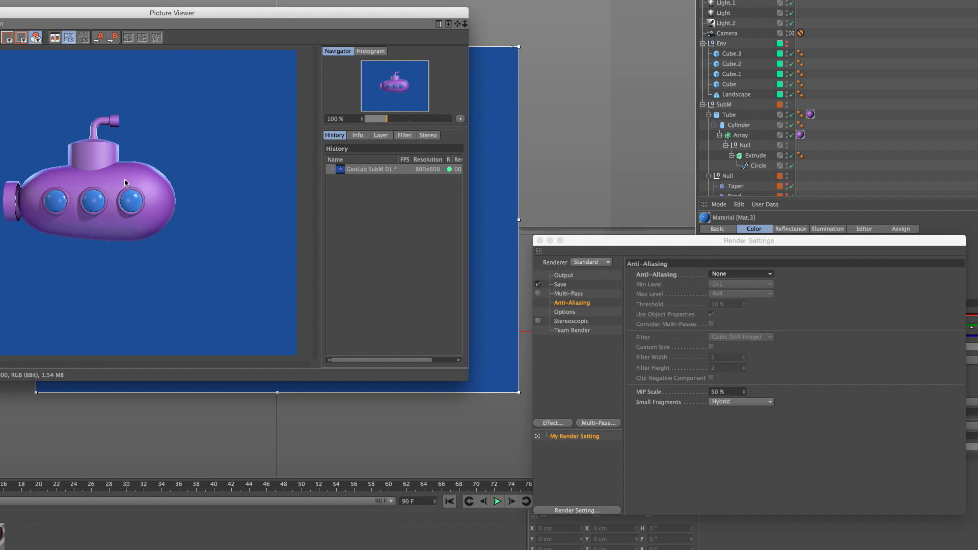
scroll(125, 182, up, 1)
scroll(170, 193, down, 1)
click(0, 13)
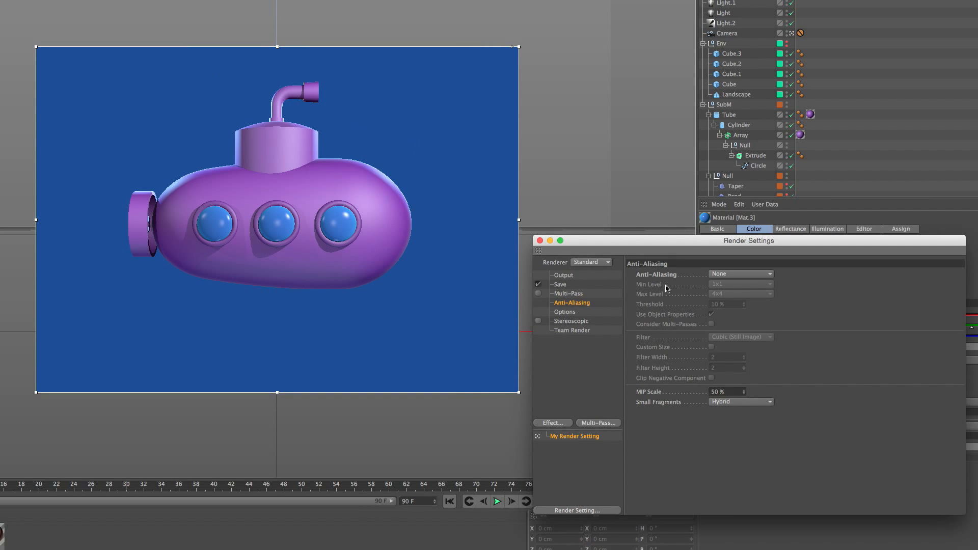
- Set the render output to 2000 x 1500 pixels with the ratio locked
click(584, 285)
click(581, 275)
click(692, 284)
text(4000)
key(Return)
- Render the larger image to the Picture Viewer and examine the hull, windows and outline at 100% zoom
key(shift+r)
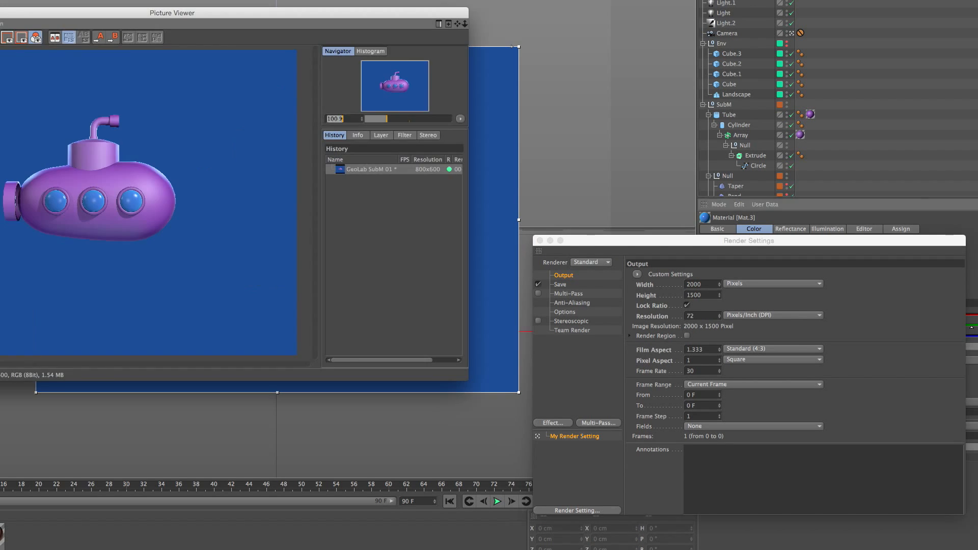
drag(256, 258, 10, 248)
double_click(146, 218)
double_click(98, 192)
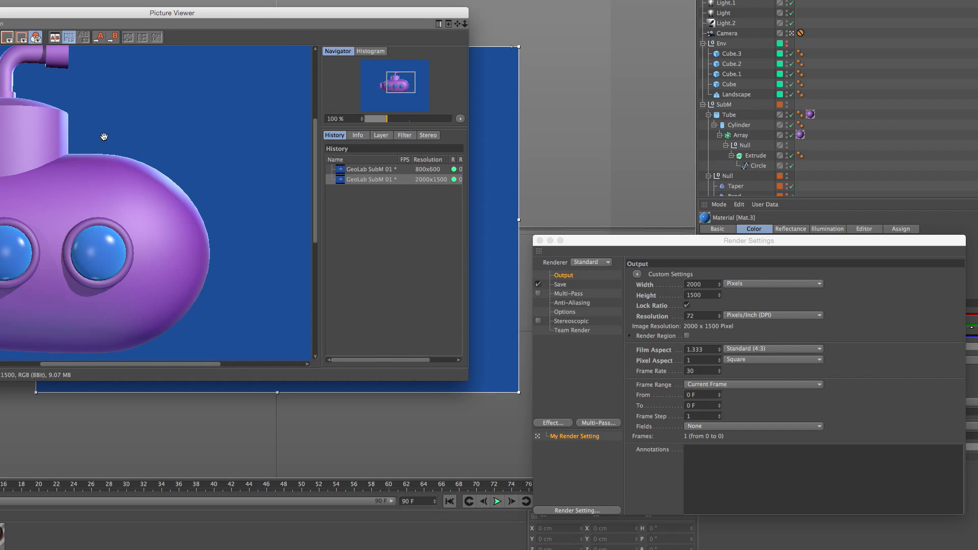
drag(142, 174, 181, 172)
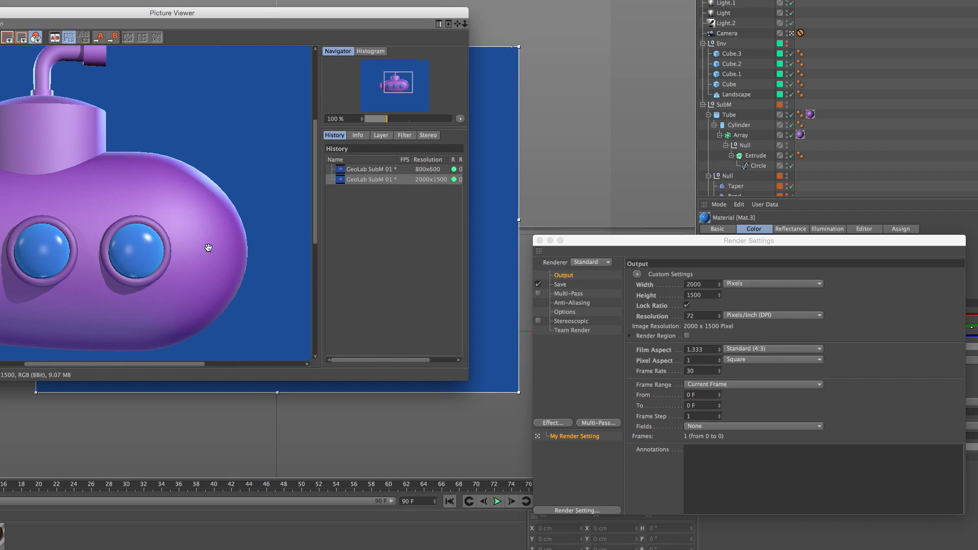
drag(228, 250, 237, 239)
- Set Anti-Aliasing to Geometry and render the 2000 x 1500 image again to the Picture Viewer
click(563, 311)
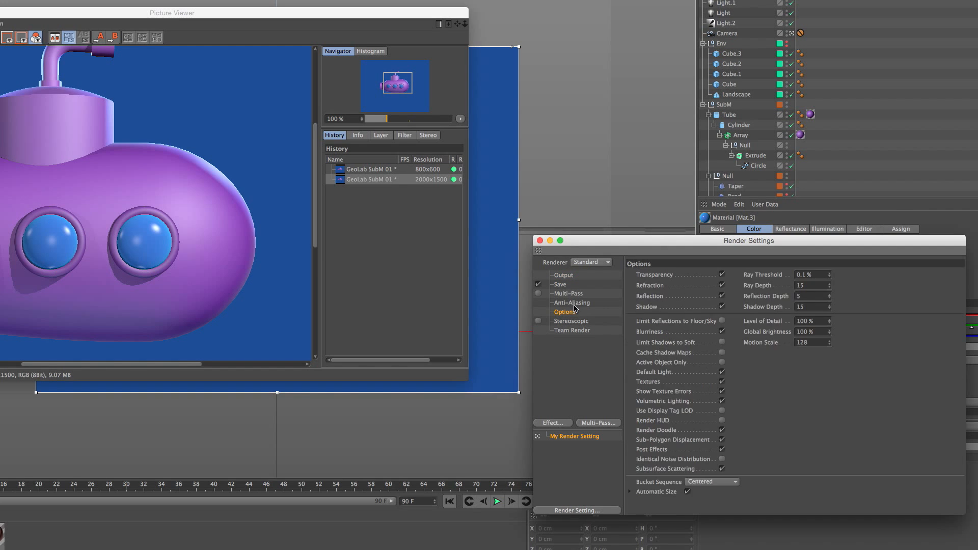
click(572, 303)
click(738, 274)
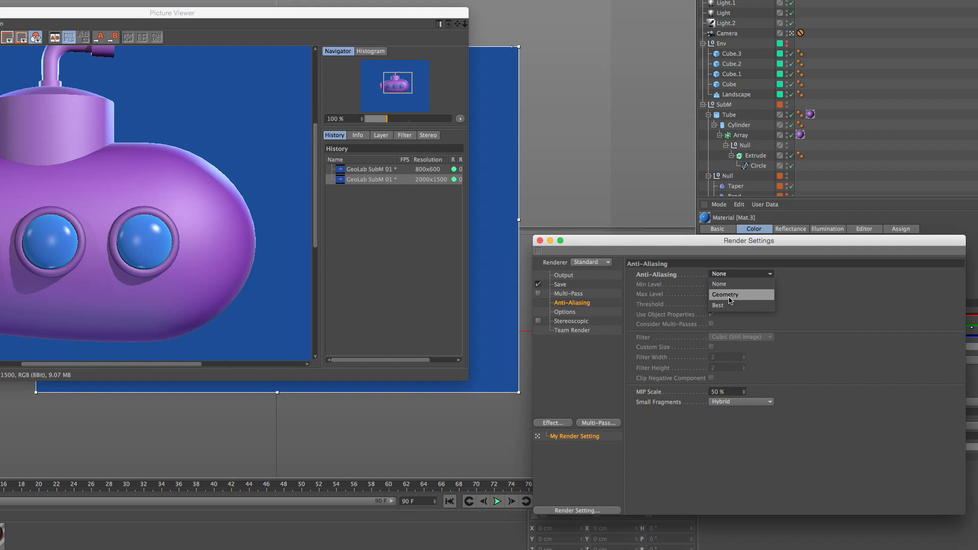
click(729, 295)
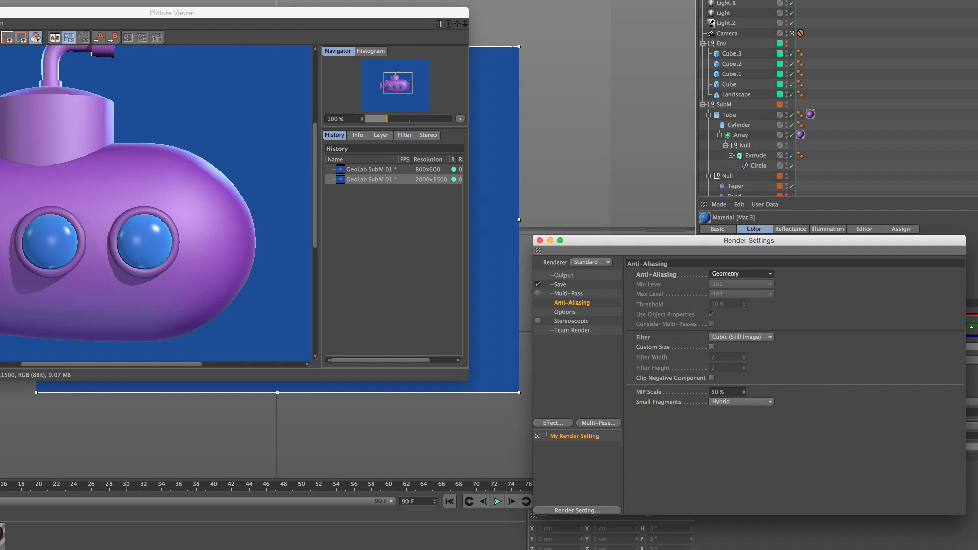
key(shift+r)
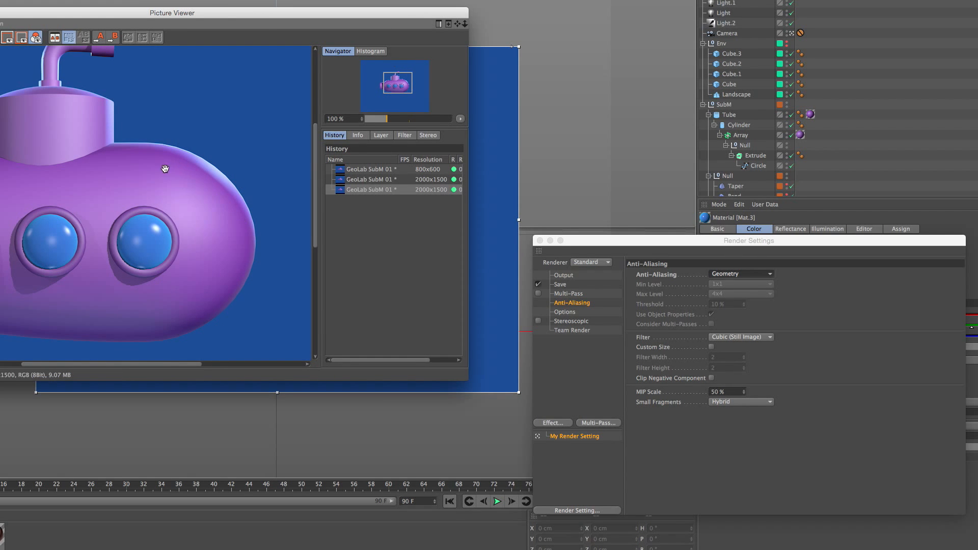
- Set Anti-Aliasing to Best and render the 2000 x 1500 submarine image again to the Picture Viewer
drag(165, 168, 234, 166)
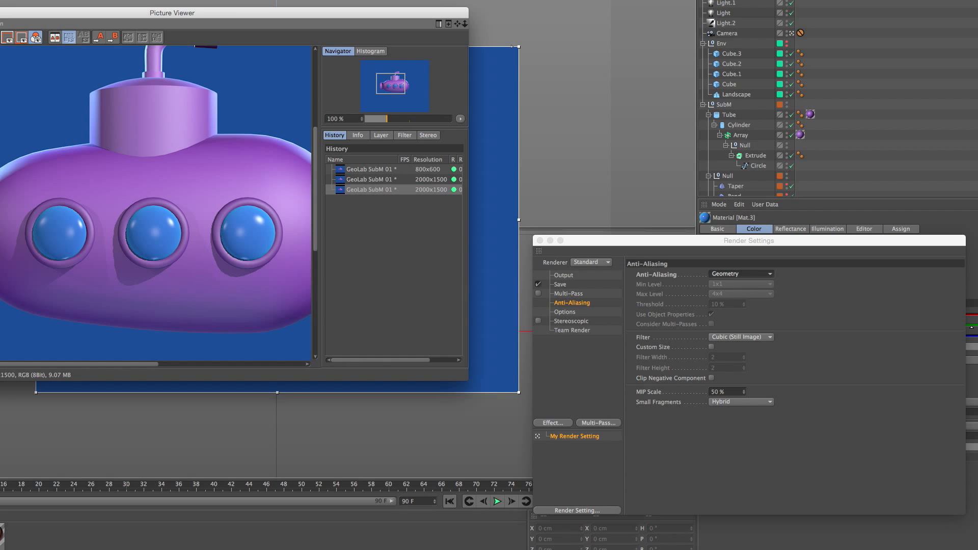
drag(127, 259, 63, 291)
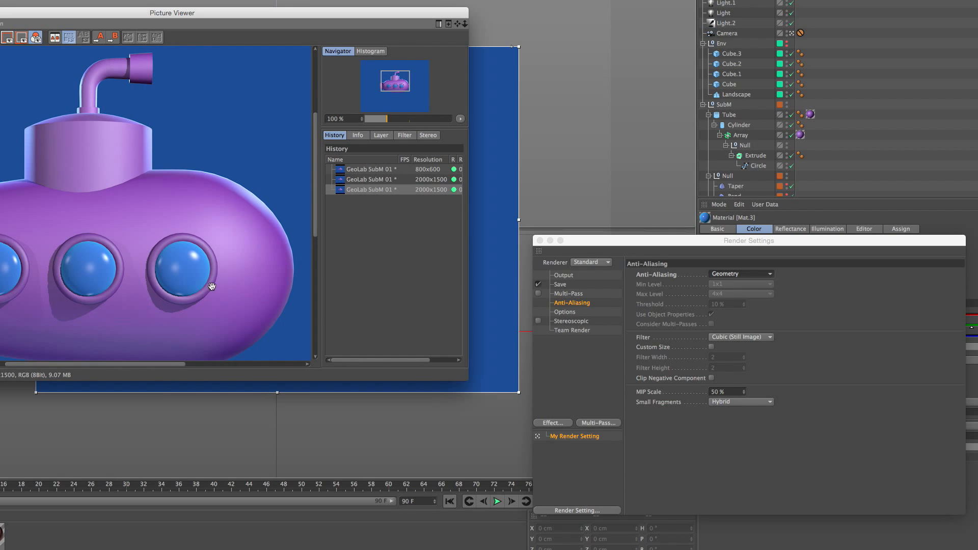
click(734, 275)
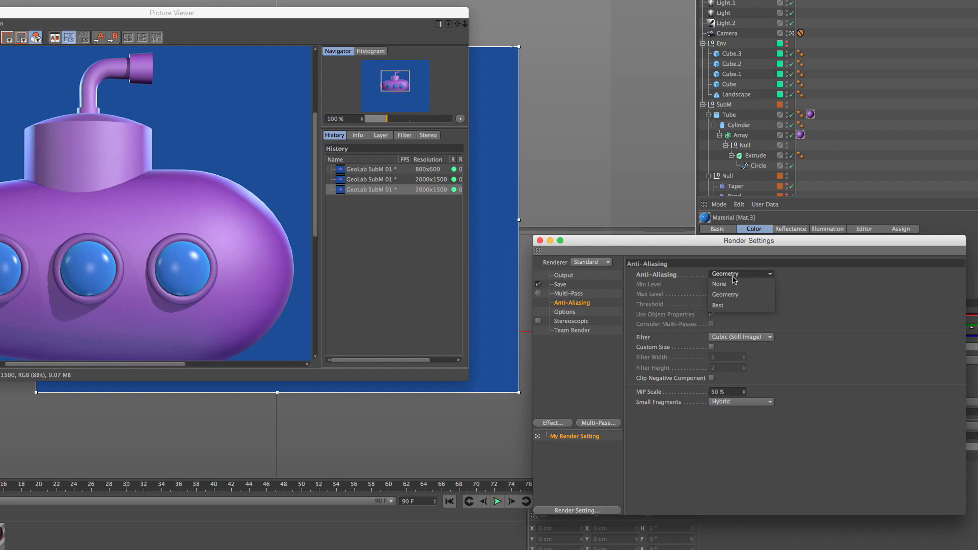
click(731, 308)
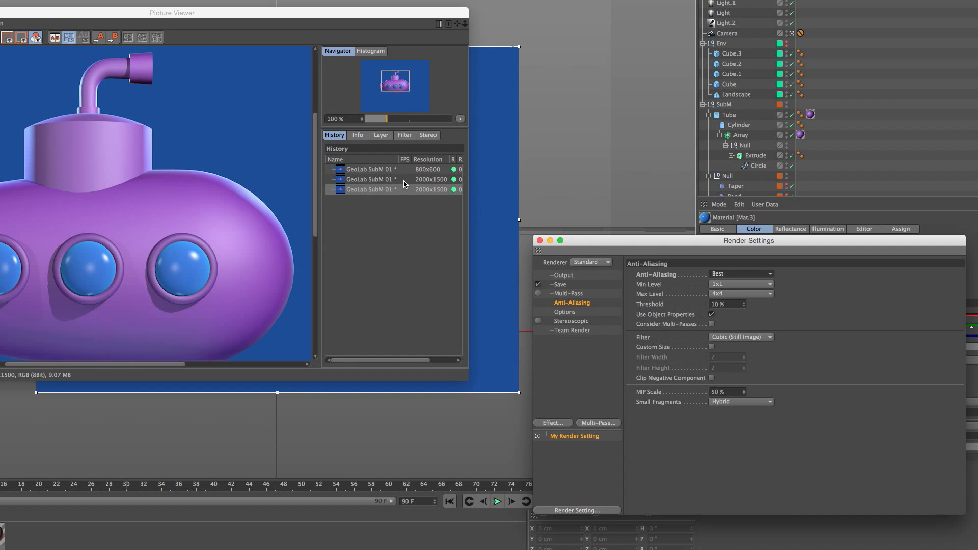
key(shift+r)
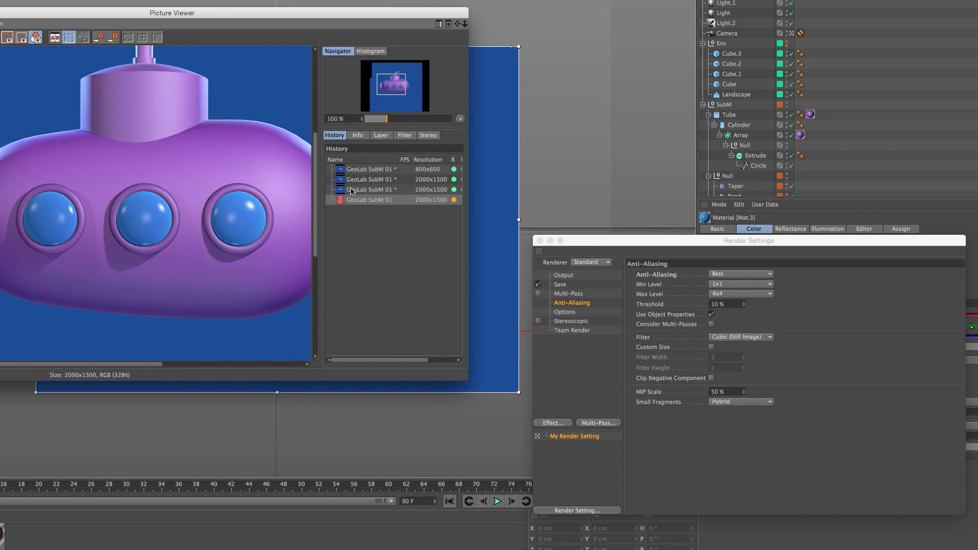
- Assign the Geometry render as image A and the new Best render as image B for comparison
click(365, 189)
click(99, 38)
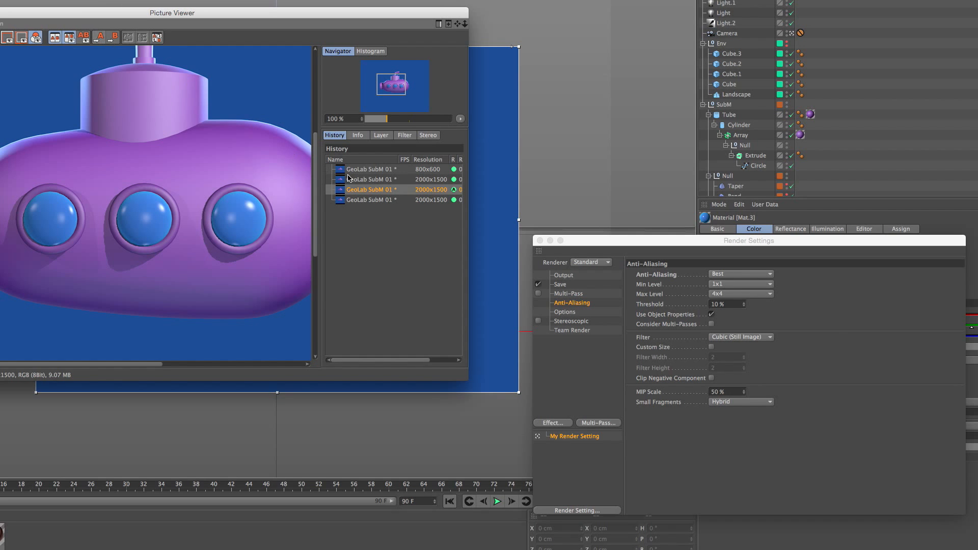
click(349, 199)
click(114, 37)
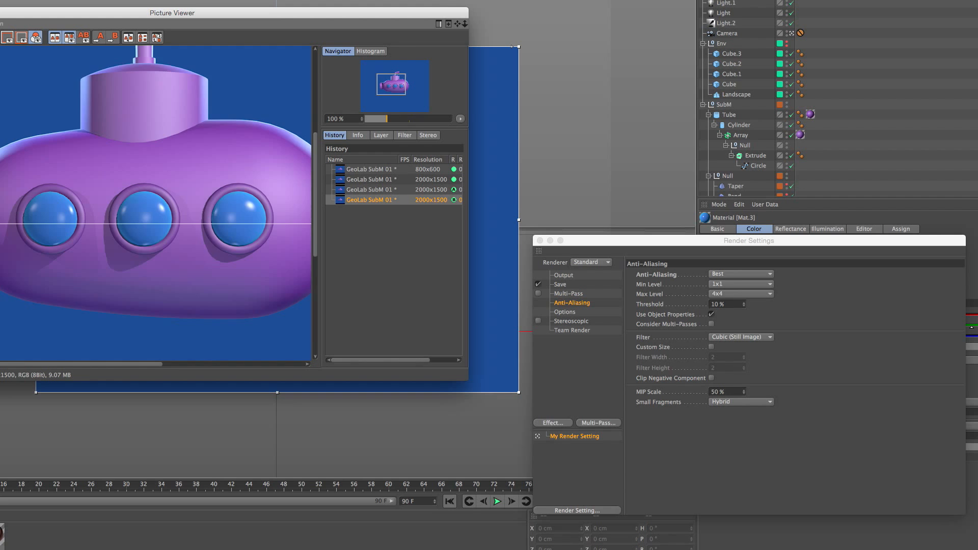
- Compare the A and B renders around the middle window at 200%, and enlarge the Picture Viewer to see more of the submarine
scroll(124, 272, up, 1)
drag(145, 265, 168, 283)
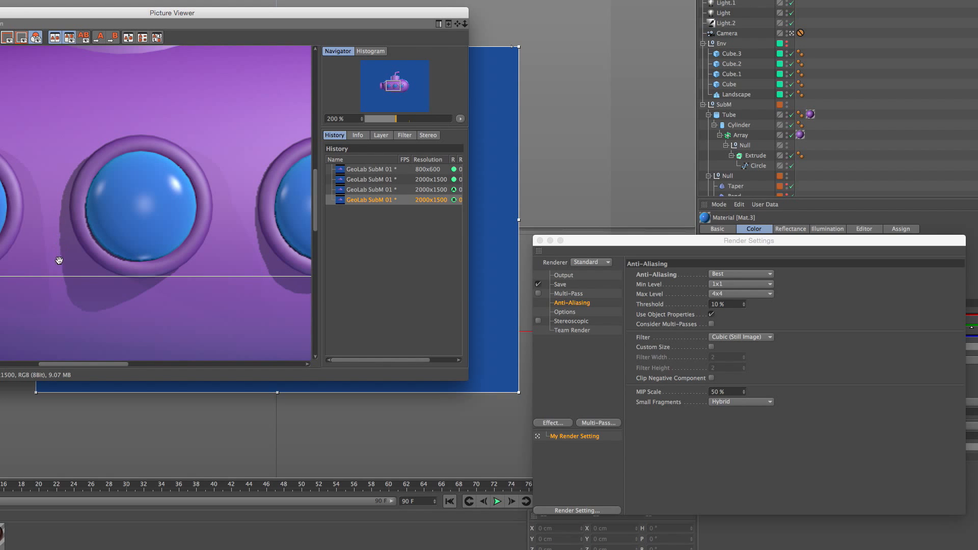
drag(49, 278, 88, 254)
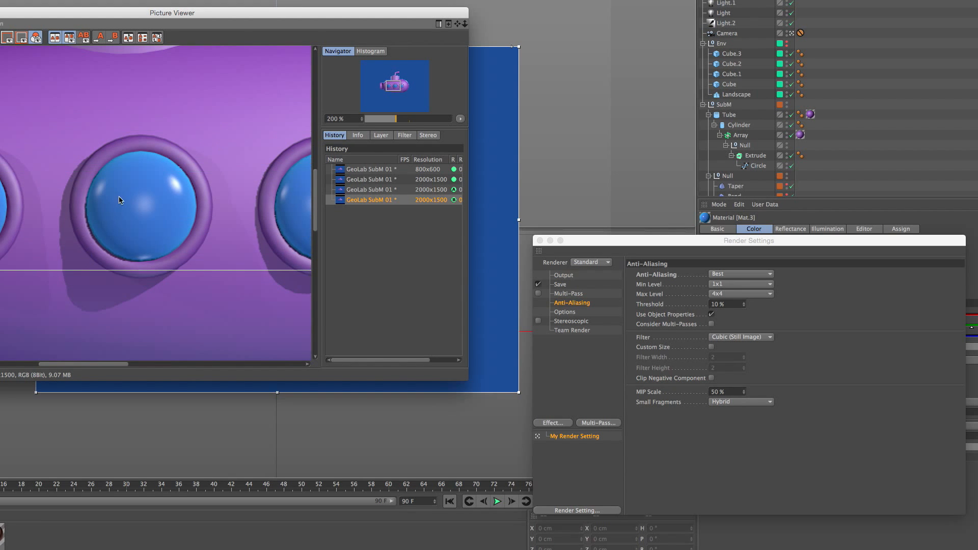
scroll(127, 204, down, 2)
drag(466, 378, 587, 429)
drag(209, 250, 304, 277)
drag(300, 178, 288, 218)
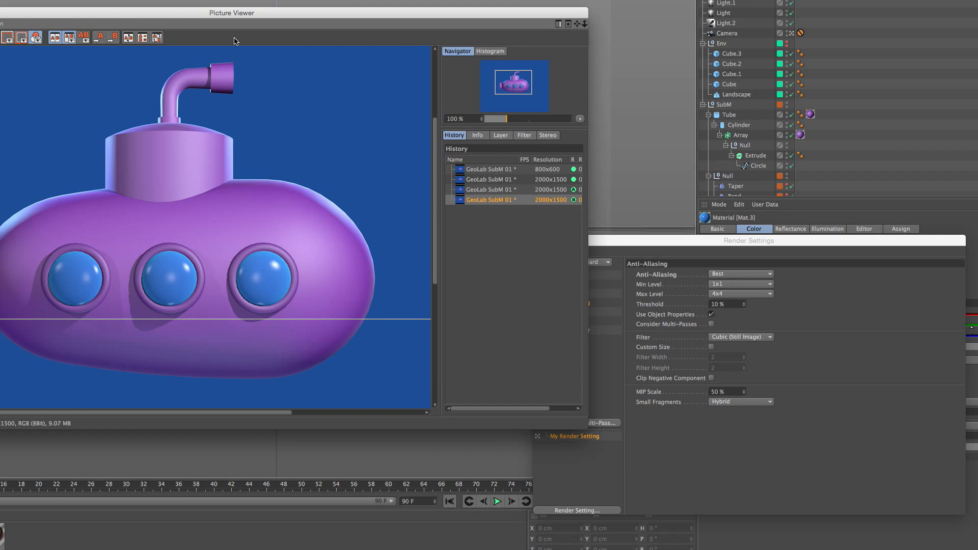
- Move the render settings aside and compare edge quality between the two renders by shifting the A/B divider across magnified parts of the submarine
click(684, 245)
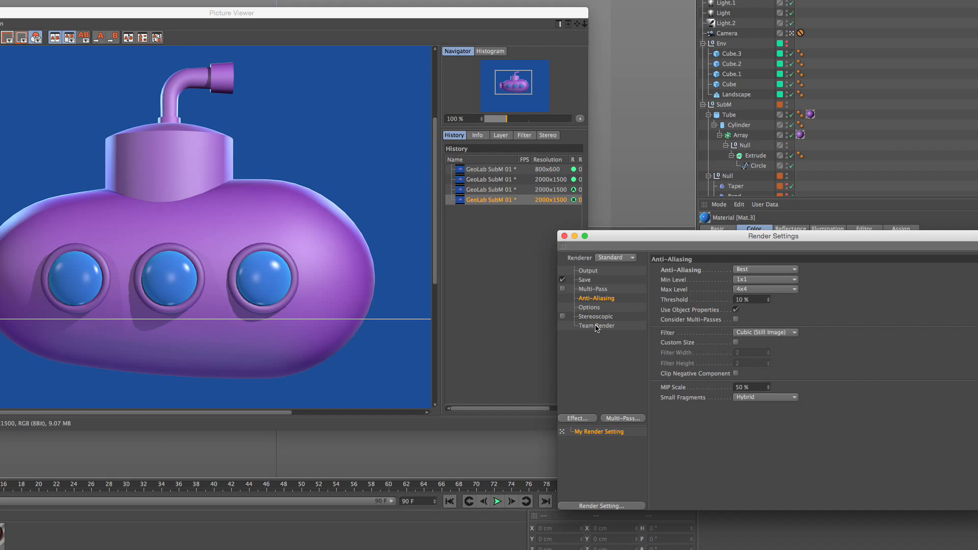
click(128, 318)
drag(127, 316, 215, 266)
scroll(154, 227, up, 3)
drag(1, 305, 425, 96)
drag(113, 193, 137, 228)
drag(125, 167, 180, 122)
drag(175, 198, 39, 277)
scroll(123, 247, down, 3)
drag(227, 274, 87, 265)
drag(174, 246, 190, 296)
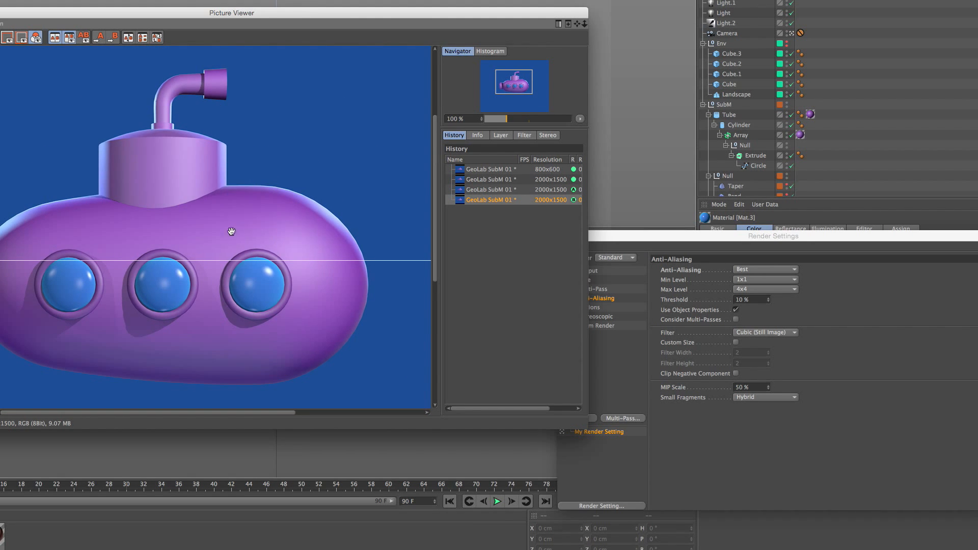
- Keep Anti-Aliasing at Best and close the Picture Viewer and the render settings
drag(671, 236, 691, 238)
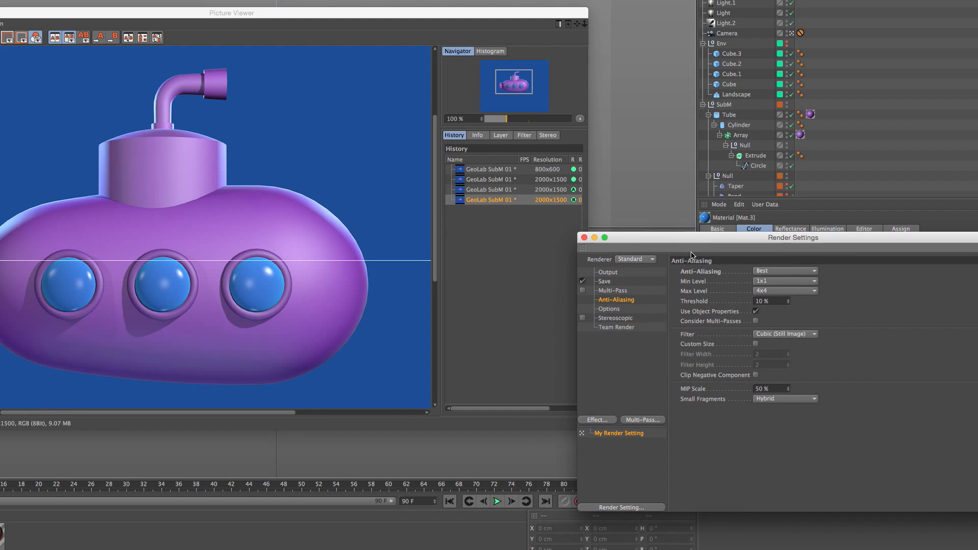
click(764, 272)
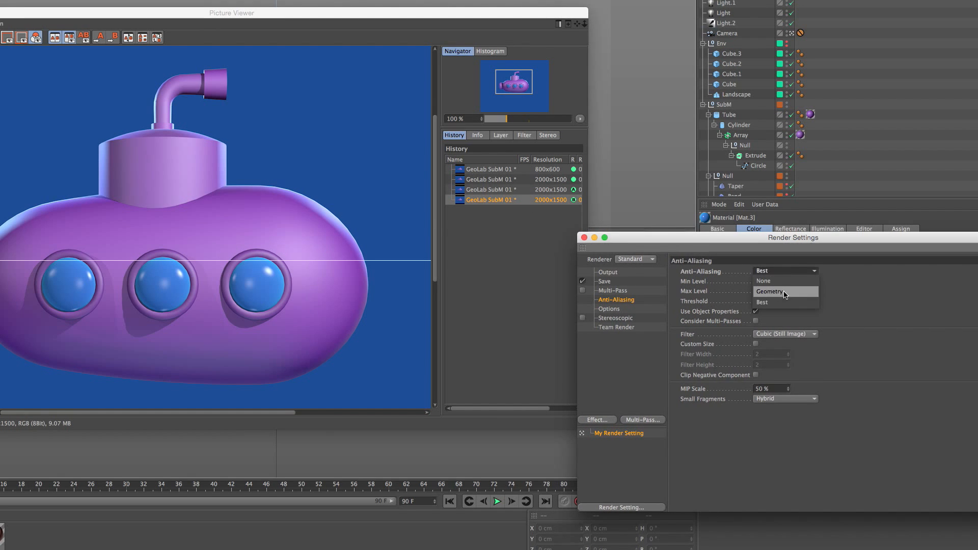
click(762, 304)
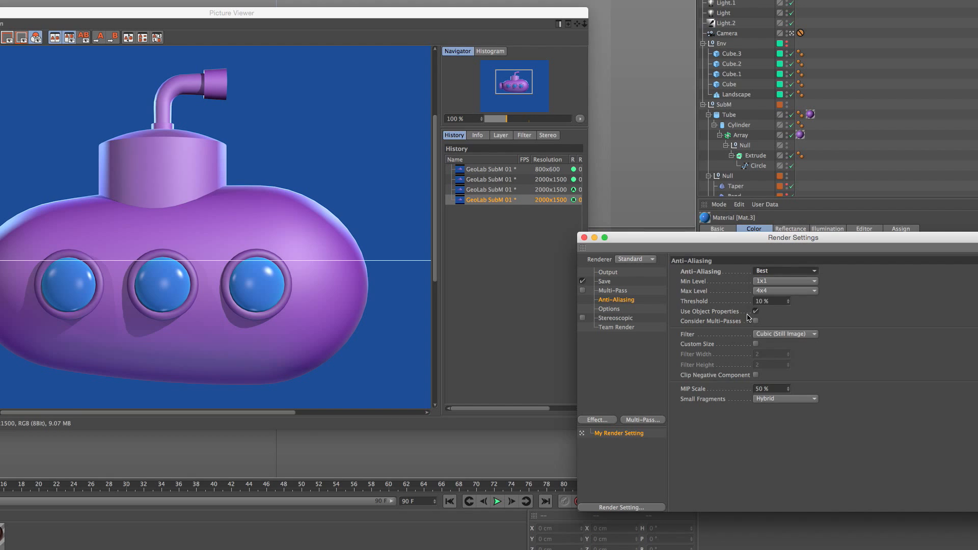
click(0, 13)
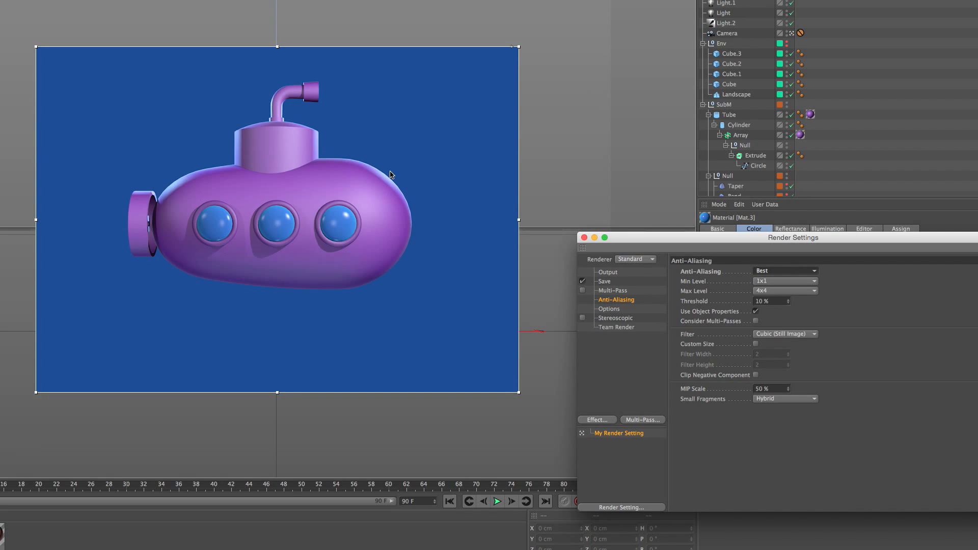
click(584, 238)
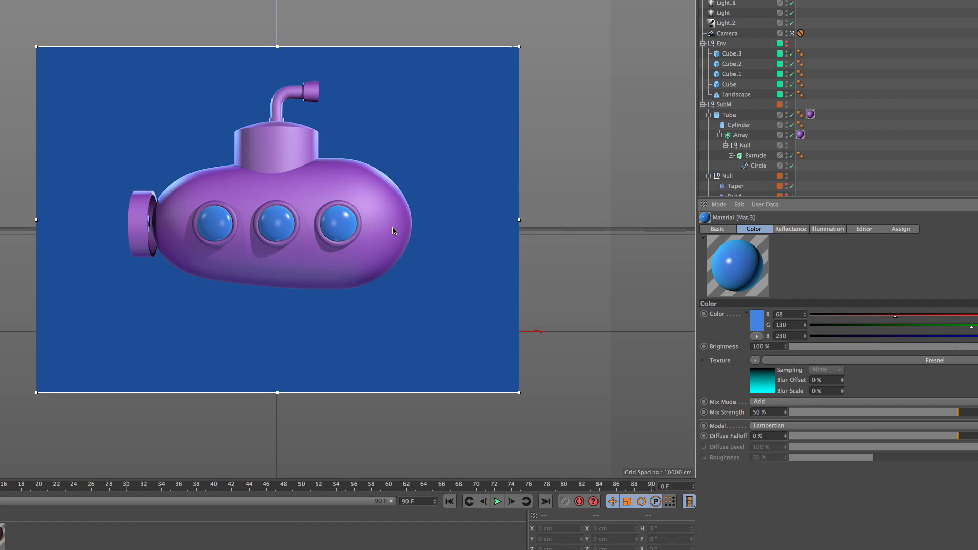
- Turn off the Interactive Render Region, give the object list more room and collapse the Env group
click(105, 0)
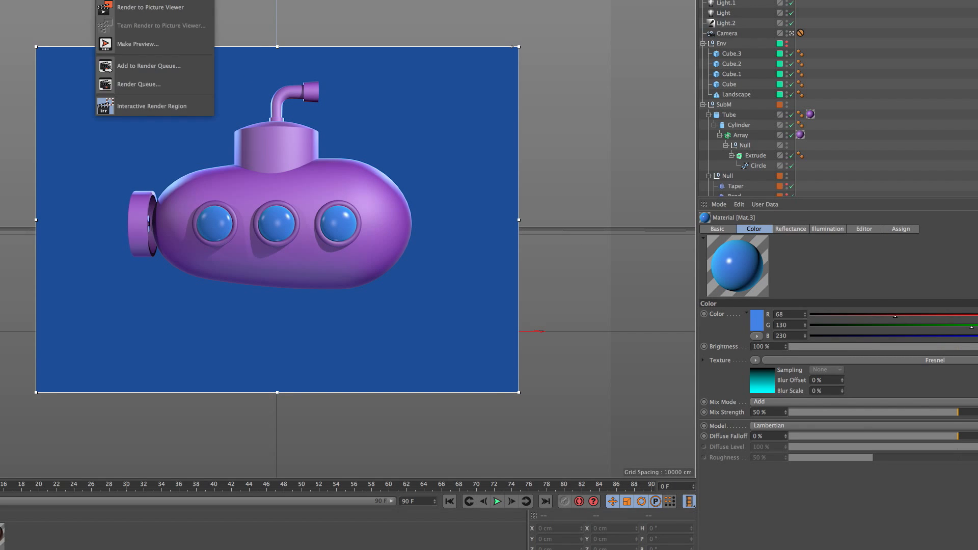
click(142, 108)
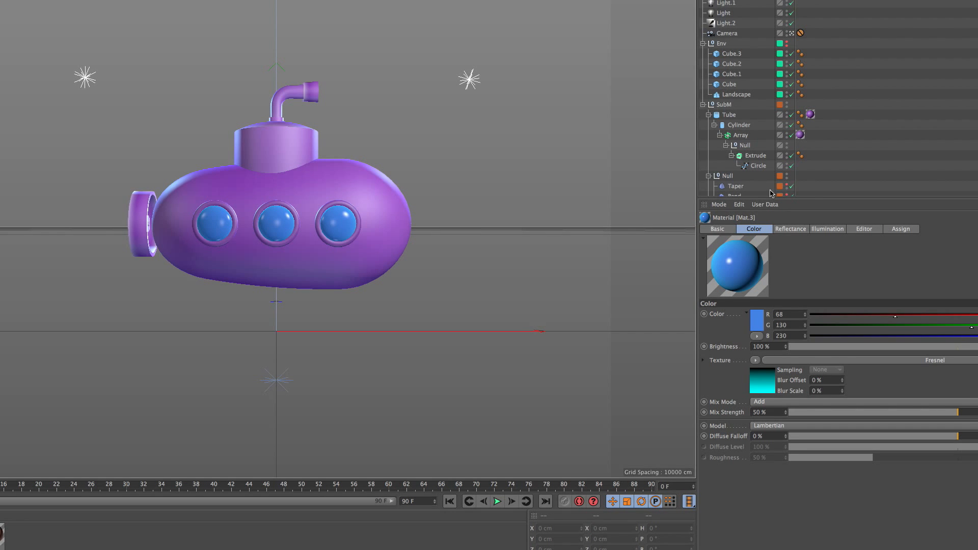
drag(807, 198, 810, 297)
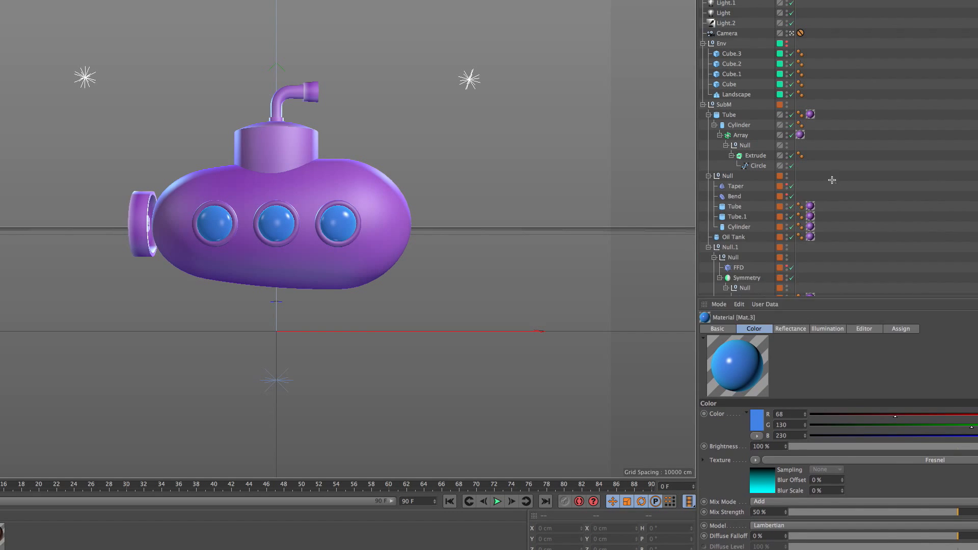
click(703, 44)
click(703, 53)
click(703, 53)
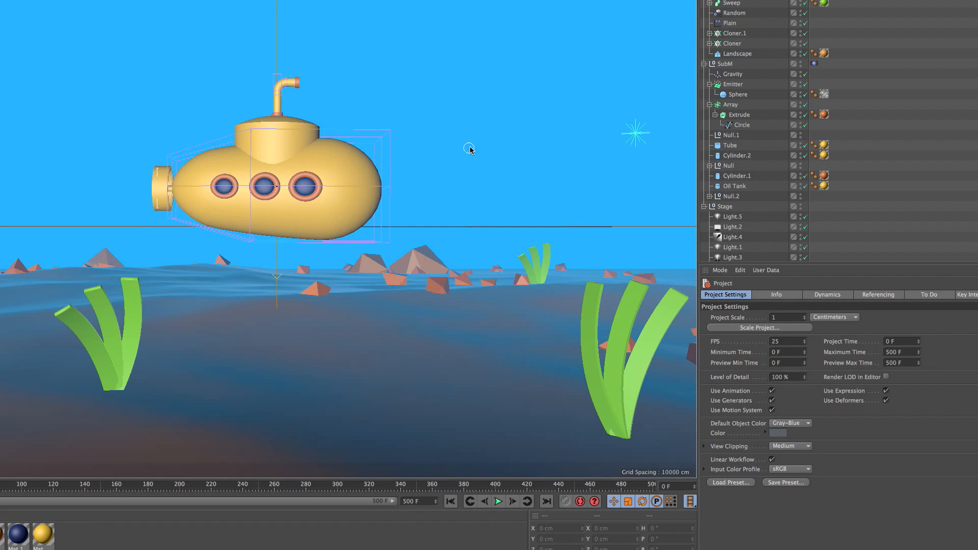
- In the finished yellow submarine scene, enlarge the object list, collapse Emitter and Array, and expand Null.2 containing the hull capsule
drag(854, 263, 855, 405)
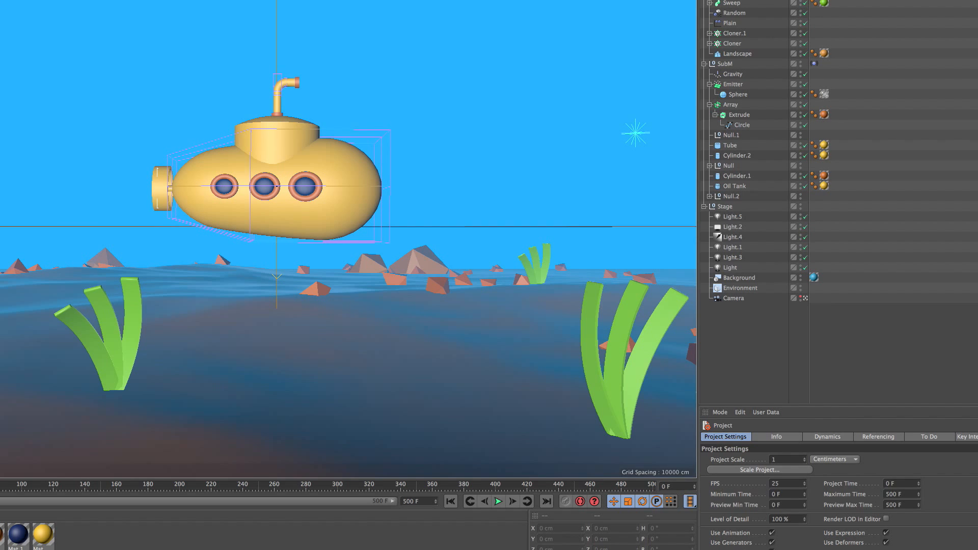
click(709, 84)
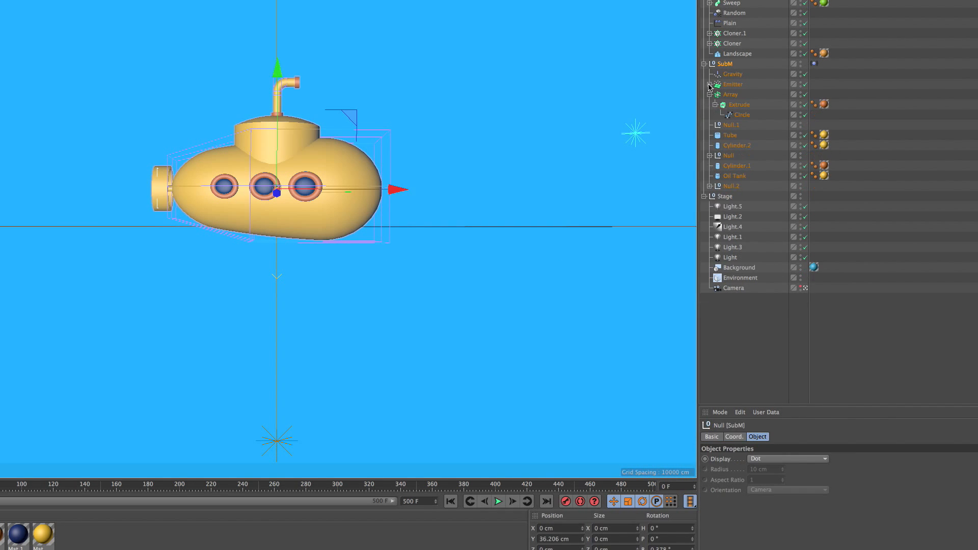
click(710, 94)
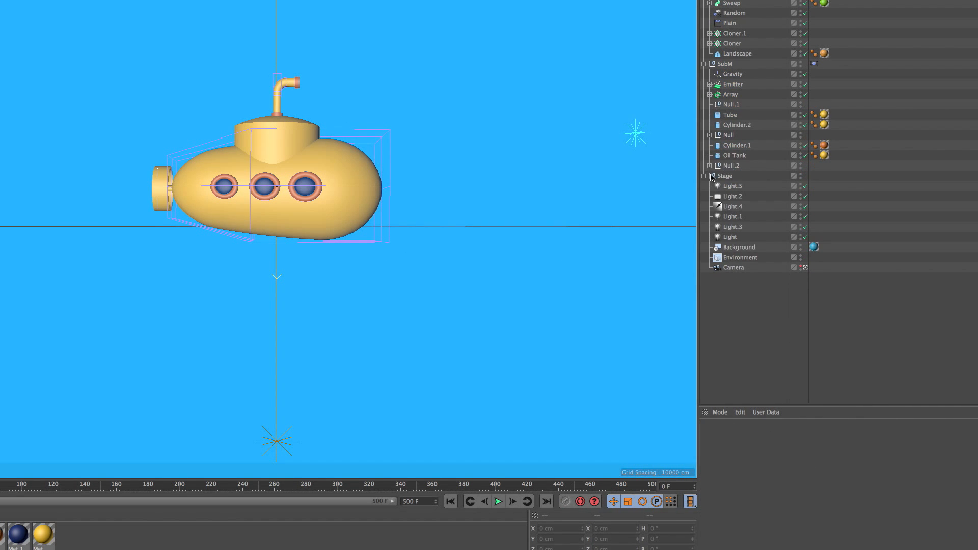
click(323, 157)
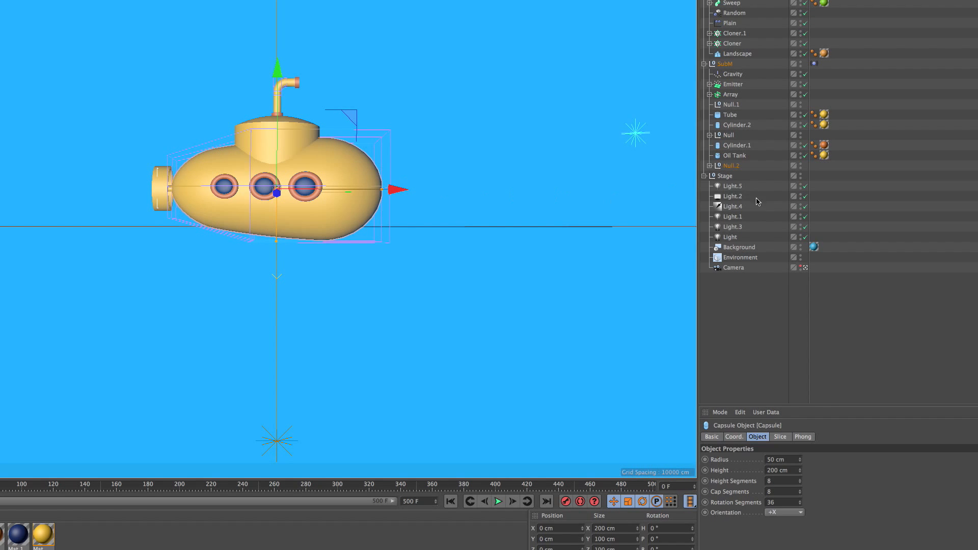
click(709, 165)
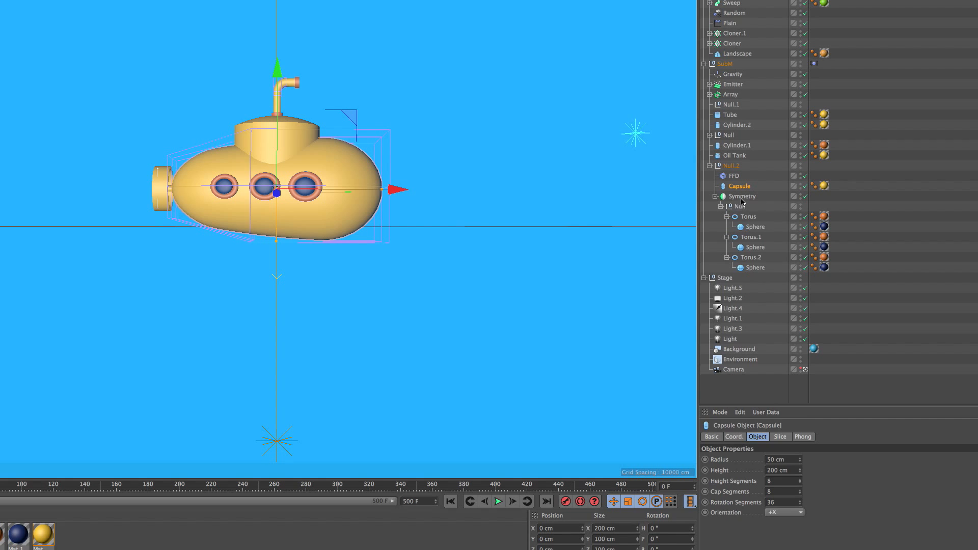
- Hide and show the Symmetry object holding the windows, and switch the FFD deformer off and on to examine its effect on the hull
click(742, 197)
click(801, 197)
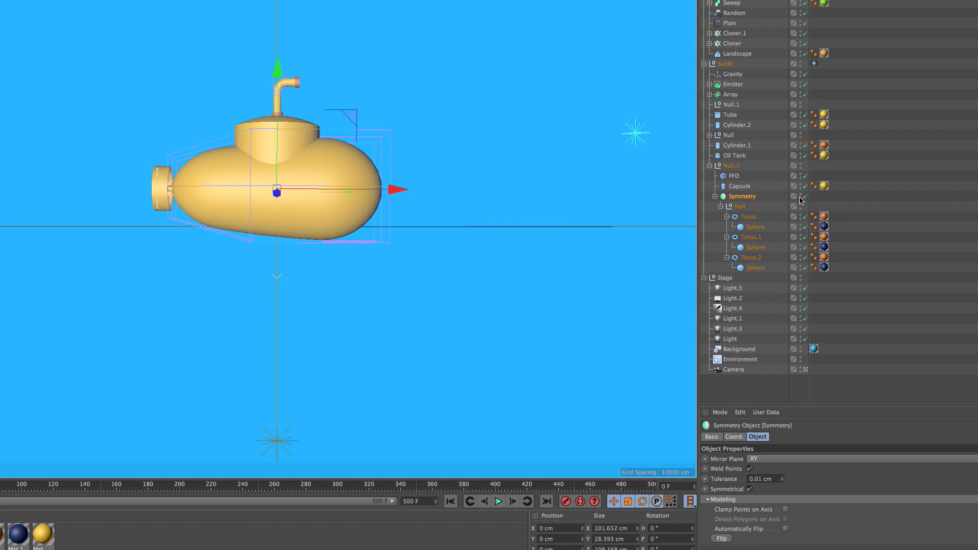
click(802, 197)
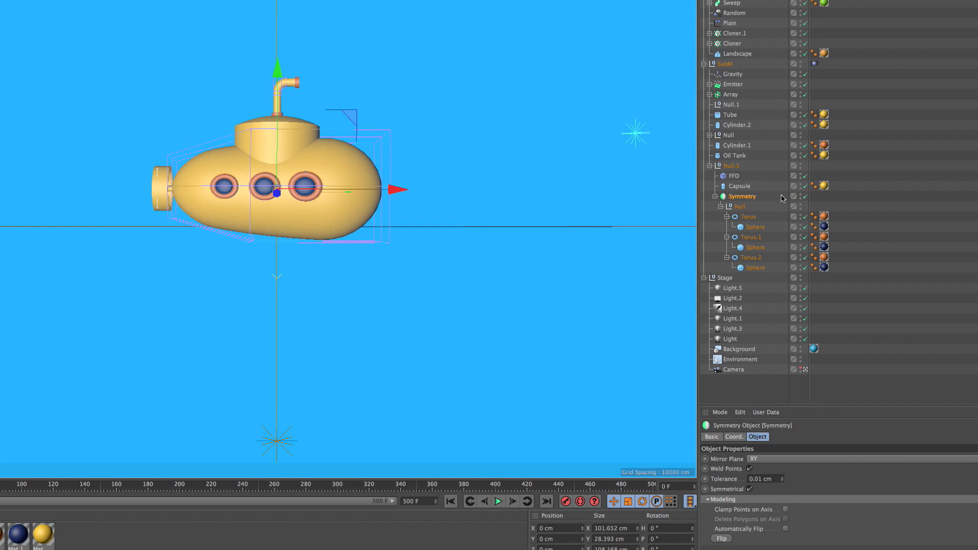
click(734, 178)
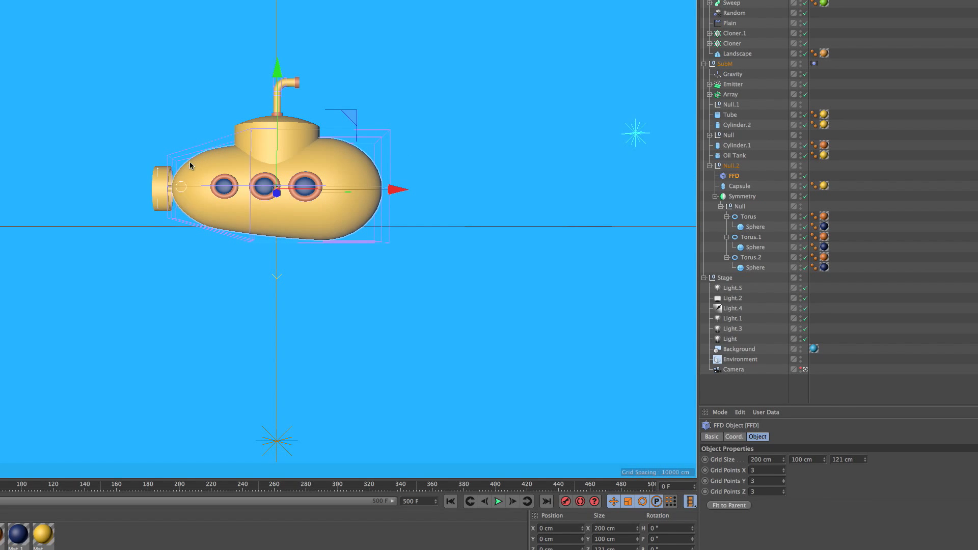
click(806, 177)
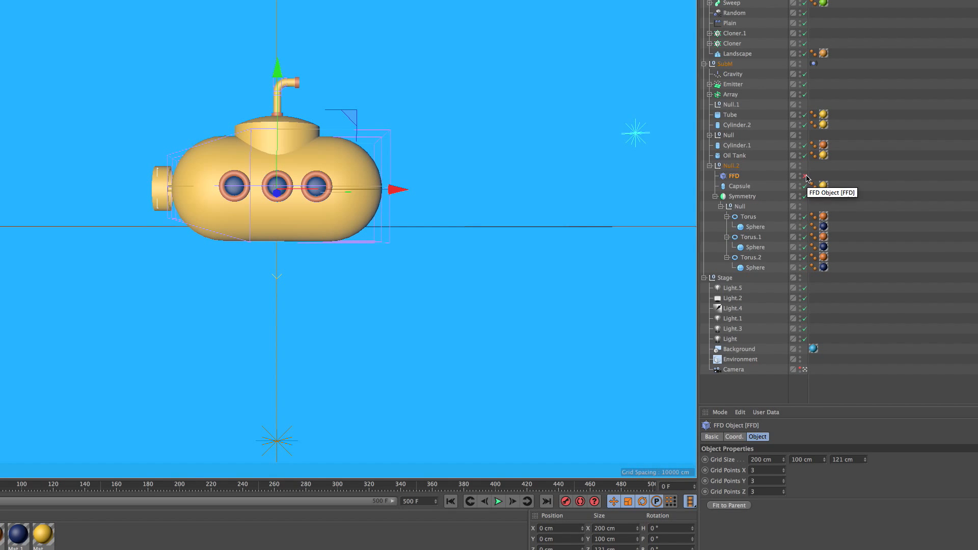
click(806, 176)
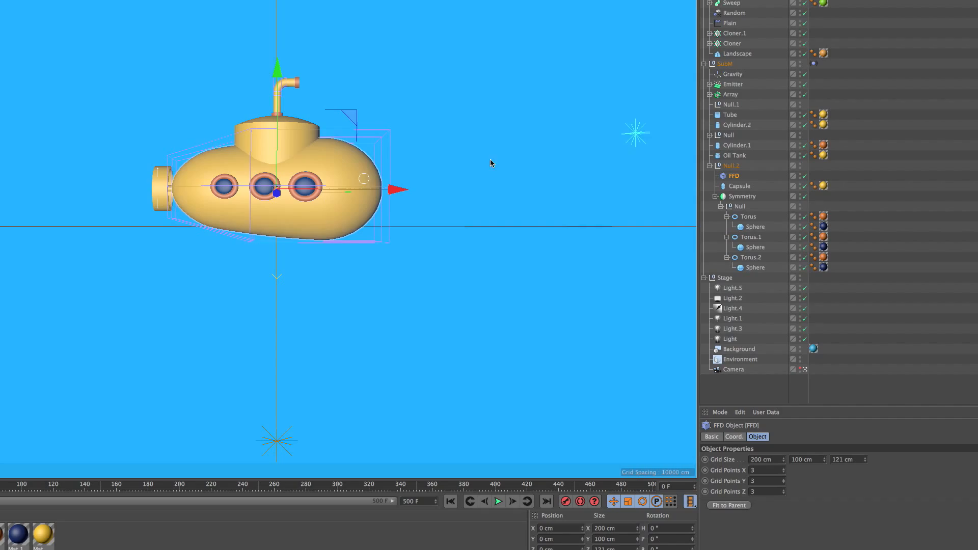
- Leave the scene camera, examine the windows on the hull up close, and select the Capsule and Symmetry objects under Null.2
click(806, 370)
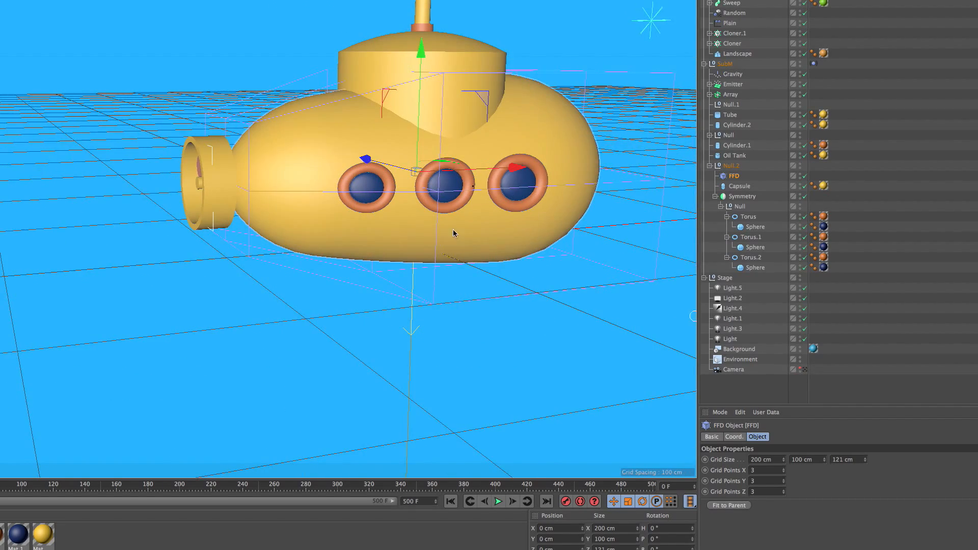
alt+drag(375, 156, 425, 153)
alt+middle_drag(425, 154, 328, 203)
alt+right_drag(325, 217, 350, 208)
alt+drag(350, 208, 358, 162)
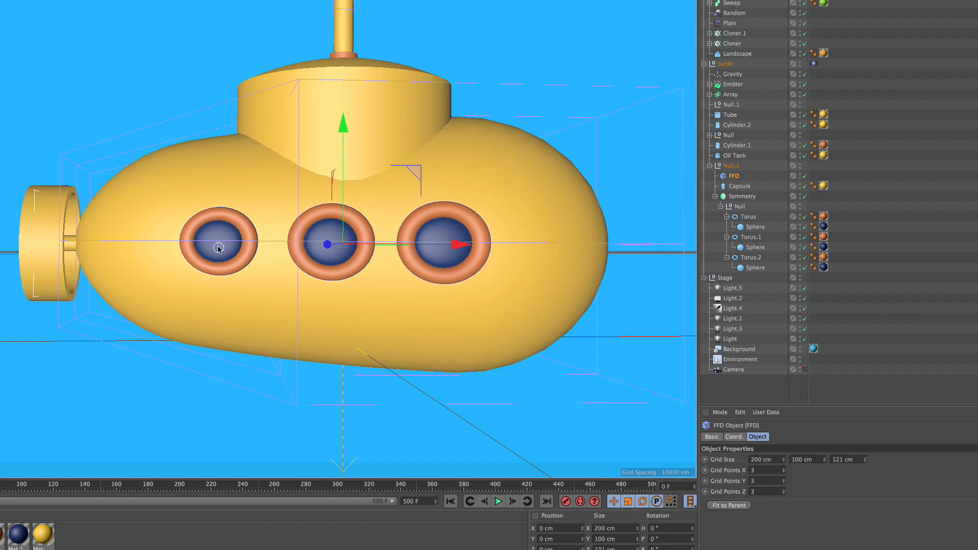
mouse_move(254, 267)
alt+mouse_down()
mouse_move(290, 291)
mouse_move(274, 266)
alt+mouse_up()
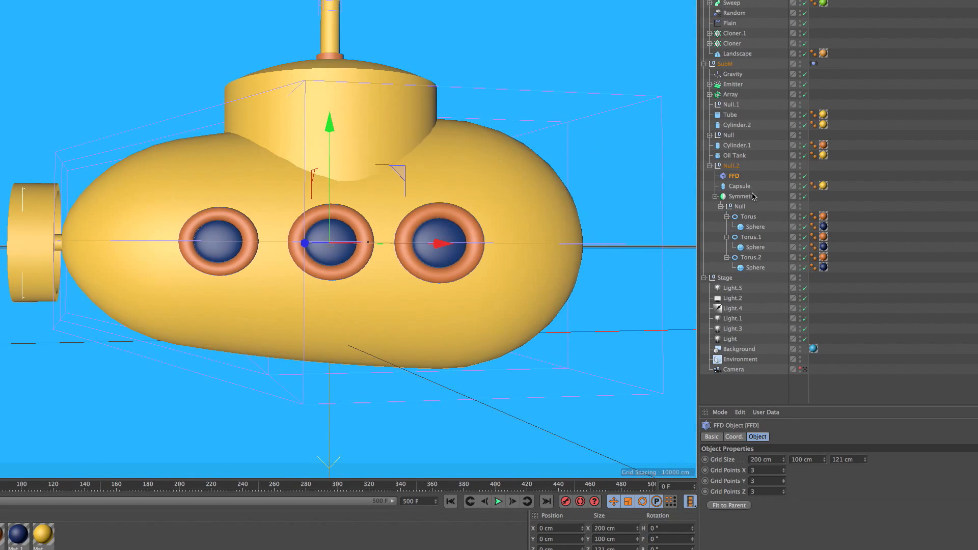
drag(755, 194, 770, 199)
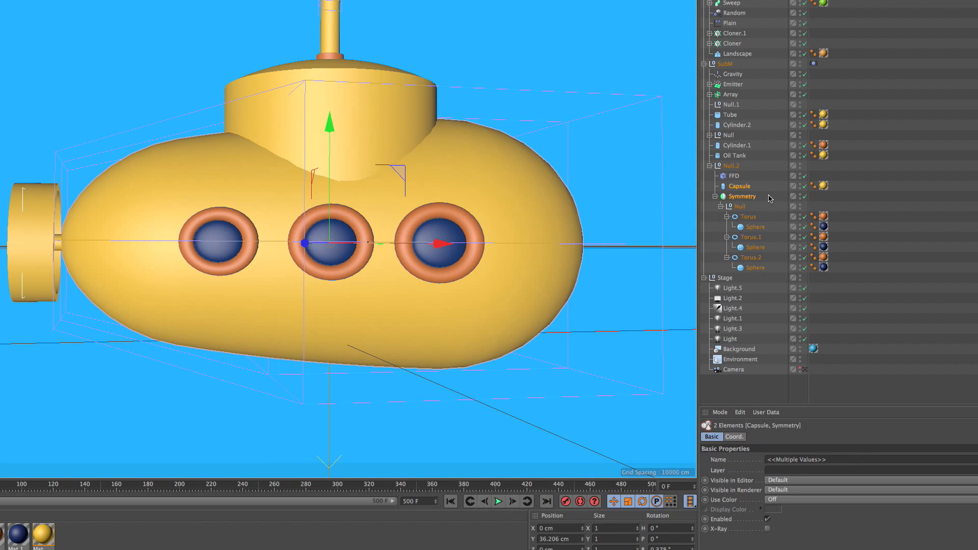
- Group the Capsule and FFD in their own null, keeping Symmetry outside it under Null.2, and collapse Symmetry
key(alt+g)
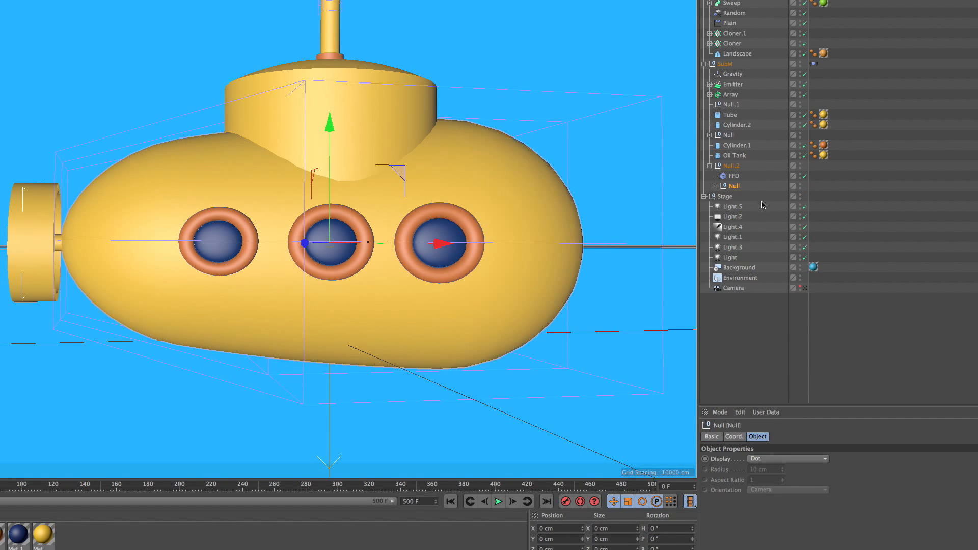
click(710, 187)
click(715, 187)
click(737, 179)
drag(736, 190, 738, 173)
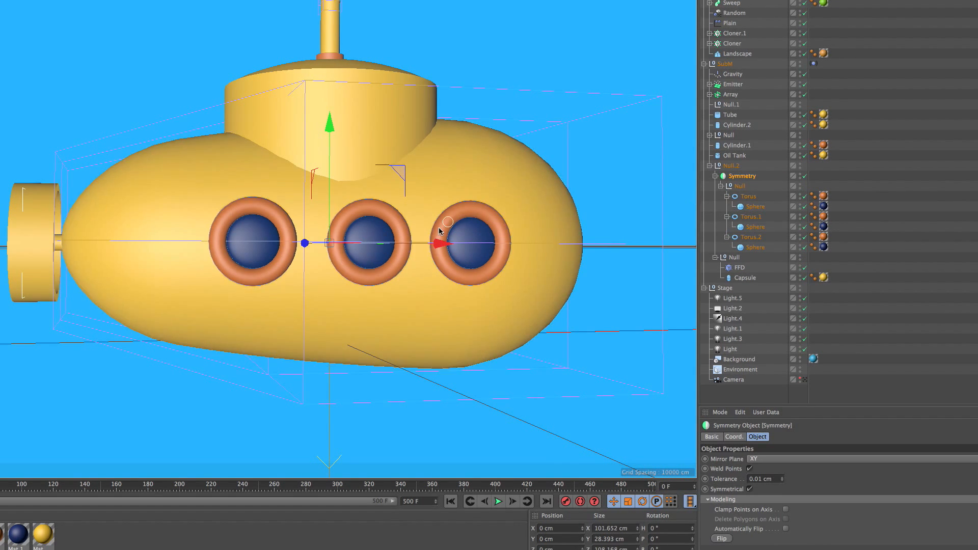
alt+drag(439, 230, 427, 245)
click(721, 187)
click(721, 187)
click(714, 176)
- Add a second FFD deformer under Capsule, zero its position and fit its grid to the parent
alt+drag(682, 175, 520, 267)
alt+drag(352, 324, 517, 257)
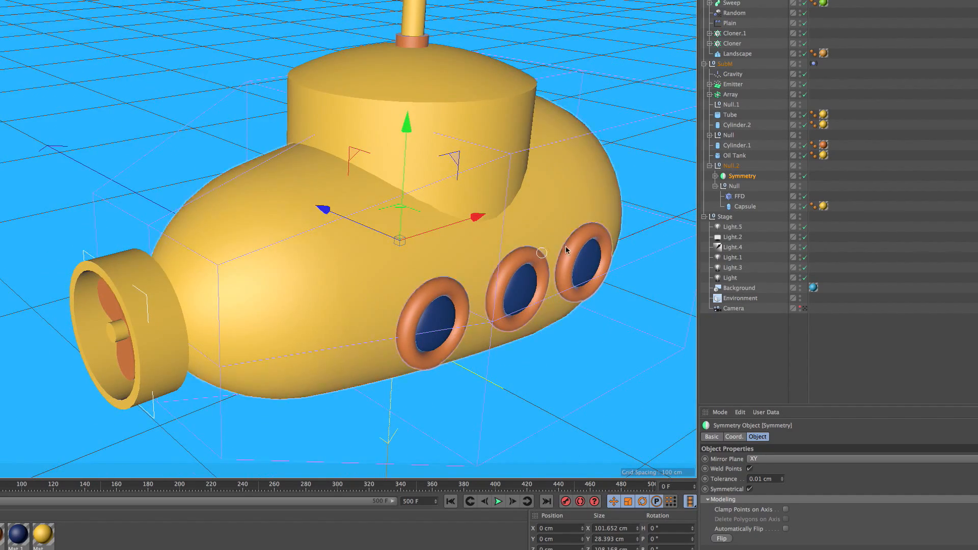
alt+middle_drag(605, 242, 507, 236)
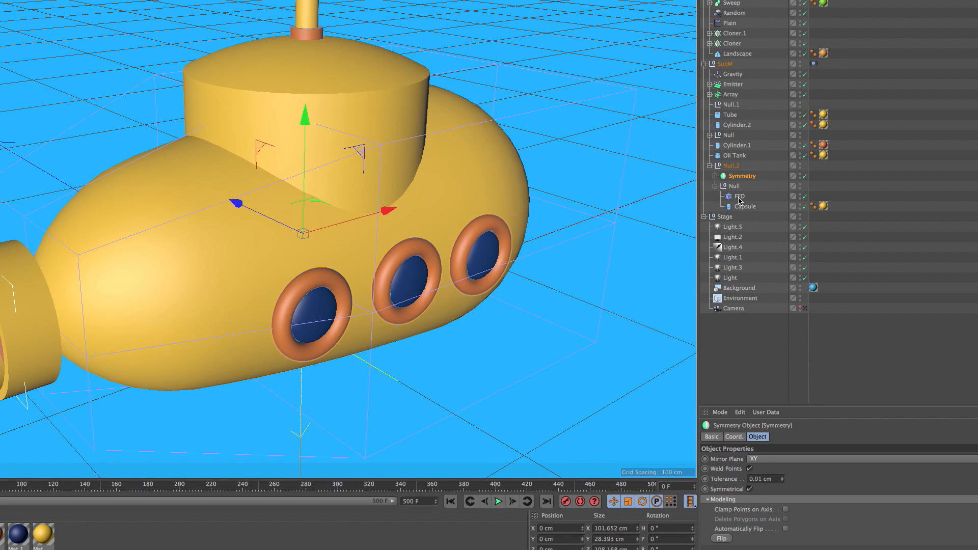
click(334, 0)
drag(739, 206, 743, 218)
click(734, 437)
right_click(761, 460)
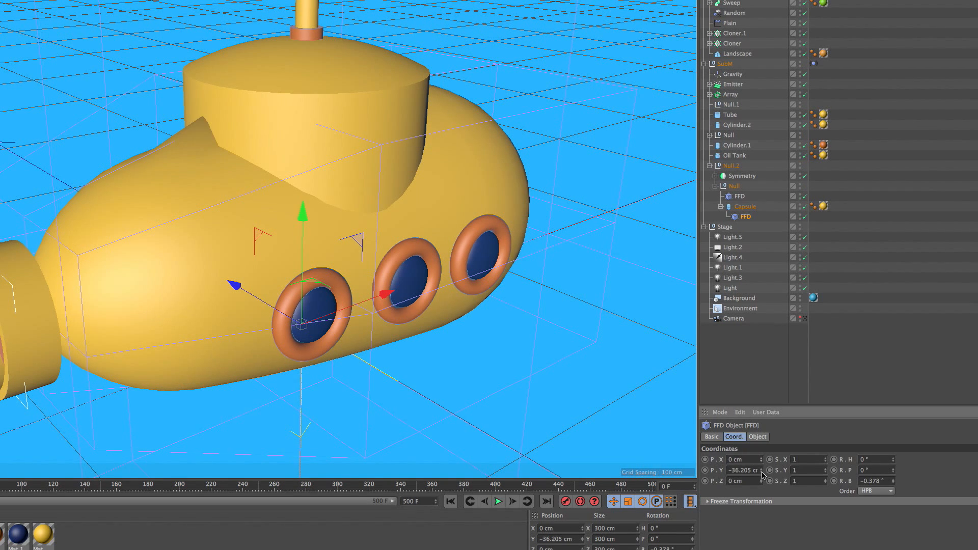
right_click(761, 471)
click(758, 436)
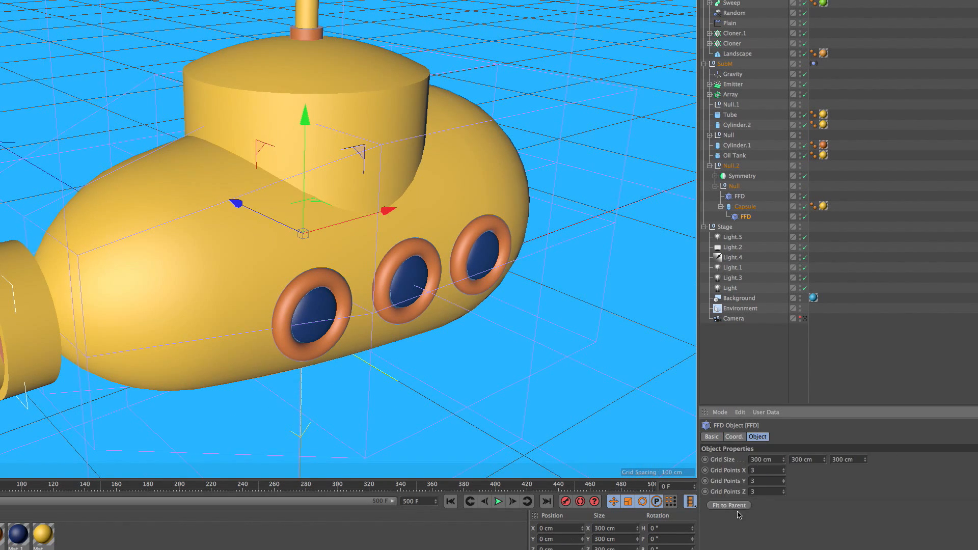
click(740, 508)
- Scale the new FFD cage up uniformly to about 248 cm long and 124 cm high so it encloses the windows
alt+drag(407, 282, 319, 203)
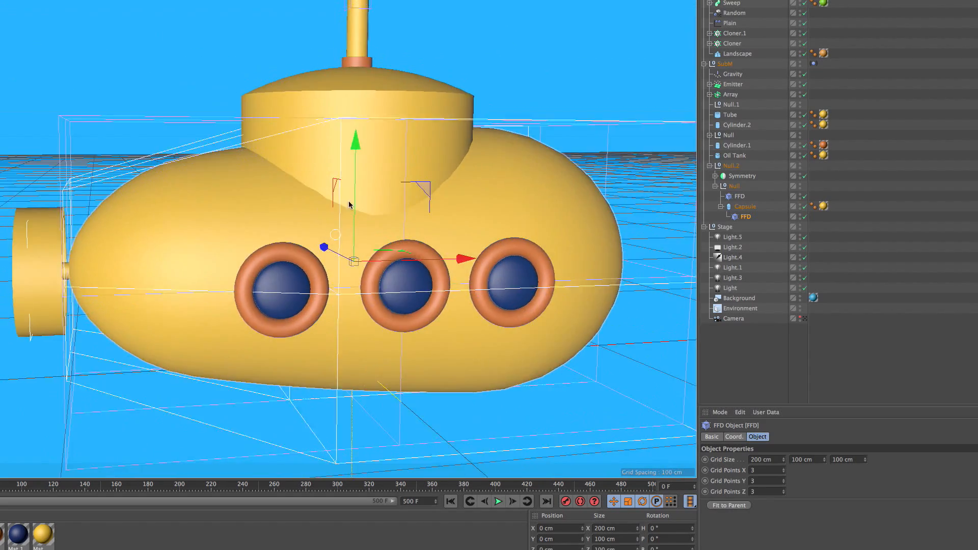
alt+right_drag(345, 211, 354, 259)
alt+drag(354, 259, 353, 286)
drag(350, 159, 387, 114)
key(super+z)
alt+drag(374, 234, 504, 265)
key(t)
mouse_move(596, 207)
mouse_down()
mouse_move(655, 188)
mouse_move(581, 214)
mouse_move(605, 211)
mouse_move(596, 213)
mouse_up()
key(space)
- Move the new FFD above Symmetry, group the two in a null inside Null.2, and select that FFD
alt+drag(524, 243, 354, 281)
drag(741, 196, 738, 174)
ctrl+click(743, 188)
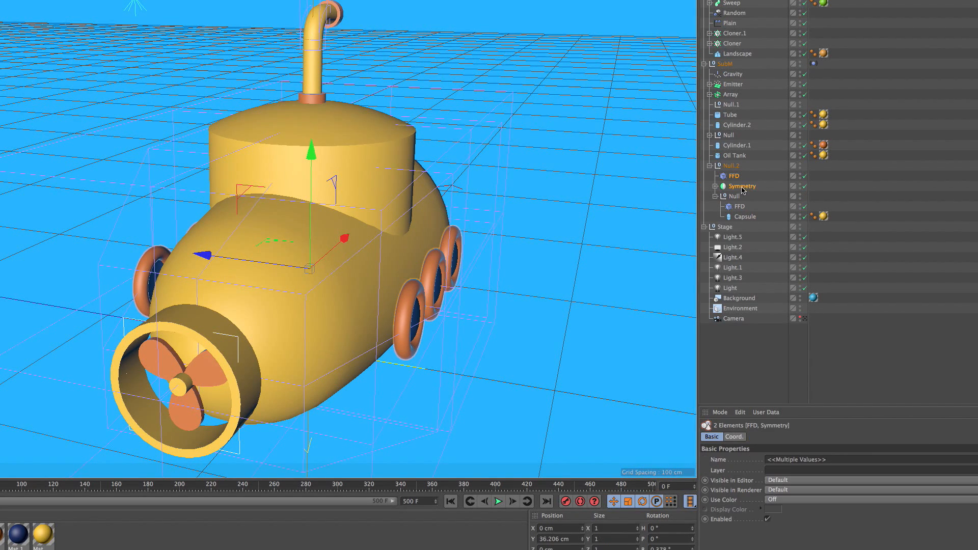
key(alt+g)
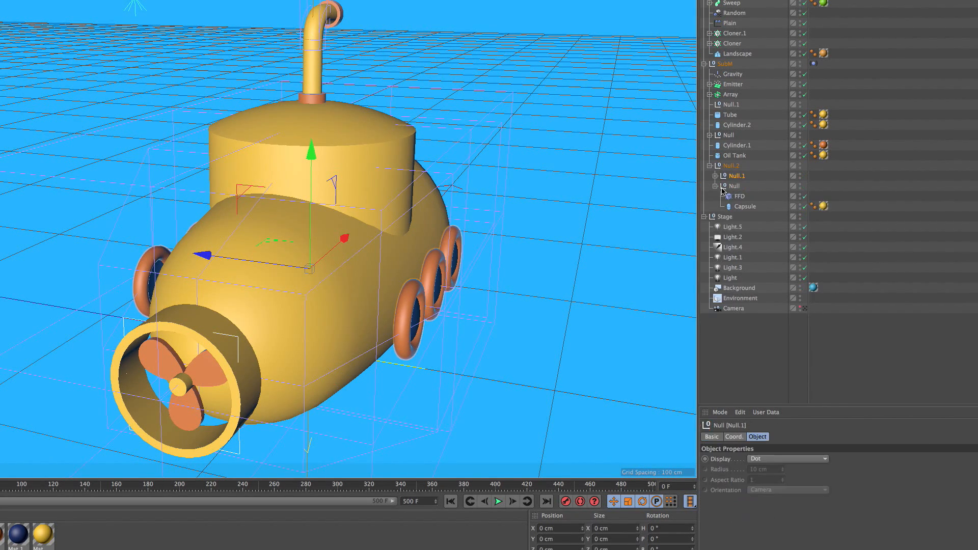
click(718, 180)
click(715, 176)
click(739, 187)
- In the top view, select the middle column of the windows' FFD cage points and scale it inward to about 90 % along Z
alt+drag(574, 239, 249, 255)
key(0)
alt+right_drag(235, 295, 286, 183)
alt+right_drag(312, 221, 239, 351)
alt+drag(287, 306, 179, 255)
mouse_move(248, 245)
alt+right_down()
mouse_move(242, 209)
mouse_move(256, 187)
mouse_move(237, 262)
alt+right_up()
middle_click(301, 202)
middle_click(428, 169)
alt+right_drag(415, 194, 451, 165)
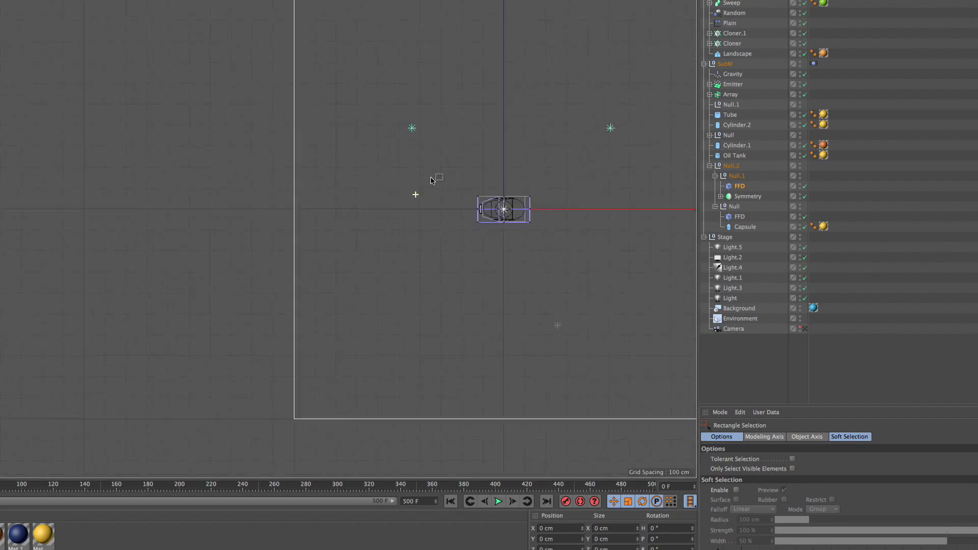
alt+middle_drag(383, 243, 275, 227)
alt+middle_drag(494, 226, 353, 230)
alt+right_drag(353, 229, 372, 184)
alt+middle_drag(419, 95, 373, 167)
drag(387, 58, 301, 417)
key(t)
drag(352, 102, 357, 122)
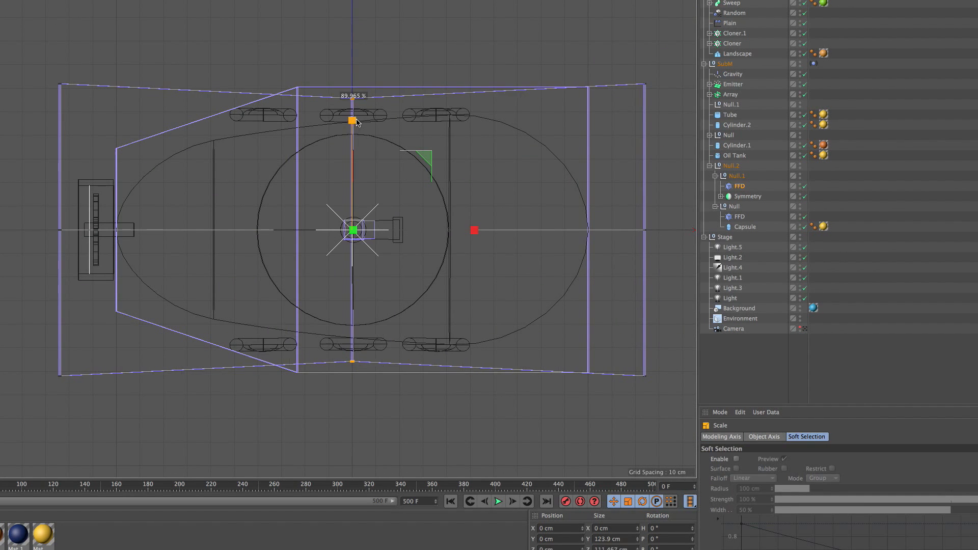
- Narrow the cage's column of points at the propeller end, and widen the middle column to about 121 cm along Z
key(0)
drag(84, 44, 16, 410)
key(t)
drag(60, 97, 66, 154)
key(0)
drag(380, 64, 326, 403)
key(t)
drag(352, 108, 354, 99)
- Examine in the perspective view how the windows follow the tapered hull from the side
key(0)
middle_click(364, 131)
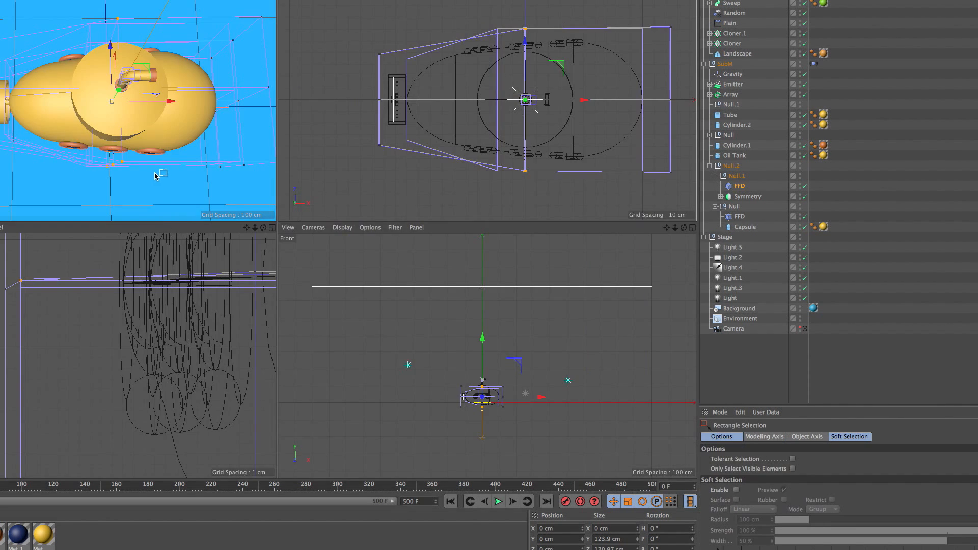
middle_click(155, 176)
alt+drag(345, 265, 359, 116)
alt+middle_drag(331, 242, 271, 181)
alt+drag(306, 259, 300, 235)
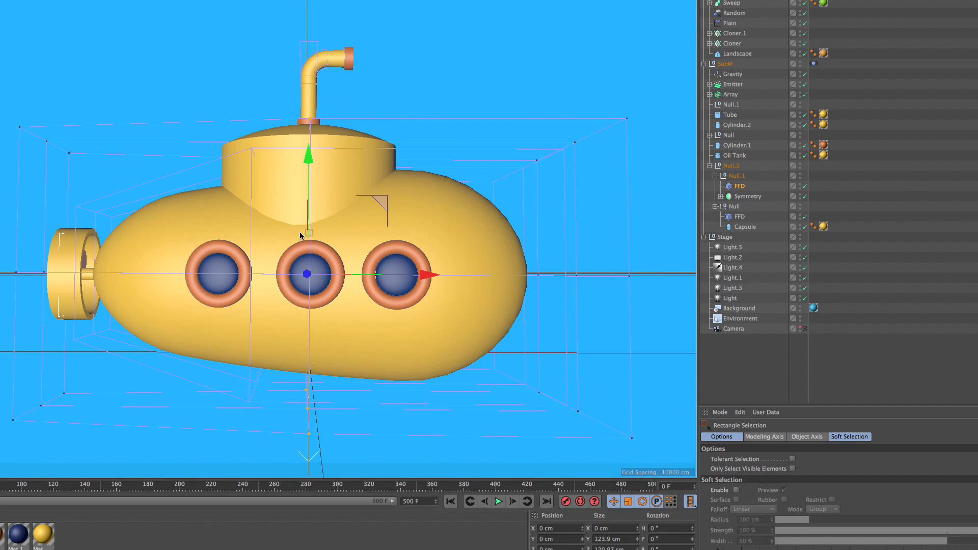
key(9)
alt+right_drag(305, 257, 314, 233)
alt+middle_drag(315, 234, 276, 252)
alt+drag(395, 231, 349, 216)
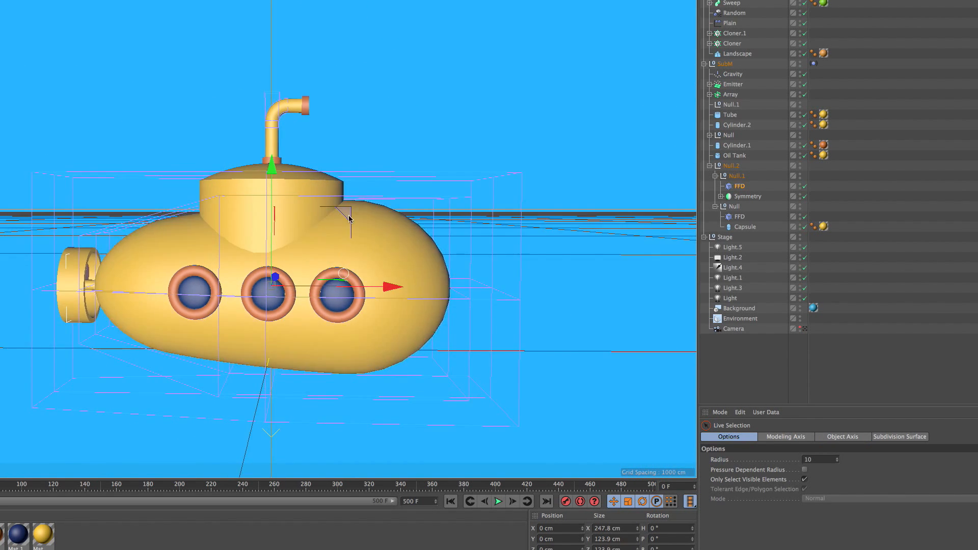
alt+right_drag(349, 216, 310, 299)
alt+middle_drag(310, 299, 338, 235)
mouse_move(370, 224)
alt+mouse_down()
mouse_move(368, 194)
mouse_move(364, 238)
alt+mouse_up()
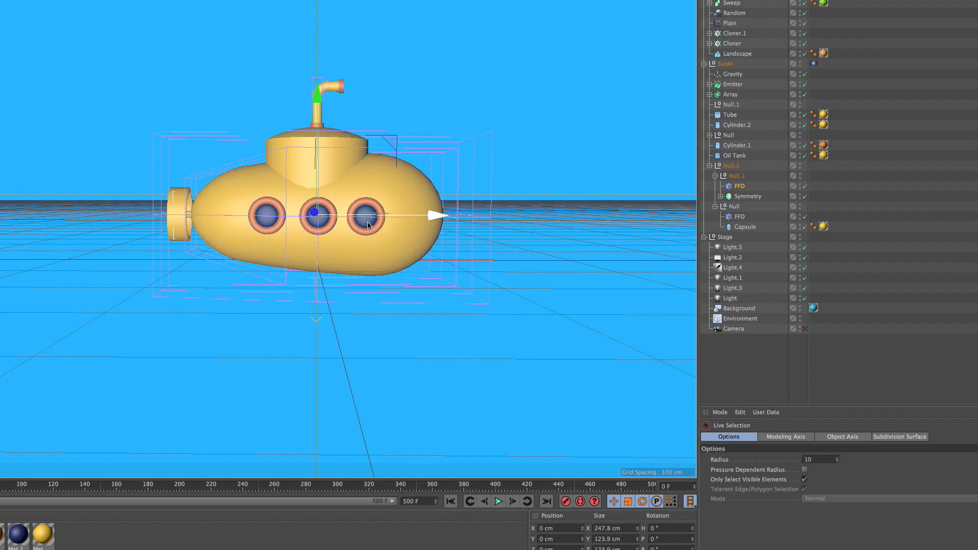
- Start a new project and add a Capsule primitive
key(super+n)
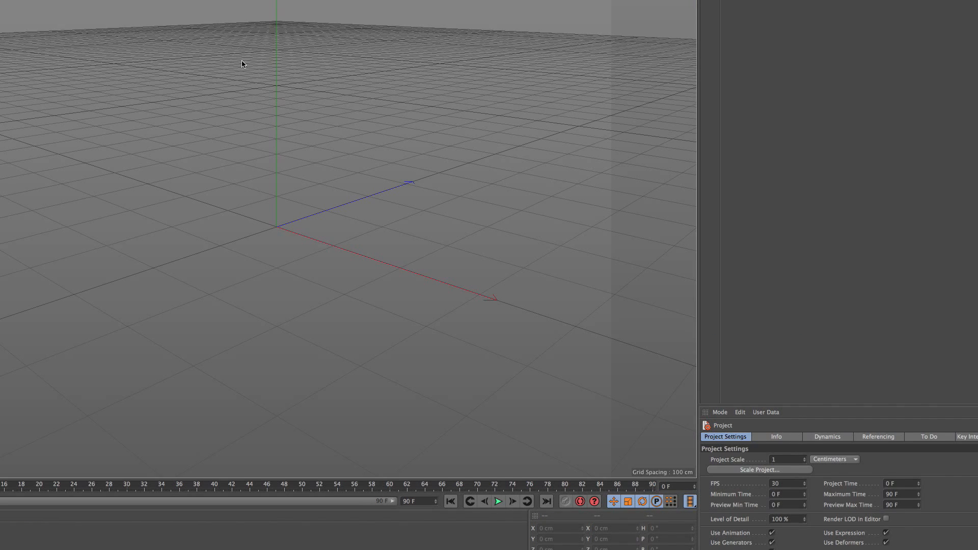
drag(148, 0, 313, 9)
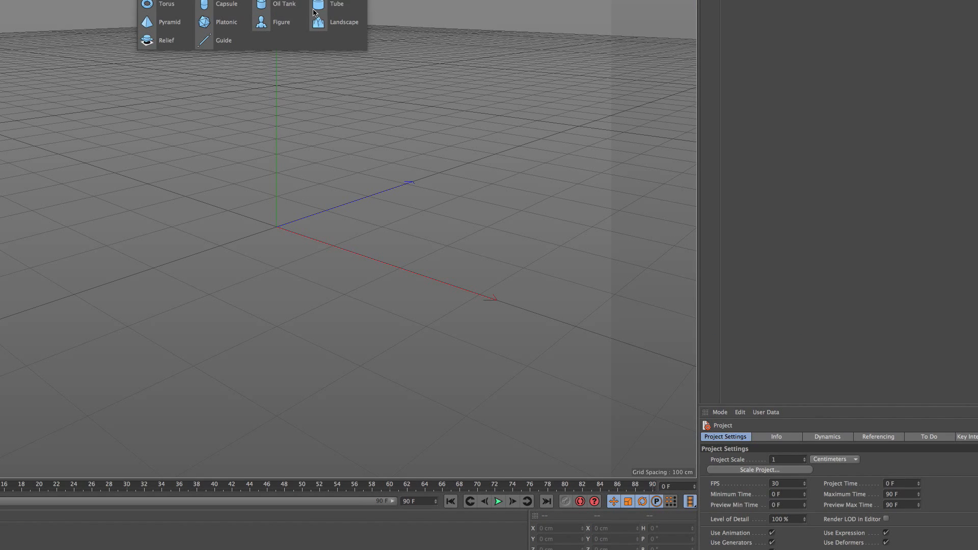
click(224, 4)
alt+drag(309, 248, 358, 253)
mouse_move(299, 190)
alt+right_down()
mouse_move(384, 175)
mouse_move(297, 179)
alt+right_up()
alt+drag(297, 178, 299, 219)
alt+right_drag(299, 219, 280, 170)
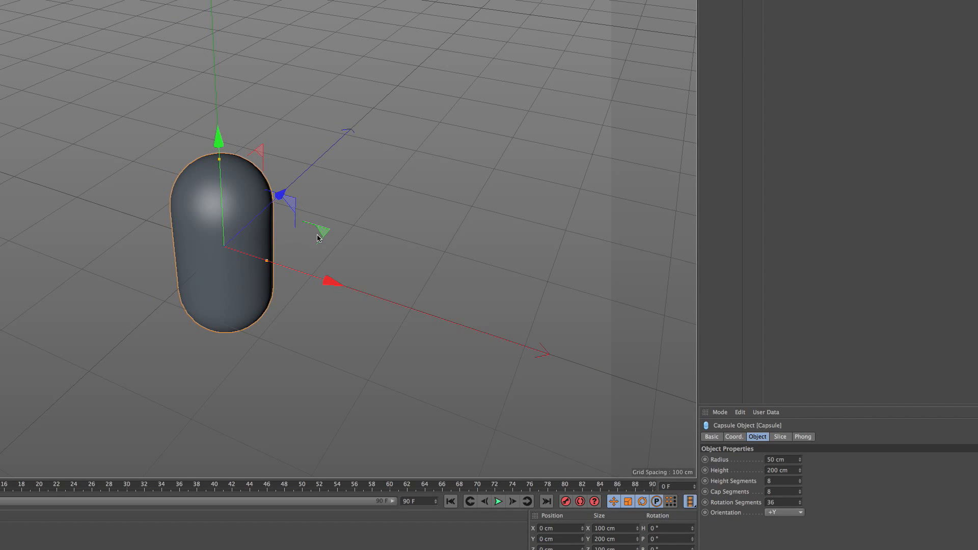
alt+middle_drag(317, 238, 334, 199)
alt+drag(302, 203, 360, 119)
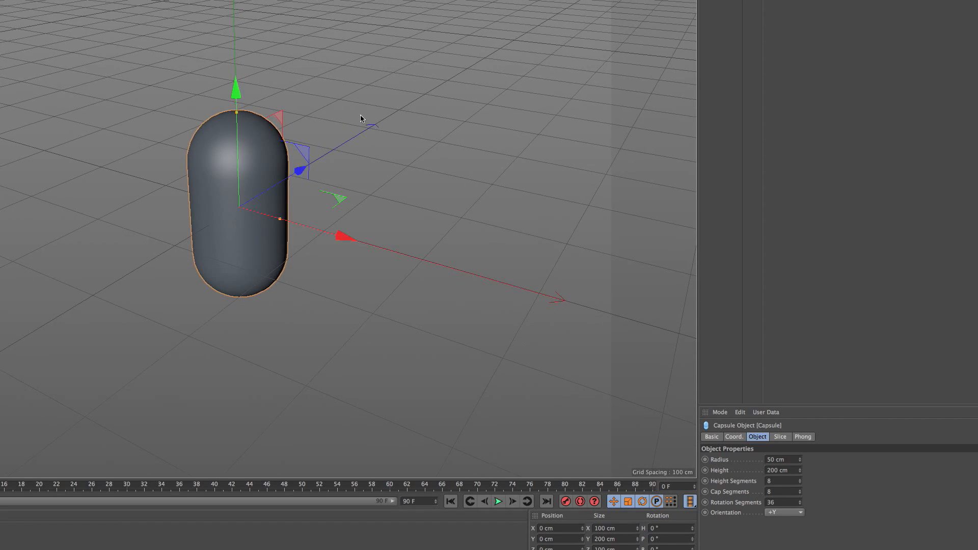
alt+drag(391, 182, 386, 235)
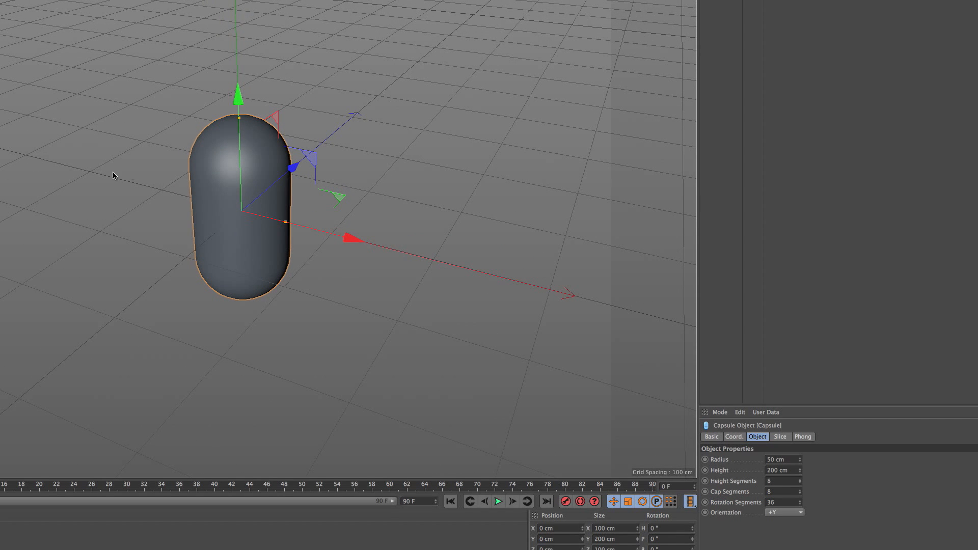
- Set the capsule's orientation to +X so it lies horizontally
click(784, 513)
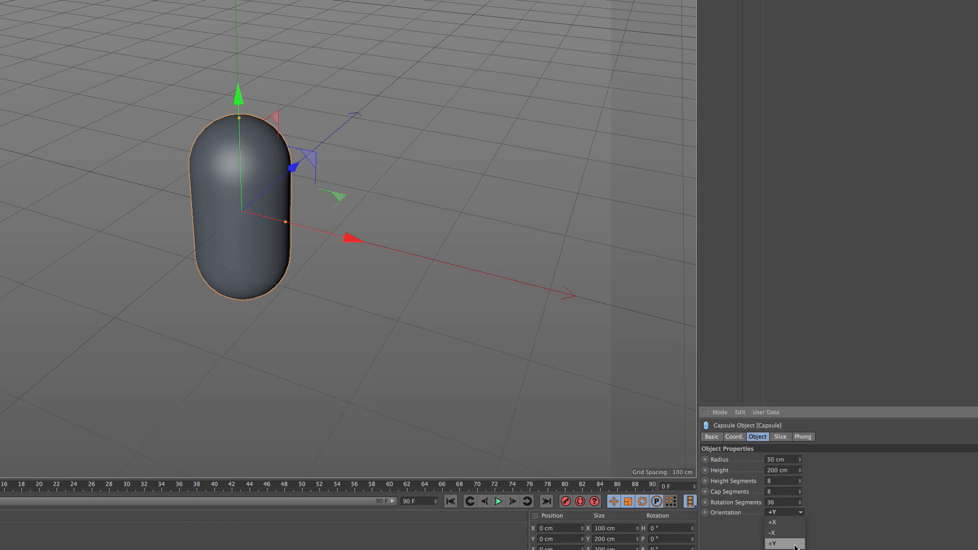
click(792, 532)
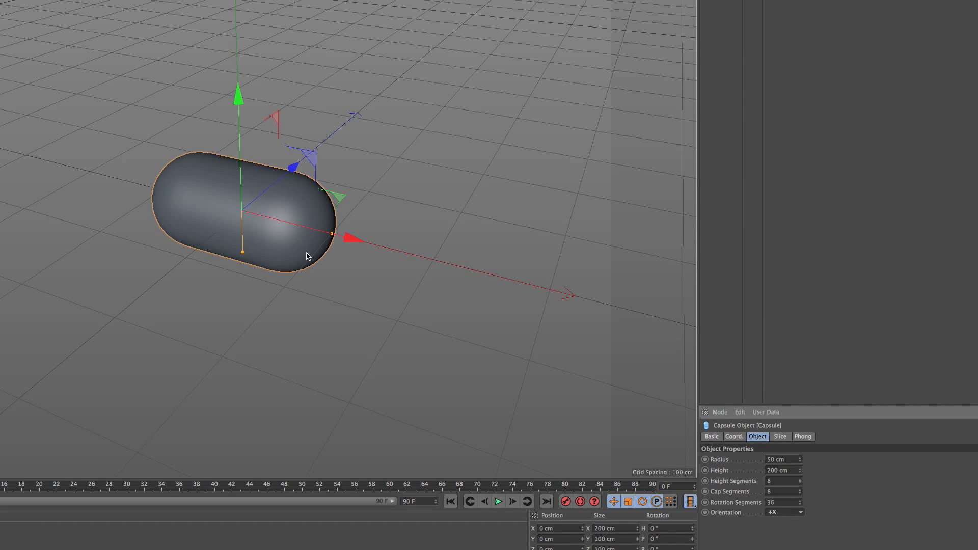
alt+drag(307, 252, 327, 236)
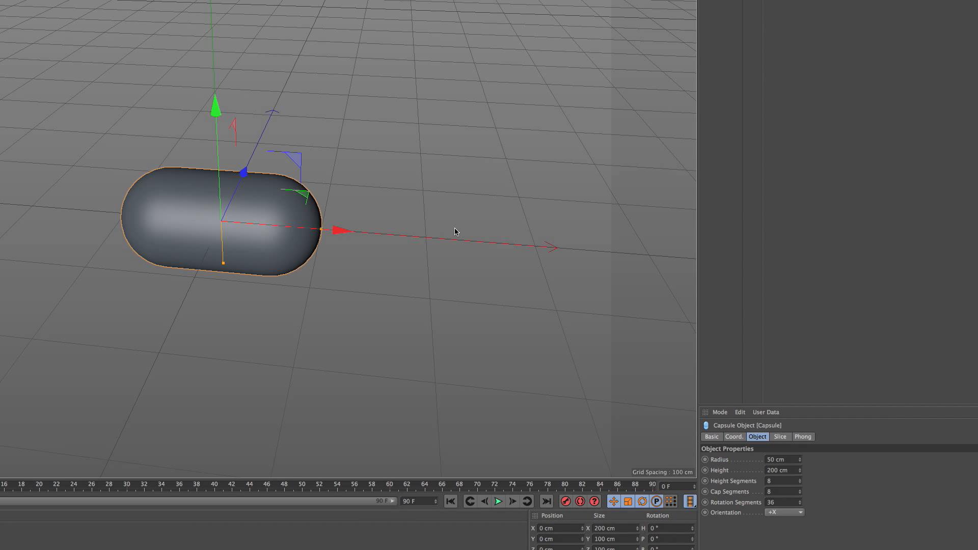
alt+drag(202, 335, 238, 290)
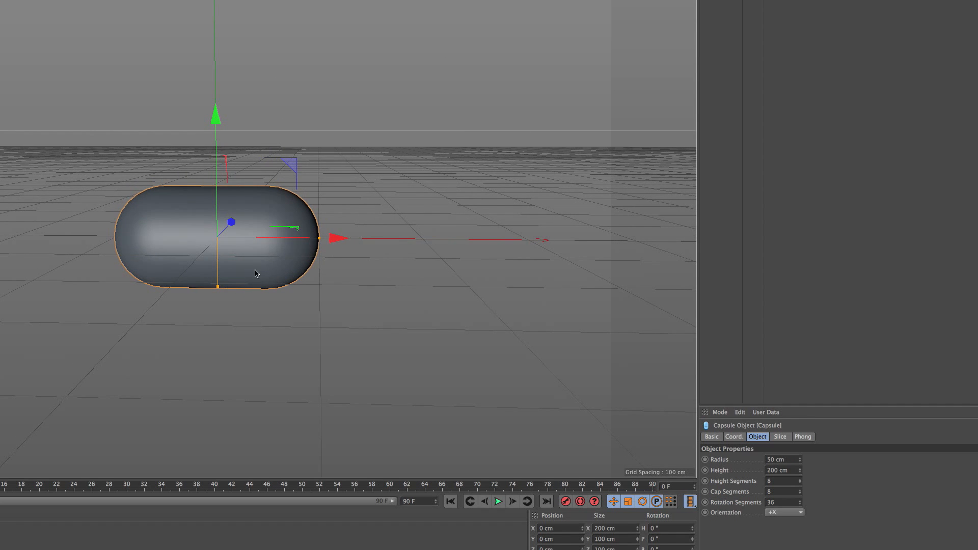
alt+right_drag(256, 273, 249, 295)
alt+middle_drag(249, 295, 276, 276)
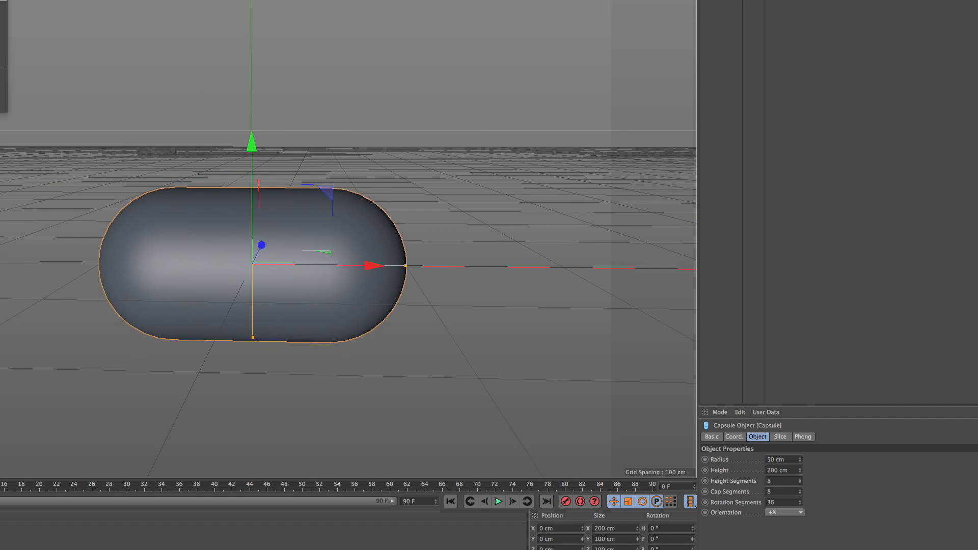
- Display the capsule's mesh lines and enlarge it to about 254 cm in height and 66 cm in radius
click(0, 0)
alt+right_drag(271, 257, 281, 305)
mouse_move(295, 302)
alt+mouse_down()
mouse_move(360, 286)
mouse_move(277, 308)
alt+mouse_up()
alt+right_drag(279, 266, 304, 253)
alt+middle_drag(303, 253, 274, 255)
alt+drag(273, 255, 277, 279)
alt+right_drag(276, 282, 262, 285)
alt+drag(262, 285, 248, 306)
drag(400, 224, 443, 219)
drag(248, 304, 257, 173)
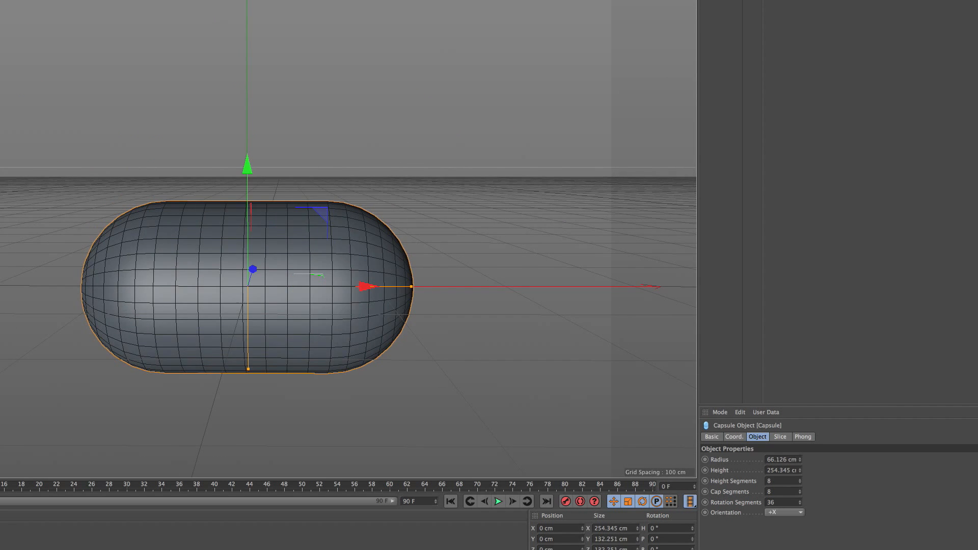
- Add an FFD deformer under the capsule and fit its grid to the parent
click(220, 0)
click(324, 0)
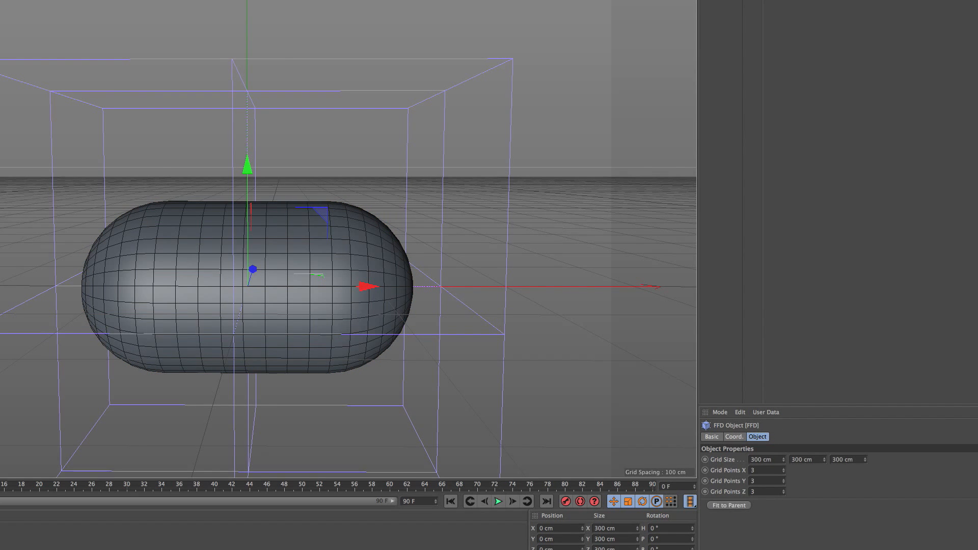
click(729, 508)
alt+drag(242, 274, 240, 290)
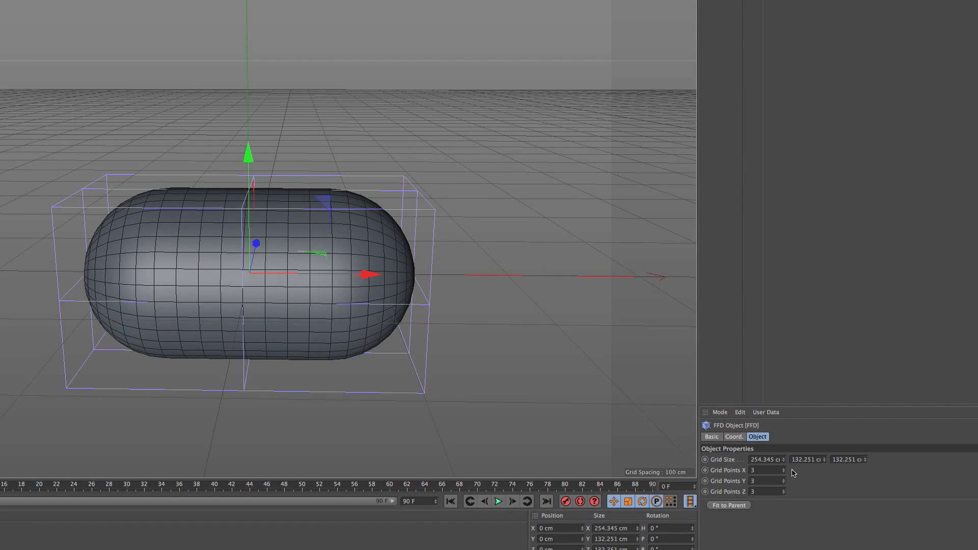
- Select the FFD cage points at the capsule's -X end in the top view and check the selection in perspective
alt+drag(258, 279, 264, 178)
key(0)
right_click(338, 117)
key(Escape)
middle_click(481, 82)
middle_click(490, 81)
alt+right_drag(301, 227, 280, 244)
alt+middle_drag(294, 200, 306, 207)
alt+right_drag(307, 205, 327, 193)
scroll(306, 207, up, 10)
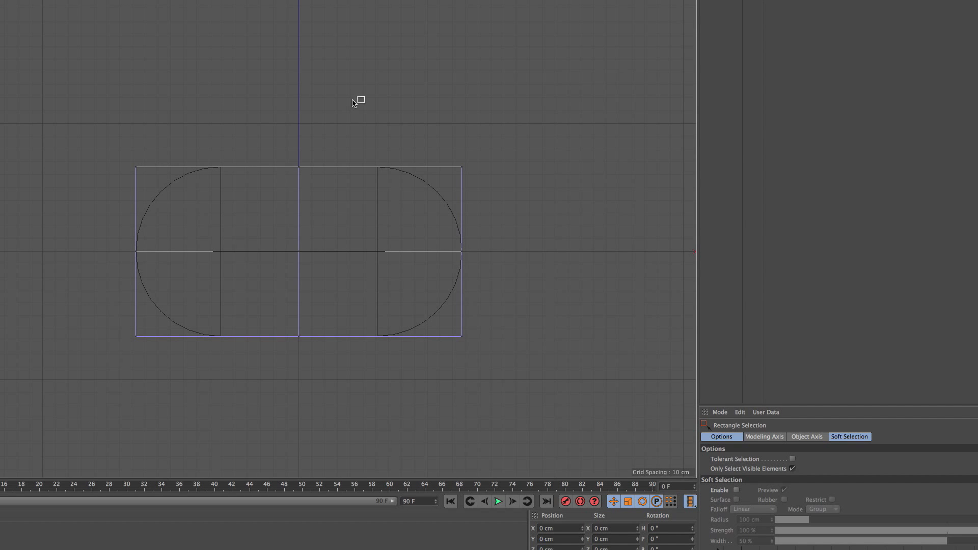
drag(193, 120, 76, 340)
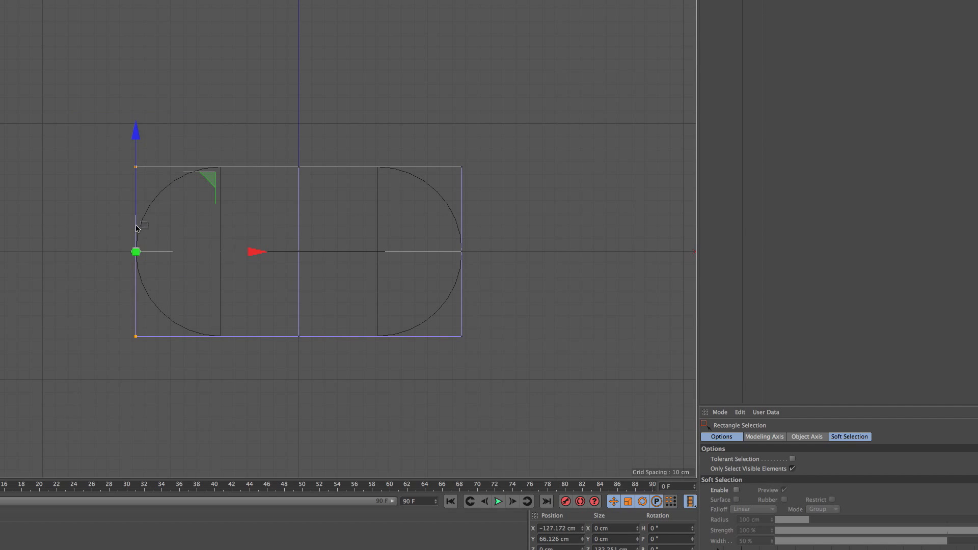
middle_click(182, 206)
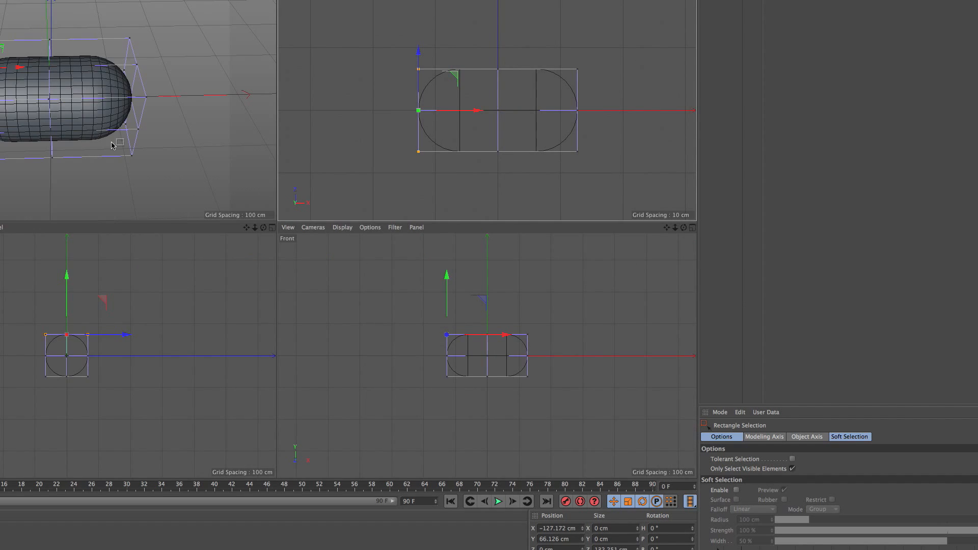
middle_click(52, 159)
alt+drag(118, 264, 181, 190)
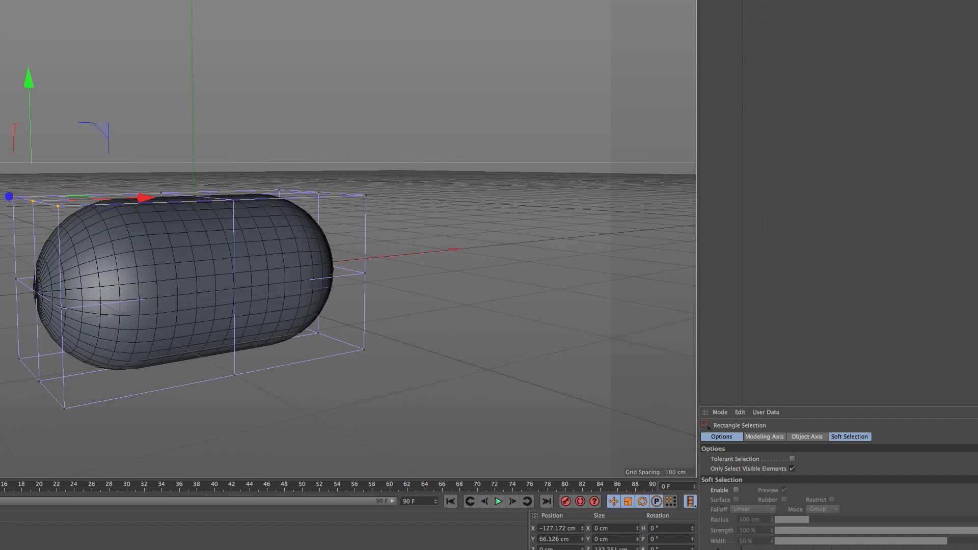
- Turn off Only Select Visible Elements and reselect all cage points at the capsule's -X end through the full depth
click(792, 469)
middle_click(269, 163)
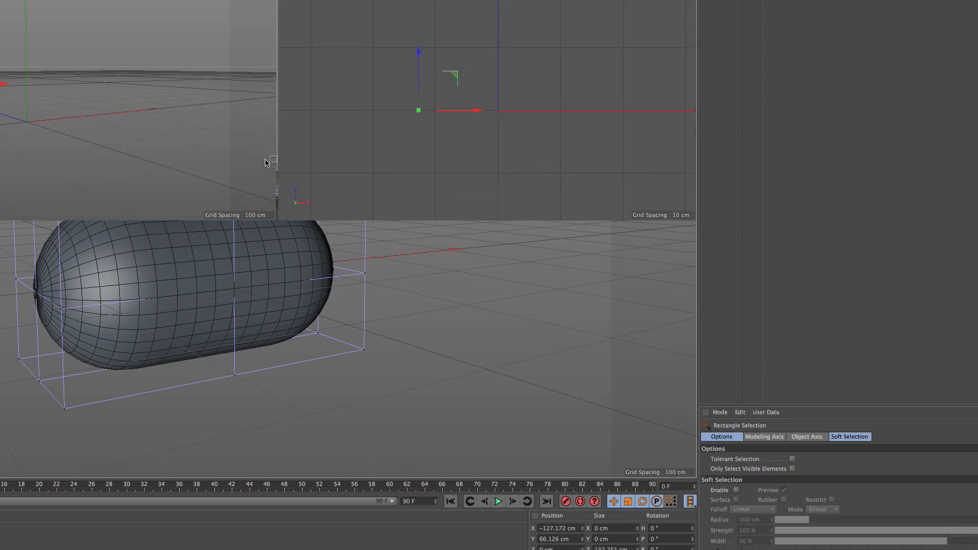
middle_click(284, 155)
drag(174, 166, 81, 427)
middle_click(180, 188)
middle_click(153, 202)
alt+drag(113, 210, 96, 221)
alt+middle_drag(96, 220, 168, 183)
alt+right_drag(169, 184, 162, 207)
alt+drag(162, 207, 224, 209)
- Try scaling the selected end points down uniformly to about 91 cm in height, and undo it
key(t)
drag(546, 92, 431, 153)
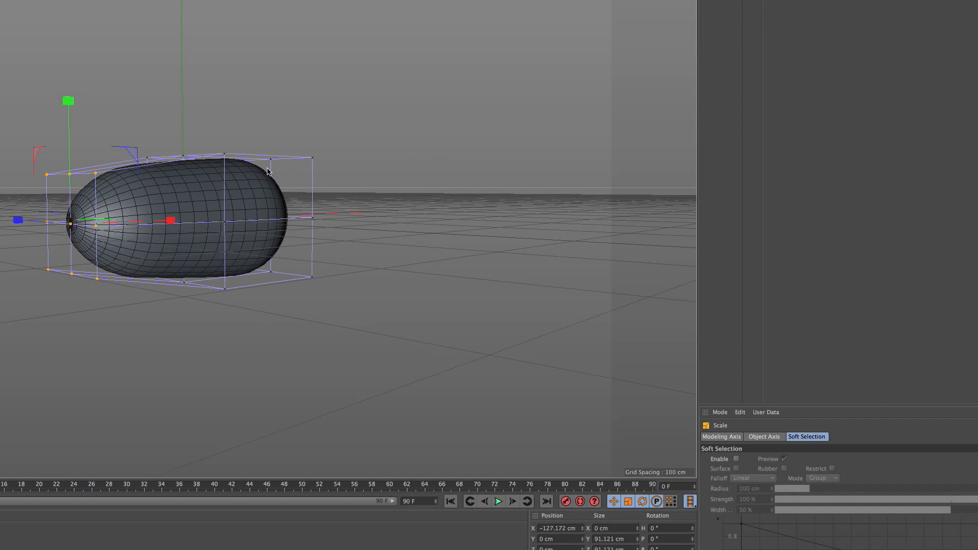
key(ctrl+z)
- Try lowering only the upper row of cage points at the capsule's -X end and selecting the lower row separately
key(0)
drag(10, 125, 125, 185)
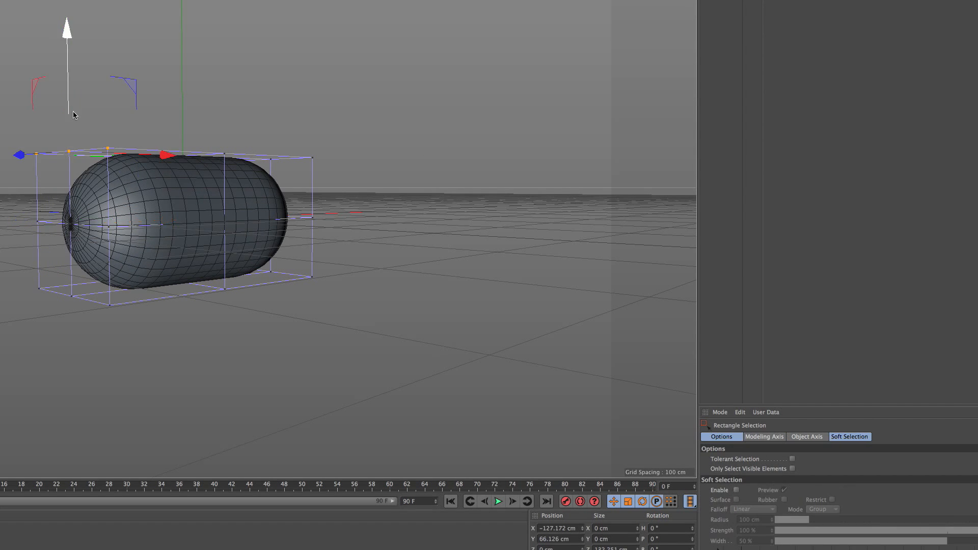
drag(72, 112, 73, 134)
drag(8, 287, 154, 367)
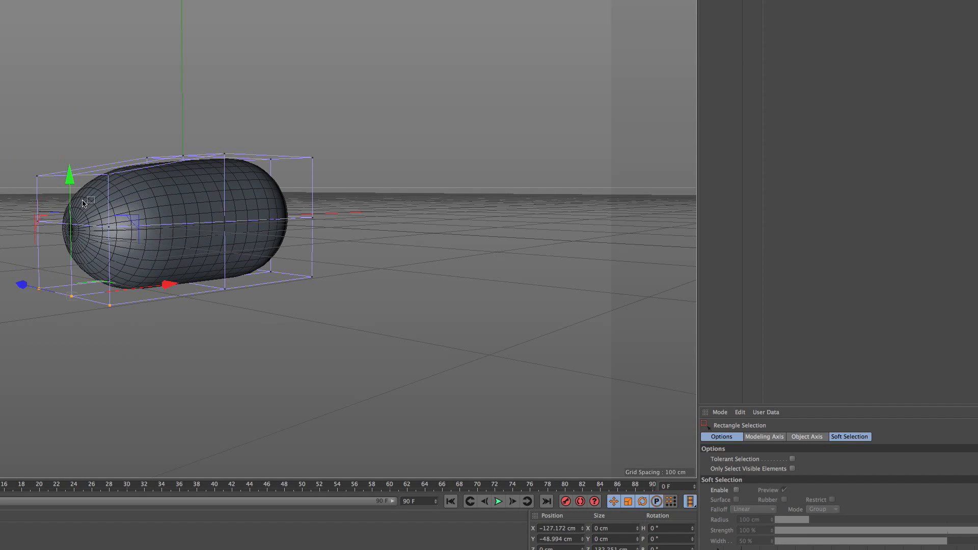
- Reselect all cage points at the capsule's -X end and scale them down uniformly to about 96 cm in height
drag(2, 120, 132, 336)
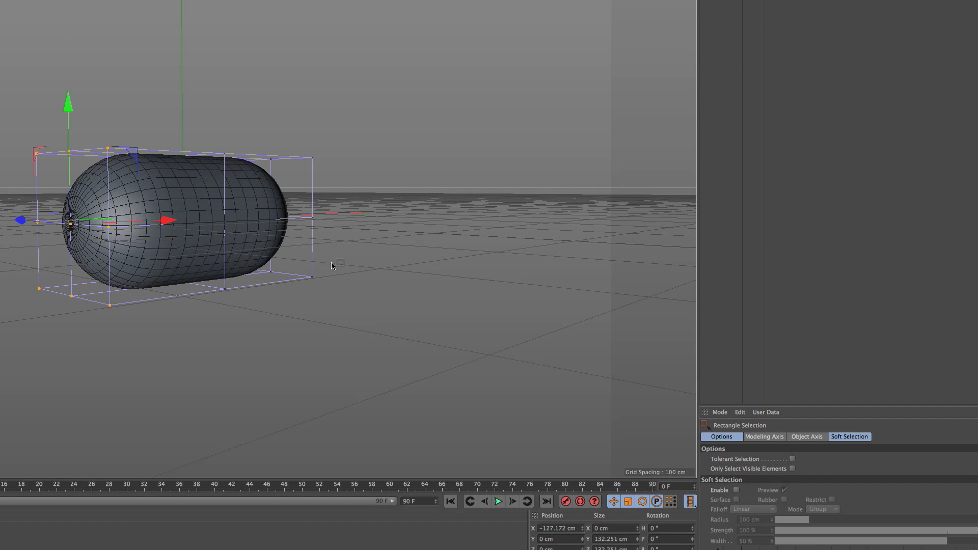
alt+drag(331, 266, 336, 249)
key(t)
drag(443, 174, 161, 232)
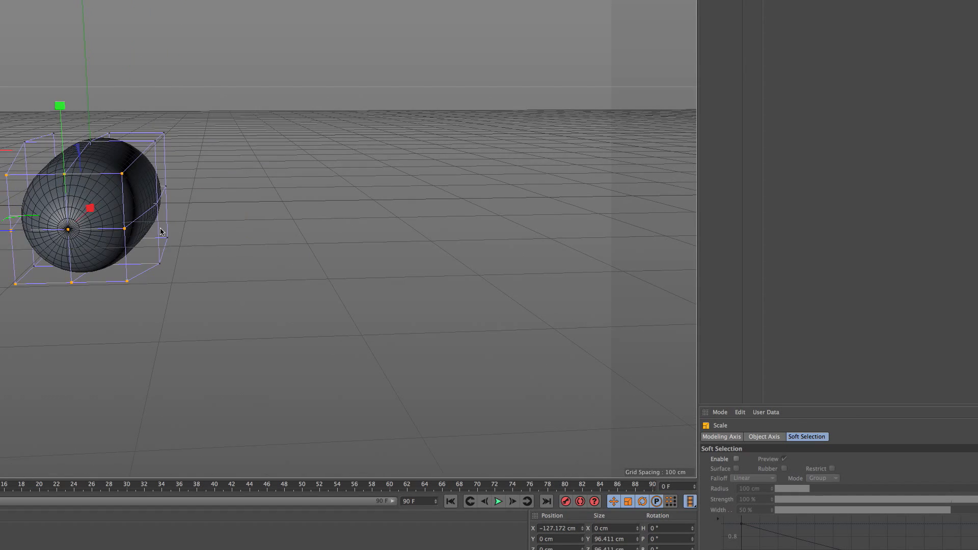
- Select the FFD cage points at the capsule's +X end and scale them down slightly
alt+drag(89, 255, 204, 196)
key(space)
drag(226, 109, 154, 351)
key(space)
drag(293, 298, 269, 316)
key(space)
key(space)
mouse_move(428, 243)
mouse_down()
mouse_move(409, 251)
mouse_move(438, 237)
mouse_up()
key(space)
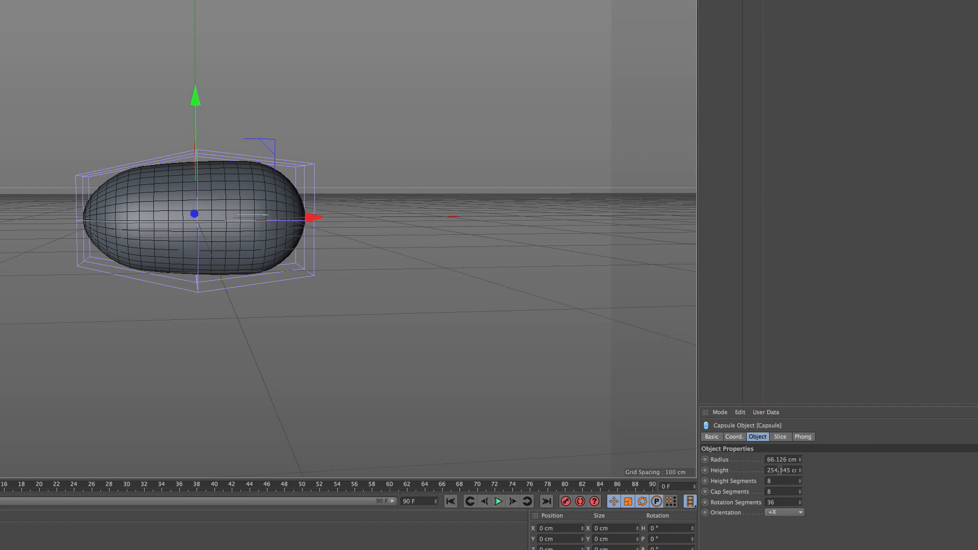
- Try adjusting the capsule's height and radius inside the cage, enlarging the radius to 82.126 cm
drag(801, 470, 802, 469)
drag(799, 459, 800, 455)
key(super+z)
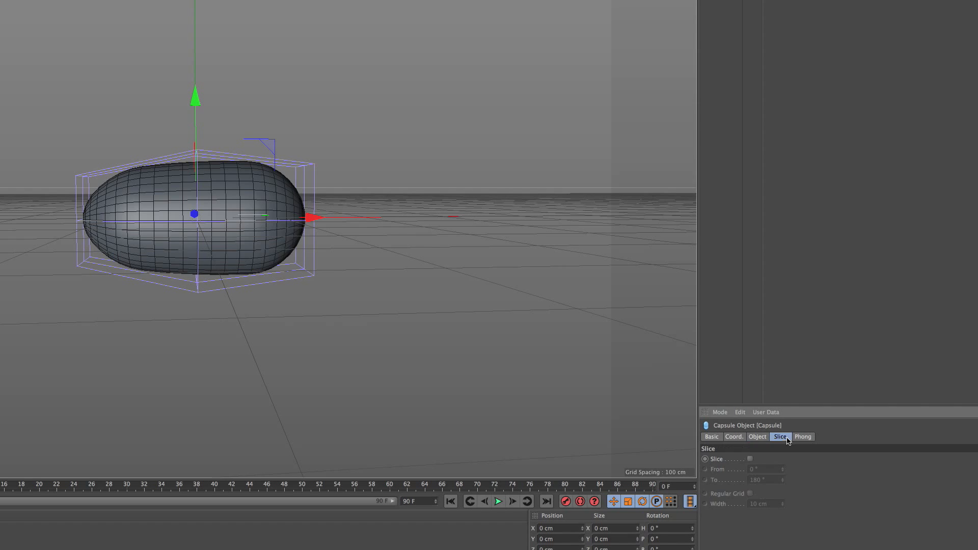
drag(800, 463, 658, 318)
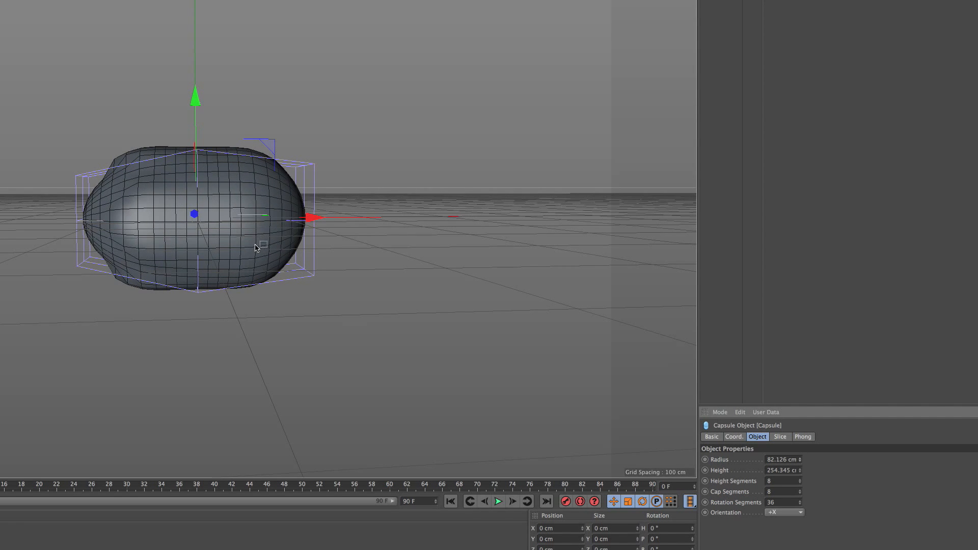
alt+drag(257, 247, 264, 234)
click(499, 92)
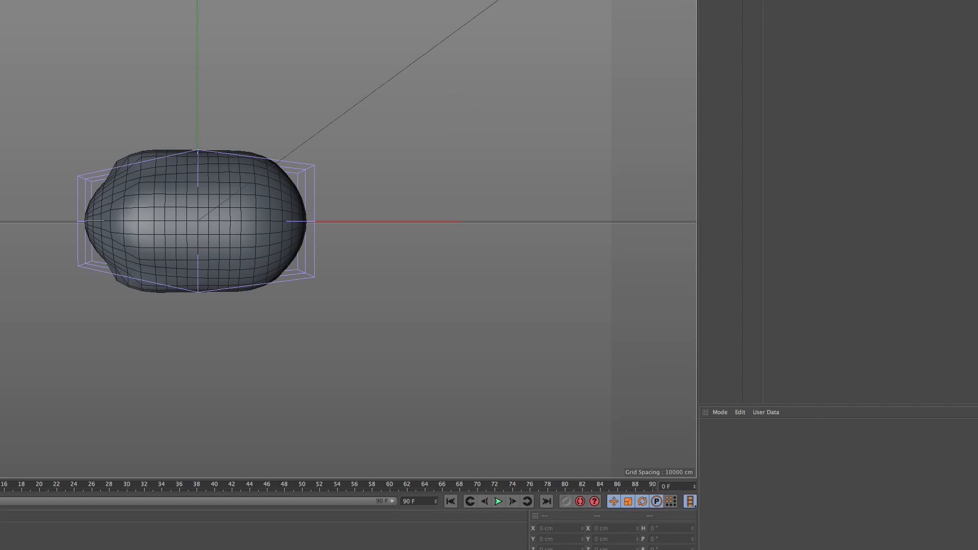
- Try scaling the whole FFD cage up to about 323 cm long and 190 cm high, and undo this and the radius change
click(725, 1)
key(space)
key(t)
drag(193, 130, 280, 143)
key(space)
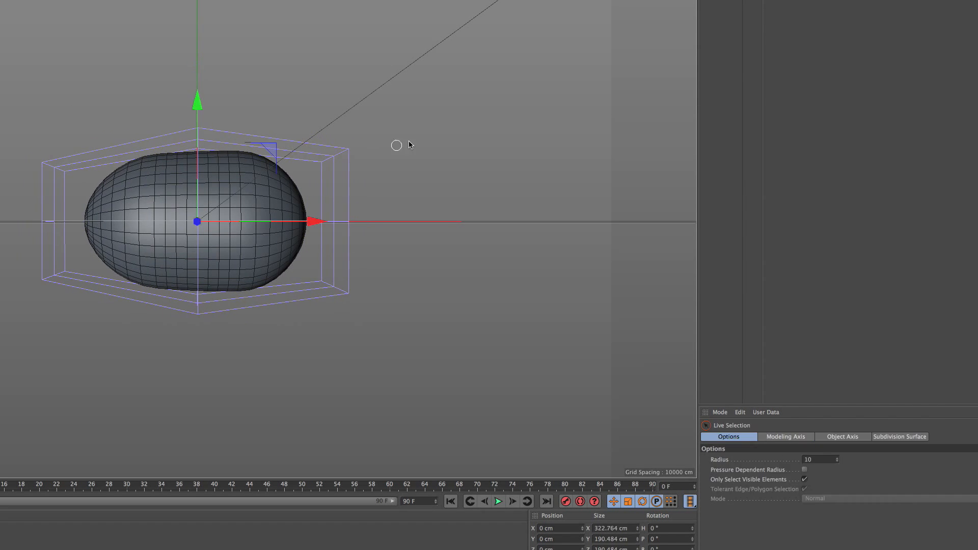
key(super+z)
key(super+z)
key(super+z)
key(super+z)
- Examine the deformed capsule inside its FFD cage from several angles
alt+drag(340, 180, 331, 200)
scroll(204, 195, up, 2)
alt+middle_drag(206, 197, 236, 221)
scroll(237, 223, down, 2)
scroll(247, 217, up, 3)
mouse_move(251, 216)
alt+mouse_down()
mouse_move(271, 229)
mouse_move(263, 213)
alt+mouse_up()
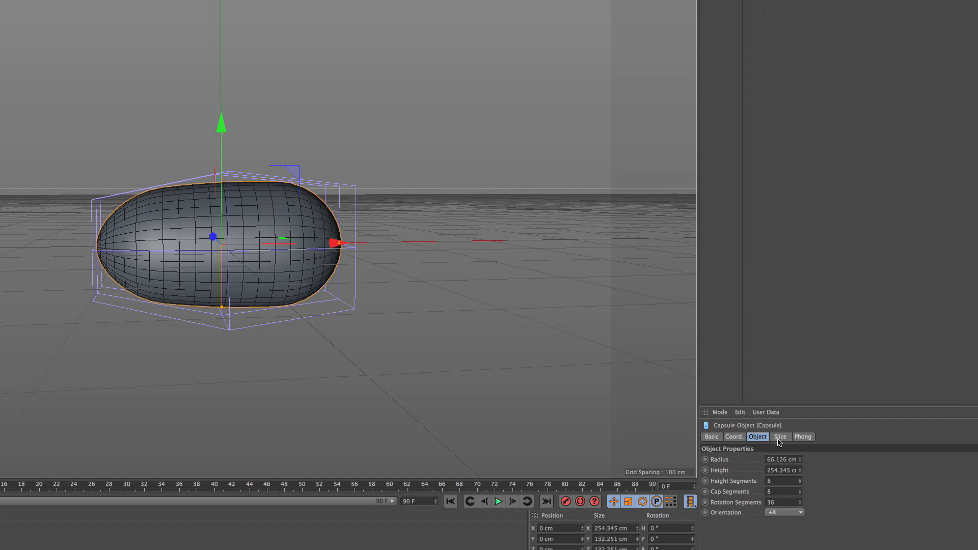
alt+drag(286, 253, 306, 256)
click(775, 80)
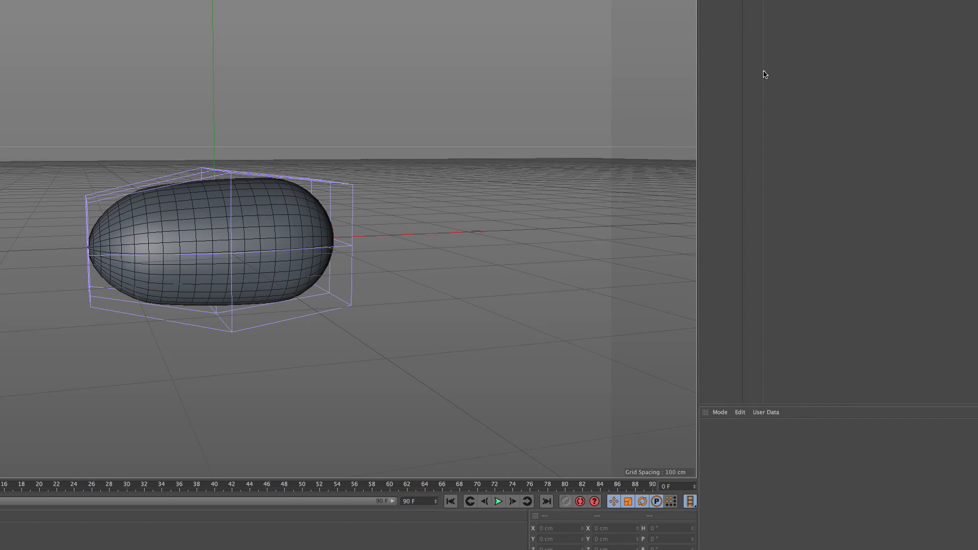
- Hide the FFD cage in the viewport and inspect the tapered capsule from the side
mouse_move(270, 220)
alt+mouse_down()
mouse_move(253, 221)
mouse_move(234, 169)
mouse_move(637, 6)
alt+mouse_up()
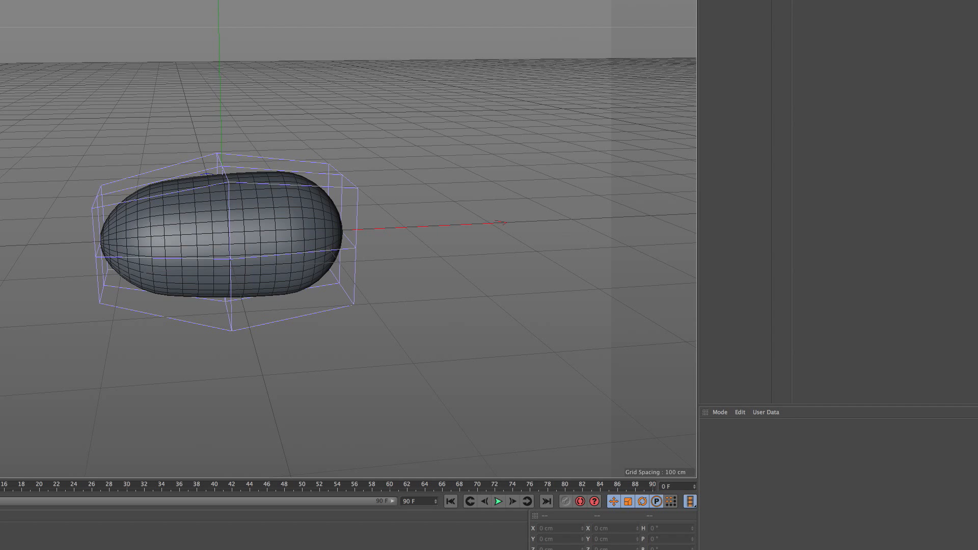
alt+drag(243, 260, 254, 250)
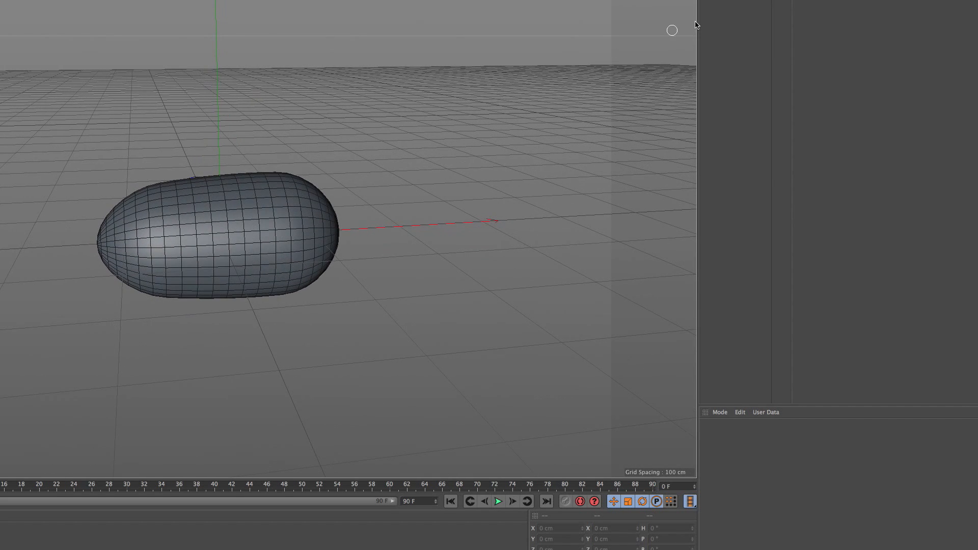
alt+right_drag(186, 236, 214, 222)
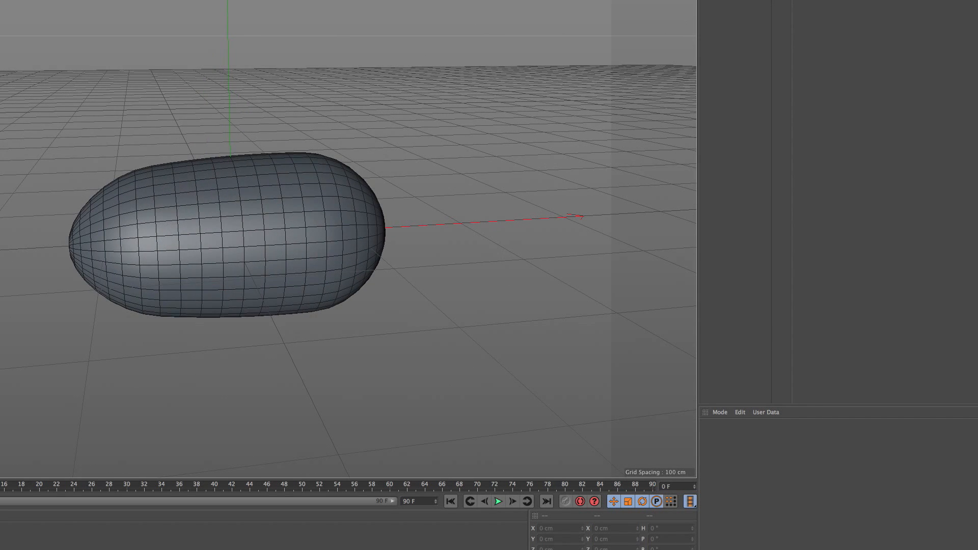
alt+drag(235, 236, 236, 207)
mouse_move(237, 207)
alt+right_down()
mouse_move(255, 176)
mouse_move(273, 224)
alt+right_up()
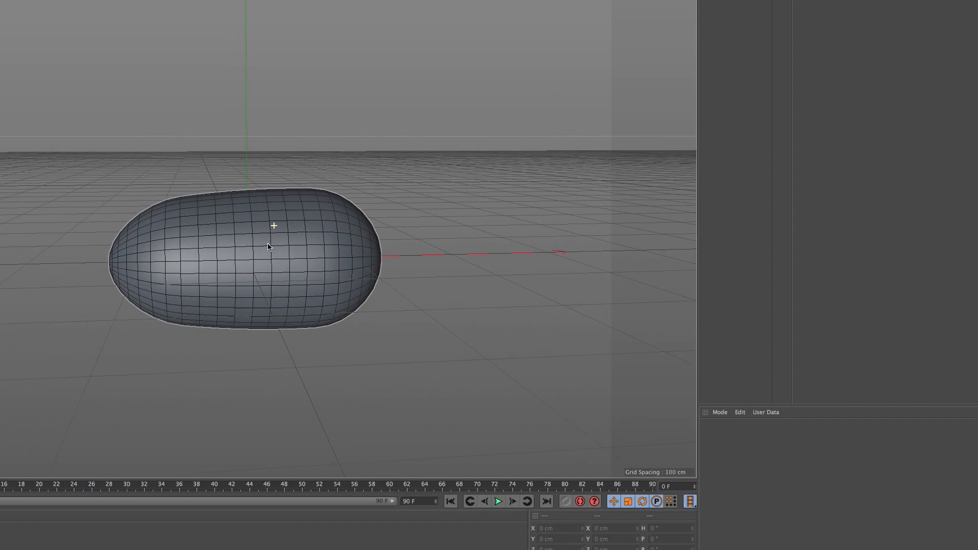
- Switch to the submarine 02.c4d project to compare its FFD-shaped hull, and return to the Untitled 3 project
key(v)
mouse_move(232, 149)
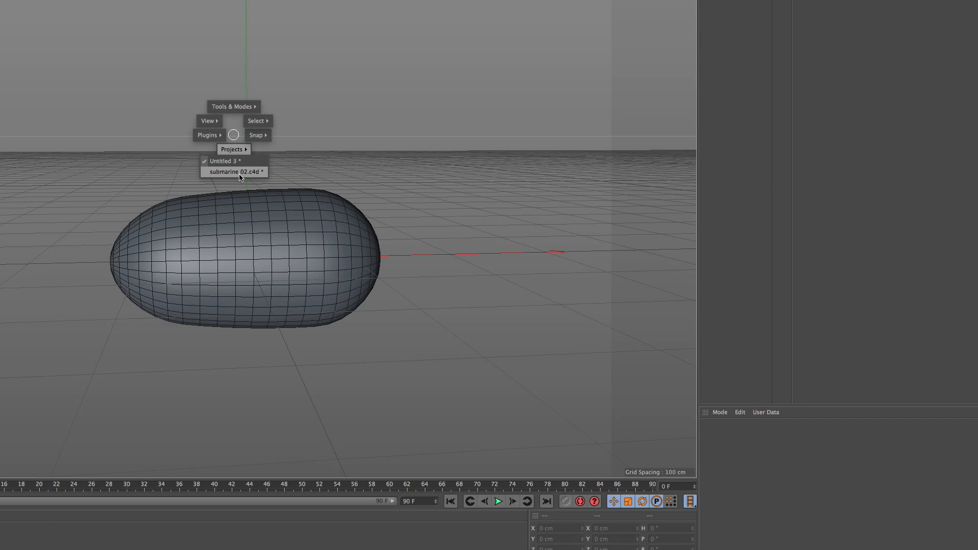
click(244, 172)
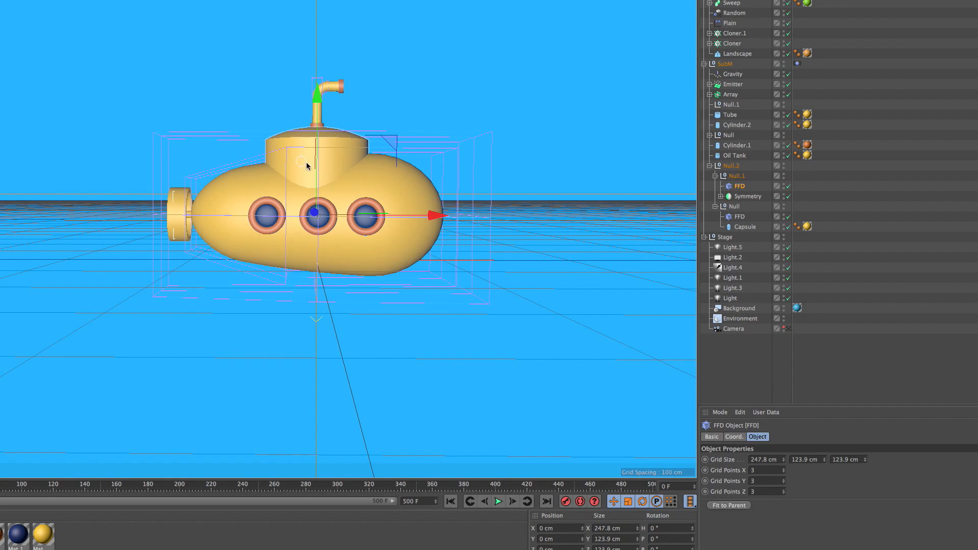
click(148, 0)
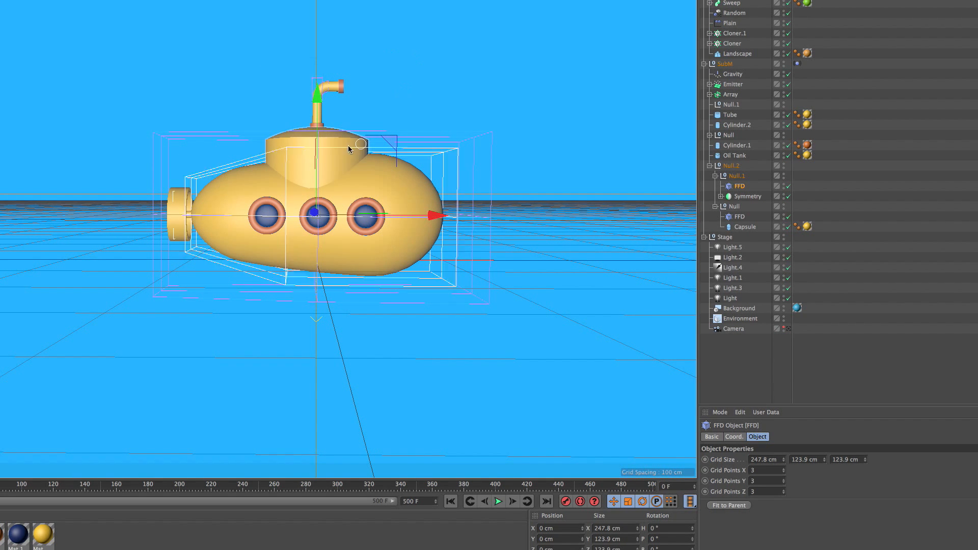
key(v)
click(336, 162)
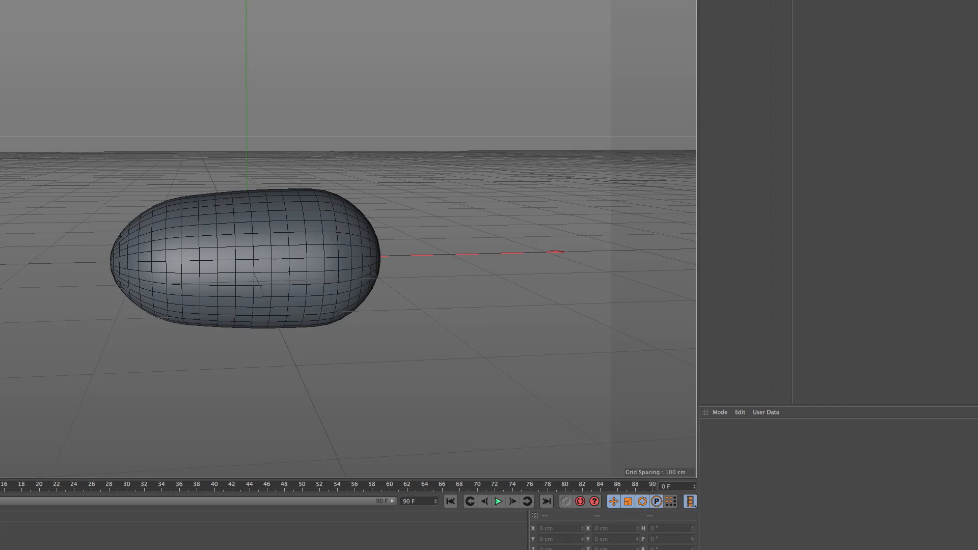
- Add an Oil Tank, raise it to about 40.5 cm in Y and scale it down to about 116 cm wide
click(148, 0)
click(278, 5)
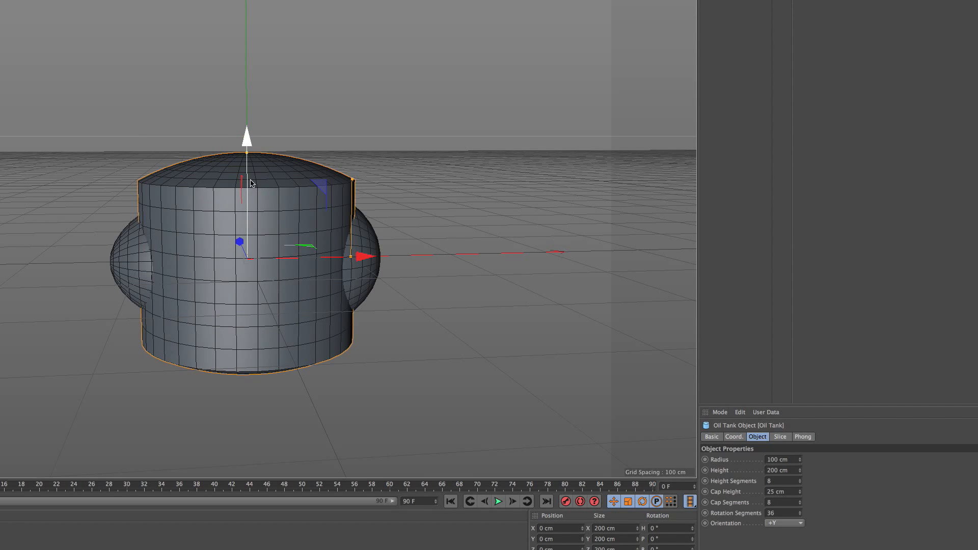
drag(250, 183, 250, 141)
key(t)
drag(466, 138, 336, 181)
key(space)
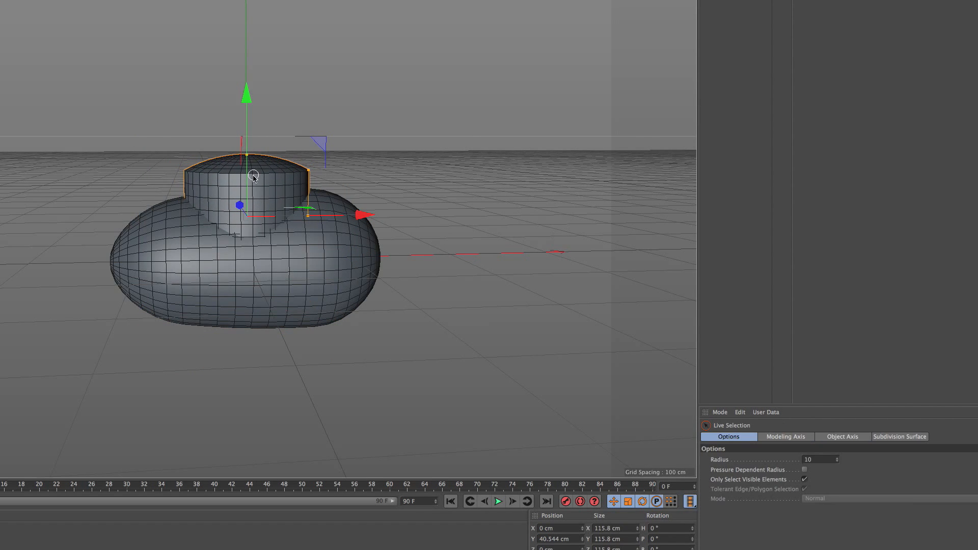
- Scale the oil tank to about 99.7 cm wide and raise it to about 56.2 cm in Y as the tower on the capsule
drag(248, 179, 248, 162)
key(t)
drag(454, 112, 413, 119)
key(space)
mouse_move(246, 102)
mouse_down()
mouse_move(251, 90)
mouse_move(250, 104)
mouse_up()
alt+drag(378, 224, 378, 229)
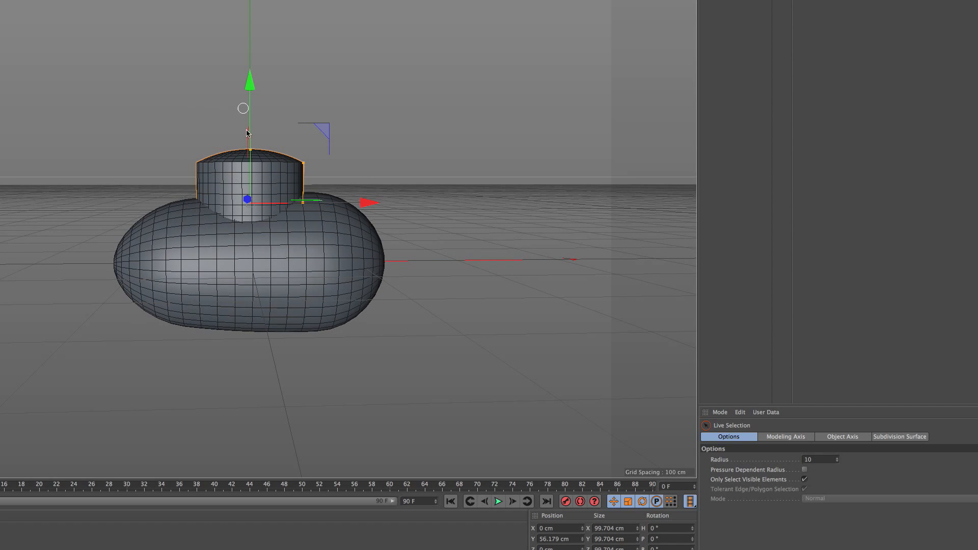
- Add a Cylinder, shrink it to about 13.2 cm wide and 88.2 cm tall, and stand it on the oil tank at about 138.5 cm in Y
key(v)
alt+drag(271, 88, 225, 87)
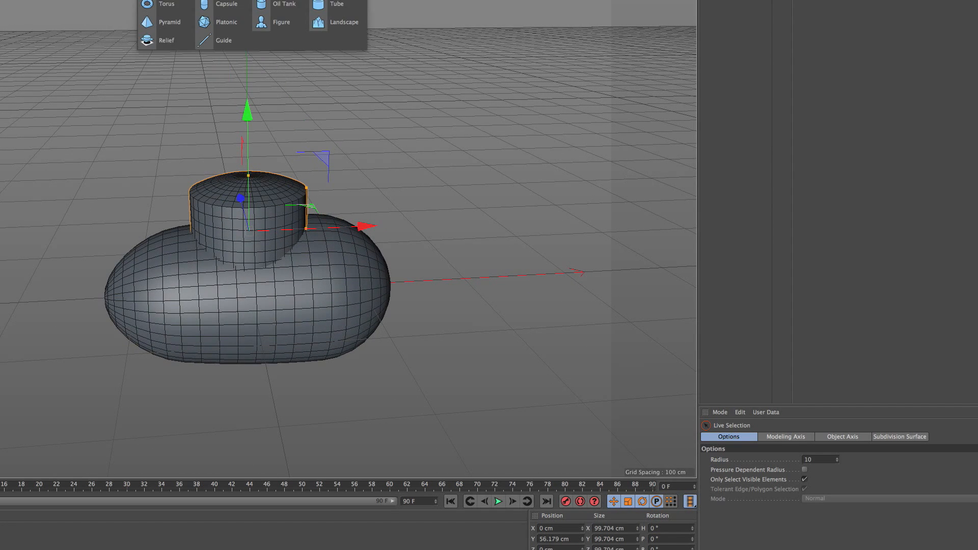
click(336, 0)
drag(250, 223, 178, 192)
key(t)
key(space)
alt+drag(270, 183, 254, 127)
key(t)
key(space)
drag(249, 88, 249, 53)
alt+drag(290, 134, 249, 127)
alt+right_drag(249, 127, 274, 145)
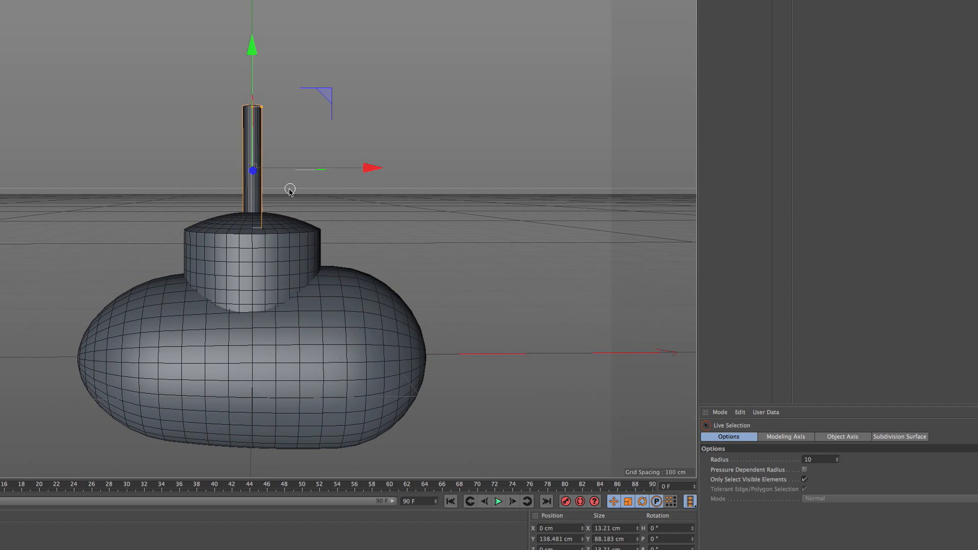
alt+drag(289, 190, 300, 151)
- Add a Bend deformer to the cylinder and fit it to its parent
click(221, 0)
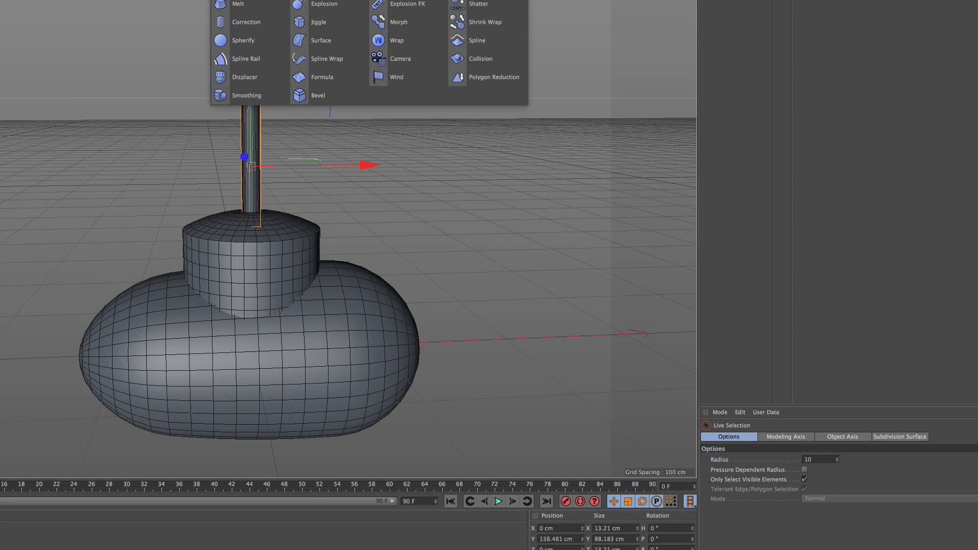
click(224, 0)
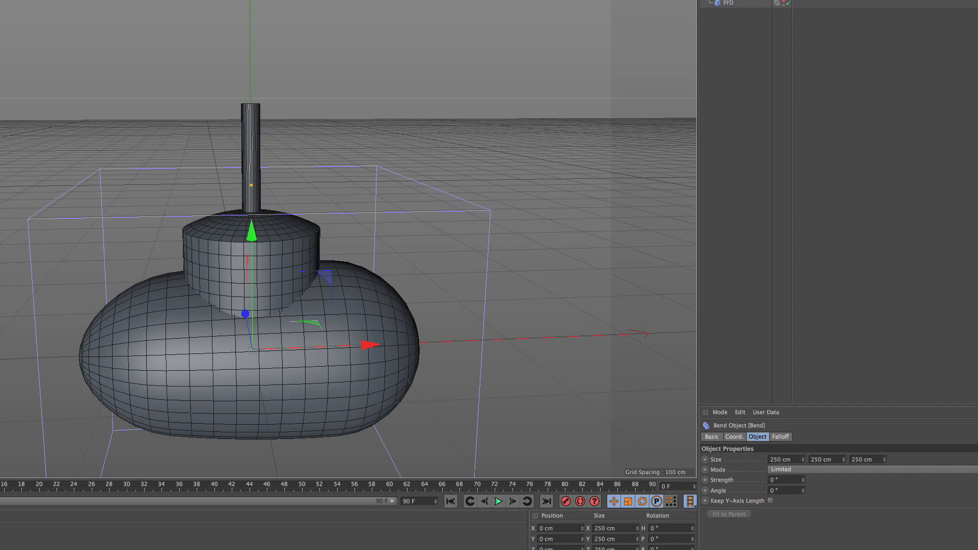
alt+middle_drag(218, 199, 214, 183)
scroll(214, 183, down, 2)
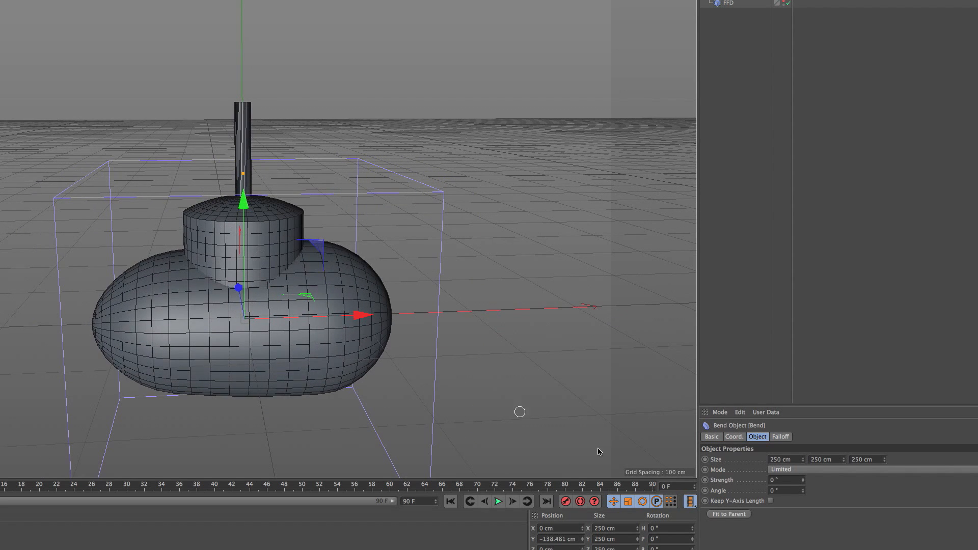
click(729, 514)
scroll(218, 103, up, 3)
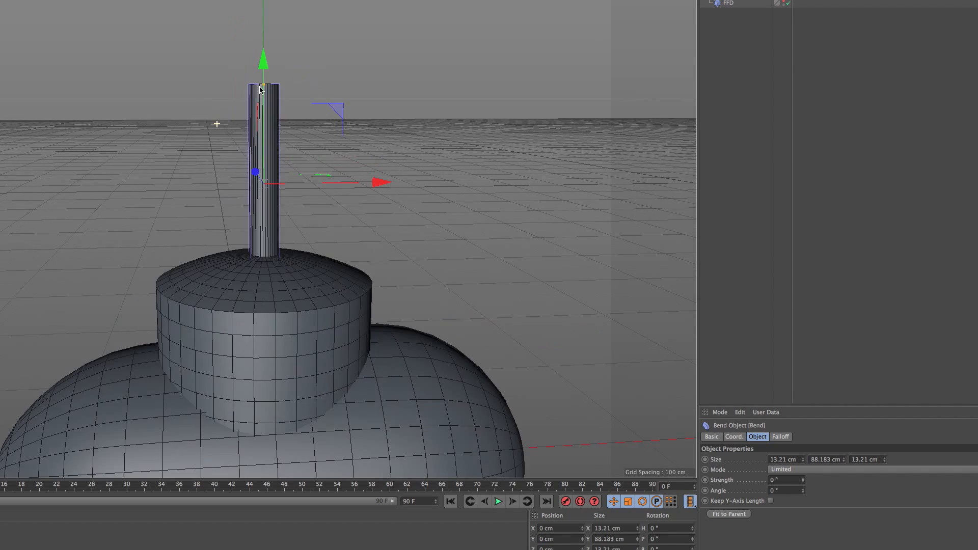
- Set the Bend deformer's strength to 90°
alt+drag(216, 125, 331, 203)
drag(805, 485, 809, 437)
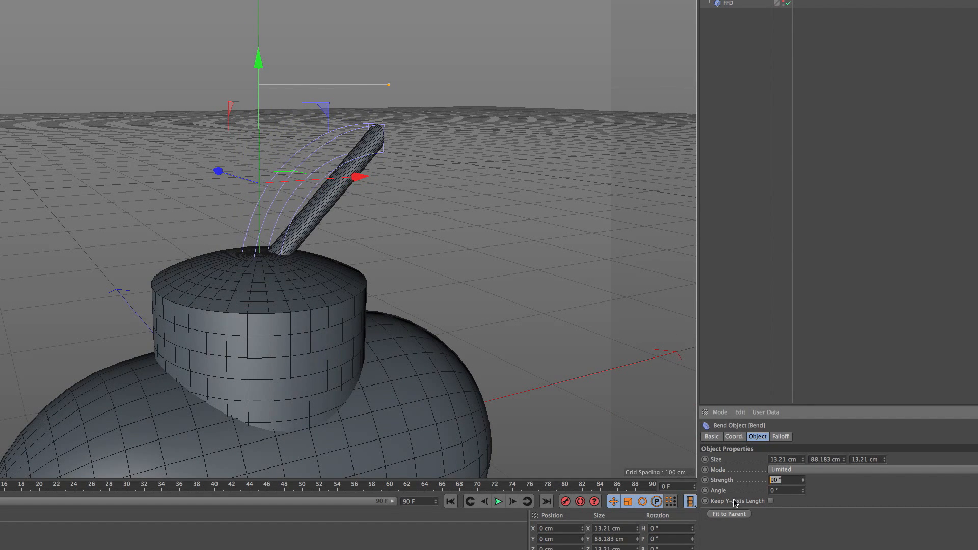
alt+drag(275, 225, 299, 218)
scroll(301, 217, down, 2)
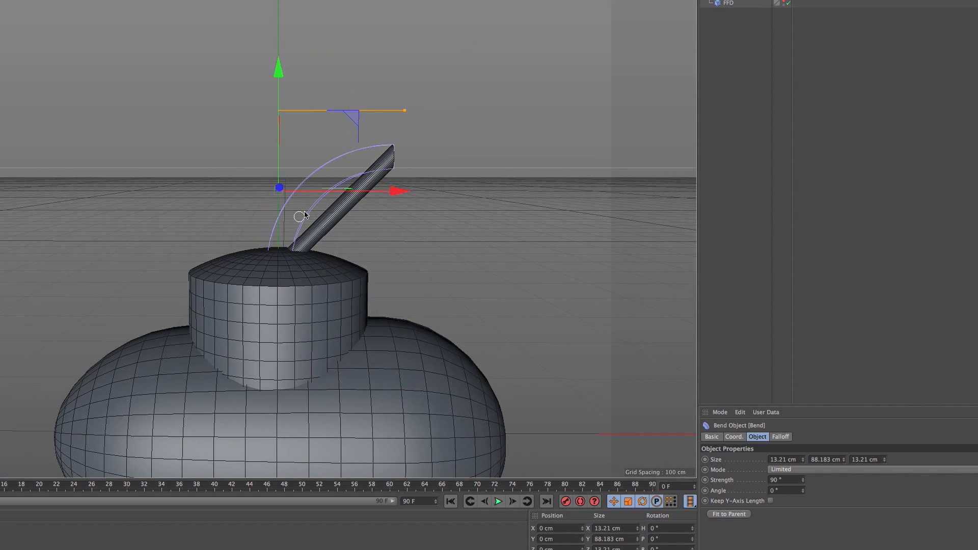
- Enable Keep Y-Axis Length on the Bend deformer and reduce its Y size to about 26.2 cm
click(771, 501)
drag(844, 460, 848, 497)
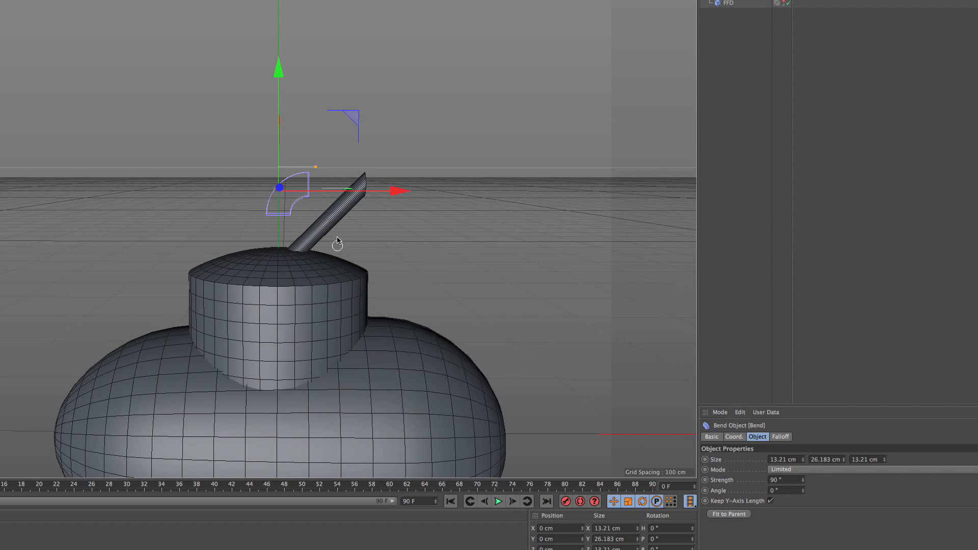
alt+drag(338, 244, 340, 241)
- Set the cylinder's height segments to 24 for a smooth periscope bend, and deselect it
click(729, 0)
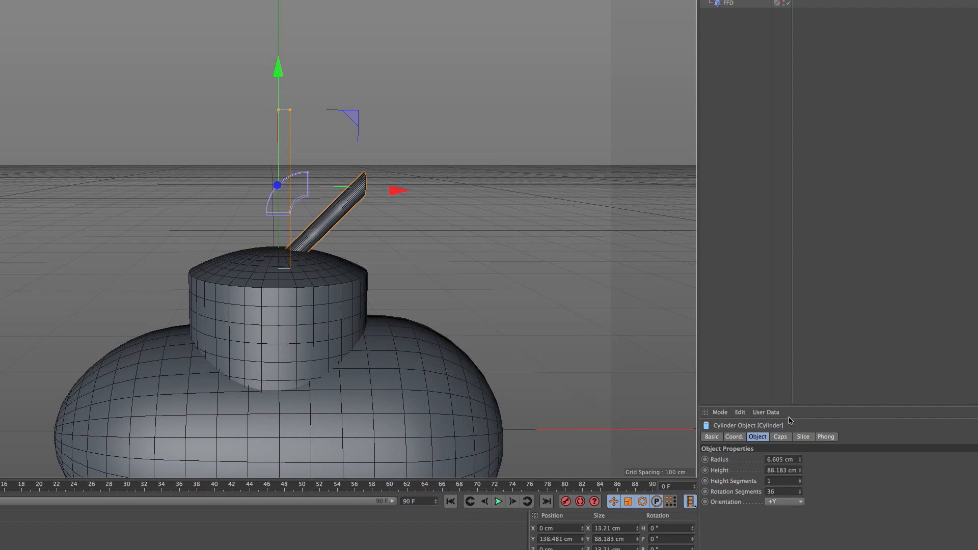
click(789, 481)
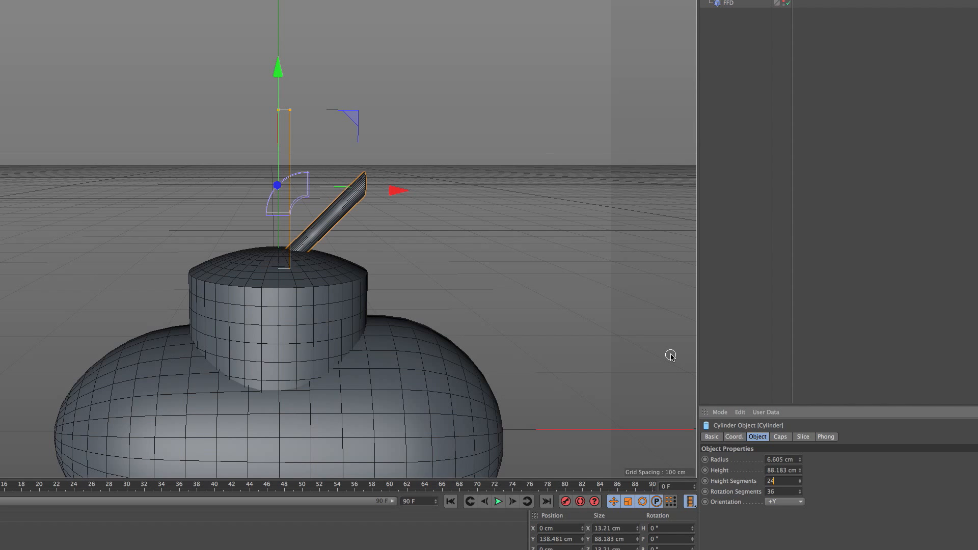
text(24)
key(Return)
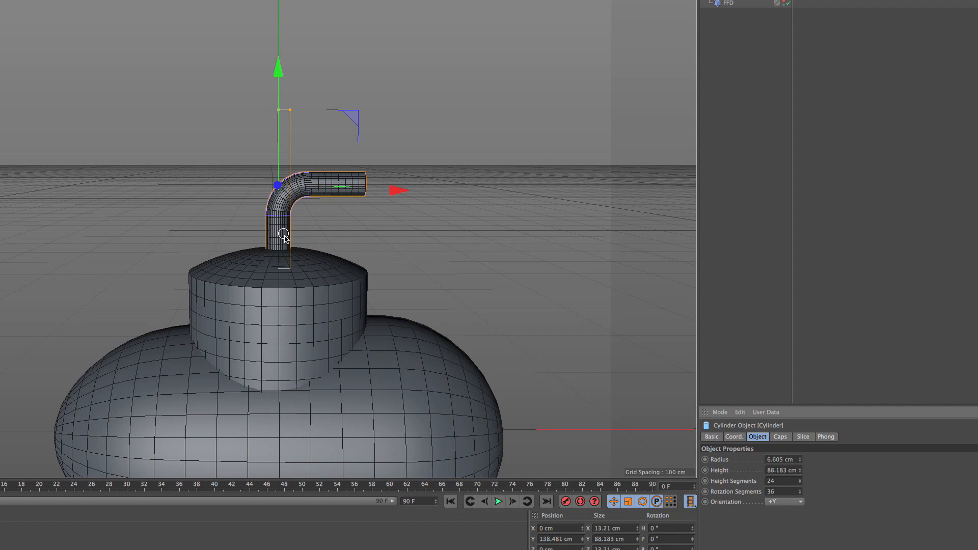
click(732, 156)
alt+right_drag(261, 256, 267, 256)
alt+middle_drag(267, 256, 248, 229)
alt+right_drag(286, 228, 252, 226)
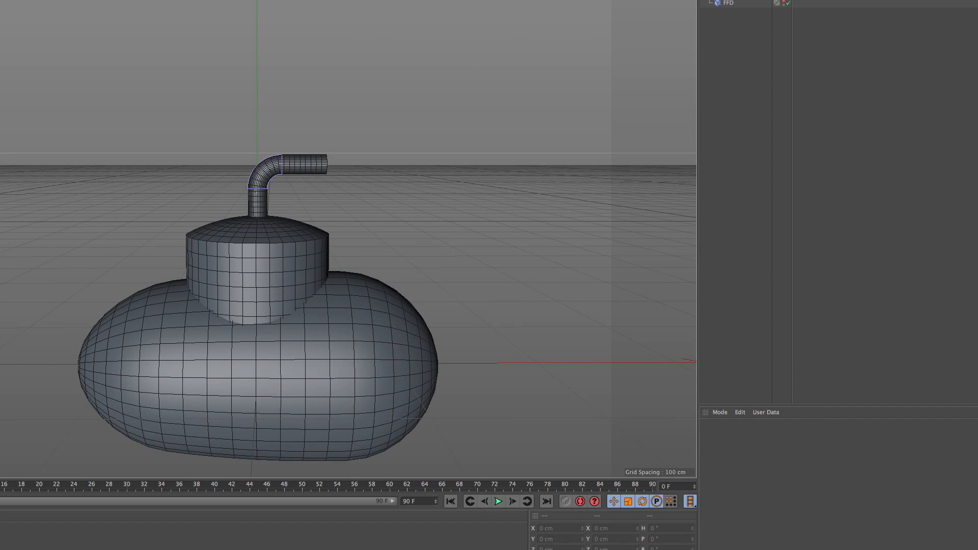
- Add a Taper deformer fitted to the periscope cylinder and set its strength to -40 %
click(221, 1)
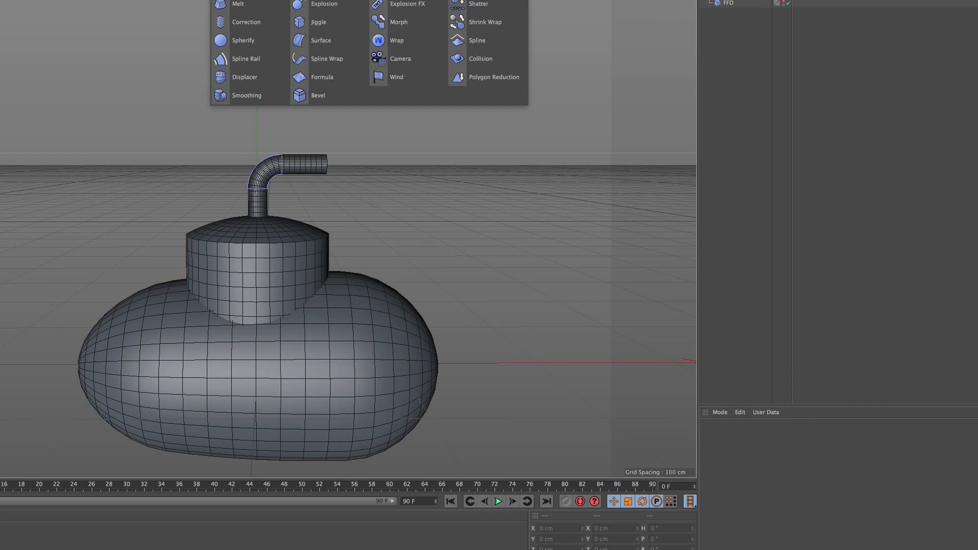
click(475, 1)
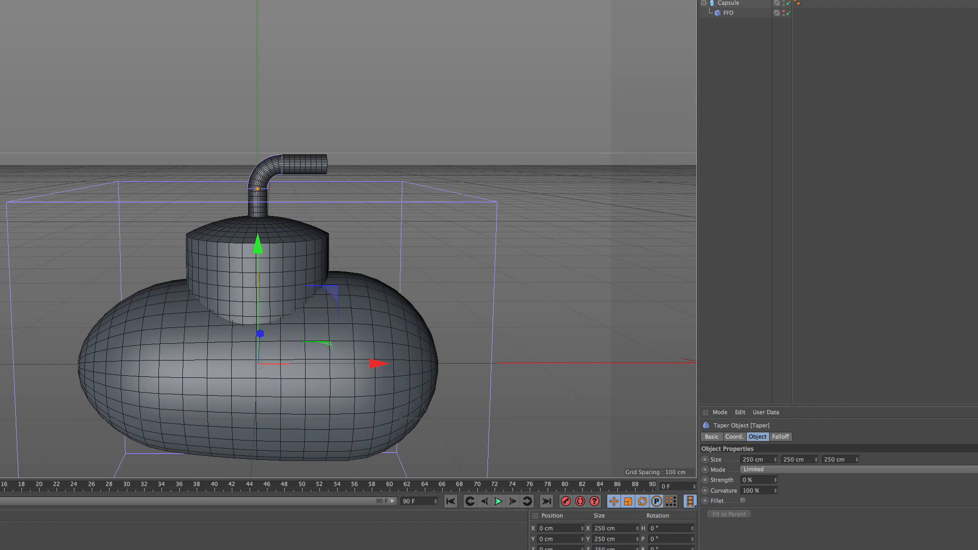
click(732, 515)
drag(776, 481, 780, 508)
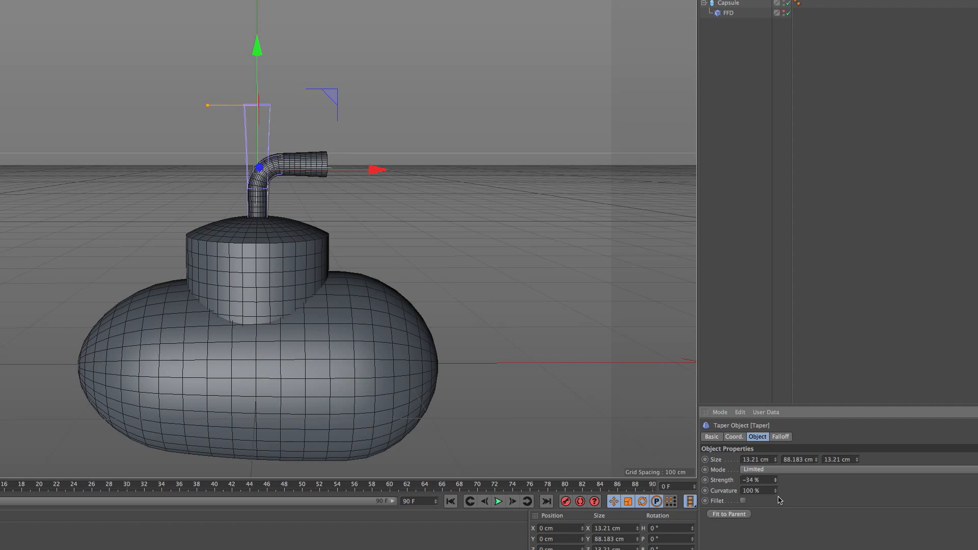
alt+right_drag(230, 155, 266, 133)
alt+drag(267, 133, 331, 165)
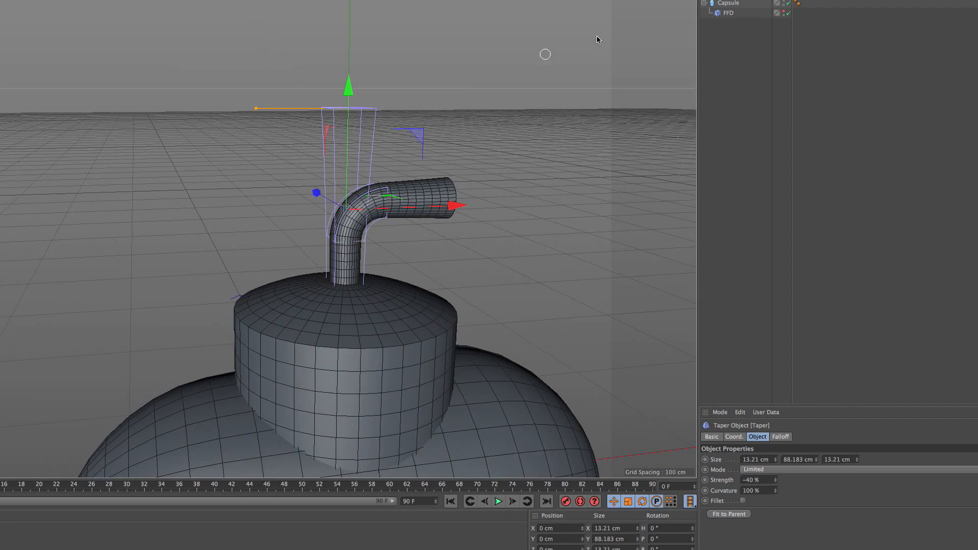
alt+middle_drag(489, 139, 375, 105)
alt+right_drag(375, 106, 355, 109)
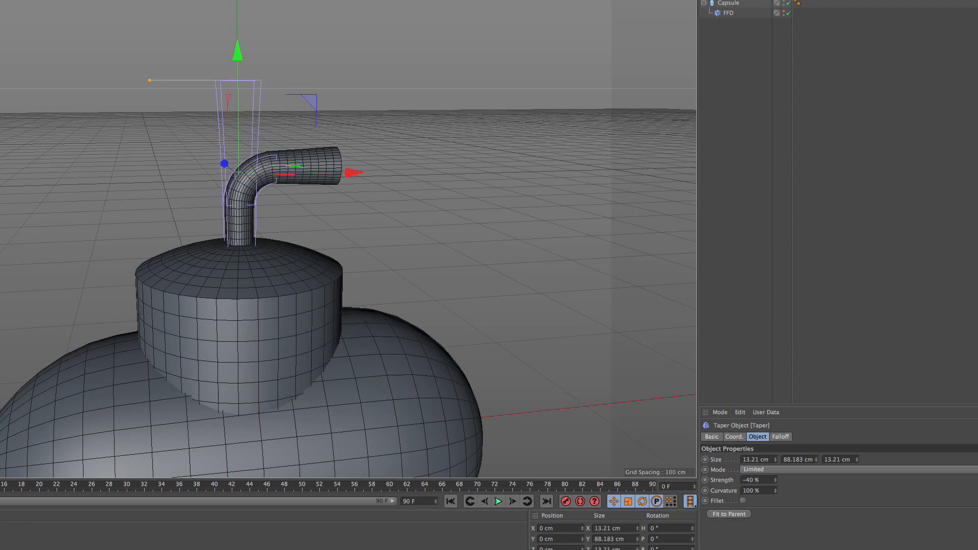
- Try the periscope's Bend and Taper deformers in the opposite order
click(788, 0)
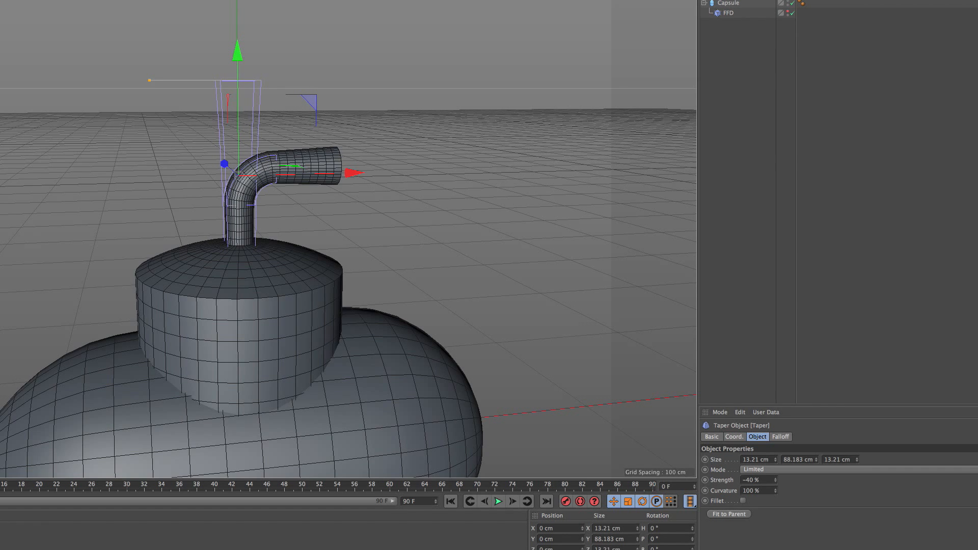
alt+drag(293, 173, 259, 154)
alt+right_drag(258, 154, 283, 127)
alt+middle_drag(284, 126, 297, 113)
mouse_move(289, 130)
alt+right_down()
mouse_move(288, 149)
mouse_move(298, 130)
alt+right_up()
alt+drag(319, 171, 309, 165)
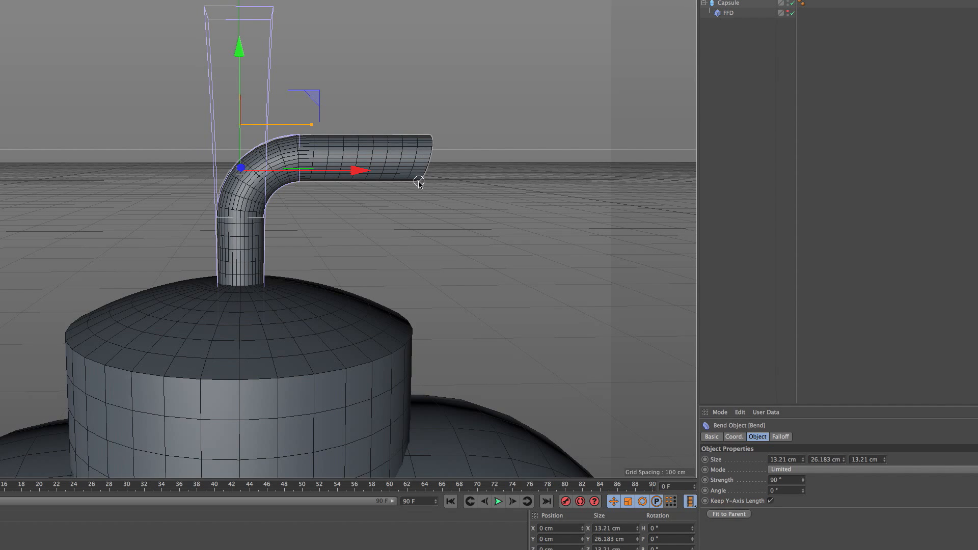
alt+drag(414, 123, 443, 159)
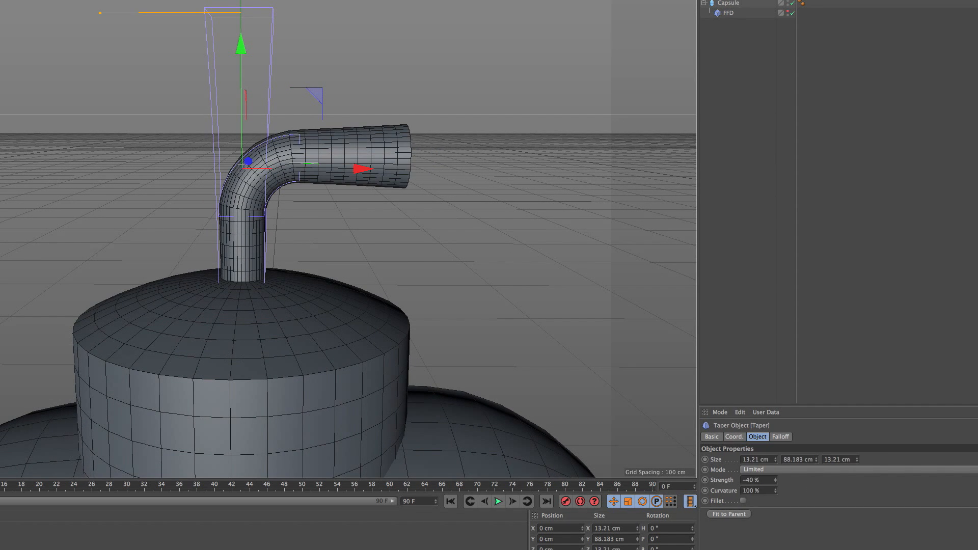
- Deselect everything and examine the submarine's hull, tower and periscope from several angles
alt+right_drag(277, 201, 266, 270)
alt+middle_drag(267, 270, 271, 201)
alt+right_drag(271, 201, 275, 232)
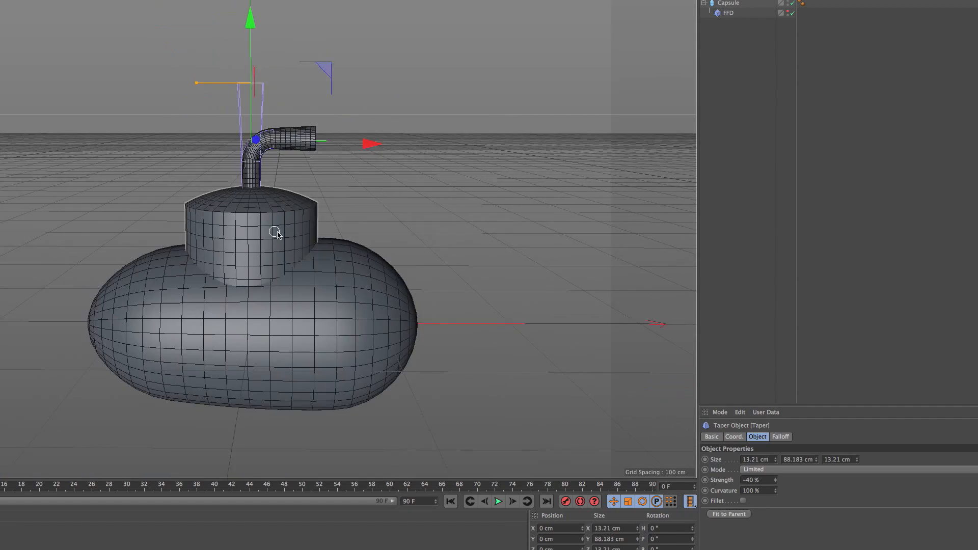
alt+drag(278, 232, 297, 218)
mouse_move(297, 219)
alt+right_down()
mouse_move(307, 211)
mouse_move(308, 148)
mouse_move(281, 218)
alt+right_up()
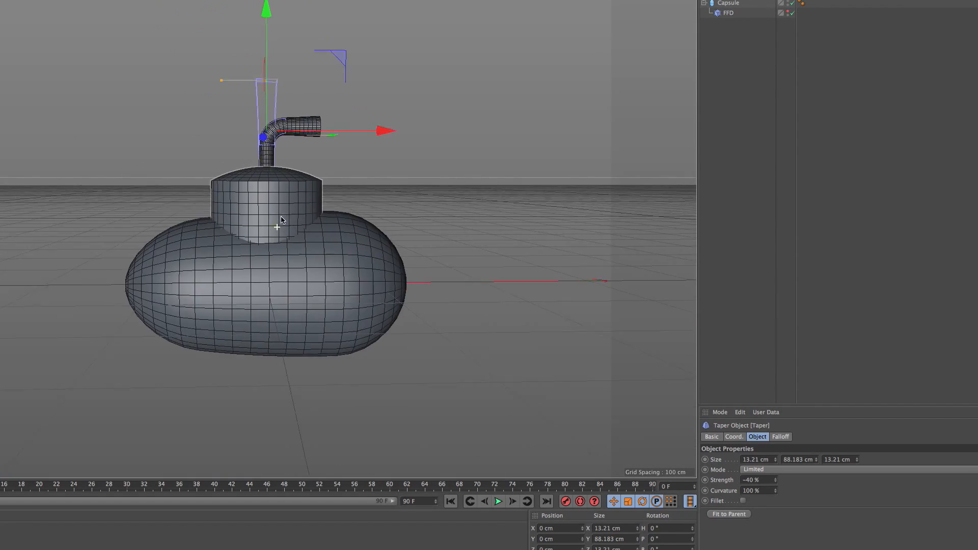
alt+drag(281, 218, 270, 241)
click(394, 181)
alt+drag(328, 187, 323, 236)
alt+drag(319, 301, 307, 269)
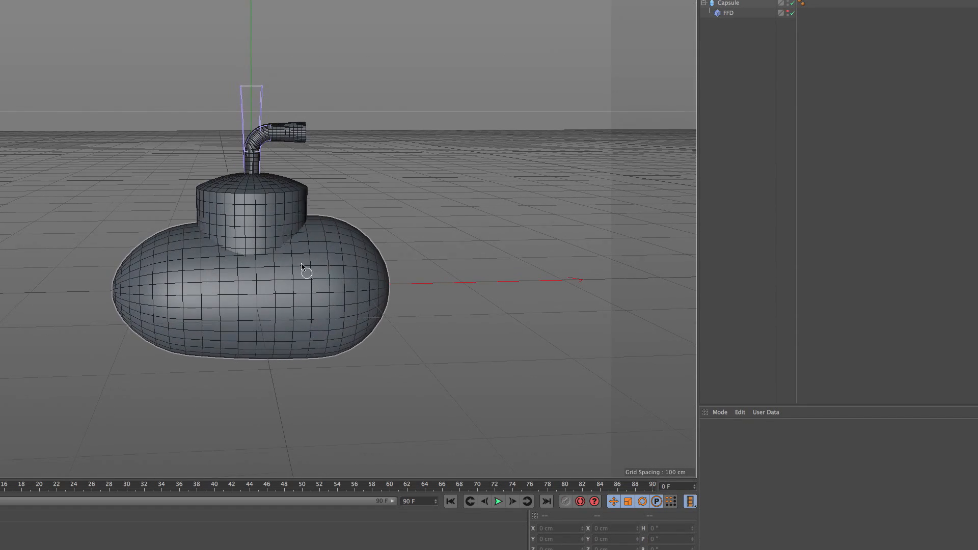
- Add a Torus and set its orientation to +Z so it faces the hull's side
click(148, 0)
click(166, 4)
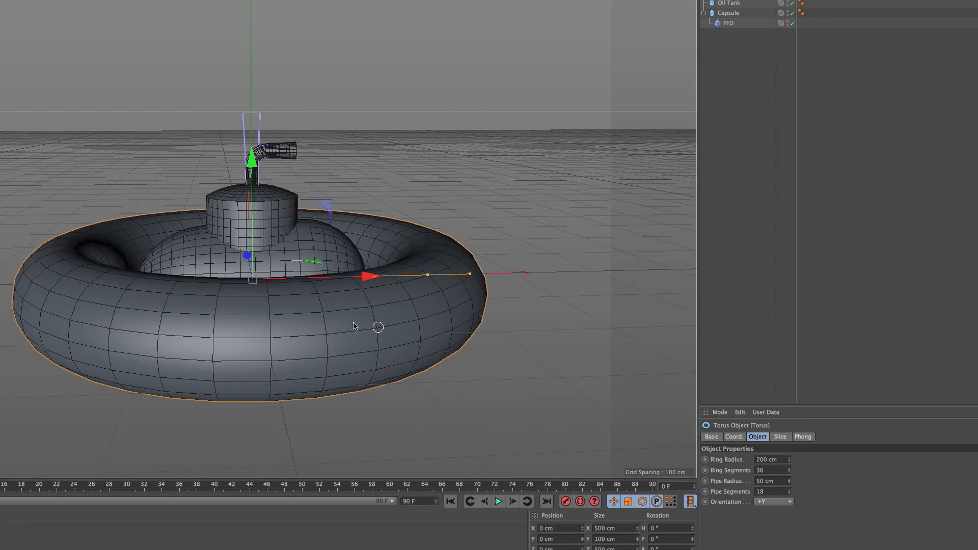
alt+drag(356, 326, 263, 352)
alt+drag(270, 224, 265, 184)
alt+drag(428, 219, 294, 250)
alt+drag(305, 138, 247, 240)
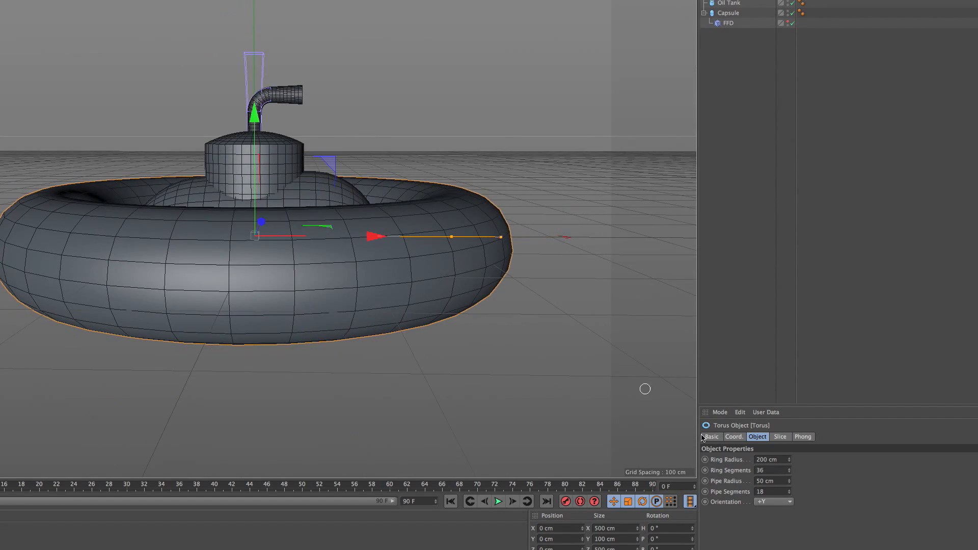
click(773, 502)
click(773, 549)
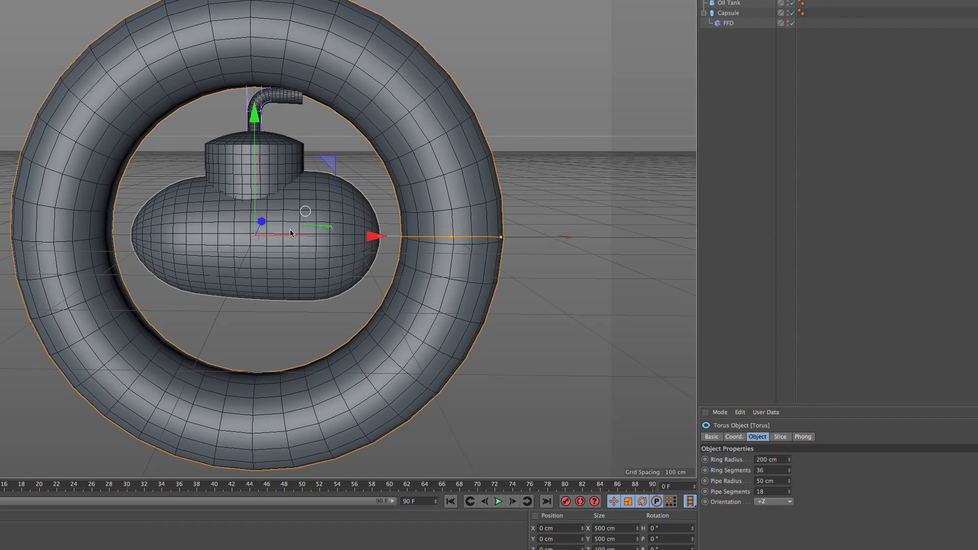
alt+right_drag(305, 213, 299, 239)
- Scale the torus down to about 46 cm wide and move it to the hull's side at about -69.2 cm in Z
key(t)
drag(540, 254, 495, 254)
key(space)
alt+drag(351, 224, 259, 229)
drag(441, 242, 324, 311)
key(t)
key(space)
alt+drag(441, 278, 304, 296)
key(t)
drag(427, 270, 355, 262)
key(space)
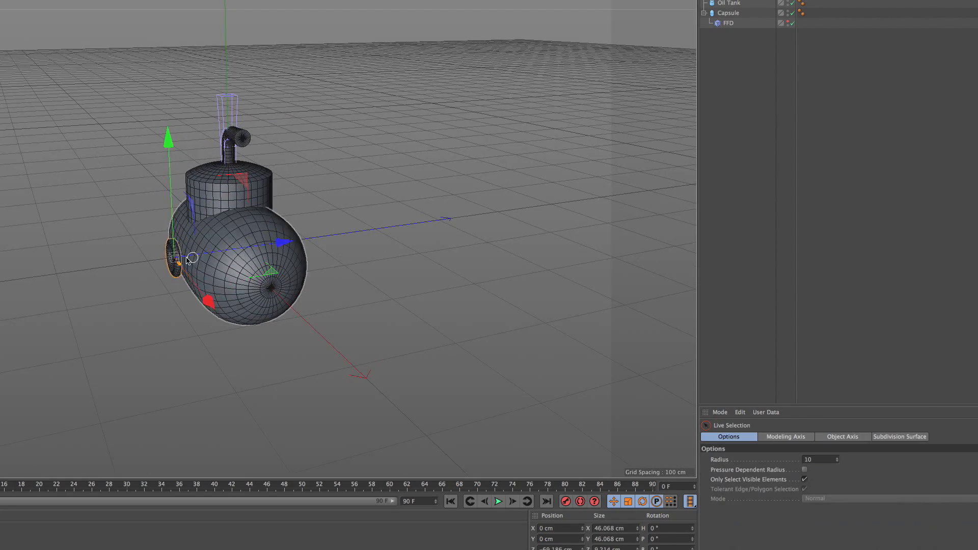
- Inspect up close how the torus sits against the side of the hull
scroll(190, 258, up, 5)
alt+drag(243, 245, 401, 249)
scroll(402, 224, down, 2)
scroll(403, 219, up, 5)
scroll(401, 249, up, 3)
drag(339, 292, 362, 300)
scroll(359, 265, down, 4)
- Add a Sphere for the porthole glass and set its type to Hemisphere
drag(148, 0, 326, 0)
alt+drag(436, 240, 362, 209)
alt+middle_drag(361, 206, 358, 195)
click(789, 479)
click(789, 533)
click(767, 481)
click(771, 543)
alt+right_drag(238, 184, 219, 190)
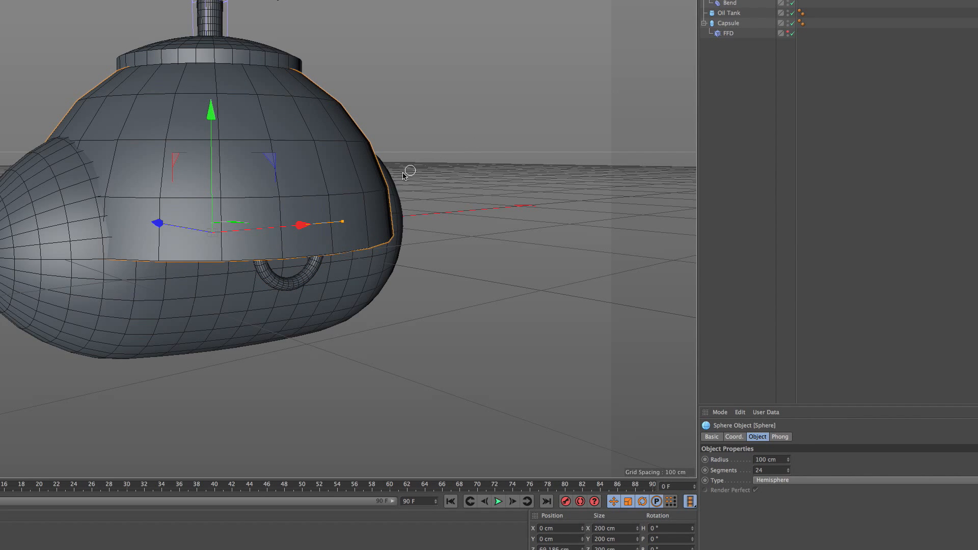
- Reset the hemisphere's Z position to 0 cm to centre it on the torus
alt+drag(403, 176, 350, 176)
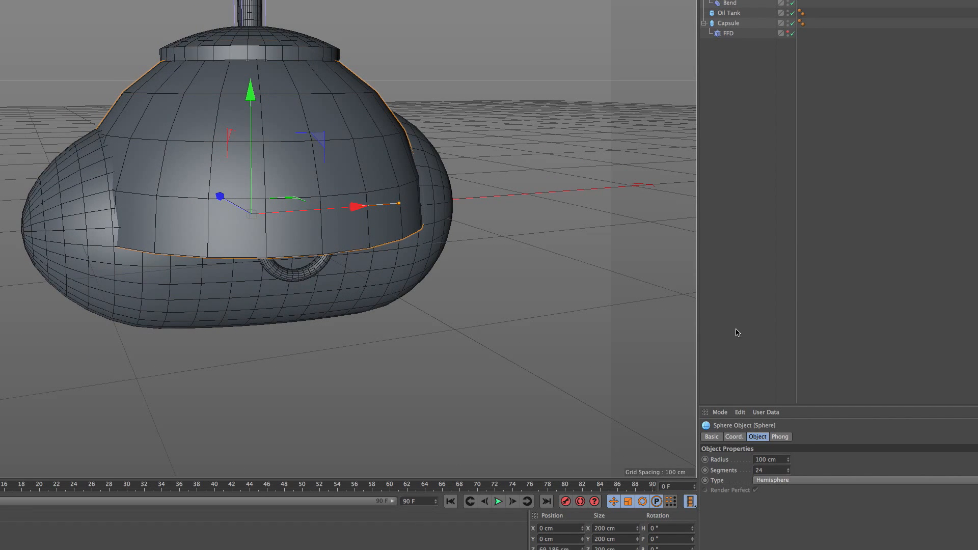
click(735, 437)
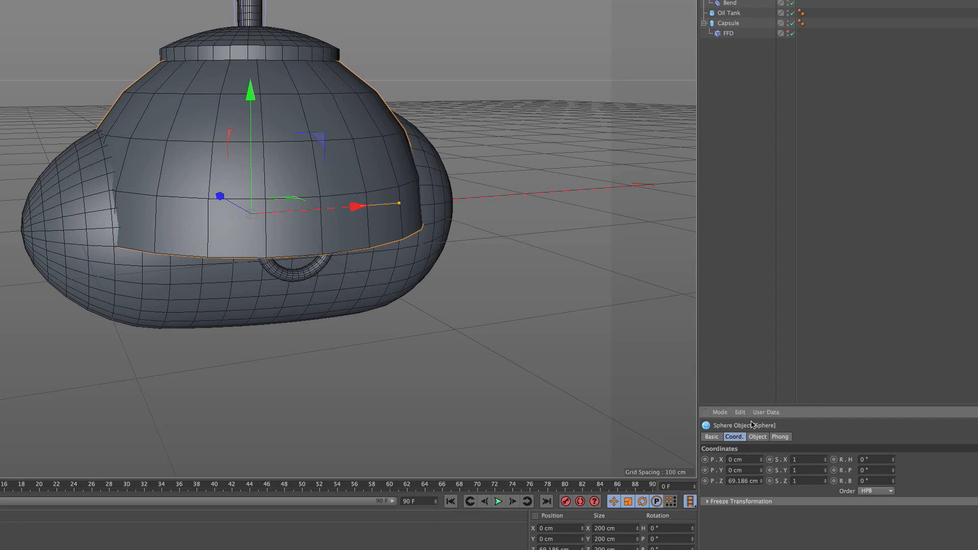
right_click(762, 482)
alt+drag(448, 326, 385, 182)
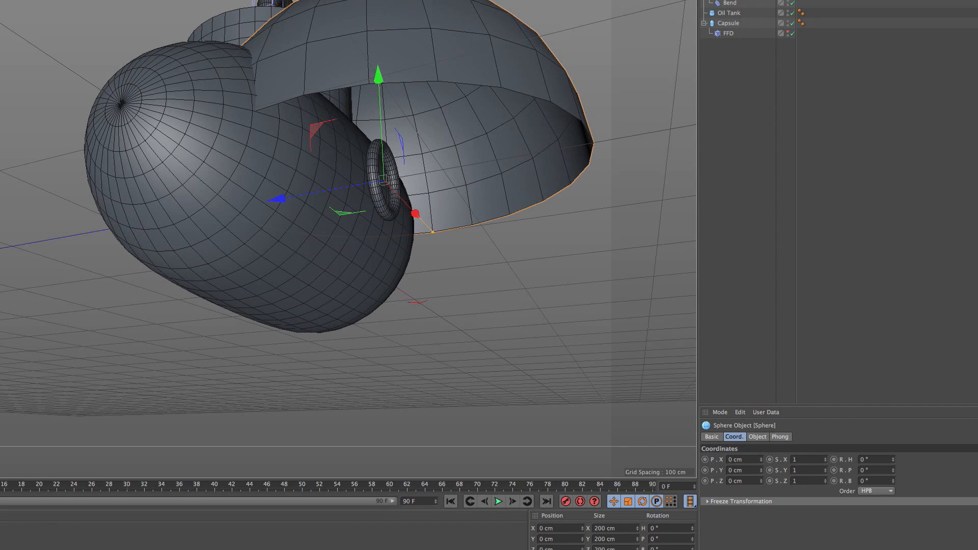
- Zero the hemisphere's local Z offset again so it shares the torus's centre
click(727, 0)
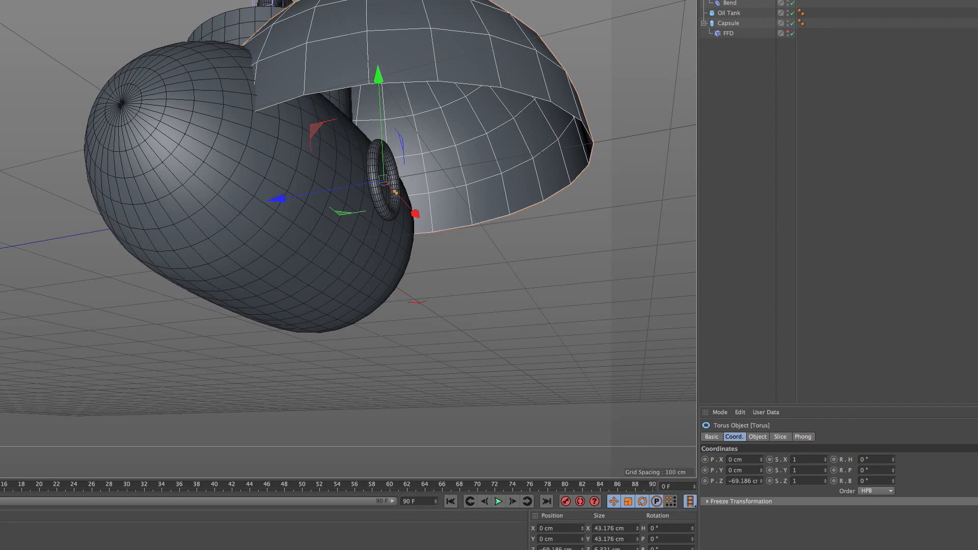
click(731, 1)
alt+drag(474, 149, 146, 306)
alt+drag(276, 232, 338, 266)
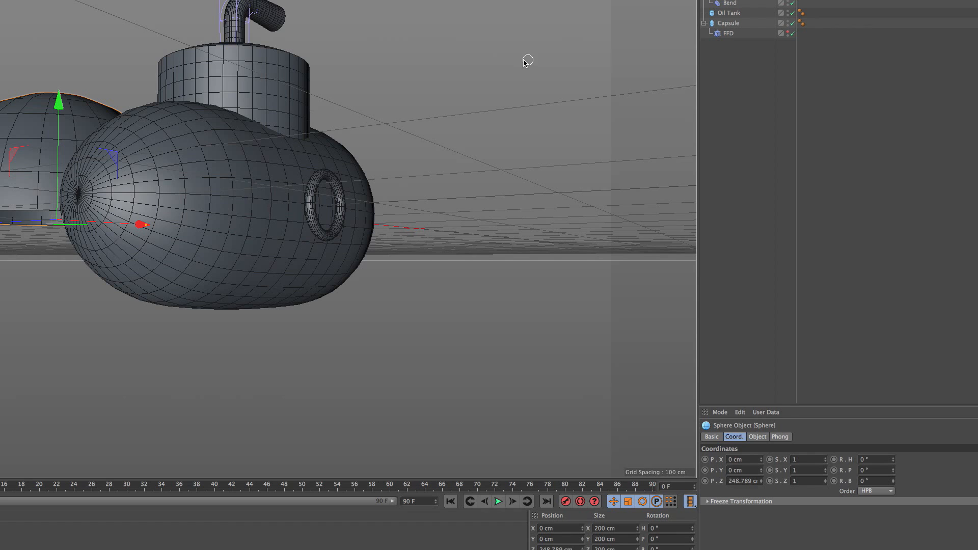
right_click(762, 483)
alt+drag(496, 321, 463, 244)
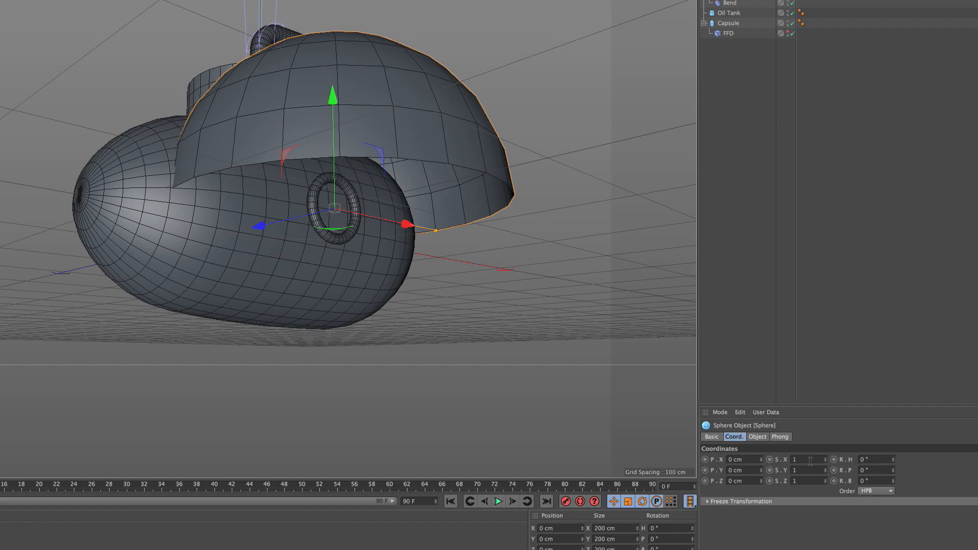
drag(826, 460, 830, 427)
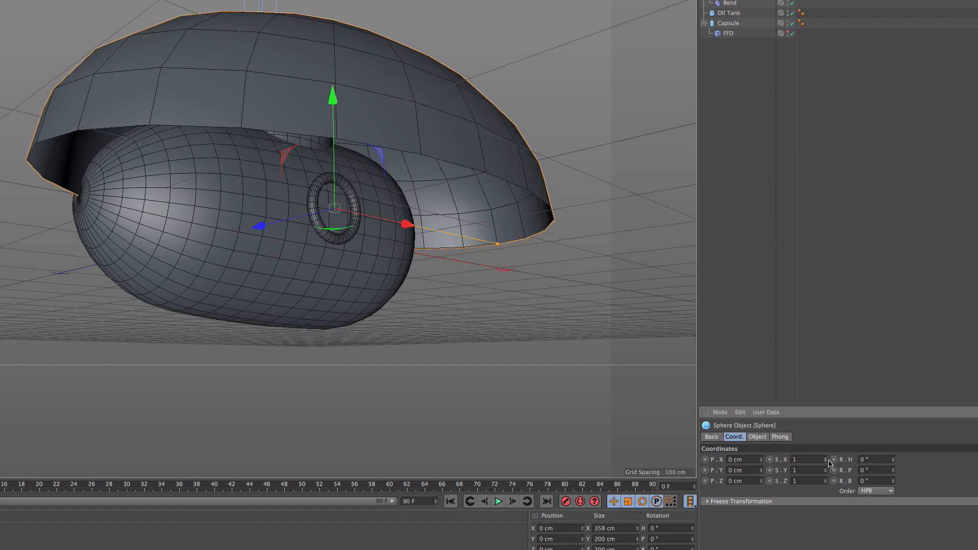
key(super+z)
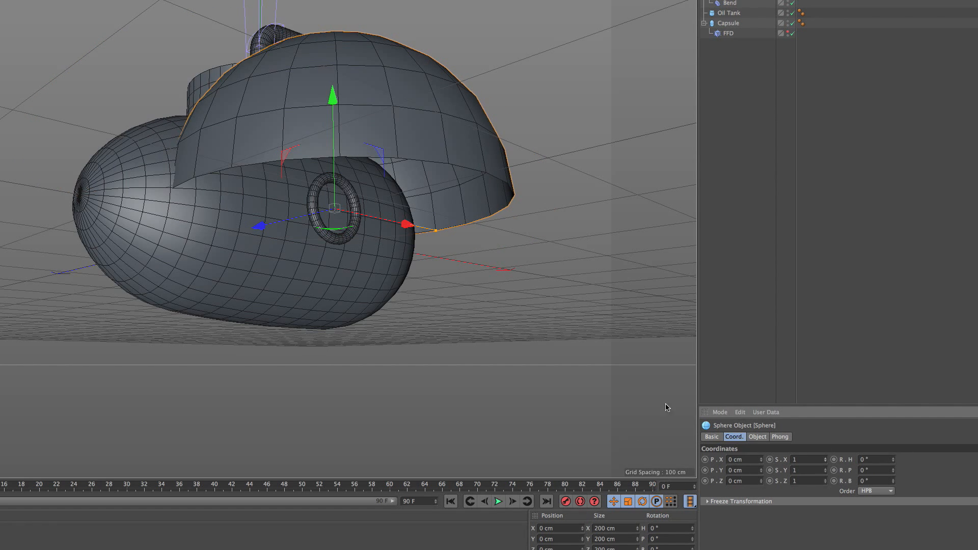
alt+drag(478, 225, 395, 171)
- Rotate the hemisphere to a pitch of exactly 90° so its dome faces outward from the hull's side
key(r)
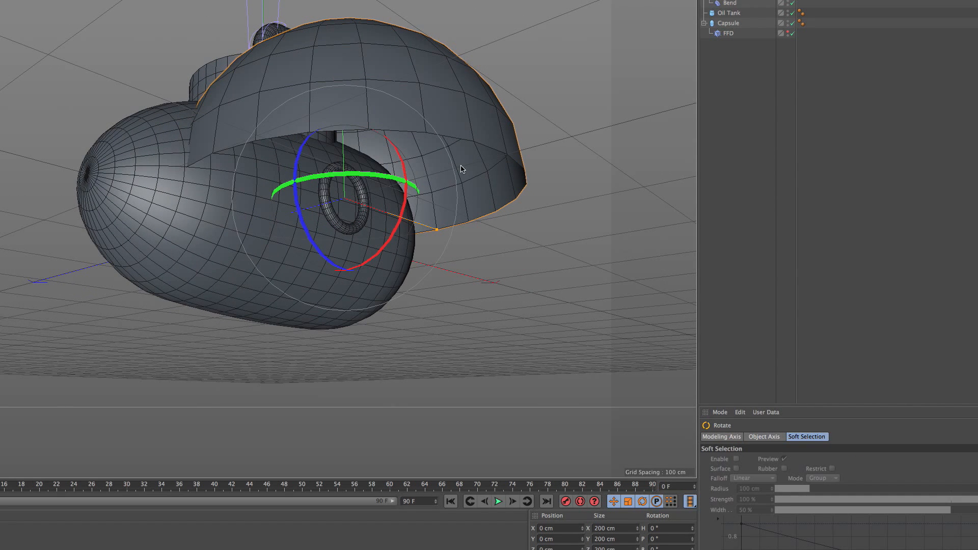
click(732, 0)
click(759, 438)
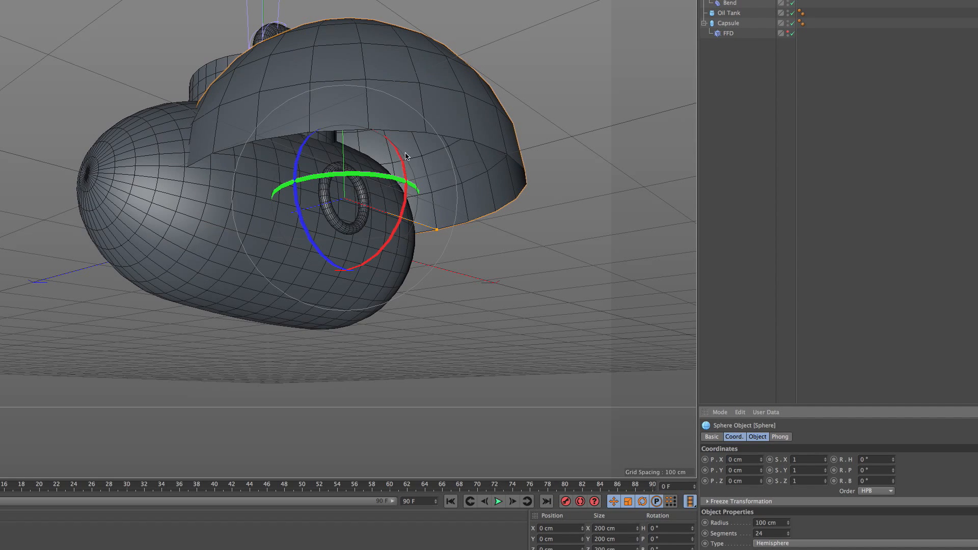
drag(401, 160, 366, 259)
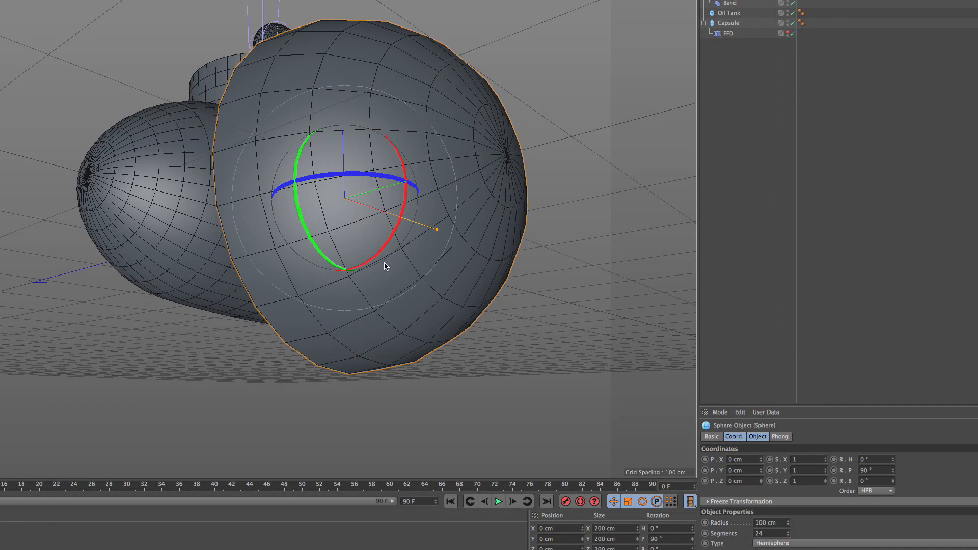
drag(399, 230, 552, 252)
drag(443, 257, 463, 277)
click(882, 470)
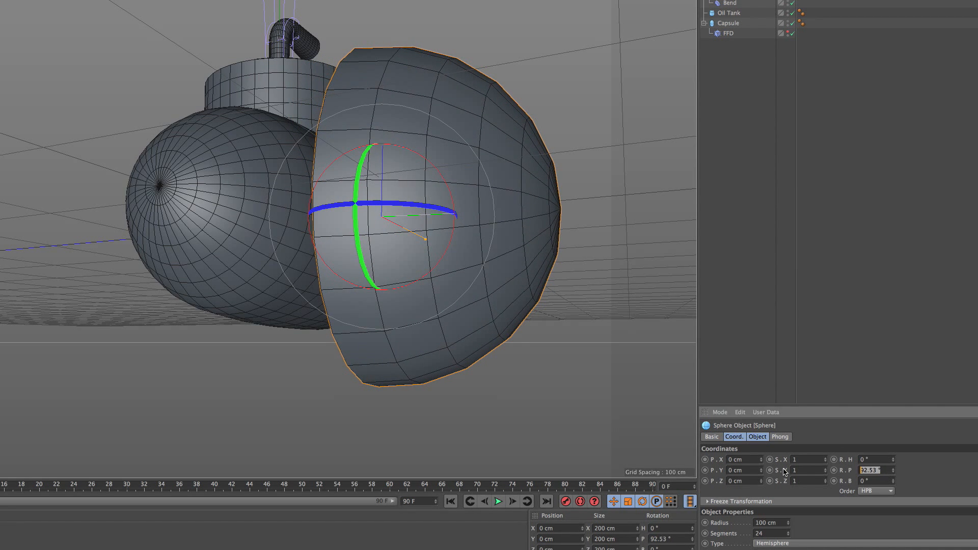
text(90)
key(Return)
- Scale the hemisphere down uniformly to about 36.6 cm across to fit the torus ring
key(r)
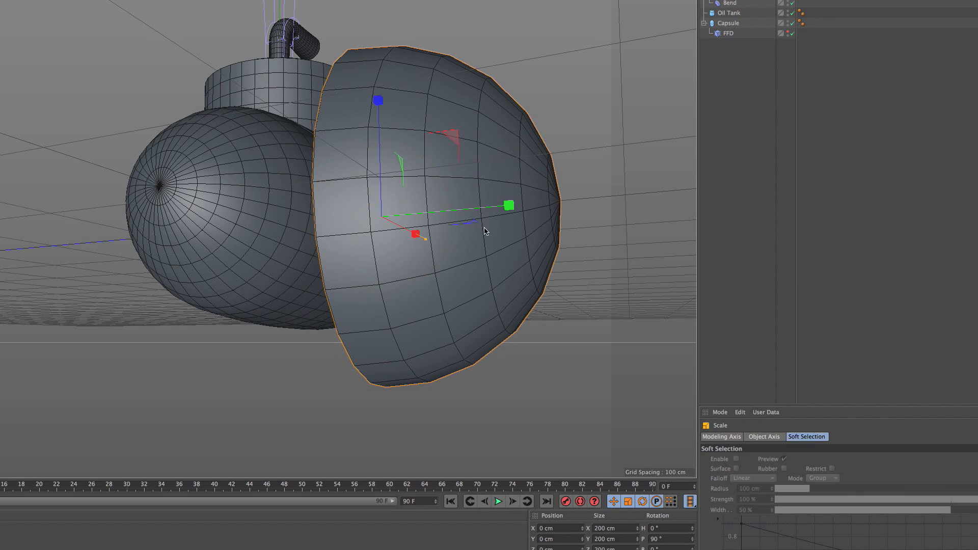
key(t)
drag(628, 152, 363, 277)
key(r)
alt+right_drag(389, 234, 415, 169)
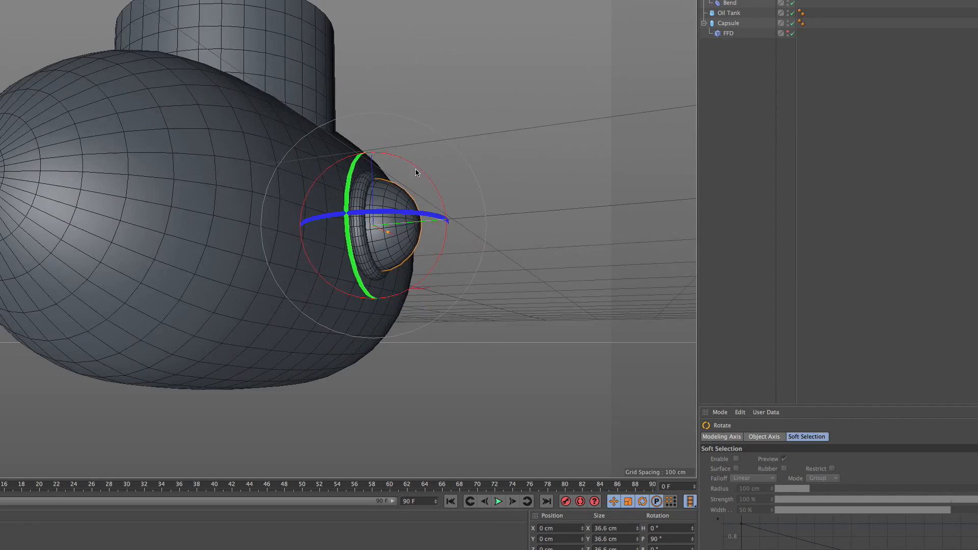
alt+drag(415, 169, 372, 222)
alt+right_drag(371, 224, 422, 201)
alt+middle_drag(422, 201, 361, 219)
alt+right_drag(362, 219, 425, 191)
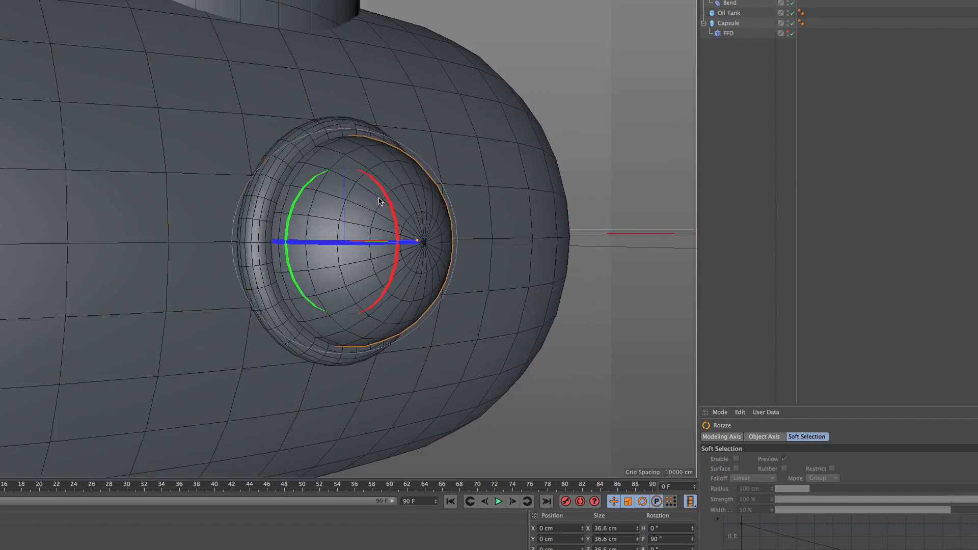
alt+drag(425, 191, 392, 195)
- Shrink the hemisphere slightly to about 34.5 cm across so its rim sits within the torus
key(t)
key(r)
key(t)
drag(517, 153, 481, 185)
key(r)
alt+drag(353, 251, 493, 210)
- Flatten the hemisphere into a shallow porthole glass with a Y scale of 0.52
click(733, 0)
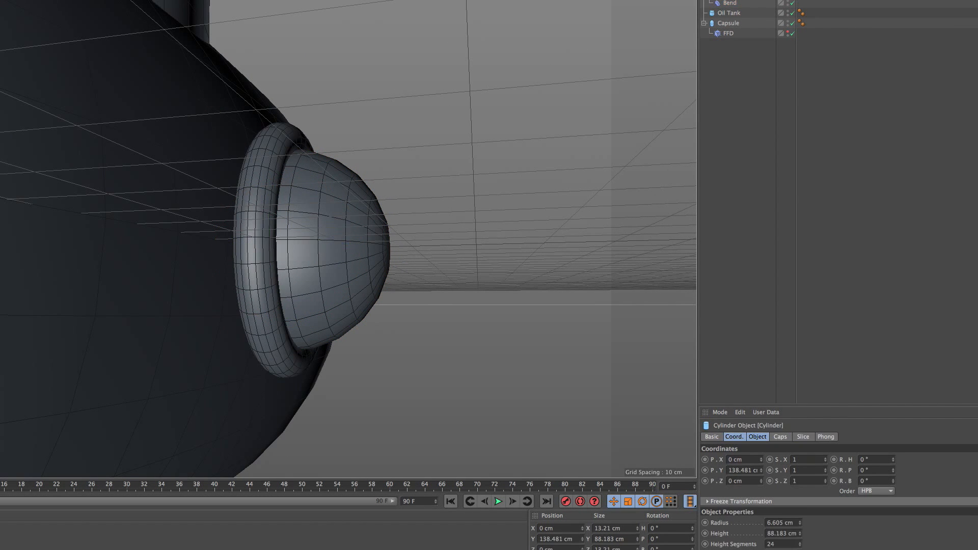
click(734, 0)
drag(826, 470, 828, 501)
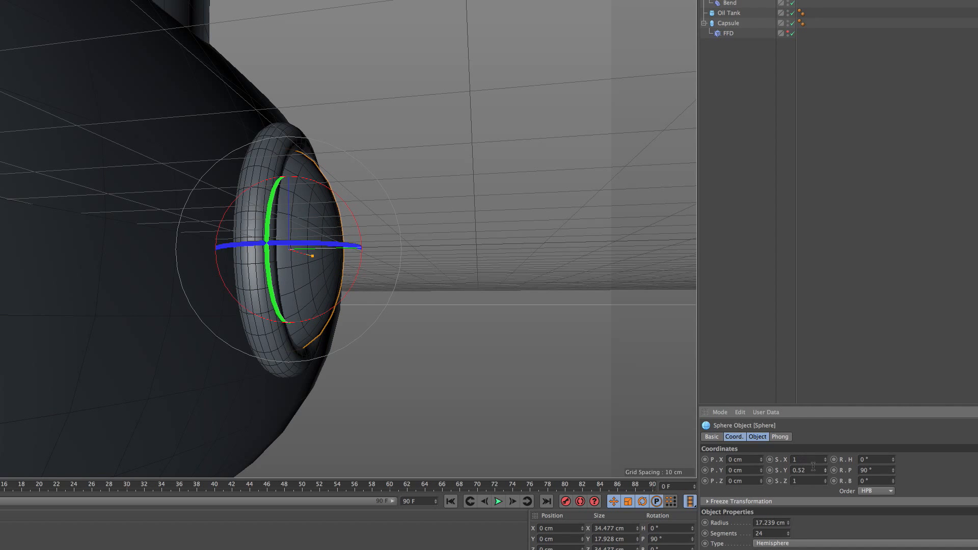
drag(353, 220, 287, 164)
key(super+z)
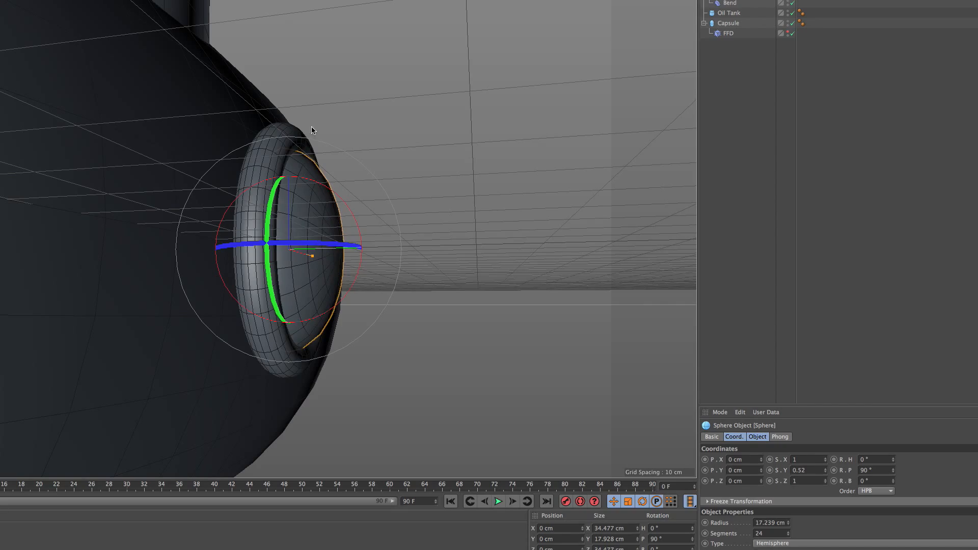
alt+drag(466, 256, 276, 227)
alt+right_drag(361, 240, 356, 260)
alt+drag(415, 205, 432, 212)
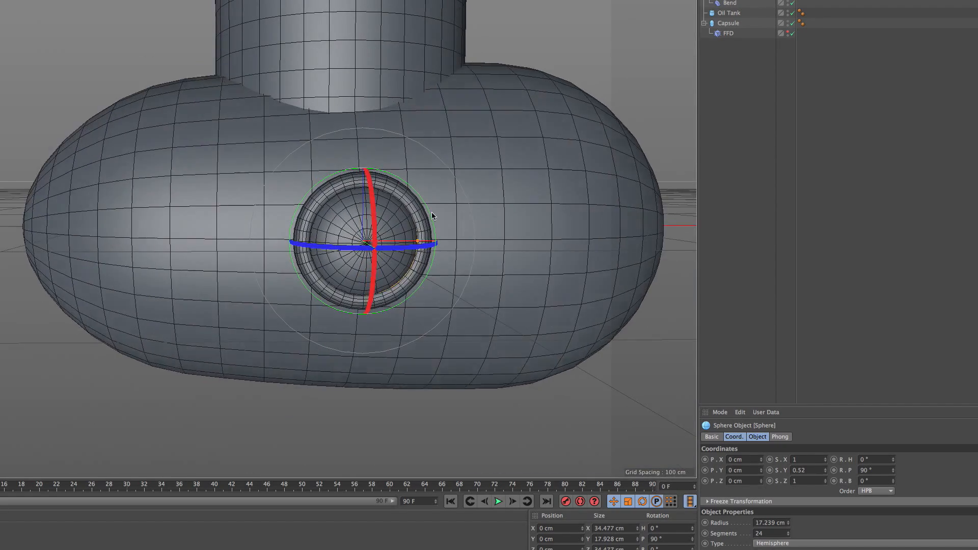
- Duplicate the torus with its glass along the hull, placing the copy at about 56.1 cm in X
click(423, 215)
alt+middle_drag(463, 124, 417, 141)
alt+right_drag(369, 160, 351, 190)
key(e)
alt+middle_drag(314, 216, 289, 218)
mouse_move(289, 218)
alt+right_down()
mouse_move(290, 190)
mouse_move(285, 219)
alt+right_up()
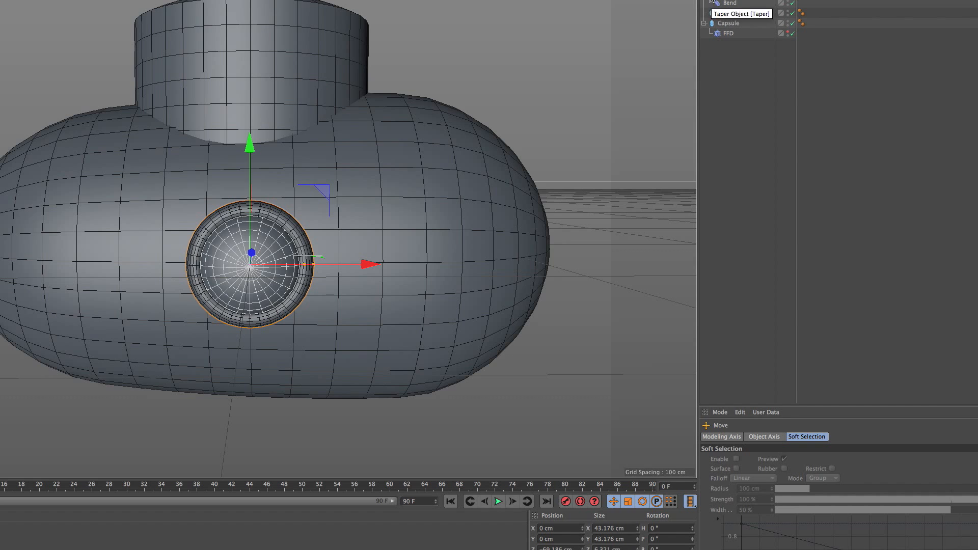
ctrl+drag(367, 264, 497, 268)
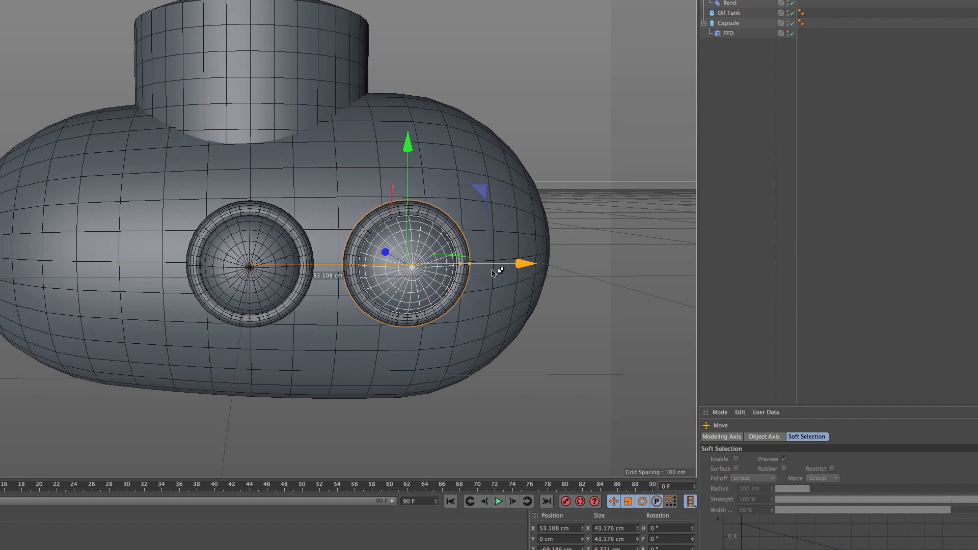
key(ctrl+z)
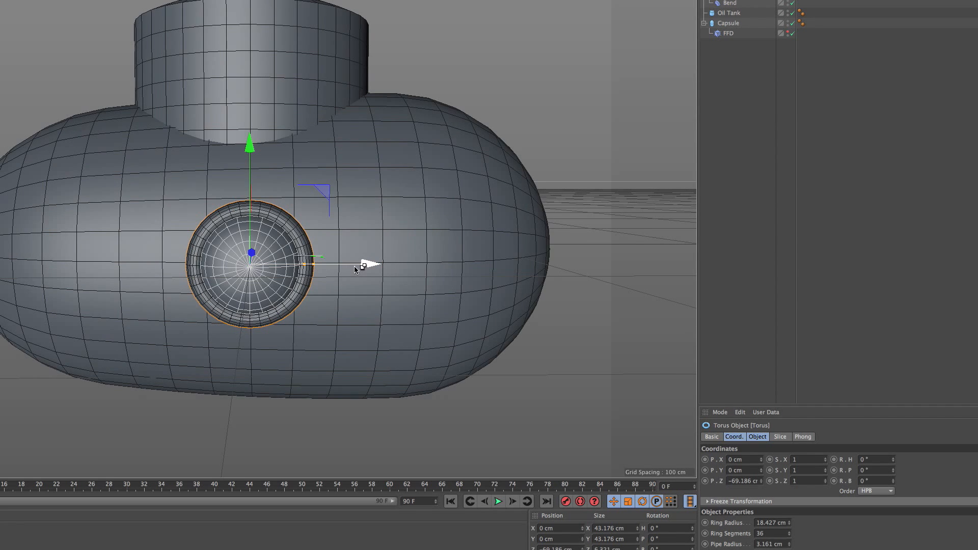
ctrl+drag(359, 266, 524, 274)
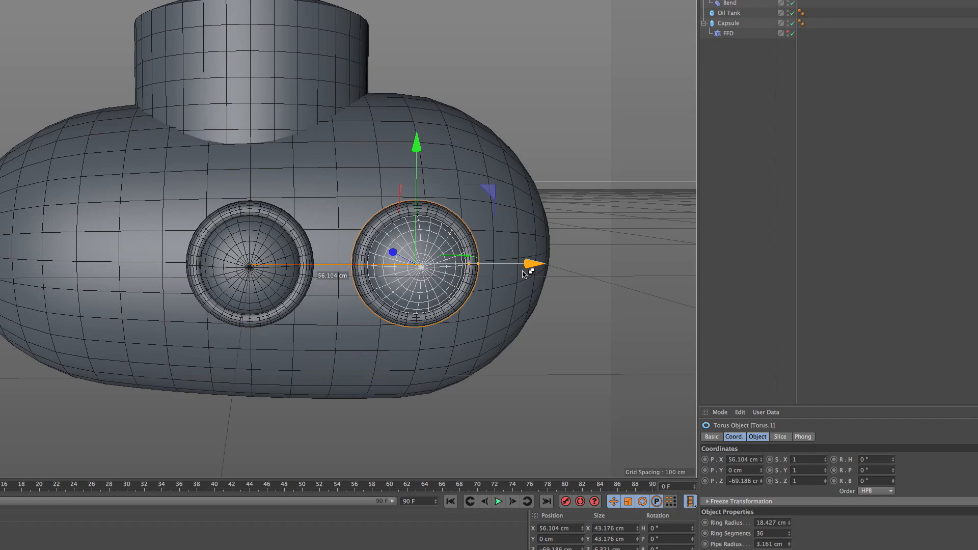
- Duplicate the porthole toward the opposite end of the hull, placing the copy at about -56.7 cm in X
ctrl+drag(531, 265, 151, 264)
mouse_move(321, 231)
alt+mouse_down()
mouse_move(323, 246)
mouse_move(336, 229)
alt+mouse_up()
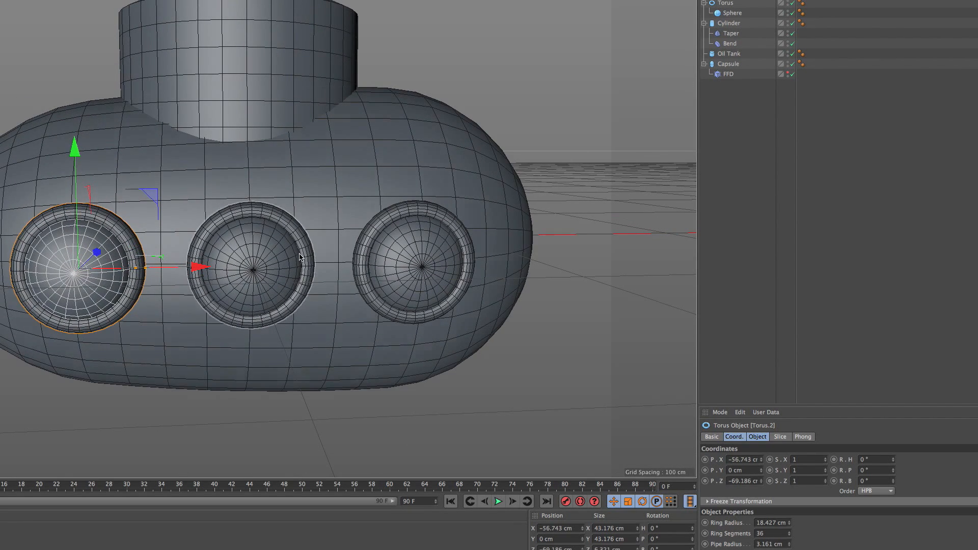
alt+drag(310, 278, 436, 301)
alt+drag(321, 301, 125, 281)
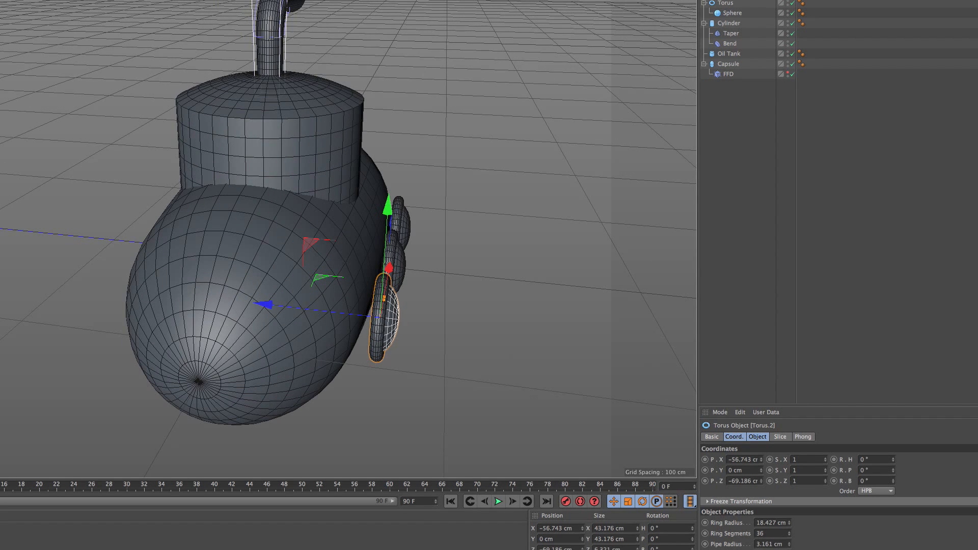
- Add a Symmetry object and nest the three porthole toruses under it
click(220, 0)
click(201, 0)
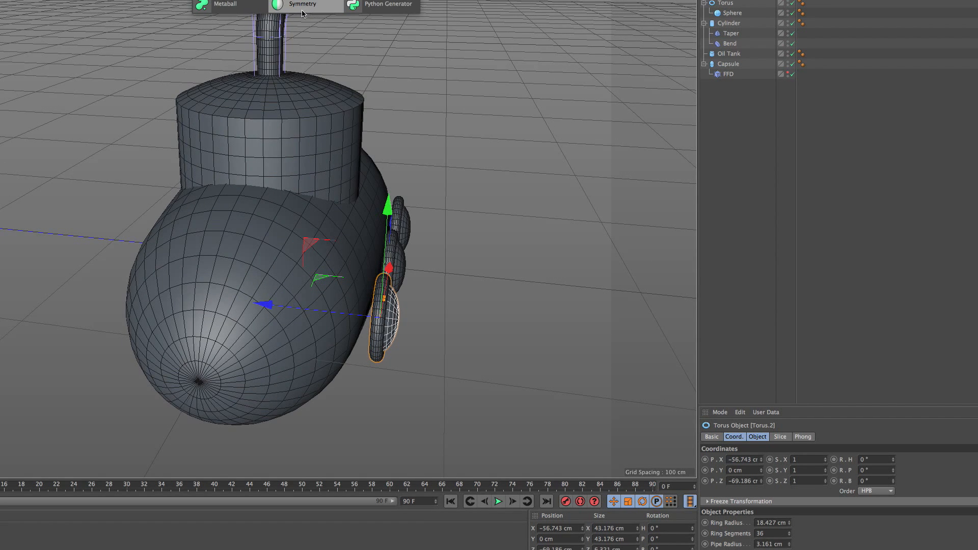
click(305, 6)
alt+drag(430, 149, 193, 224)
scroll(744, 45, down, 3)
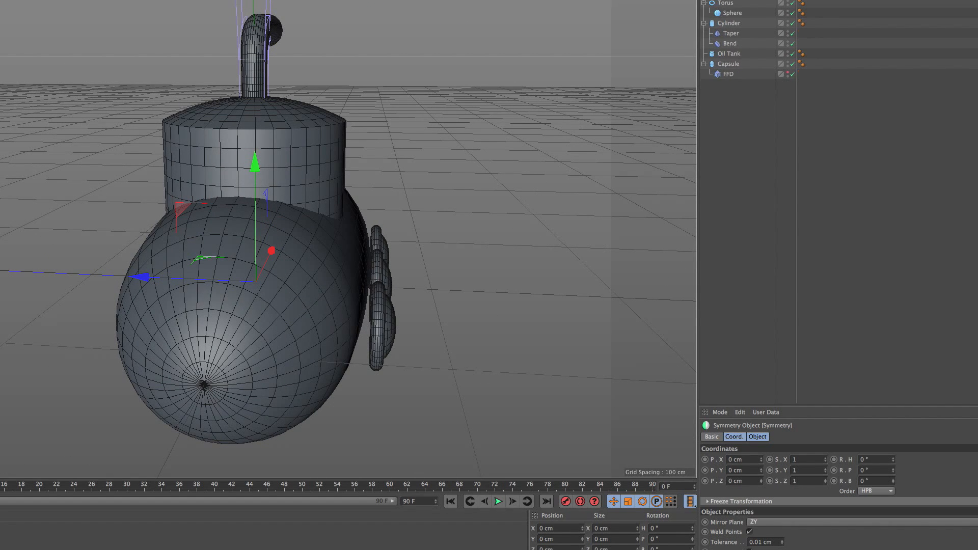
drag(759, 0, 723, 0)
click(723, 0)
alt+drag(436, 204, 414, 233)
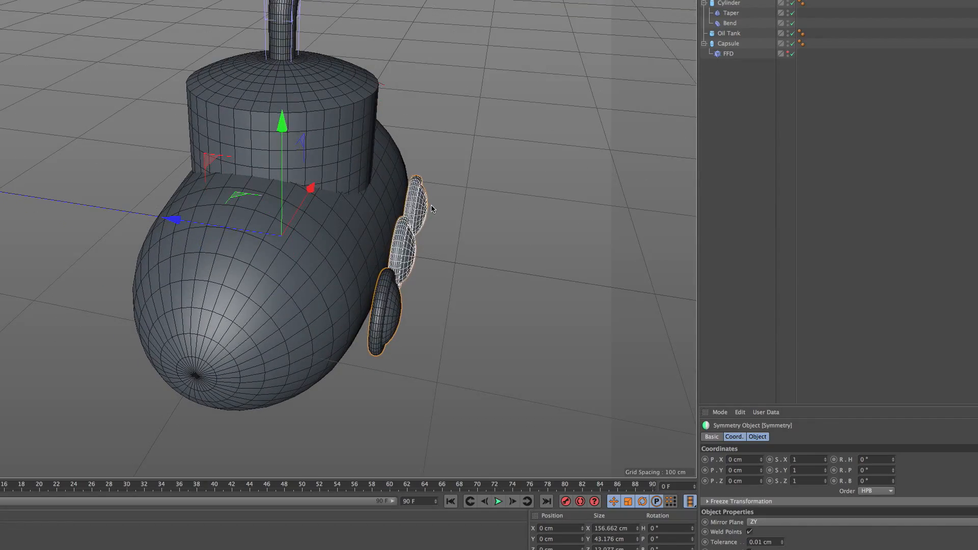
- Switch the viewport to wireframe line display and examine from several sides how the portholes are mirrored
key(n)
key(g)
mouse_move(315, 188)
alt+mouse_down()
mouse_move(354, 232)
mouse_move(337, 207)
mouse_move(304, 236)
alt+mouse_up()
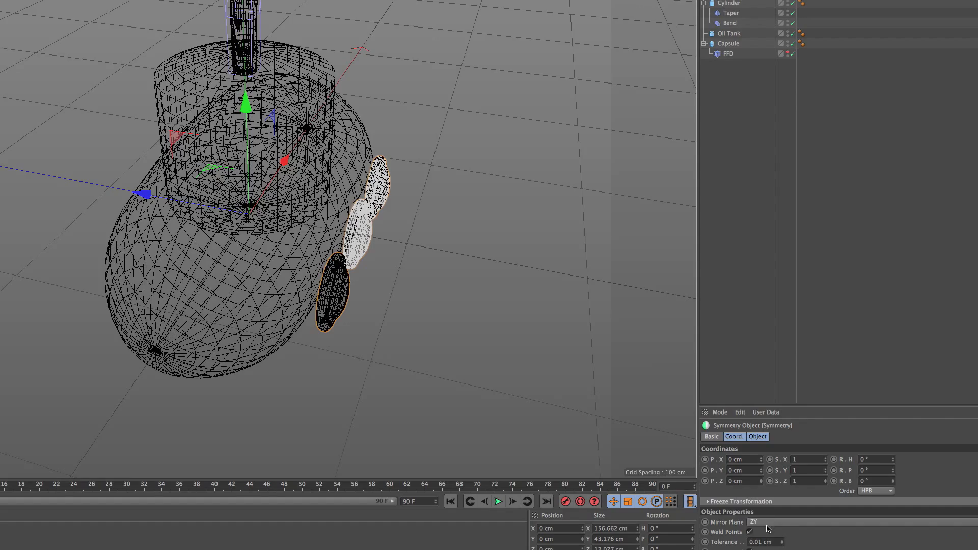
alt+drag(463, 313, 278, 210)
scroll(253, 209, up, 3)
scroll(254, 218, down, 3)
scroll(254, 218, up, 2)
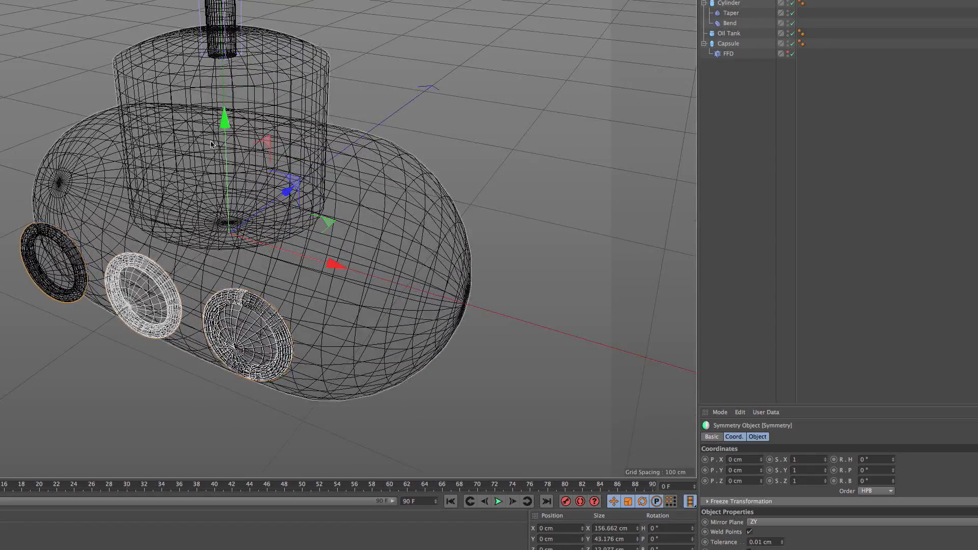
alt+drag(222, 127, 524, 347)
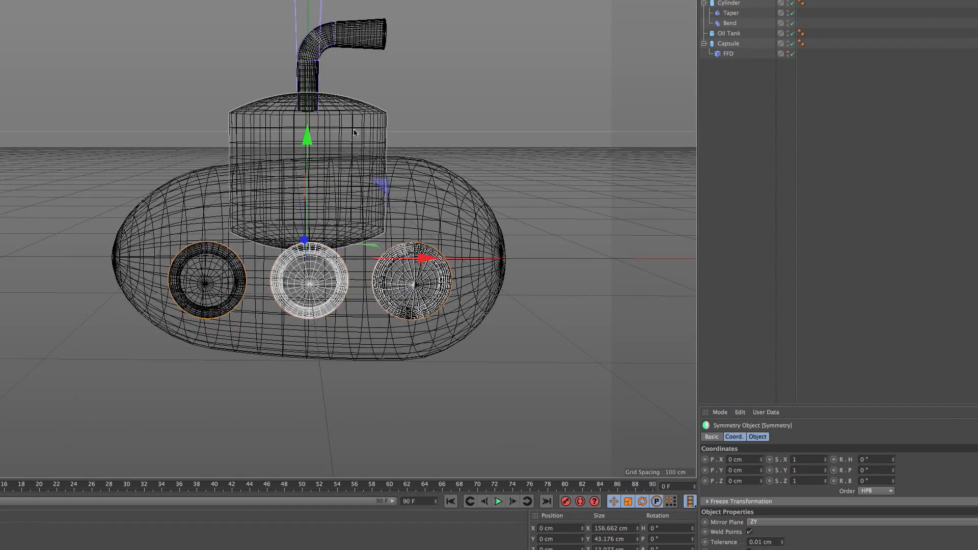
alt+drag(304, 210, 407, 255)
scroll(408, 255, up, 4)
- Set the Symmetry object's mirror plane to XY so it mirrors across to the hull's other side
click(770, 524)
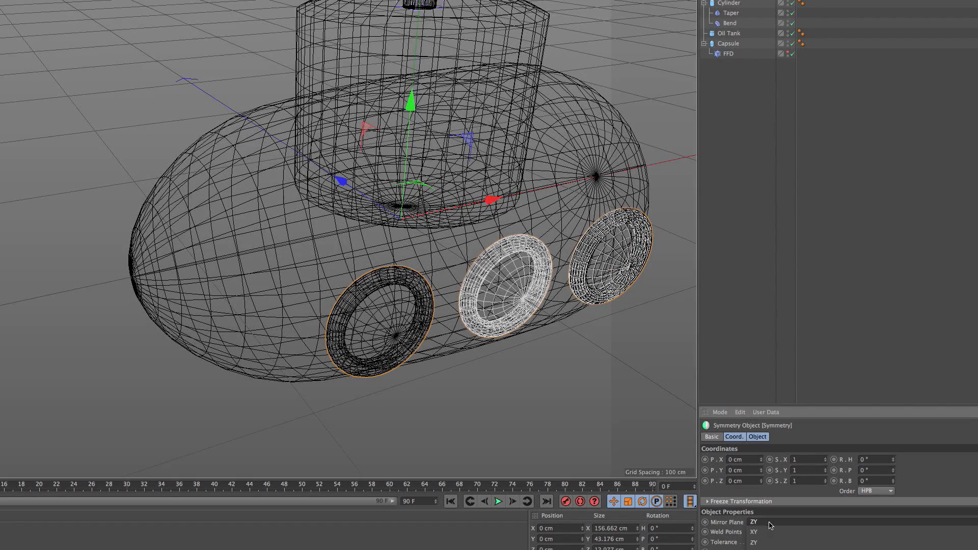
click(754, 532)
alt+drag(431, 185, 525, 166)
alt+drag(509, 230, 326, 255)
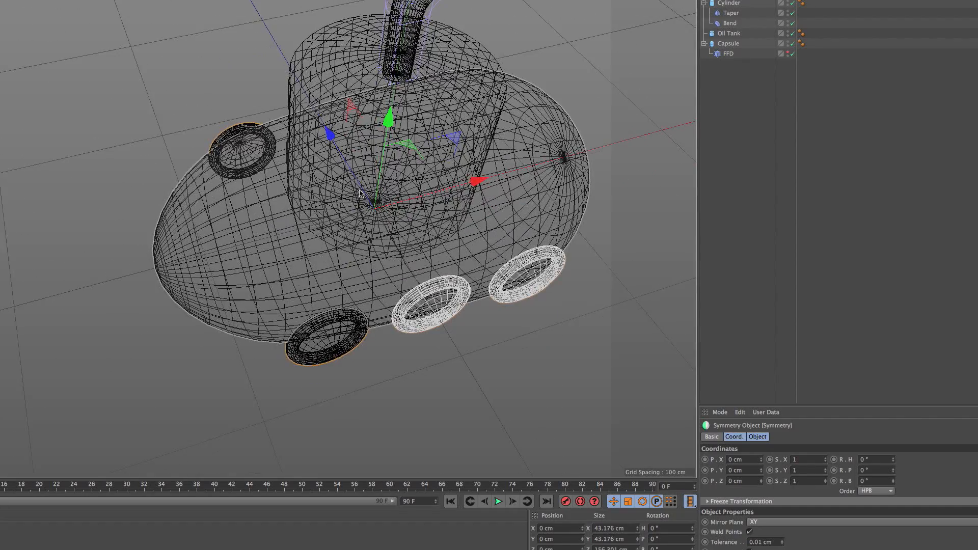
alt+middle_drag(360, 194, 282, 230)
alt+right_drag(282, 231, 239, 232)
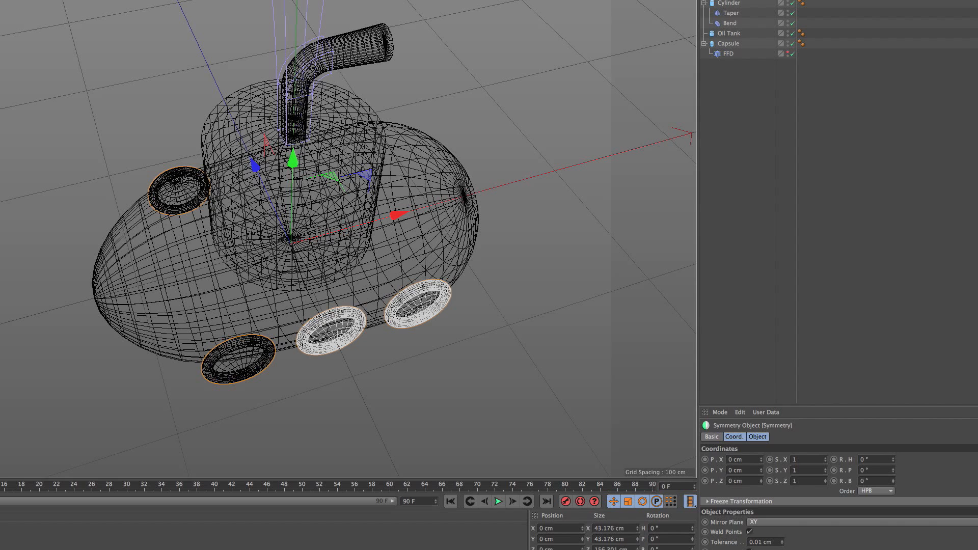
- Group the three porthole toruses into one null inside the Symmetry object
drag(764, 0, 756, 0)
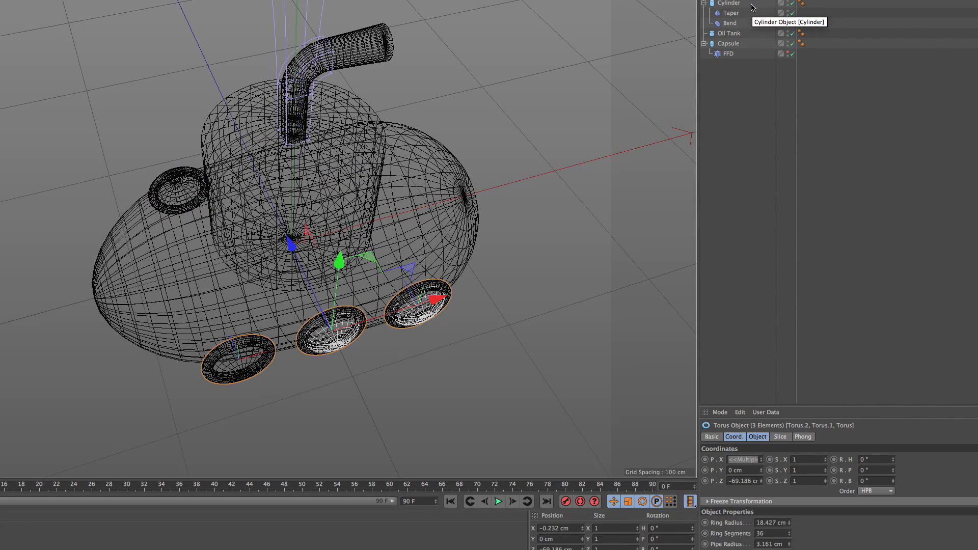
key(alt+g)
scroll(744, 36, up, 2)
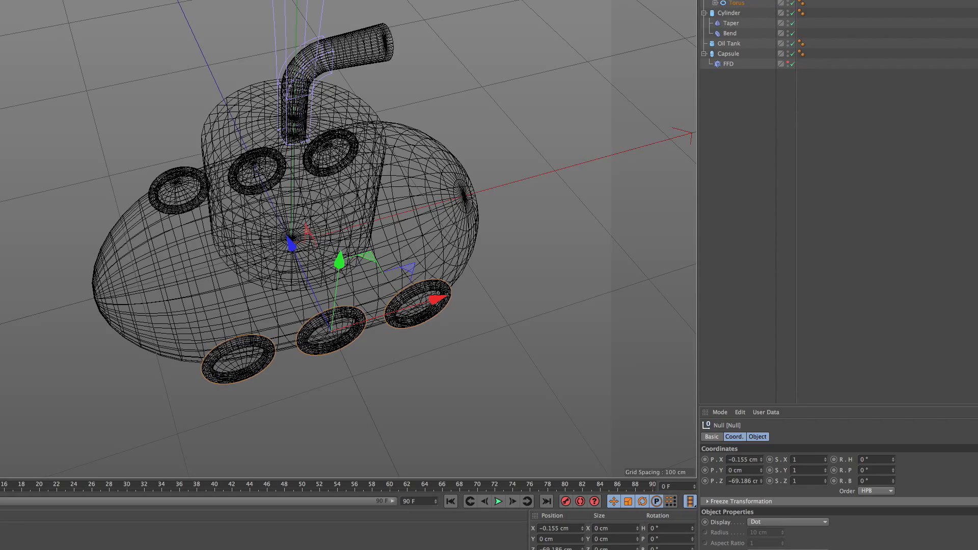
alt+drag(510, 204, 414, 197)
scroll(414, 197, down, 3)
click(734, 133)
- Group the Symmetry object into a null of its own and toggle that null's hierarchy
click(728, 0)
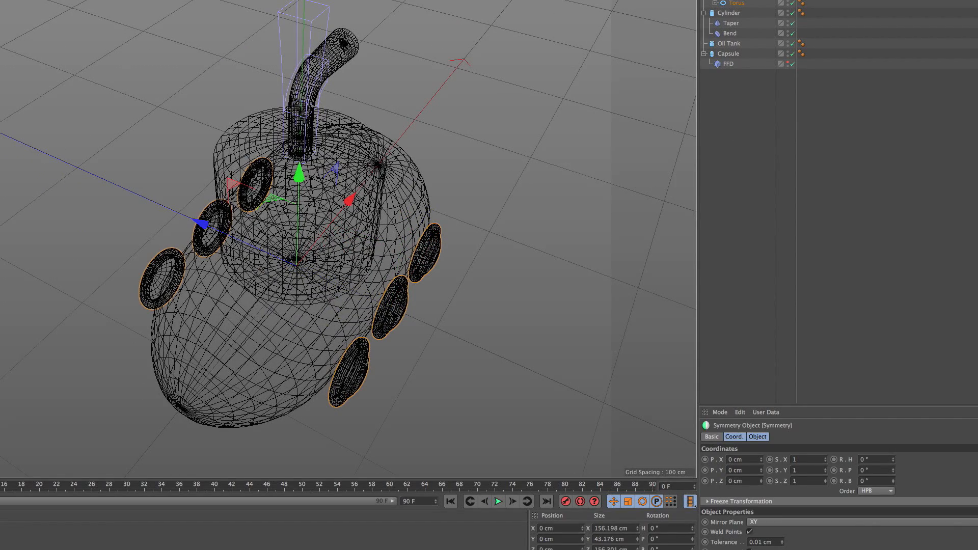
key(alt+g)
click(704, 0)
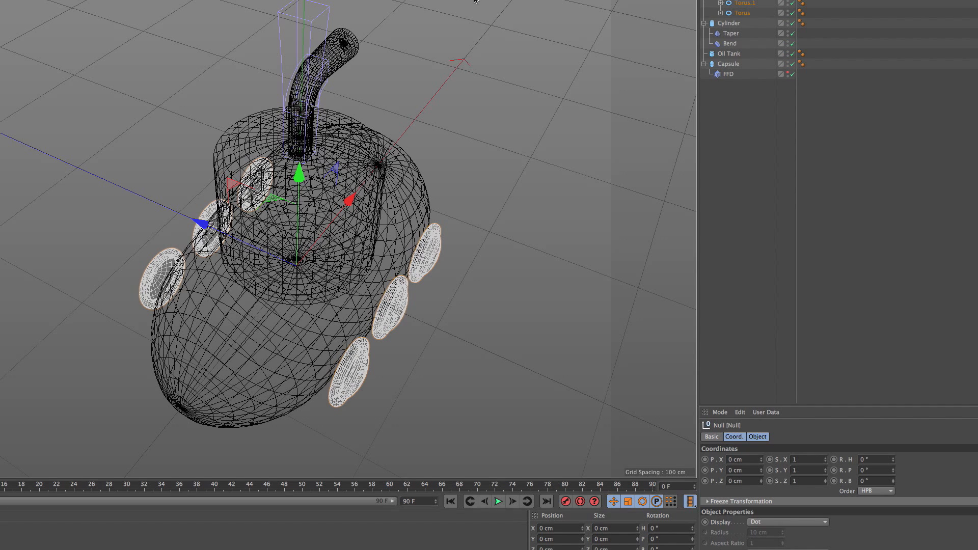
- Add an FFD deformer inside the porthole null, scale its cage to about 217.5 cm in top view, and switch to editing its points
click(220, 0)
click(316, 1)
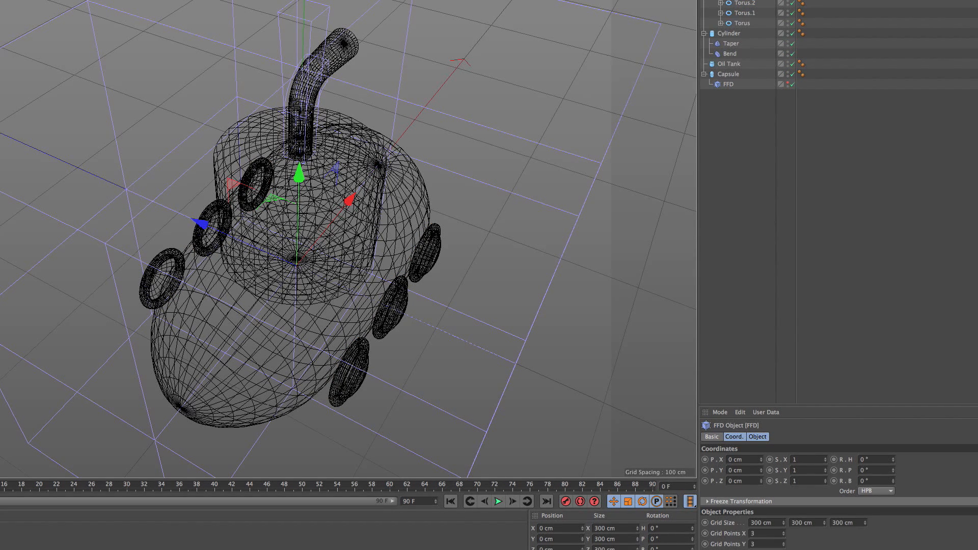
middle_click(473, 128)
middle_click(472, 127)
key(t)
drag(588, 91, 525, 128)
key(e)
key(Return)
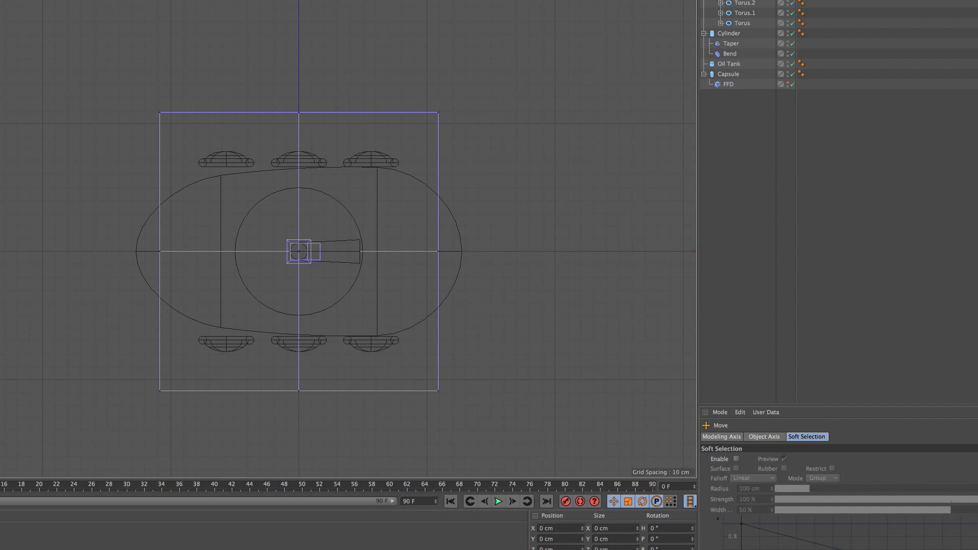
- Scale the FFD cage's middle column of points slightly narrower along Z, and its -X end column more strongly
key(0)
drag(345, 85, 265, 448)
key(t)
drag(299, 130, 301, 149)
key(0)
drag(216, 78, 107, 408)
key(t)
drag(160, 130, 166, 166)
- Widen the FFD cage's middle column of points along Z and narrow its +X end column
key(0)
drag(377, 86, 266, 459)
key(t)
drag(299, 130, 301, 116)
key(0)
drag(480, 97, 363, 411)
key(t)
drag(440, 167, 441, 182)
- Refine the FFD cage's Z widths to about 245 cm in the middle, 154 cm at the -X end and 185 cm at the +X end
key(0)
drag(340, 66, 273, 433)
key(t)
drag(301, 171, 301, 160)
key(0)
drag(216, 105, 140, 380)
key(t)
drag(160, 168, 160, 169)
key(0)
drag(459, 100, 391, 460)
key(t)
drag(441, 180, 437, 168)
key(0)
middle_click(407, 190)
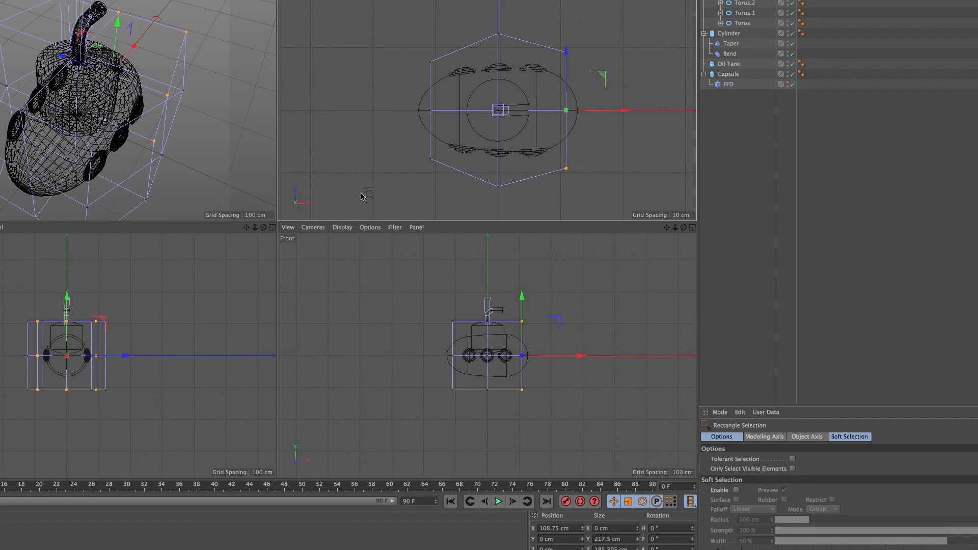
- Examine in perspective and top view how the deformed portholes follow the hull, checking the cage's -X end and middle points
middle_click(191, 161)
alt+drag(320, 246, 263, 191)
scroll(263, 192, up, 4)
scroll(265, 193, down, 5)
mouse_move(285, 263)
alt+mouse_down()
mouse_move(272, 228)
mouse_move(402, 251)
mouse_move(289, 233)
alt+mouse_up()
scroll(272, 228, down, 3)
middle_click(290, 232)
middle_click(342, 161)
drag(174, 134, 85, 438)
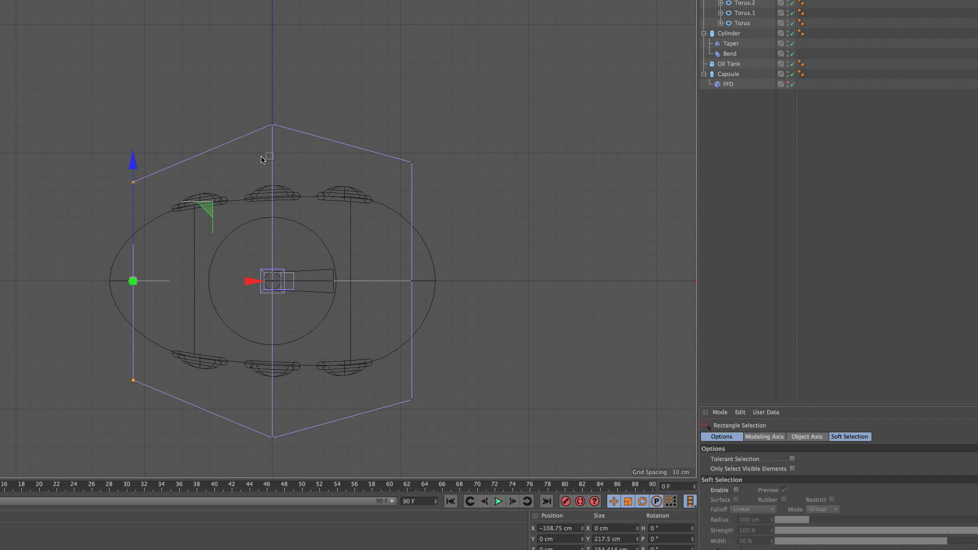
drag(275, 194, 251, 513)
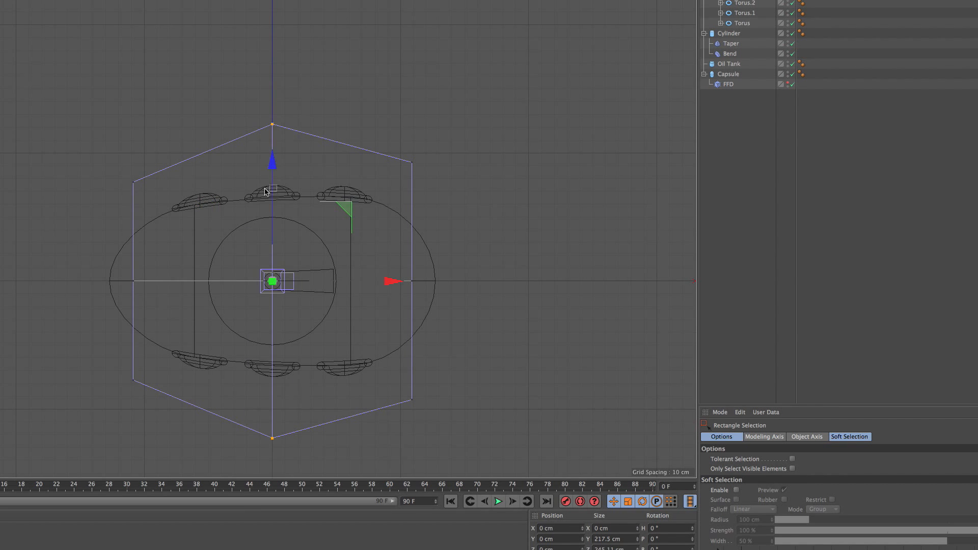
middle_click(242, 228)
middle_click(209, 214)
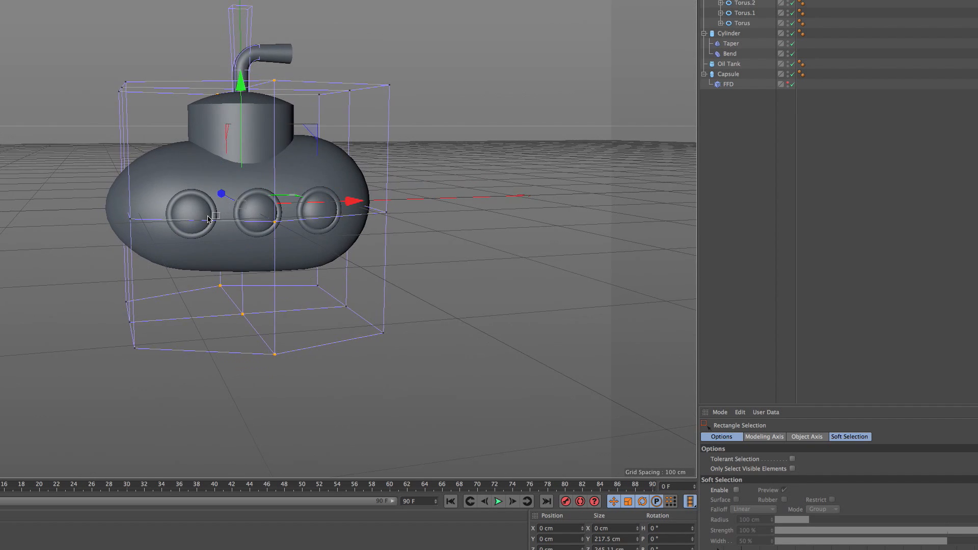
scroll(240, 192, up, 2)
alt+drag(240, 192, 262, 145)
scroll(262, 145, down, 3)
click(475, 121)
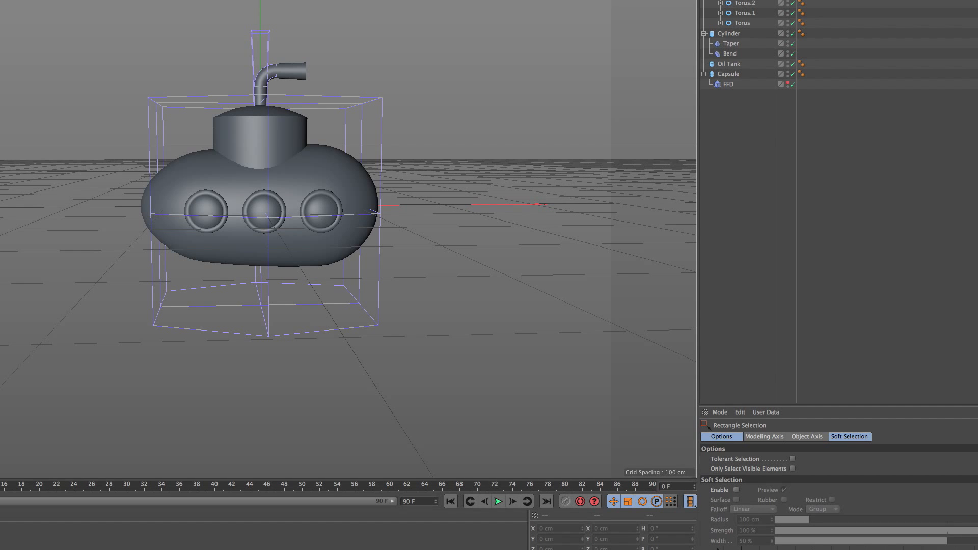
scroll(259, 249, up, 3)
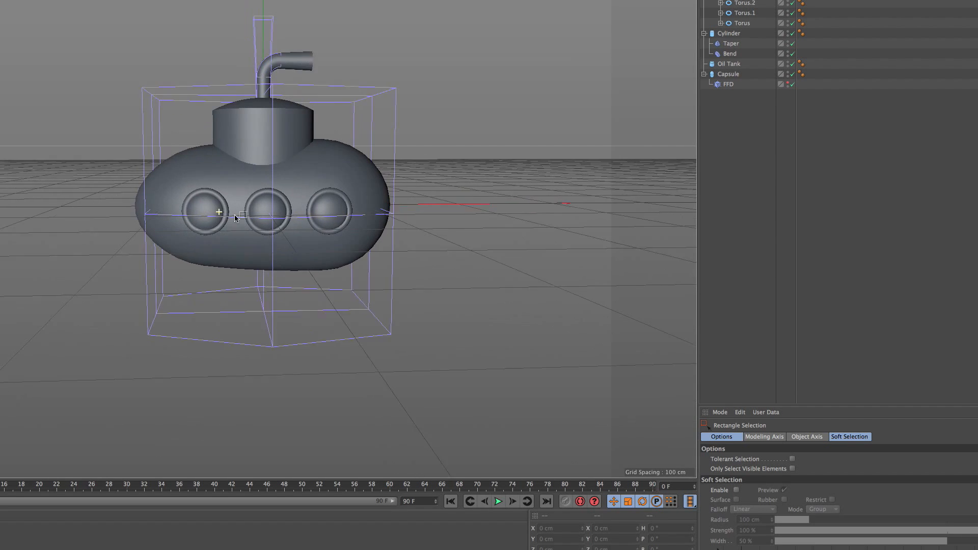
- Enable the FFD deformer under the hull capsule
click(791, 84)
alt+drag(361, 193, 657, 113)
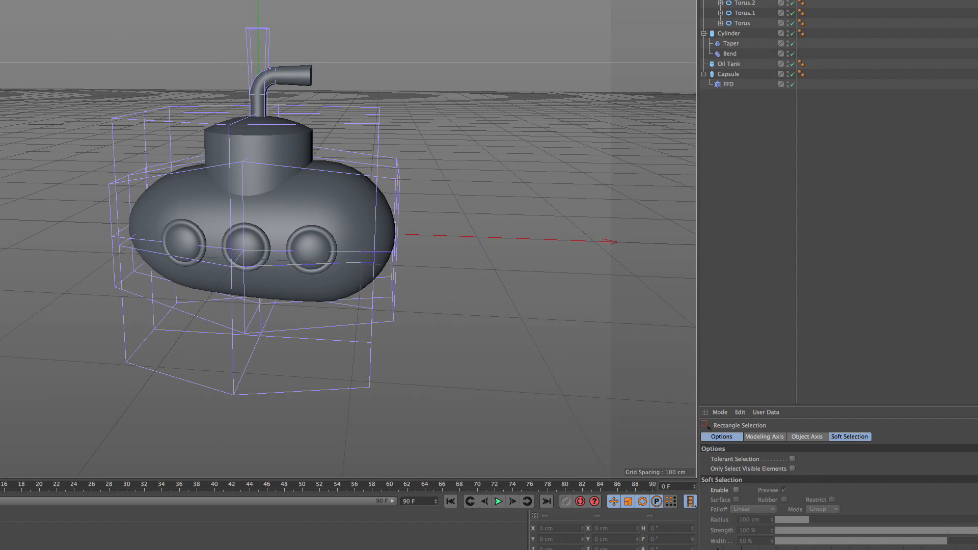
- Hide the deformer cages in the viewport, show them again, and select an FFD cage
click(6, 1)
click(39, 59)
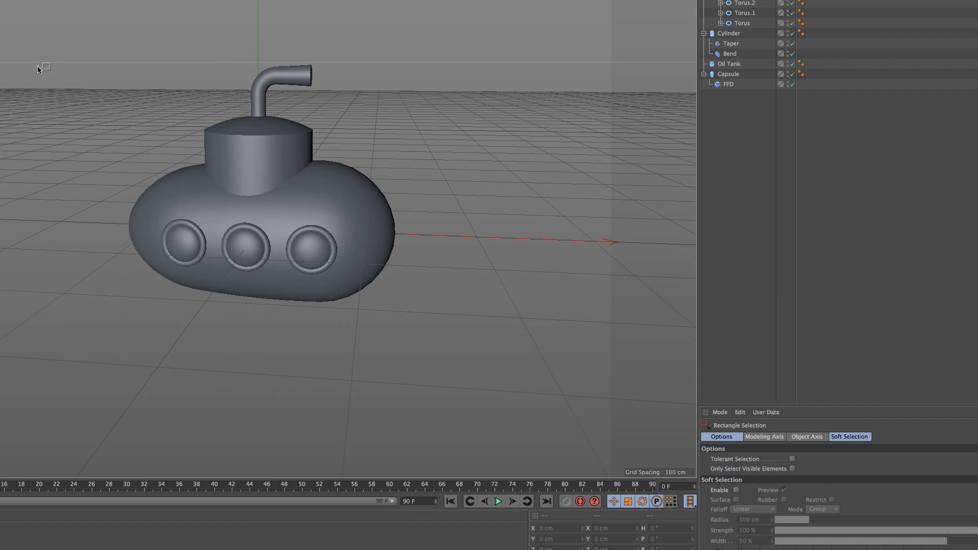
click(6, 1)
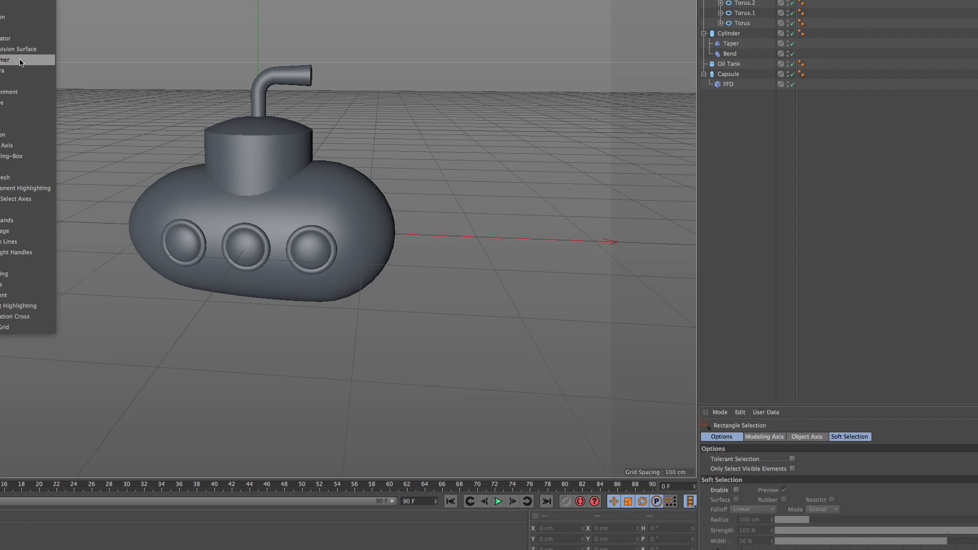
click(21, 60)
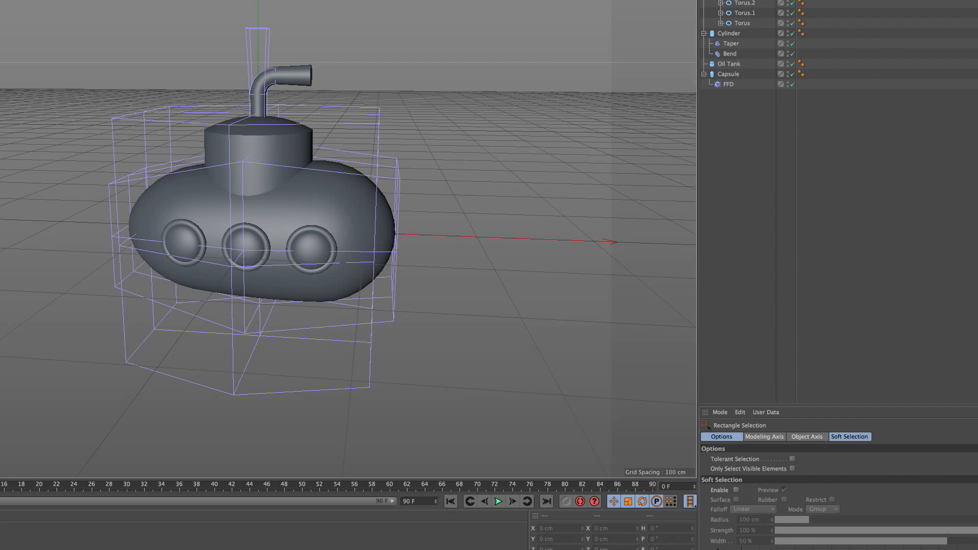
click(356, 110)
- Hide all deformer cages in the perspective viewport so only the submarine's surfaces are displayed
click(6, 1)
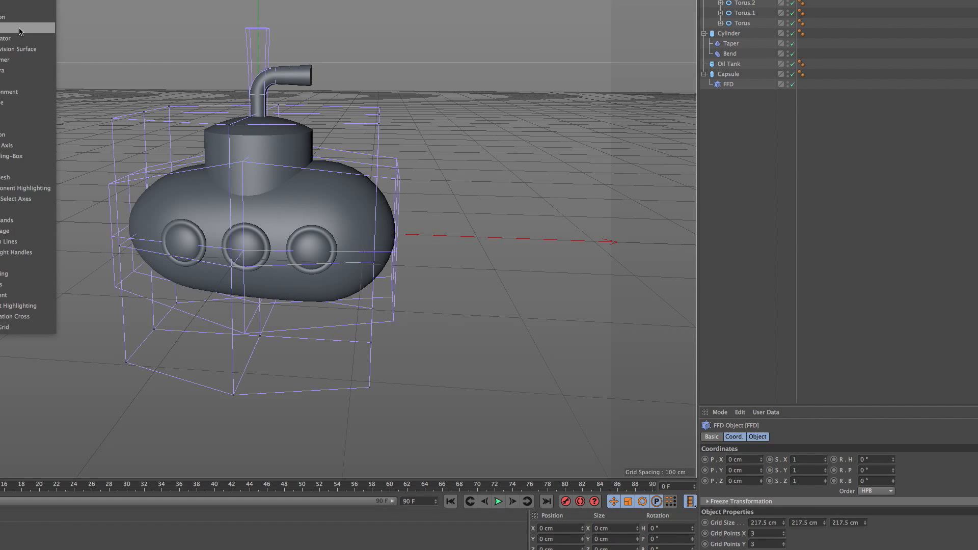
click(30, 61)
alt+drag(285, 198, 305, 190)
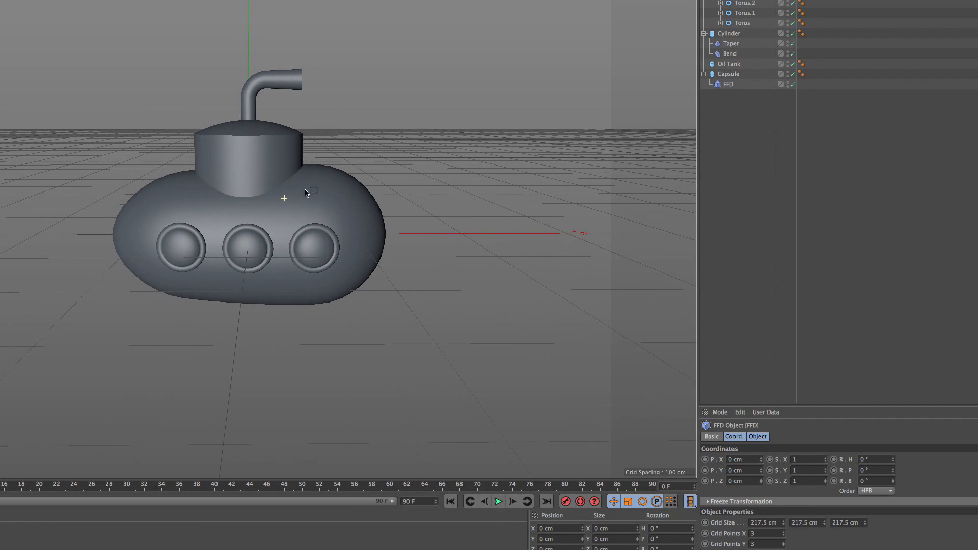
- Hide the viewport's floor grid and show it again while inspecting the submarine
click(6, 1)
click(26, 119)
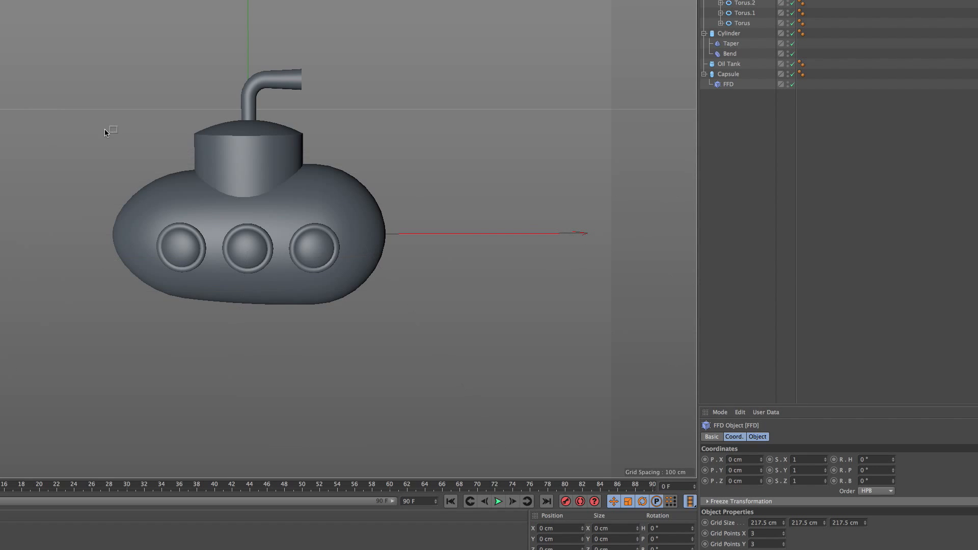
click(6, 1)
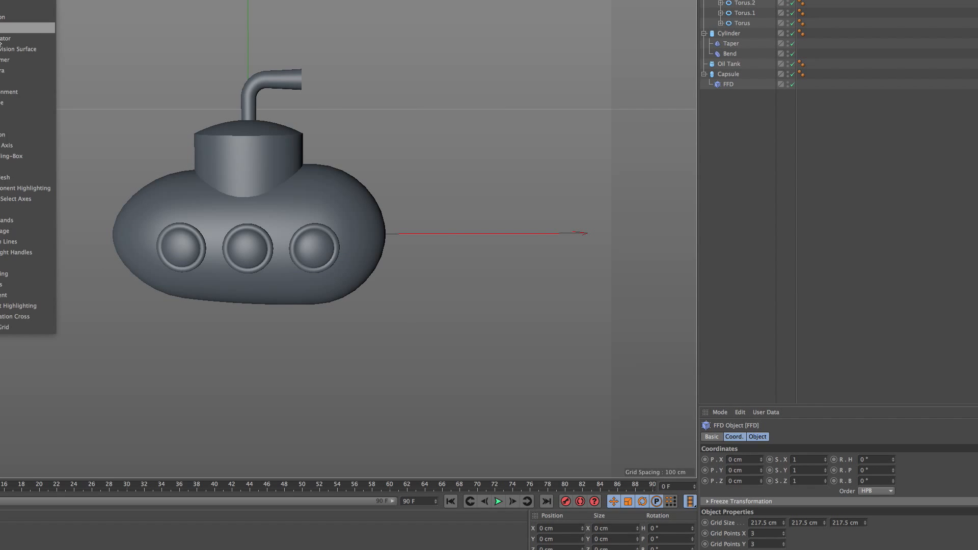
click(27, 121)
alt+drag(212, 199, 342, 130)
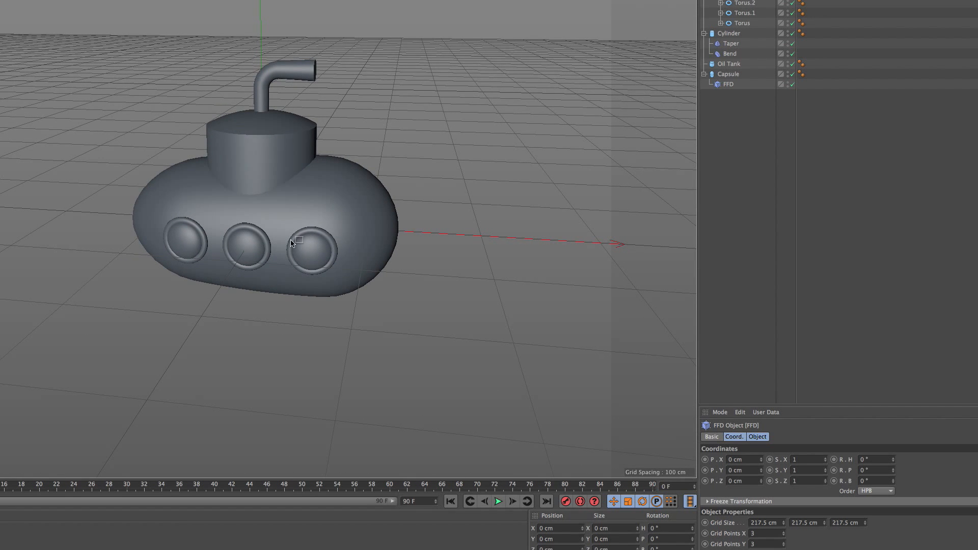
alt+drag(362, 210, 408, 198)
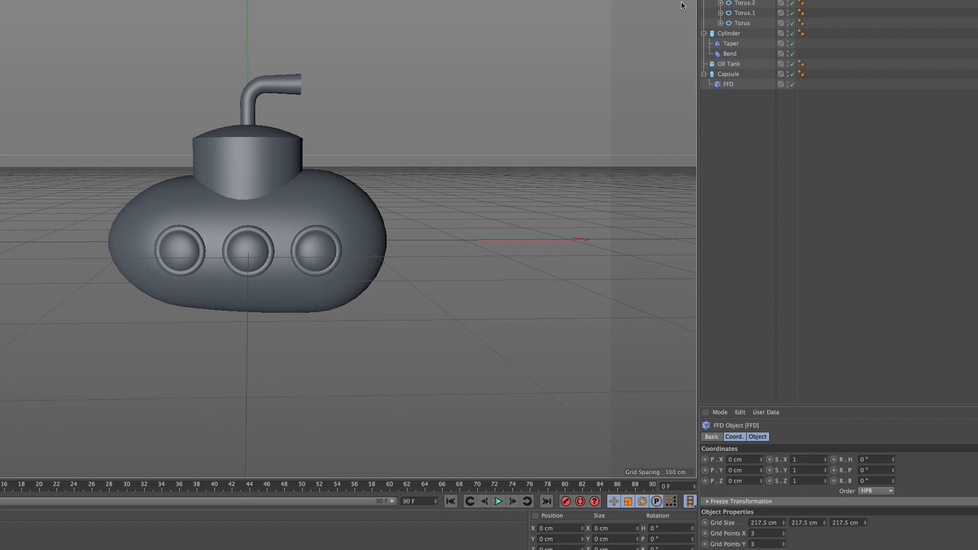
- Try scaling the hull capsule alone to about 310 cm long and lowering it, and undo both changes
click(732, 76)
key(9)
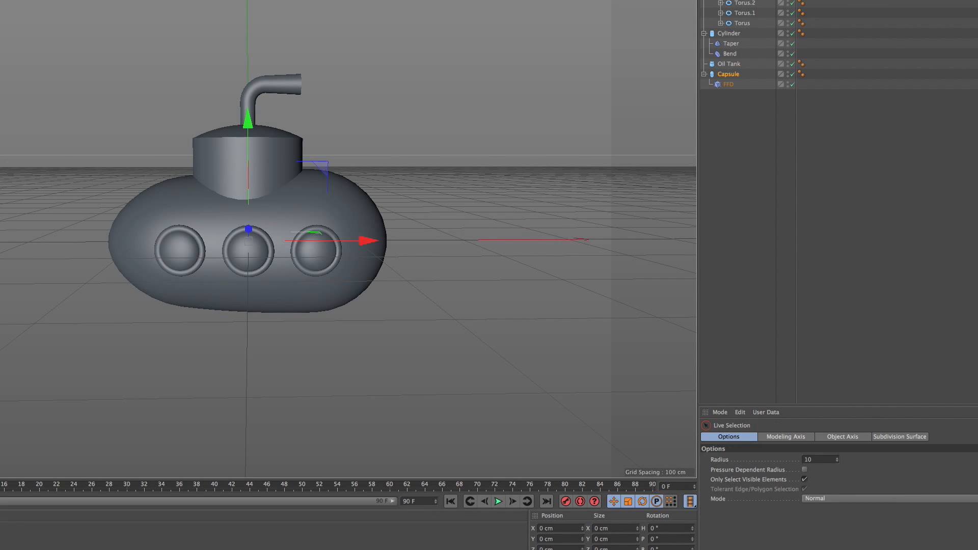
key(t)
drag(463, 201, 543, 179)
key(space)
drag(252, 121, 253, 152)
key(ctrl+z)
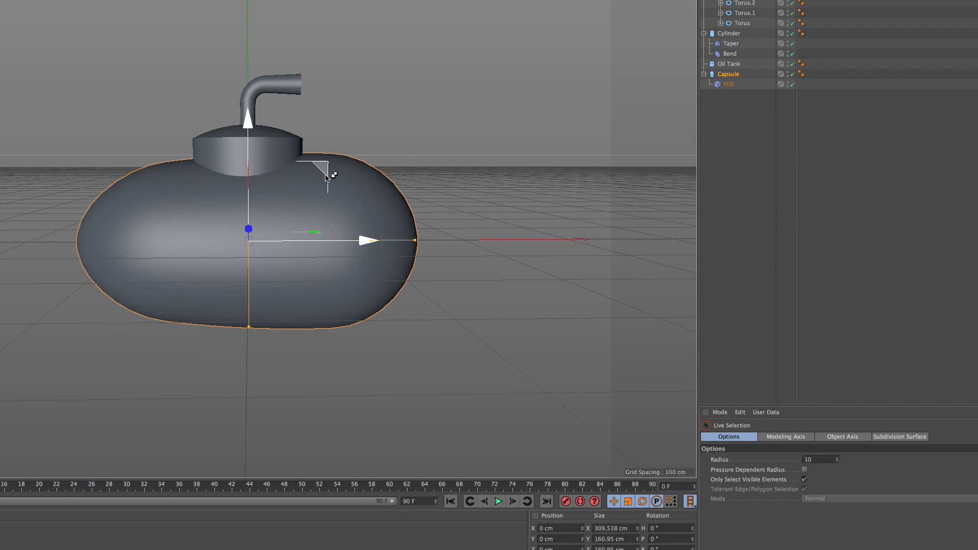
key(ctrl+z)
alt+drag(375, 170, 338, 175)
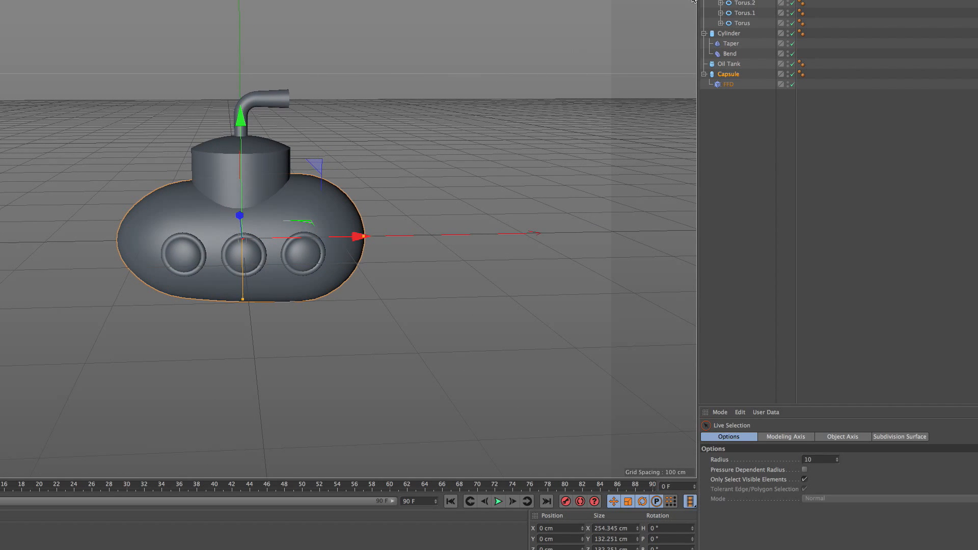
- Try scaling the hull capsule alone to about 359 cm long, and undo the scaling
key(t)
drag(446, 129, 572, 97)
key(space)
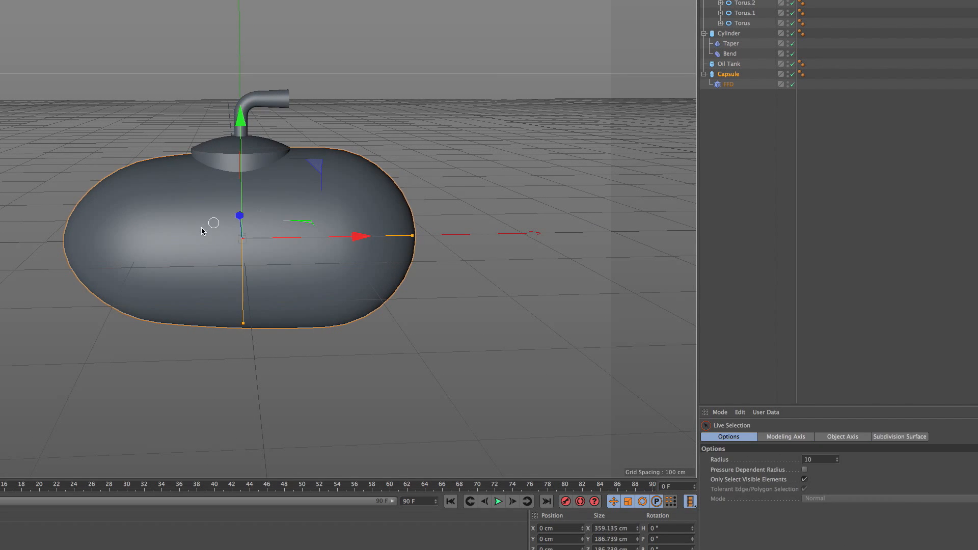
key(ctrl+z)
alt+drag(275, 271, 279, 247)
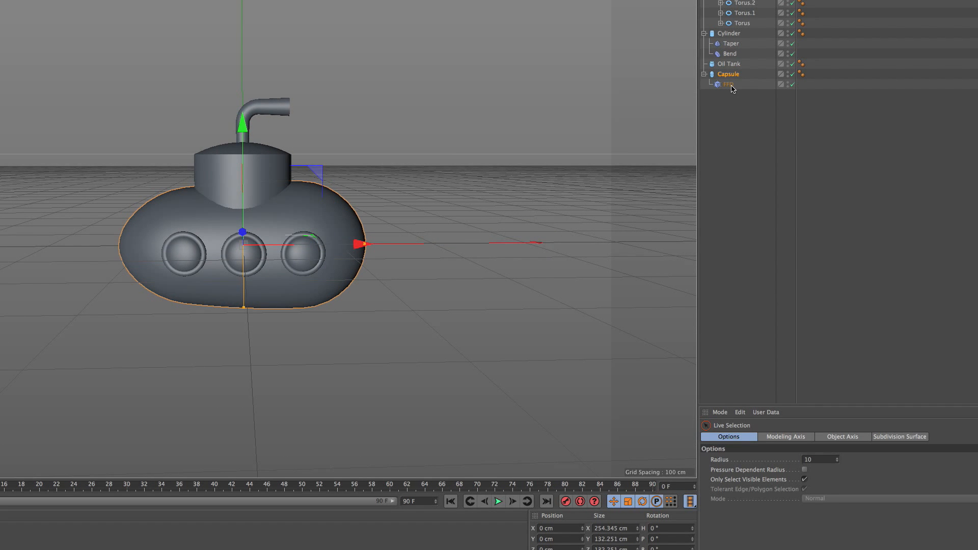
- Group the porthole null and the hull capsule together into a new parent null and select it
key(alt+g)
drag(729, 1, 730, 75)
click(725, 4)
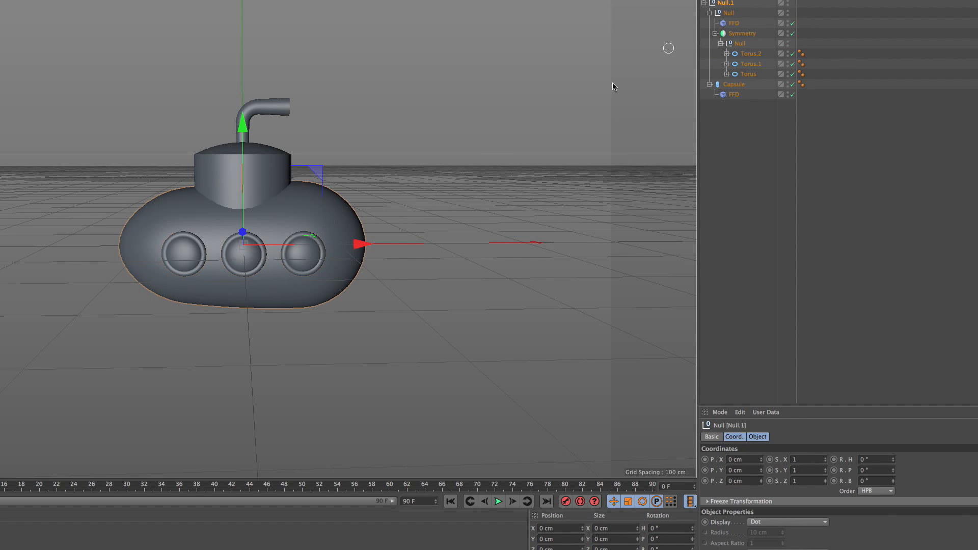
- Enlarge the combined hull and porthole group uniformly and lower it to about Y -15 cm beneath the tower
key(t)
drag(416, 182, 495, 155)
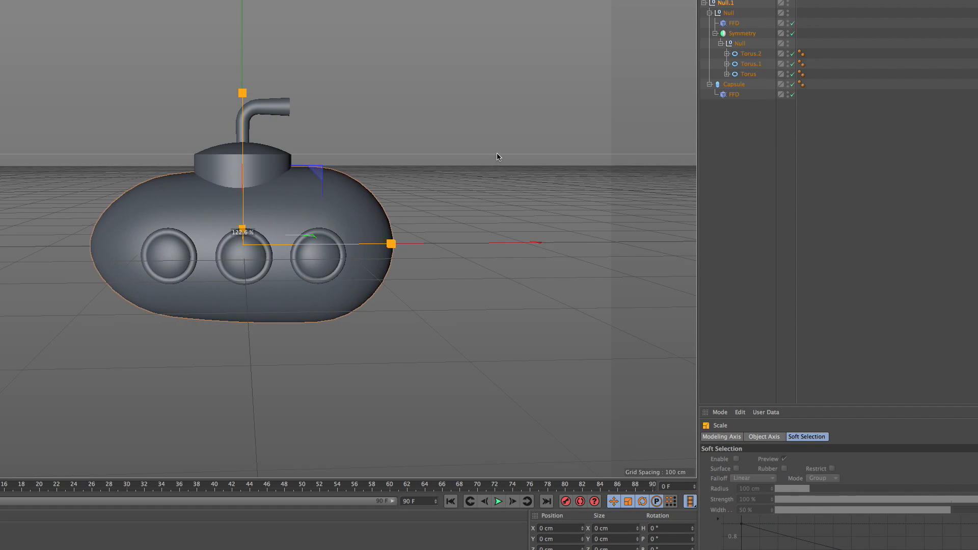
key(space)
drag(242, 137, 249, 155)
key(t)
drag(407, 131, 394, 134)
key(space)
drag(245, 158, 246, 156)
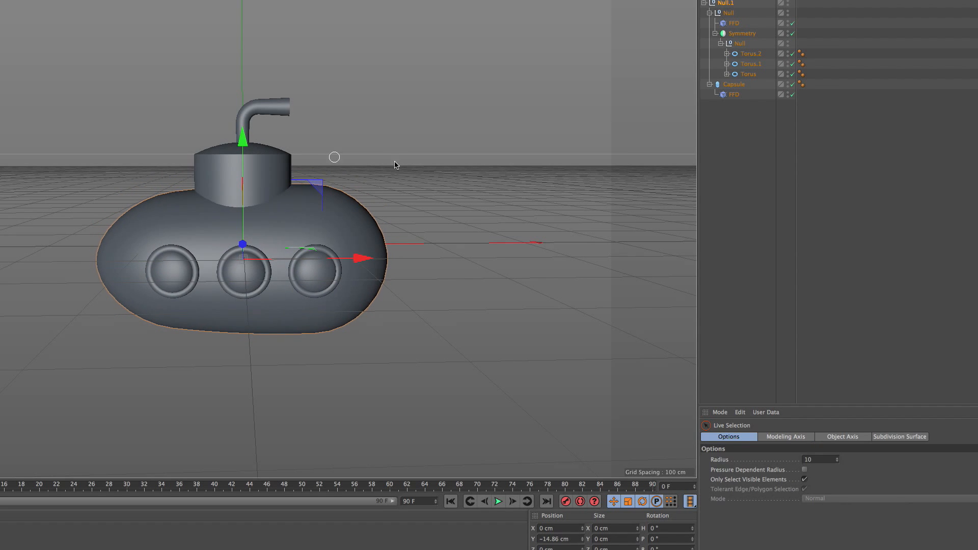
- Group the periscope cylinder into a null of its own
alt+drag(423, 158, 425, 166)
alt+middle_drag(363, 159, 392, 166)
alt+right_drag(369, 178, 479, 118)
click(729, 1)
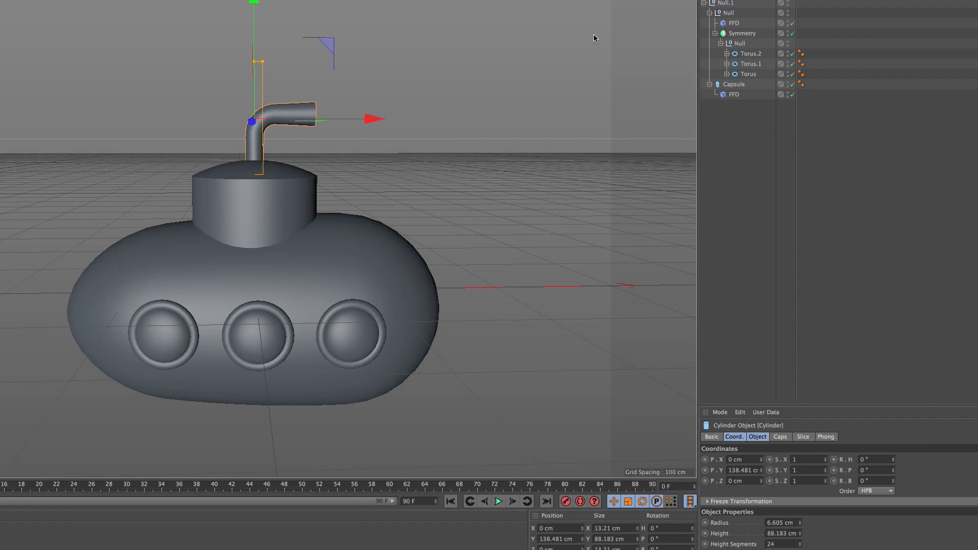
alt+drag(323, 136, 415, 62)
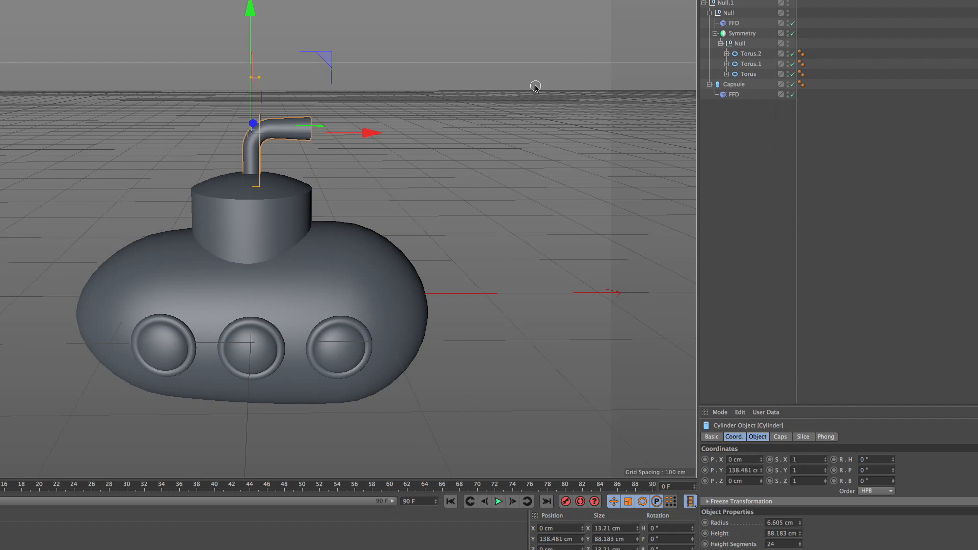
key(alt+g)
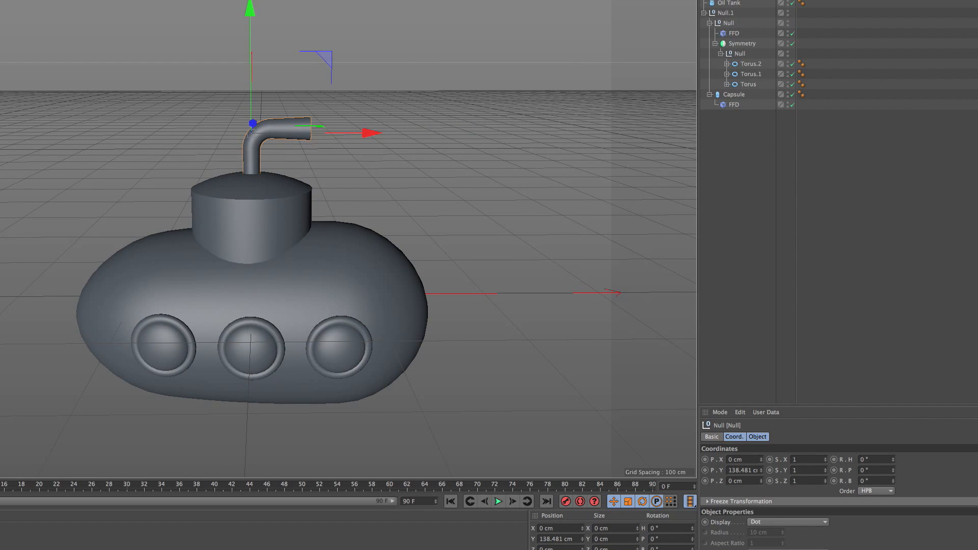
- Rearrange the periscope's Taper and Bend deformers within its new null and clear the selection
drag(764, 0, 733, 0)
key(super+shift+a)
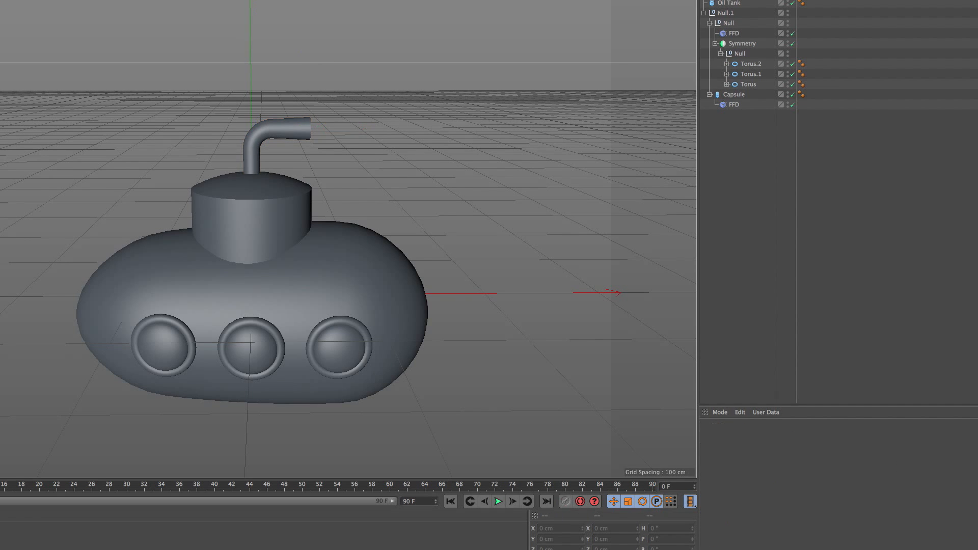
key(super+z)
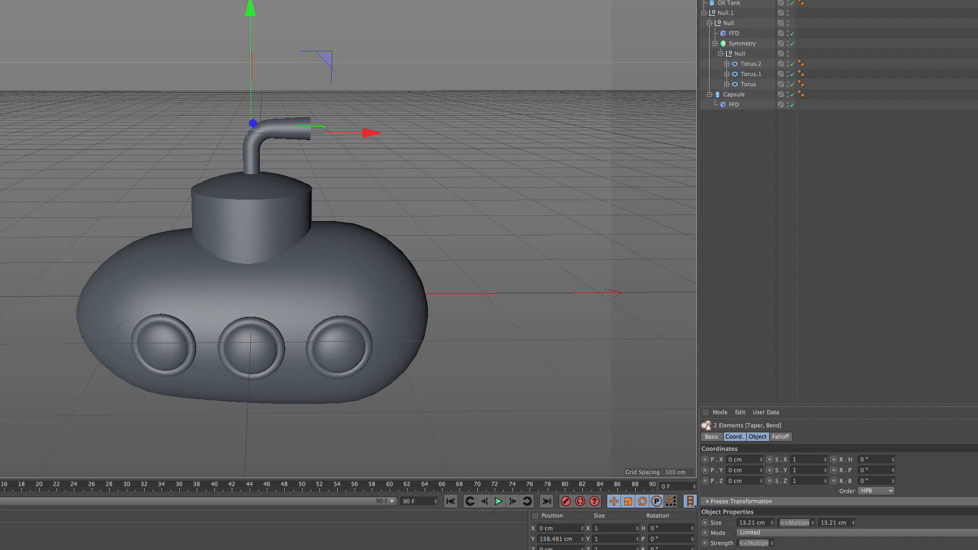
alt+drag(286, 234, 284, 198)
key(super+shift+a)
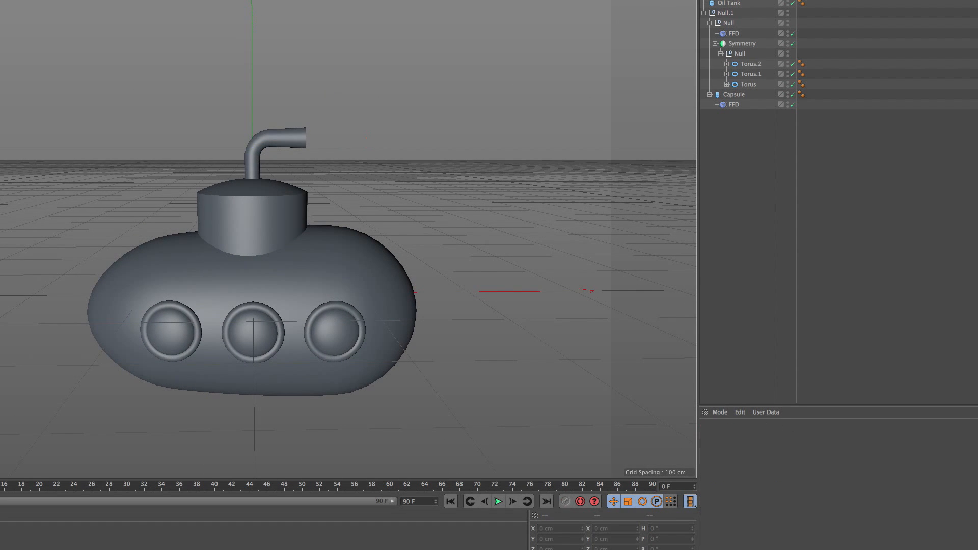
- Add a Tube primitive to the periscope's null, raise it above the tower and scale it down uniformly
click(732, 0)
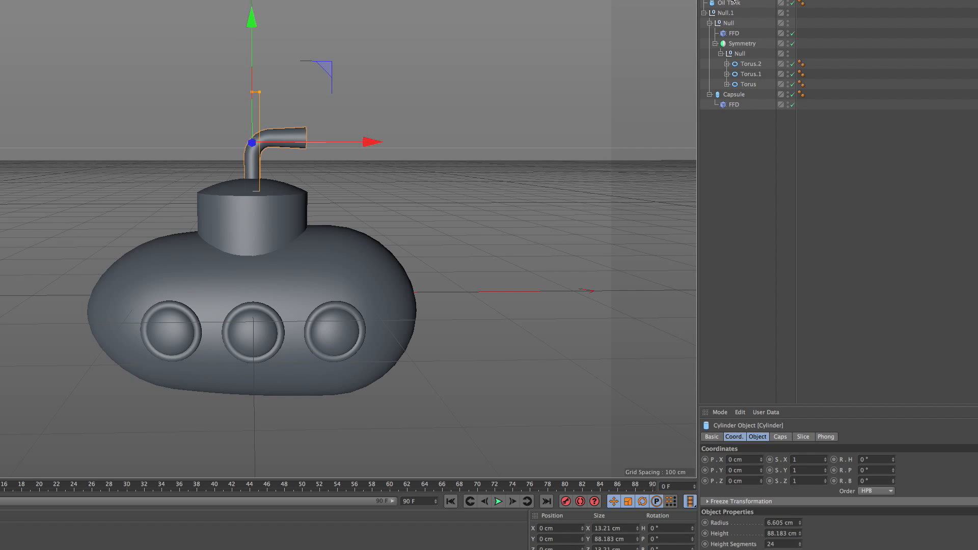
alt+right_drag(280, 192, 286, 137)
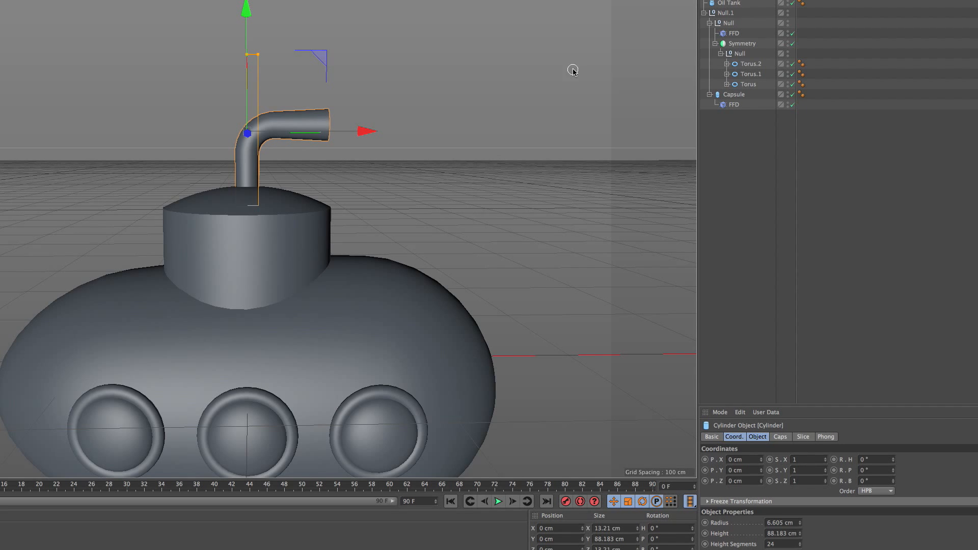
click(147, 0)
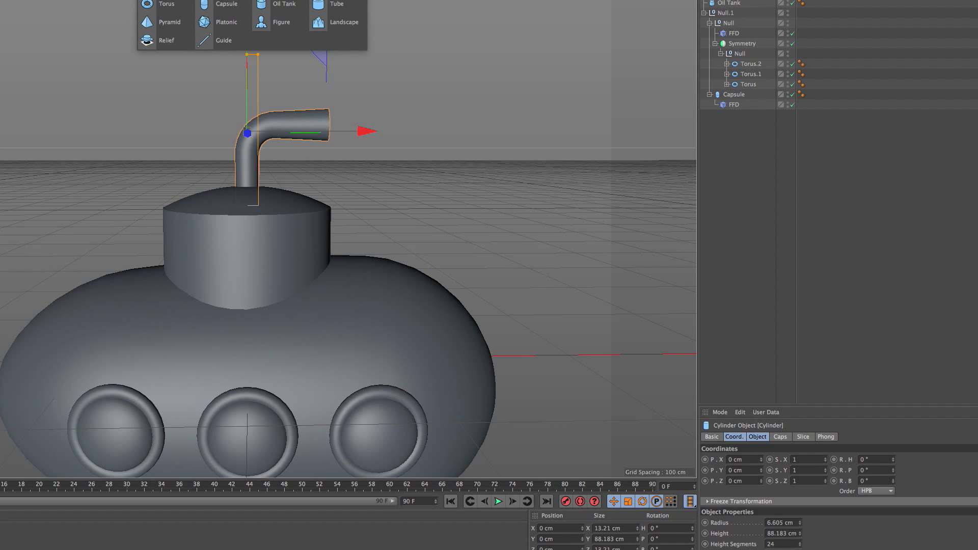
click(334, 5)
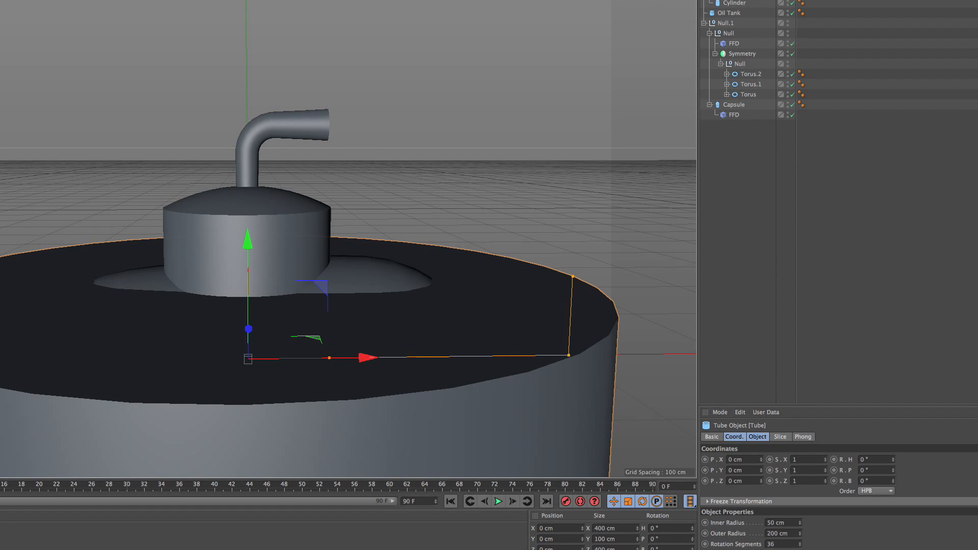
drag(248, 243, 329, 33)
key(t)
drag(440, 94, 205, 147)
key(space)
- Shrink the tube to about 17.4 cm wide and 4.4 cm high and slide it along the periscope's bent end
drag(247, 58, 290, 1)
key(t)
drag(461, 77, 347, 140)
key(space)
drag(248, 16, 269, 102)
drag(263, 32, 265, 24)
alt+drag(332, 162, 443, 224)
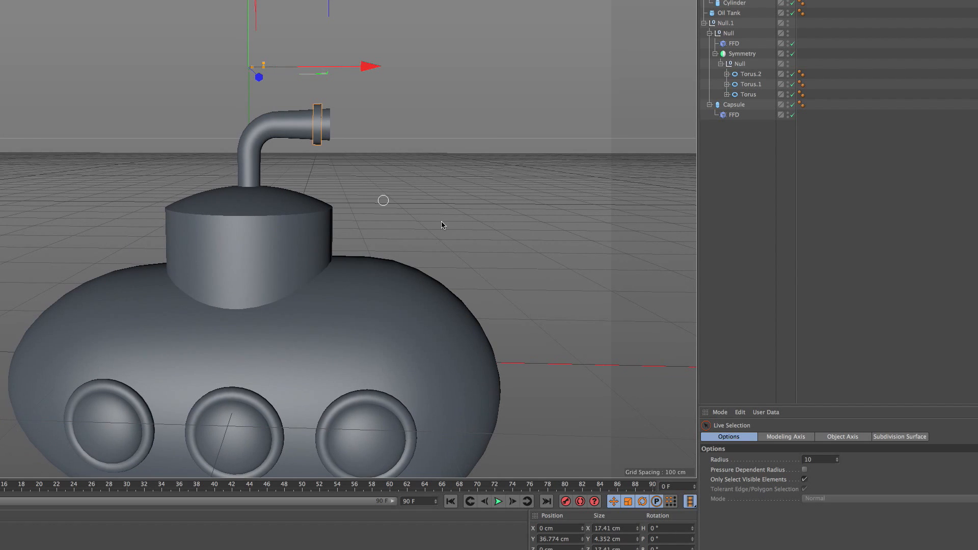
- Lengthen the tube to about 26.4 cm so it forms a sleeve over the periscope's end
click(739, 1)
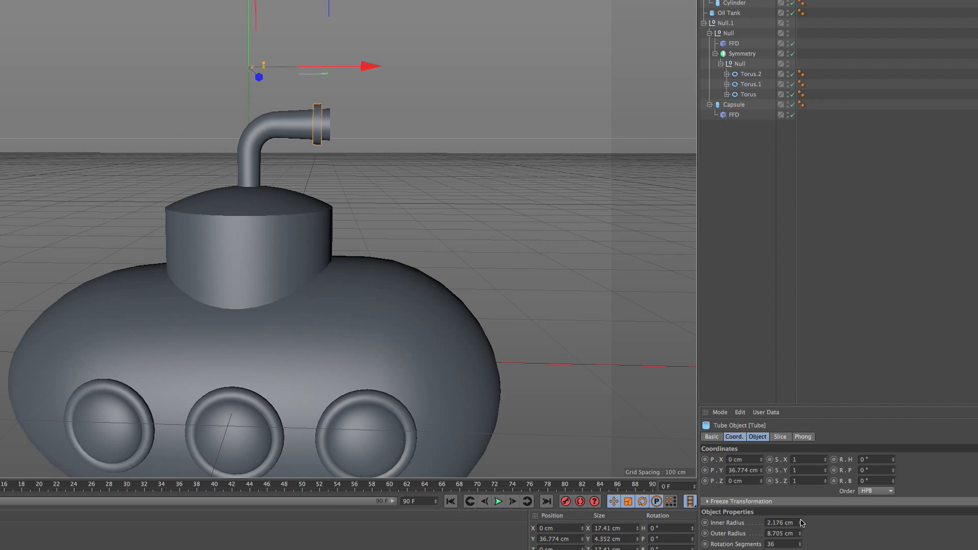
drag(801, 537, 800, 546)
key(ctrl+z)
alt+drag(317, 138, 269, 151)
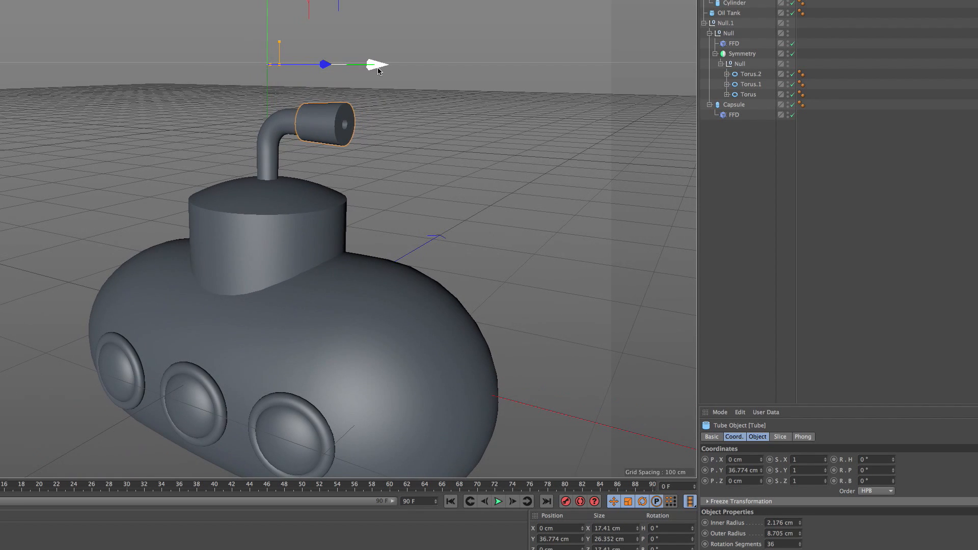
- Move the tube to about Y 37.3 cm, adjust its inner radius and clear the selection
drag(267, 11, 268, 10)
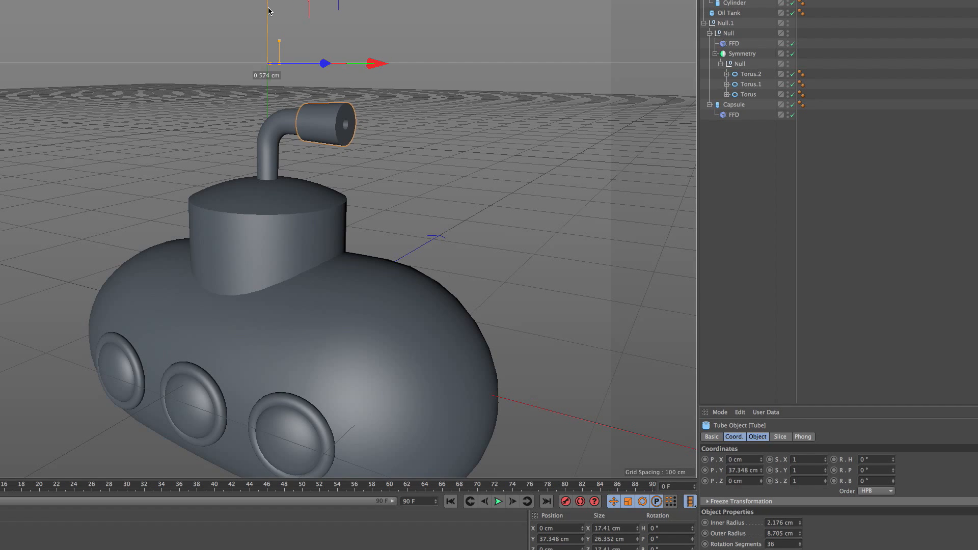
drag(800, 526, 801, 523)
click(800, 523)
alt+drag(340, 173, 243, 56)
mouse_move(307, 76)
mouse_down()
mouse_move(321, 74)
mouse_move(294, 79)
mouse_up()
key(super+z)
alt+right_drag(287, 112, 280, 162)
click(747, 163)
alt+middle_drag(285, 213, 319, 172)
mouse_move(319, 172)
alt+right_down()
mouse_move(316, 183)
mouse_move(321, 165)
alt+right_up()
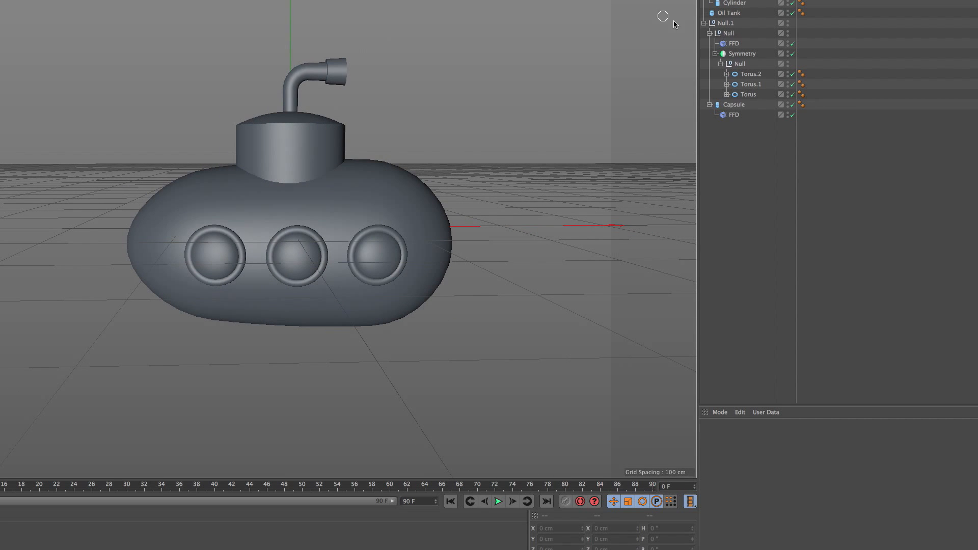
- Select the hull capsule's FFD deformer and show the deformer cages in the perspective view
click(734, 117)
click(1, 1)
click(6, 60)
alt+drag(316, 249, 282, 204)
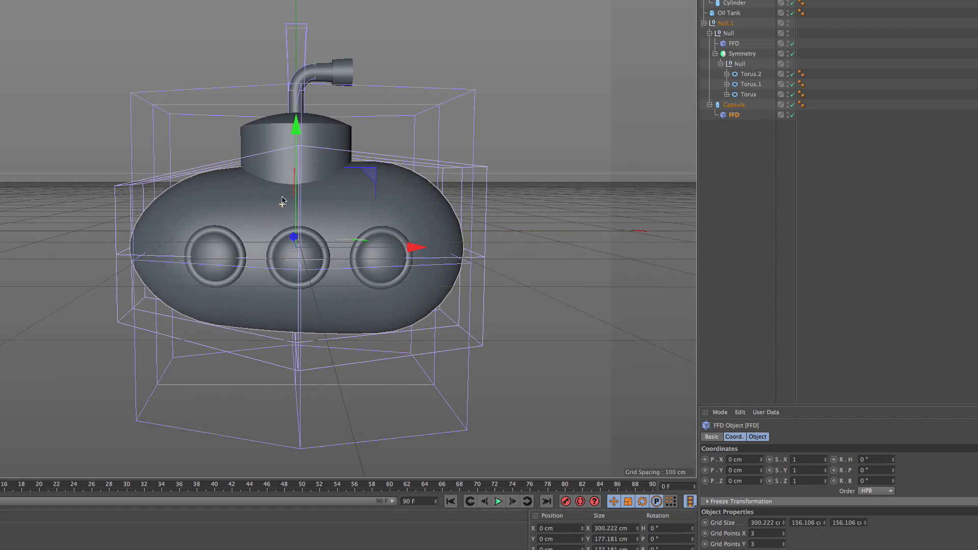
alt+right_drag(282, 204, 268, 231)
alt+right_drag(197, 192, 181, 237)
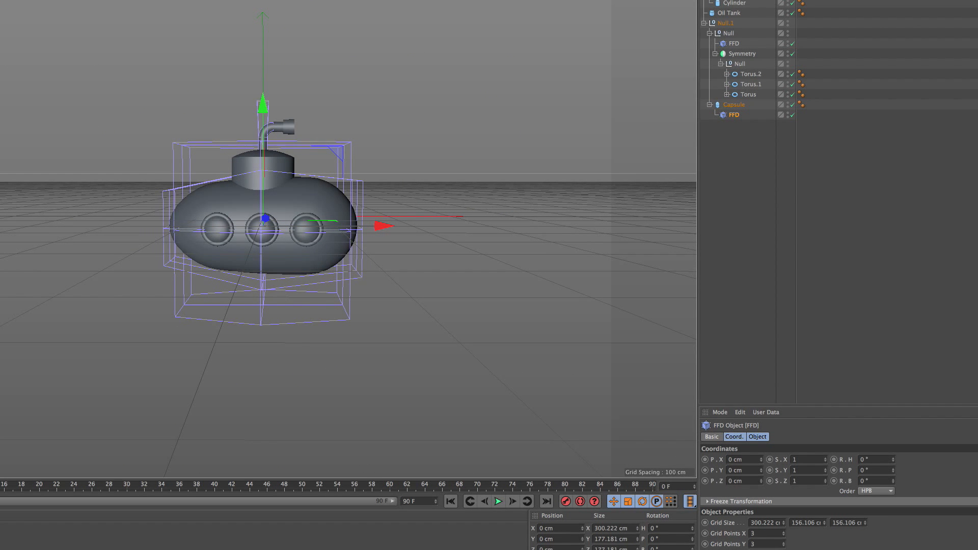
- Switch to the front view and display the submarine there as a full mesh wireframe
middle_click(371, 257)
middle_click(371, 256)
alt+right_drag(371, 256, 140, 196)
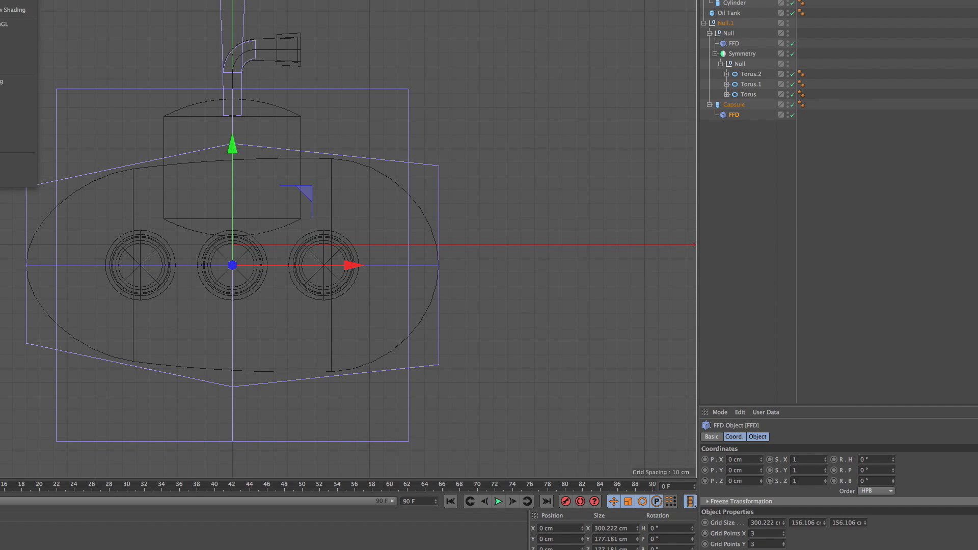
click(84, 15)
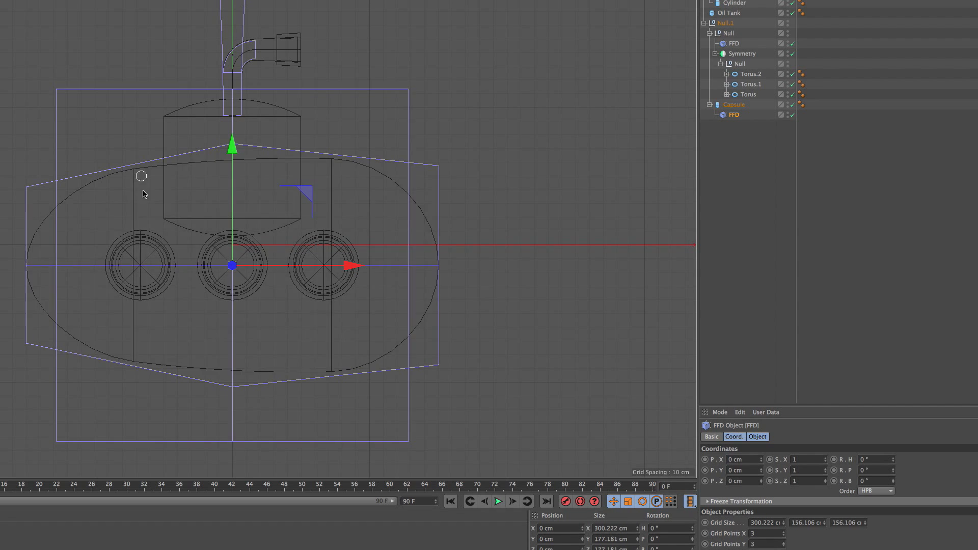
click(1, 1)
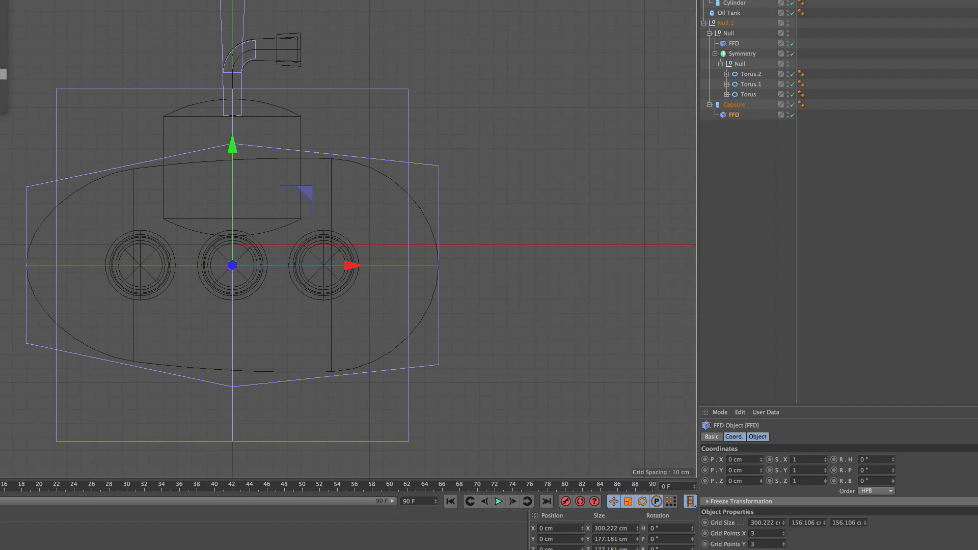
click(3, 74)
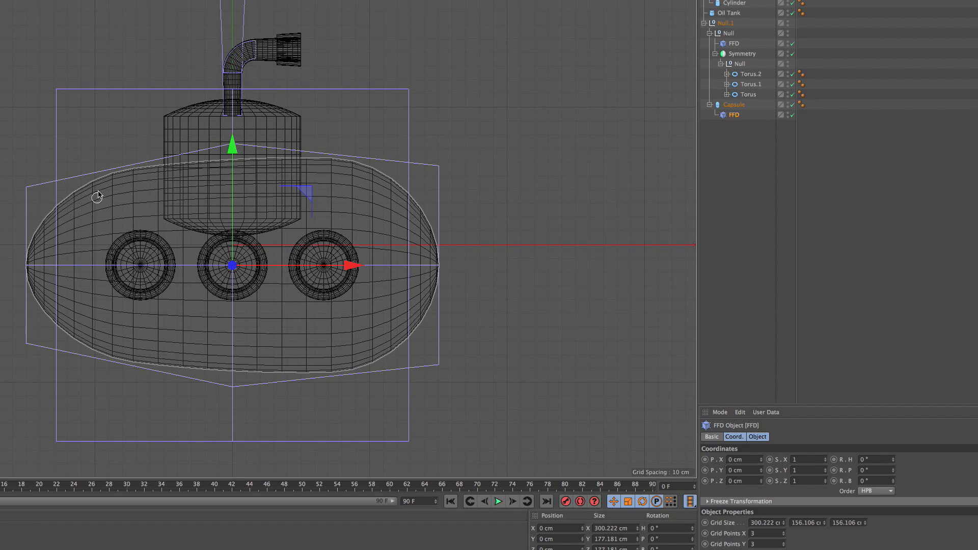
scroll(128, 192, up, 5)
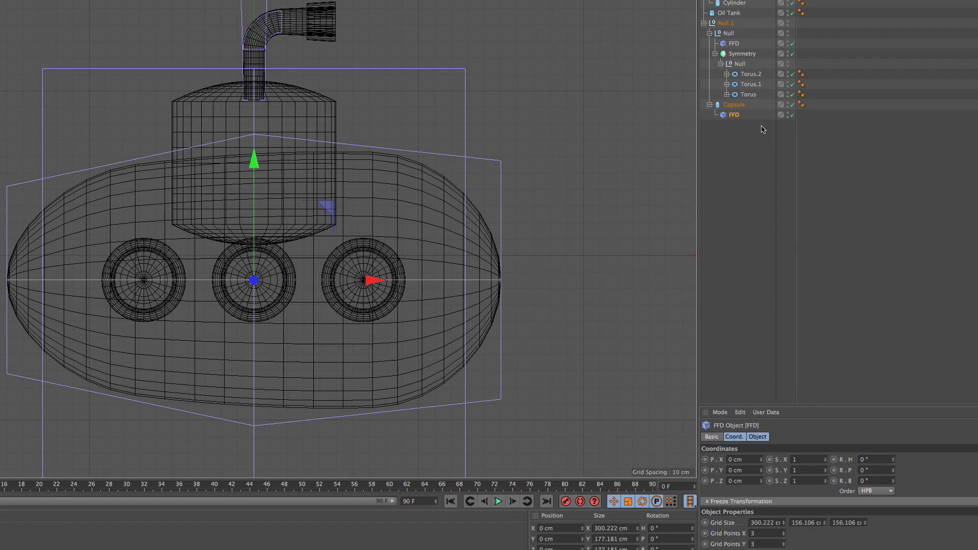
- Set the hull FFD's Grid Points X to 6
click(758, 437)
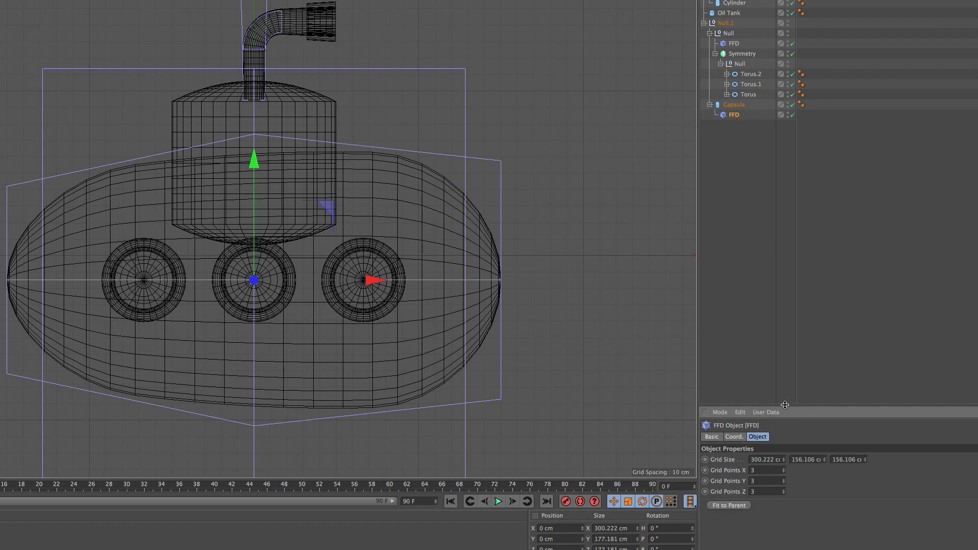
drag(784, 405, 784, 295)
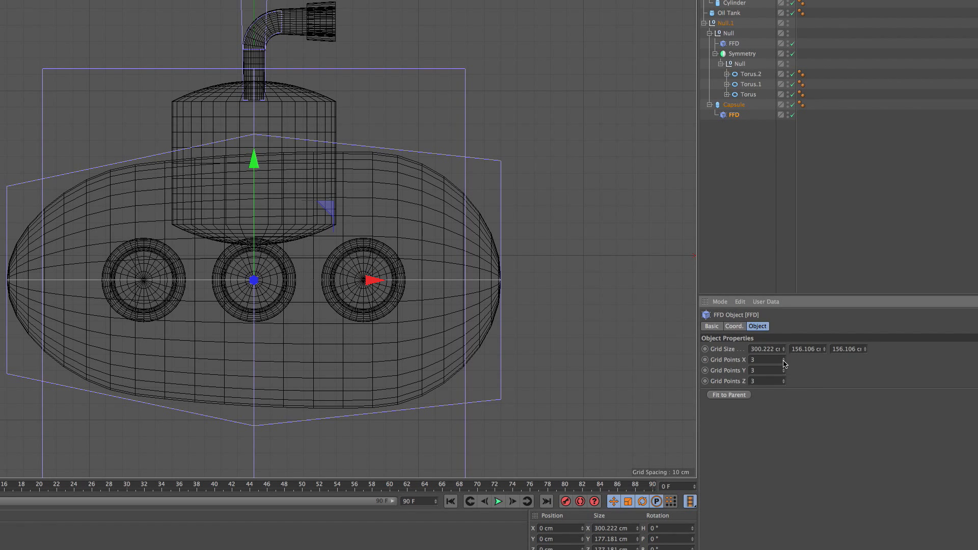
click(784, 358)
click(784, 359)
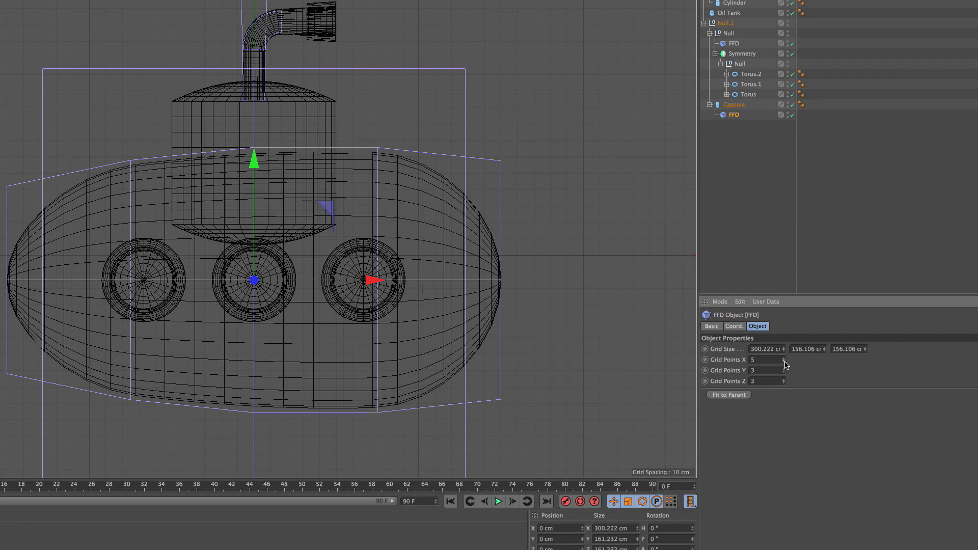
click(784, 358)
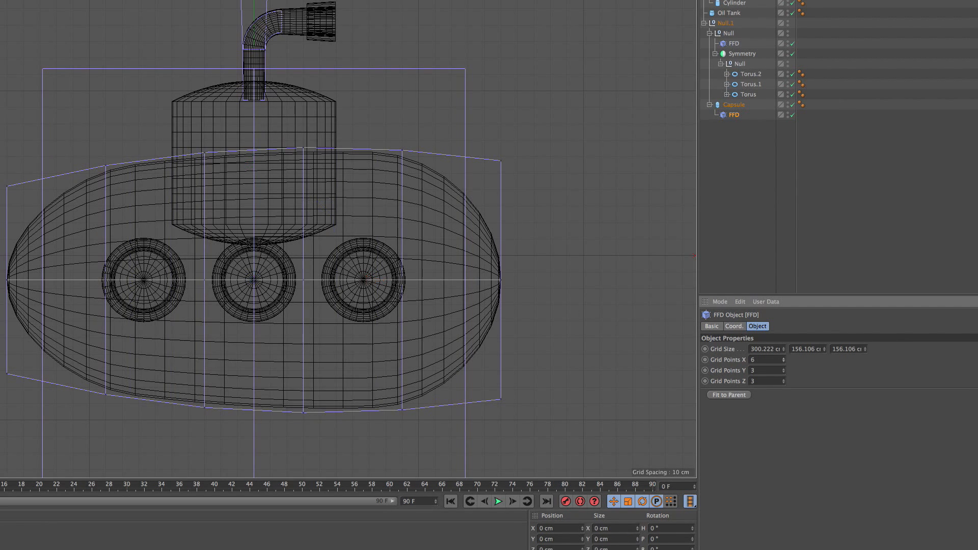
- Move the FFD's second column of points outward to about X -114 cm and its fifth column slightly outward
key(0)
drag(129, 131, 84, 420)
drag(202, 284, 163, 287)
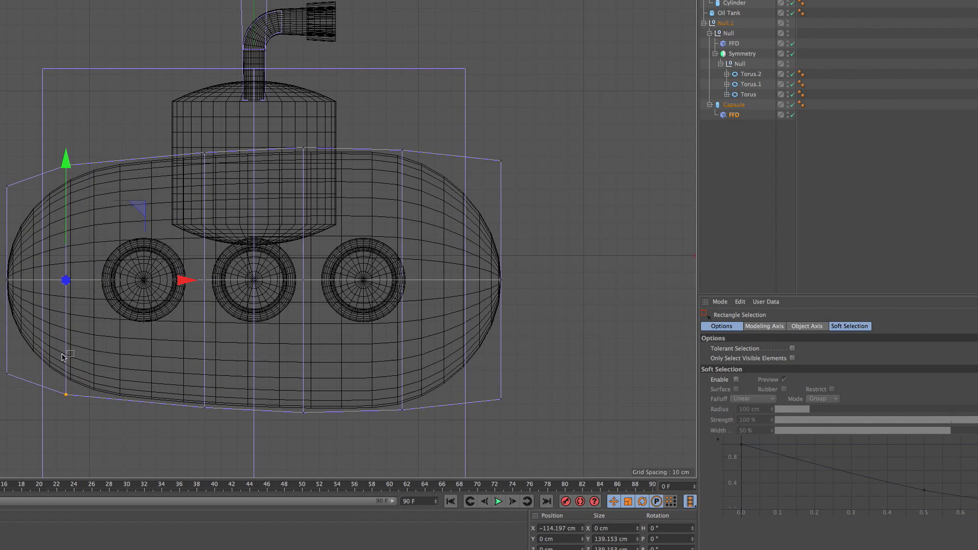
drag(426, 145, 378, 477)
mouse_move(527, 282)
mouse_down()
mouse_move(560, 282)
mouse_move(541, 281)
mouse_up()
click(589, 376)
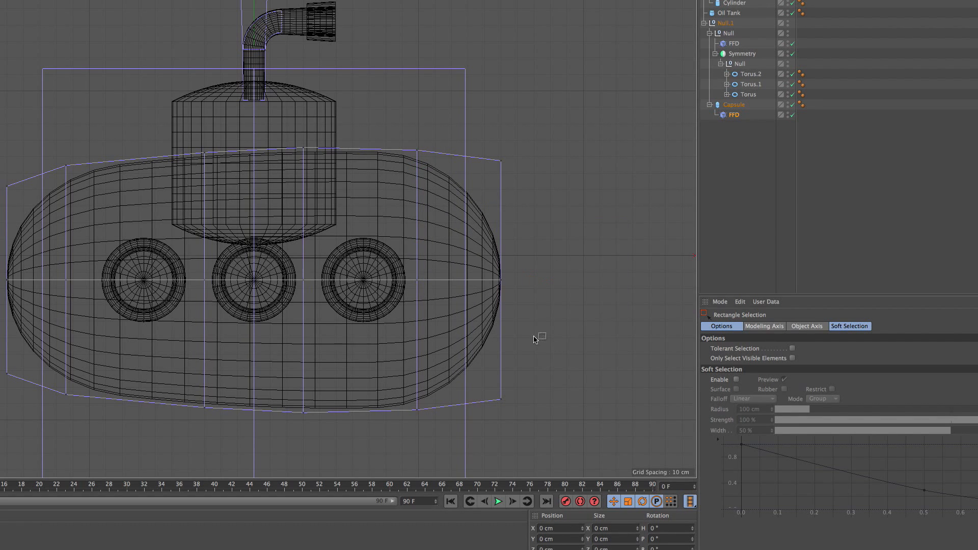
- Scale the two FFD point columns at the hull's rear end to about 88%
middle_click(541, 196)
middle_click(260, 212)
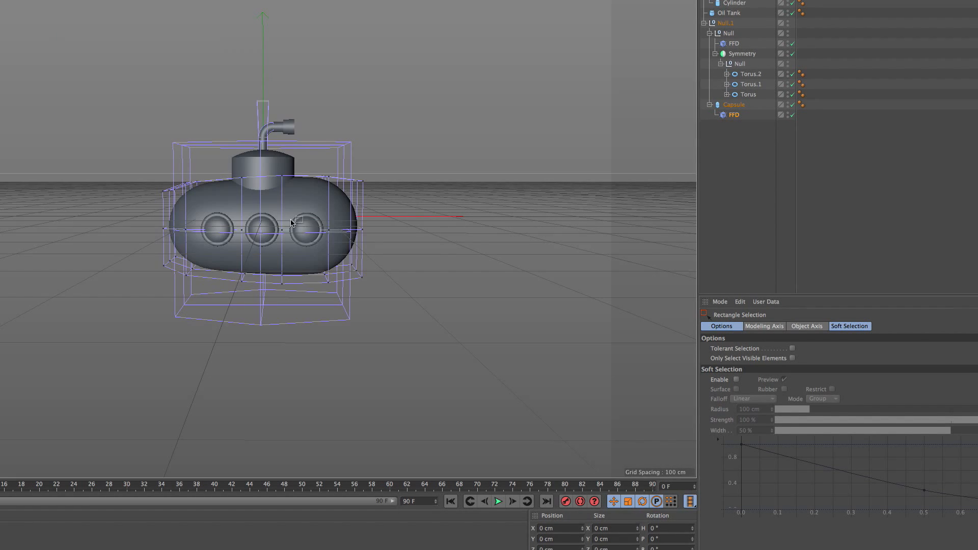
click(735, 203)
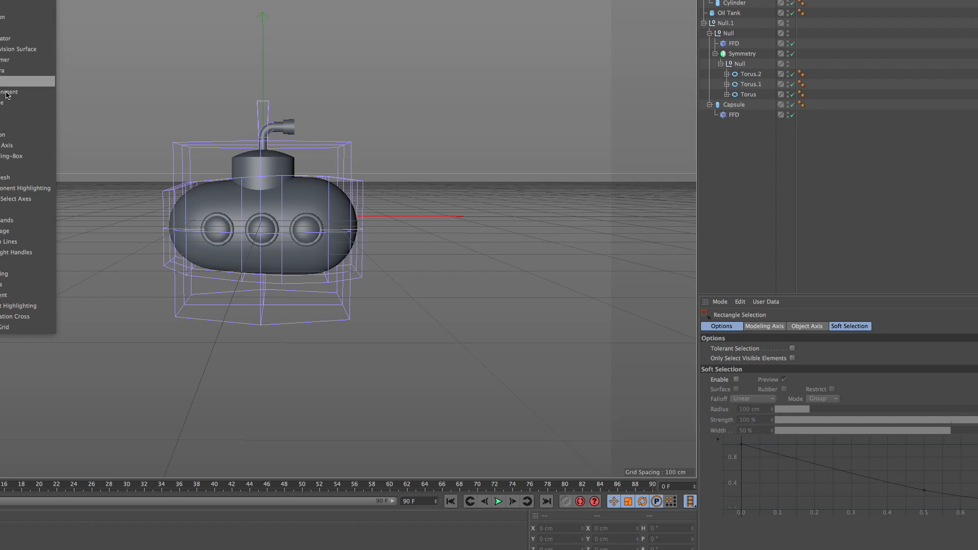
middle_click(327, 283)
middle_click(328, 283)
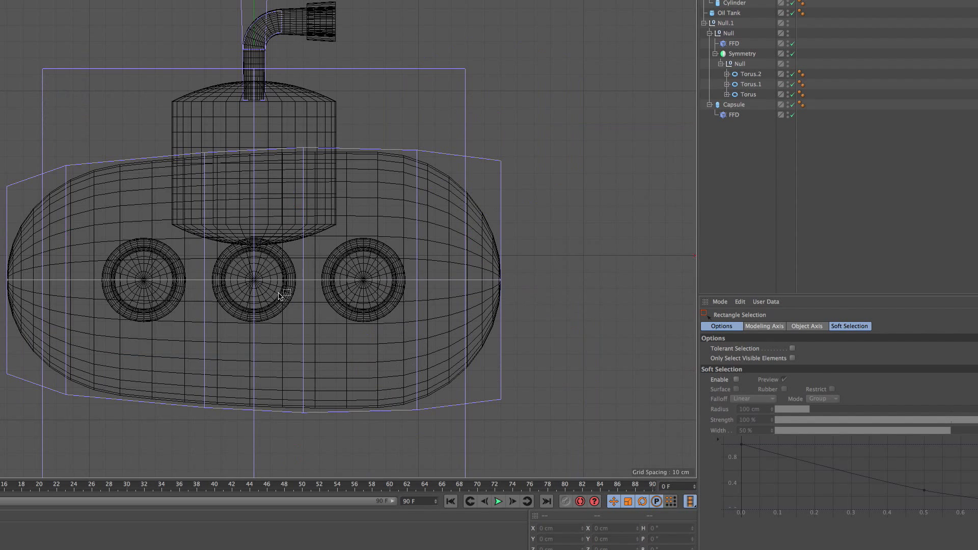
click(734, 116)
drag(81, 175, 1, 408)
drag(113, 123, 1, 413)
key(t)
drag(514, 206, 488, 205)
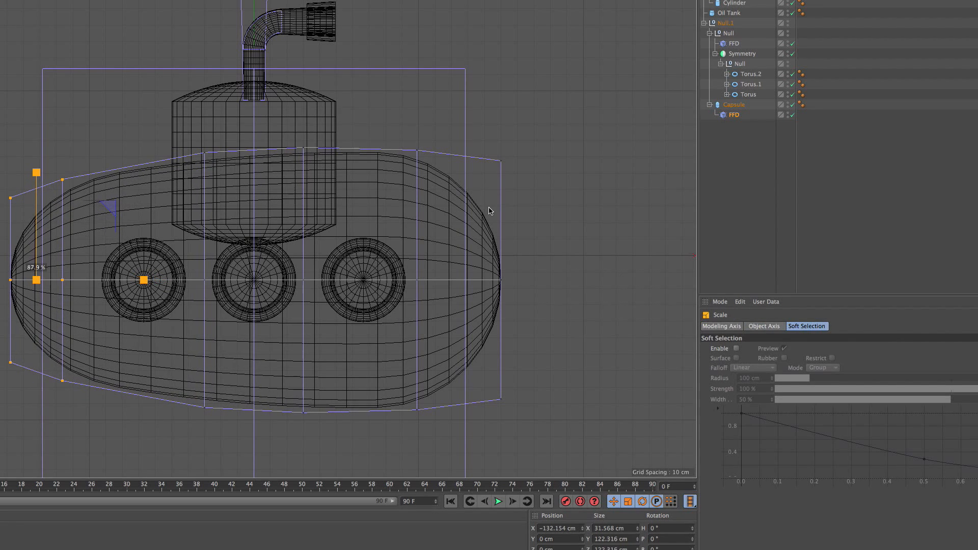
- Shift the FFD's second point column slightly outward and place its rear end column at about X -147 cm
key(0)
drag(105, 127, 54, 373)
drag(148, 282, 142, 282)
drag(41, 173, 4, 379)
drag(111, 284, 112, 284)
middle_click(206, 201)
middle_click(151, 143)
alt+drag(246, 226, 241, 220)
middle_click(241, 222)
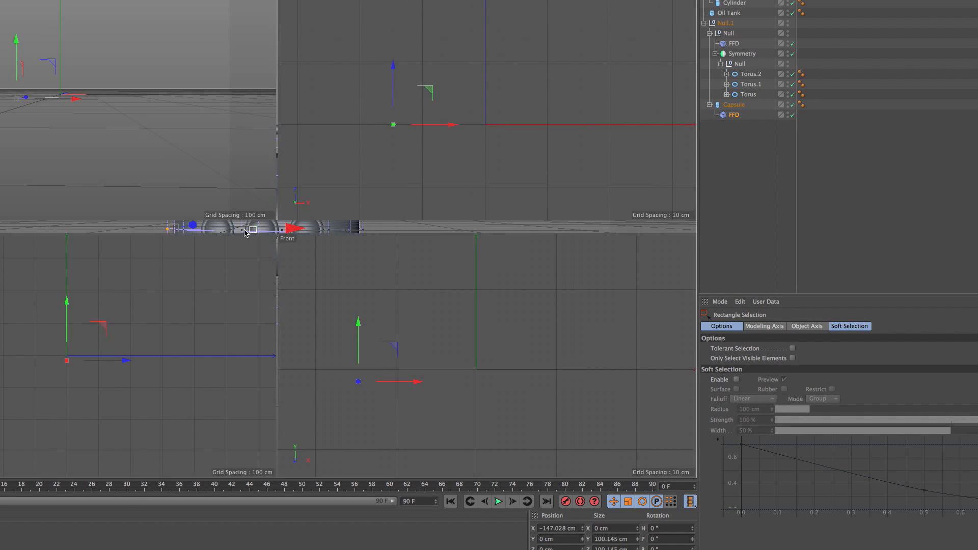
- Move the FFD's front end column outward, place its fifth column at about X 95 cm and deselect the FFD
middle_click(489, 326)
drag(571, 283, 583, 285)
drag(437, 128, 372, 459)
drag(501, 287, 492, 289)
middle_click(336, 229)
middle_click(169, 154)
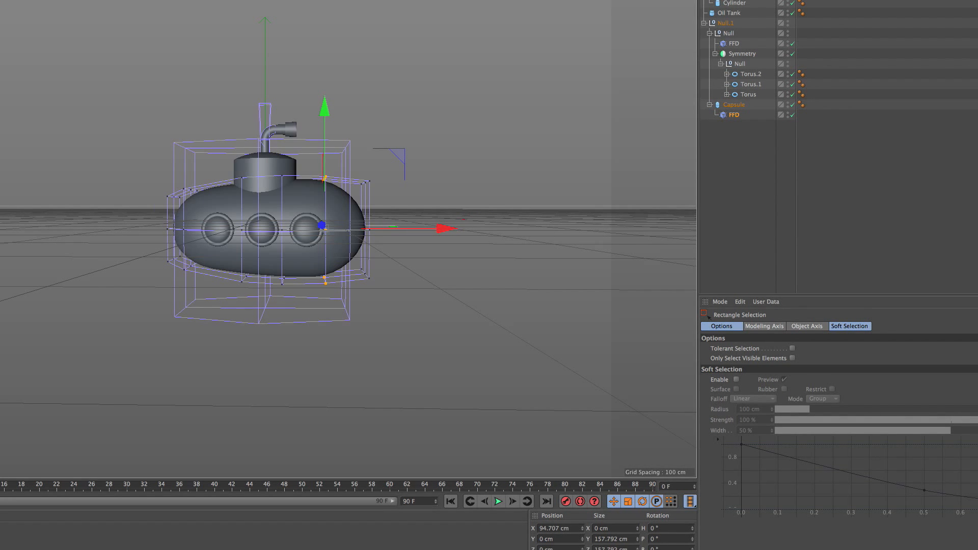
key(9)
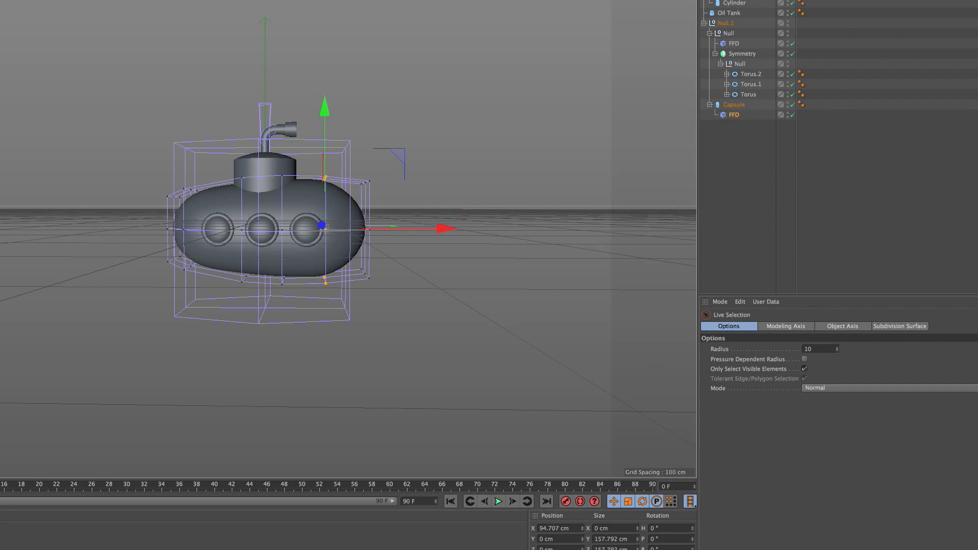
click(781, 177)
alt+drag(276, 217, 270, 215)
mouse_move(272, 218)
alt+right_down()
mouse_move(266, 240)
mouse_move(277, 227)
alt+right_up()
alt+middle_drag(277, 227, 289, 214)
alt+right_drag(288, 214, 298, 199)
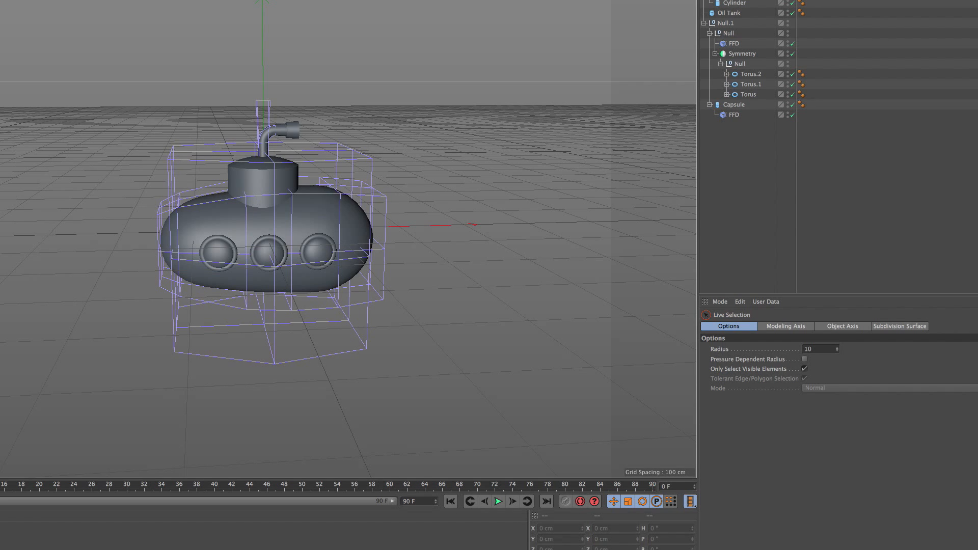
- Make more room for the scene structure list and select the periscope's Bend deformer
scroll(737, 102, up, 3)
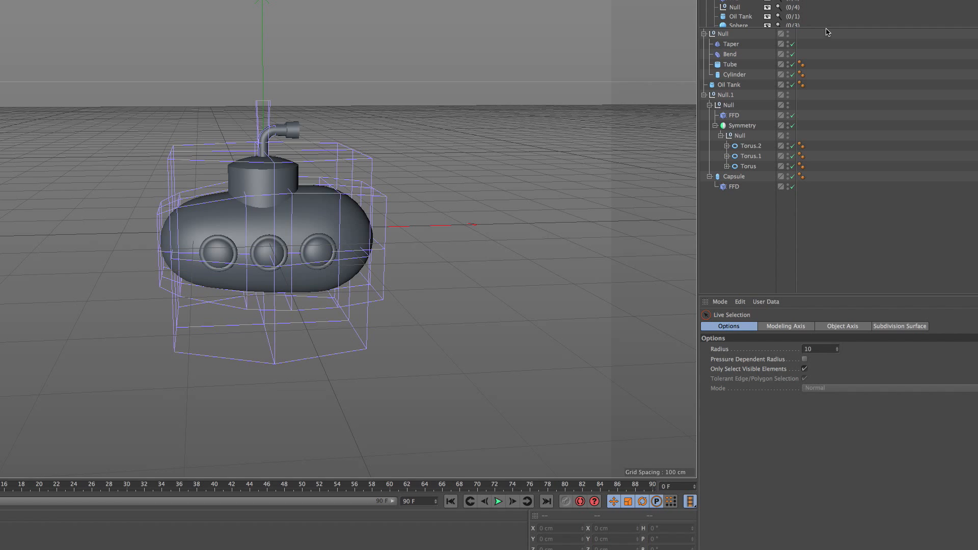
scroll(826, 26, down, 1)
scroll(826, 29, down, 2)
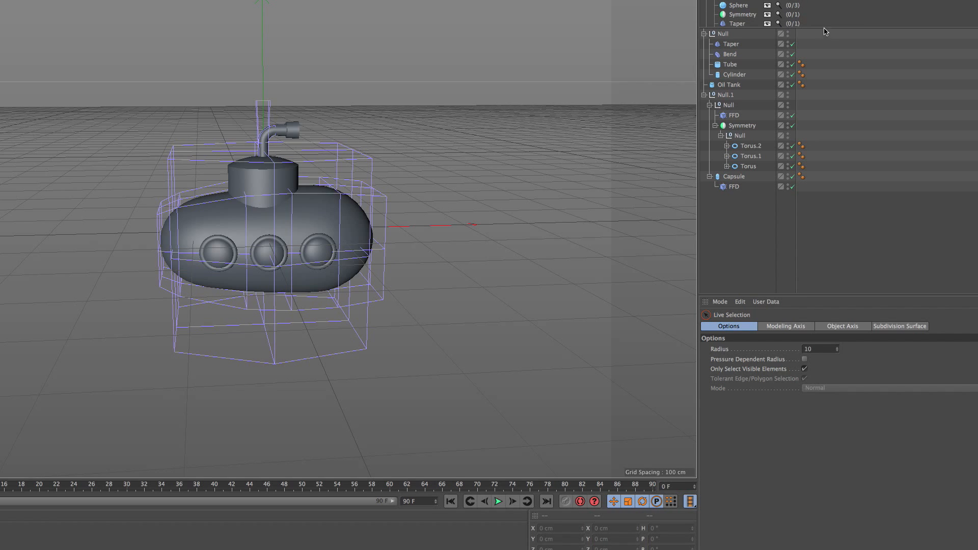
drag(825, 29, 829, 108)
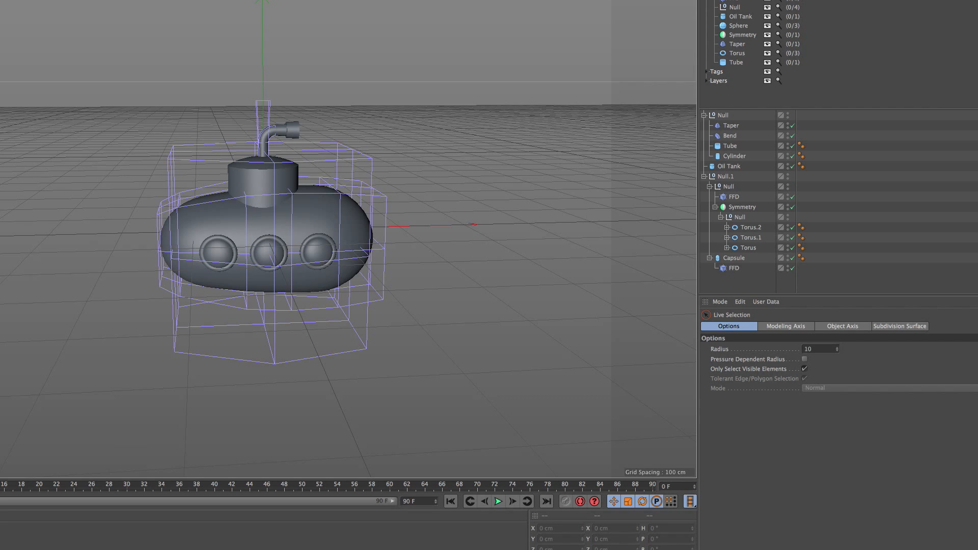
click(730, 135)
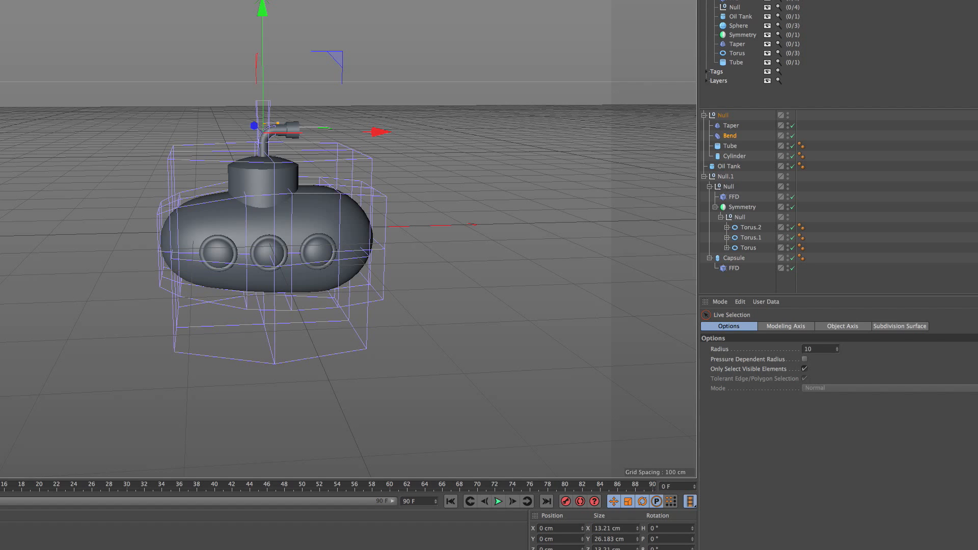
click(749, 134)
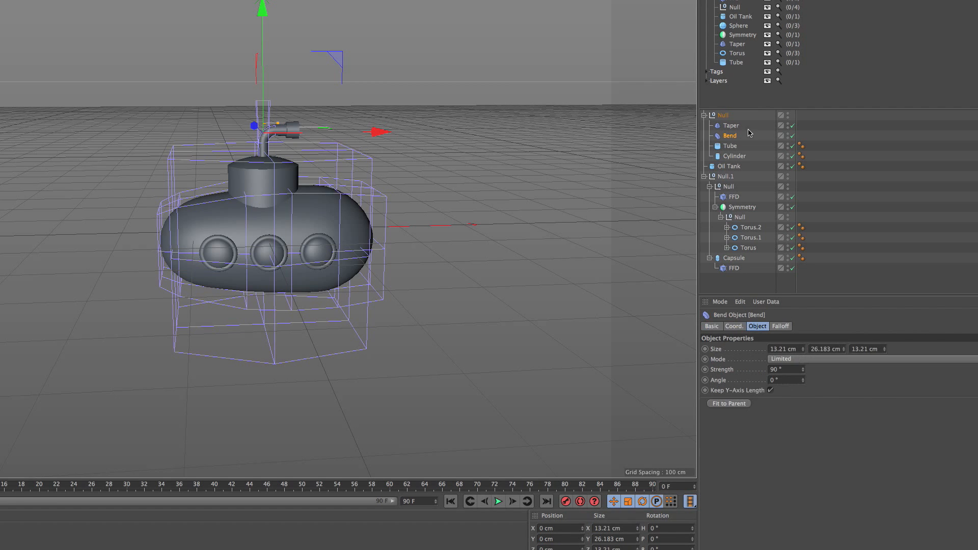
- Try multi-selecting the deformers and place two copies of the periscope's Bend deformer at the end of the object list
click(739, 45)
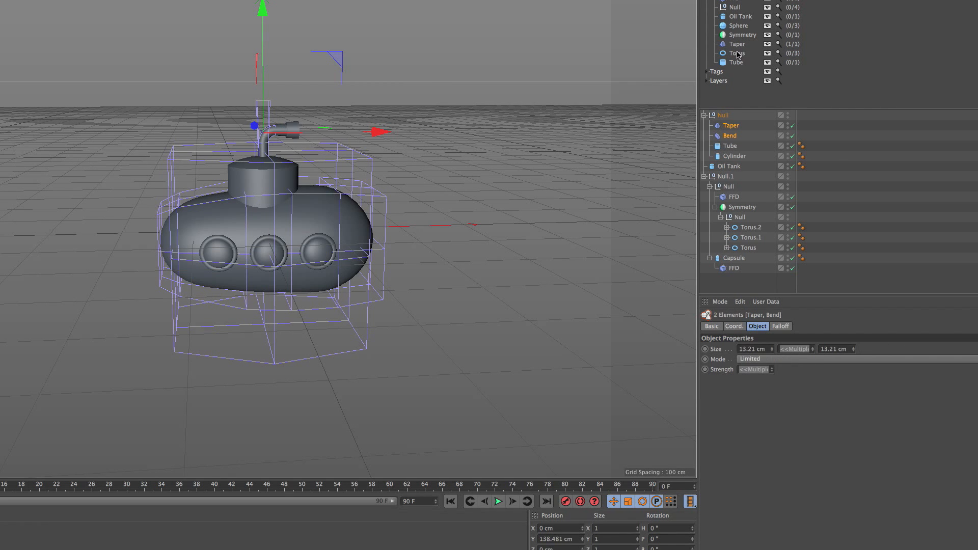
click(737, 2)
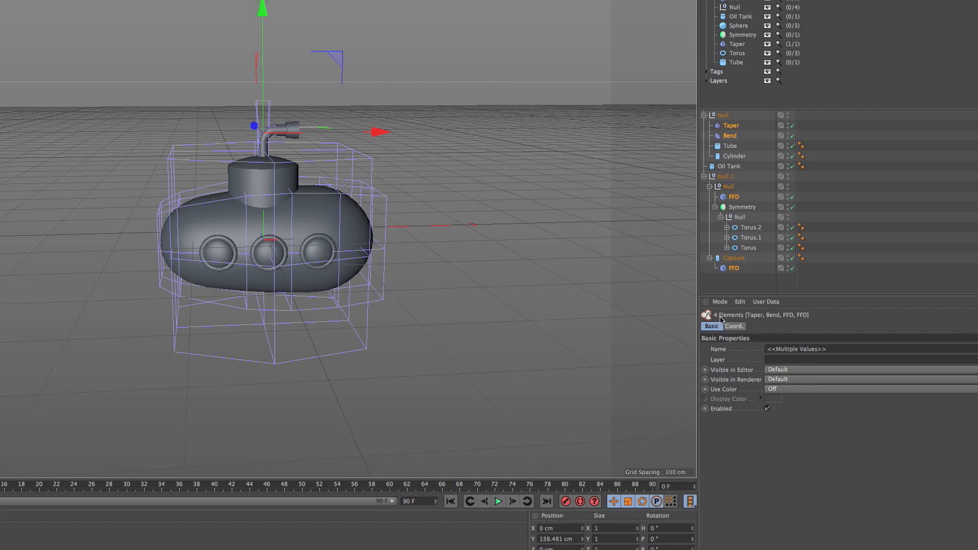
click(730, 135)
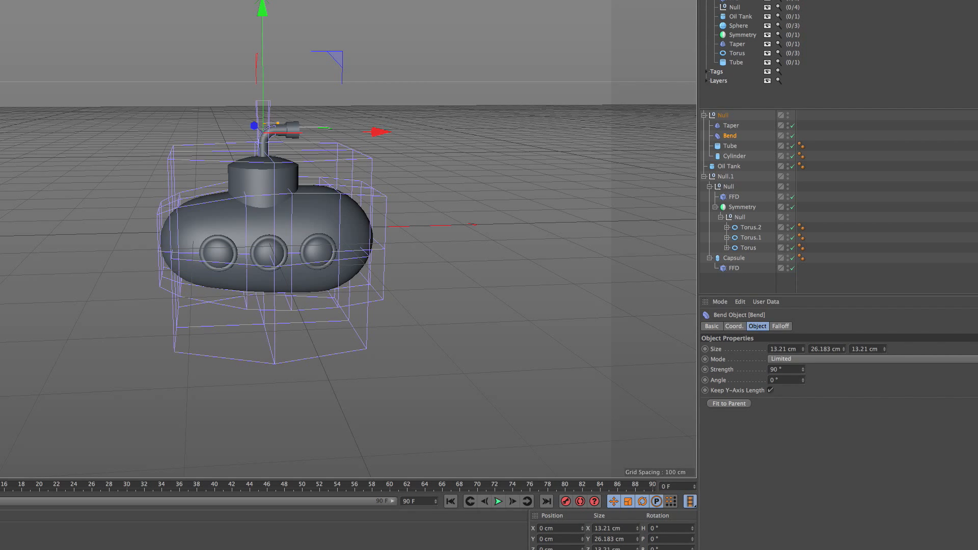
drag(740, 143, 728, 287)
click(730, 136)
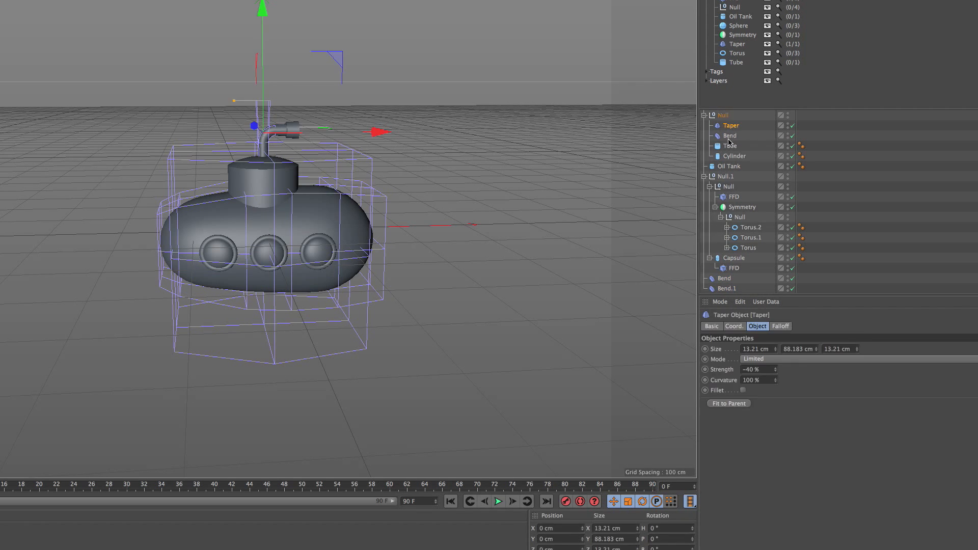
- Select the original Bend deformer together with its two copies and set their editor visibility to Off
ctrl+click(724, 279)
ctrl+click(727, 289)
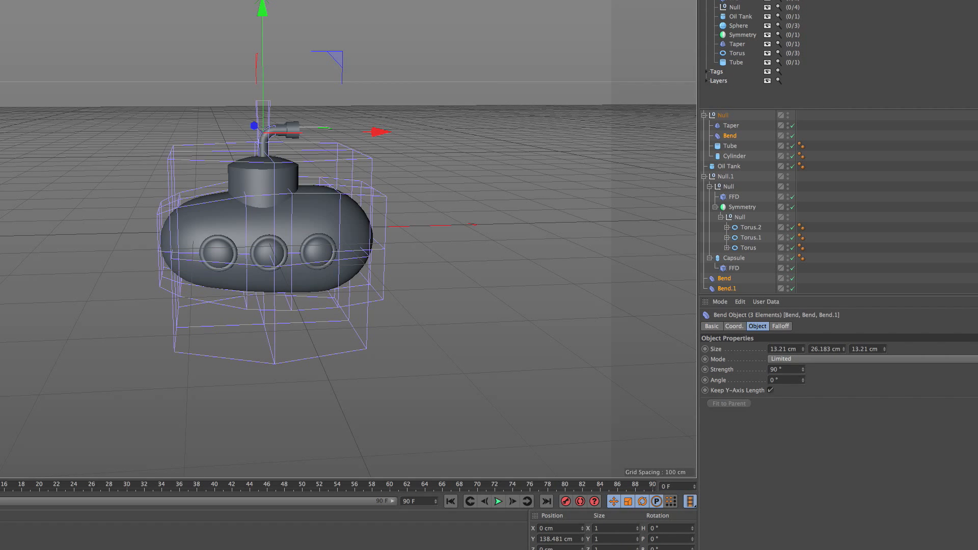
click(711, 326)
click(771, 370)
click(783, 406)
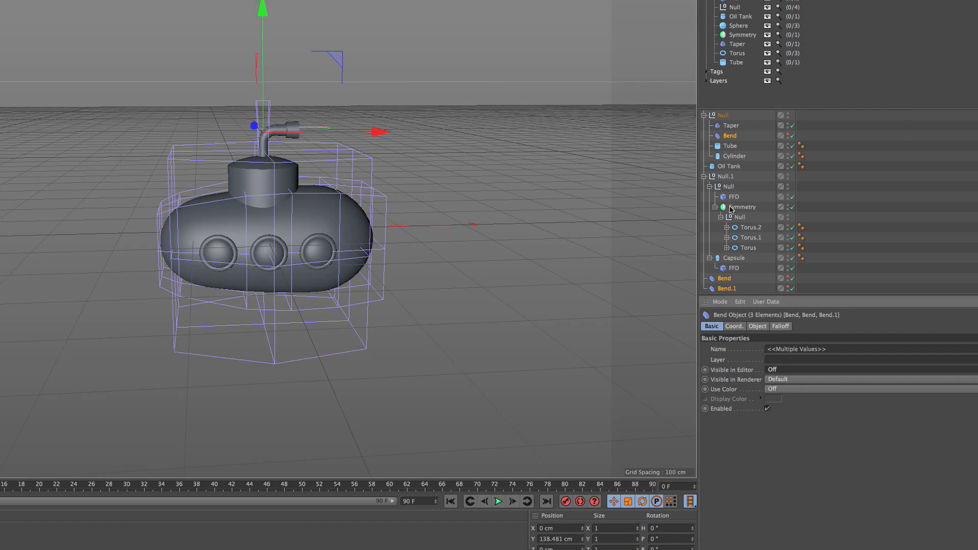
- Delete the two copied Bend deformers from the end of the object list
click(757, 211)
click(728, 289)
key(Delete)
click(733, 279)
key(Delete)
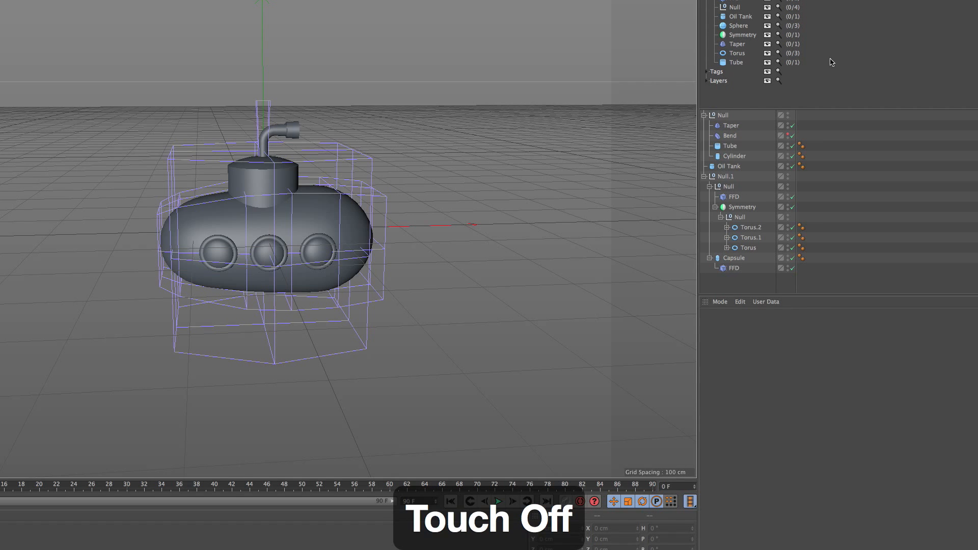
- Set the editor visibility of both FFD deformers and the Taper deformer to Off
click(725, 2)
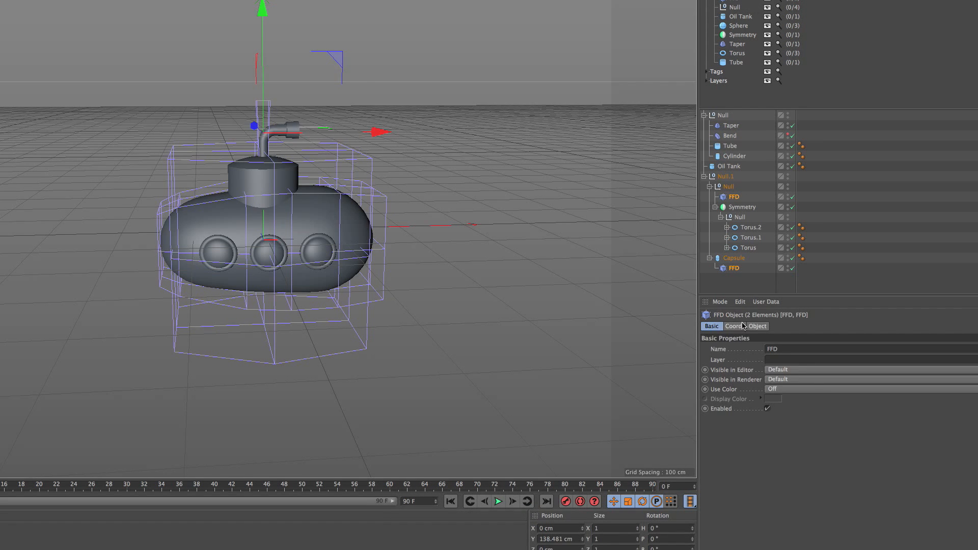
click(779, 379)
click(781, 401)
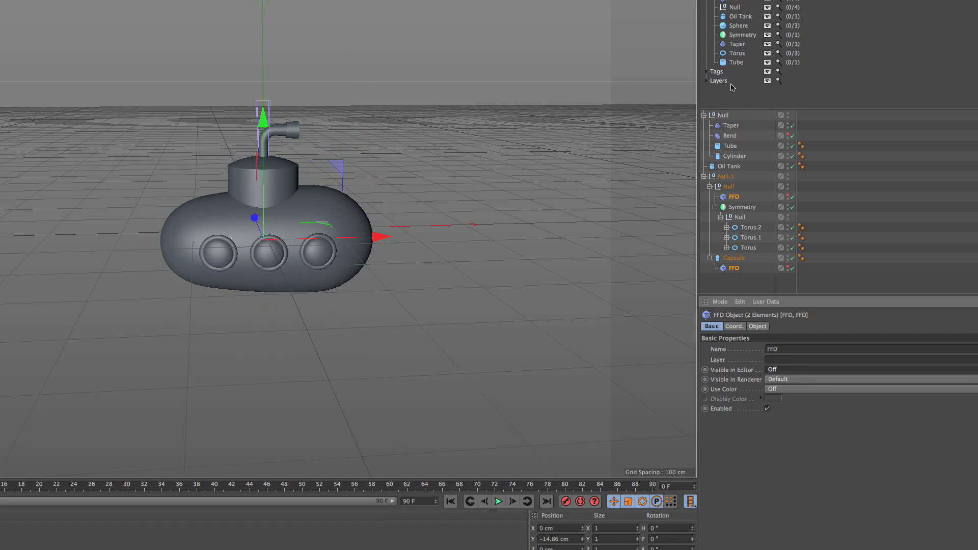
click(731, 46)
click(771, 370)
click(775, 391)
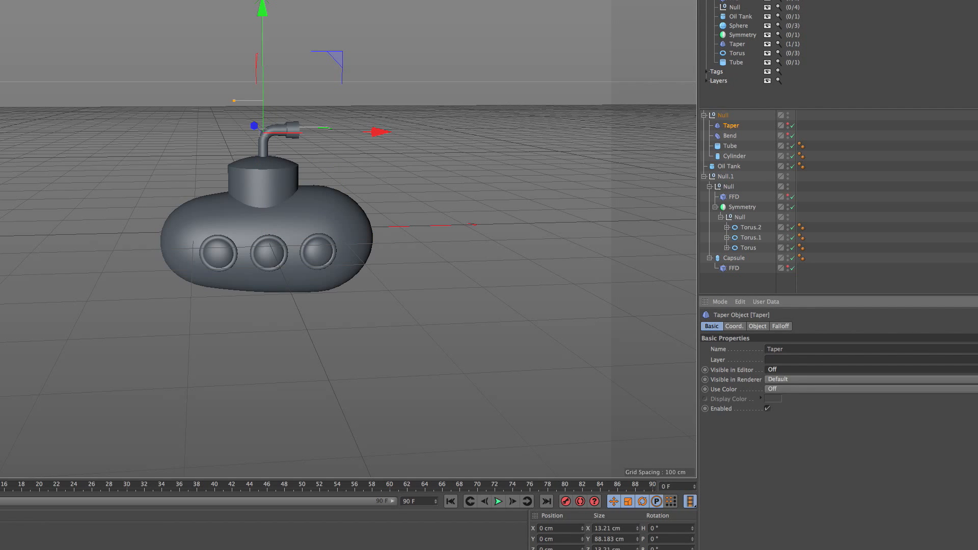
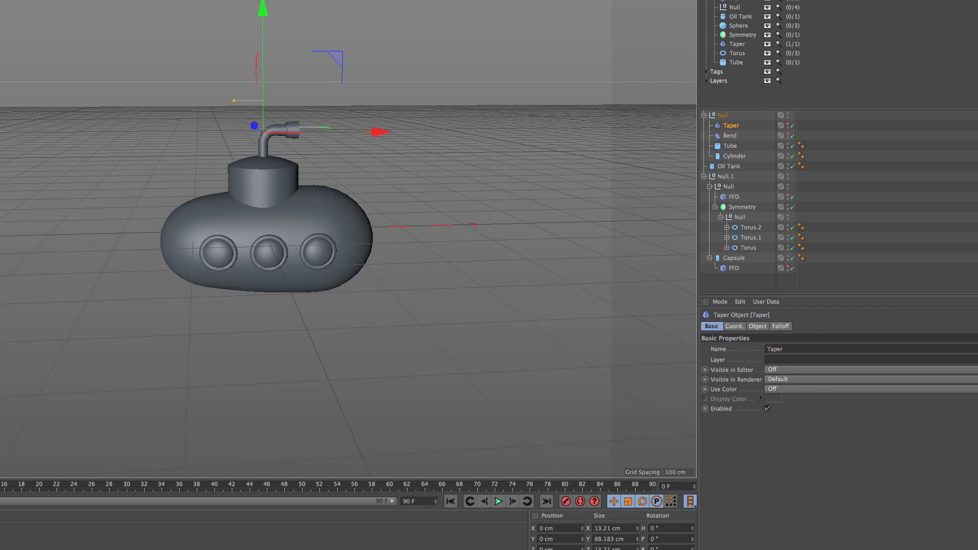
- Collapse the porthole null and the periscope null in the object hierarchy
scroll(283, 165, up, 3)
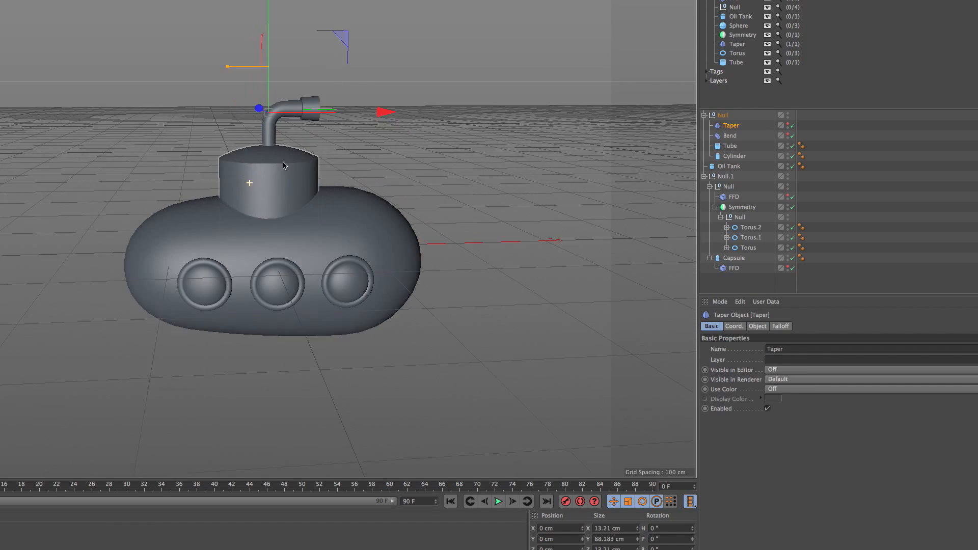
alt+right_drag(283, 165, 245, 190)
alt+drag(256, 199, 268, 188)
alt+drag(326, 158, 326, 193)
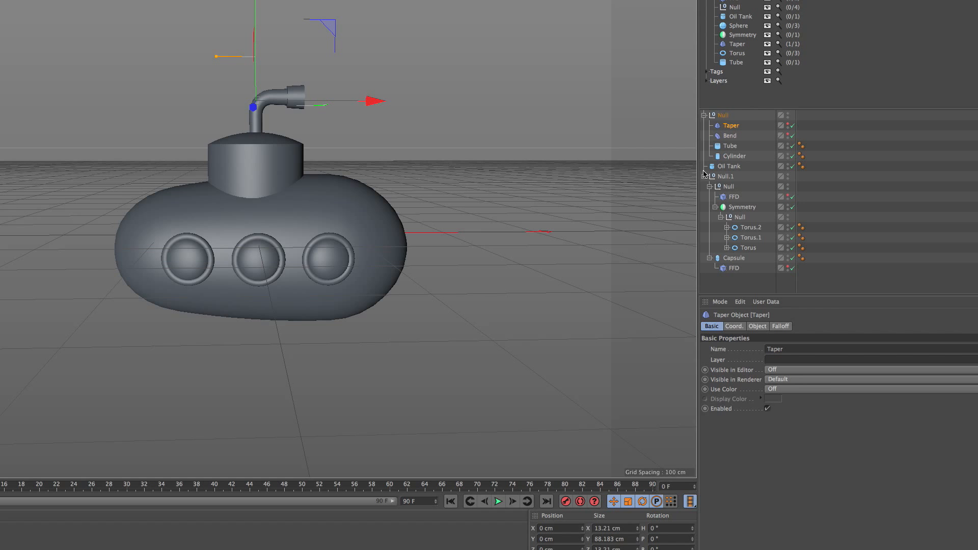
click(716, 186)
click(709, 186)
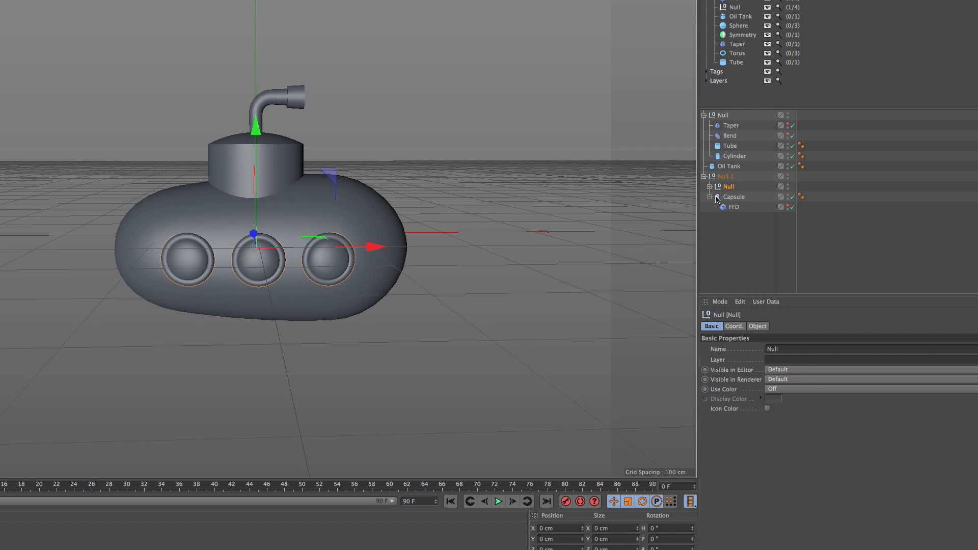
scroll(269, 210, down, 1)
scroll(268, 210, up, 3)
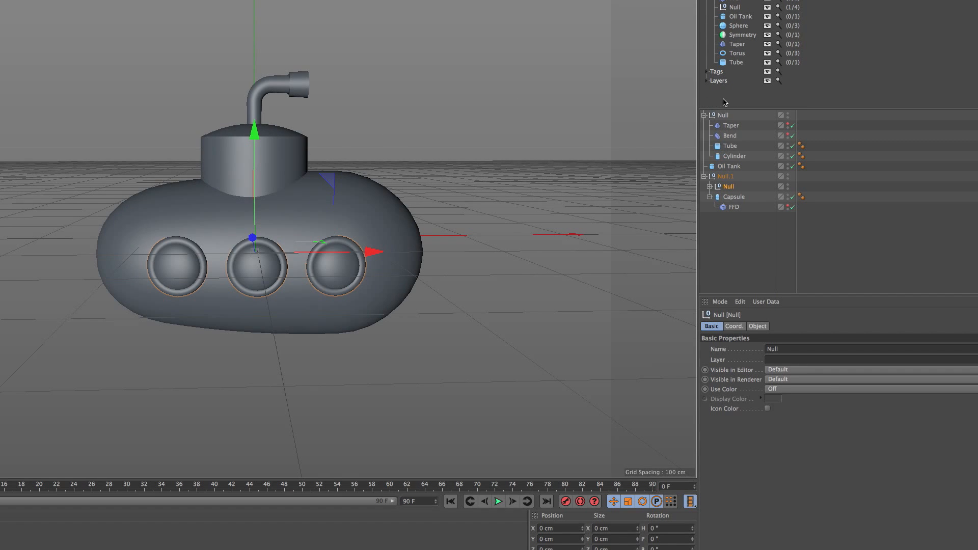
click(704, 116)
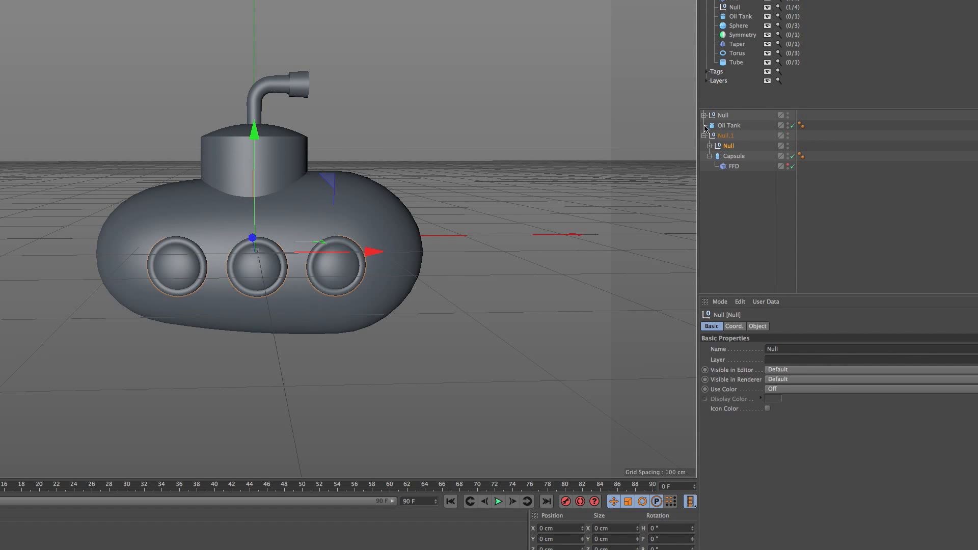
- Group the periscope null, the Oil Tank and the hull null, and name the group SubM
drag(749, 117, 753, 145)
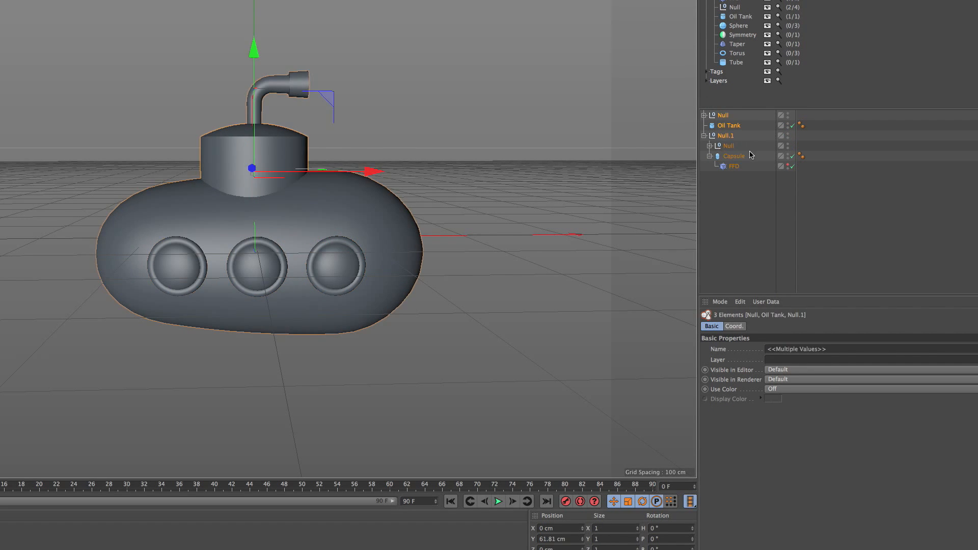
key(alt+g)
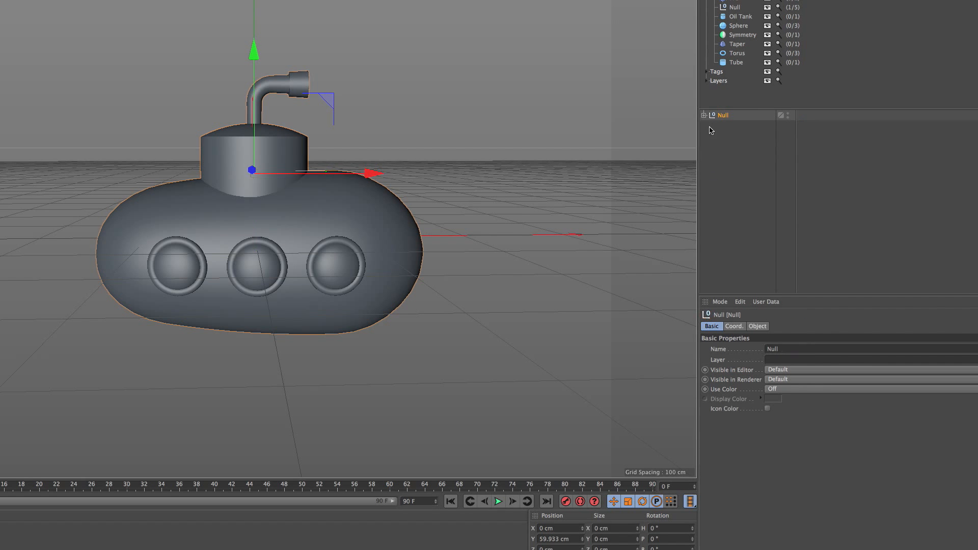
click(715, 126)
click(704, 116)
double_click(724, 116)
text(Sumb)
key(Return)
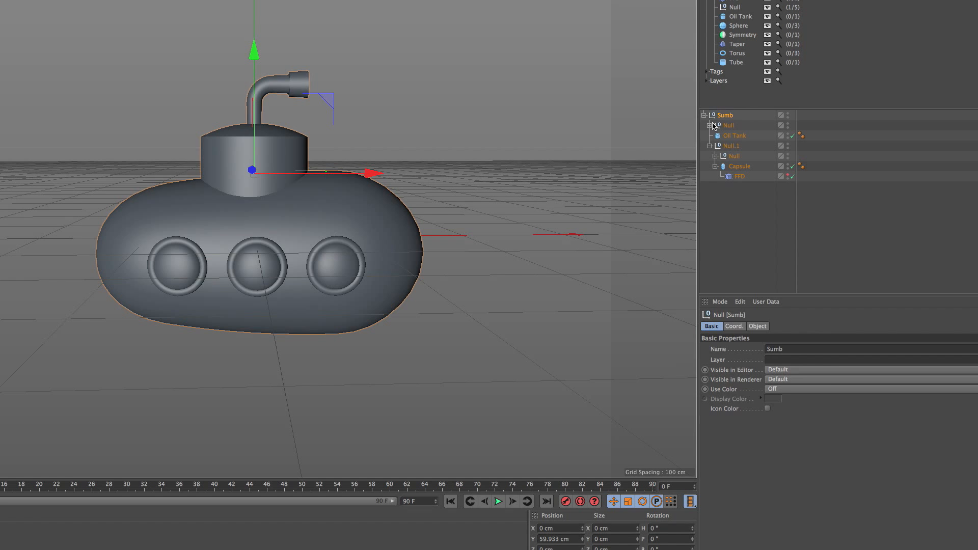
double_click(727, 117)
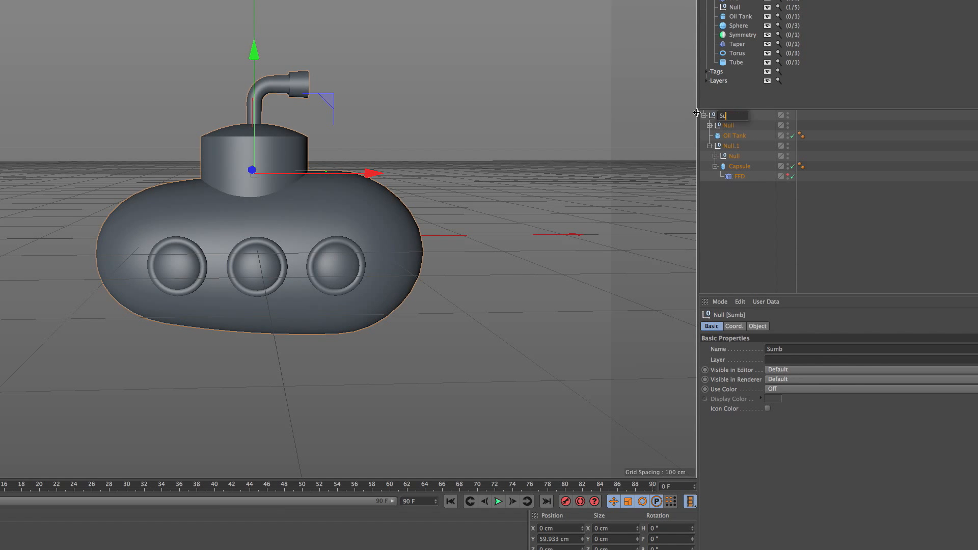
text(SubM)
key(Return)
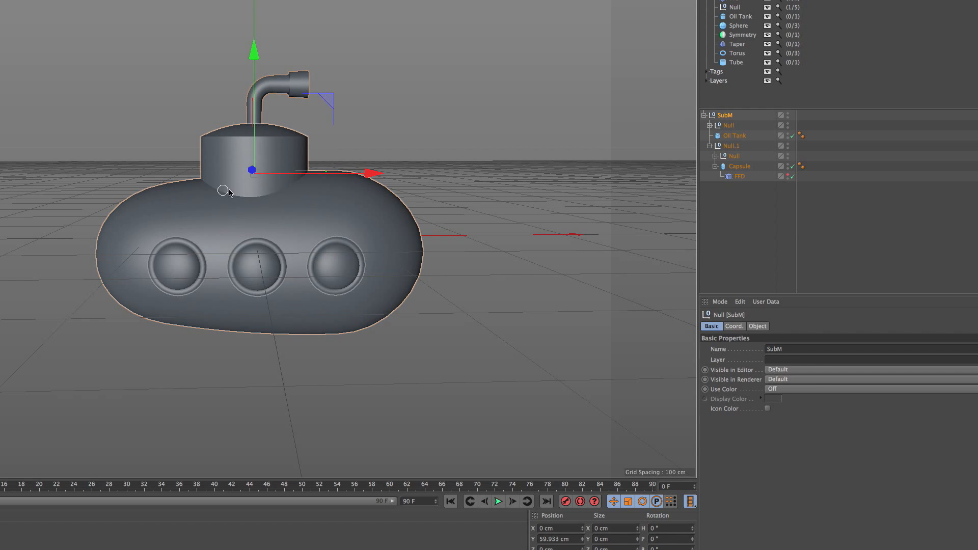
- Raise the SubM group slightly to about Y 62 cm
drag(254, 102, 271, 118)
scroll(274, 116, down, 5)
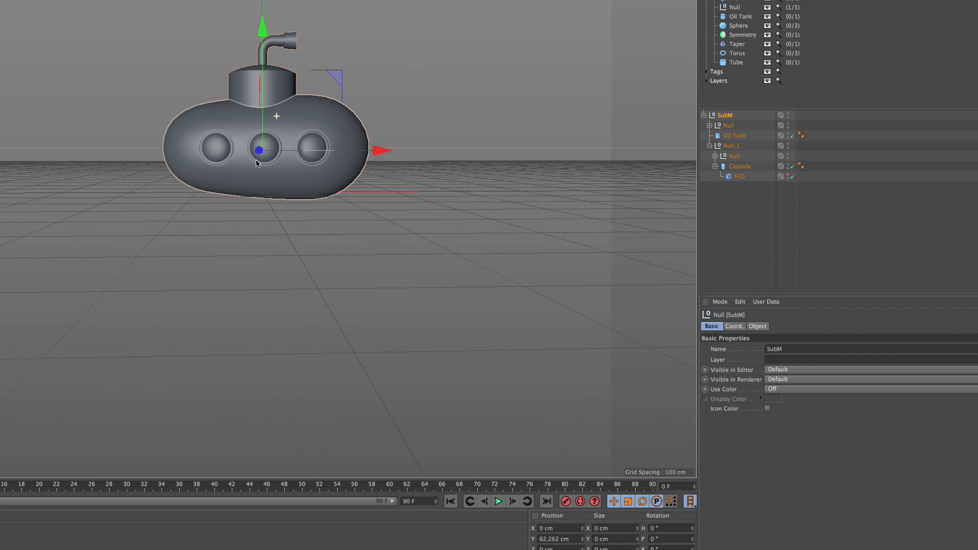
alt+middle_drag(241, 60, 212, 104)
- Add a Landscape, scale it up to about 2052 cm wide and lower it below the submarine to about Y -107 cm
click(147, 0)
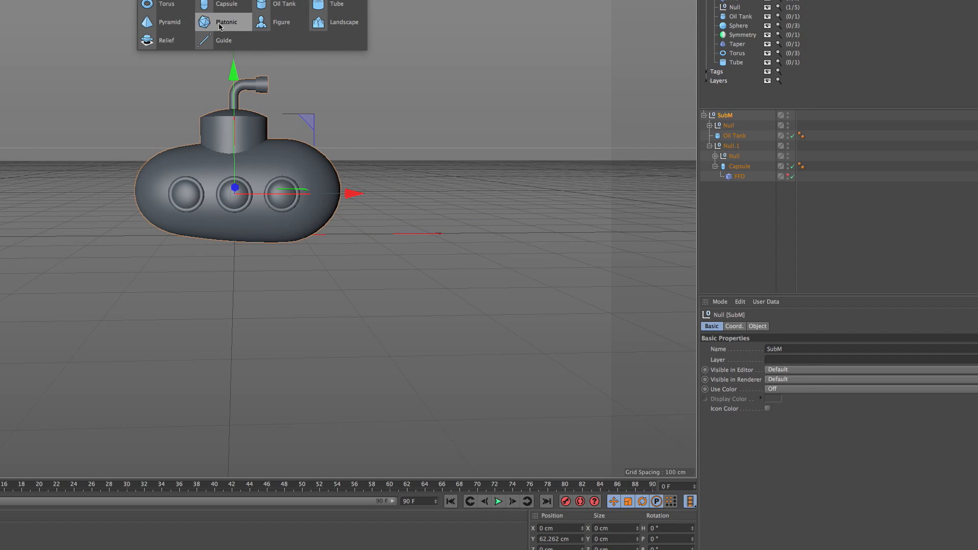
click(337, 22)
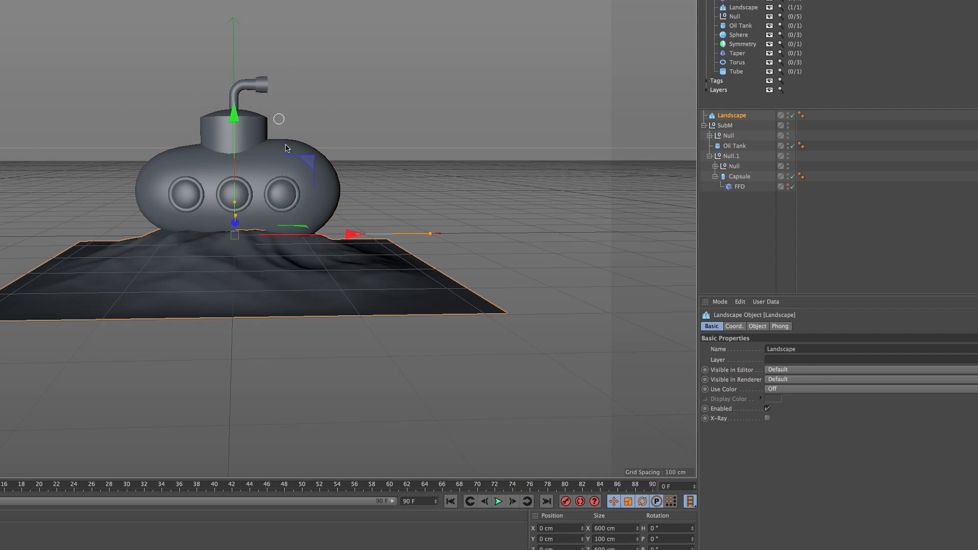
key(t)
drag(269, 275, 555, 178)
key(space)
drag(236, 110, 262, 179)
- Add a cube and duplicate it so that four cubes stand around the edges of the landscape
alt+drag(278, 213, 271, 204)
alt+right_drag(271, 214, 251, 236)
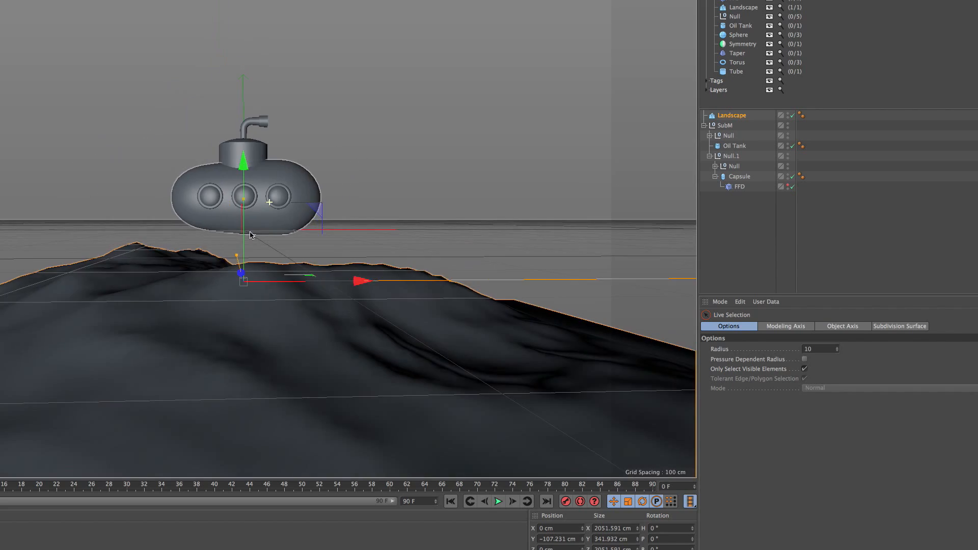
alt+drag(264, 203, 277, 227)
alt+right_drag(277, 227, 270, 174)
alt+middle_drag(270, 175, 276, 145)
alt+right_drag(276, 146, 267, 215)
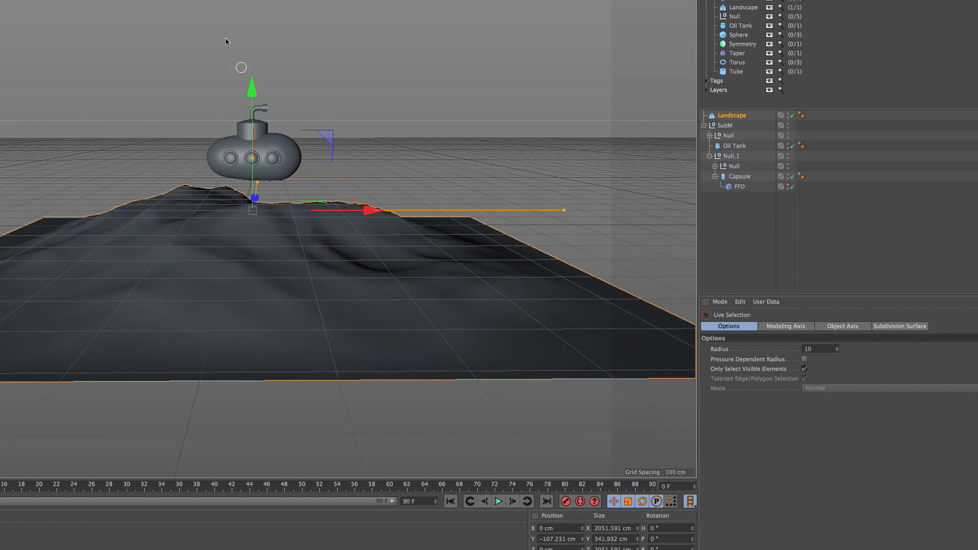
click(213, 1)
alt+drag(228, 134, 244, 202)
drag(309, 145, 162, 307)
drag(59, 235, 76, 339)
ctrl+drag(173, 353, 541, 285)
- Group the four cubes and the Landscape into a null named Env and expand it
alt+drag(294, 298, 284, 244)
alt+right_drag(284, 244, 296, 235)
alt+middle_drag(297, 235, 294, 218)
alt+drag(294, 219, 289, 204)
drag(755, 116, 752, 153)
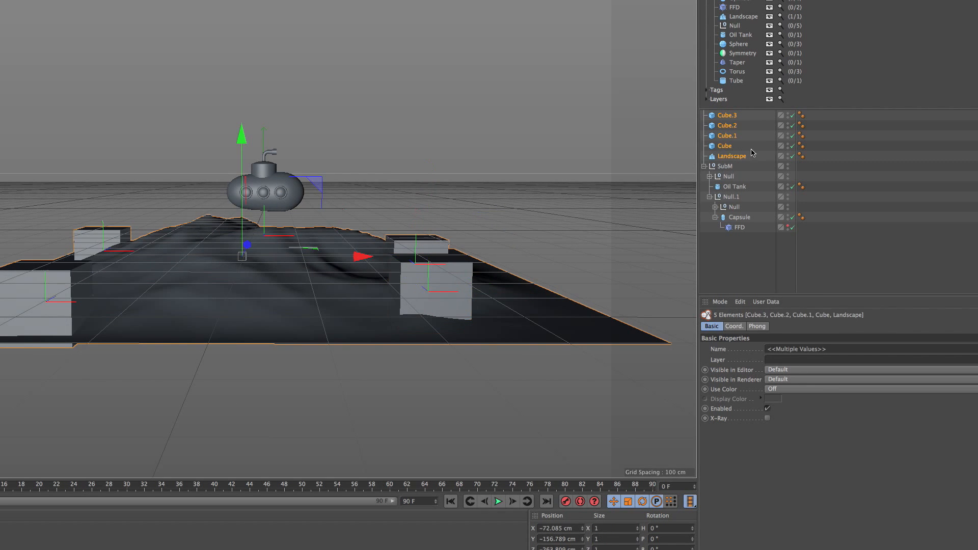
key(alt+g)
double_click(725, 116)
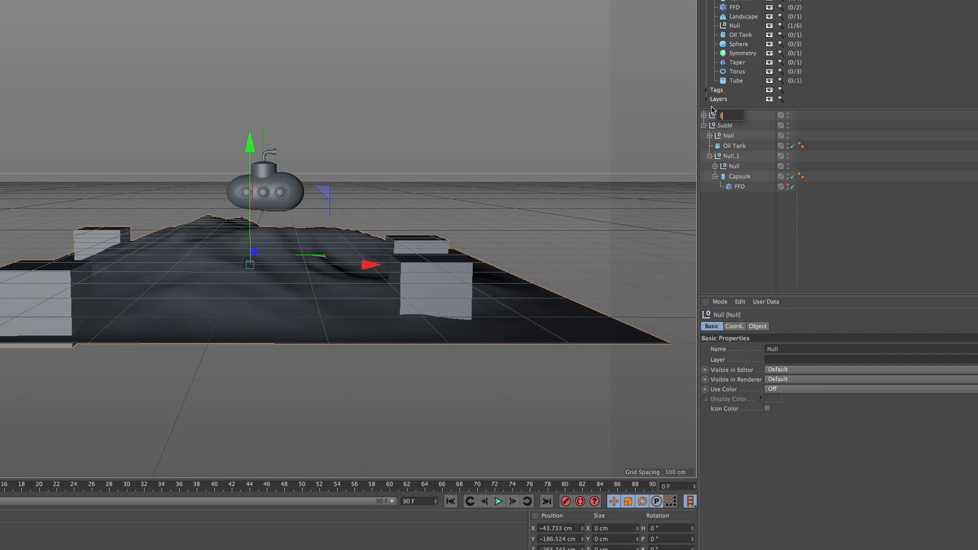
key(Return)
click(704, 115)
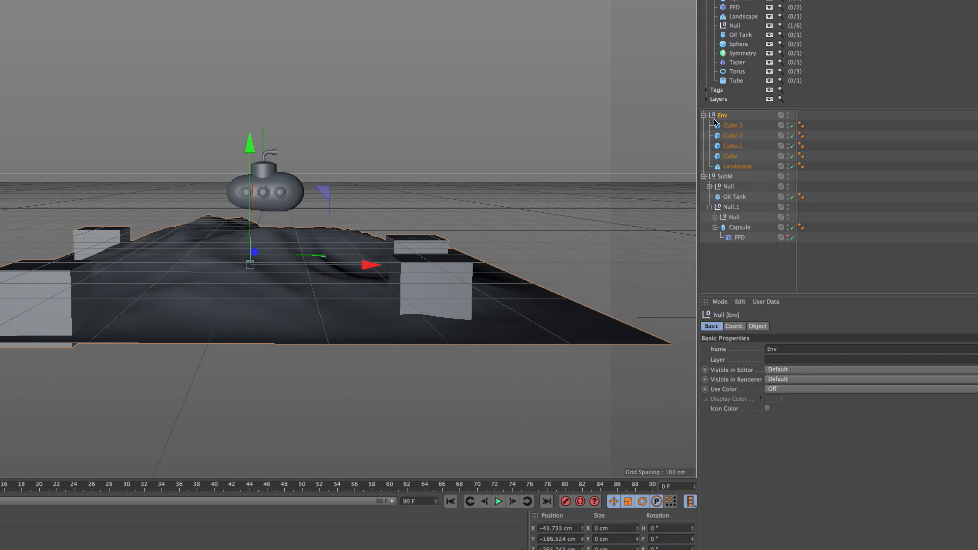
- Select the SubM group with all its children and add them to a new layer
middle_click(726, 177)
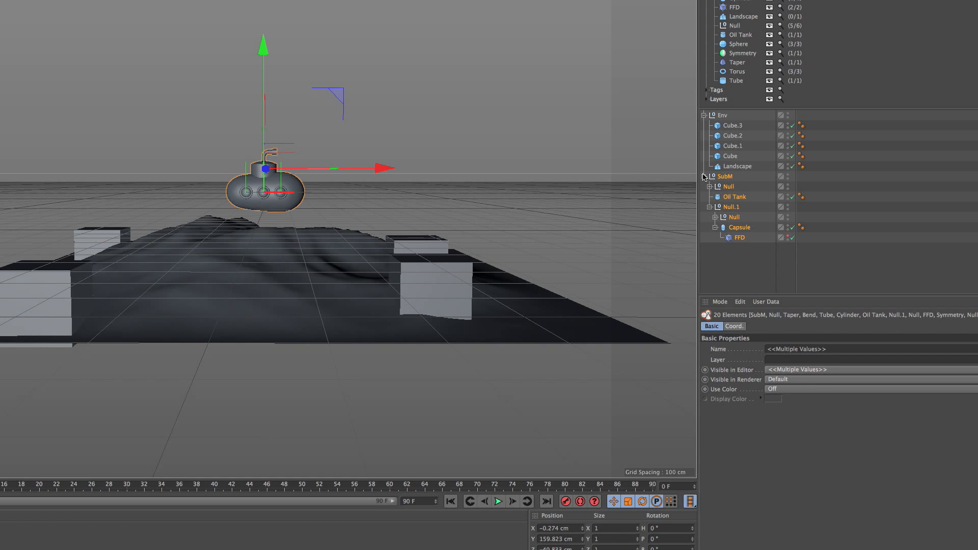
right_click(723, 180)
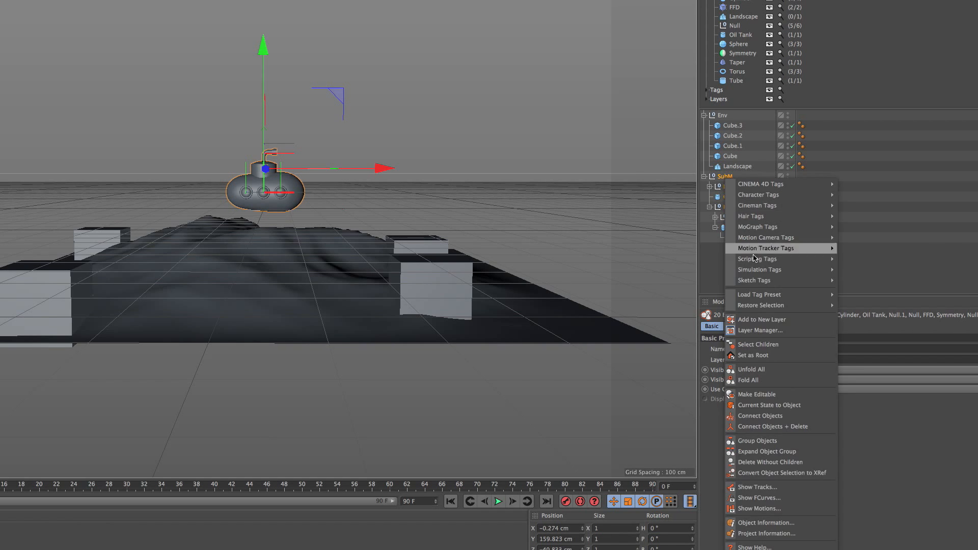
click(764, 321)
- Add the Env group with all its children to a second new layer and open the layer manager
middle_click(725, 116)
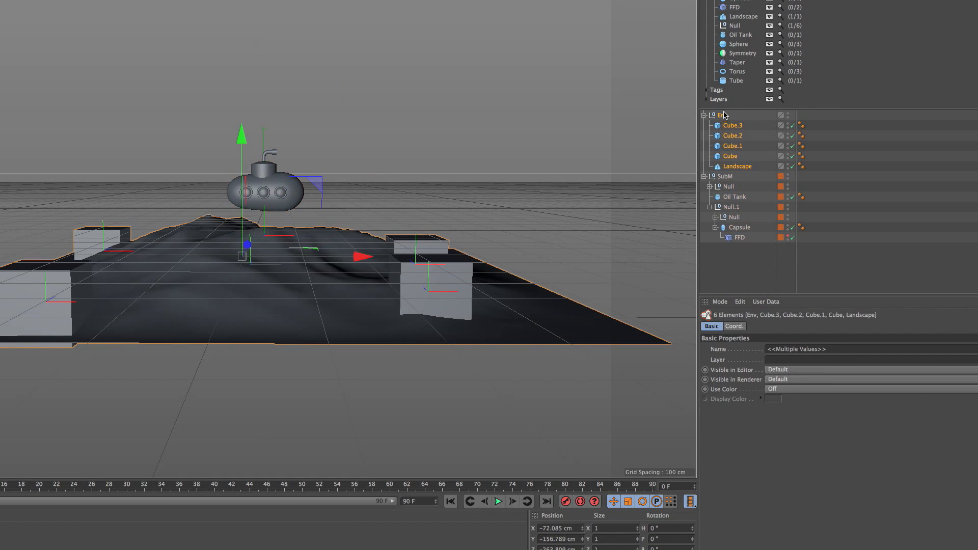
right_click(728, 116)
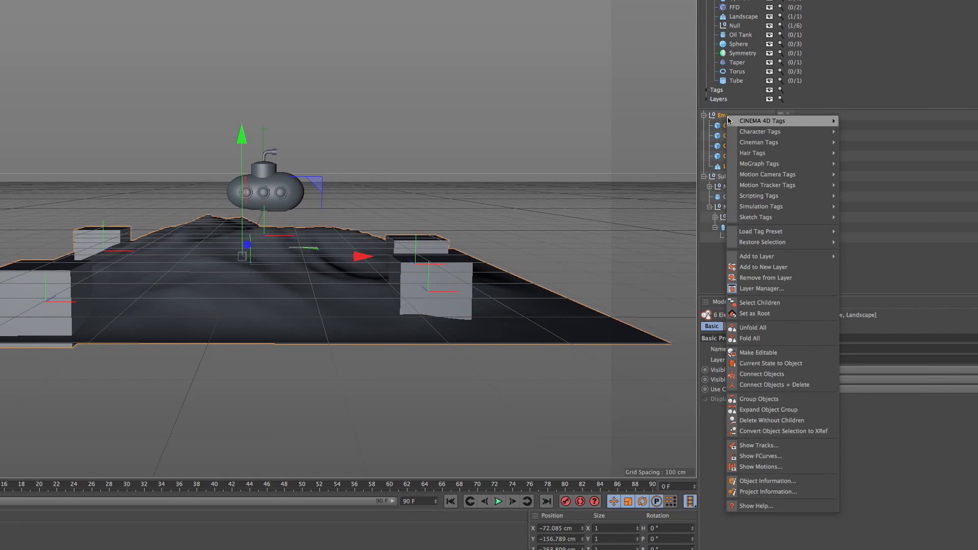
click(778, 268)
key(shift+F4)
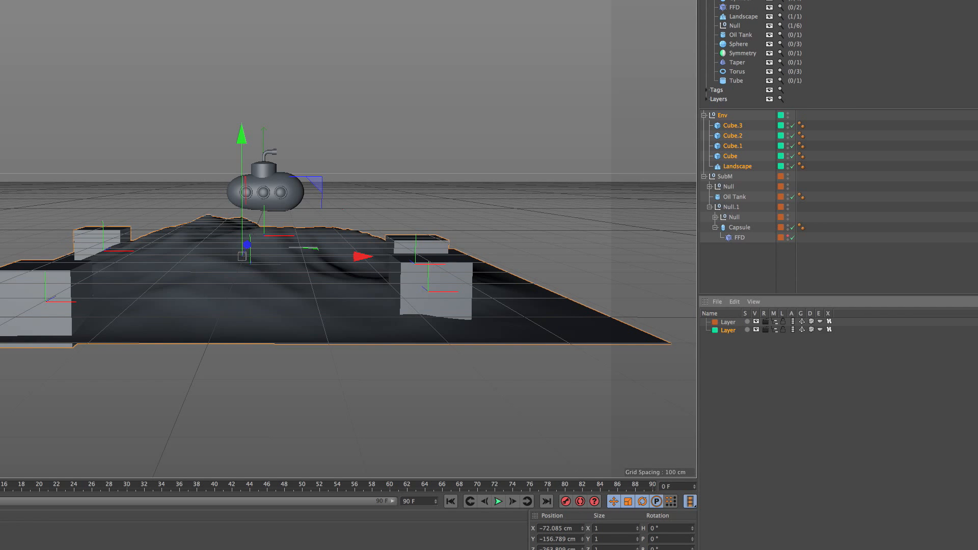
scroll(218, 237, down, 2)
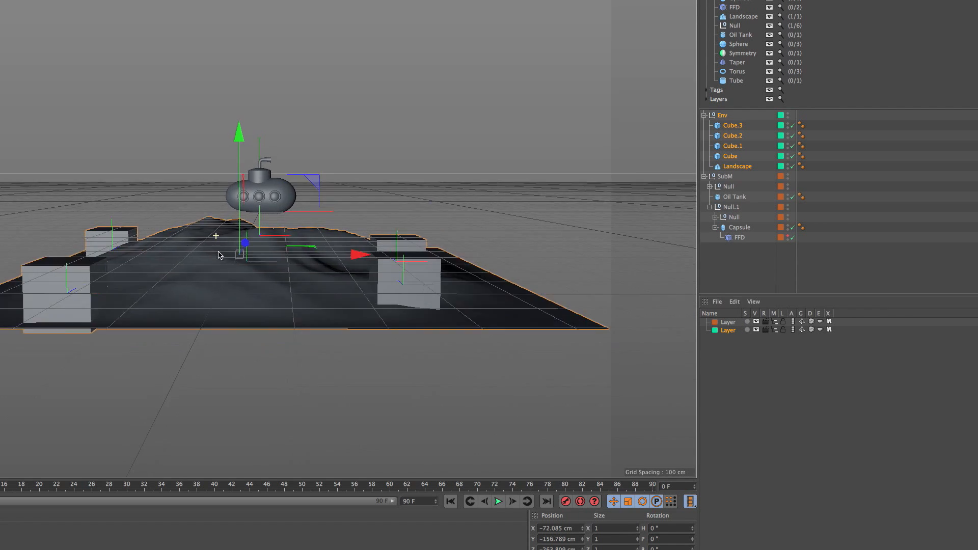
- Hide the second layer, holding the Env objects, in the viewport and show it again
scroll(218, 236, up, 4)
click(408, 155)
click(756, 330)
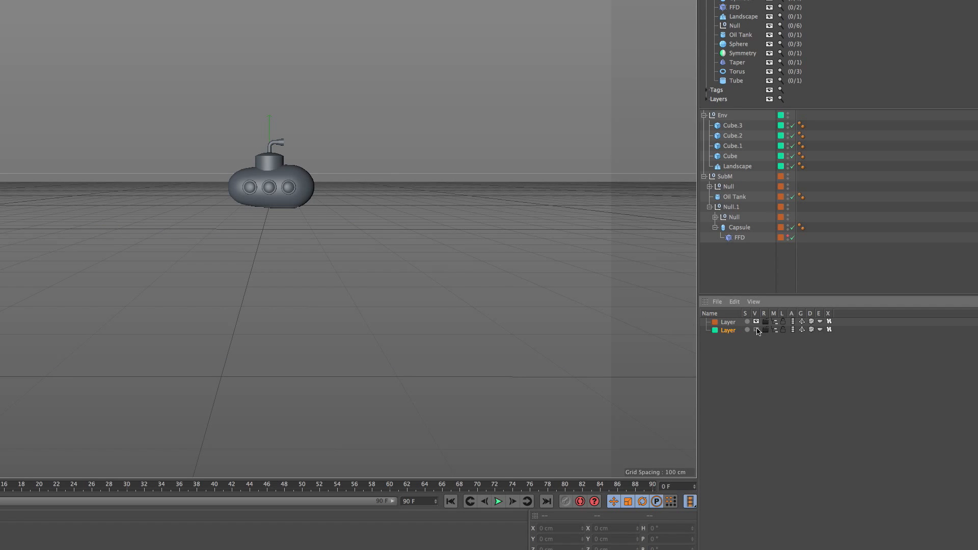
click(756, 330)
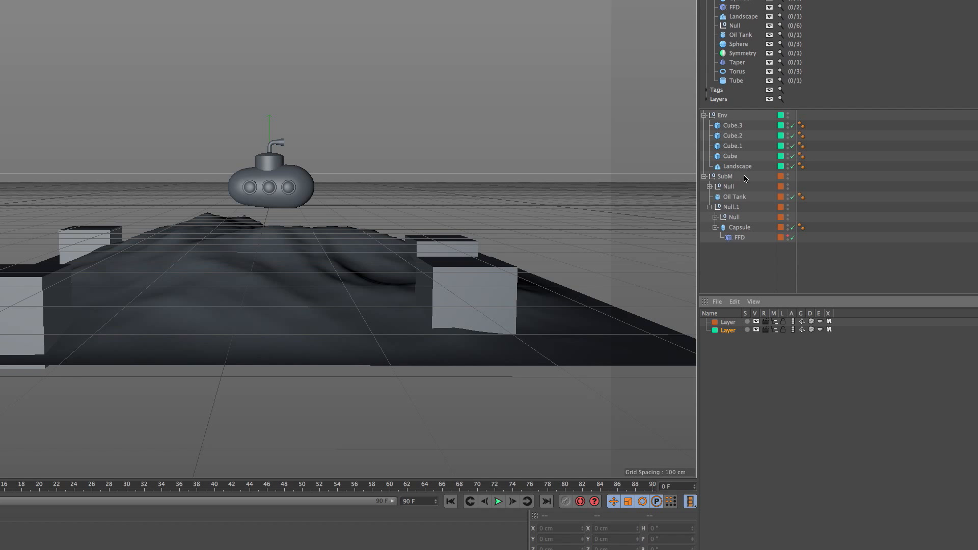
- Lock the Env layer and select the submarine's capsule body in the viewport
alt+drag(300, 222, 367, 222)
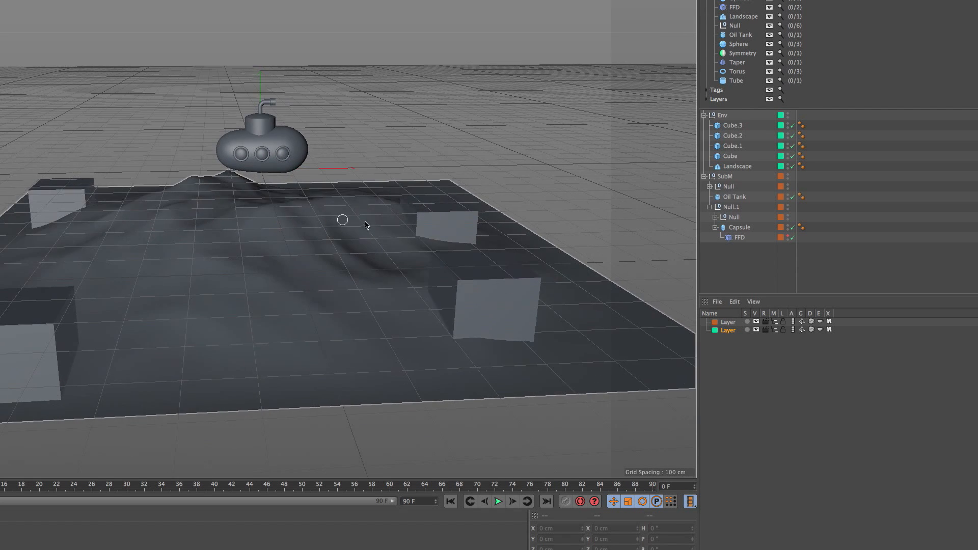
click(784, 330)
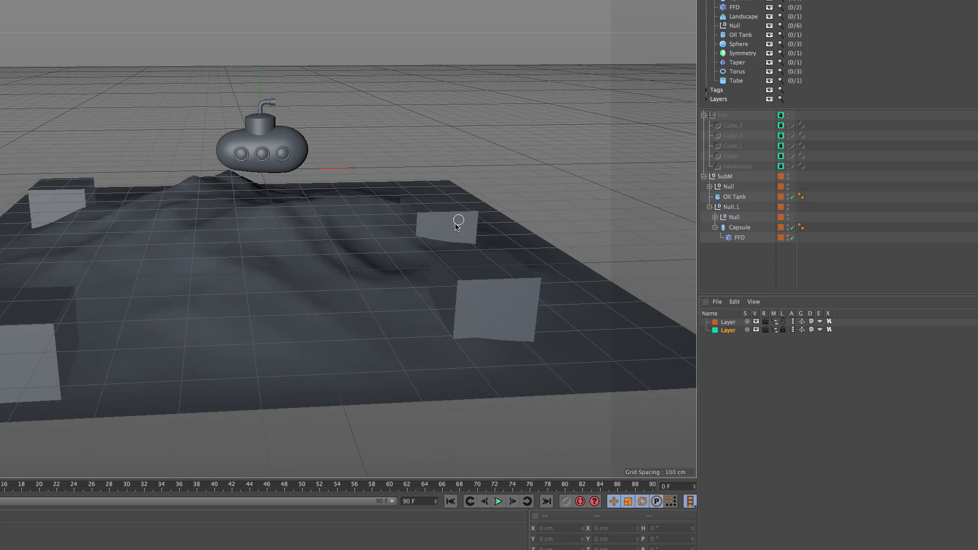
alt+right_drag(263, 149, 268, 115)
alt+drag(275, 225, 270, 275)
alt+right_drag(253, 121, 282, 151)
alt+drag(281, 151, 286, 113)
click(267, 211)
alt+right_drag(284, 161, 302, 172)
alt+drag(303, 172, 298, 153)
alt+middle_drag(288, 168, 311, 152)
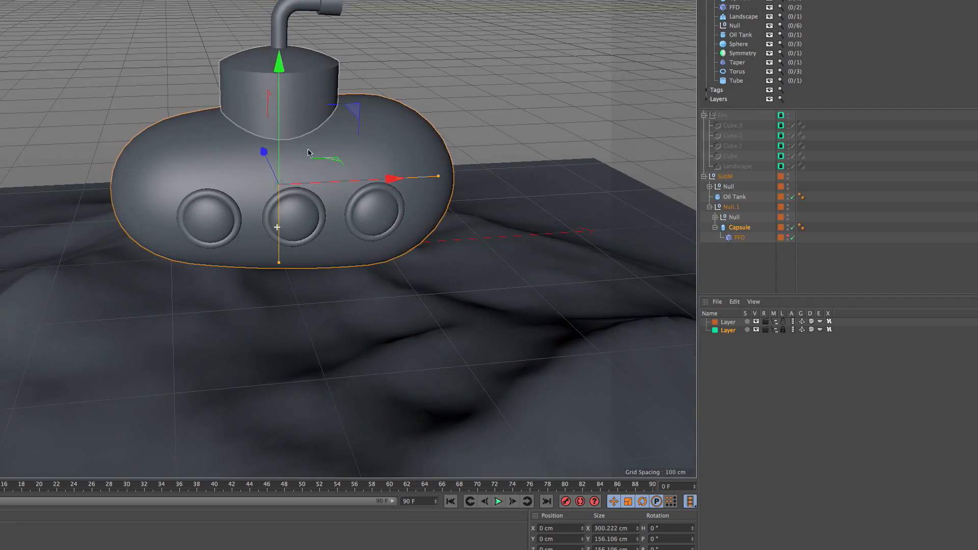
- Try to select the locked landscape in the viewport and unlock the Env layer
alt+drag(336, 170, 342, 200)
alt+drag(319, 290, 220, 259)
click(208, 246)
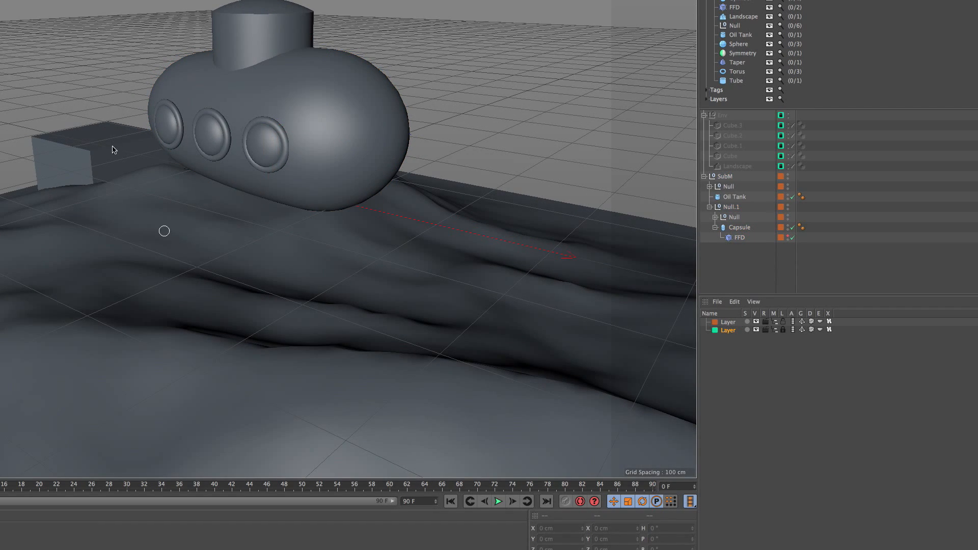
alt+drag(182, 273, 254, 238)
alt+right_drag(249, 260, 242, 280)
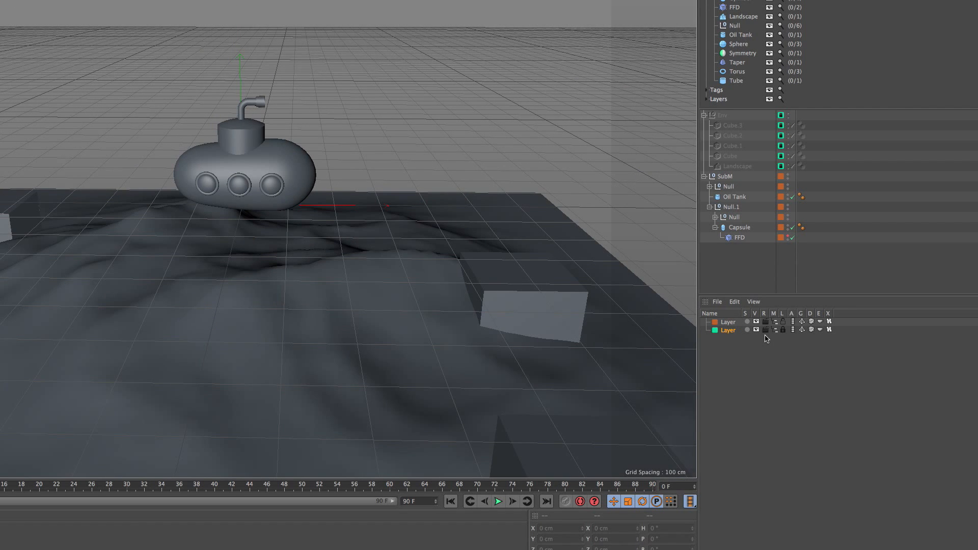
click(785, 330)
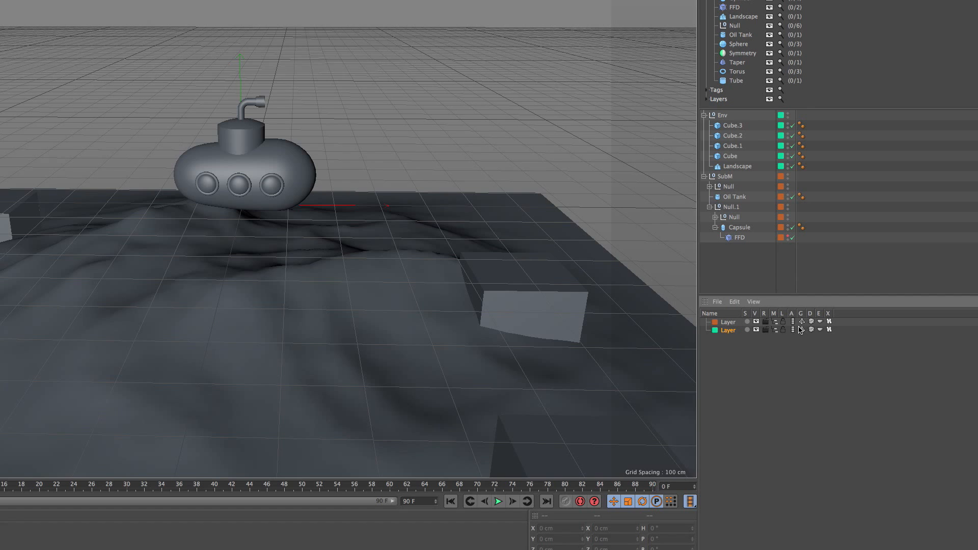
- Turn the deformers of the submarine's layer off and back on
click(811, 322)
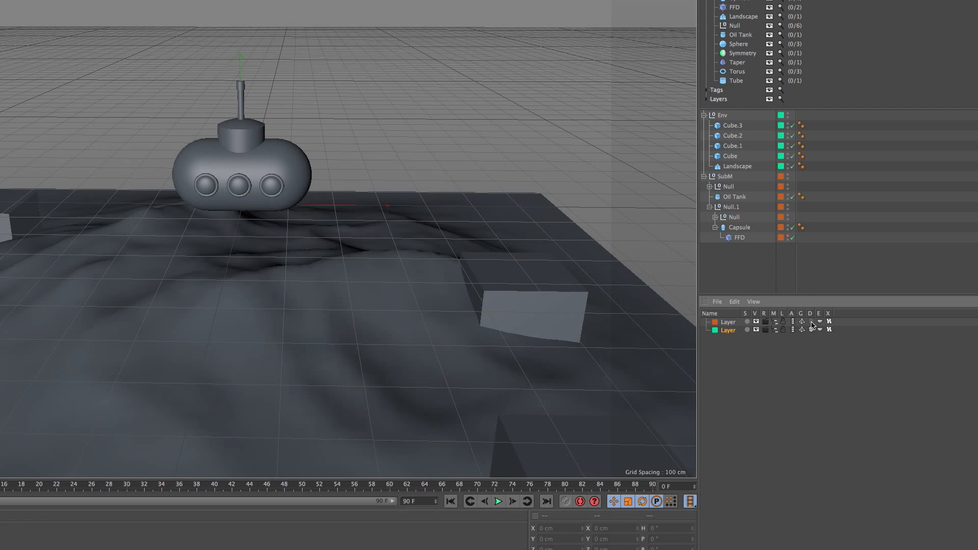
click(811, 322)
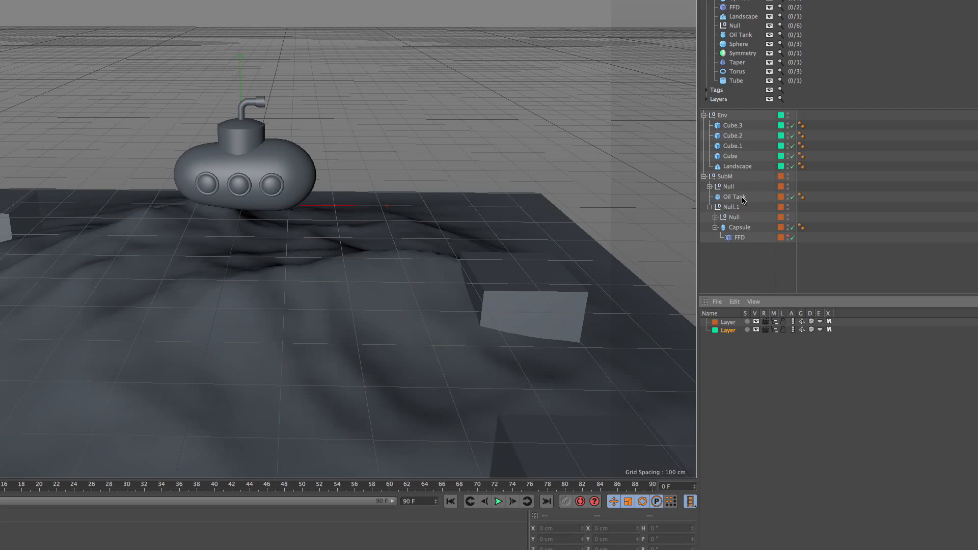
- Examine the submarine above the landscape from near and far and from several angles
scroll(245, 219, up, 6)
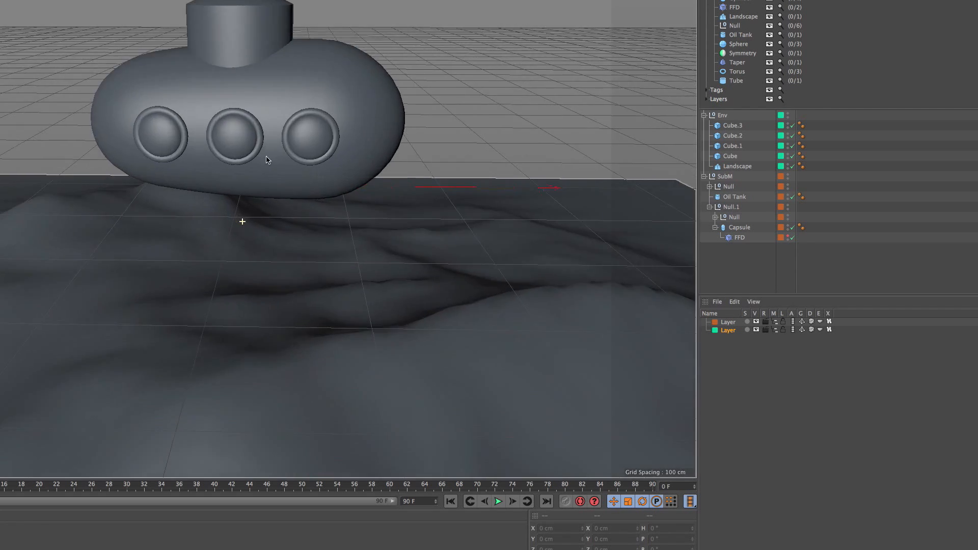
scroll(265, 168, down, 10)
scroll(243, 230, up, 3)
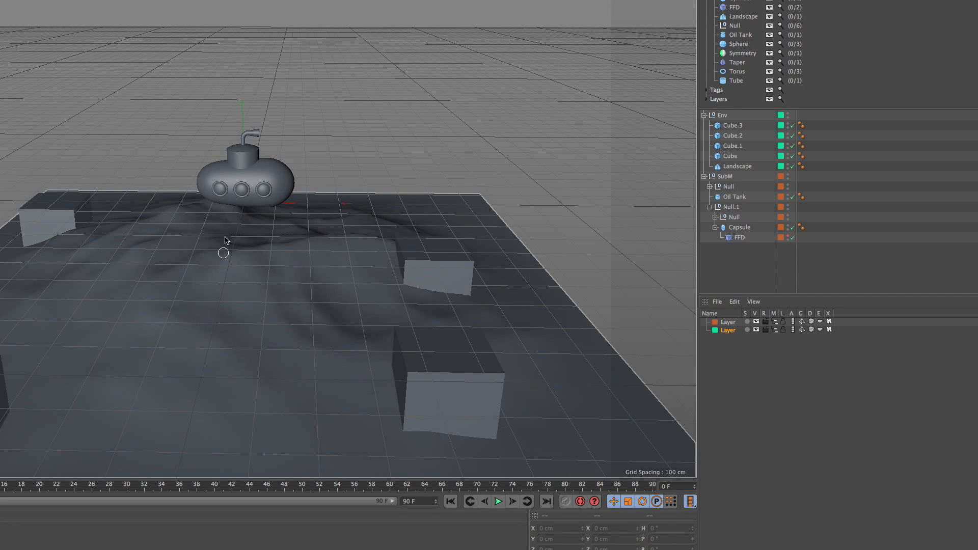
alt+right_drag(227, 227, 240, 219)
alt+middle_drag(242, 217, 271, 212)
alt+right_drag(269, 175, 288, 144)
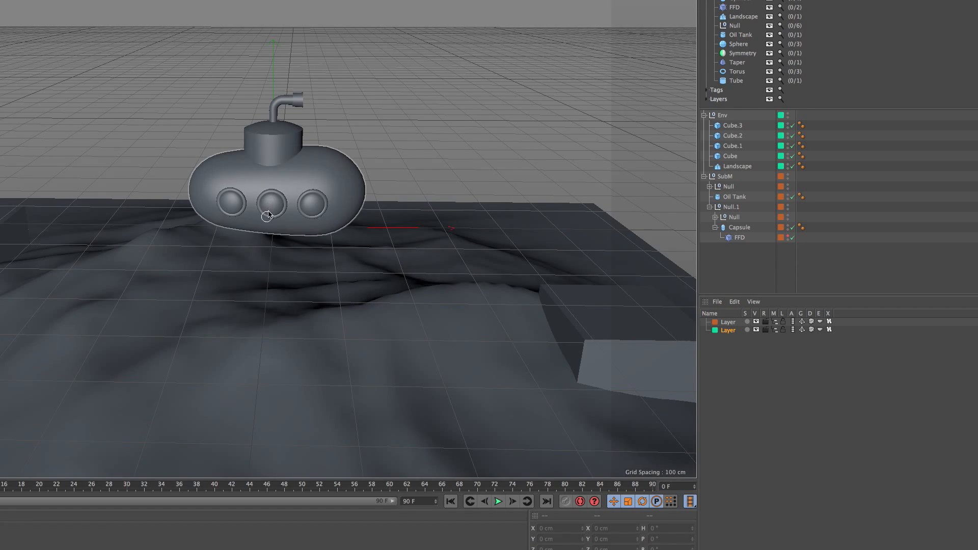
alt+right_drag(255, 210, 162, 266)
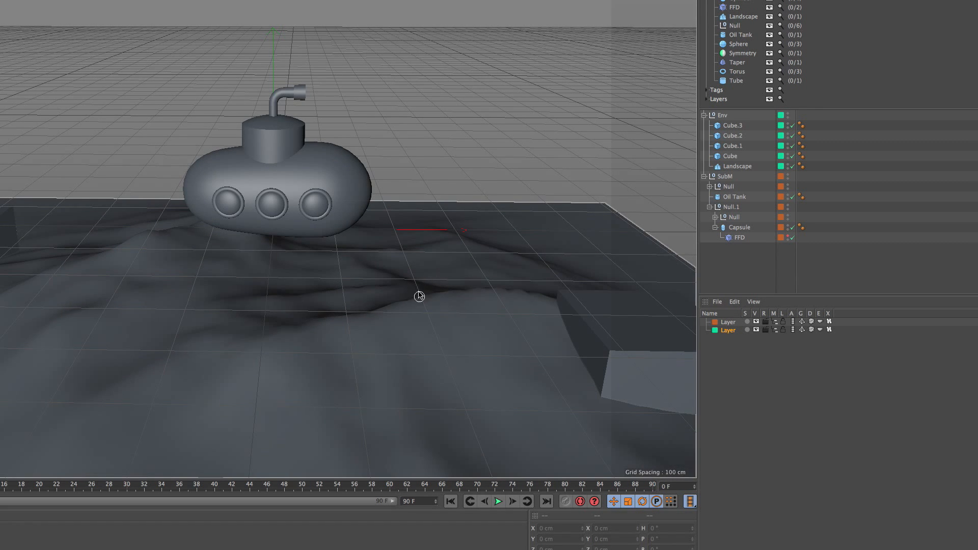
scroll(247, 226, down, 4)
scroll(285, 197, up, 7)
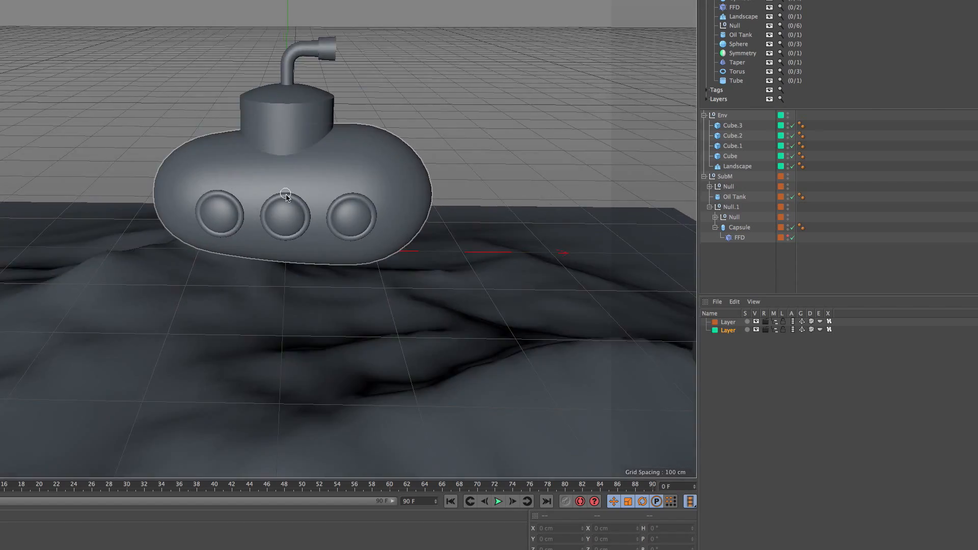
scroll(285, 197, down, 10)
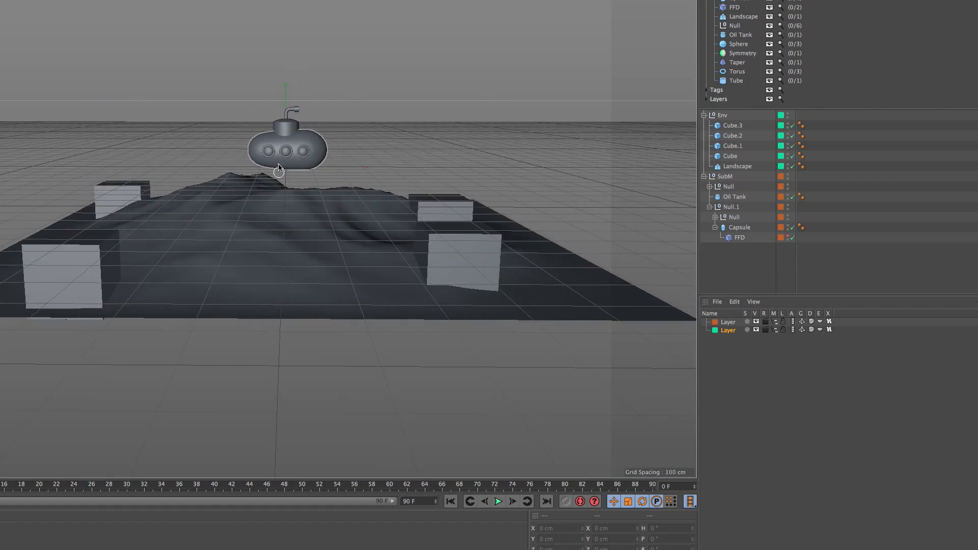
scroll(279, 168, up, 10)
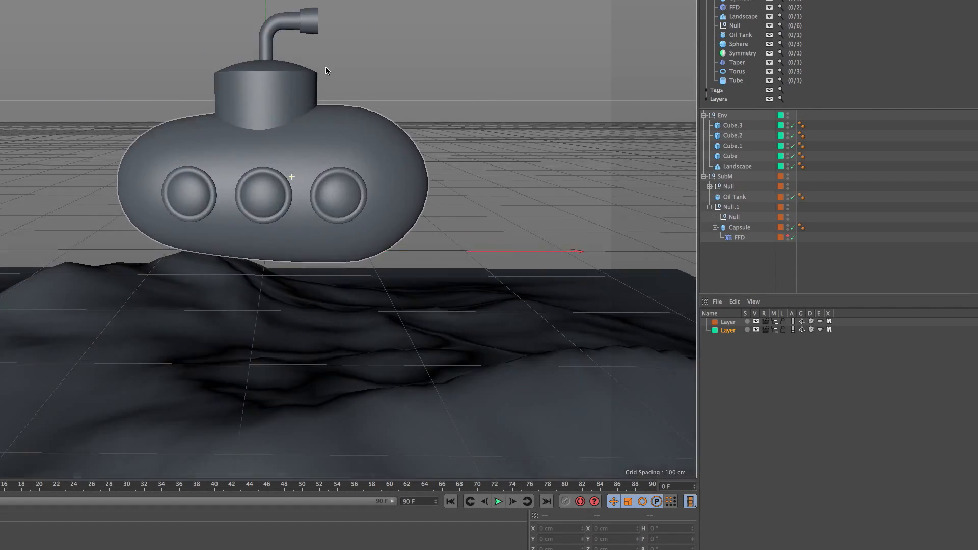
alt+drag(325, 66, 244, 216)
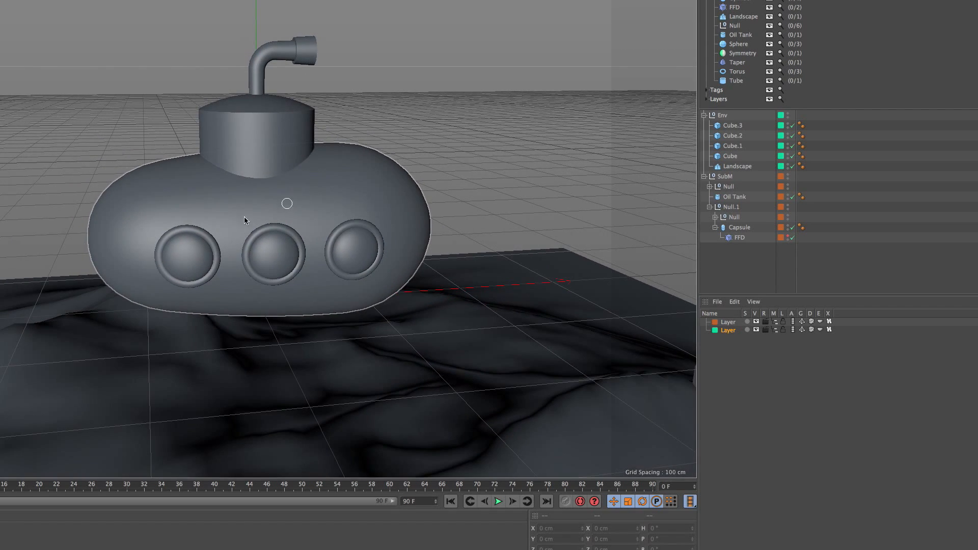
alt+drag(140, 252, 144, 257)
scroll(153, 216, up, 3)
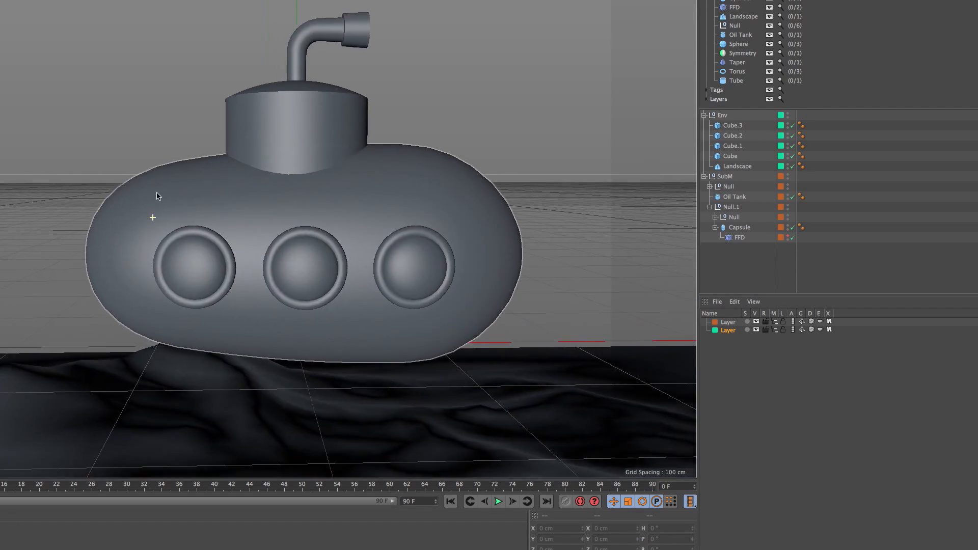
scroll(153, 216, down, 6)
alt+drag(312, 210, 333, 229)
- Add a Tube primitive and set its orientation to +X
click(148, 0)
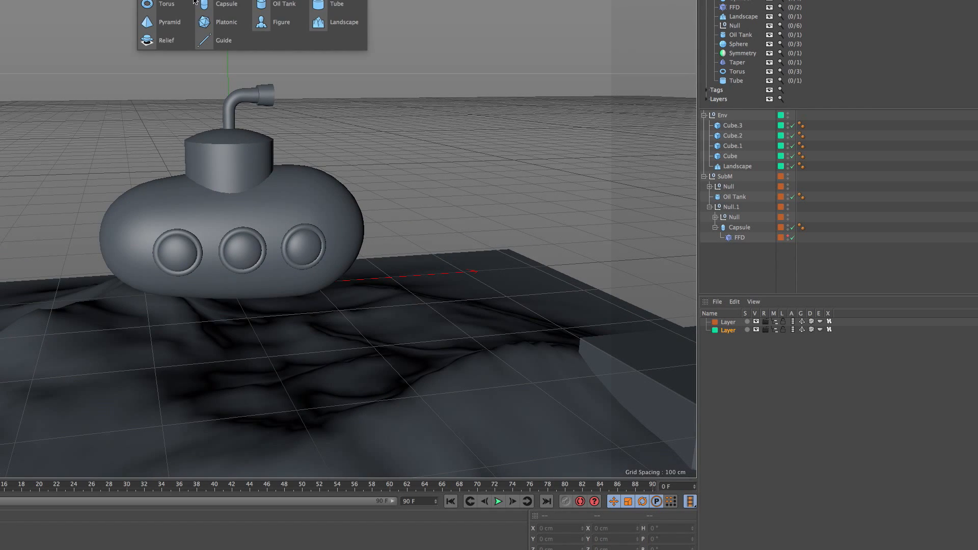
click(345, 10)
scroll(258, 209, up, 3)
scroll(256, 210, down, 3)
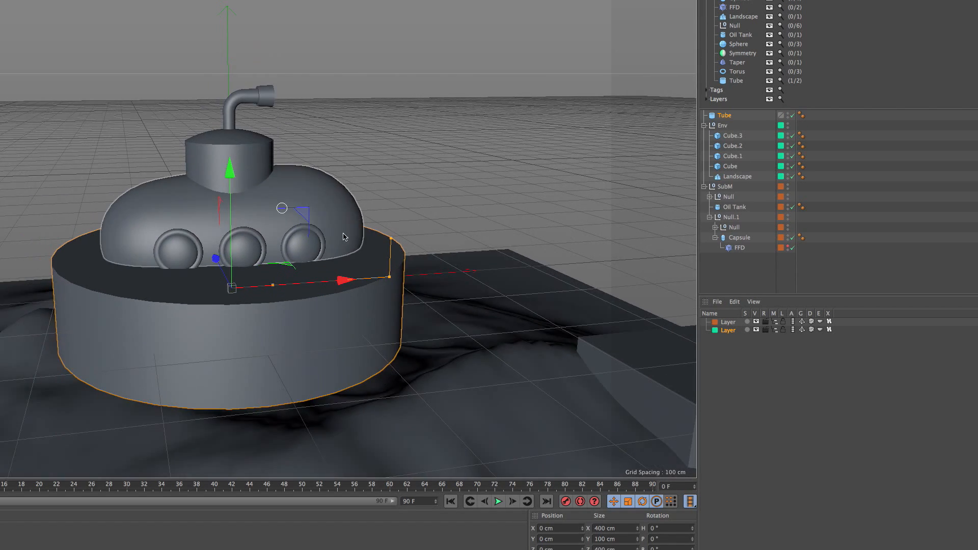
click(977, 321)
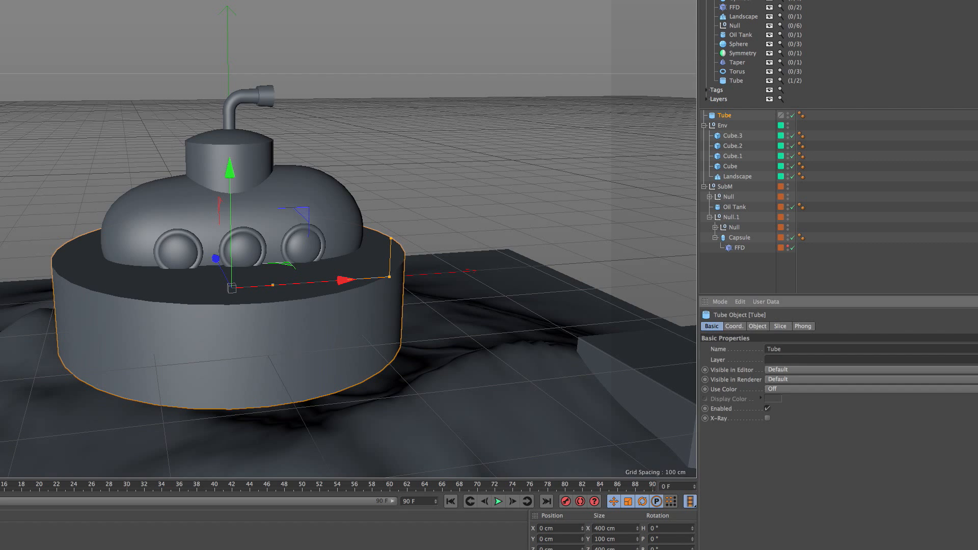
click(764, 326)
click(790, 413)
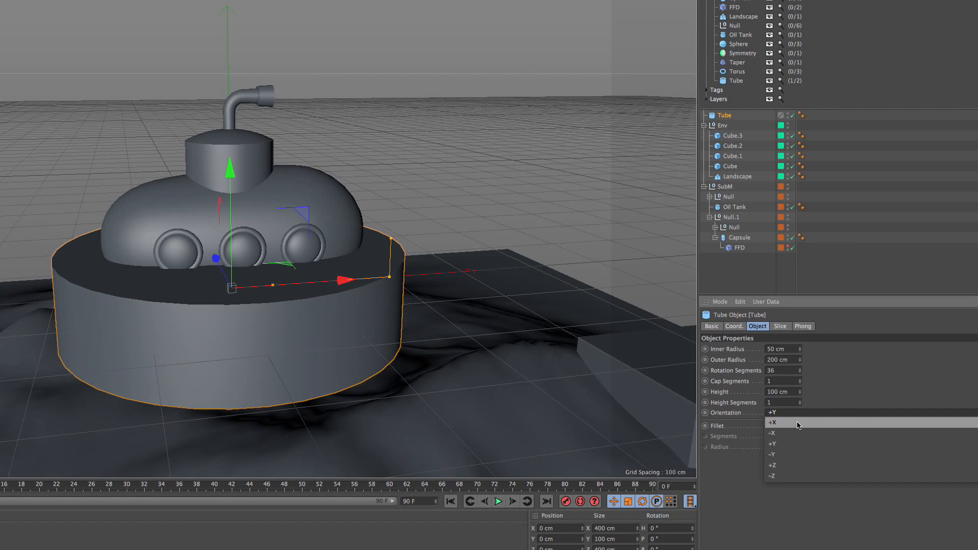
click(797, 424)
- Move the Tube behind the submarine to about X -259 cm and widen its inner radius to about 178 cm
alt+drag(210, 225, 210, 217)
drag(344, 306, 172, 290)
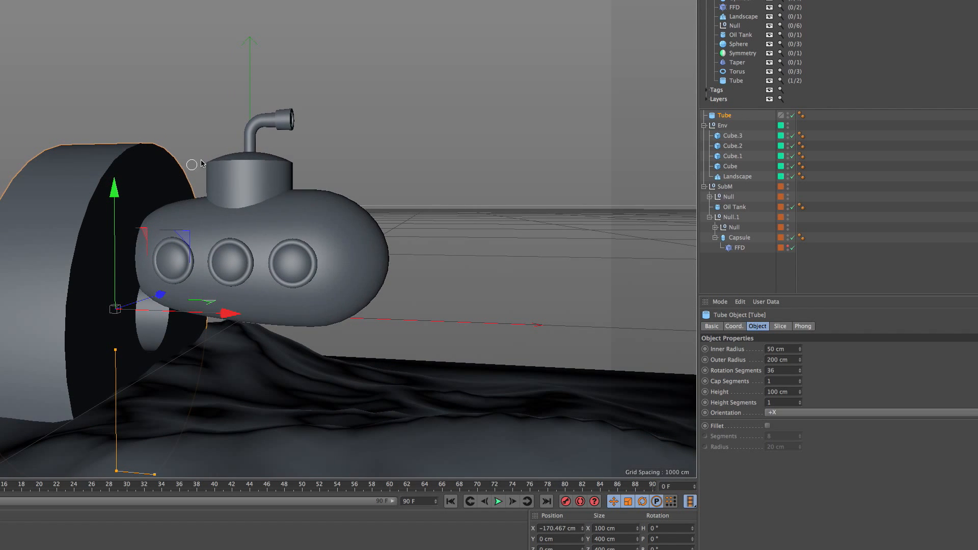
drag(224, 312, 479, 97)
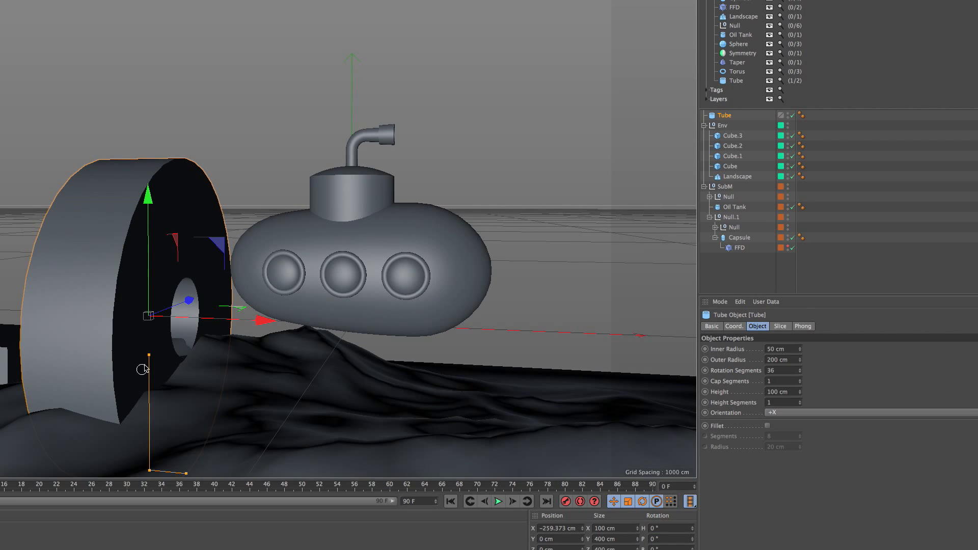
drag(149, 356, 160, 445)
alt+drag(200, 360, 211, 325)
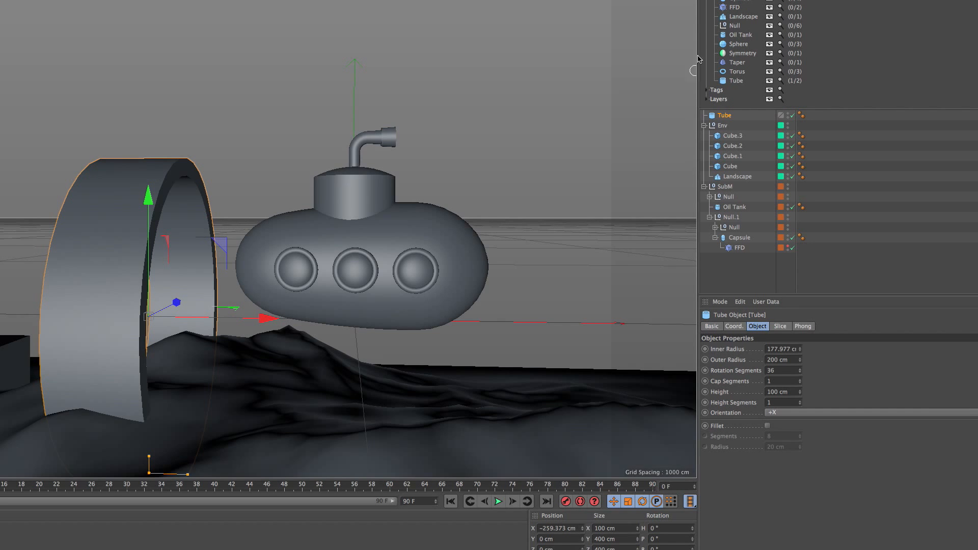
- Nest the Tube under the Capsule, zero its position and move it back to about X -166 cm
drag(186, 239, 284, 199)
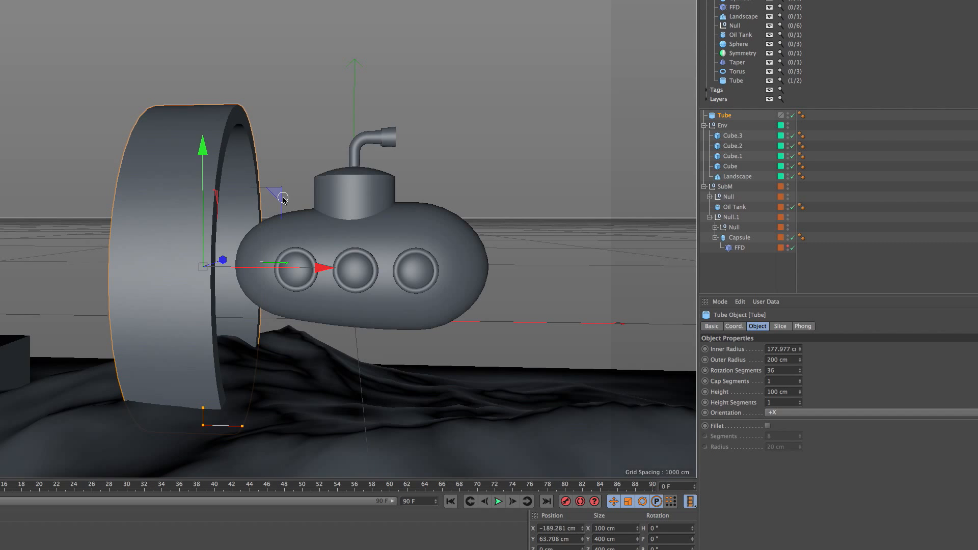
key(ctrl+z)
drag(726, 118, 735, 240)
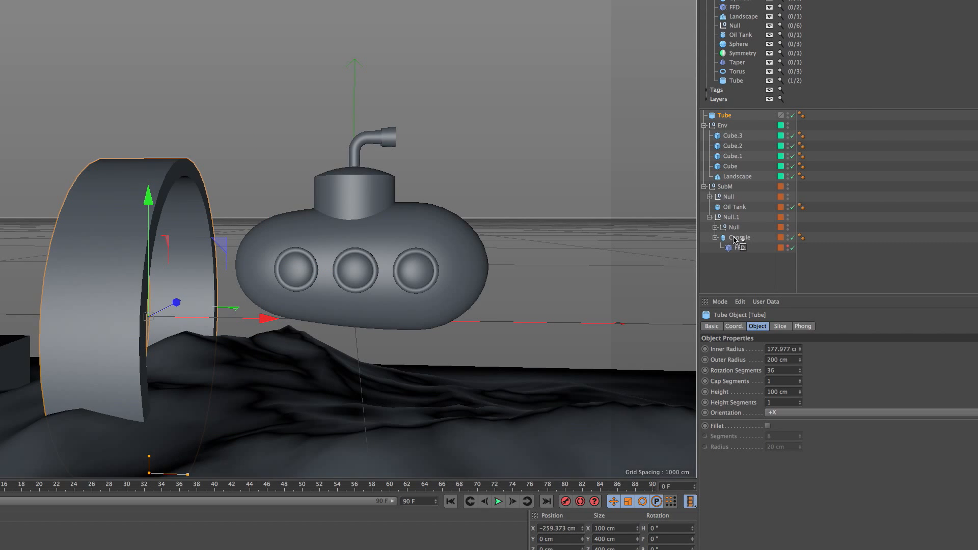
click(735, 327)
right_click(761, 350)
right_click(761, 361)
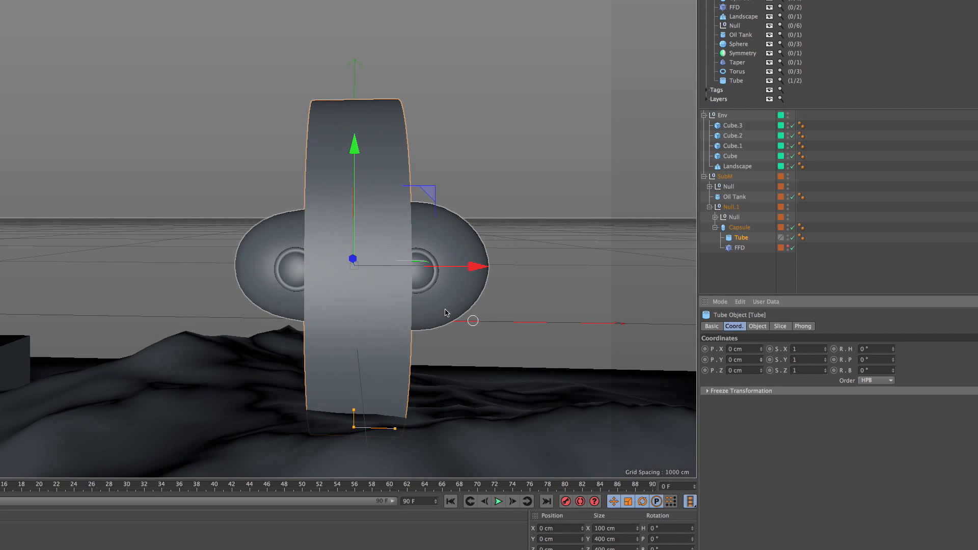
drag(460, 271, 328, 273)
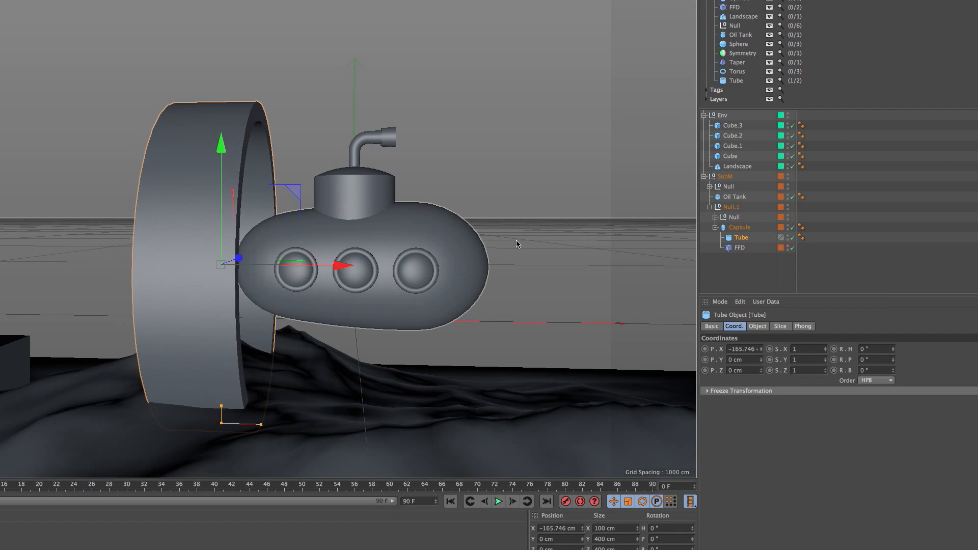
- Scale the Tube down to about 158 cm in diameter and place it directly under the SubM group
key(9)
key(t)
drag(621, 206, 435, 269)
drag(740, 239, 730, 184)
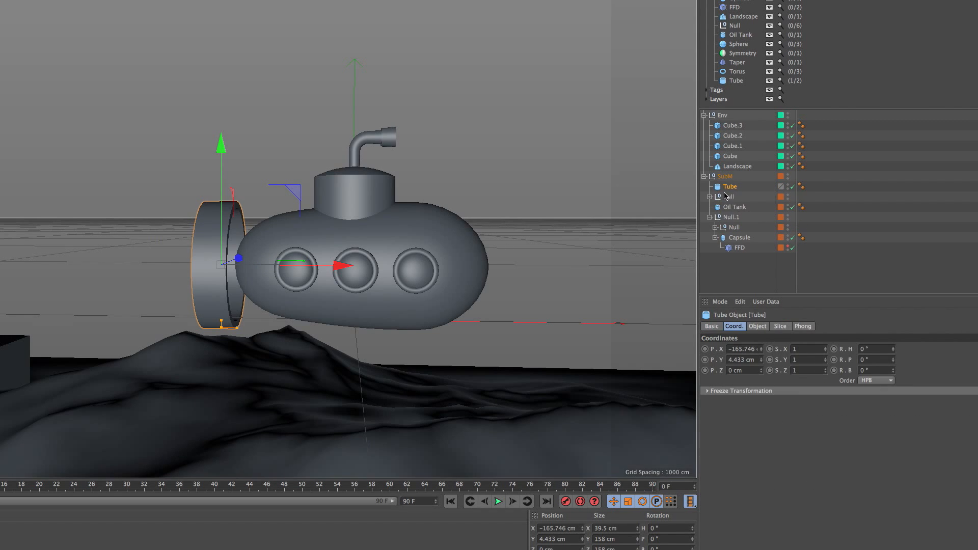
- Shrink the Tube to about 100 cm in diameter and shift it to about X -159 cm at the submarine's rear
scroll(279, 283, up, 6)
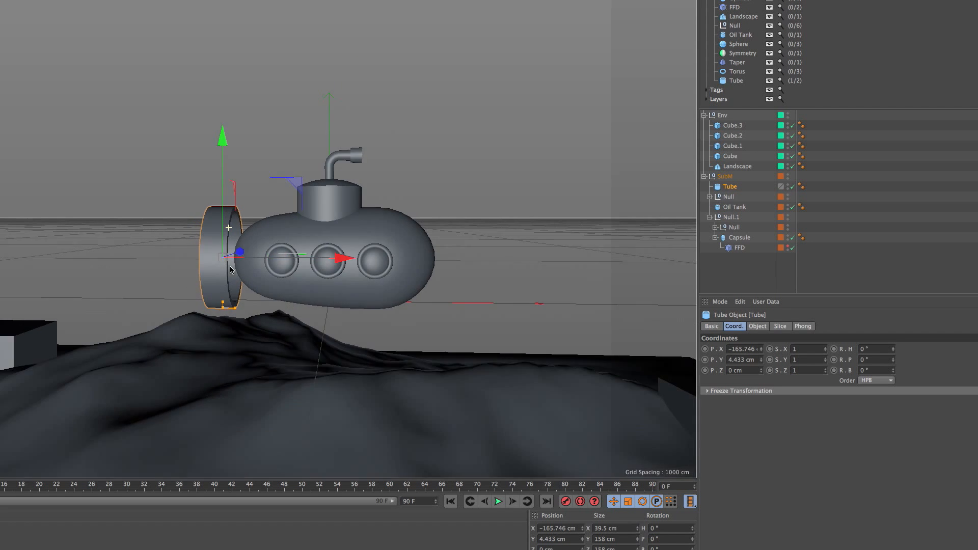
key(t)
drag(420, 251, 307, 275)
drag(268, 308, 279, 309)
drag(234, 384, 321, 279)
- Add an Array object and lower it to about Y -39 cm beneath the submarine
alt+drag(335, 247, 238, 45)
click(201, 1)
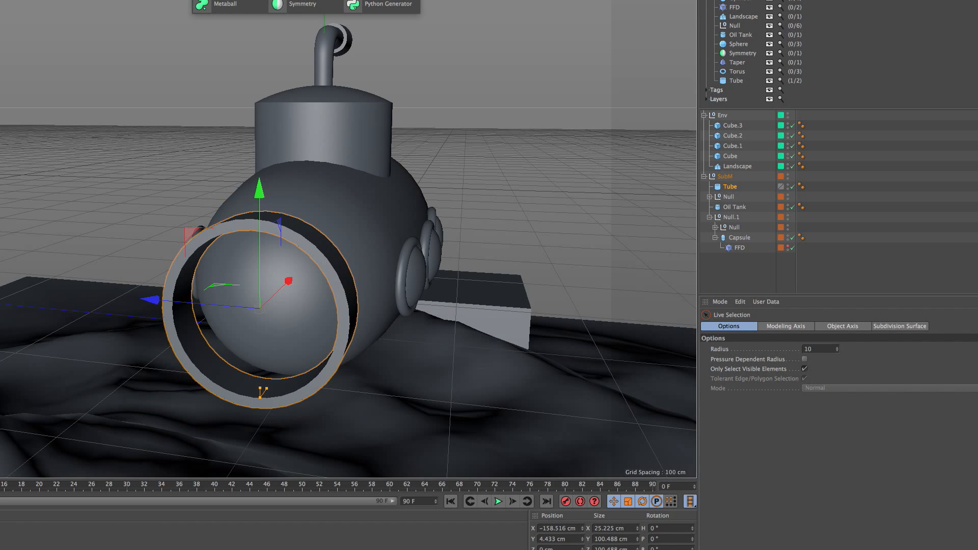
click(202, 1)
alt+drag(347, 223, 220, 206)
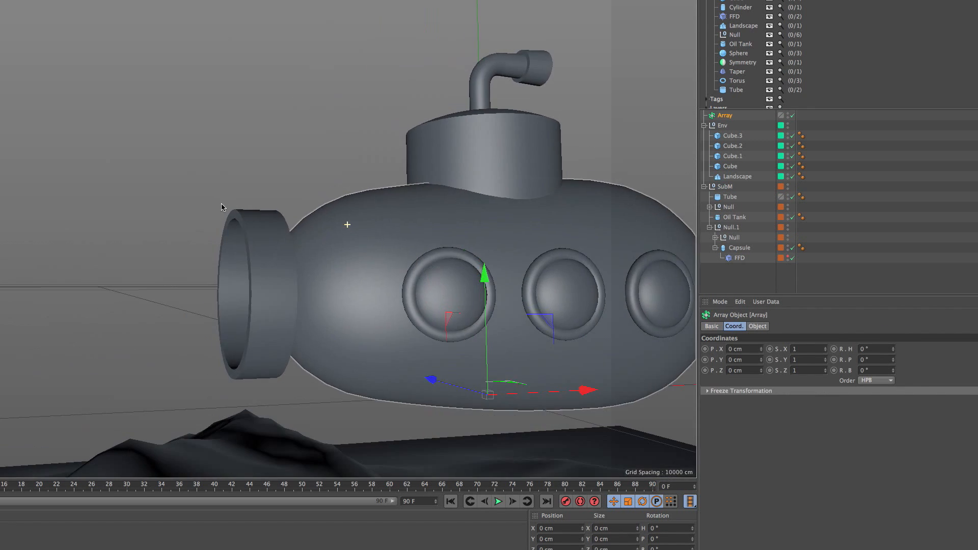
alt+drag(253, 249, 255, 264)
alt+drag(277, 227, 207, 227)
drag(314, 188, 355, 224)
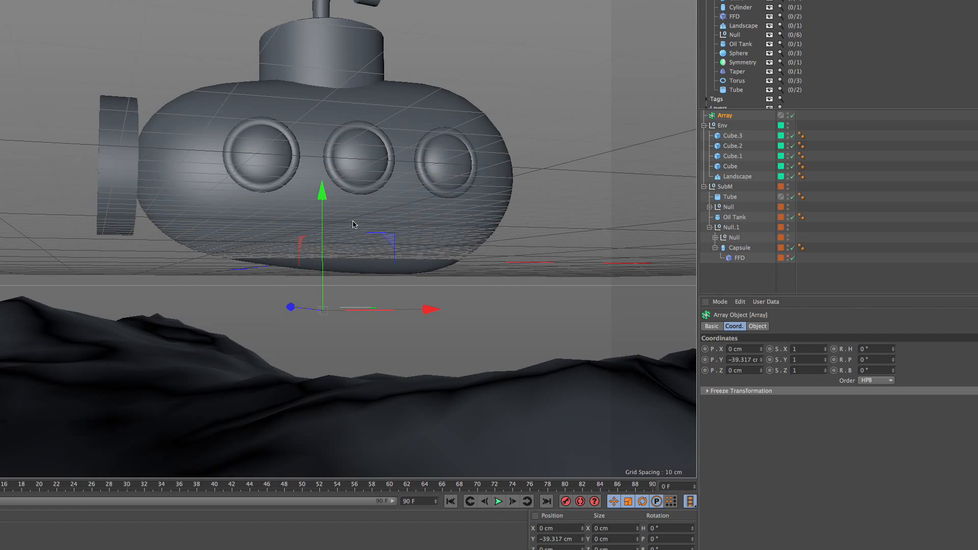
- Hide the Env and SubM groups from the viewport and reset the Array's Y position to 0 cm
click(788, 126)
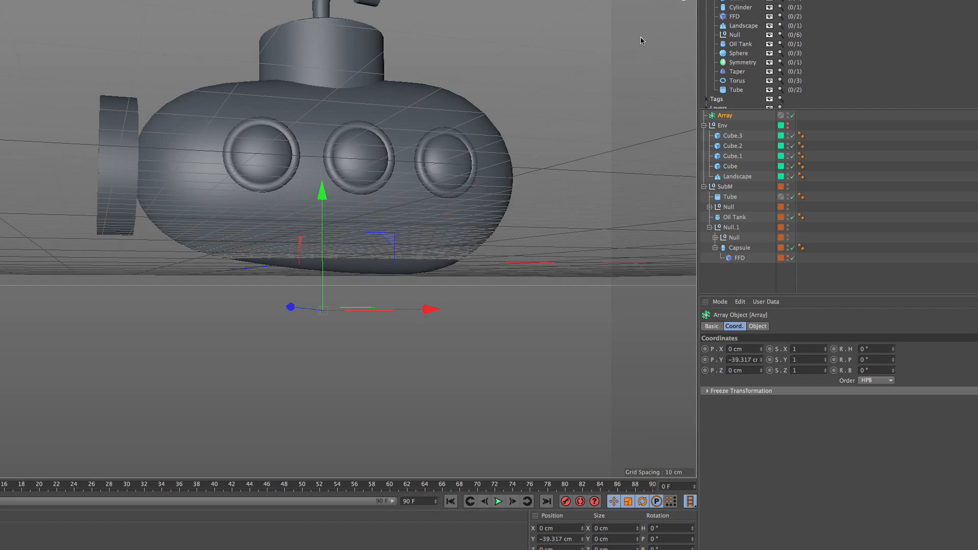
right_click(762, 361)
click(788, 186)
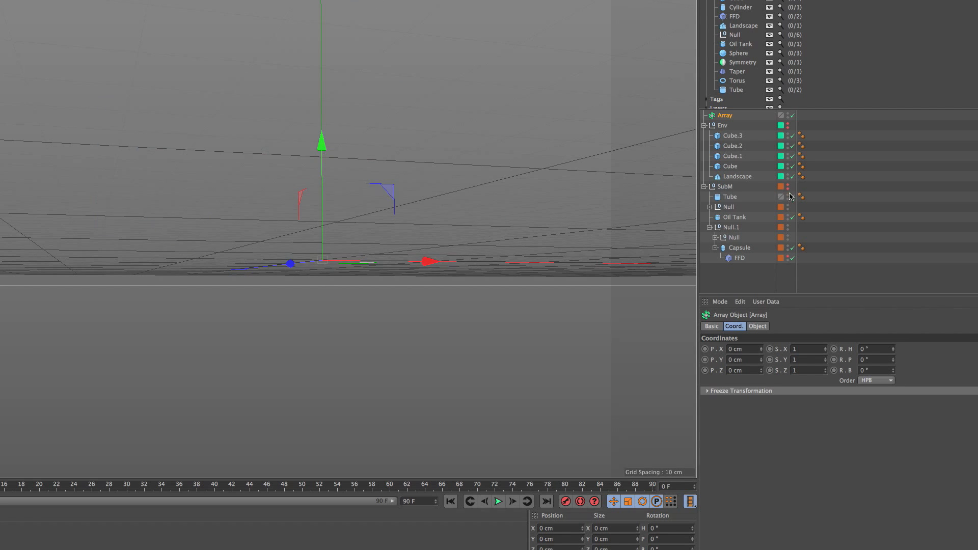
click(856, 150)
- Add a Circle spline at the world origin, keeping its XY orientation
drag(162, 0, 452, 233)
alt+right_drag(450, 223, 463, 162)
alt+drag(444, 198, 381, 203)
alt+right_drag(378, 206, 361, 251)
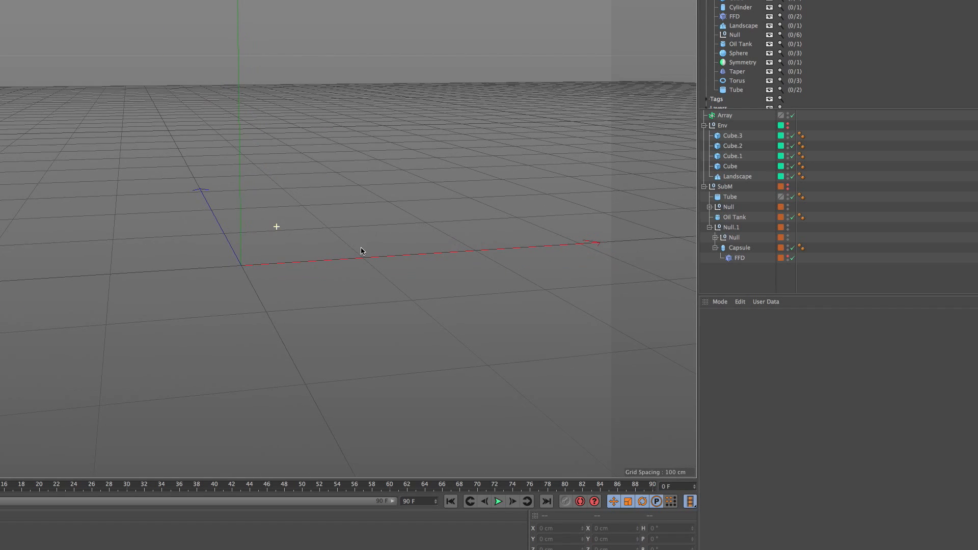
drag(162, 0, 240, 6)
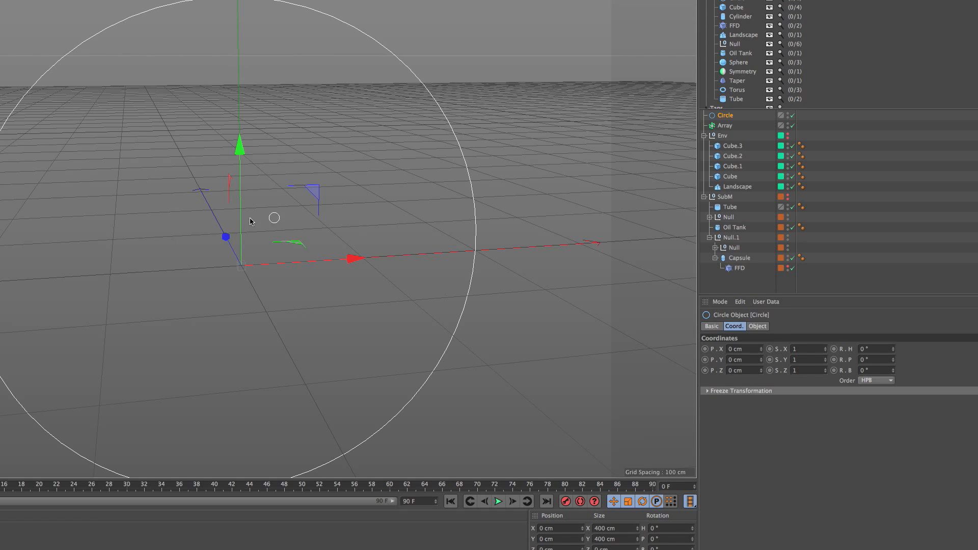
scroll(264, 200, down, 3)
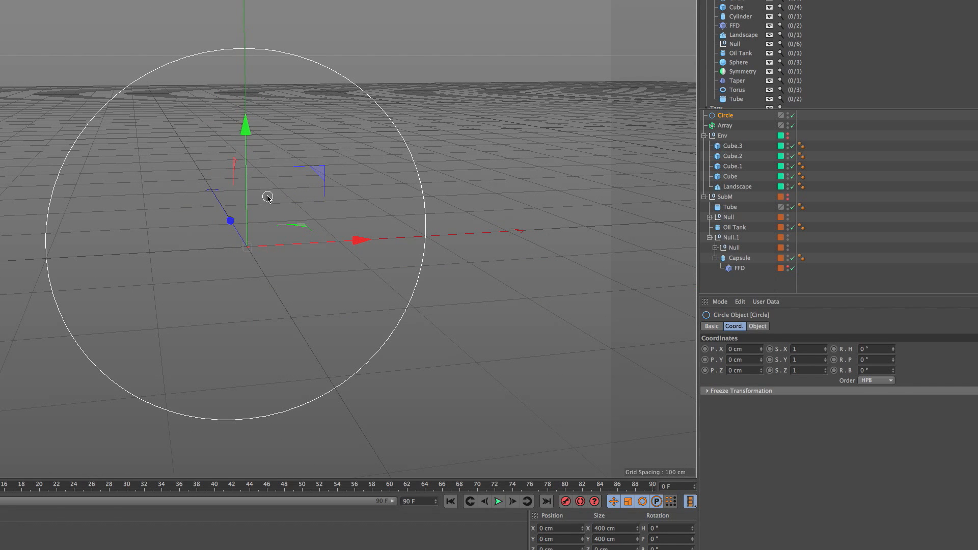
- Try adding a second Circle spline, keeping only the first circle in the scene
drag(162, 0, 321, 198)
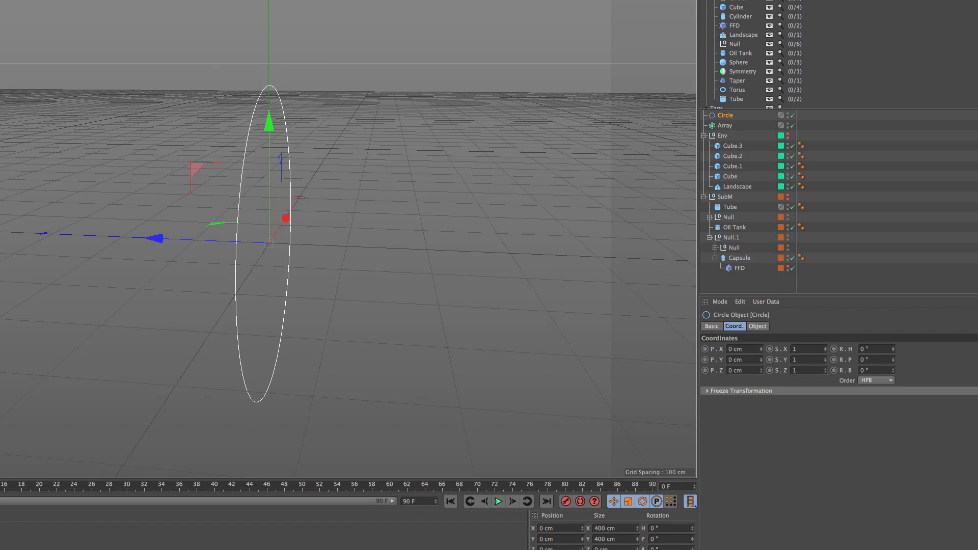
click(234, 20)
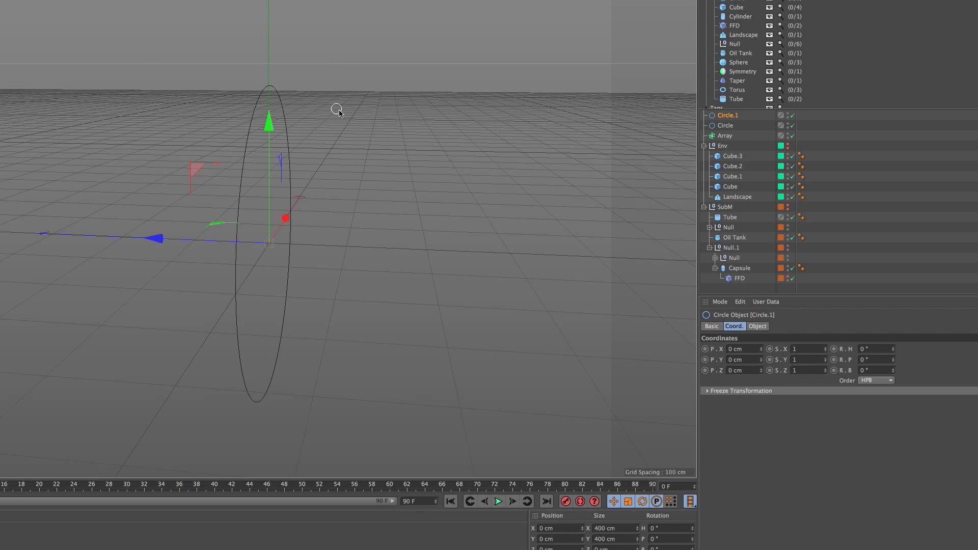
key(Delete)
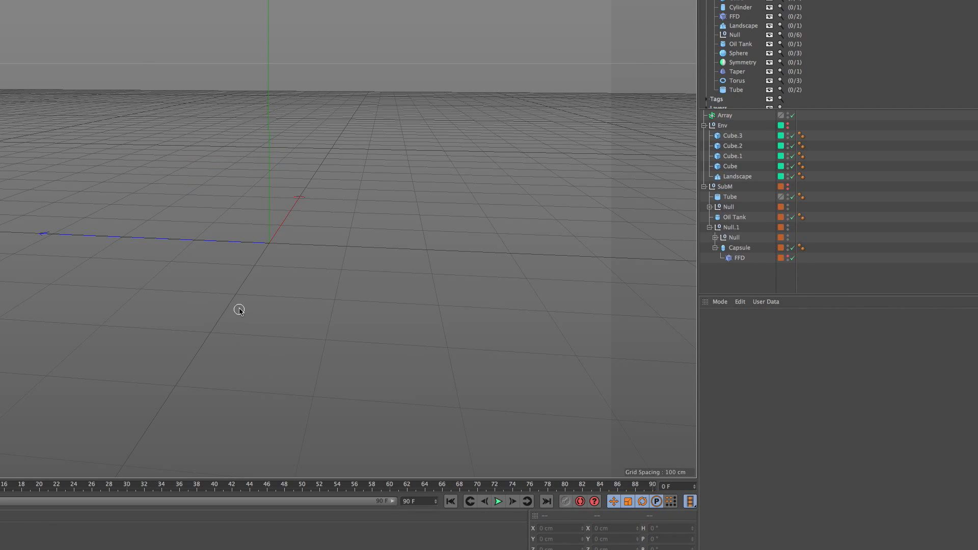
key(ctrl+z)
alt+drag(278, 226, 165, 224)
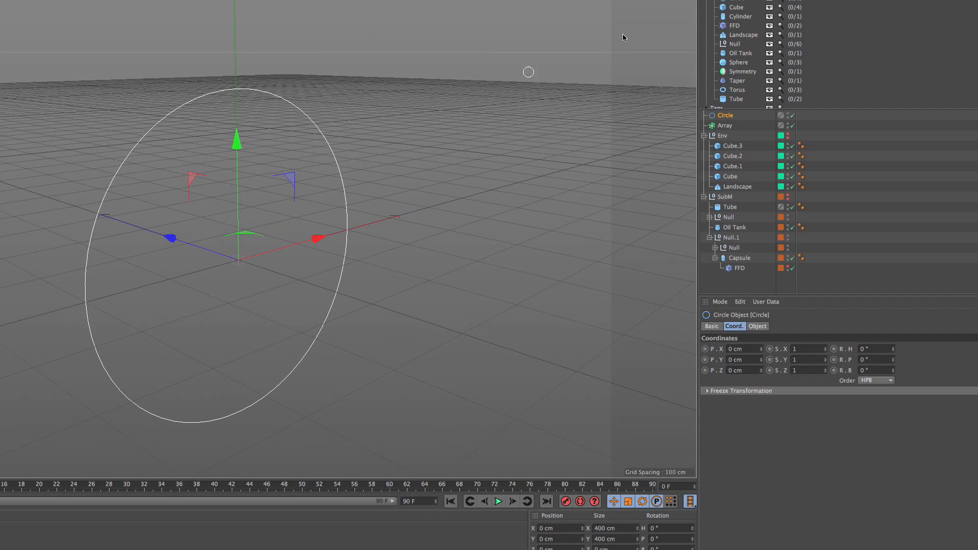
- Try creating a Circle spline with the top view active and delete it
middle_click(409, 107)
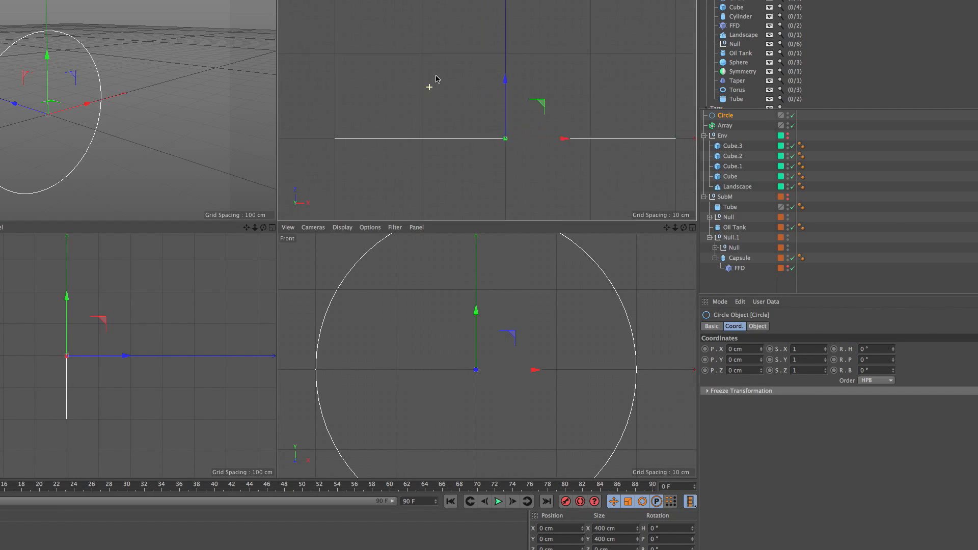
click(161, 0)
click(239, 3)
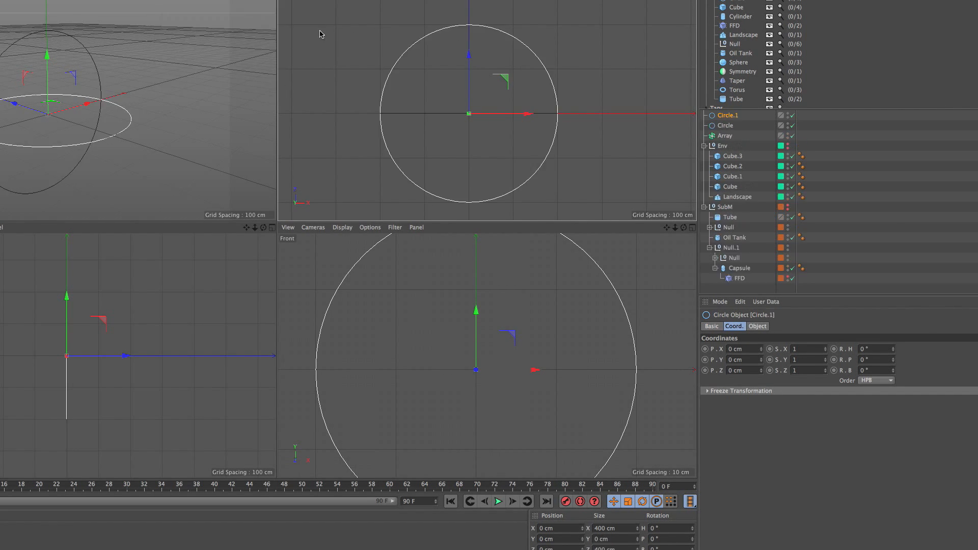
key(Delete)
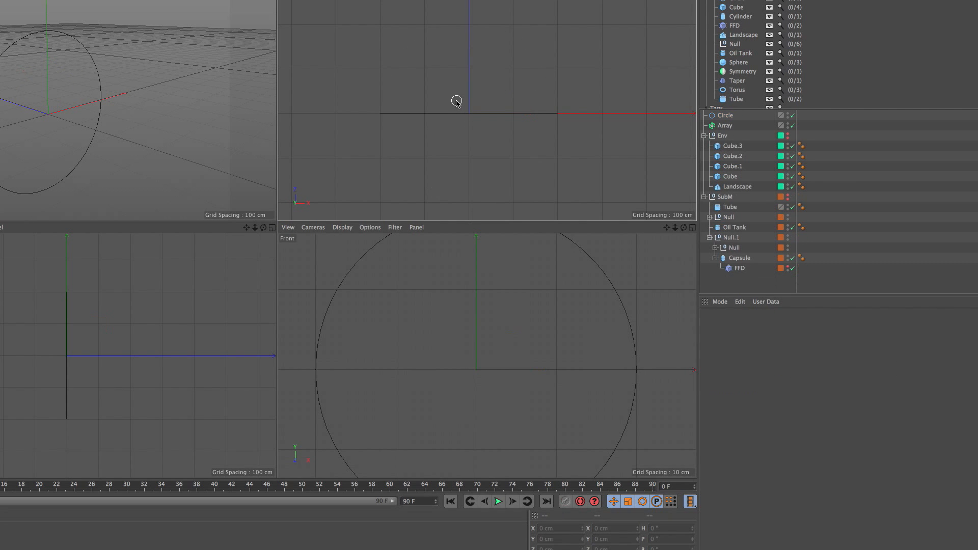
- Try creating a Circle spline with the side view active and delete it
click(95, 305)
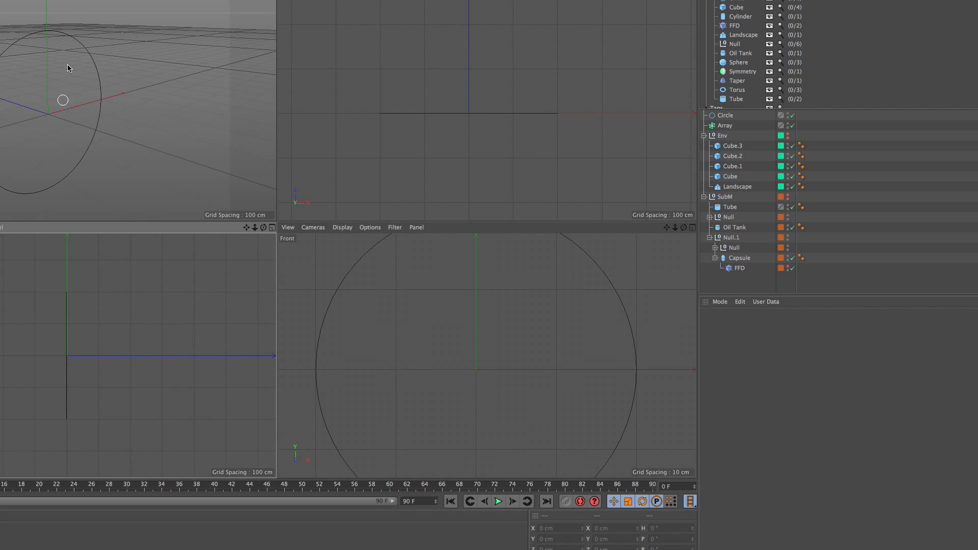
click(161, 0)
click(237, 9)
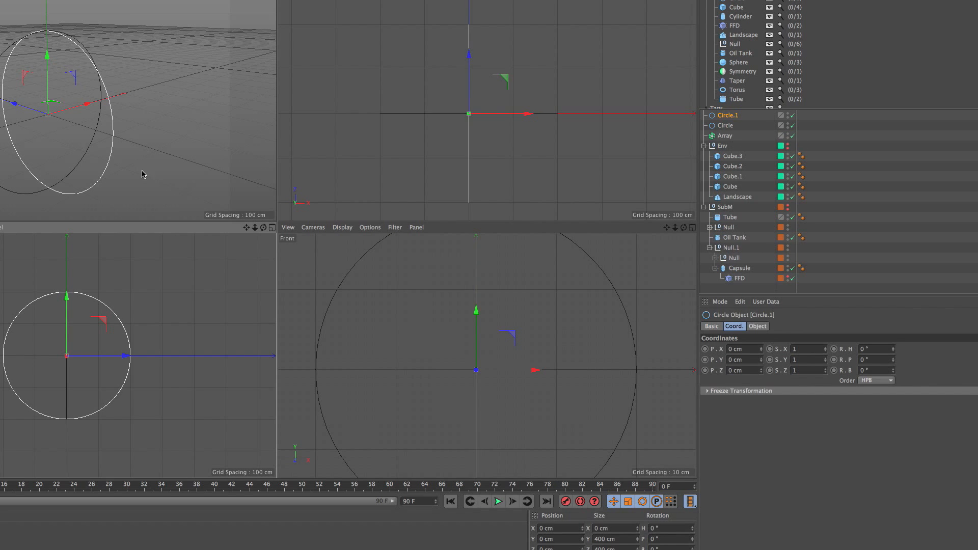
key(Delete)
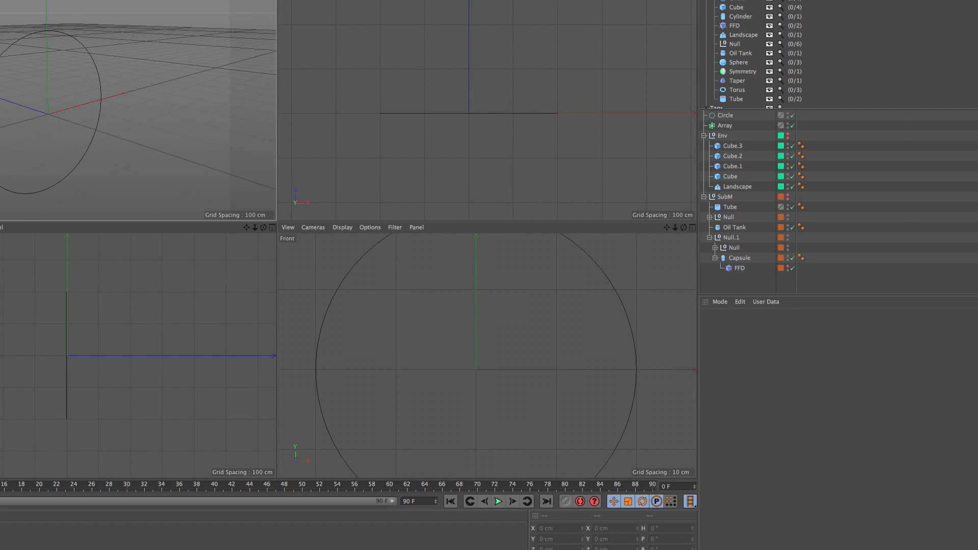
- Show the Circle's coordinate and object properties together and convert it into an editable Bezier spline
key(F1)
alt+drag(345, 202, 322, 147)
click(356, 127)
alt+drag(331, 182, 217, 179)
alt+drag(253, 131, 204, 74)
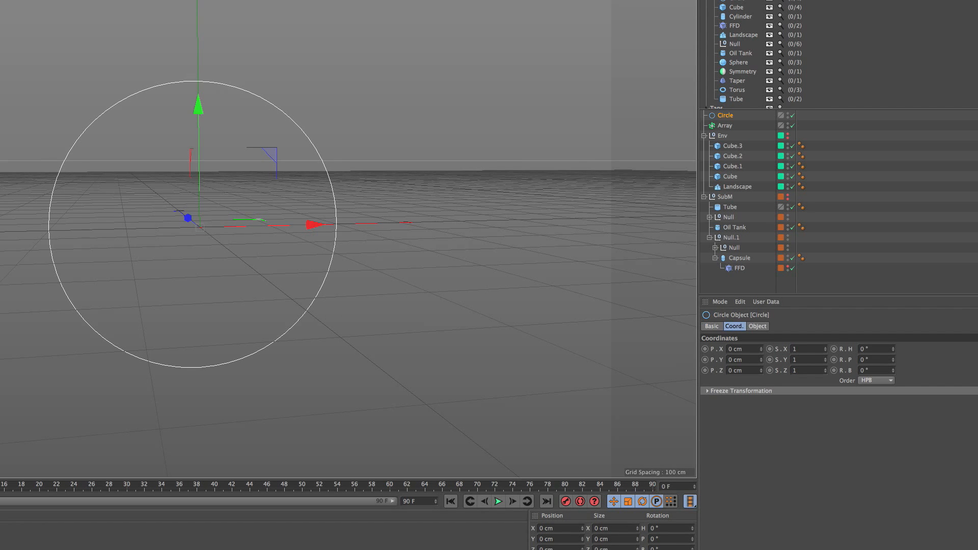
click(757, 326)
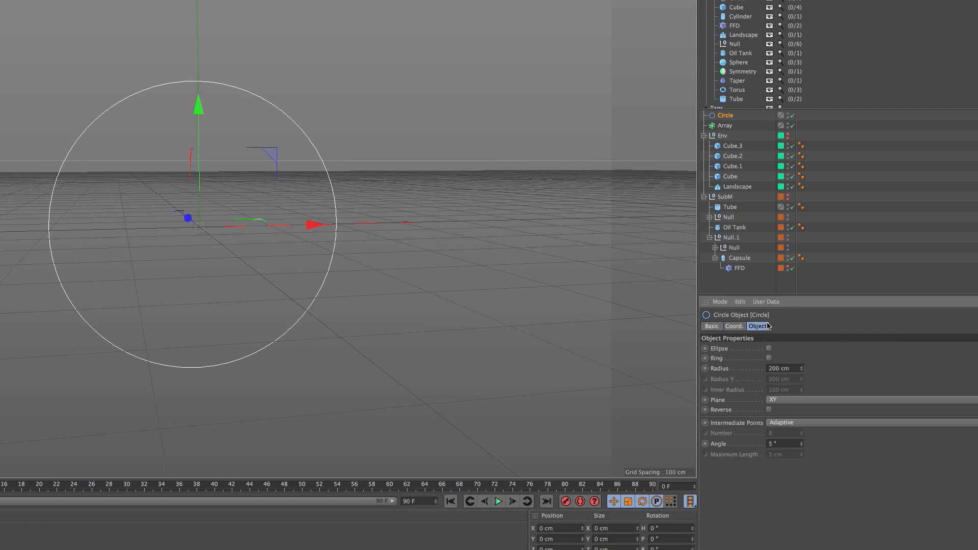
shift+click(740, 329)
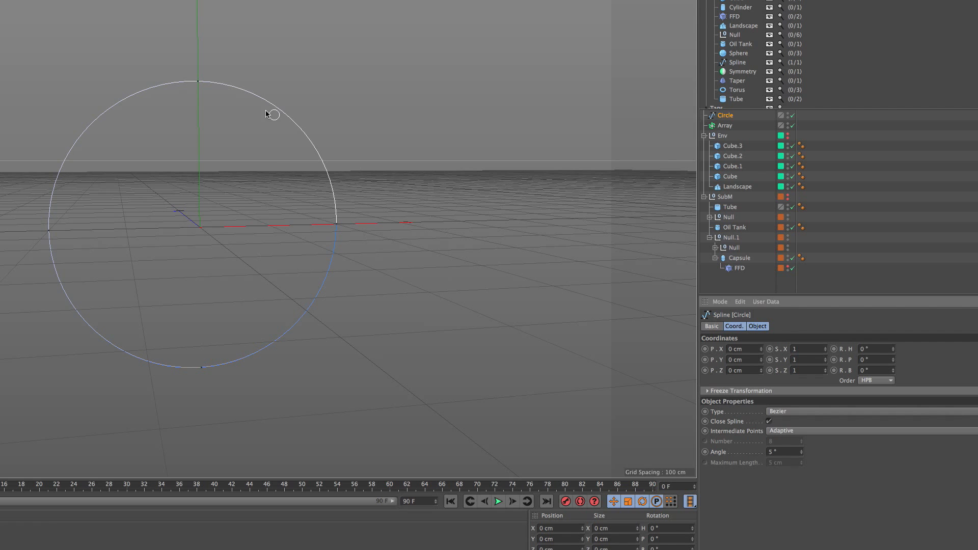
key(c)
- Select the circle's topmost point and scale down its tangent handles to sharpen the curve there
click(197, 81)
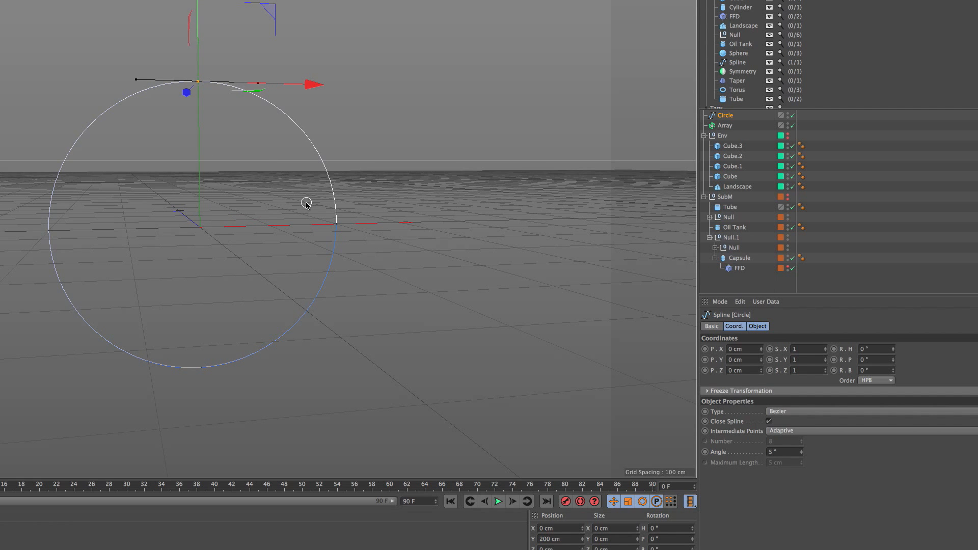
alt+right_drag(263, 44, 230, 70)
alt+drag(231, 71, 254, 91)
key(t)
drag(581, 43, 284, 127)
key(space)
- Raise the circle's top point to about Y 452.6 cm to form a teardrop outline
alt+middle_drag(245, 114, 253, 203)
alt+right_drag(241, 201, 208, 221)
drag(233, 139, 248, 13)
alt+right_drag(235, 186, 222, 221)
mouse_move(225, 197)
alt+middle_down()
mouse_move(220, 211)
mouse_move(220, 184)
alt+middle_up()
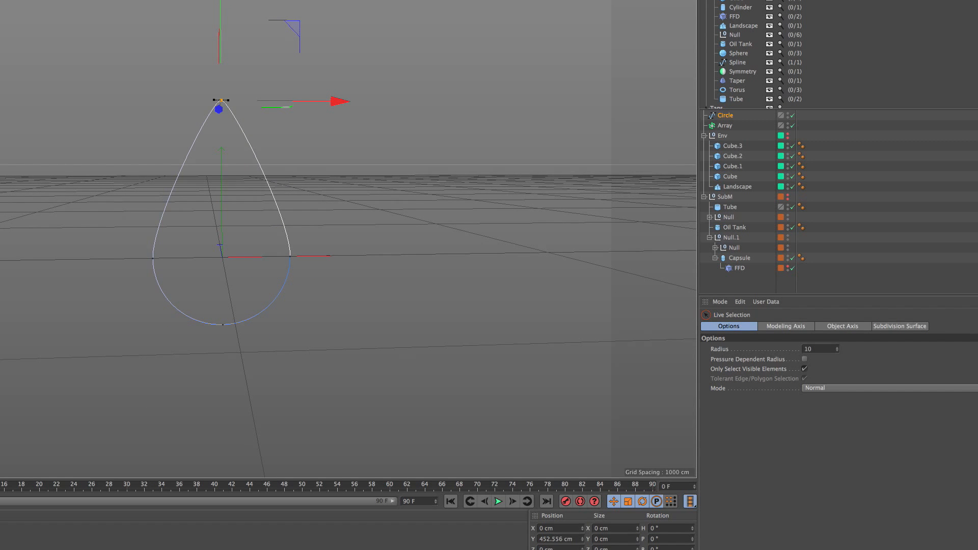
- Frame the teardrop in a full-size front view and switch to editing it as a whole object
click(692, 0)
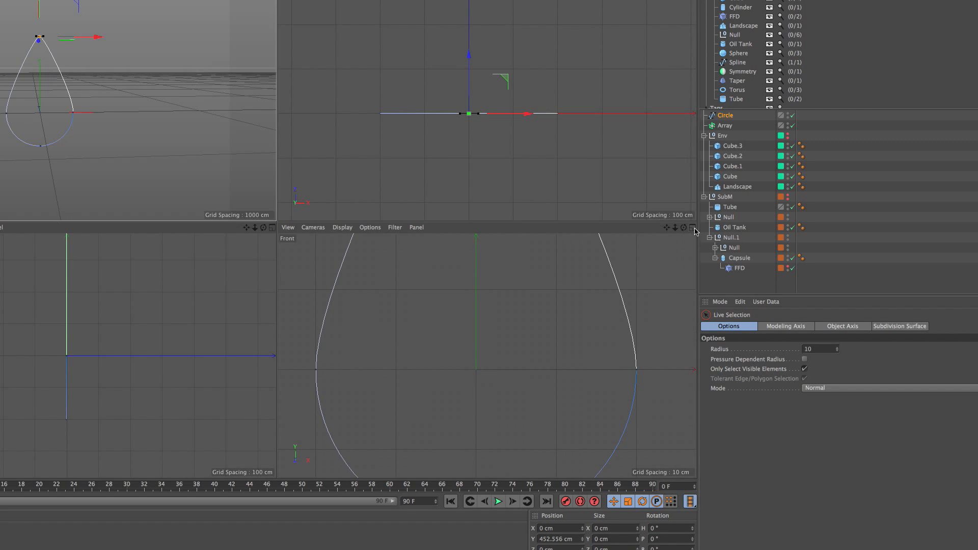
click(692, 228)
alt+right_drag(418, 198, 395, 237)
alt+middle_drag(414, 210, 366, 284)
alt+right_drag(400, 204, 390, 216)
alt+middle_drag(359, 209, 340, 173)
alt+right_drag(339, 173, 338, 176)
alt+middle_drag(358, 176, 321, 152)
alt+right_drag(321, 153, 329, 161)
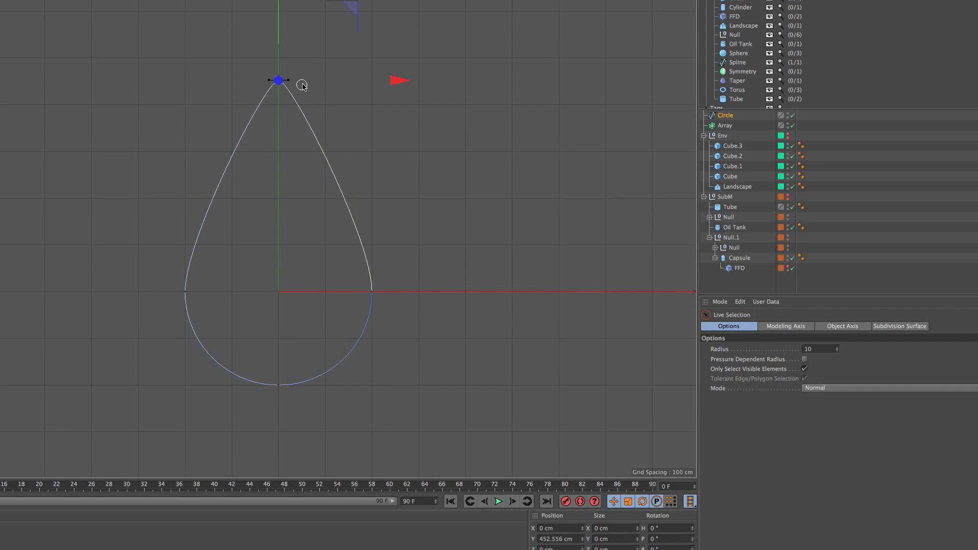
alt+right_drag(282, 271, 272, 265)
click(1, 76)
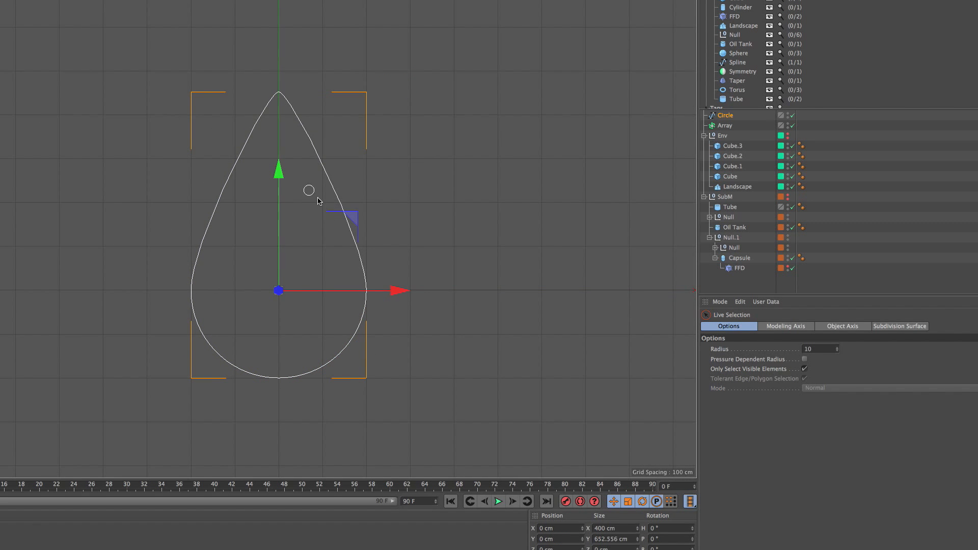
- Try rotating a copy of the teardrop by about 83° around its current axis
key(r)
drag(321, 235, 348, 284)
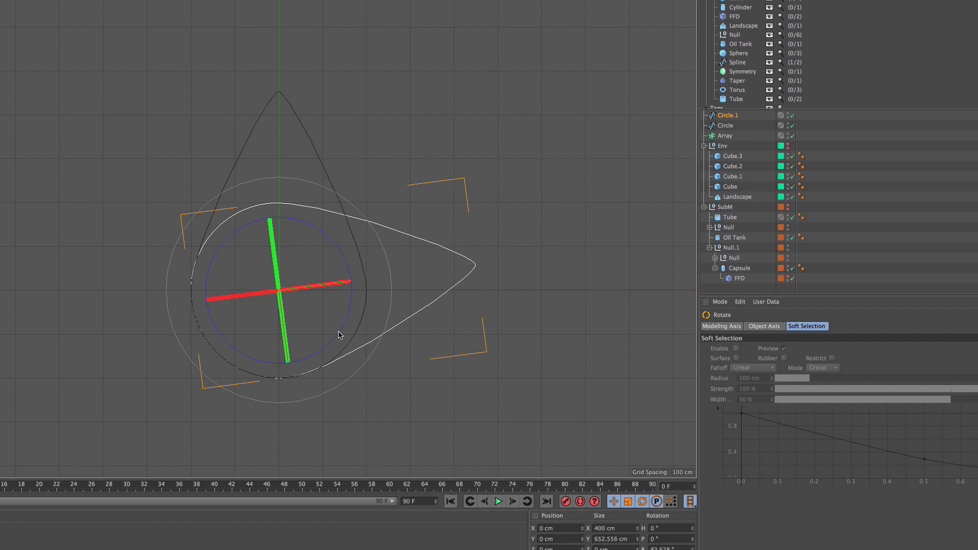
key(ctrl+z)
- Select all points of the teardrop and move them down until its tip sits at the object's axis
key(e)
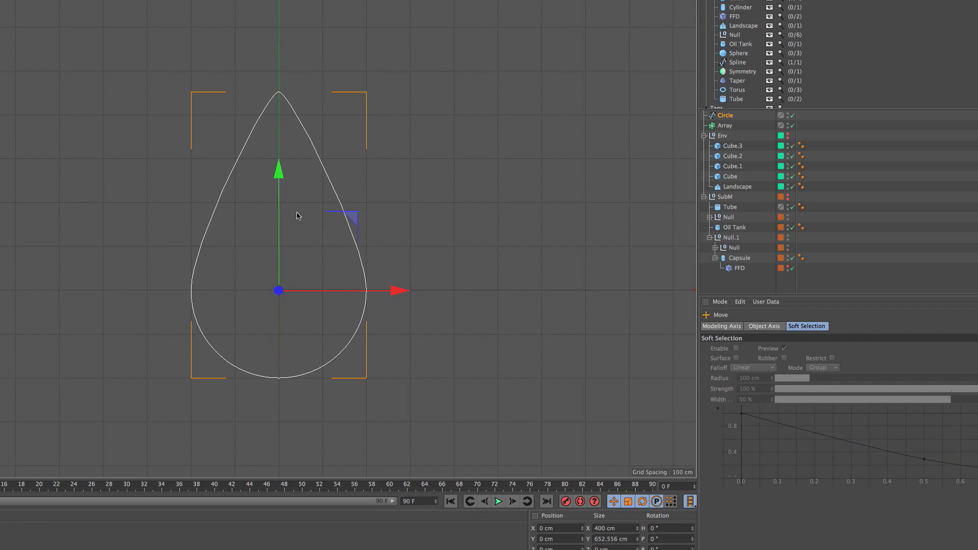
click(278, 92)
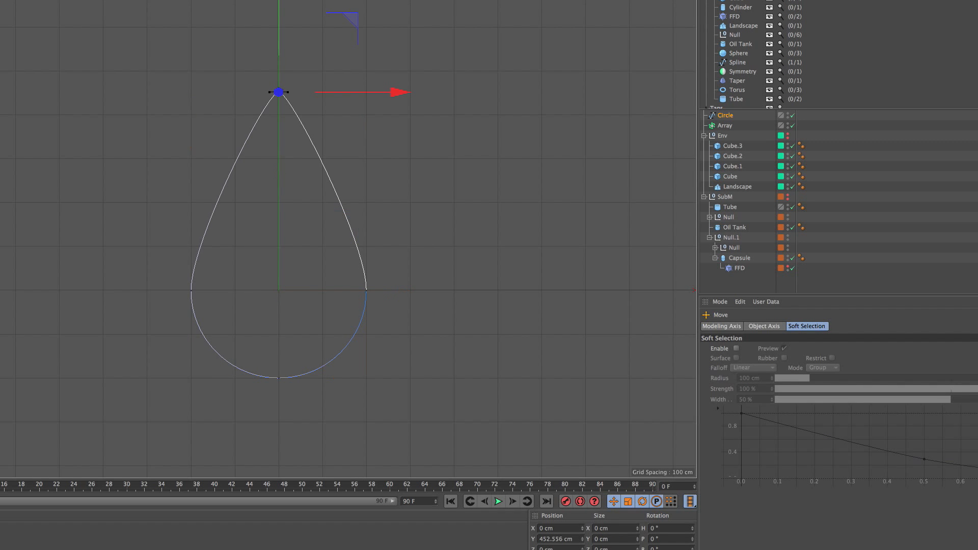
key(0)
drag(80, 66, 397, 385)
alt+middle_drag(278, 175, 274, 122)
scroll(273, 122, down, 2)
drag(273, 89, 295, 251)
key(9)
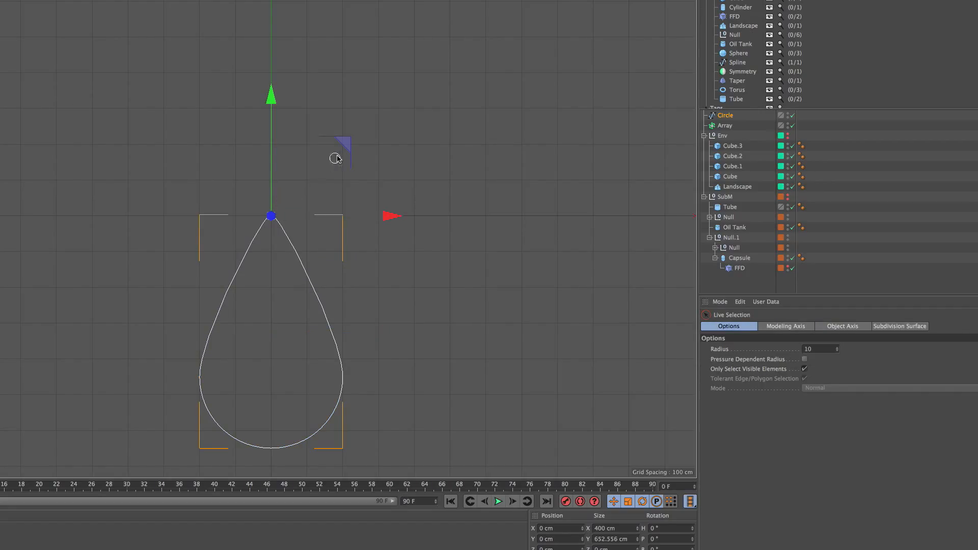
- Try rotating the teardrop around its tip to test the relocated pivot
alt+right_drag(252, 339, 242, 334)
alt+middle_drag(243, 334, 218, 291)
alt+right_drag(216, 255, 227, 249)
key(r)
drag(311, 116, 323, 175)
key(super+z)
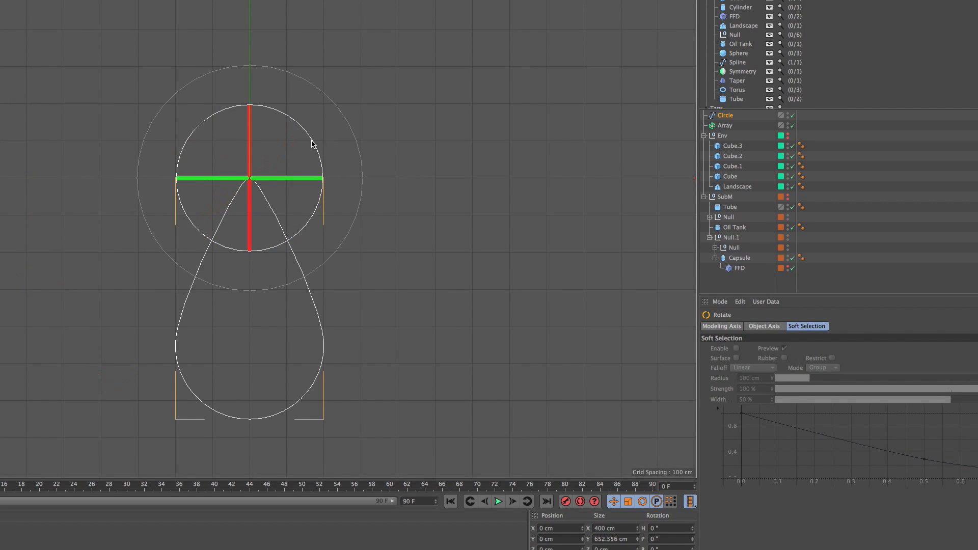
drag(304, 129, 338, 181)
key(super+z)
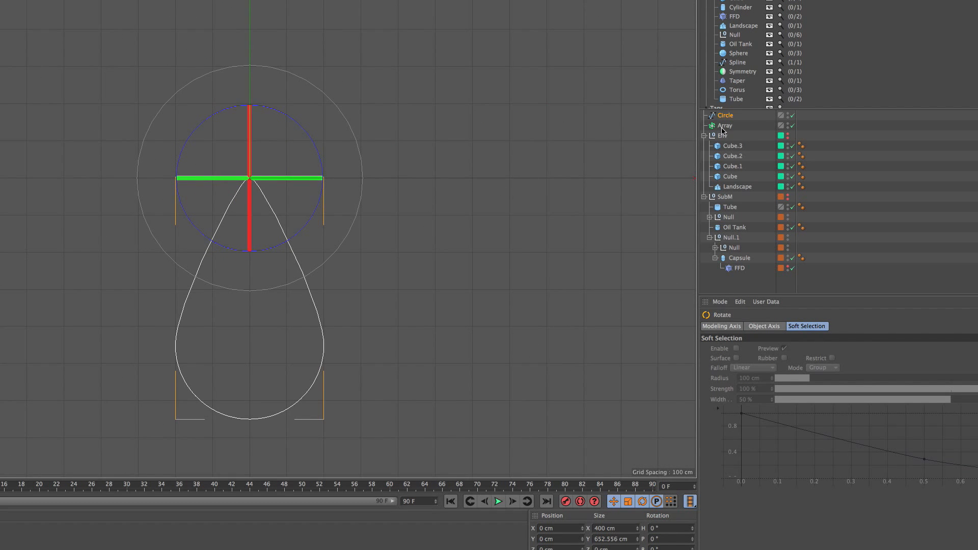
- In the perspective view, add an Extrude object and nest the teardrop spline under it
middle_click(260, 24)
middle_click(168, 79)
alt+drag(276, 227, 270, 183)
drag(189, 0, 275, 0)
alt+drag(265, 158, 355, 161)
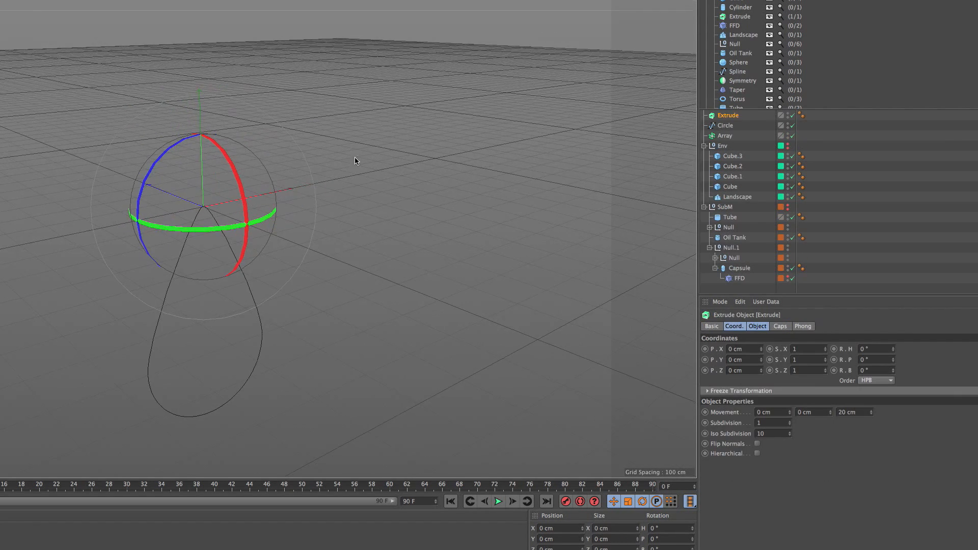
drag(730, 126, 728, 117)
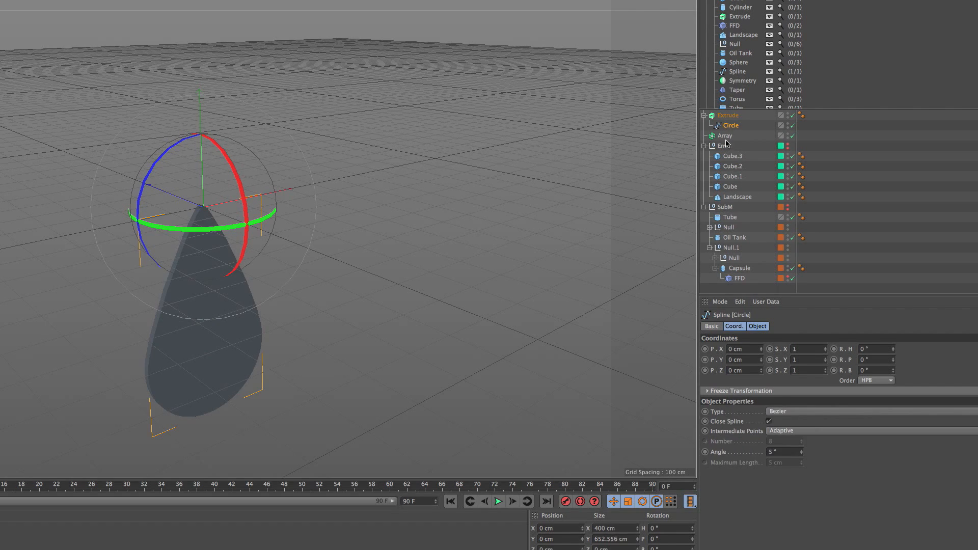
- Undo nesting the teardrop spline and delete the Extrude object
key(ctrl+z)
scroll(206, 258, down, 4)
scroll(202, 241, up, 7)
alt+middle_drag(202, 240, 258, 160)
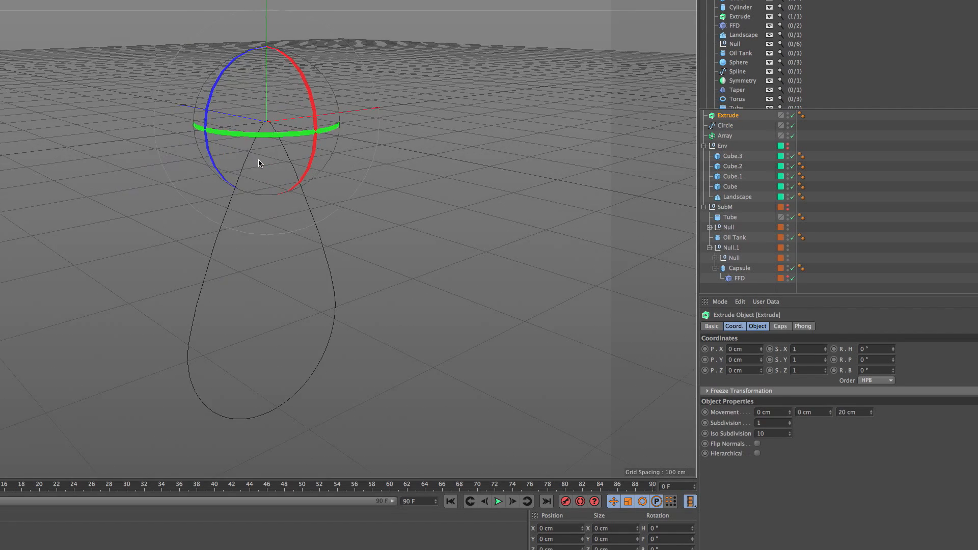
key(Delete)
- Select the teardrop spline and try adding an Extrude object beside it at the same hierarchy level
click(730, 117)
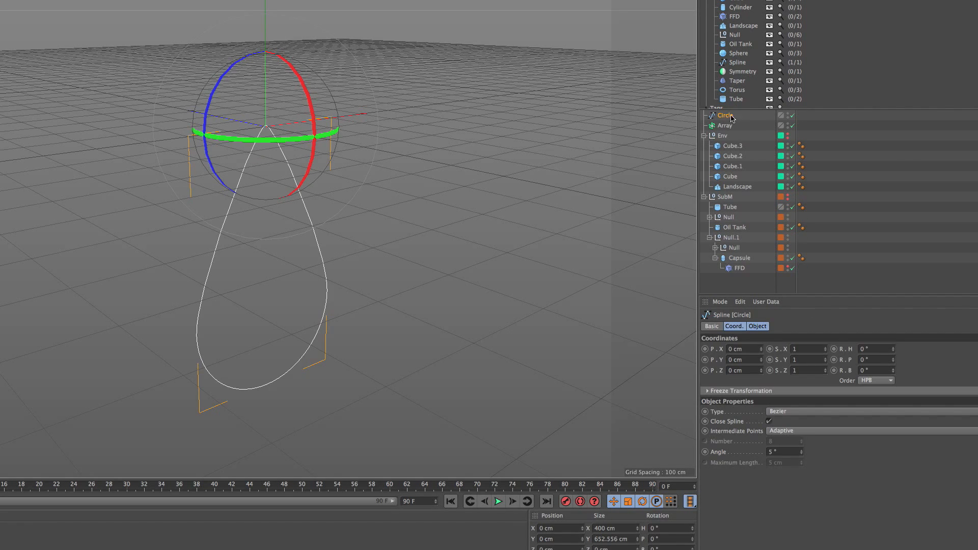
click(182, 0)
click(752, 116)
click(728, 117)
click(275, 1)
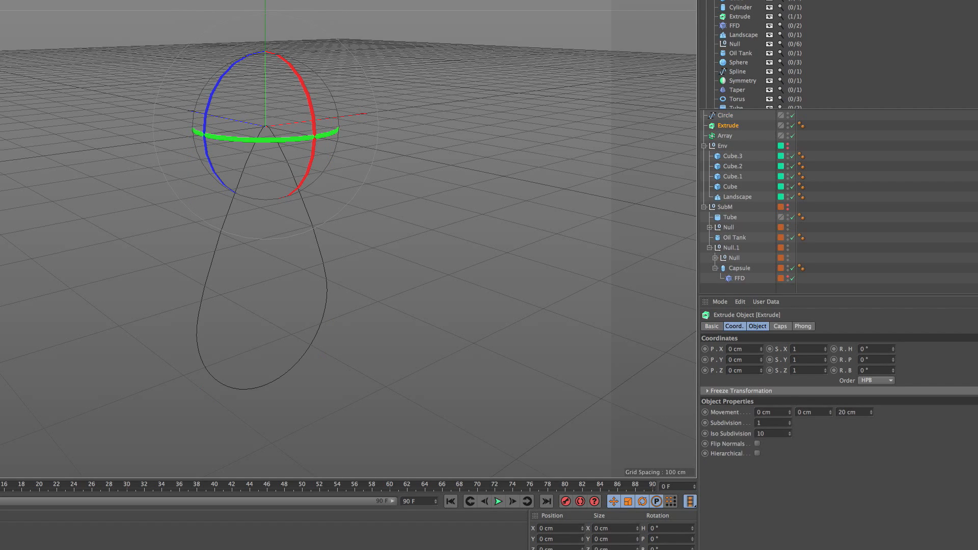
key(super+z)
- Add an Extrude object directly as the parent of the teardrop spline to form a solid blade
click(255, 1)
alt+click(270, 1)
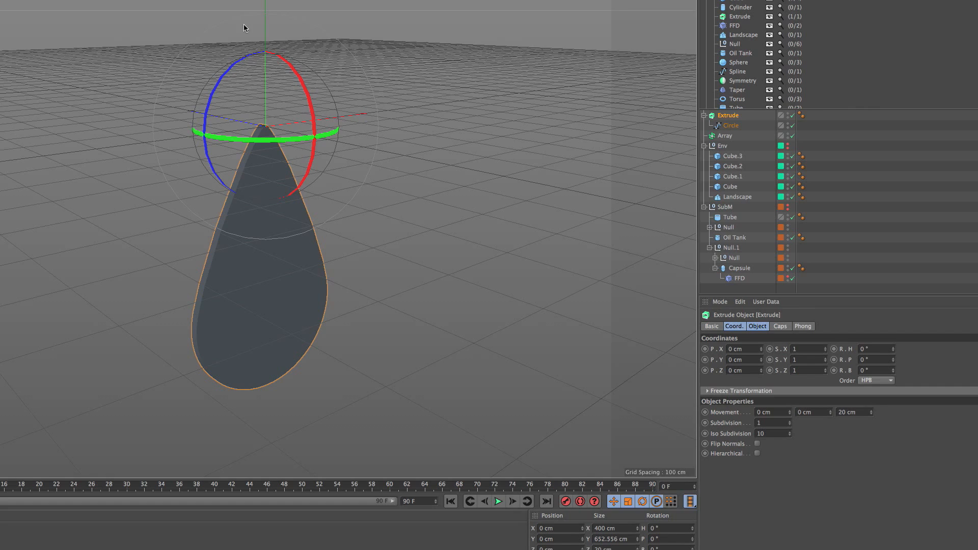
- Undo adding the Extrude object around the teardrop spline
mouse_move(263, 146)
alt+mouse_down()
mouse_move(277, 125)
mouse_move(280, 160)
mouse_move(266, 109)
mouse_move(269, 131)
alt+mouse_up()
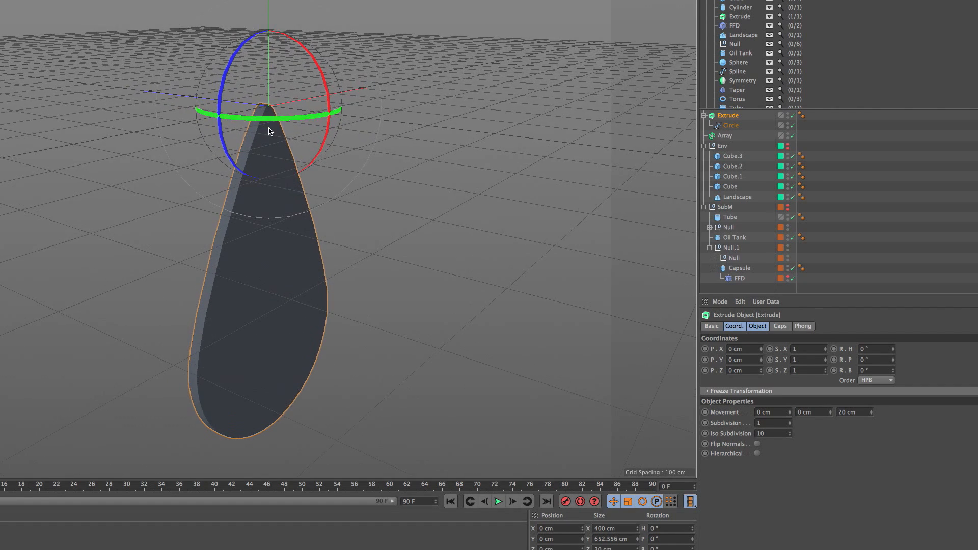
click(729, 127)
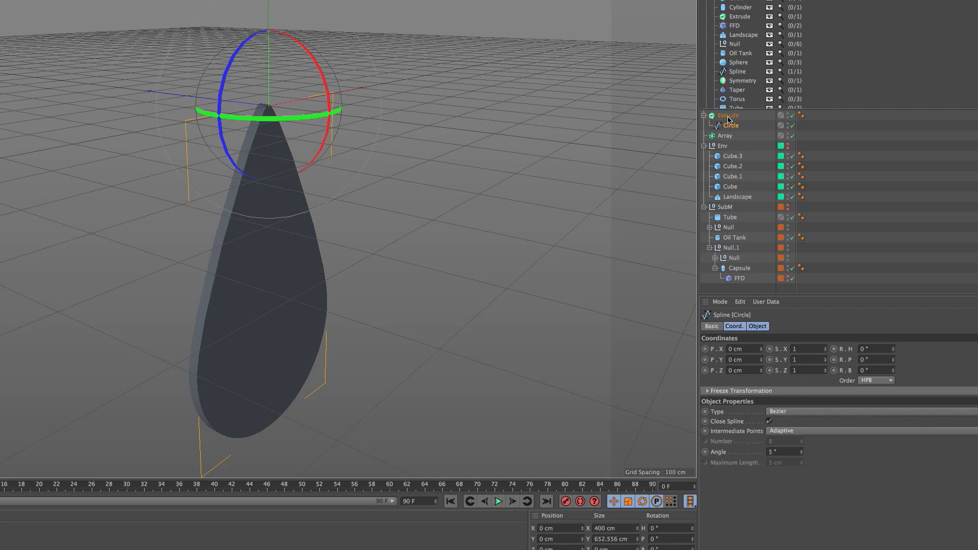
key(super+z)
key(super+z)
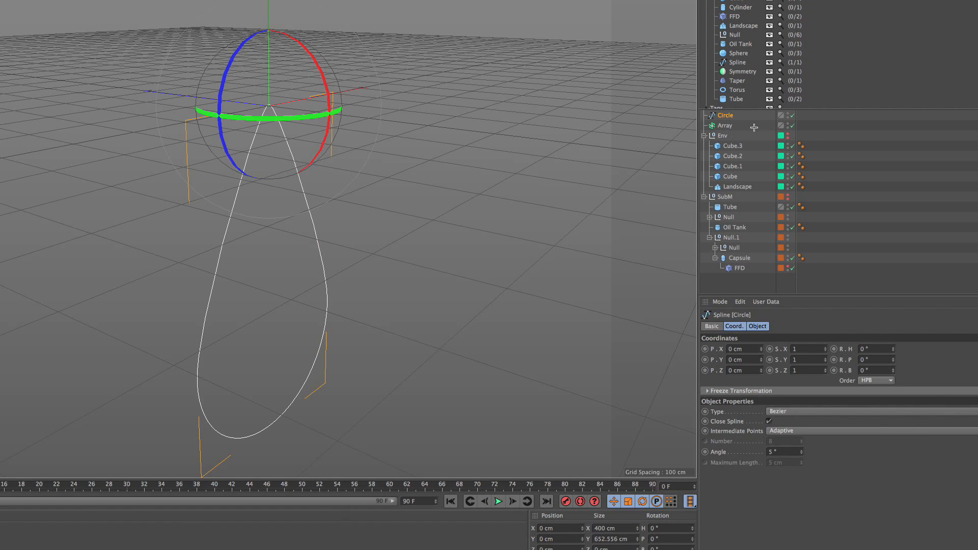
click(754, 127)
click(183, 0)
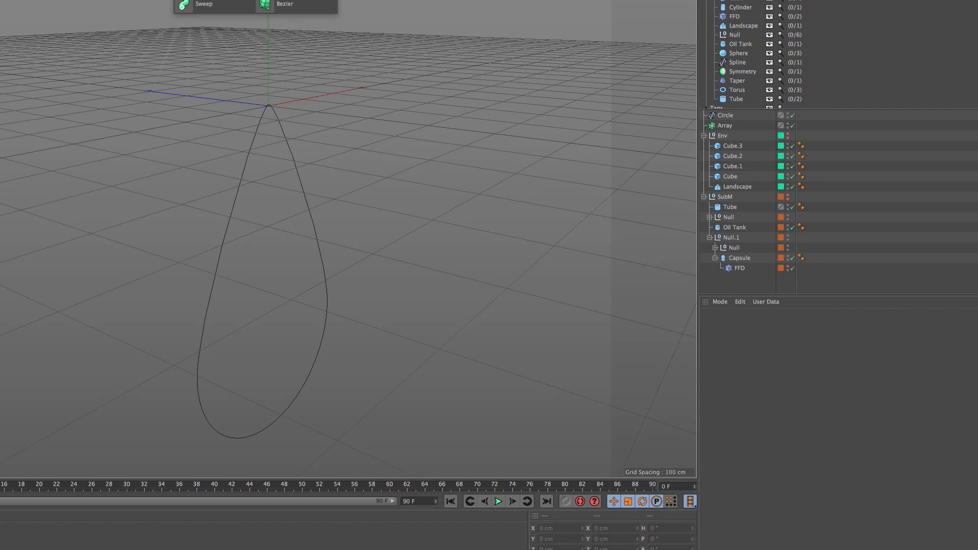
- Try adding a separate Extrude object and nesting the teardrop spline under it manually, and undo both changes
click(722, 116)
click(183, 0)
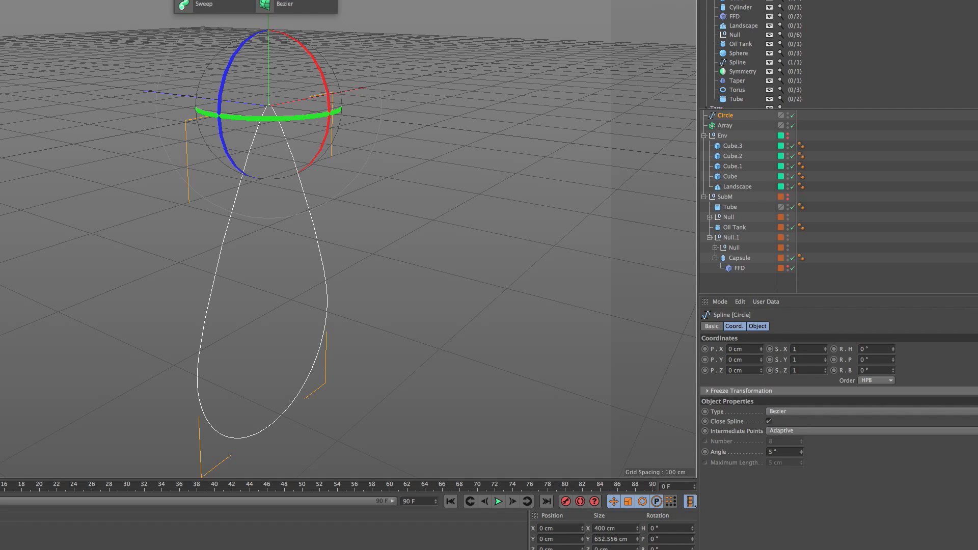
click(275, 0)
drag(728, 125, 730, 117)
key(super+z)
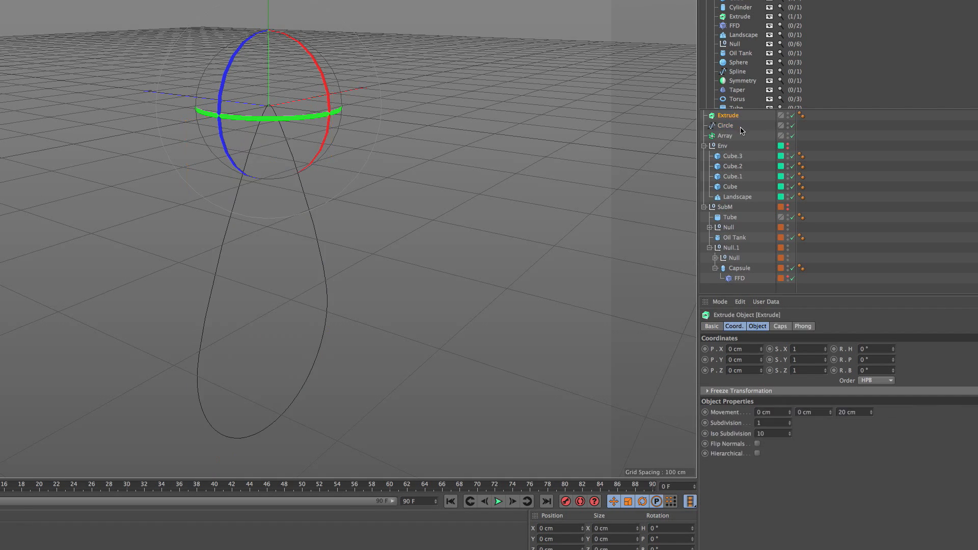
key(super+z)
key(super+z)
- Add an Extrude object directly as the parent of the teardrop spline and group the resulting blade under a null
click(726, 116)
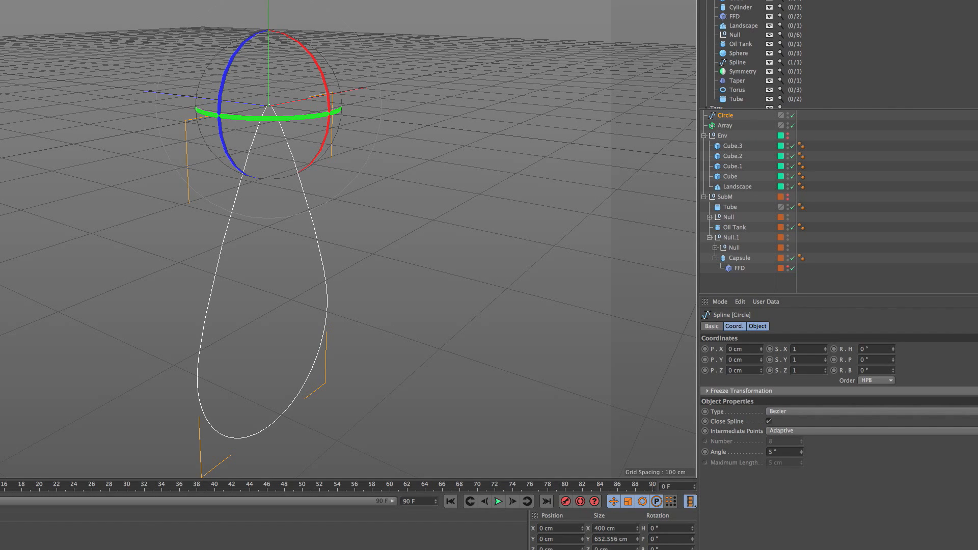
alt+click(277, 1)
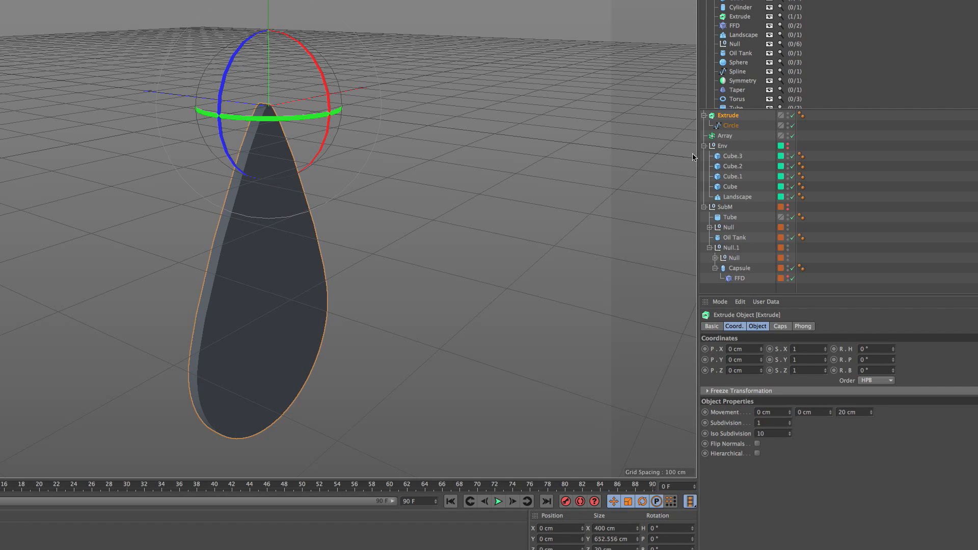
click(722, 147)
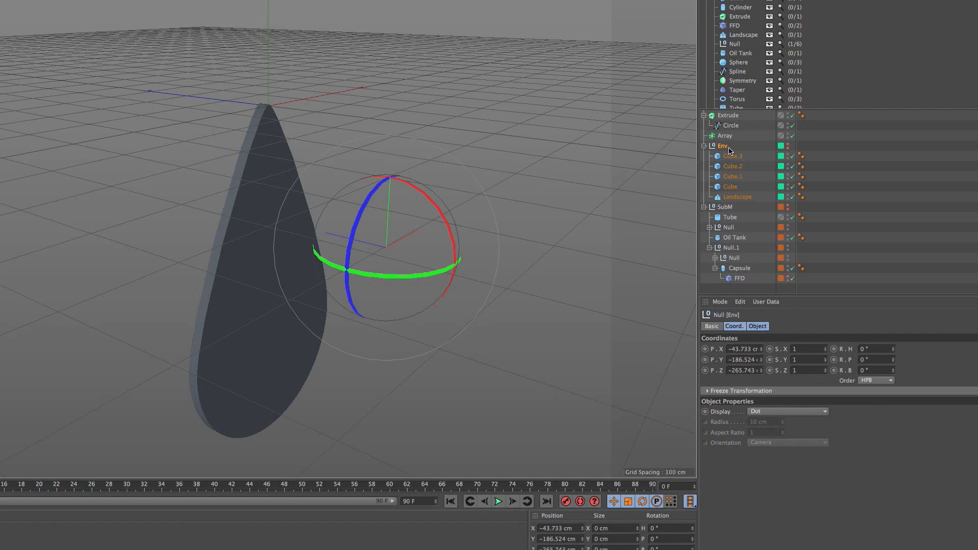
click(731, 117)
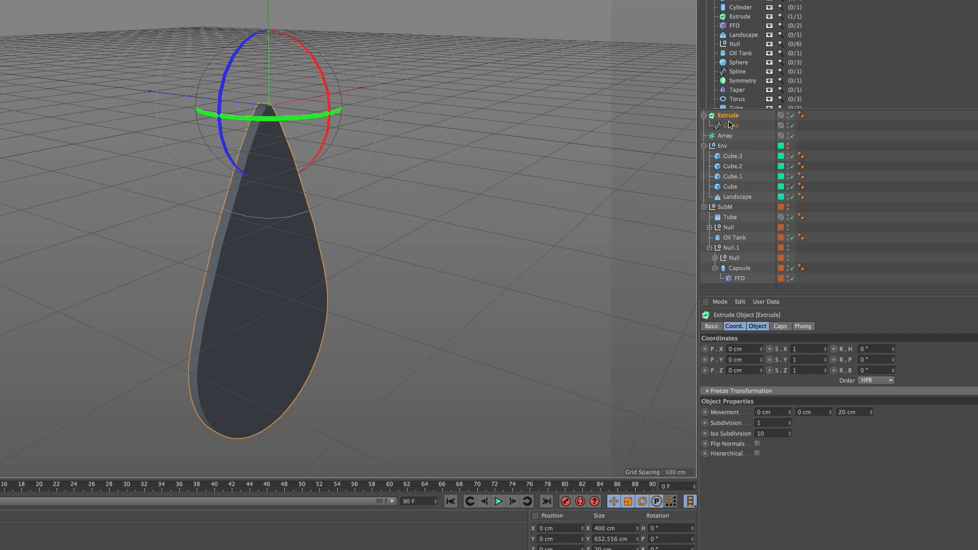
key(alt+g)
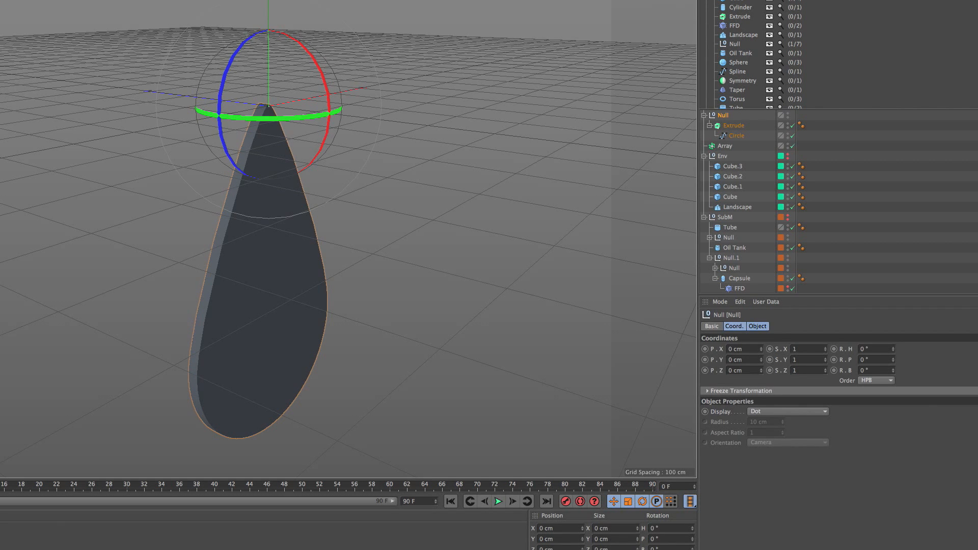
- Try adding a cube at the scene's top level, delete it, and enlarge the object list's height
click(168, 0)
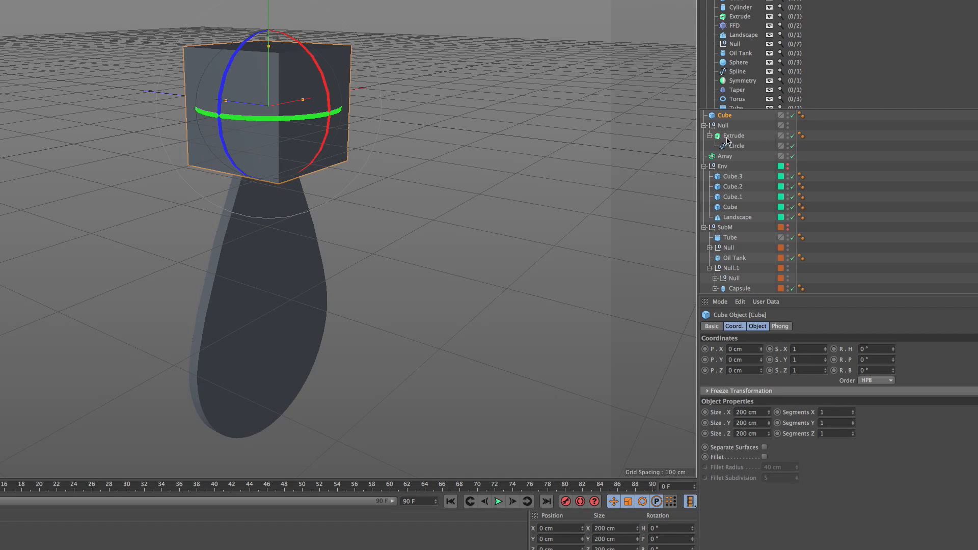
key(Delete)
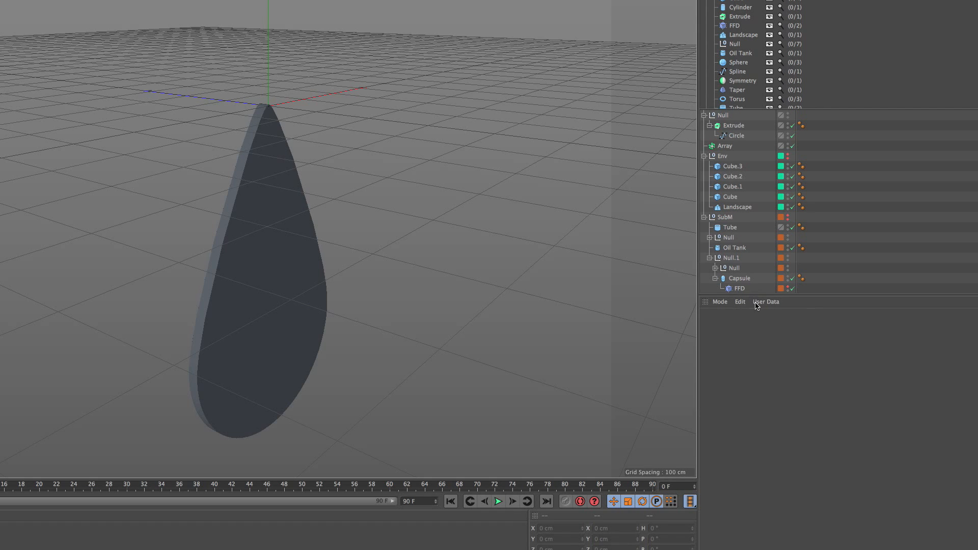
drag(756, 296, 755, 379)
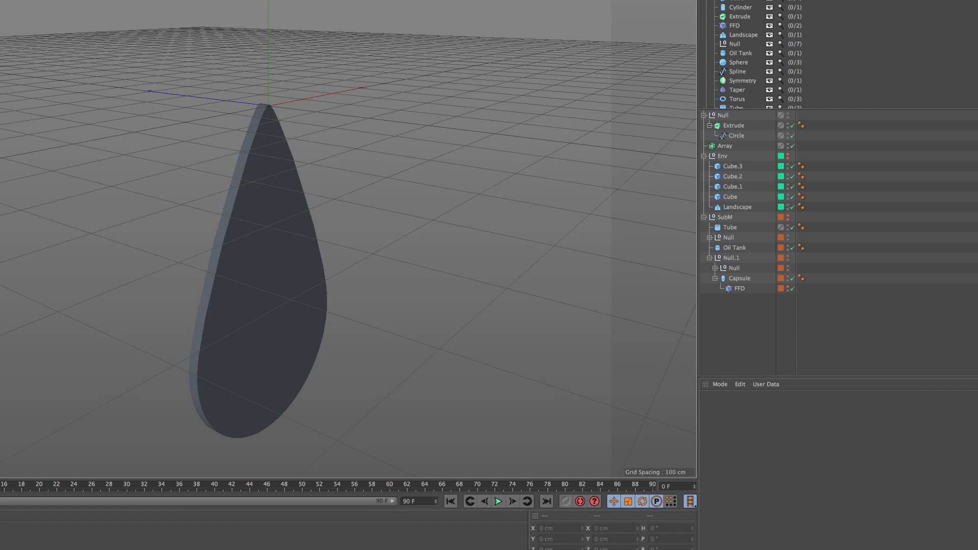
- Look through the interface, input devices, OpenGL, view and navigation settings in the preferences
key(super+e)
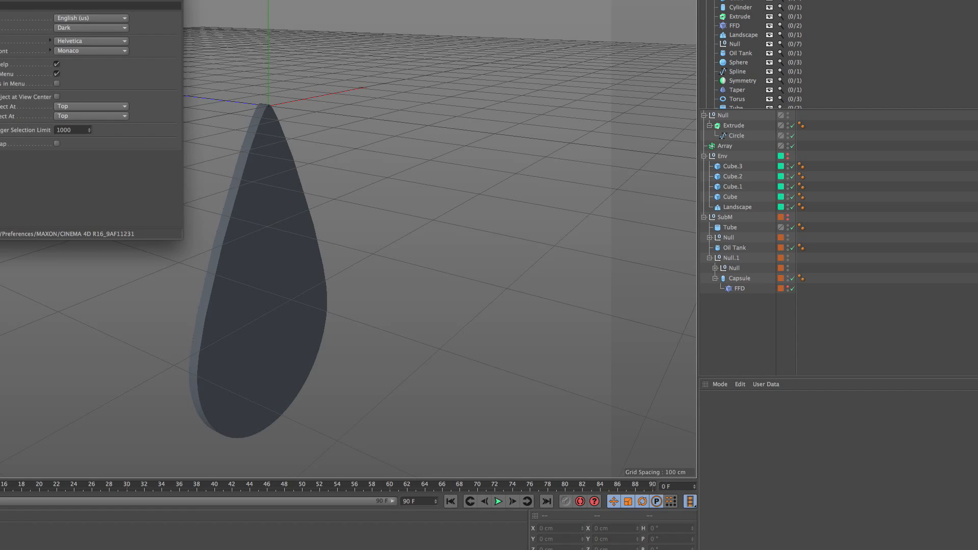
drag(9, 0, 103, 59)
click(1, 126)
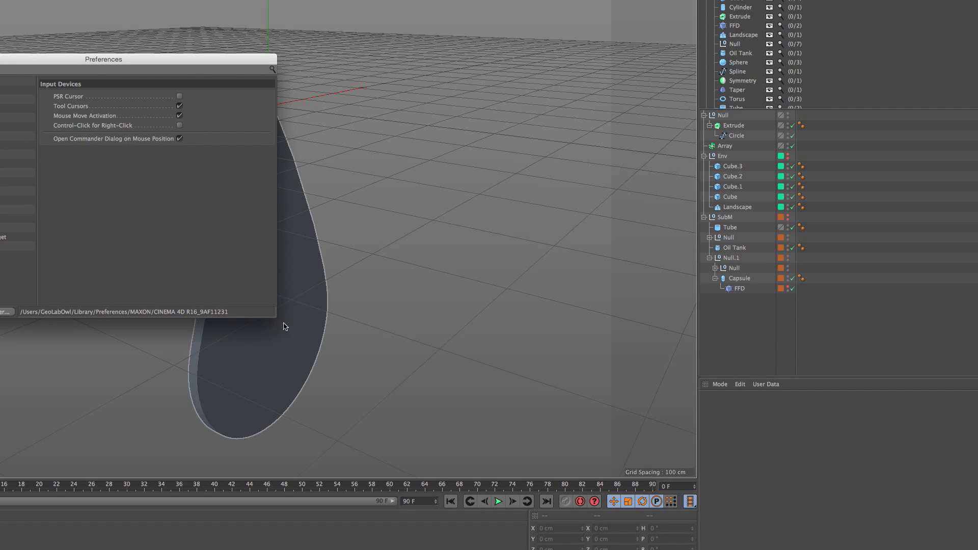
drag(276, 317, 295, 363)
click(15, 168)
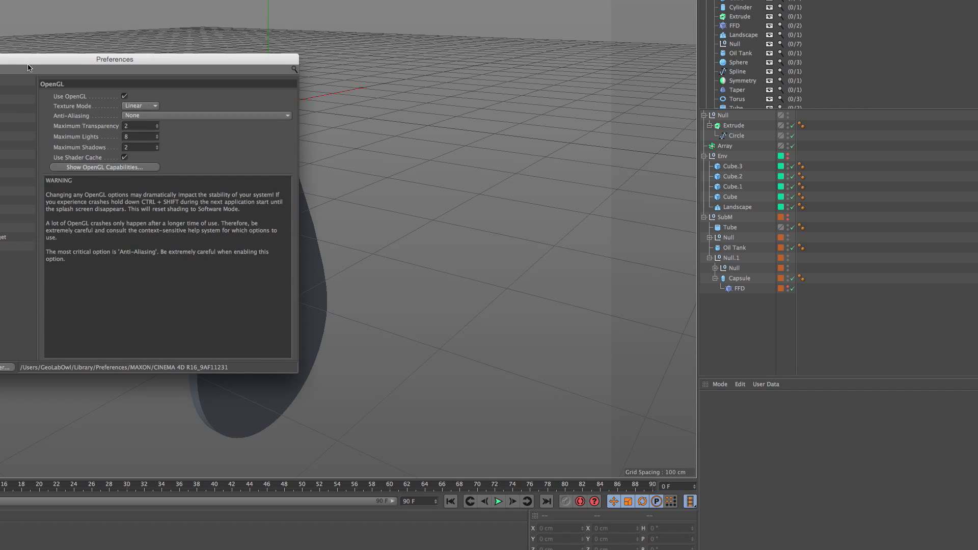
click(0, 224)
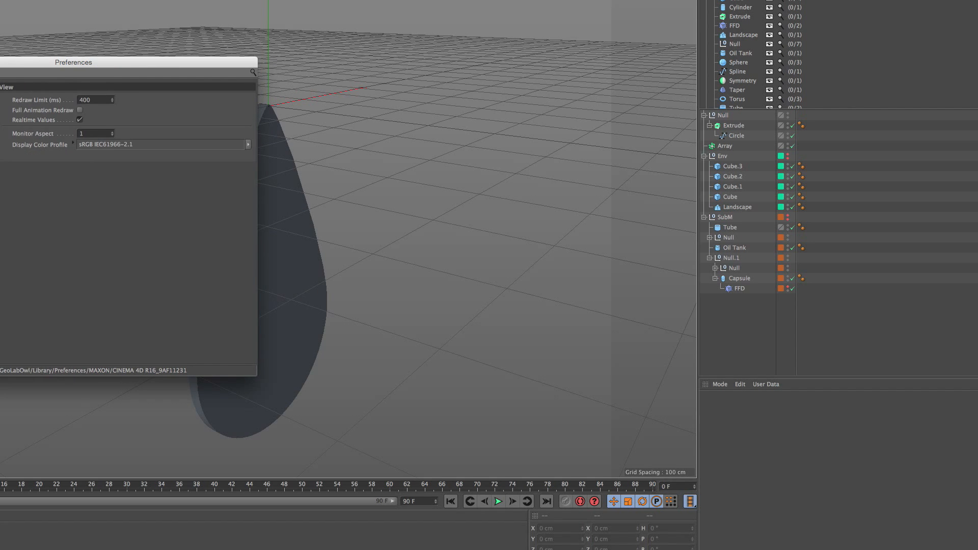
click(0, 152)
click(0, 168)
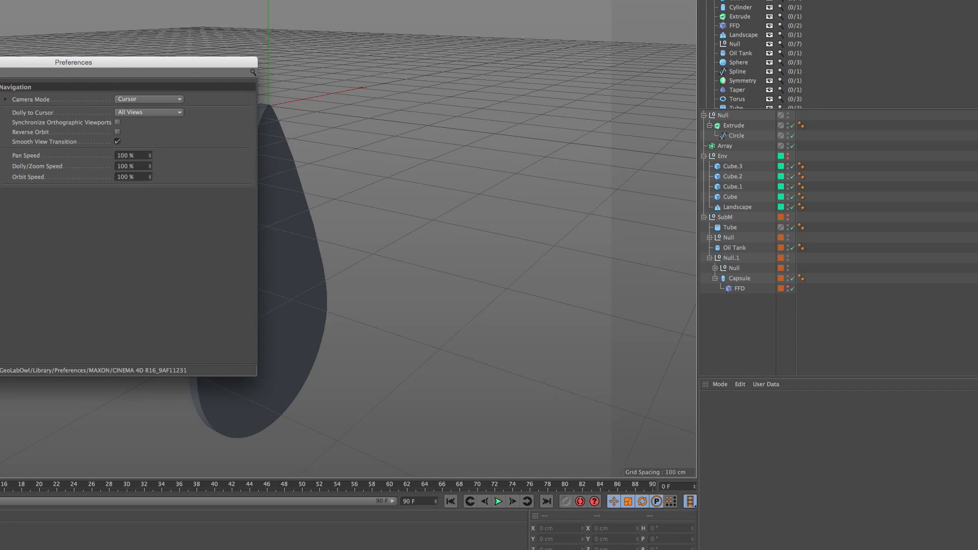
- Examine the units settings and the remaining preferences pages down to Projection Man, and close the preferences
click(0, 143)
click(0, 160)
click(0, 104)
click(0, 160)
click(0, 199)
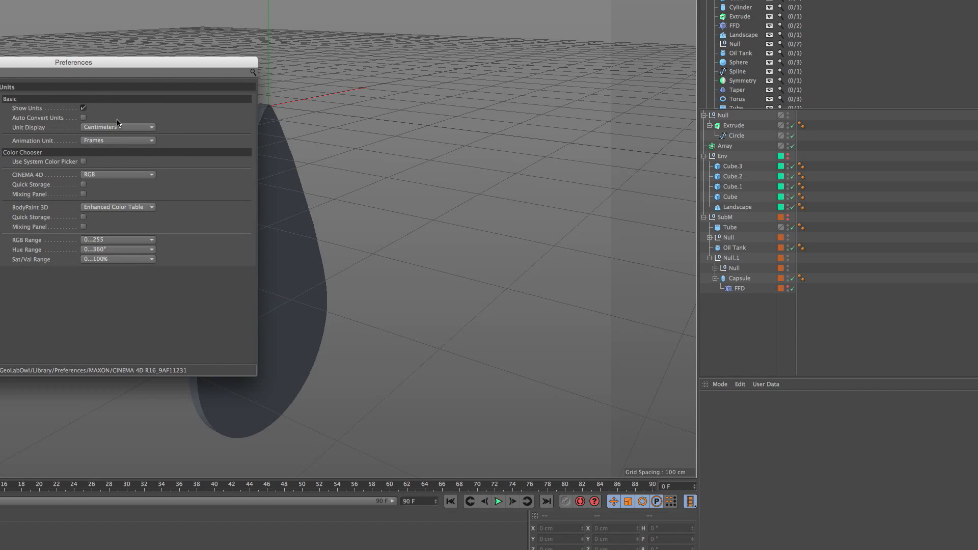
click(139, 130)
click(230, 134)
click(106, 144)
click(217, 158)
key(Down)
key(Down)
key(Down)
key(Down)
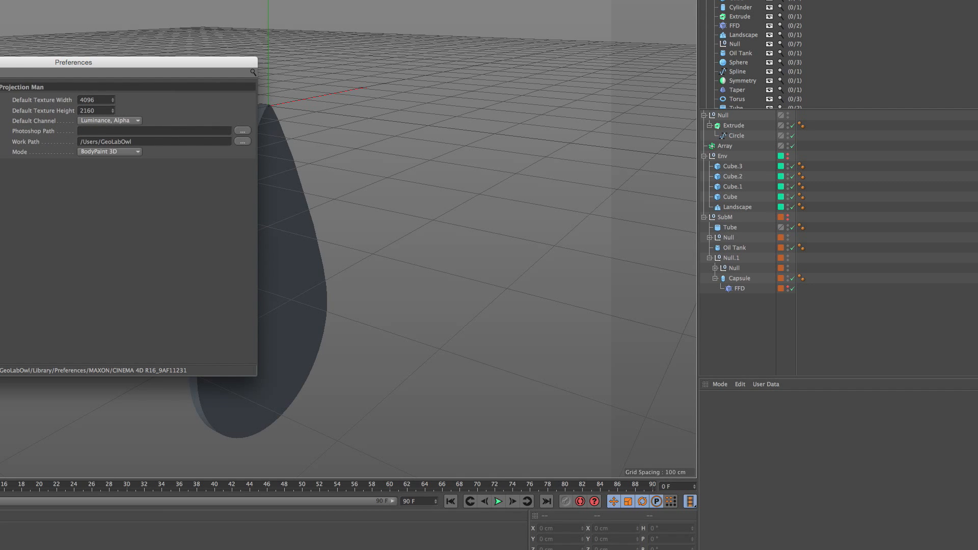
key(super+w)
- Try inserting a cube as the parent of the blade's null group, and undo it
alt+drag(283, 264, 254, 275)
alt+right_drag(273, 222, 274, 177)
alt+drag(315, 222, 302, 186)
click(723, 116)
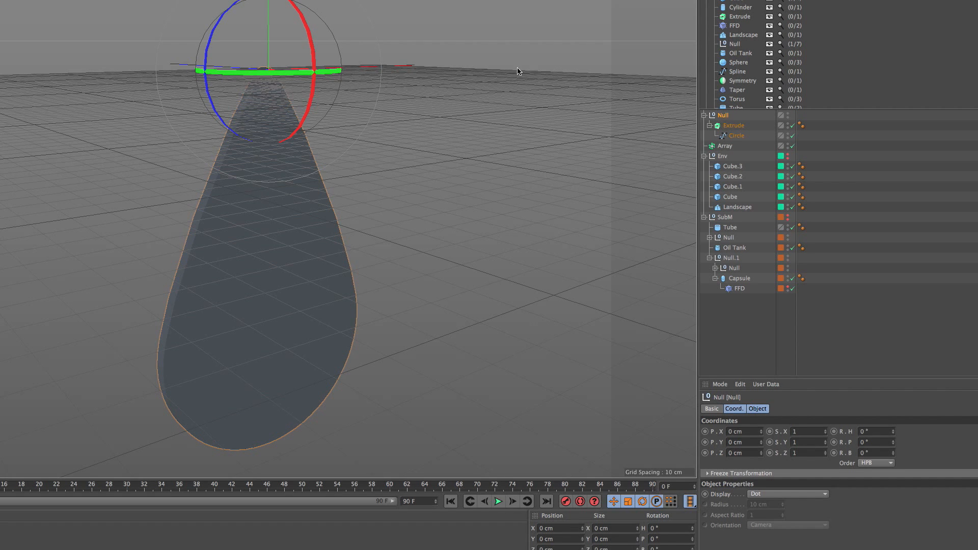
click(148, 0)
alt+click(203, 0)
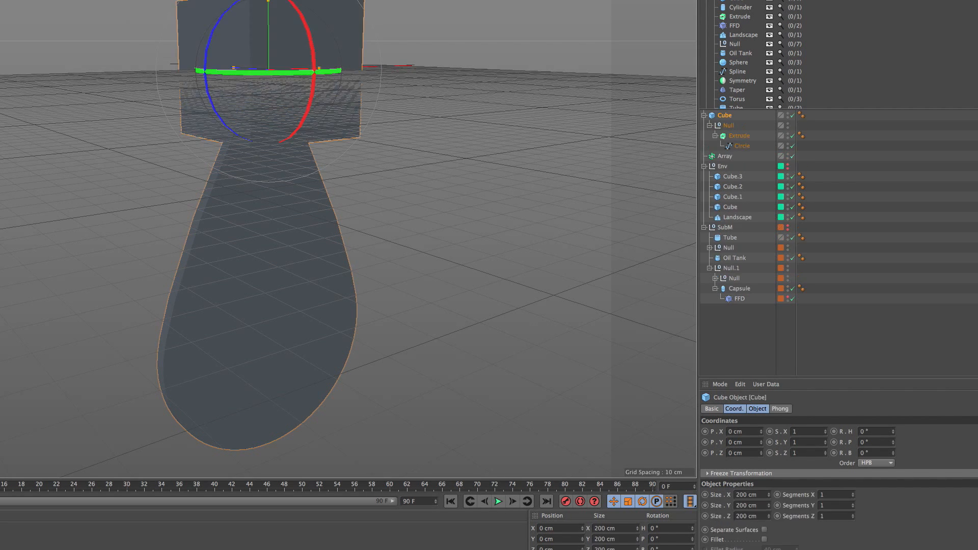
key(super+z)
- Try inserting a cube directly after the blade's null group at the same hierarchy level, and undo it
click(147, 0)
ctrl+click(204, 0)
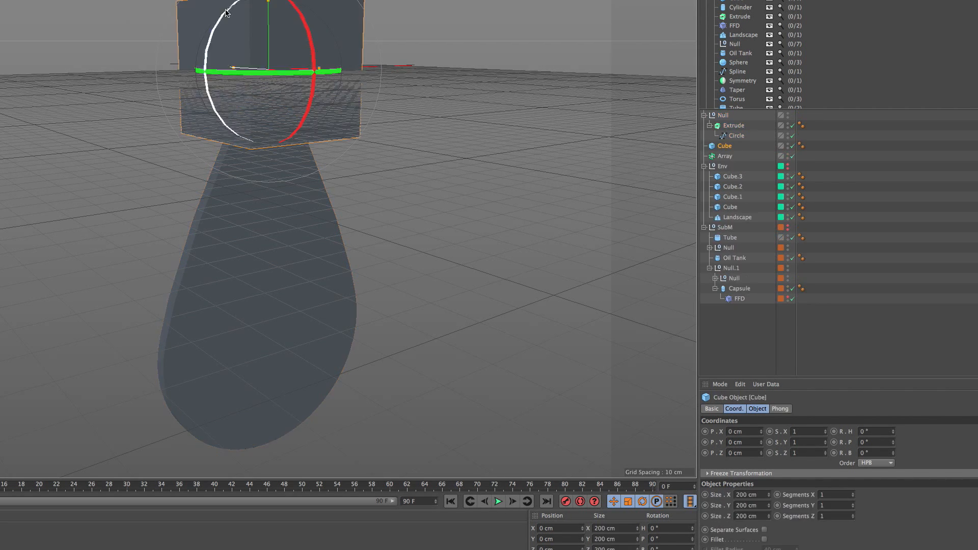
key(super+z)
- Try inserting a cube as a child of the blade's null group, and delete it
click(148, 0)
shift+click(225, 4)
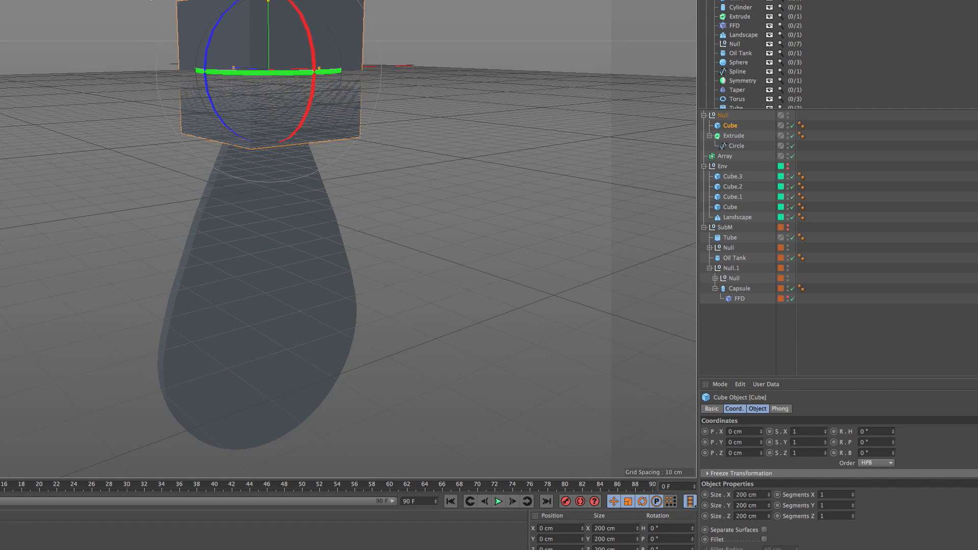
key(Delete)
- Select the blade's null group again, try wrapping it in a parent cube, and undo the insertion
click(722, 118)
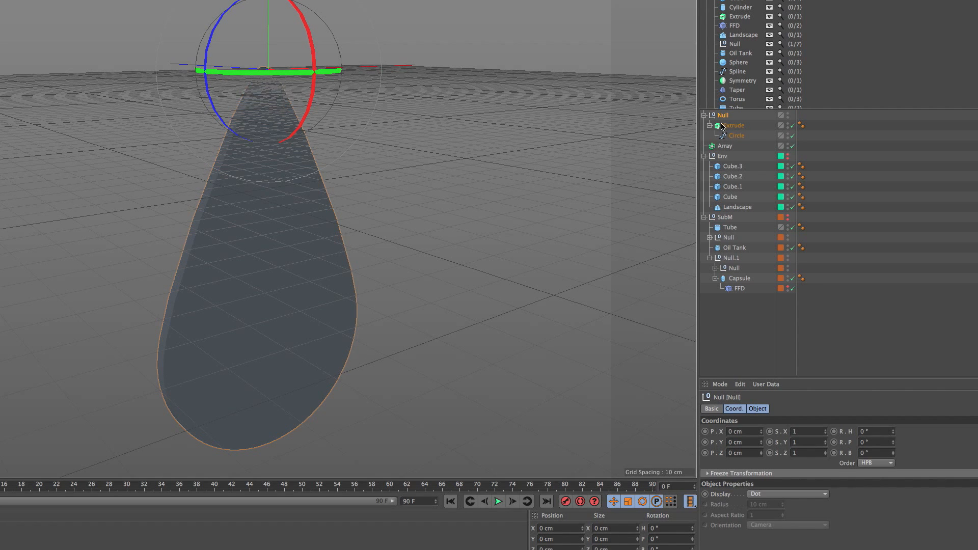
alt+click(148, 1)
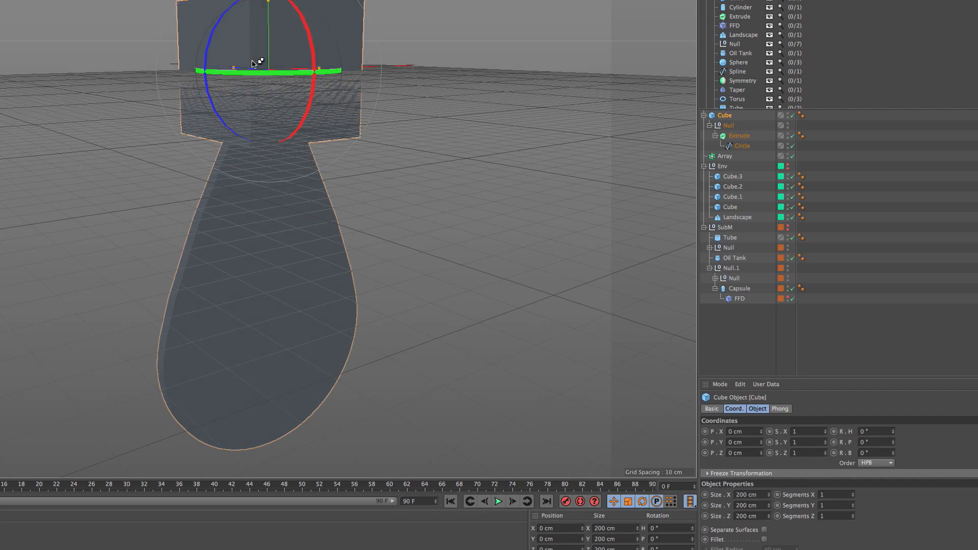
key(ctrl+z)
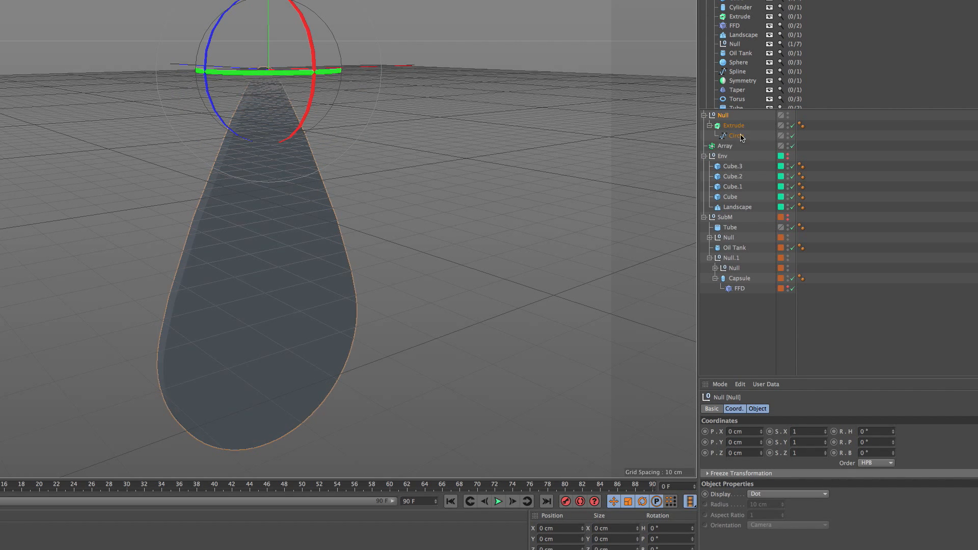
- Try adding a cube directly below the blade's null group and one at the top of the hierarchy, deleting each
alt+drag(280, 192, 308, 141)
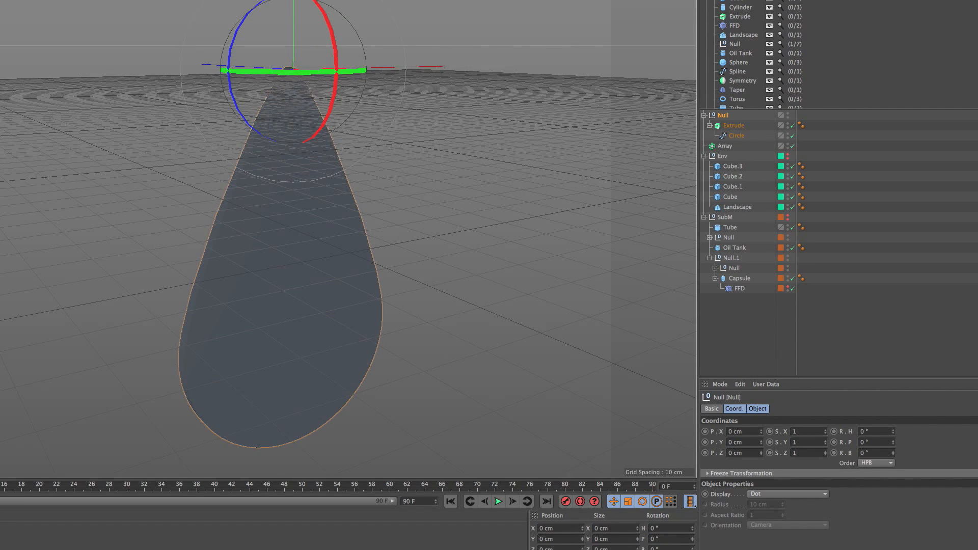
click(147, 0)
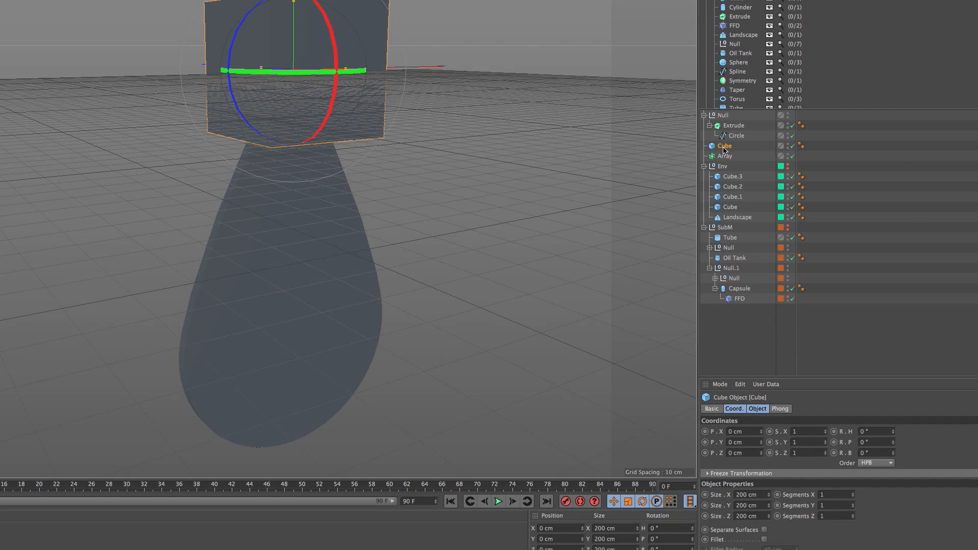
key(Delete)
key(ctrl+z)
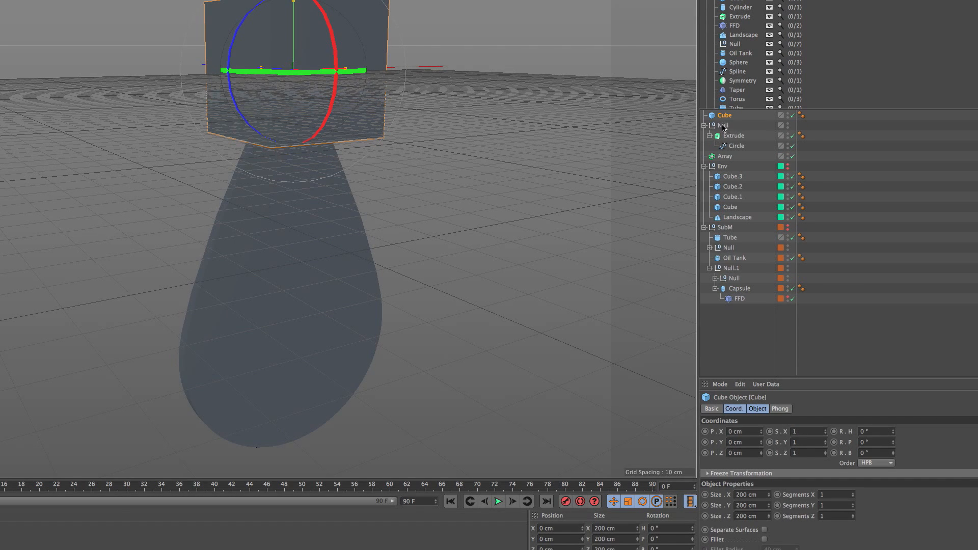
key(Delete)
- Select the blade's Extrude object, display it with Gouraud shading and lines, and open its cap and rounding settings
scroll(304, 211, up, 1)
alt+drag(304, 212, 293, 241)
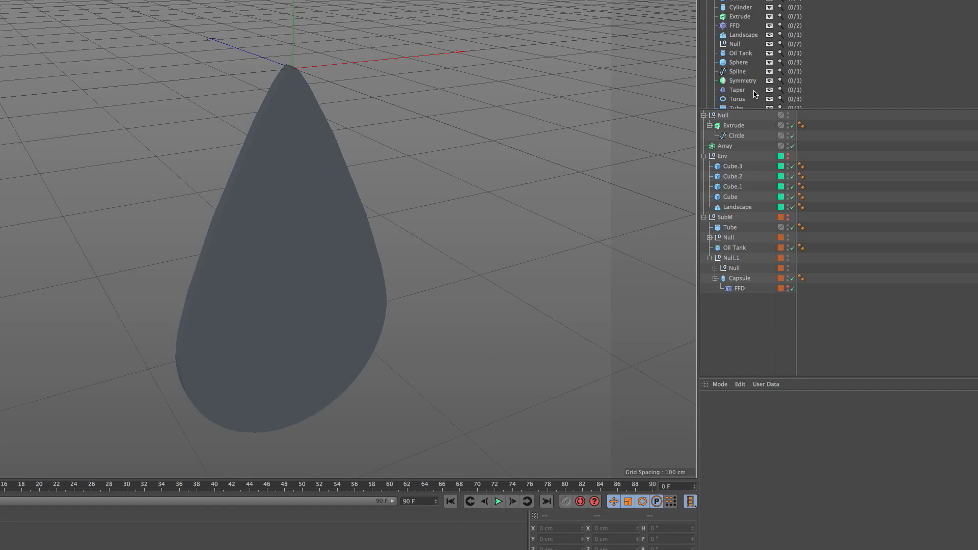
click(734, 126)
scroll(273, 158, up, 2)
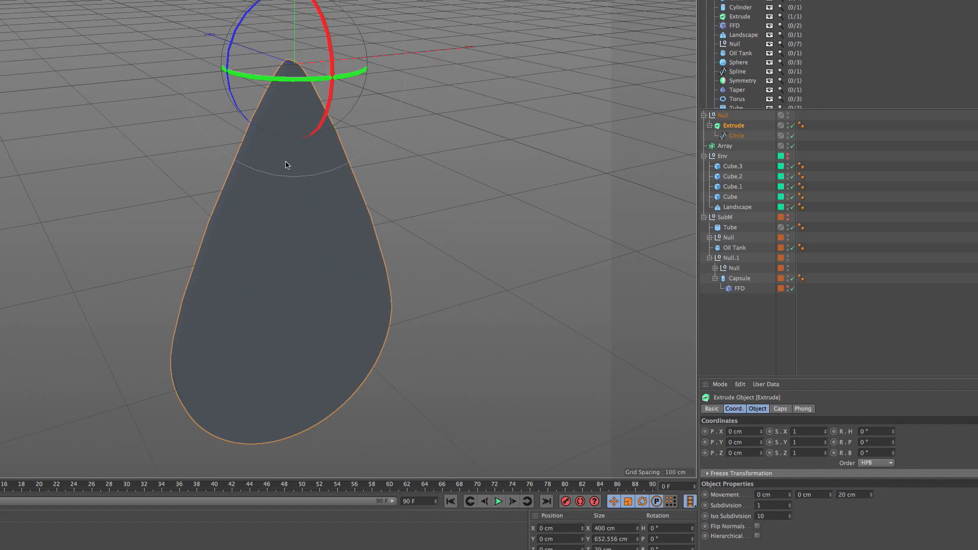
key(n)
key(b)
alt+drag(263, 220, 275, 197)
alt+middle_drag(275, 197, 306, 149)
alt+right_drag(305, 148, 331, 182)
alt+drag(331, 181, 354, 186)
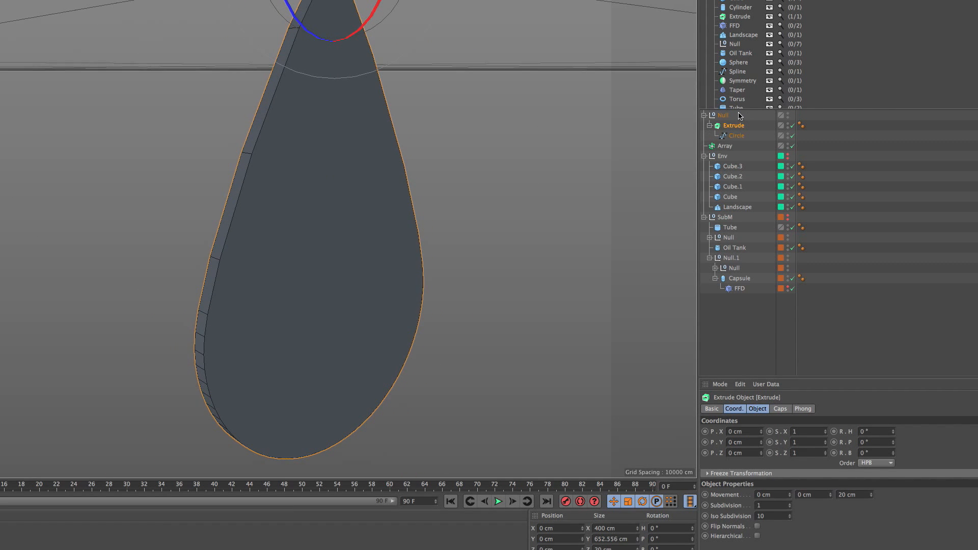
click(779, 409)
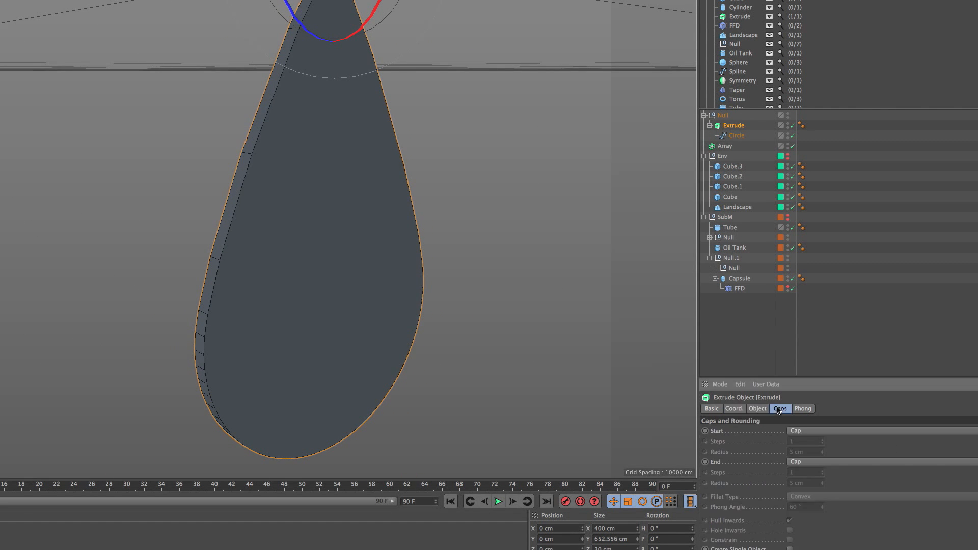
- Set the blade Extrude's start and end caps to Fillet Cap, and toggle Create Single Object on and off
click(806, 431)
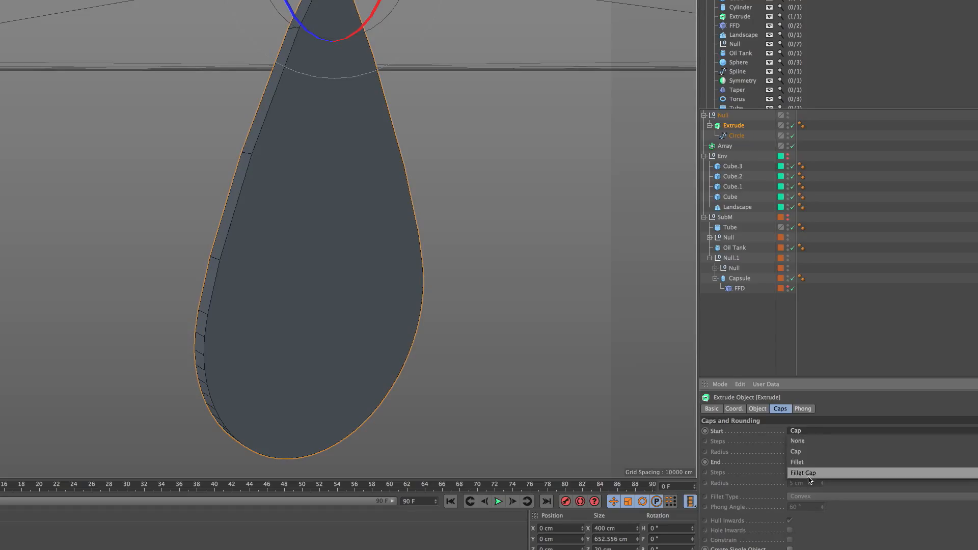
click(808, 473)
click(807, 461)
click(809, 503)
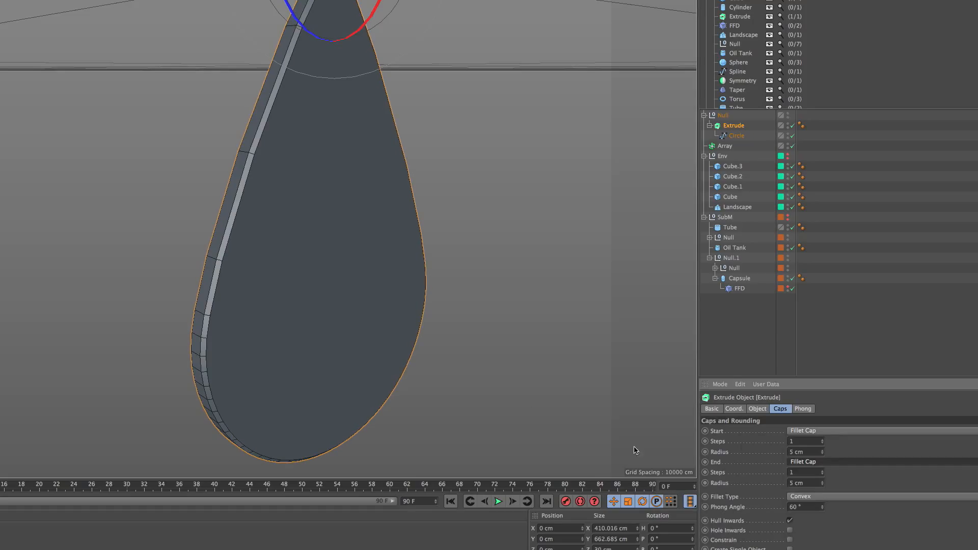
click(790, 549)
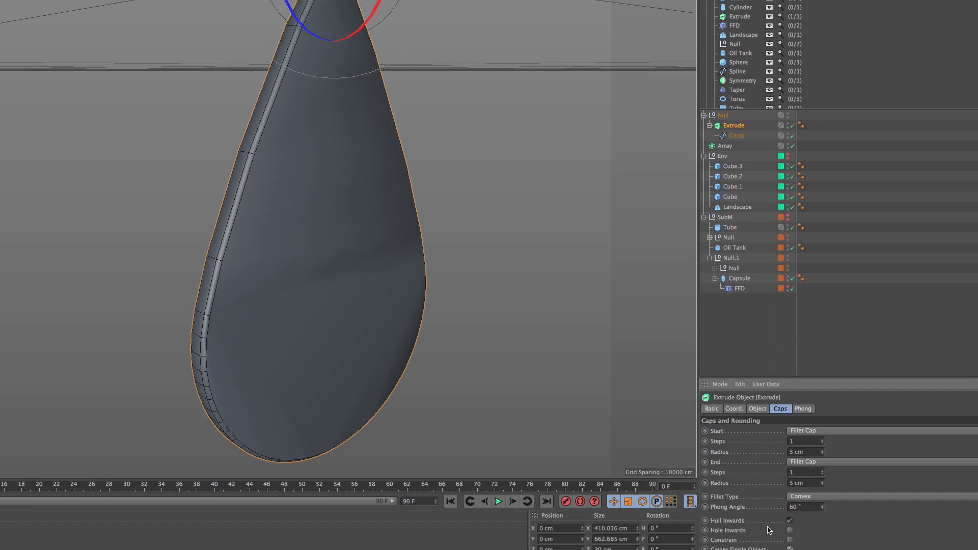
click(790, 549)
- Raise the fillet steps to 3 on both the start and end caps of the blade's Extrude
mouse_move(266, 238)
alt+mouse_down()
mouse_move(255, 156)
mouse_move(333, 195)
alt+mouse_up()
alt+right_drag(246, 166, 279, 152)
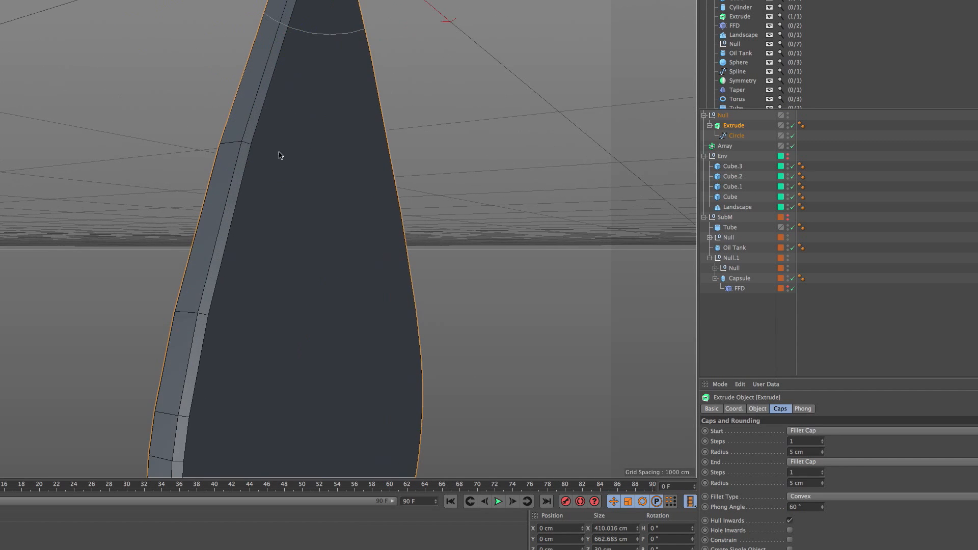
alt+drag(279, 153, 315, 158)
click(822, 440)
click(822, 439)
click(822, 470)
click(822, 470)
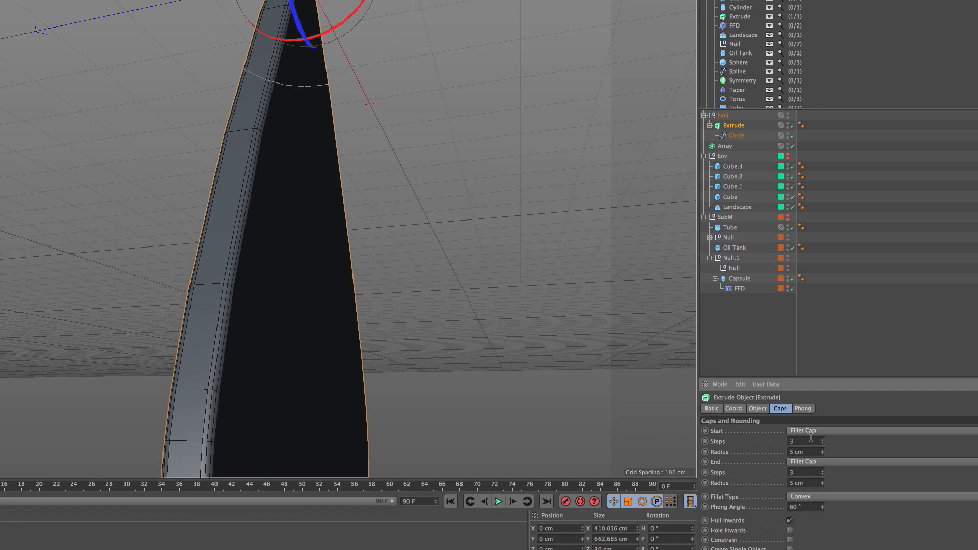
- Deselect the blade and examine its rounded edges and silhouette in plain shading, without wireframe lines
click(709, 329)
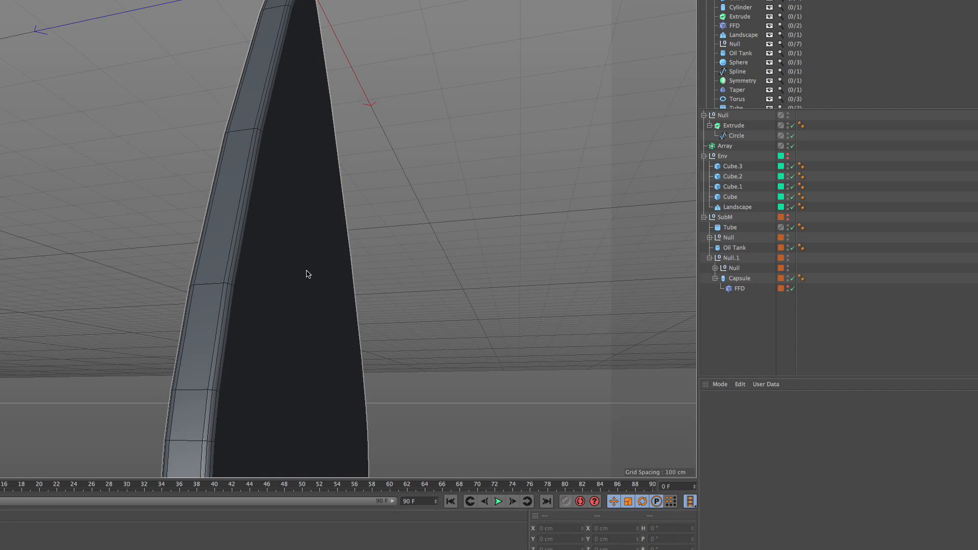
alt+drag(287, 255, 197, 249)
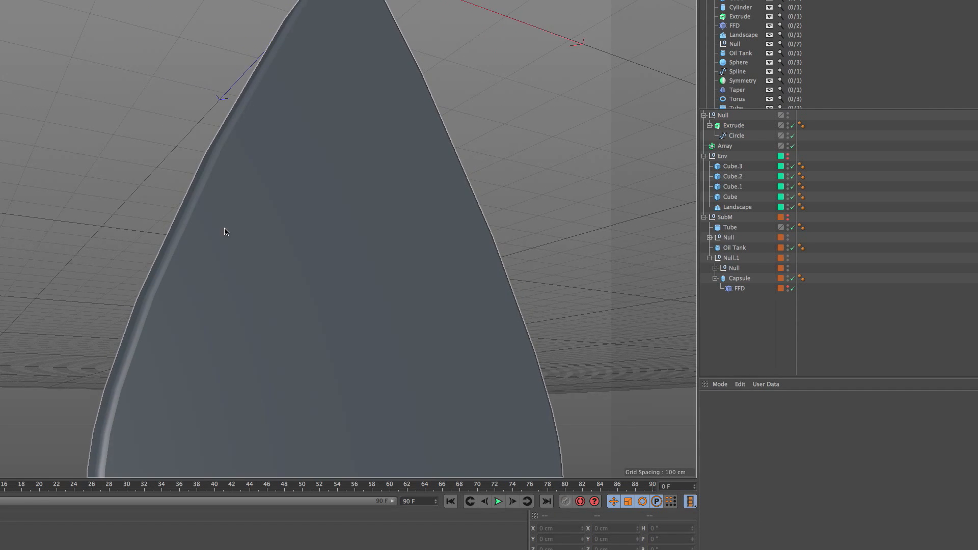
alt+right_drag(223, 228, 217, 284)
alt+drag(243, 297, 240, 342)
alt+right_drag(237, 262, 253, 219)
alt+drag(253, 218, 247, 122)
alt+drag(154, 341, 214, 331)
- Select the blade's Circle spline, disable its parent Extrude, and inspect the spline's points and tangents
click(734, 136)
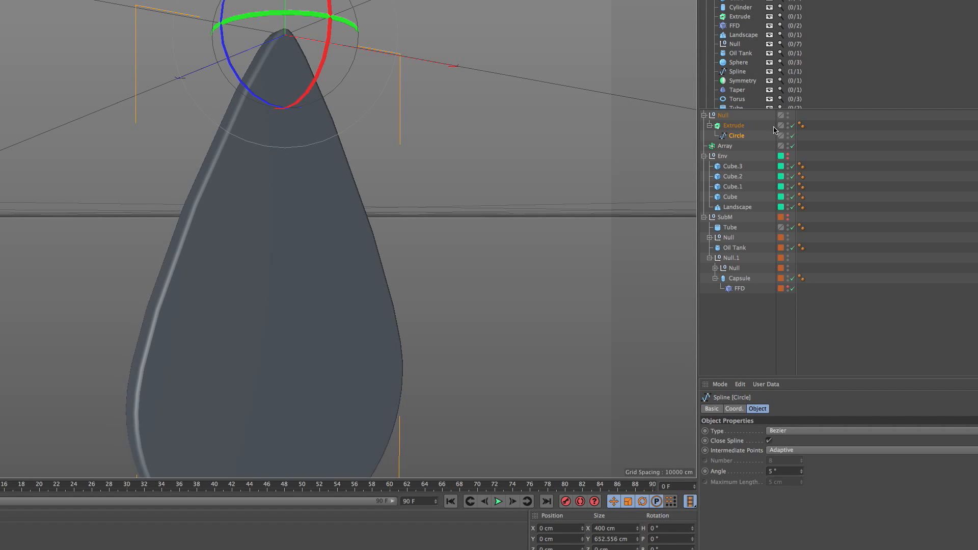
click(793, 125)
alt+drag(332, 231, 282, 220)
alt+right_drag(281, 221, 268, 150)
alt+right_drag(232, 330, 220, 289)
key(Return)
key(0)
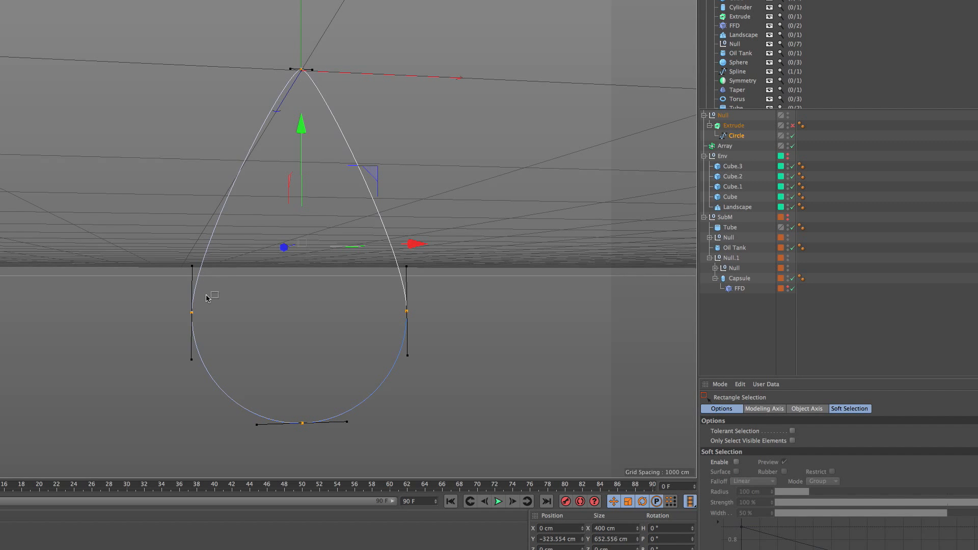
alt+drag(208, 298, 223, 205)
alt+right_drag(223, 205, 134, 109)
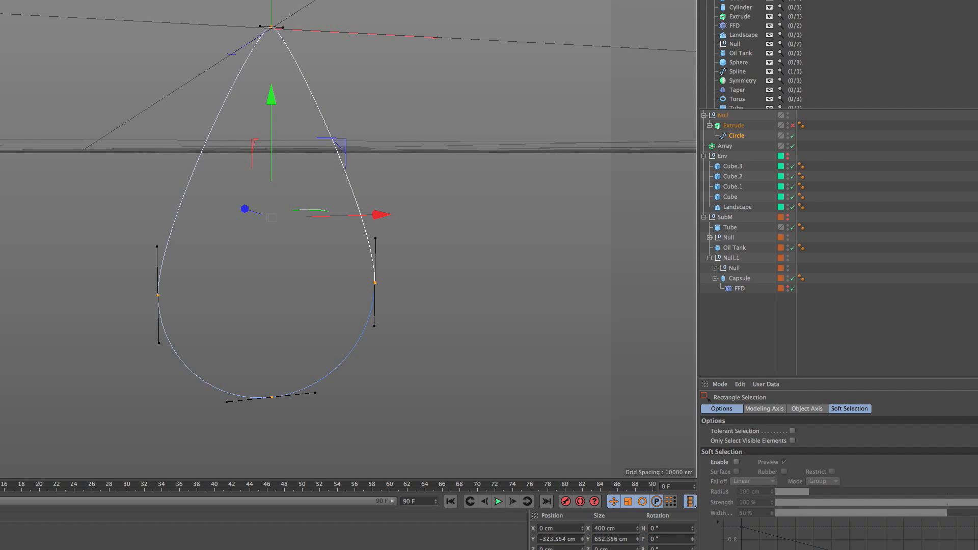
key(9)
key(Return)
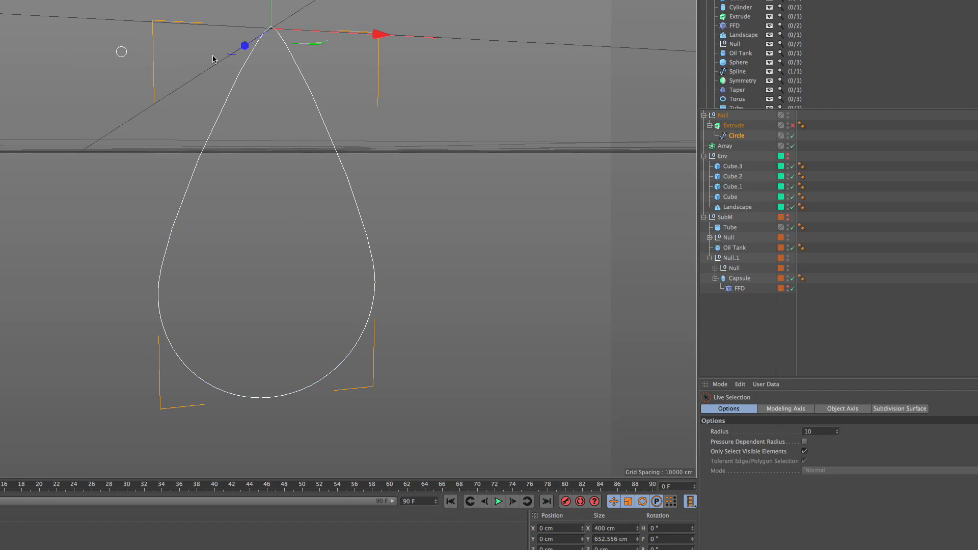
- Try Uniform intermediate points on the Circle spline with a Number of 36, and inspect the outline
click(737, 136)
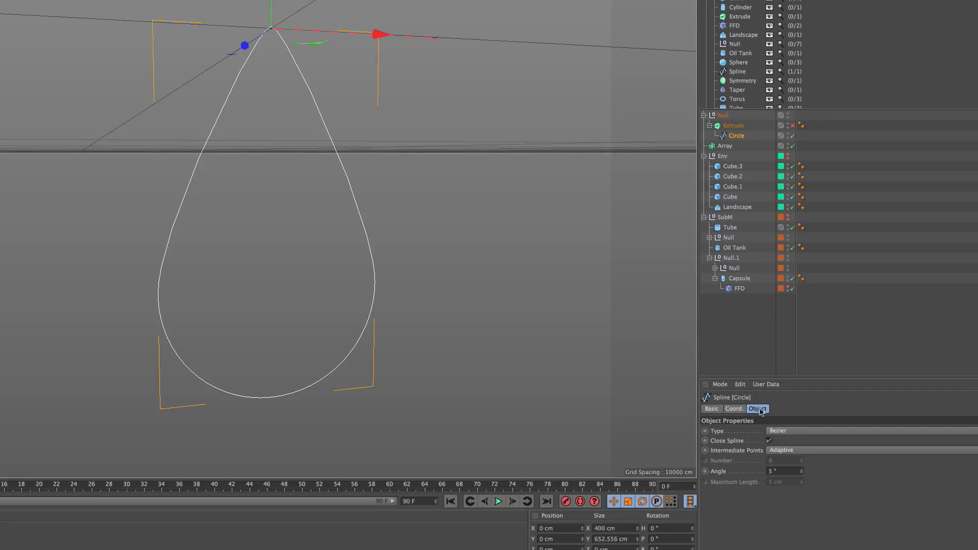
click(790, 452)
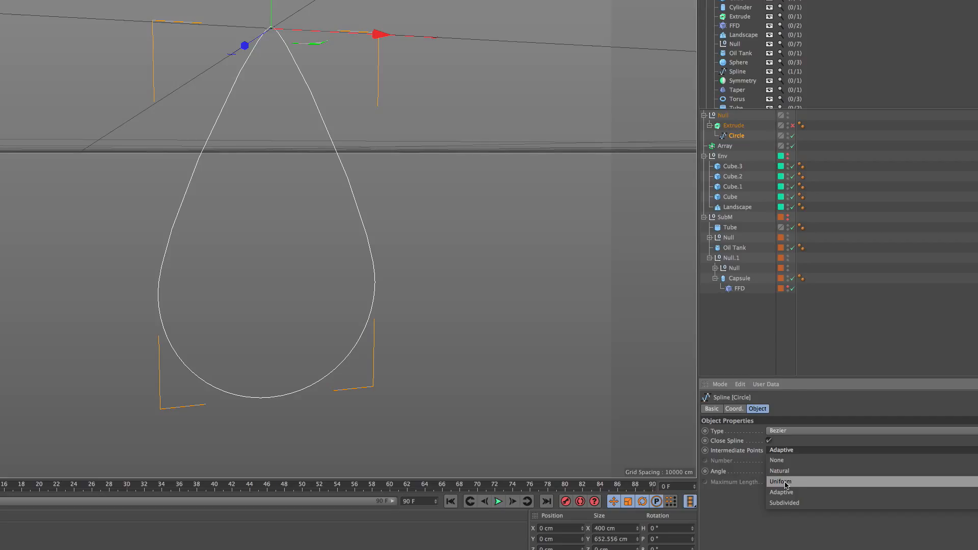
click(740, 485)
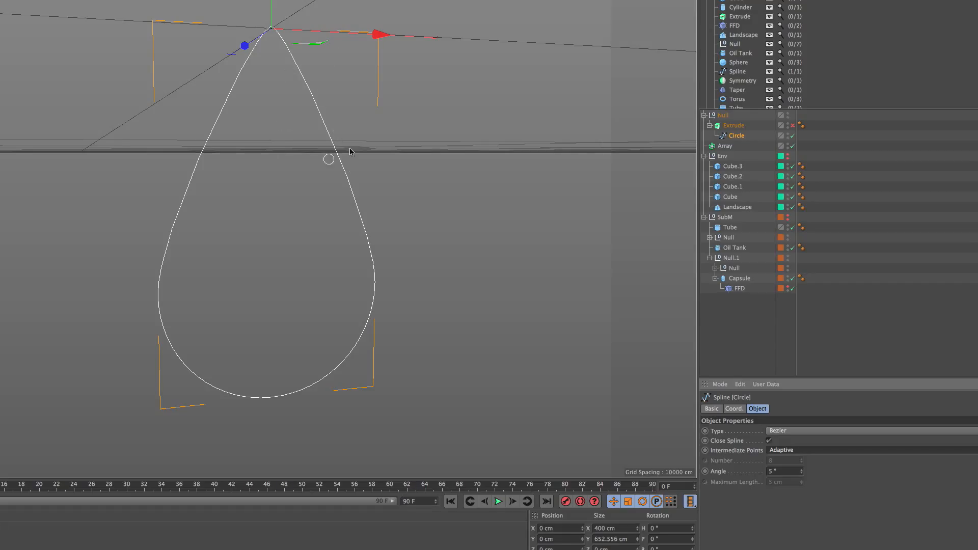
click(779, 450)
click(789, 481)
alt+drag(300, 255, 274, 238)
alt+right_drag(273, 238, 306, 234)
drag(800, 460, 807, 455)
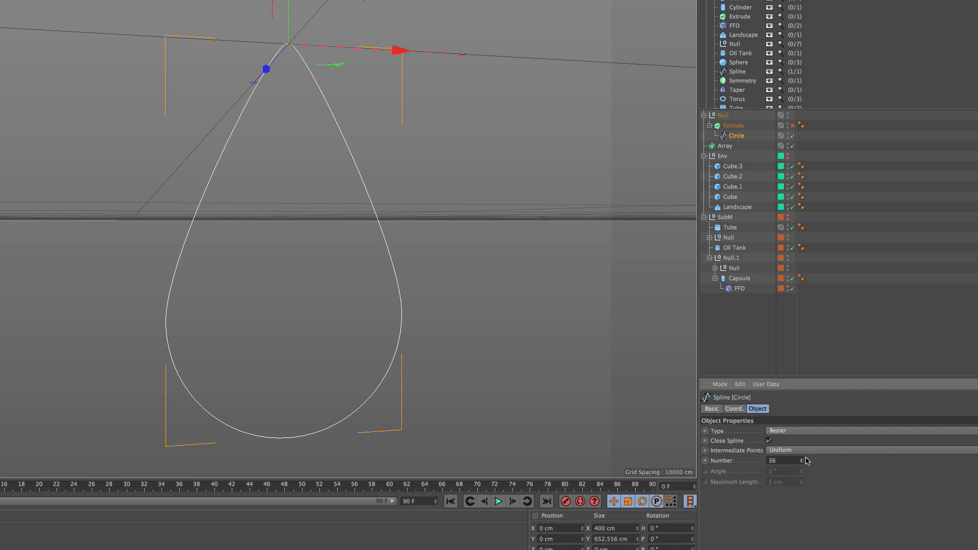
alt+right_drag(312, 286, 322, 247)
alt+drag(322, 247, 247, 179)
alt+drag(251, 77, 313, 85)
alt+middle_drag(273, 27, 272, 65)
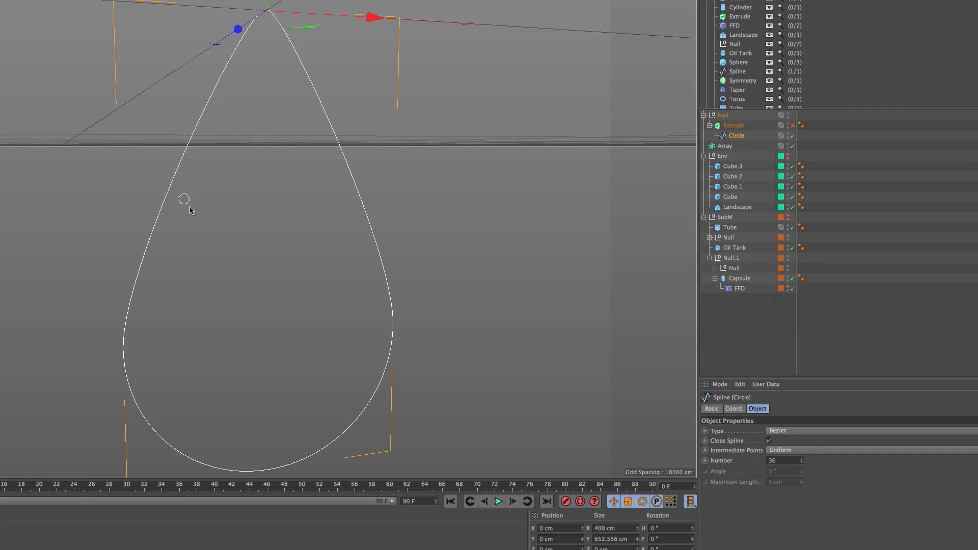
- Set the Circle spline's intermediate points to Adaptive with an angle of 2°
click(801, 453)
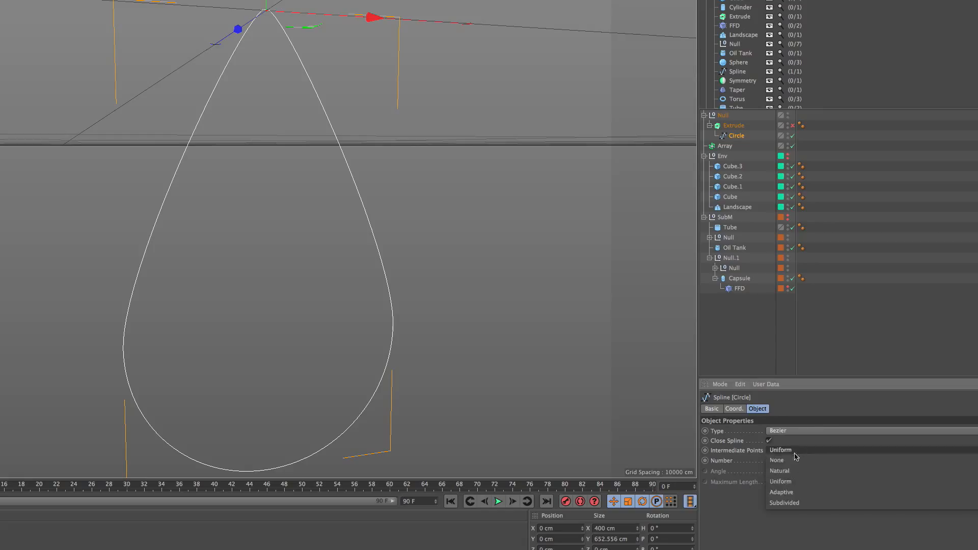
click(806, 495)
drag(802, 474, 804, 478)
alt+drag(283, 304, 172, 277)
alt+drag(222, 157, 467, 258)
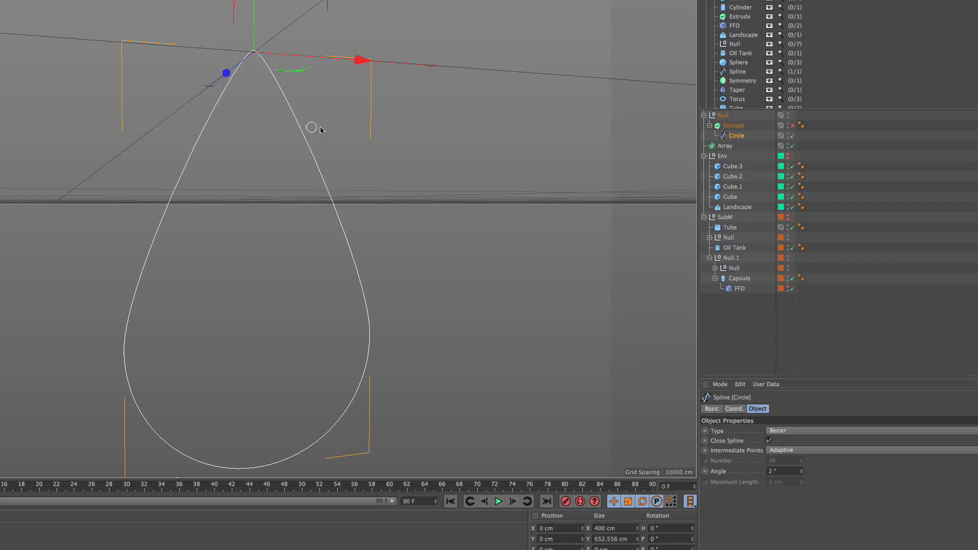
- Take the Circle spline out of the Extrude to the top of the hierarchy, and add a MoSpline in Spline mode
drag(727, 113, 726, 113)
click(1, 103)
alt+drag(314, 183, 232, 142)
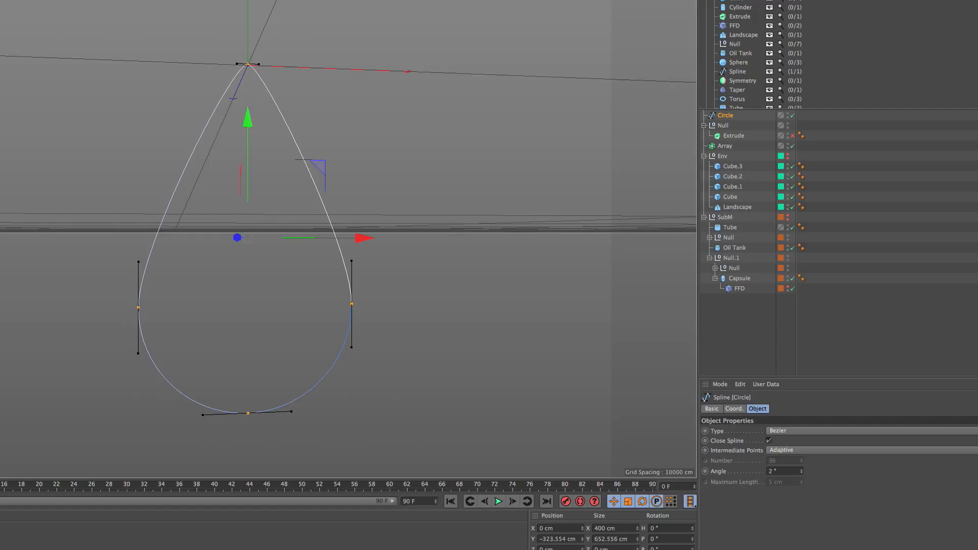
click(152, 1)
click(188, 80)
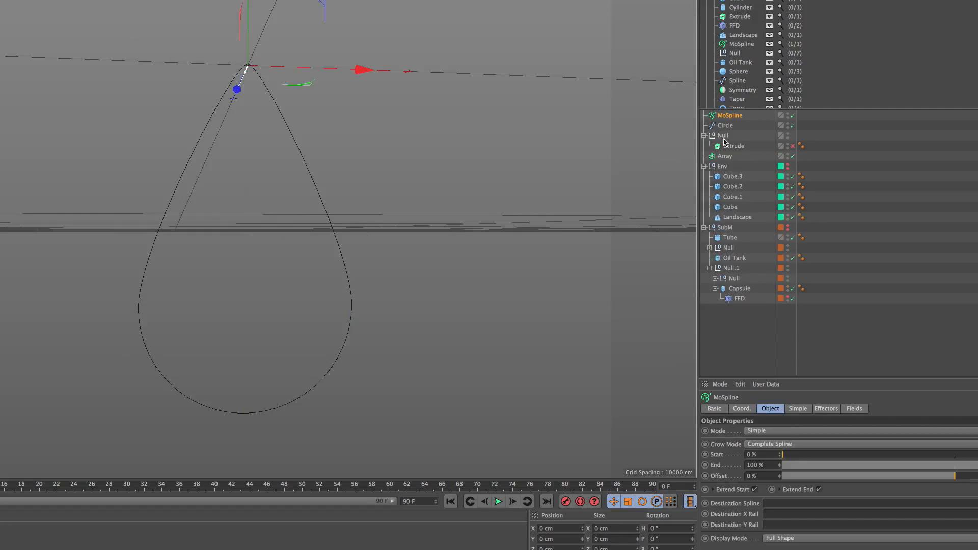
click(784, 431)
click(786, 452)
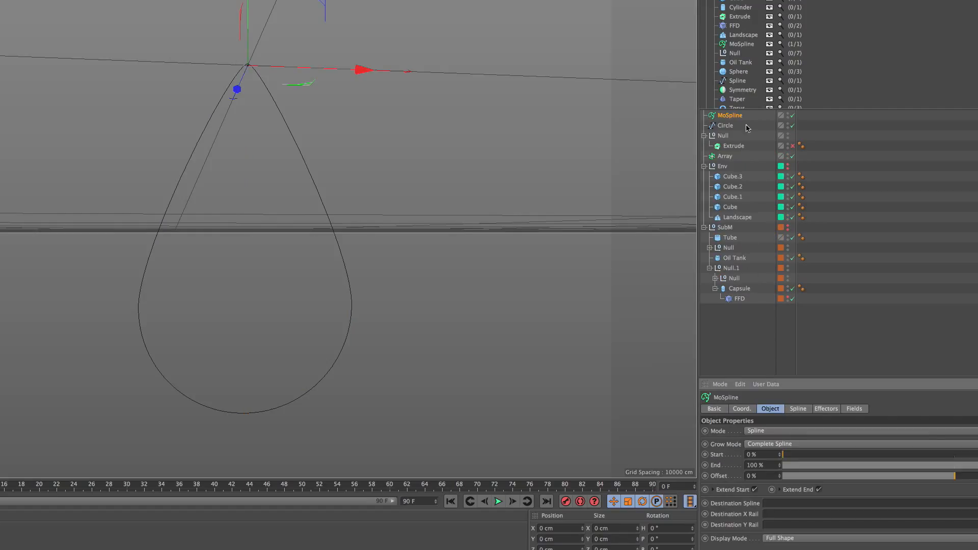
- Shift the MoSpline along X beside the teardrop, use Circle as its source spline, and set Generation Mode to Even
drag(356, 70, 584, 80)
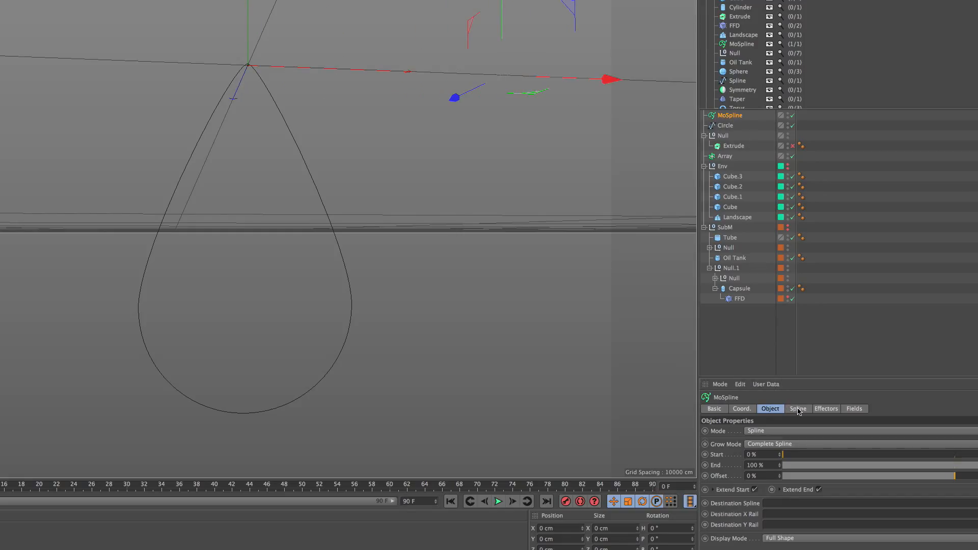
click(797, 409)
drag(732, 127, 790, 444)
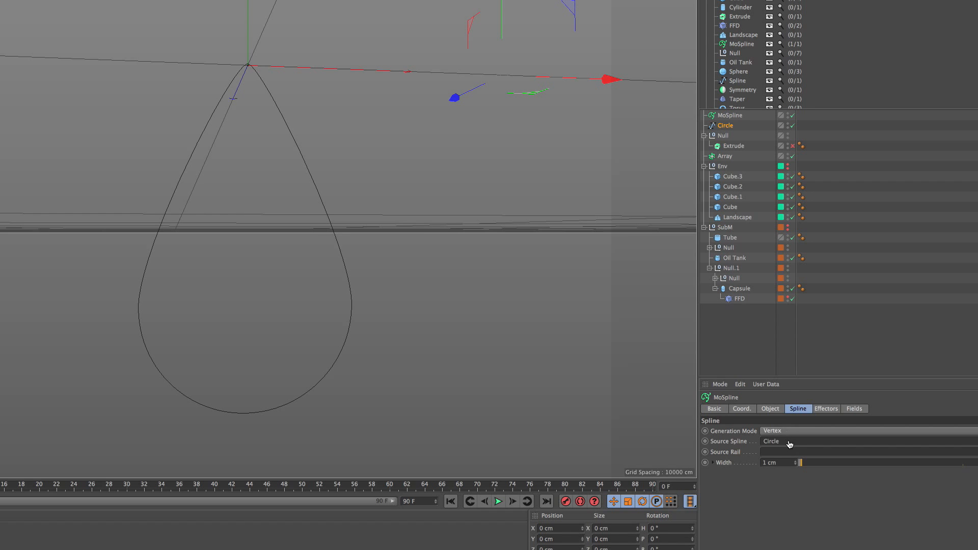
click(780, 431)
click(779, 453)
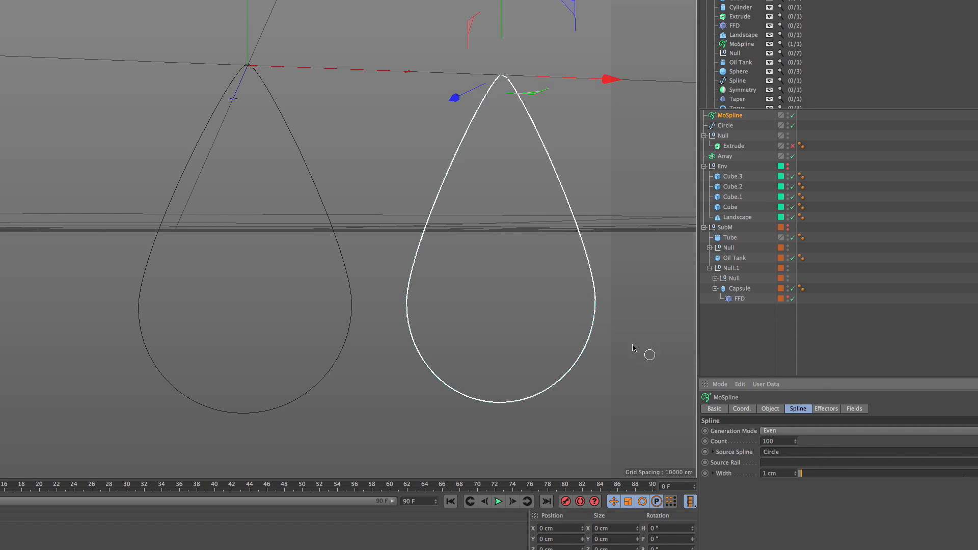
- Convert the MoSpline to an editable spline and inspect the spacing of its points along the outline
alt+drag(550, 255, 515, 258)
alt+middle_drag(515, 258, 385, 300)
alt+right_drag(421, 120, 451, 96)
key(c)
alt+middle_drag(437, 97, 409, 118)
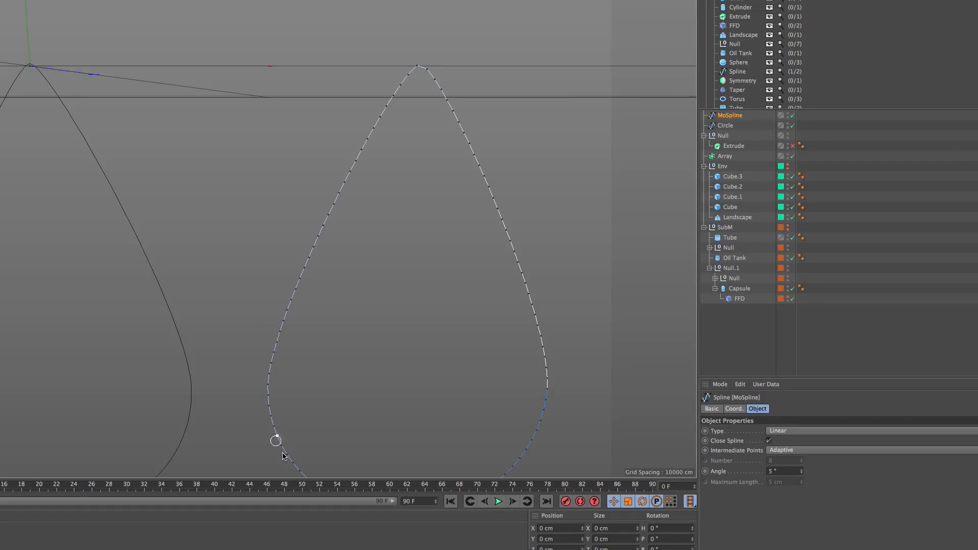
alt+drag(414, 153, 321, 192)
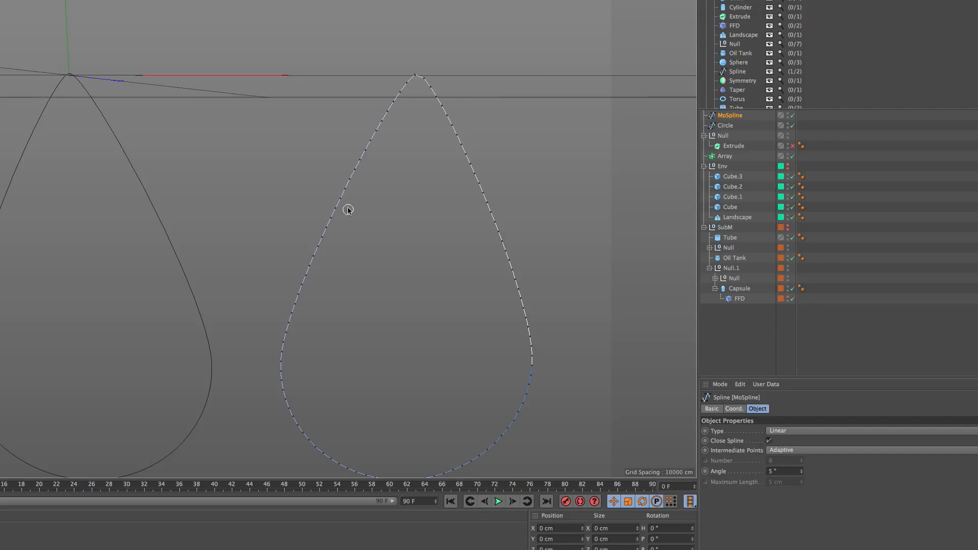
- Undo the MoSpline conversion, setup and creation, and the Circle spline's move out of the Extrude, and frame the spline
key(ctrl+z)
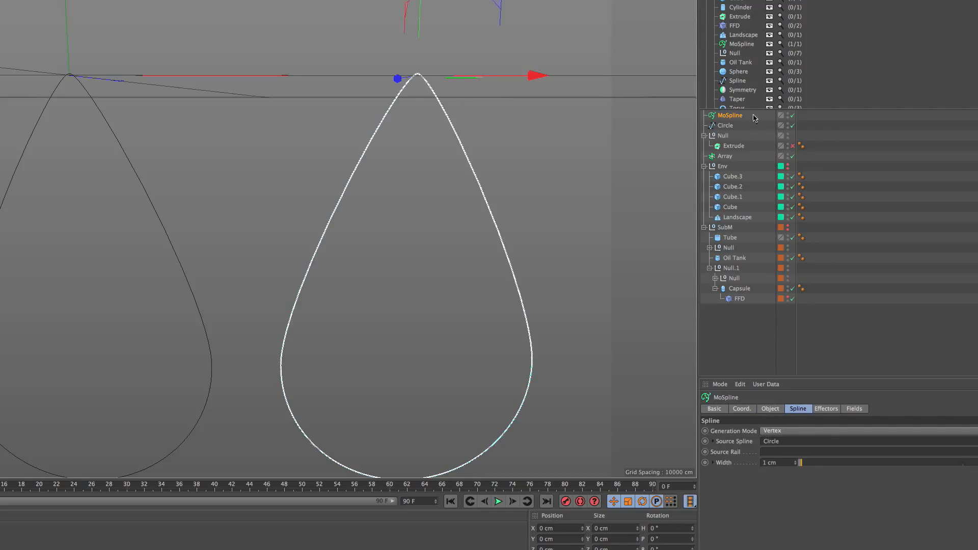
key(ctrl+z)
key(ctrl+z)
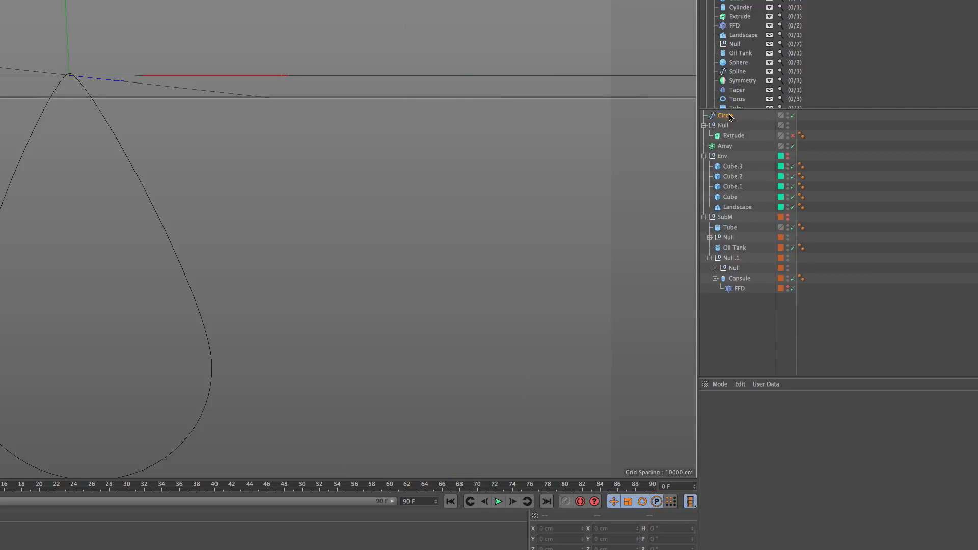
key(o)
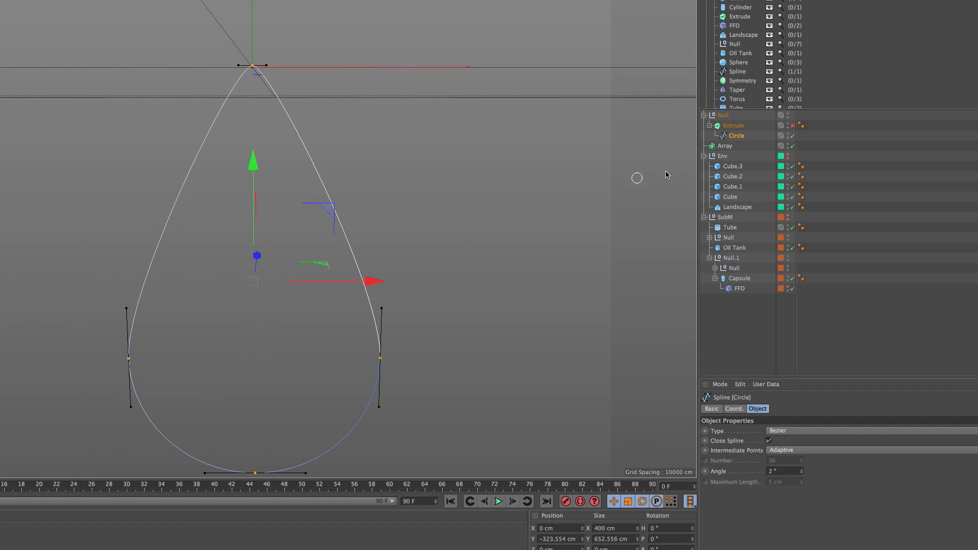
- Re-enable the blade's Extrude object and display it with Gouraud shading and lines
click(794, 125)
alt+drag(192, 245, 413, 218)
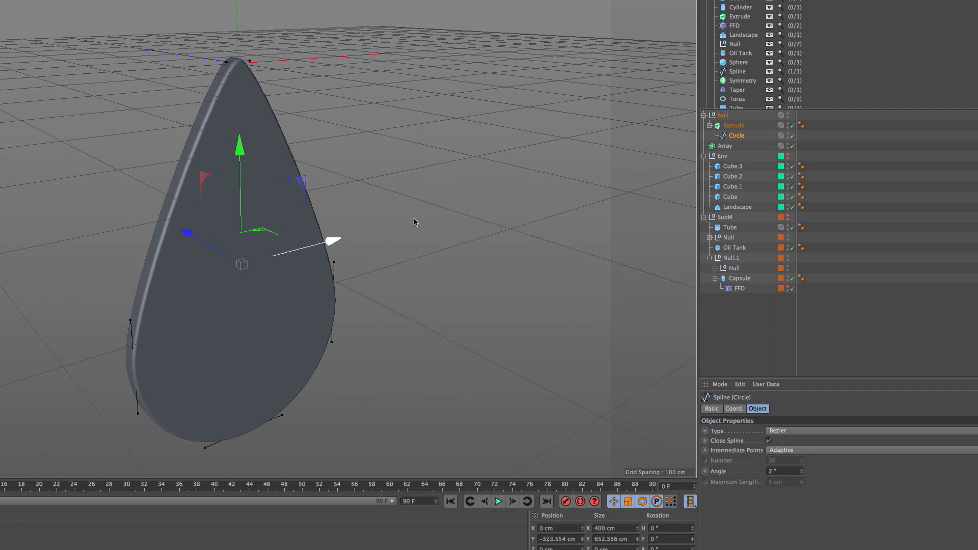
key(n)
key(b)
mouse_move(188, 168)
alt+right_down()
mouse_move(178, 221)
mouse_move(199, 192)
alt+right_up()
alt+middle_drag(200, 192, 216, 132)
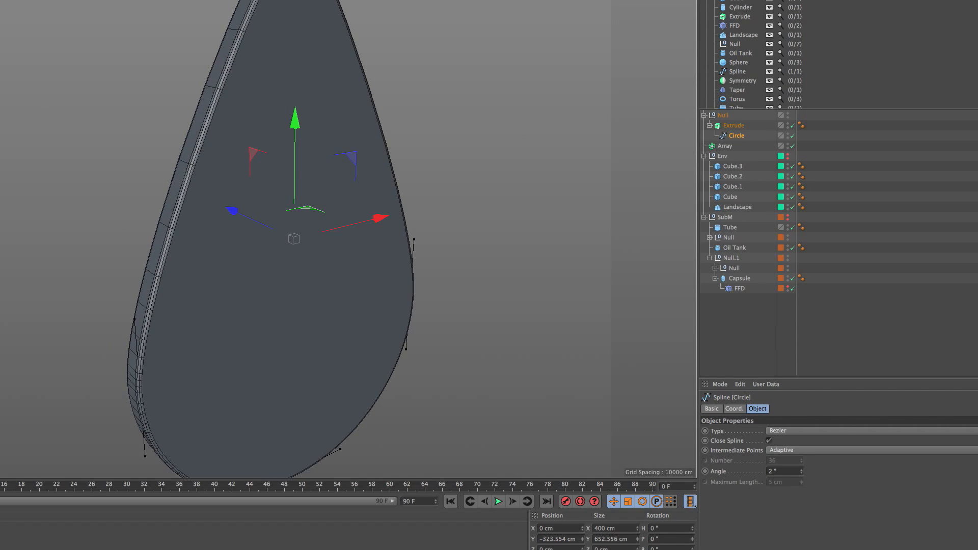
- Examine the segmentation along the blade's filleted edge and around its pointed tip
alt+drag(141, 322, 160, 267)
alt+middle_drag(168, 280, 217, 208)
alt+right_drag(216, 229, 236, 192)
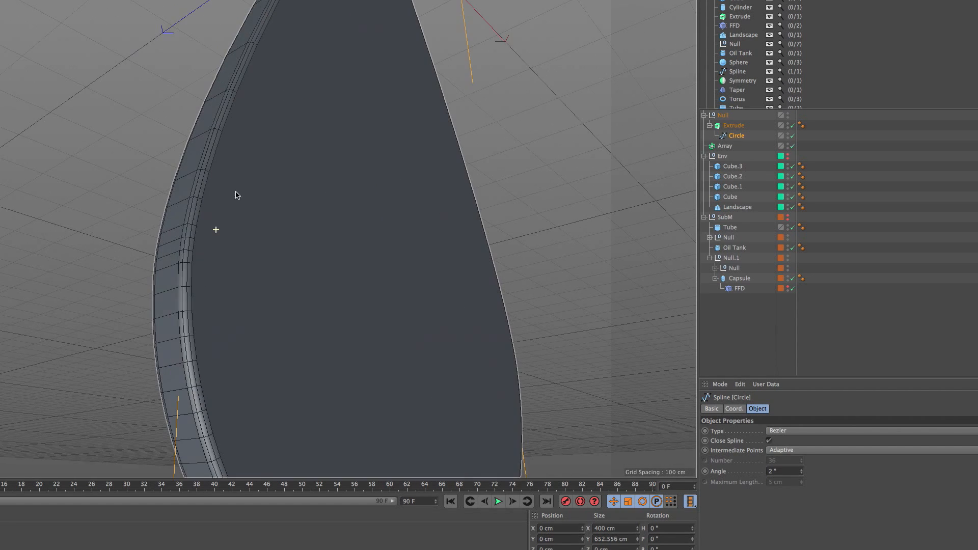
alt+drag(175, 255, 224, 134)
click(200, 289)
alt+middle_drag(356, 92, 369, 135)
alt+drag(369, 135, 331, 138)
click(408, 133)
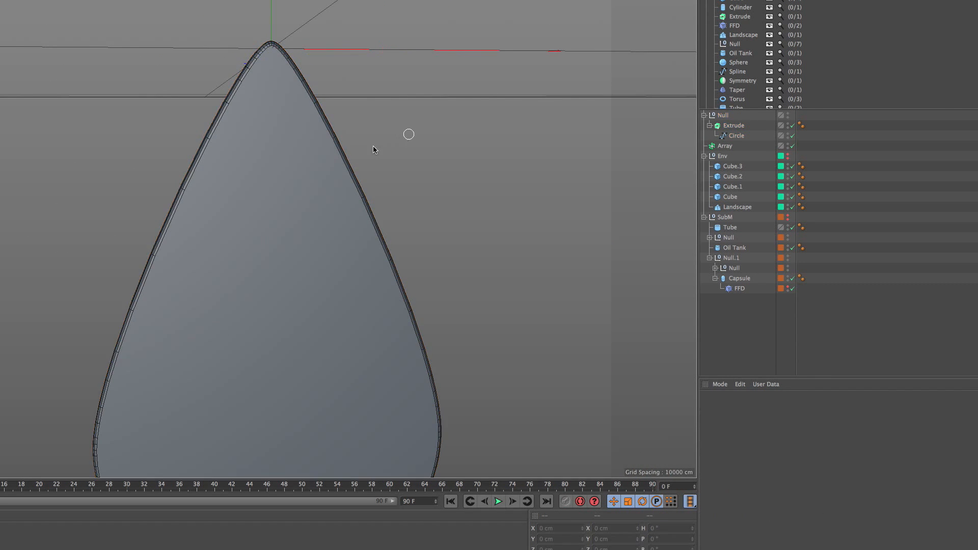
- Examine the whole blade from several angles with the Circle spline selected, and reselect its parent Extrude object
alt+drag(259, 173, 357, 190)
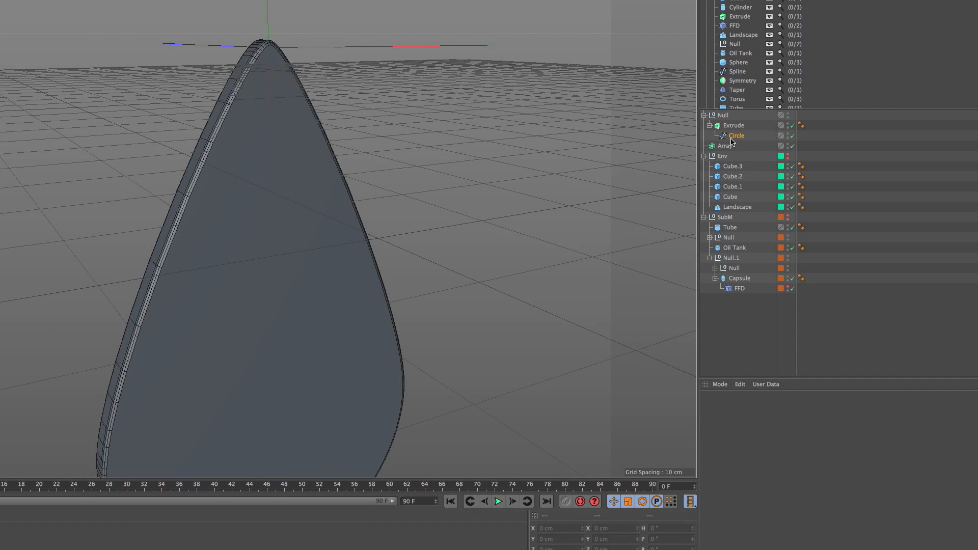
click(731, 138)
alt+drag(236, 98, 317, 103)
alt+drag(271, 162, 254, 82)
alt+right_drag(234, 188, 230, 240)
alt+drag(277, 228, 220, 262)
alt+right_drag(238, 153, 217, 239)
alt+drag(224, 236, 301, 249)
click(738, 127)
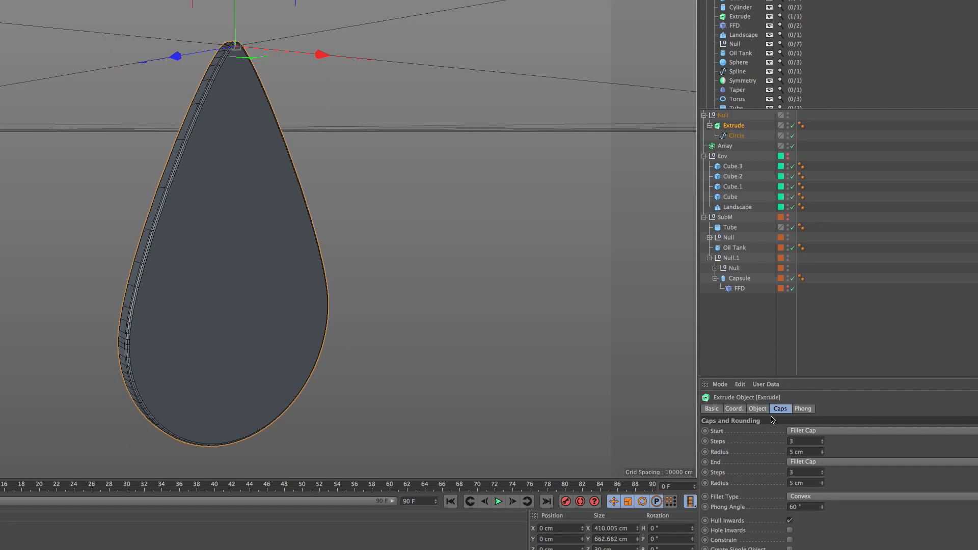
- Make the SubM group visible again to compare the blade's size with the submarine
click(736, 136)
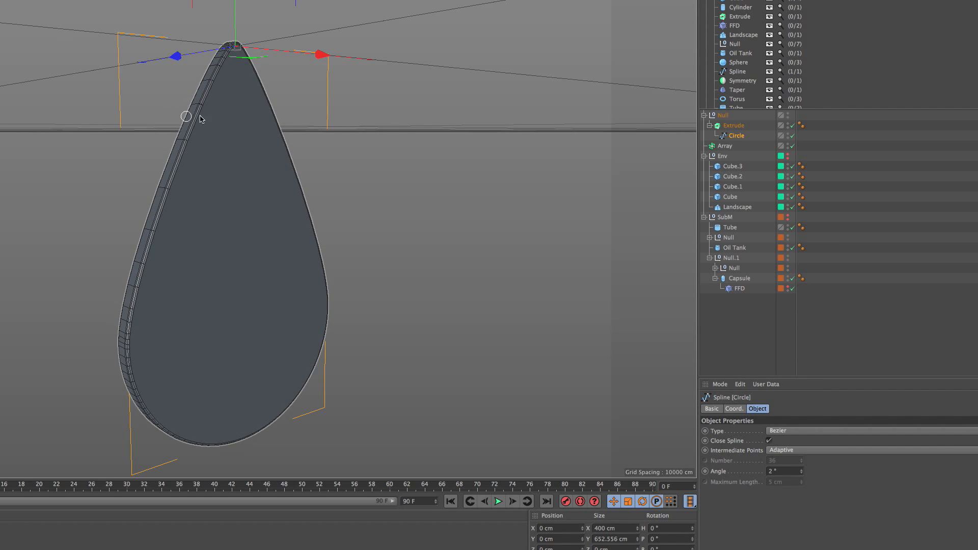
alt+drag(242, 180, 218, 147)
mouse_move(213, 215)
alt+right_down()
mouse_move(223, 209)
mouse_move(194, 211)
alt+right_up()
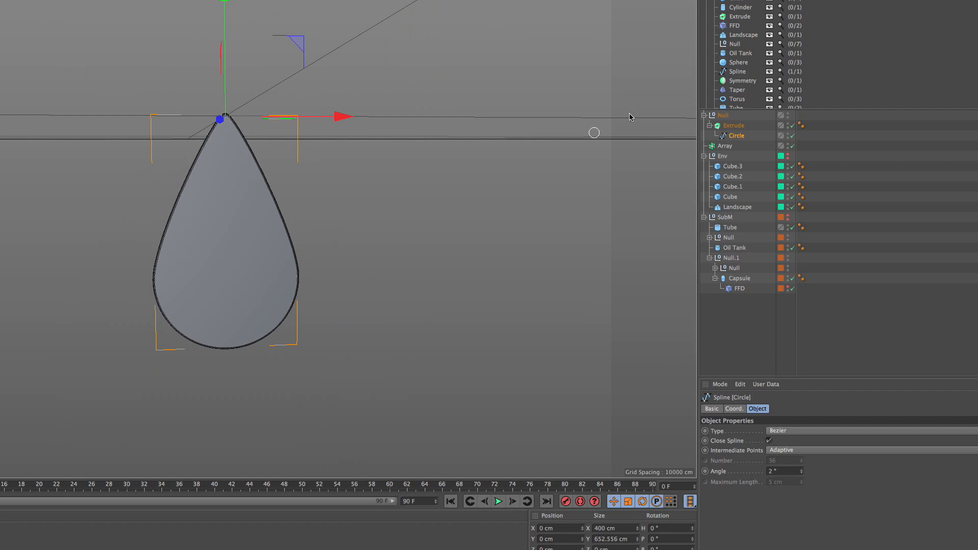
click(788, 156)
click(788, 156)
click(788, 217)
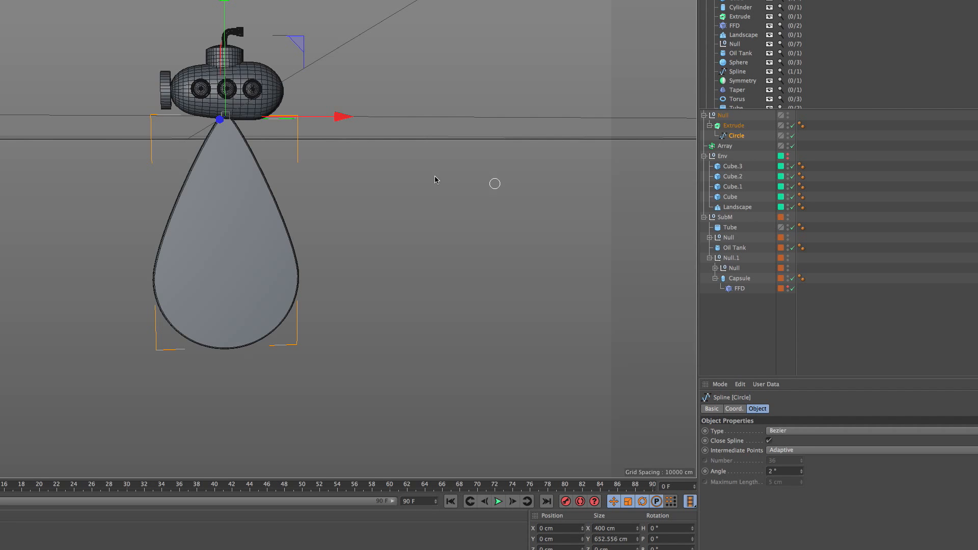
alt+drag(437, 179, 296, 235)
scroll(303, 199, up, 3)
alt+middle_drag(229, 263, 277, 227)
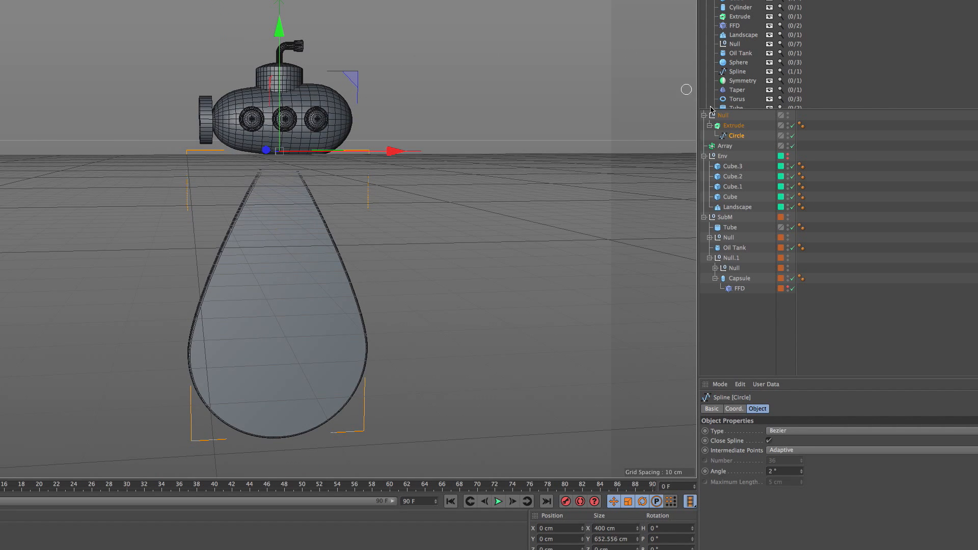
- Raise the null holding the blade towards the submarine in the front view and scale it down uniformly
click(726, 117)
alt+drag(554, 155, 332, 194)
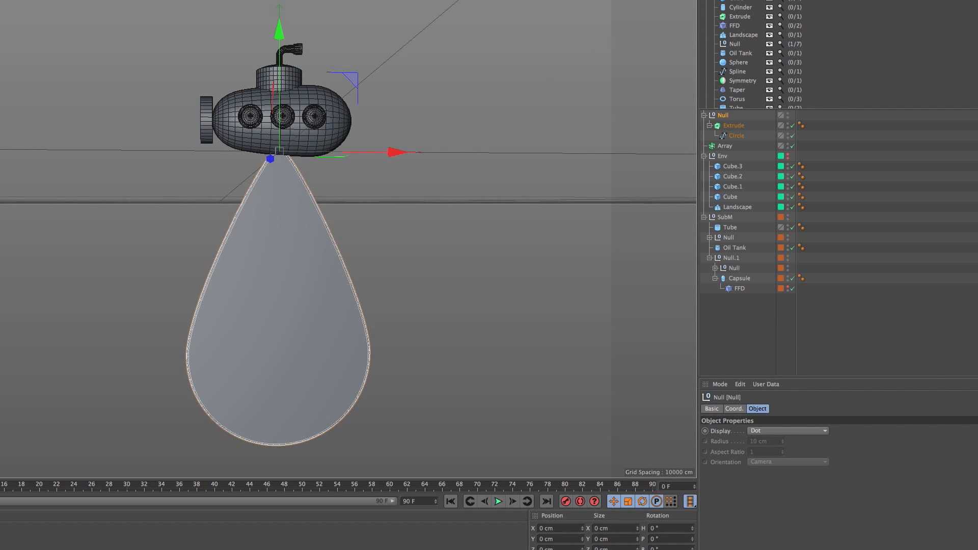
middle_click(279, 267)
click(691, 227)
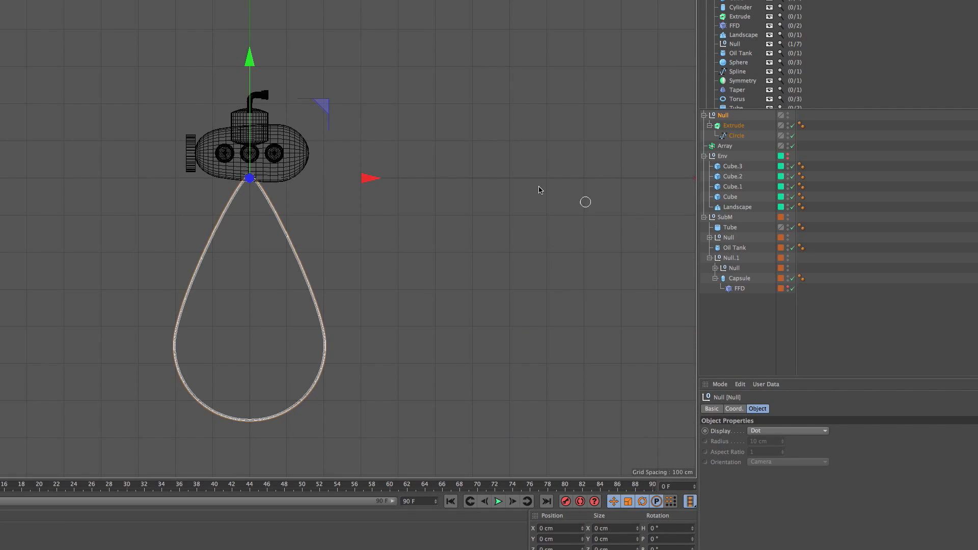
drag(250, 57, 263, 42)
key(t)
drag(471, 88, 234, 170)
key(space)
- Position the blade's null at the middle porthole, at about Y 66.6 cm, and scale the blade down to about 50 cm high
scroll(269, 196, up, 12)
alt+middle_drag(256, 104, 376, 108)
scroll(376, 108, down, 4)
drag(333, 121, 334, 163)
key(t)
drag(529, 132, 127, 222)
key(space)
key(super+z)
key(space)
key(space)
key(space)
drag(404, 273, 532, 203)
key(space)
key(space)
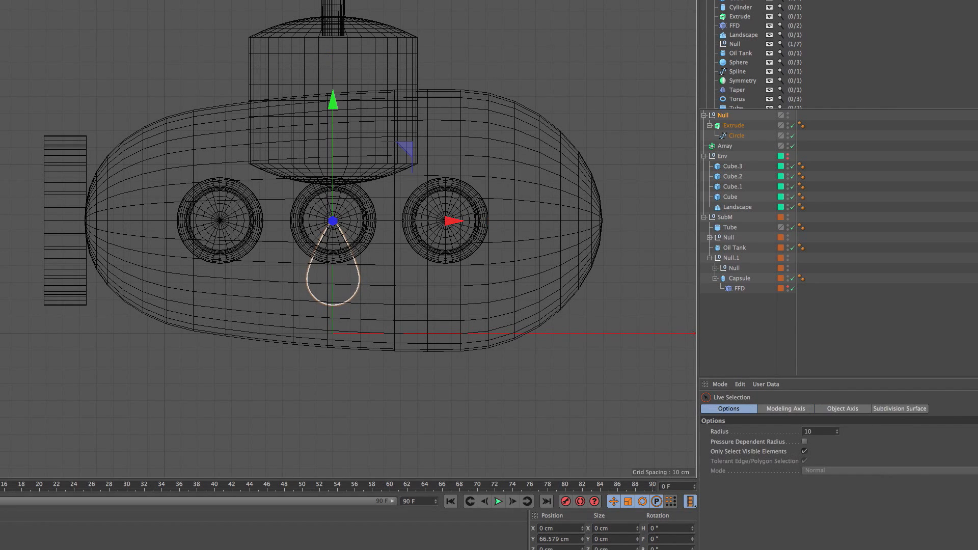
- Hide the SubM group and make the blade's null a child of the Array object
middle_click(634, 52)
middle_click(548, 18)
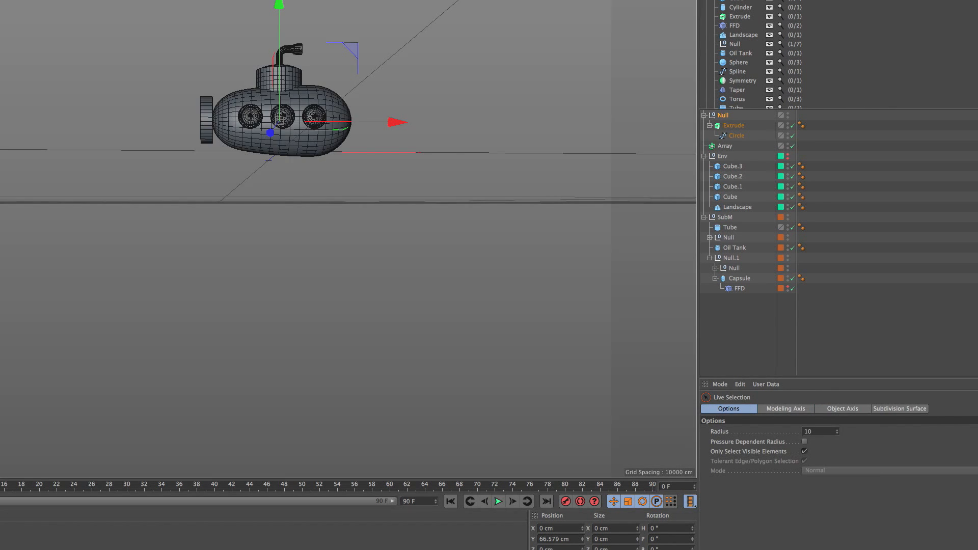
click(736, 333)
middle_click(628, 143)
click(694, 227)
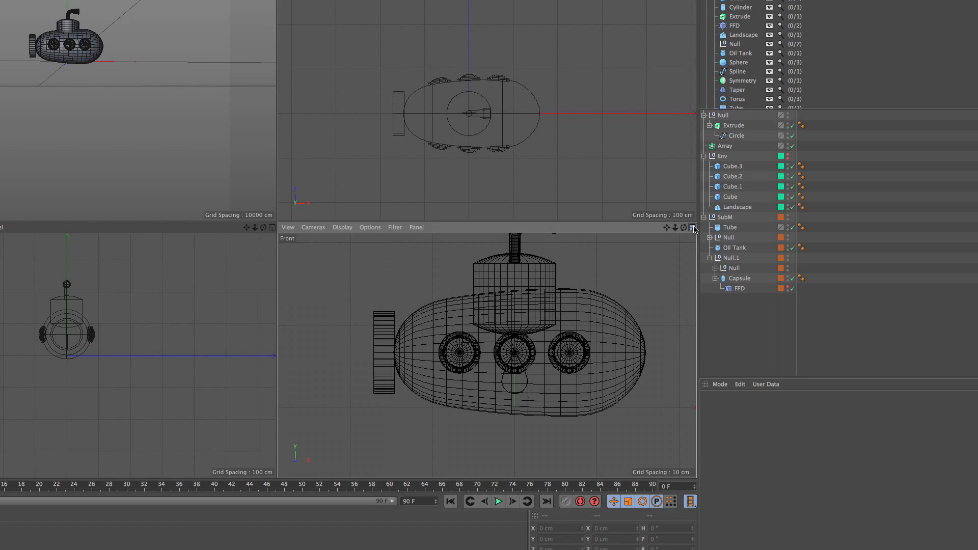
click(788, 218)
drag(724, 115, 738, 152)
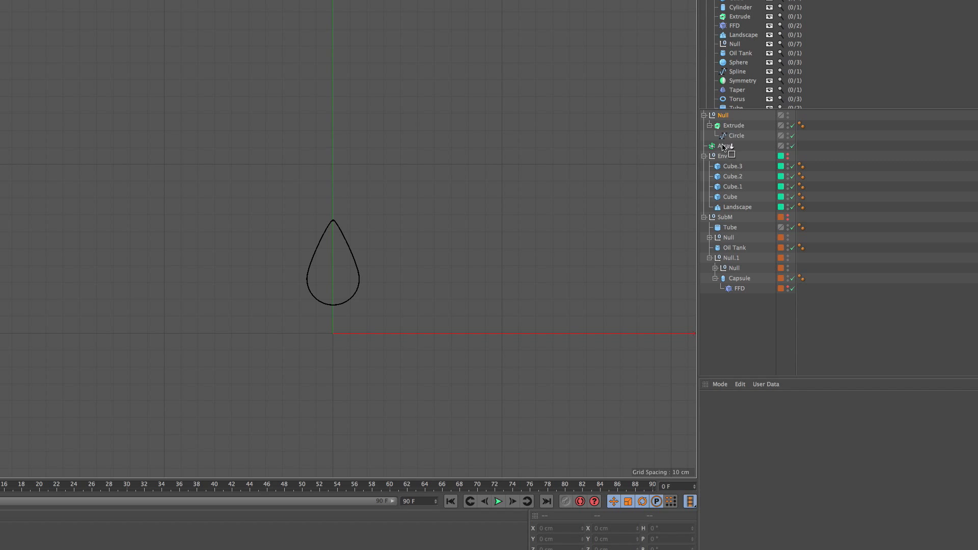
click(724, 116)
- Rotate the Extrude object 90° in pitch so that the arrayed blades lie flat in the top view, pointing outward
alt+right_drag(385, 262, 376, 303)
alt+middle_drag(375, 302, 277, 286)
alt+right_drag(285, 269, 298, 266)
alt+middle_drag(298, 270, 328, 252)
alt+right_drag(329, 253, 325, 258)
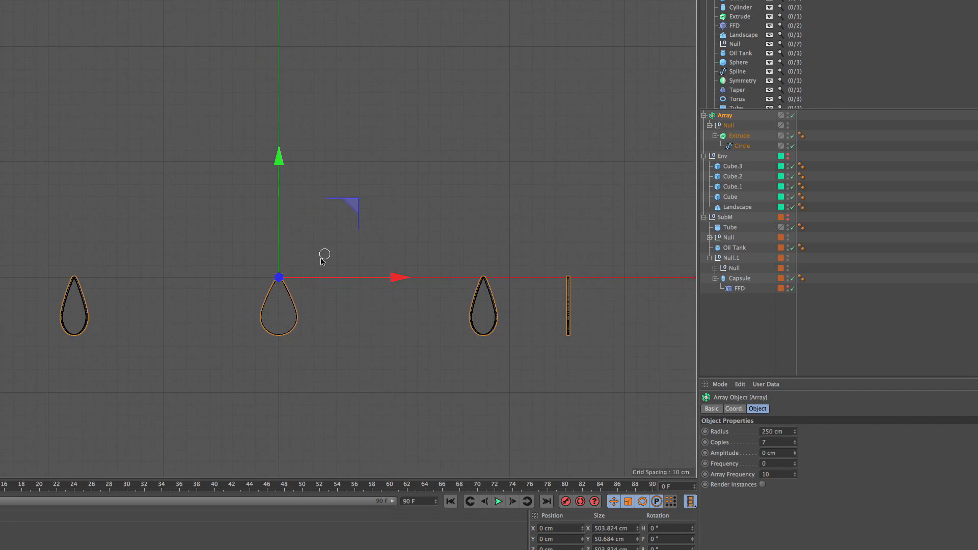
middle_click(326, 255)
middle_click(557, 88)
alt+right_drag(300, 198, 298, 201)
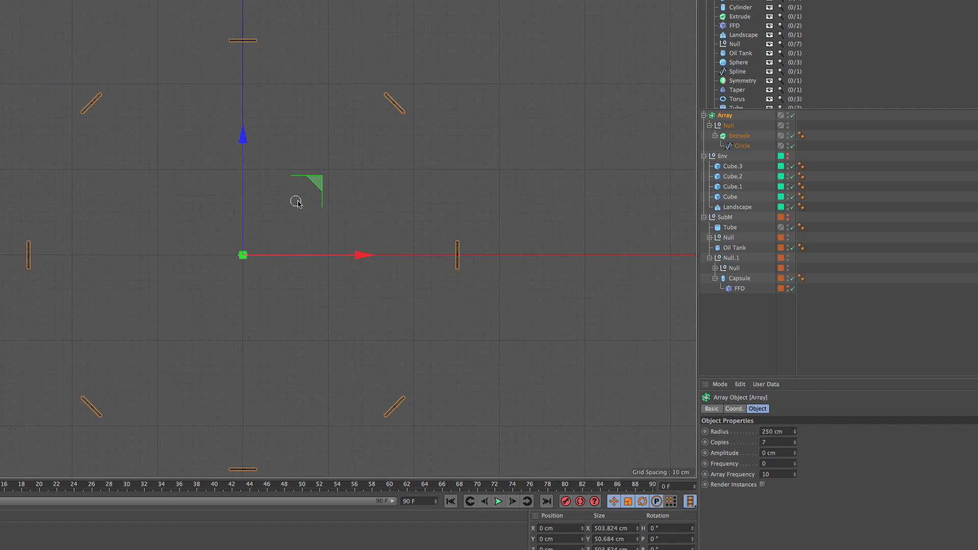
click(750, 133)
key(r)
drag(258, 256, 304, 255)
key(super+z)
drag(246, 211, 247, 317)
- Set the Array's copies to 3 and display the Extrude object's coordinates
click(725, 116)
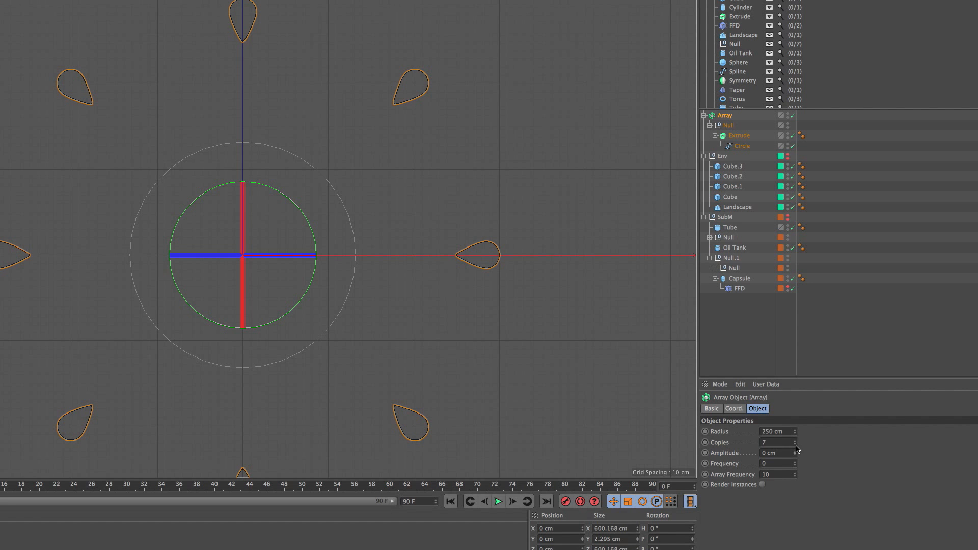
drag(796, 446, 798, 458)
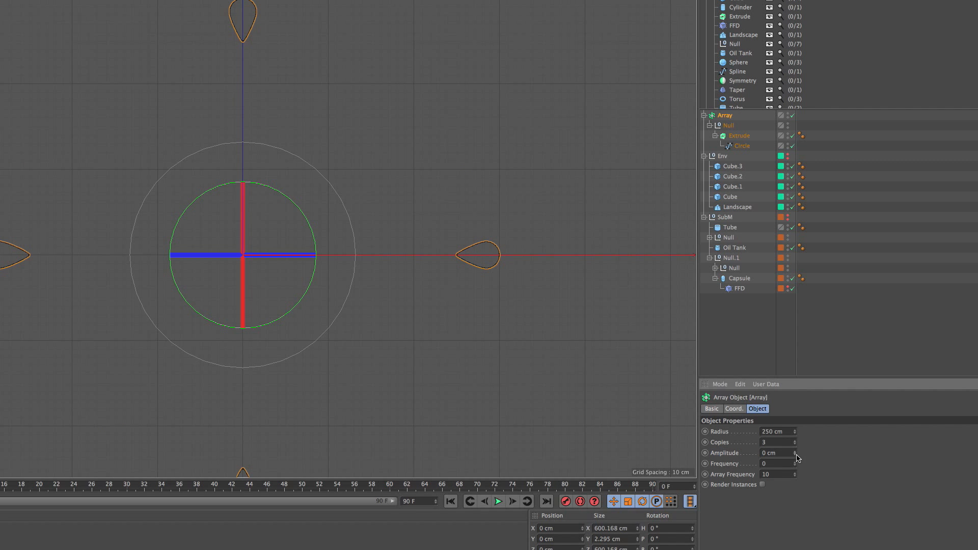
click(734, 136)
click(735, 409)
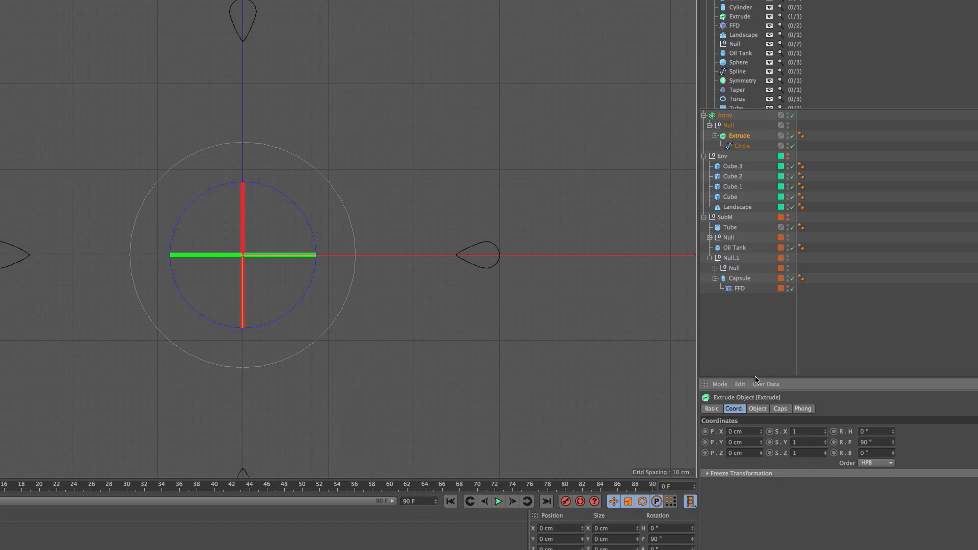
- Reset the Y position of the null inside the Array to 0 cm
click(742, 146)
click(729, 126)
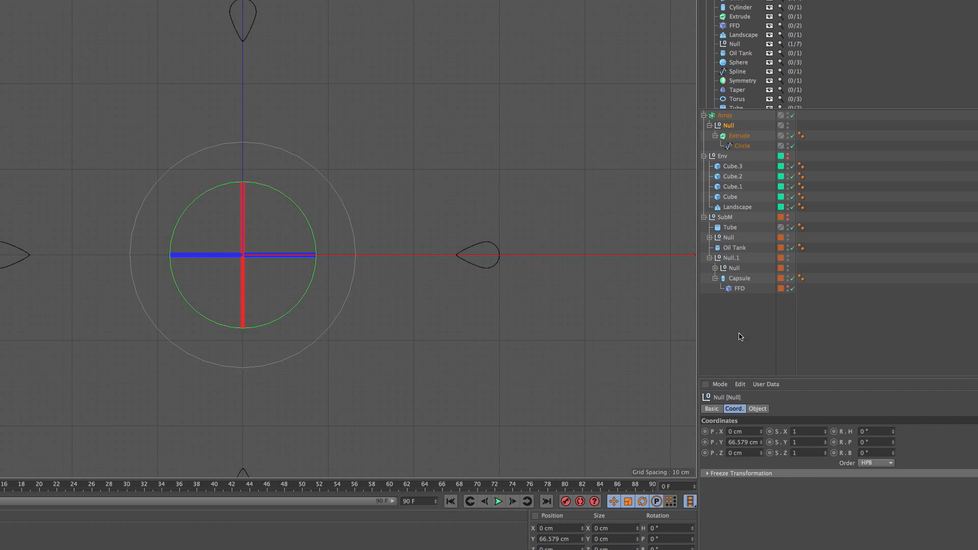
right_click(760, 444)
key(F5)
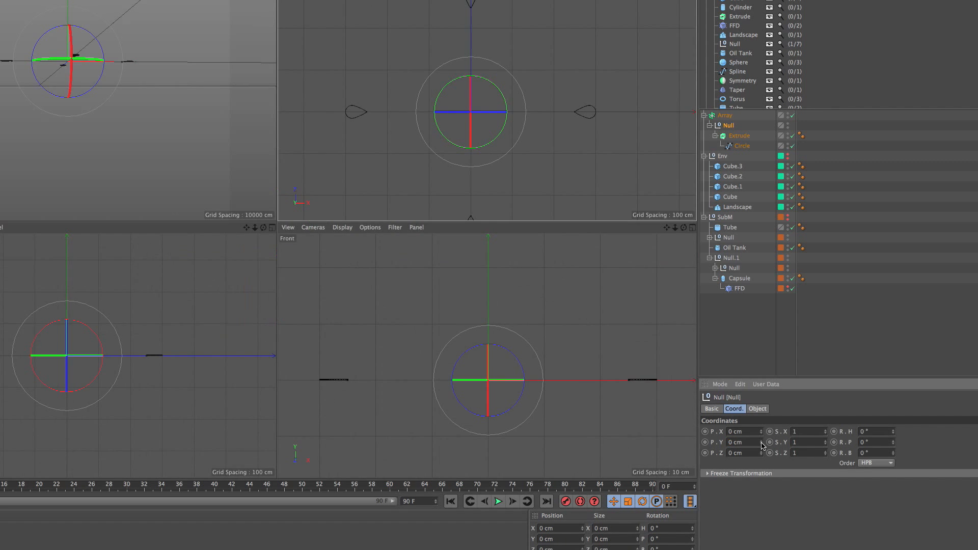
middle_click(633, 143)
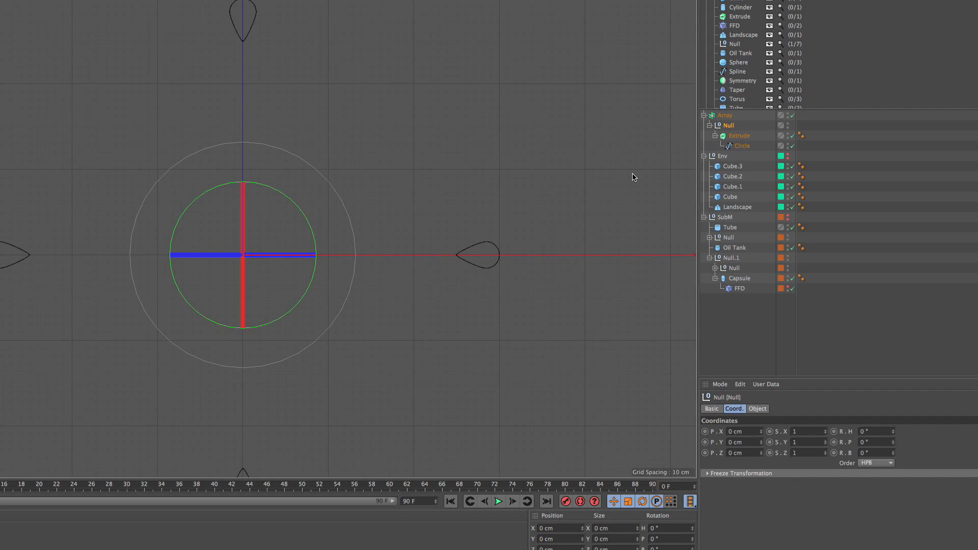
- Reduce the Array to 2 copies and its radius to 9 cm
click(731, 117)
click(757, 408)
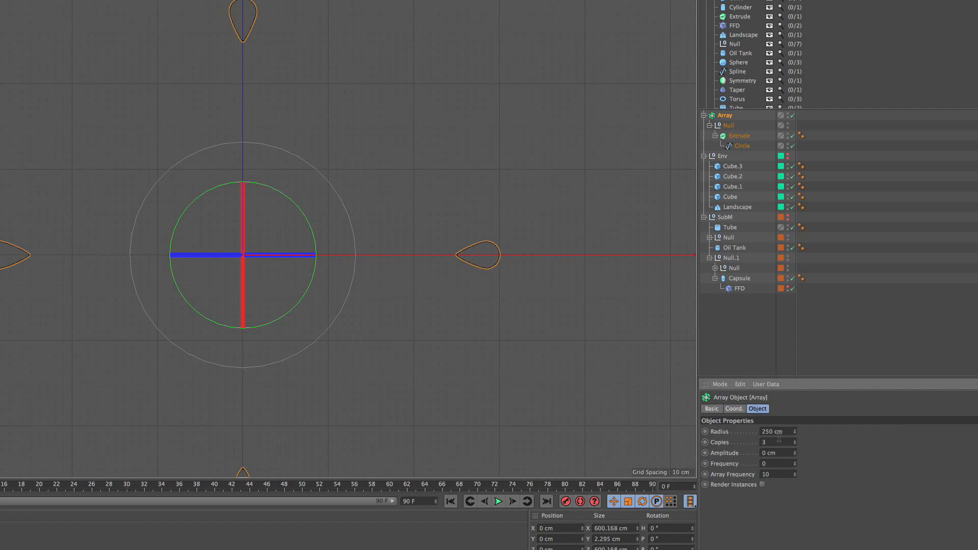
drag(796, 446, 730, 526)
alt+right_drag(258, 259, 238, 279)
alt+middle_drag(238, 279, 286, 287)
alt+right_drag(292, 246, 298, 228)
mouse_move(263, 298)
alt+right_down()
mouse_move(258, 318)
mouse_move(267, 287)
alt+right_up()
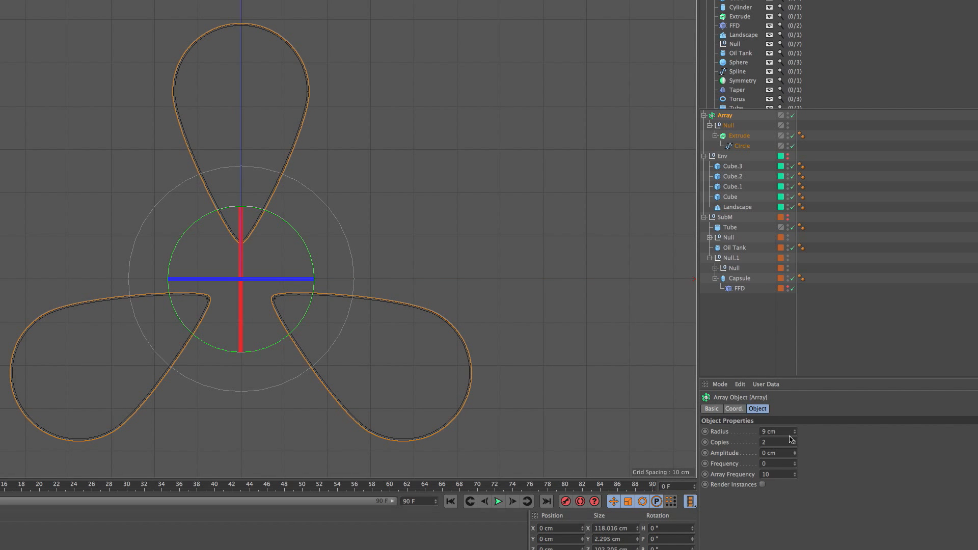
- Reduce the Array radius to 2 cm and display the top view with Gouraud shading
mouse_move(796, 437)
mouse_down()
mouse_move(796, 451)
mouse_move(795, 438)
mouse_up()
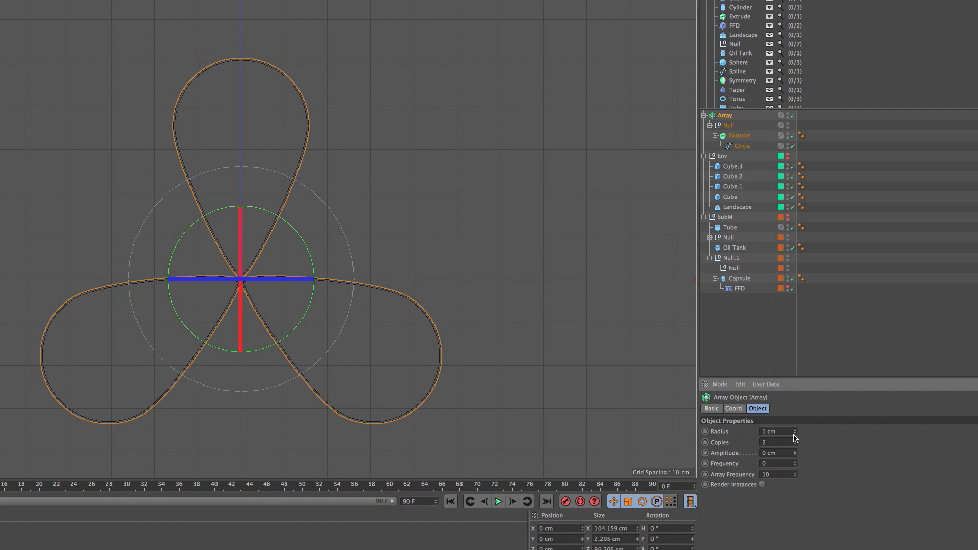
click(794, 429)
alt+right_drag(209, 256, 272, 229)
alt+middle_drag(322, 339, 245, 256)
key(n)
key(a)
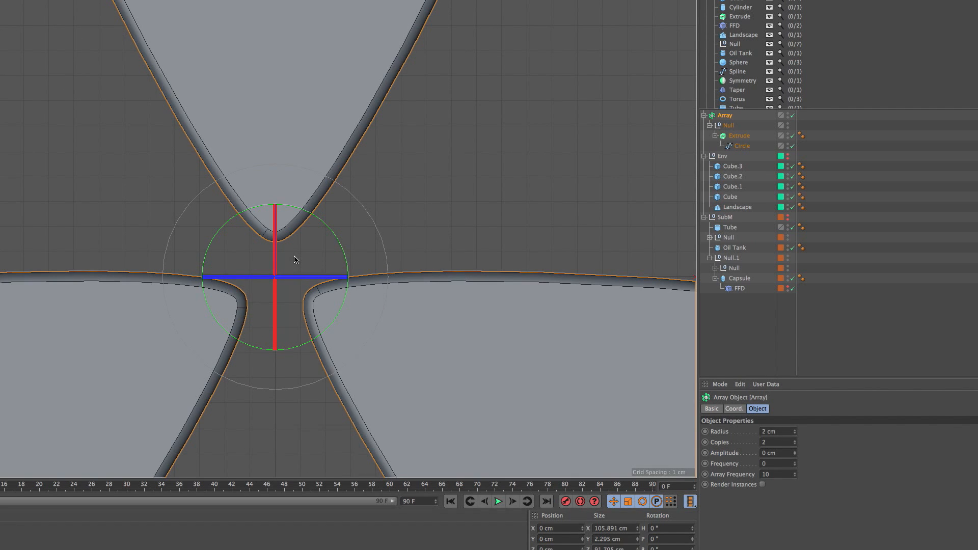
- Set the Array radius to 0 cm
click(790, 431)
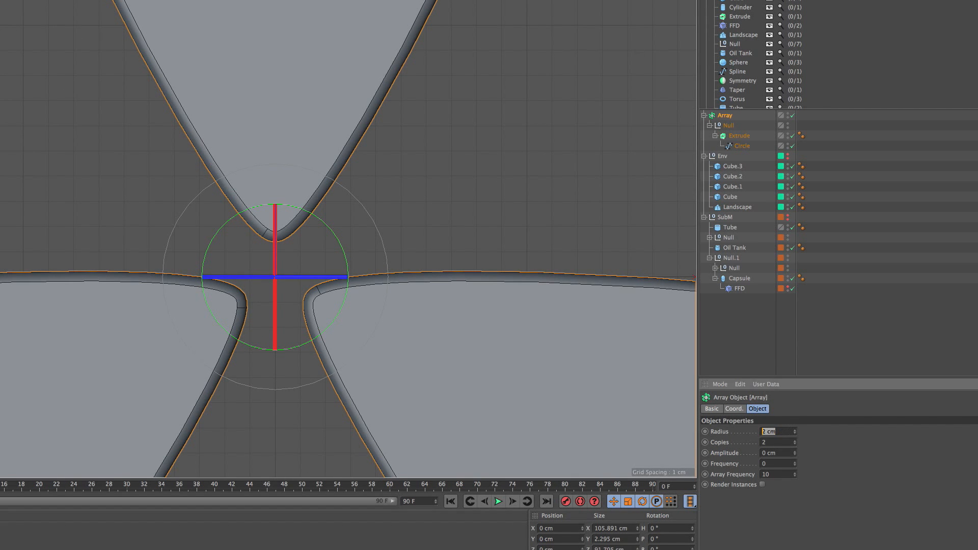
text(0)
key(Return)
alt+right_drag(254, 271, 270, 287)
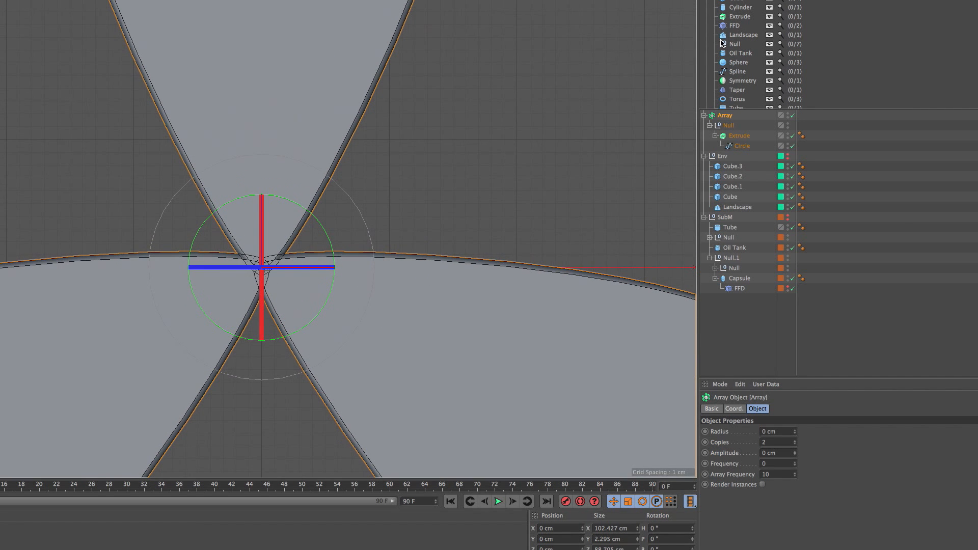
- Try to move the Extrude object outward from the propeller's centre
click(740, 136)
key(e)
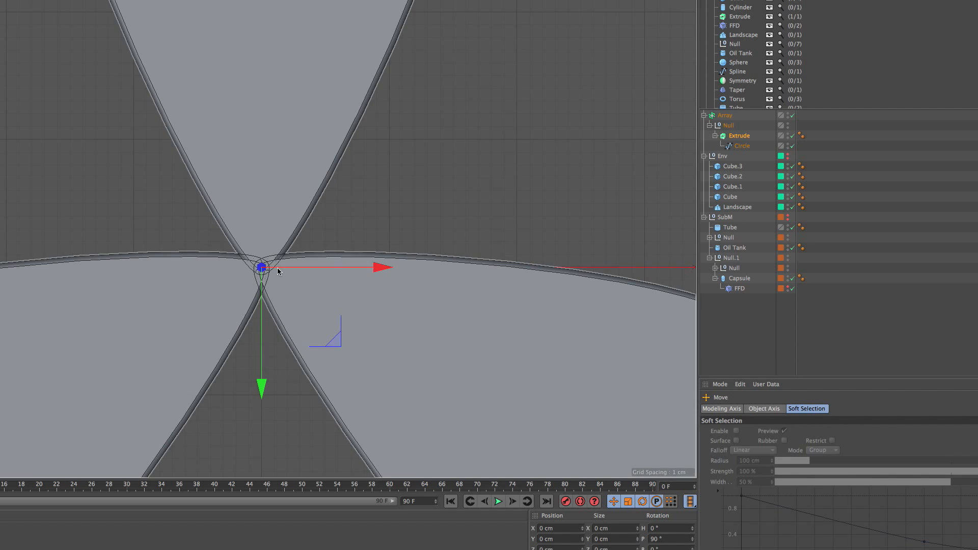
key(w)
drag(261, 190, 274, 153)
key(super+z)
- Try to move the Circle spline object about 2.5 cm outward from the propeller's centre
click(741, 147)
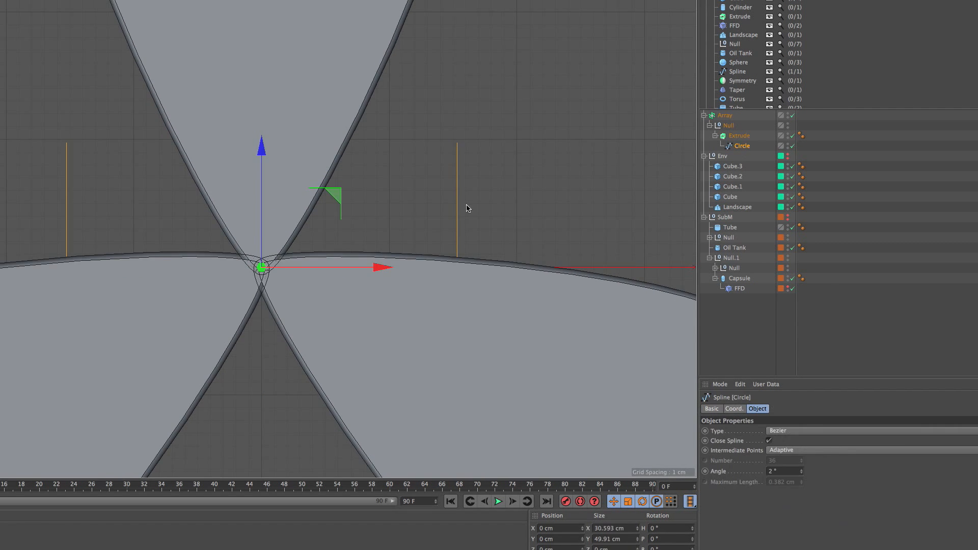
alt+right_drag(304, 199, 290, 209)
alt+middle_drag(240, 127, 225, 262)
drag(258, 271, 266, 253)
key(super+z)
alt+right_drag(287, 365, 262, 364)
alt+middle_drag(262, 364, 265, 260)
alt+right_drag(265, 260, 291, 240)
drag(274, 238, 279, 220)
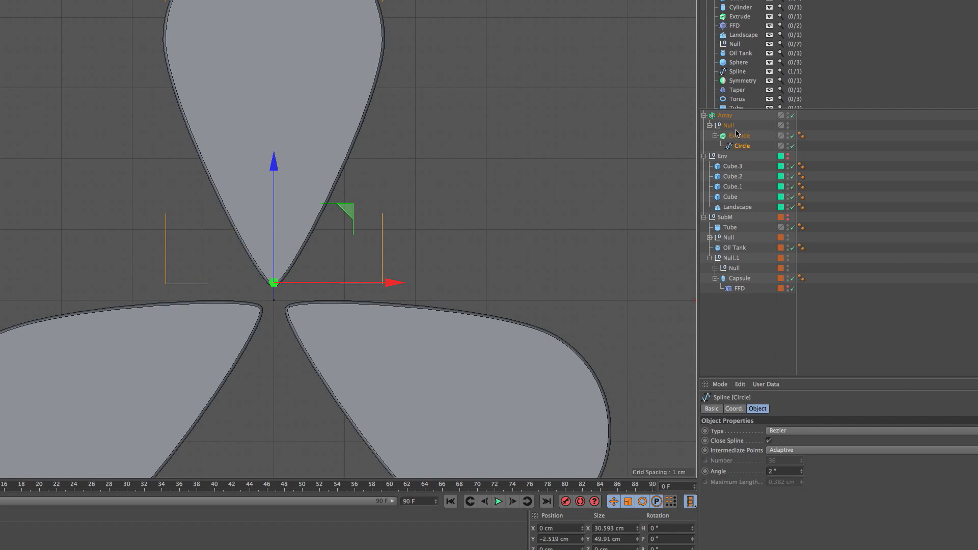
key(super+z)
- Try to move the null inside the Array about 2.8 cm outward from the propeller's centre
click(725, 115)
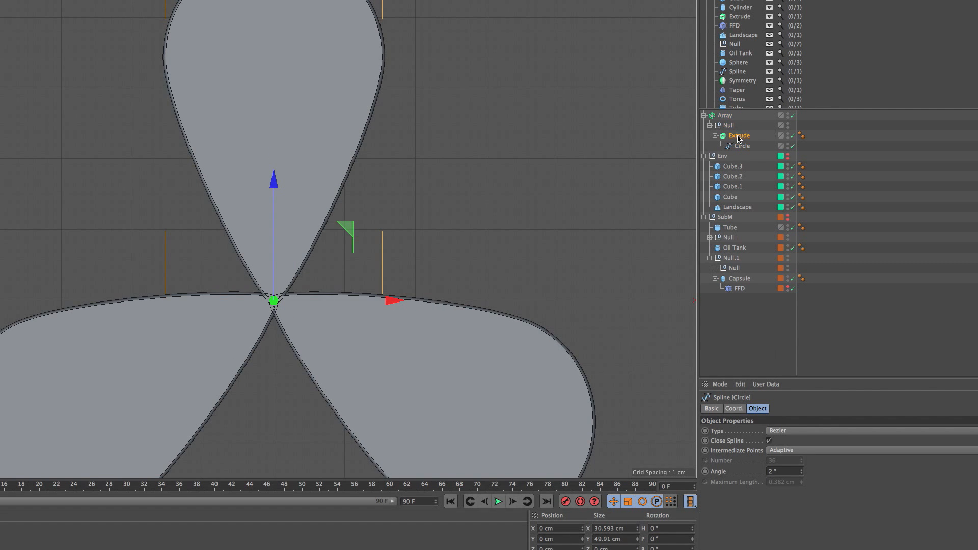
click(742, 146)
click(738, 136)
click(729, 125)
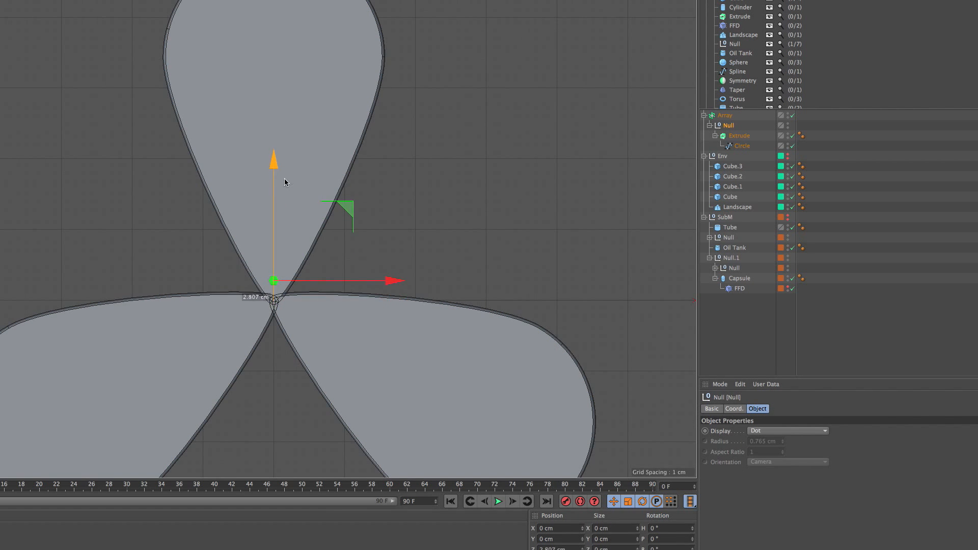
click(246, 199)
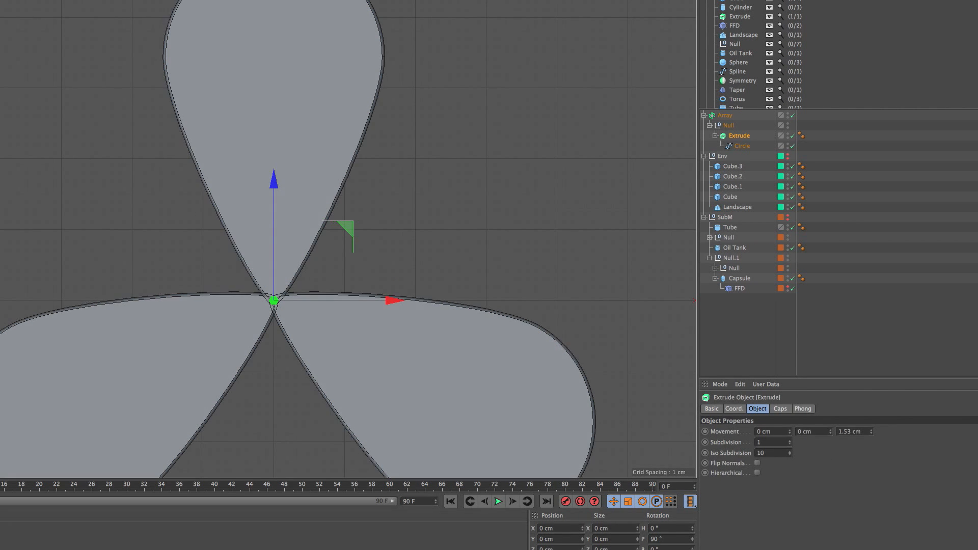
- Move all points of the Circle spline slightly outward so the blade tips separate at the propeller's centre
click(741, 146)
scroll(397, 228, down, 2)
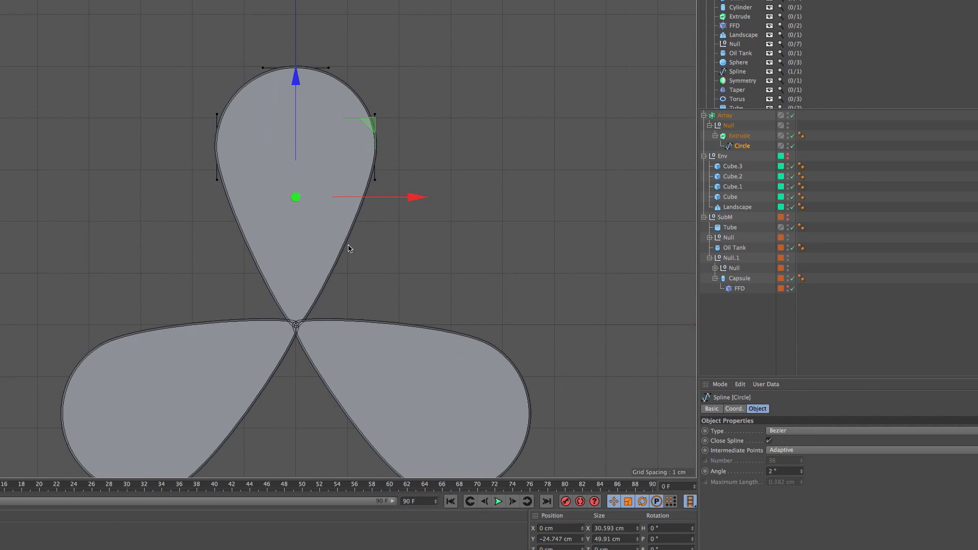
drag(294, 120, 299, 110)
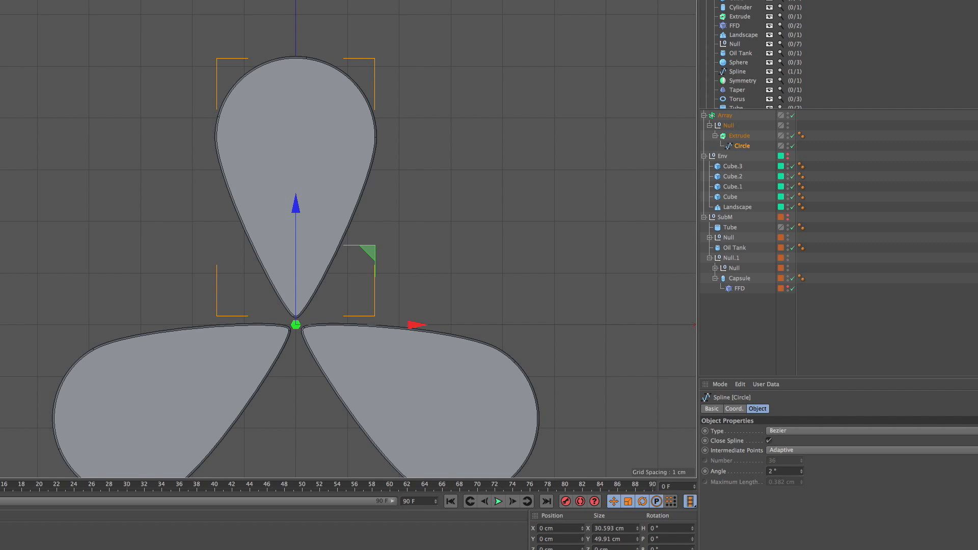
- Add a Cylinder as the propeller hub and scale it down uniformly to about 3.95 cm radius and 15.8 cm height
key(9)
scroll(241, 236, up, 5)
scroll(241, 236, down, 6)
click(148, 0)
click(326, 0)
key(t)
drag(659, 178, 290, 290)
- Make the blade Array a child of the hub Cylinder
key(9)
key(F5)
middle_click(369, 338)
scroll(323, 251, up, 3)
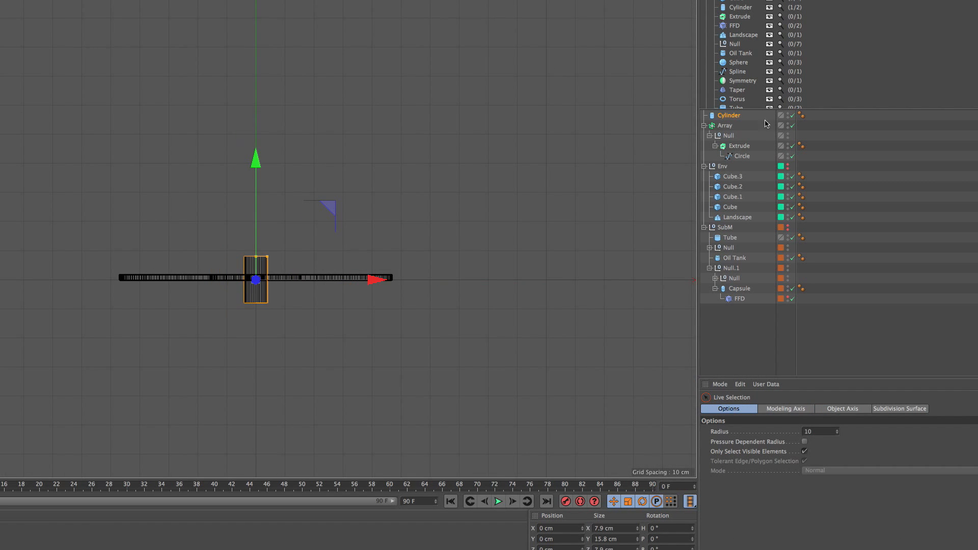
drag(726, 130, 730, 119)
click(727, 118)
- Rotate the hub Cylinder with its blades to a bank of -90° so the propeller stands upright
middle_click(635, 8)
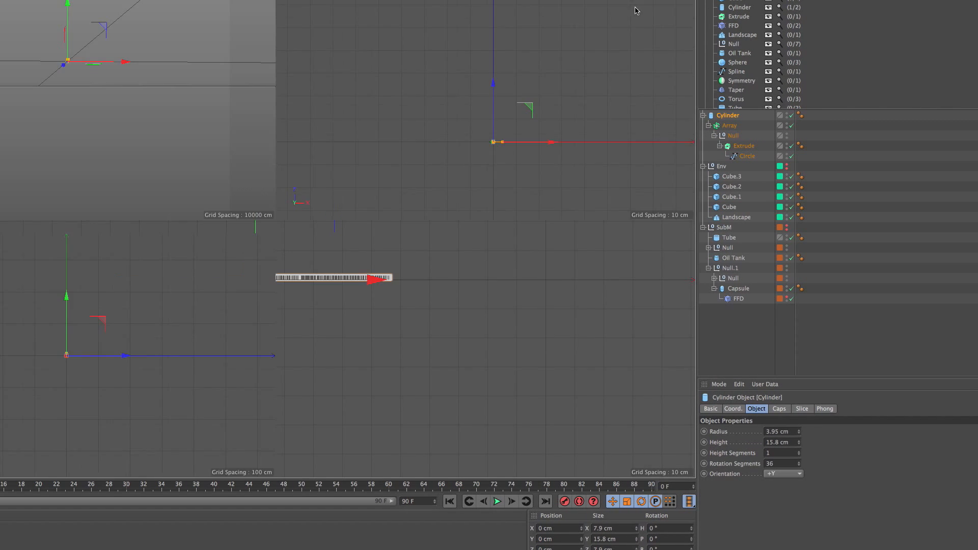
middle_click(267, 34)
alt+drag(311, 66, 316, 105)
alt+right_drag(316, 104, 348, 107)
key(r)
mouse_move(284, 191)
mouse_down()
mouse_move(280, 214)
mouse_move(268, 209)
mouse_move(281, 196)
mouse_up()
scroll(292, 186, up, 5)
scroll(288, 186, down, 10)
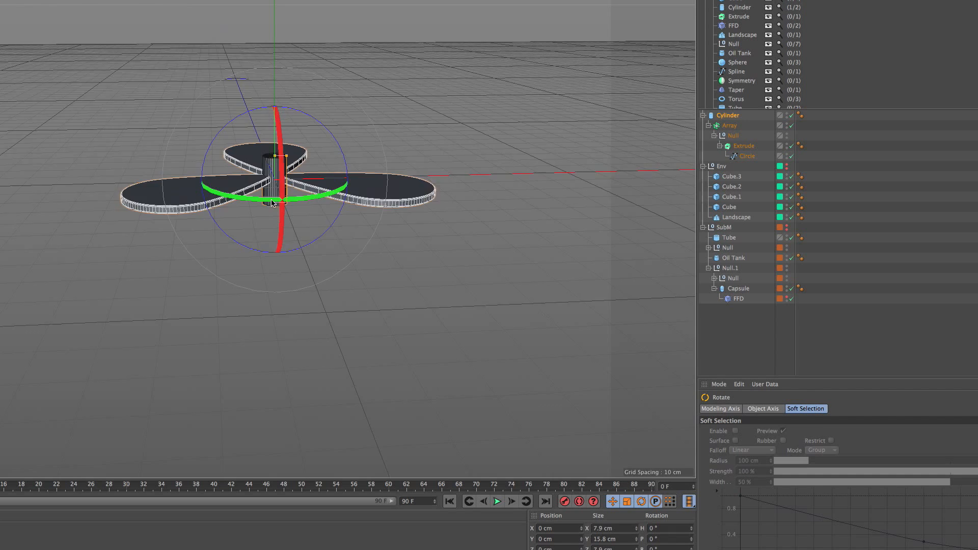
drag(221, 139, 312, 219)
key(e)
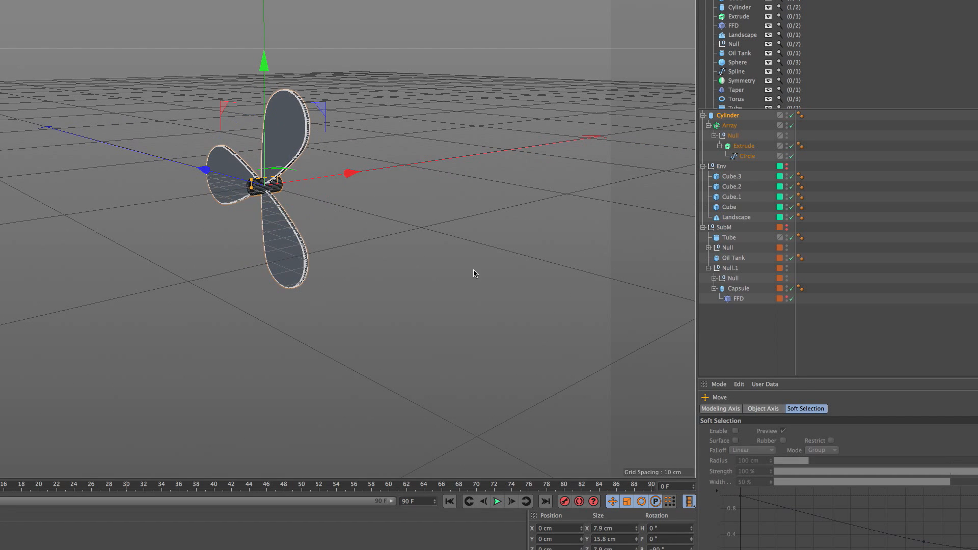
- Show the SubM group again and nest the hub Cylinder inside it as a child of the Tube
click(788, 228)
drag(729, 186, 726, 236)
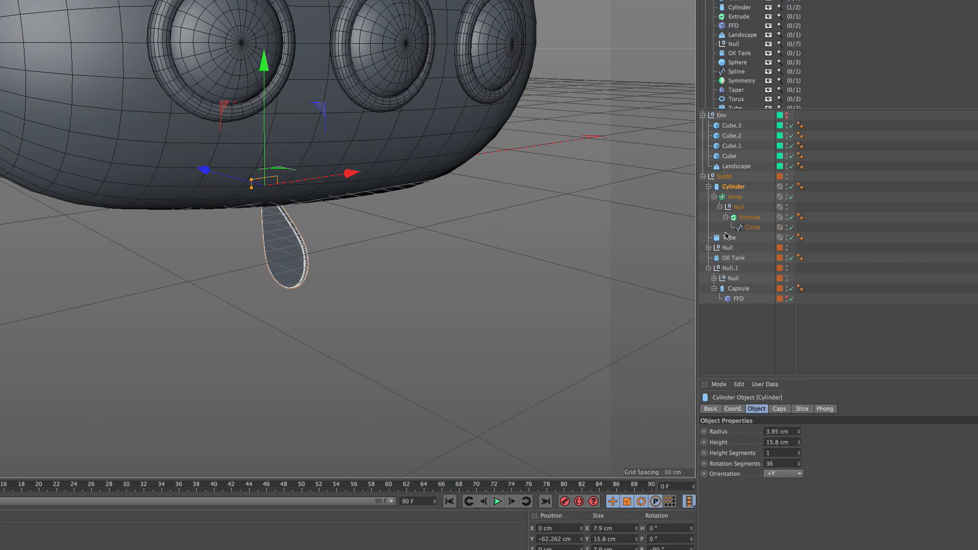
scroll(486, 194, down, 3)
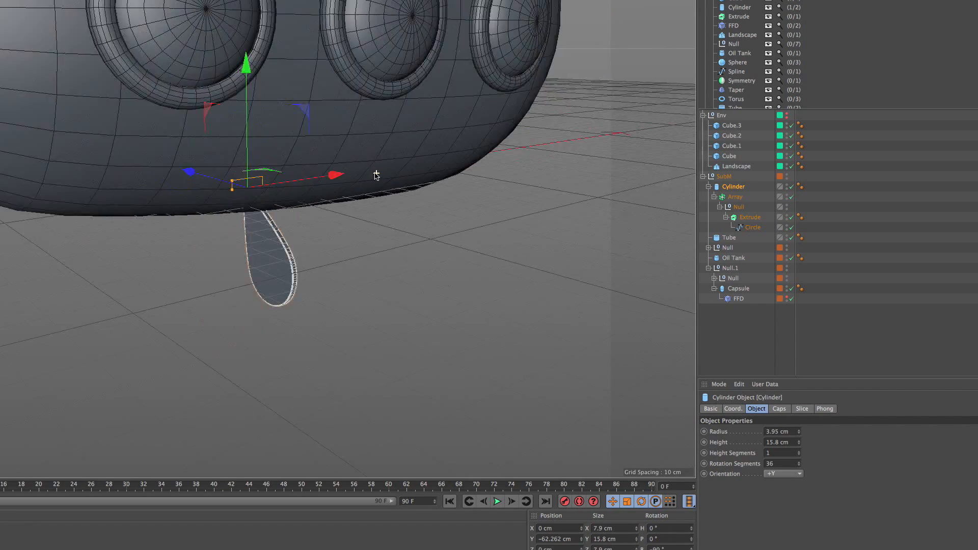
alt+drag(486, 194, 402, 288)
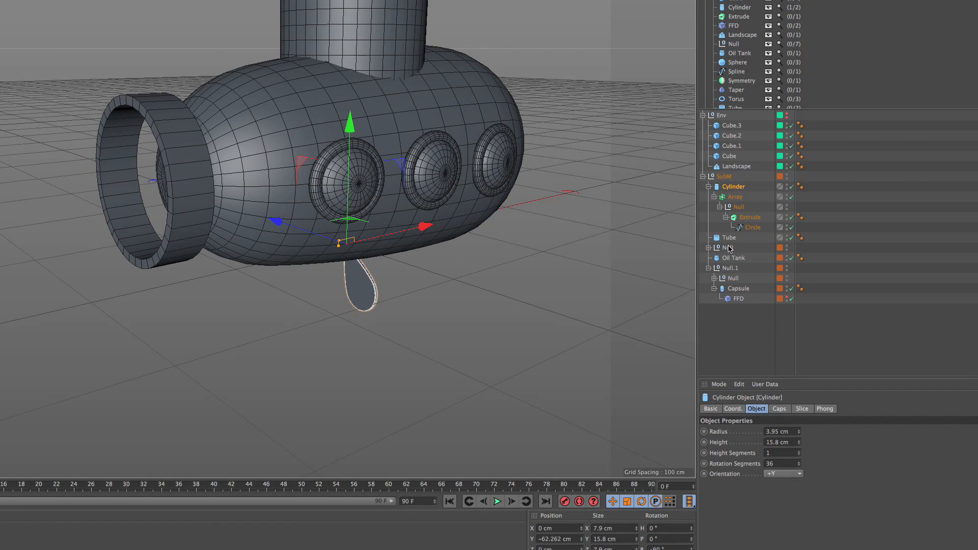
drag(738, 193, 745, 240)
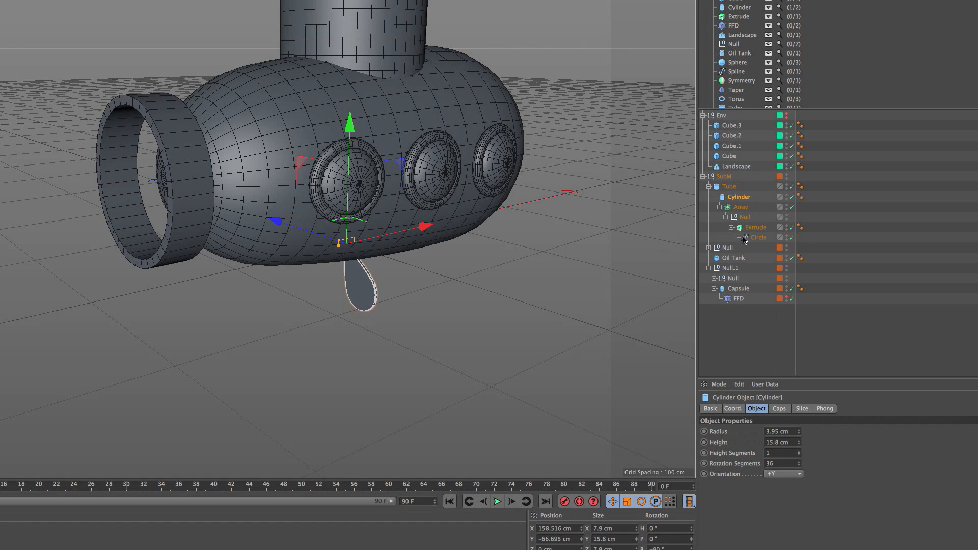
- Reset the hub Cylinder's X and Y position to 0 cm to centre the propeller in the Tube
click(734, 408)
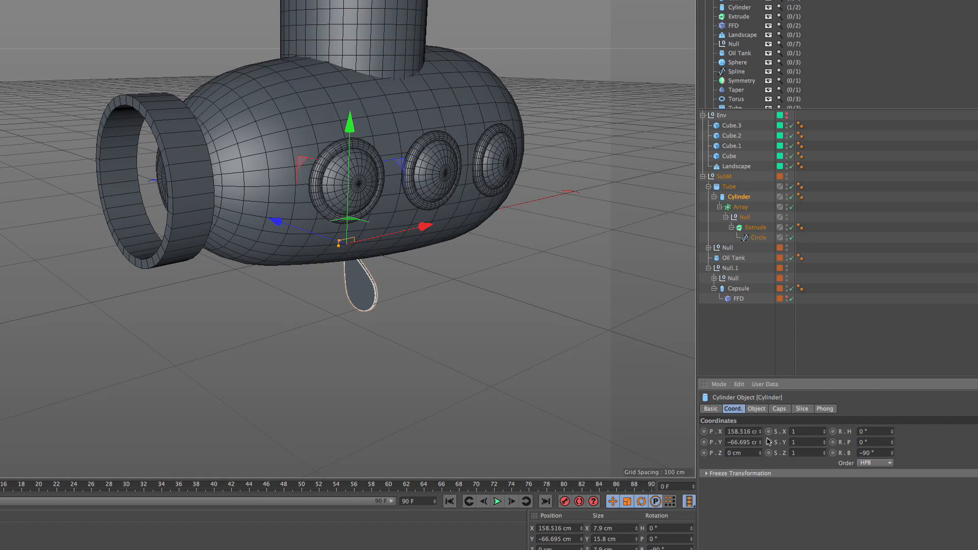
right_click(760, 431)
right_click(760, 443)
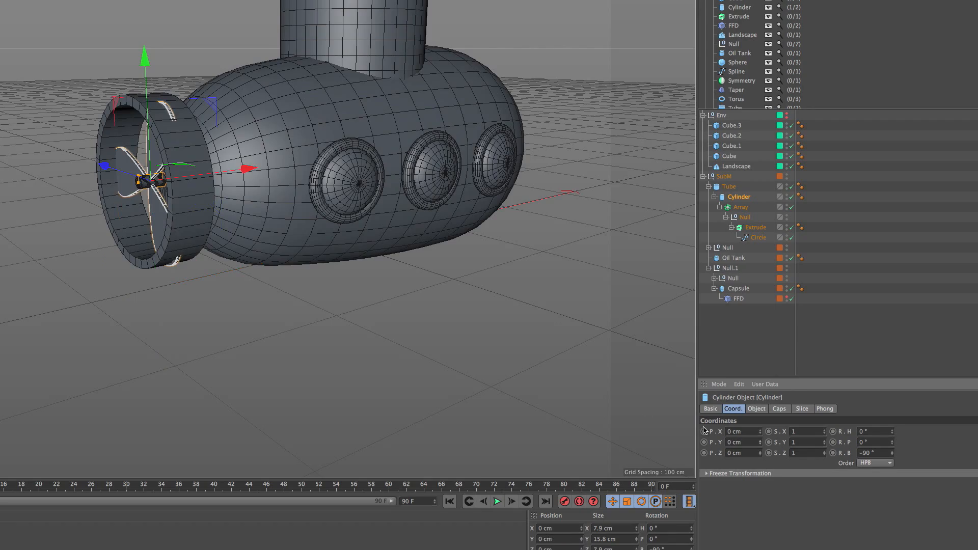
- Scale the blade Array down uniformly so the blades fit inside the rear Tube
alt+right_drag(113, 153, 117, 201)
alt+drag(117, 203, 261, 128)
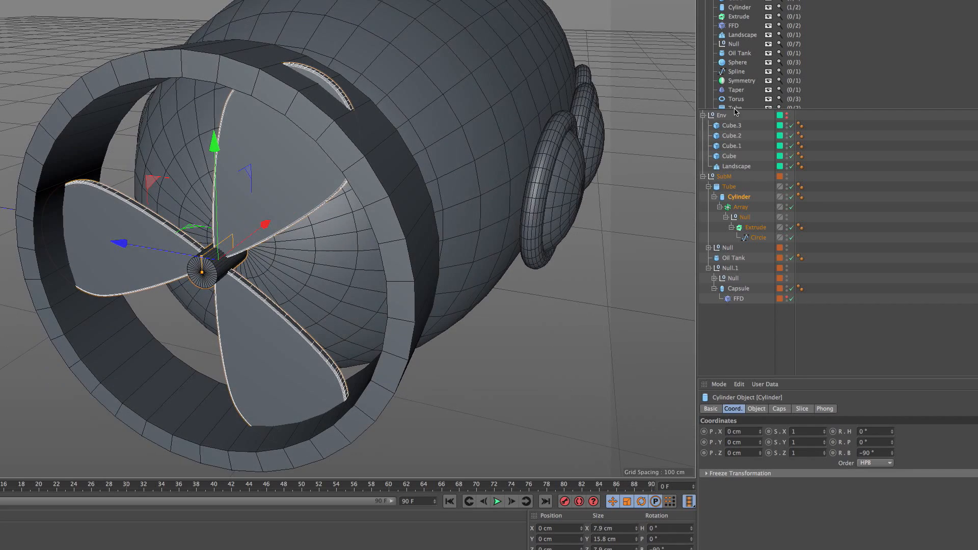
click(741, 207)
key(t)
drag(573, 208, 498, 239)
key(e)
alt+drag(360, 262, 406, 233)
key(t)
drag(522, 216, 540, 210)
key(e)
alt+right_drag(343, 146, 383, 126)
alt+drag(382, 127, 428, 164)
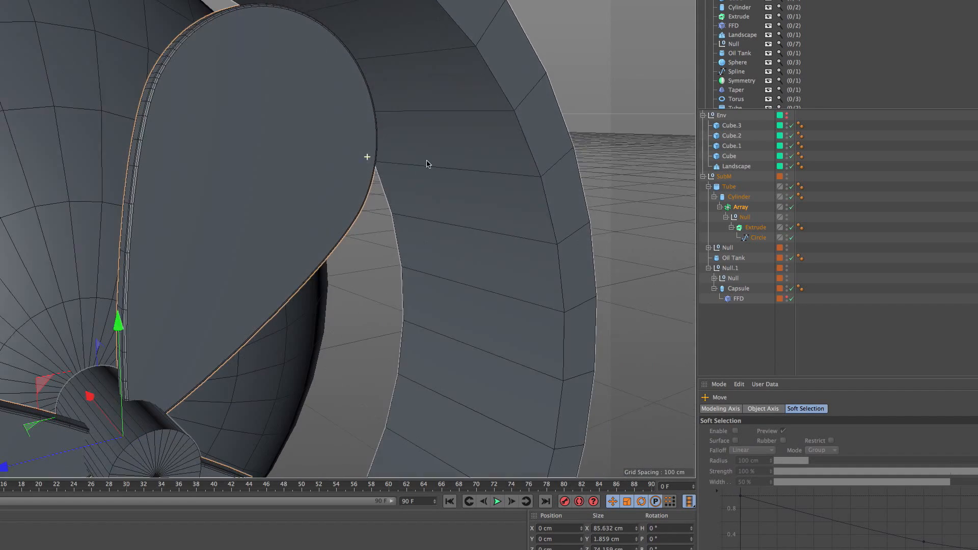
- Set the start and end fillet radius of the blade Extrude's caps to 1 cm
click(755, 227)
click(782, 410)
click(814, 452)
text(.5)
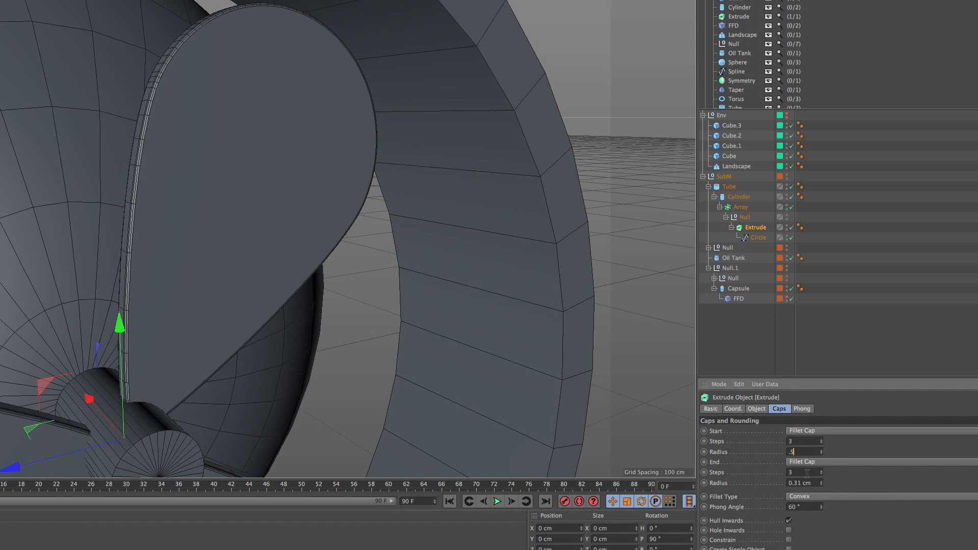
double_click(812, 484)
text(1)
key(Return)
alt+drag(180, 198, 156, 207)
alt+right_drag(164, 190, 205, 258)
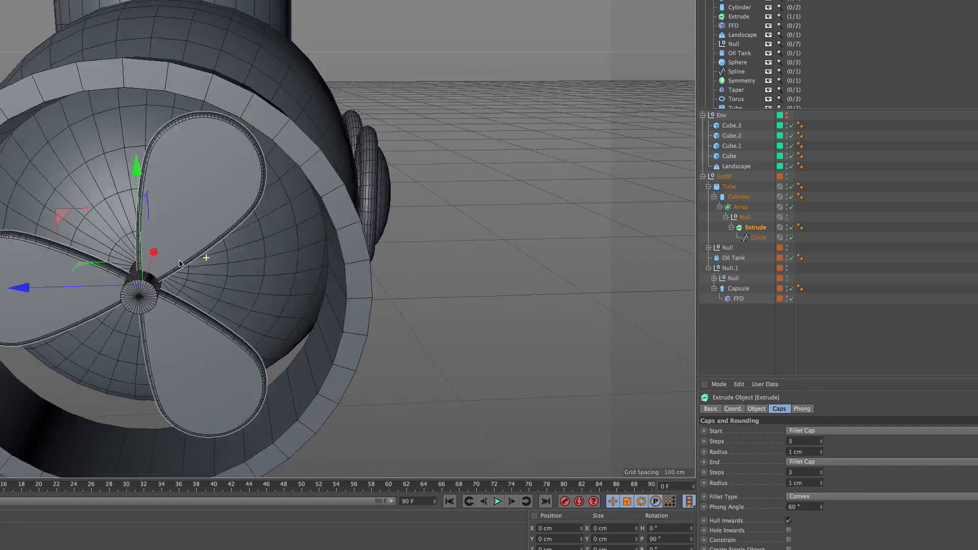
- Try converting the blade Extrude into an editable polygon object, undo it, and reselect the Extrude
alt+drag(205, 257, 170, 229)
alt+right_drag(170, 229, 204, 265)
key(c)
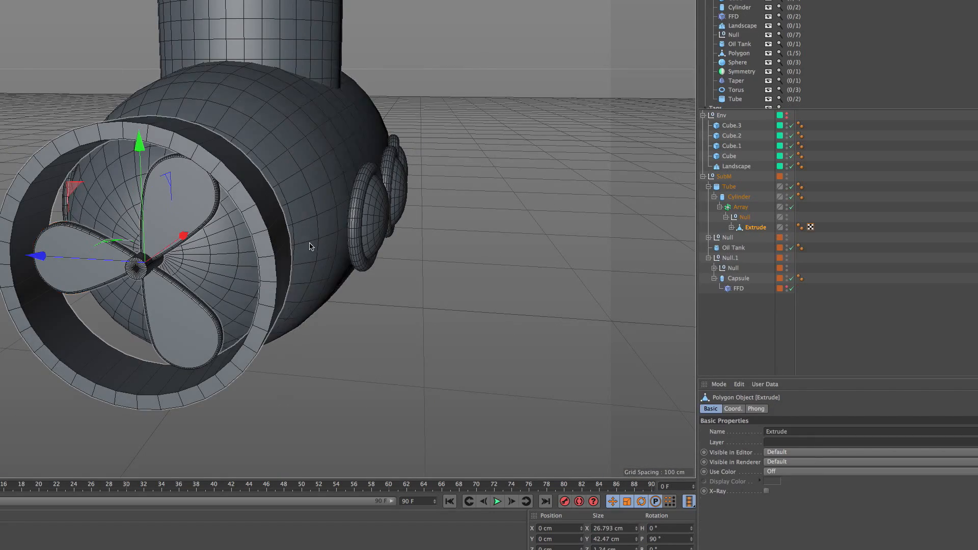
key(ctrl+z)
click(802, 215)
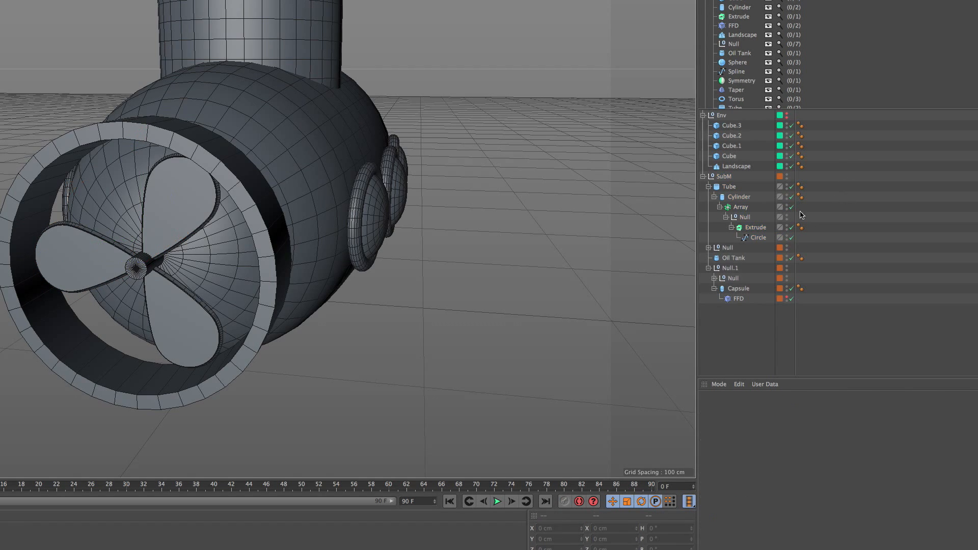
click(754, 229)
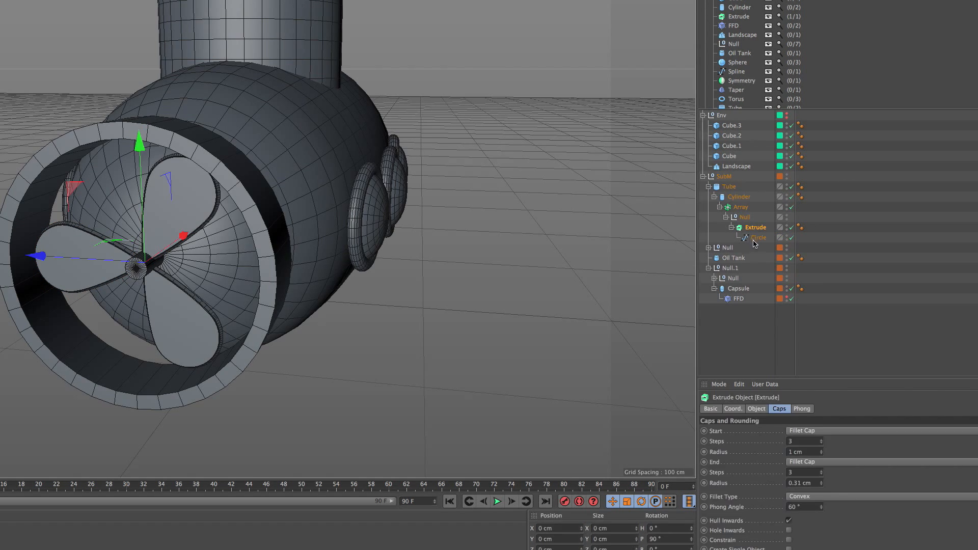
- Deselect everything and display the submarine with Gouraud shading without wireframe lines
click(830, 319)
key(n)
key(a)
mouse_move(205, 262)
alt+right_down()
mouse_move(211, 204)
mouse_move(224, 301)
alt+right_up()
mouse_move(231, 250)
alt+mouse_down()
mouse_move(150, 226)
mouse_move(188, 233)
alt+mouse_up()
- Save the project to the Desktop as "GeoLab SubM 01"
key(super+s)
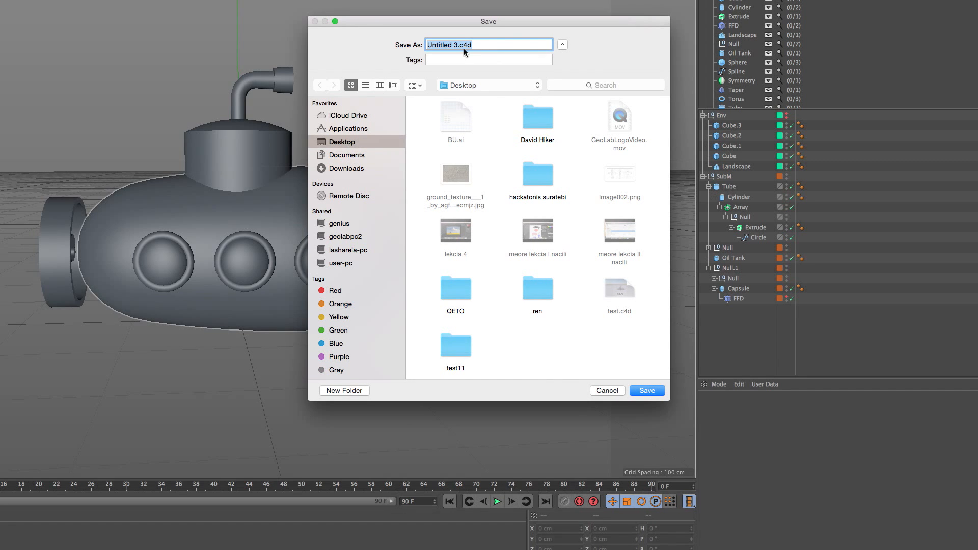
text(GeoLab SubM 01)
key(Return)
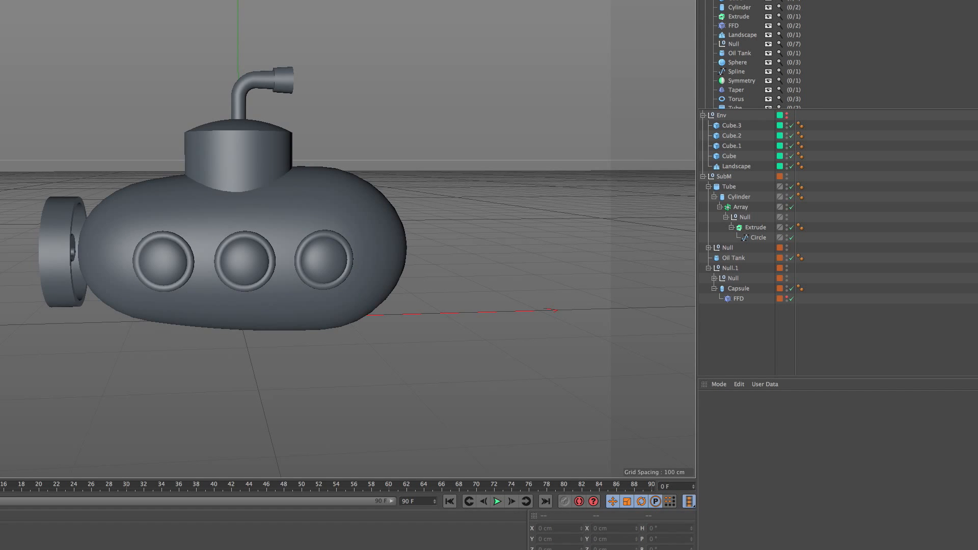